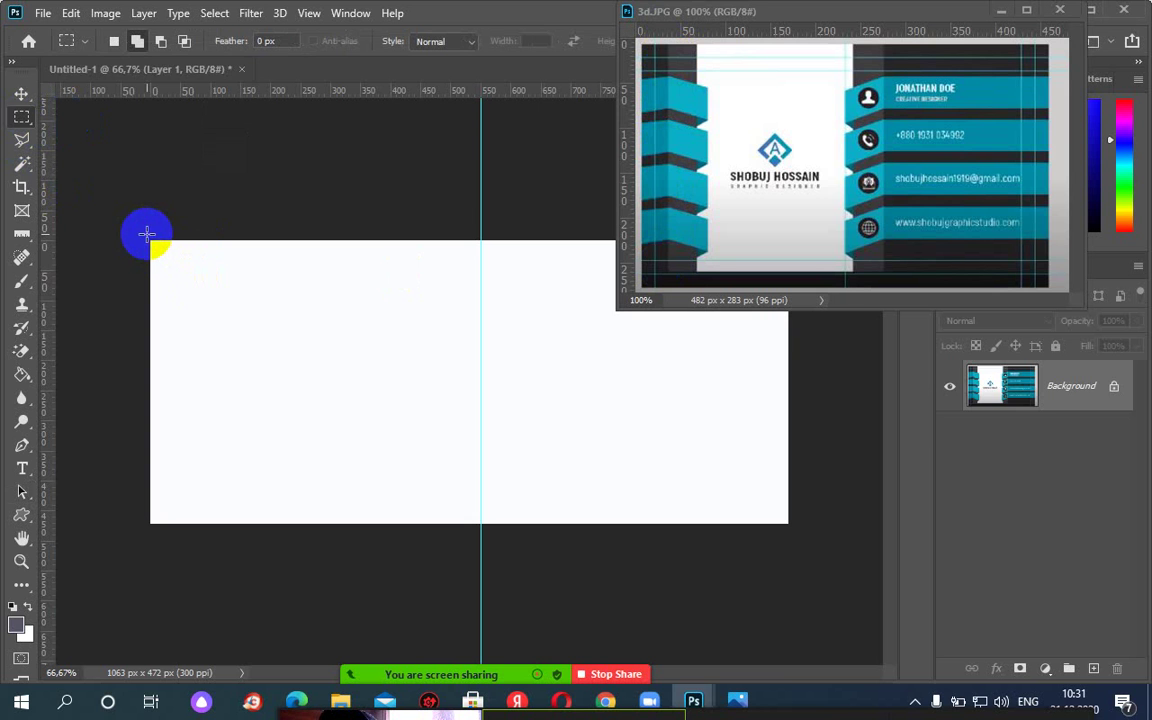
Fill a full-height strip about 60 px wide along the canvas's left edge with the dark colour sampled from the 3d.JPG reference.
{"action": "left_click_drag", "start_coordinate": [146, 236], "coordinate": [181, 524]}
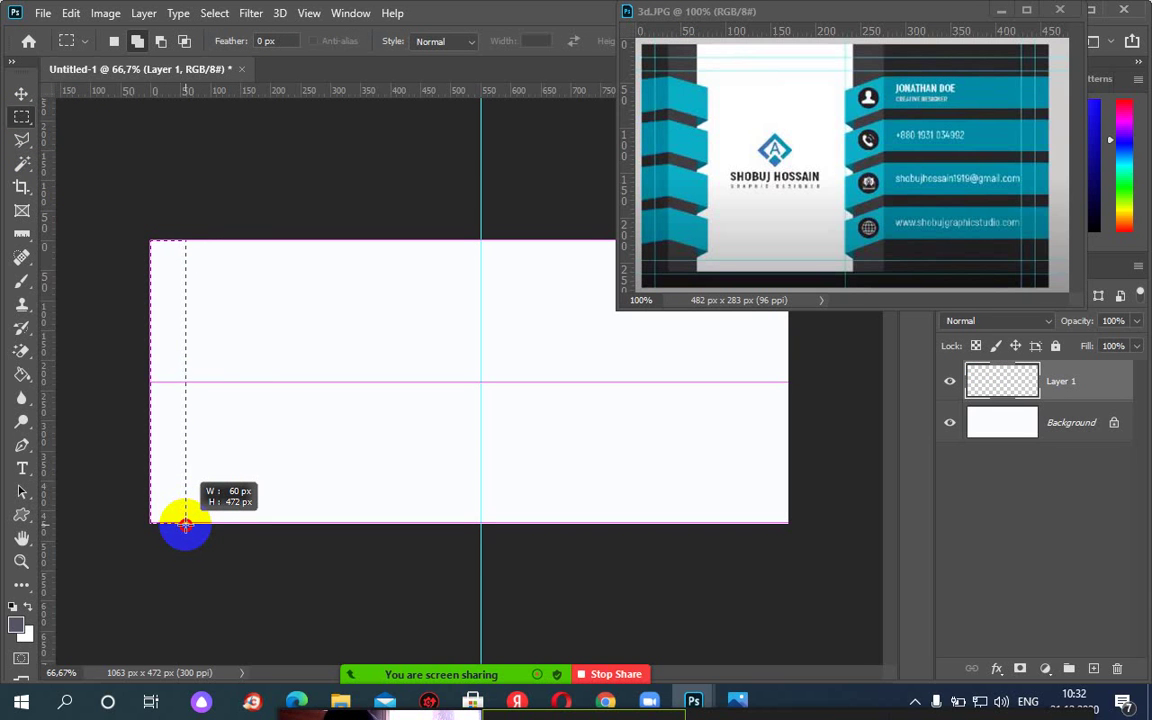
{"action": "left_click_drag", "start_coordinate": [186, 524], "coordinate": [186, 523]}
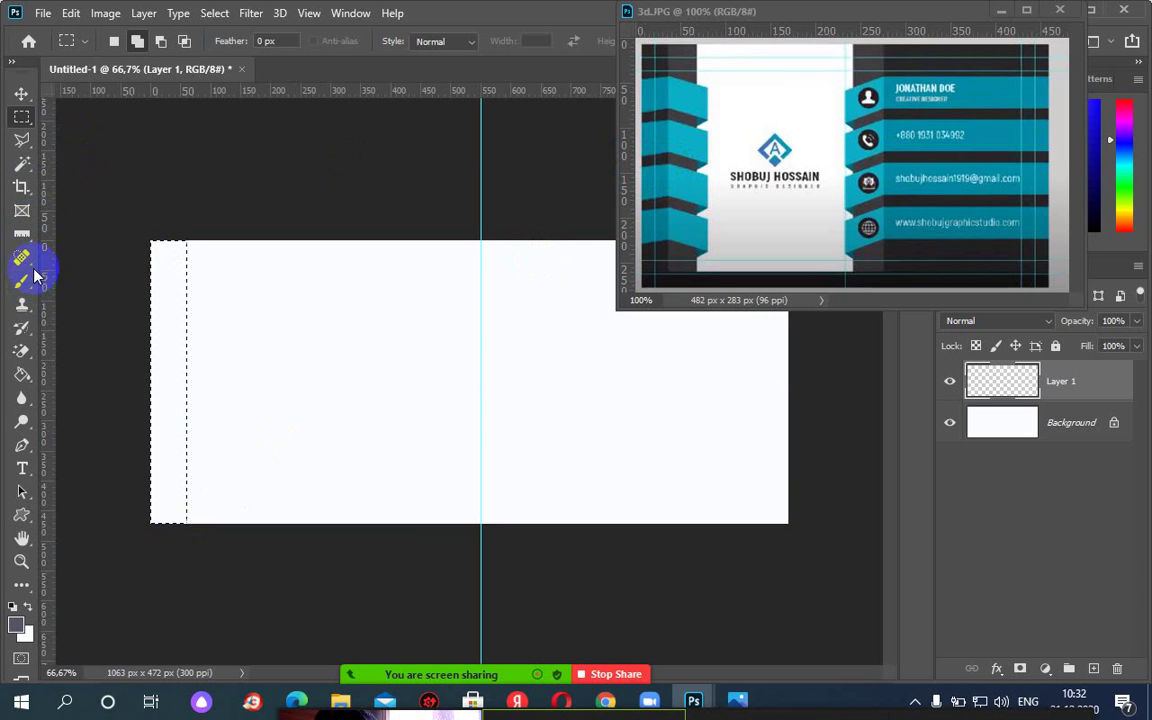
{"action": "left_click_drag", "start_coordinate": [21, 234], "coordinate": [74, 231]}
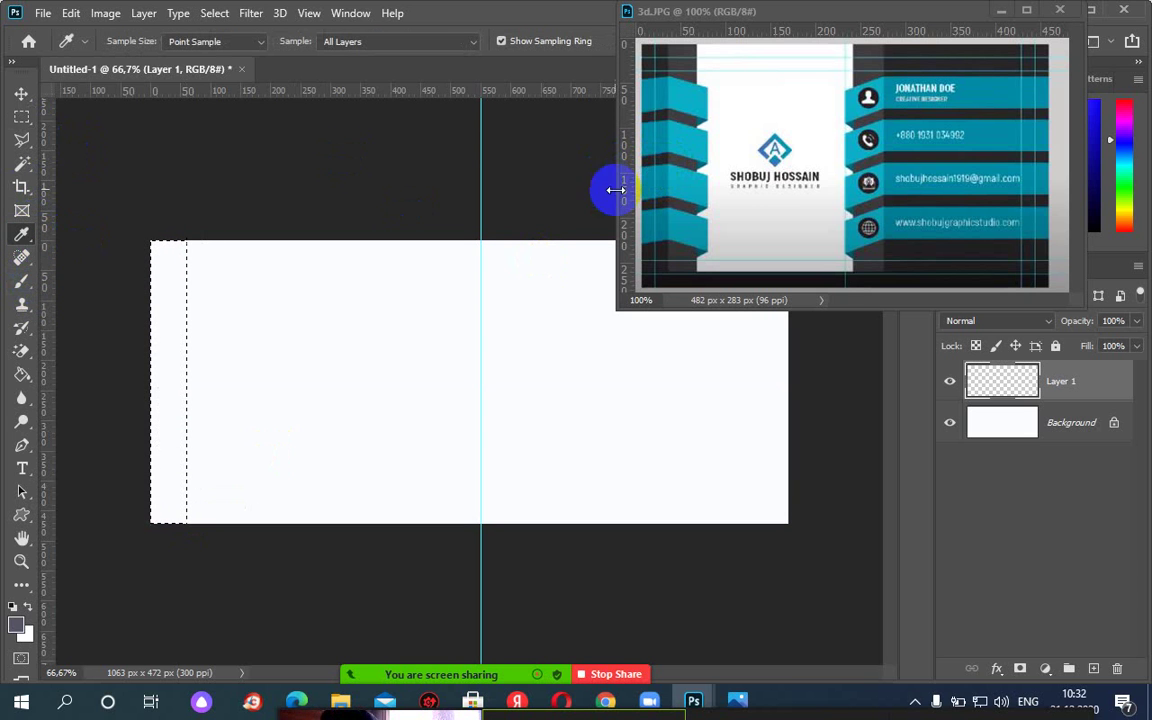
{"action": "left_click", "coordinate": [663, 249]}
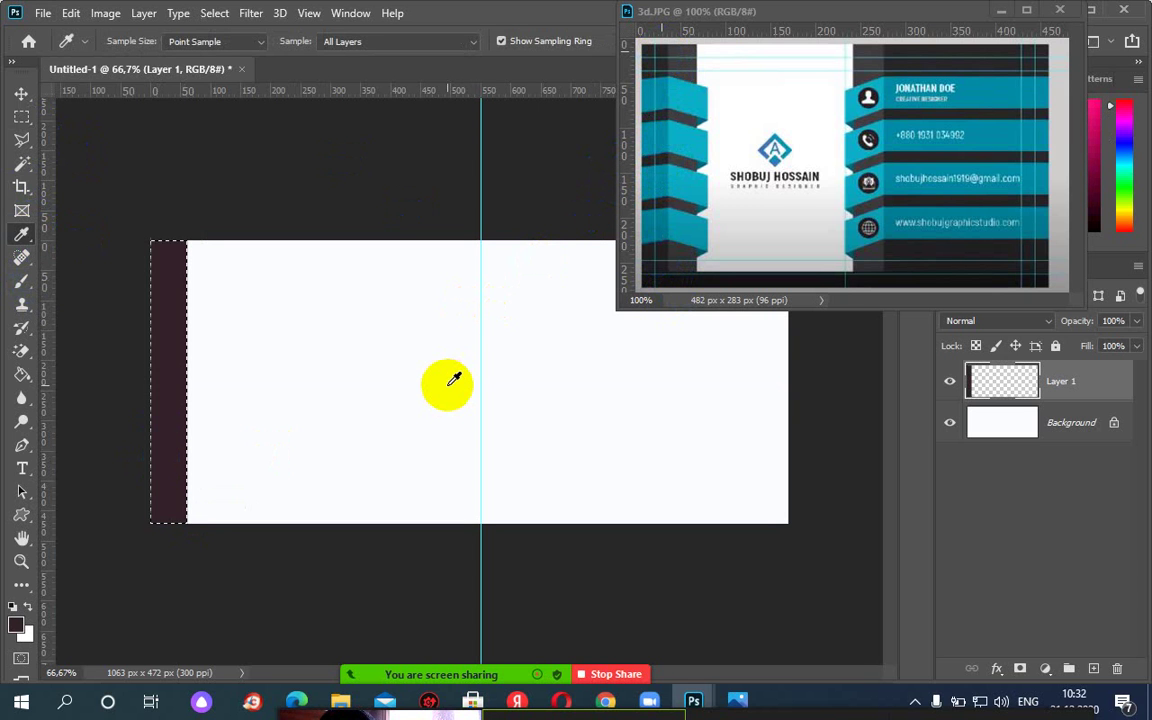
{"action": "key", "text": "ctrl+d"}
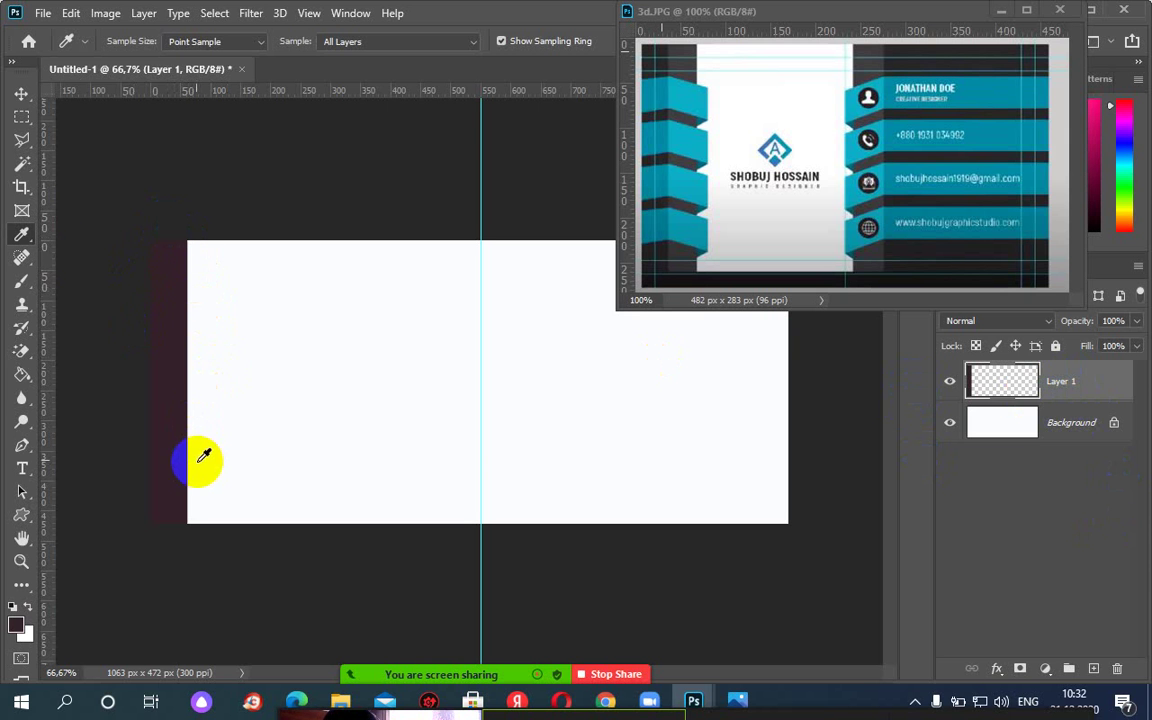
Duplicate Layer 1 and place the copy directly to the right of the original strip, widened to about 121%.
{"action": "right_click", "coordinate": [1086, 383]}
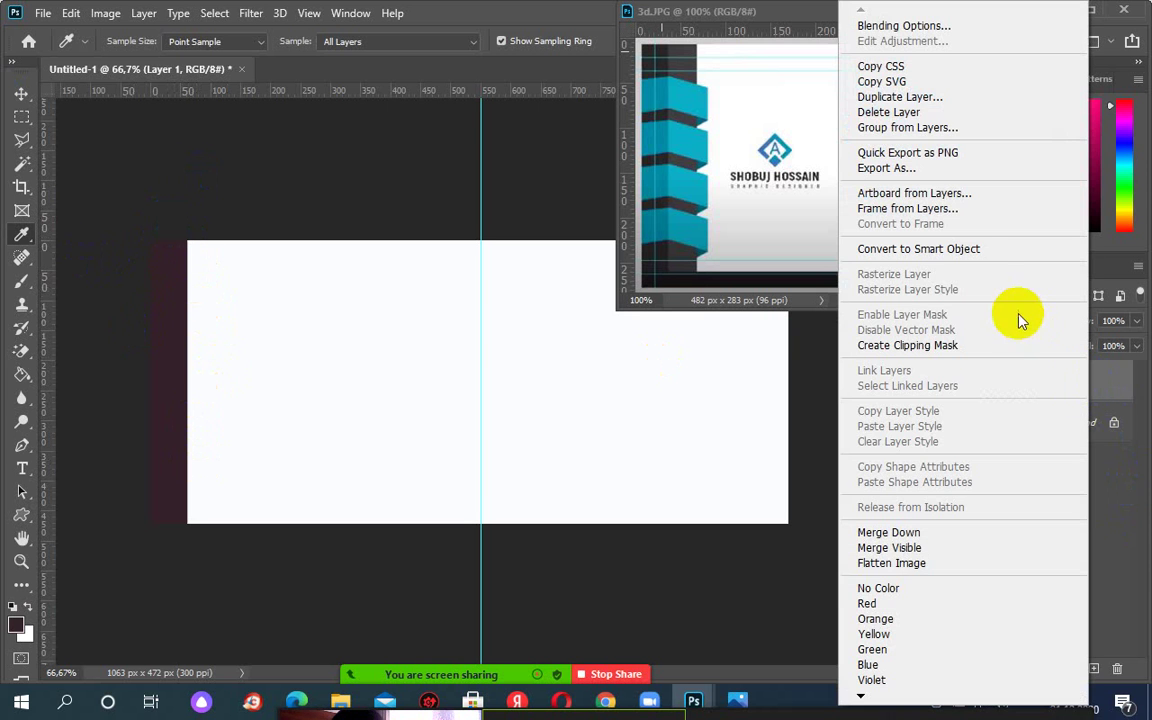
{"action": "left_click", "coordinate": [898, 97]}
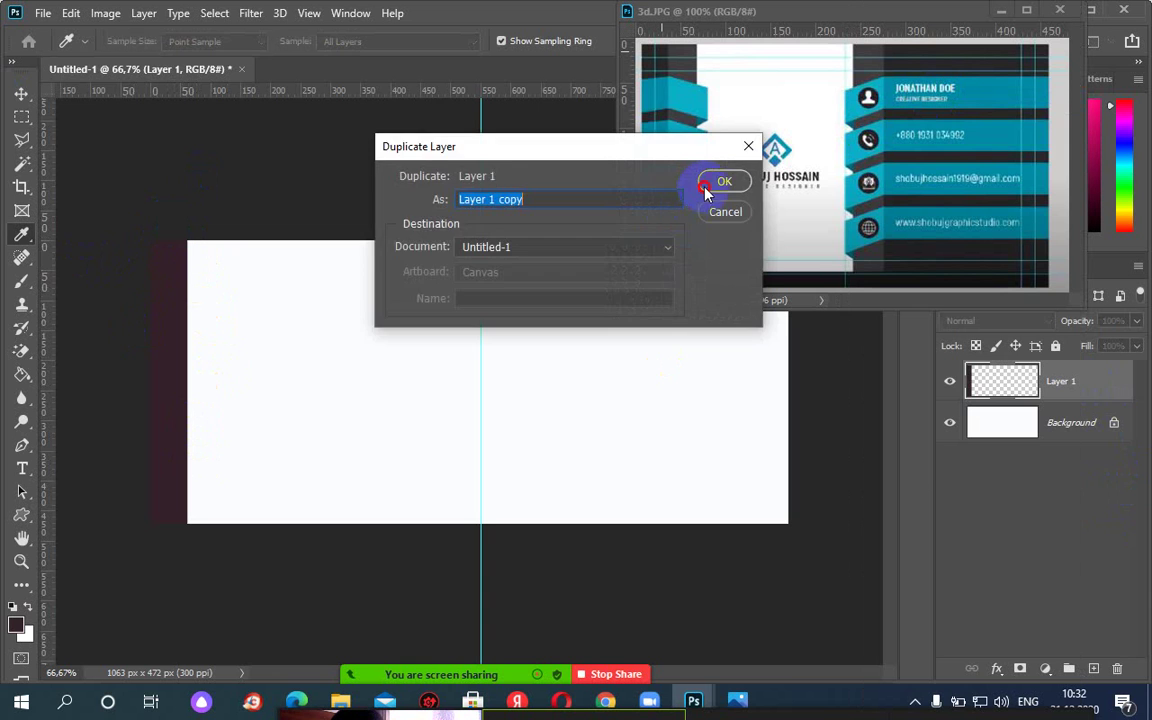
{"action": "left_click", "coordinate": [722, 182]}
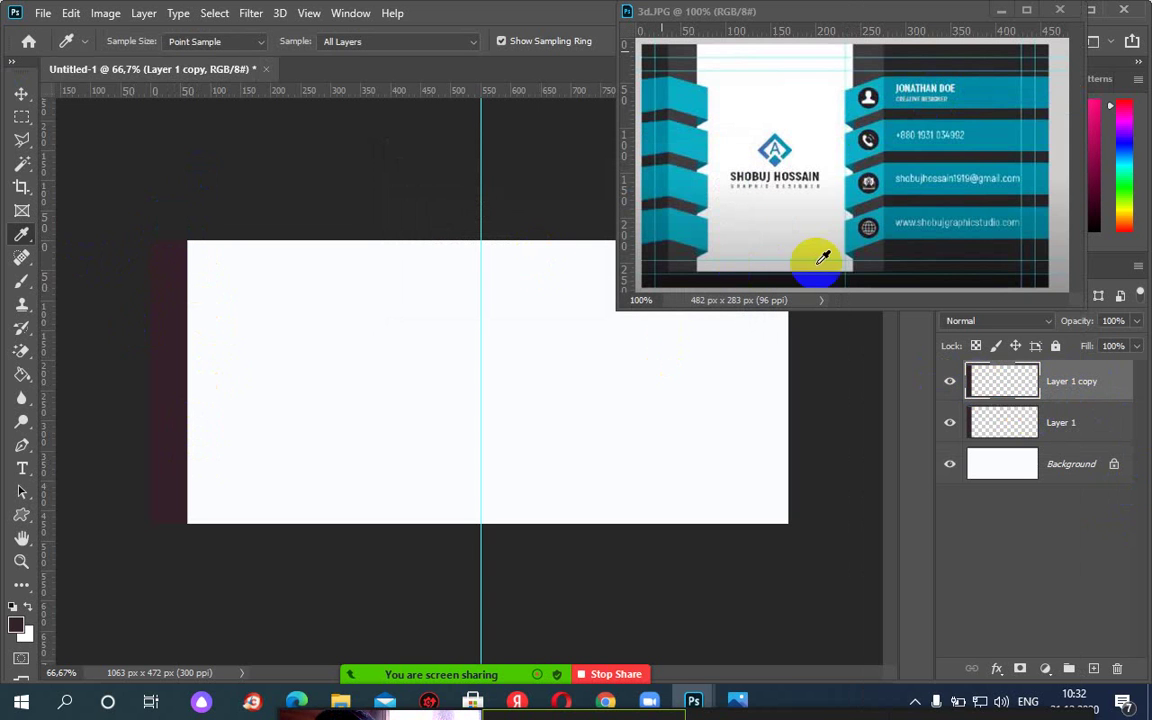
{"action": "key", "text": "ctrl+t"}
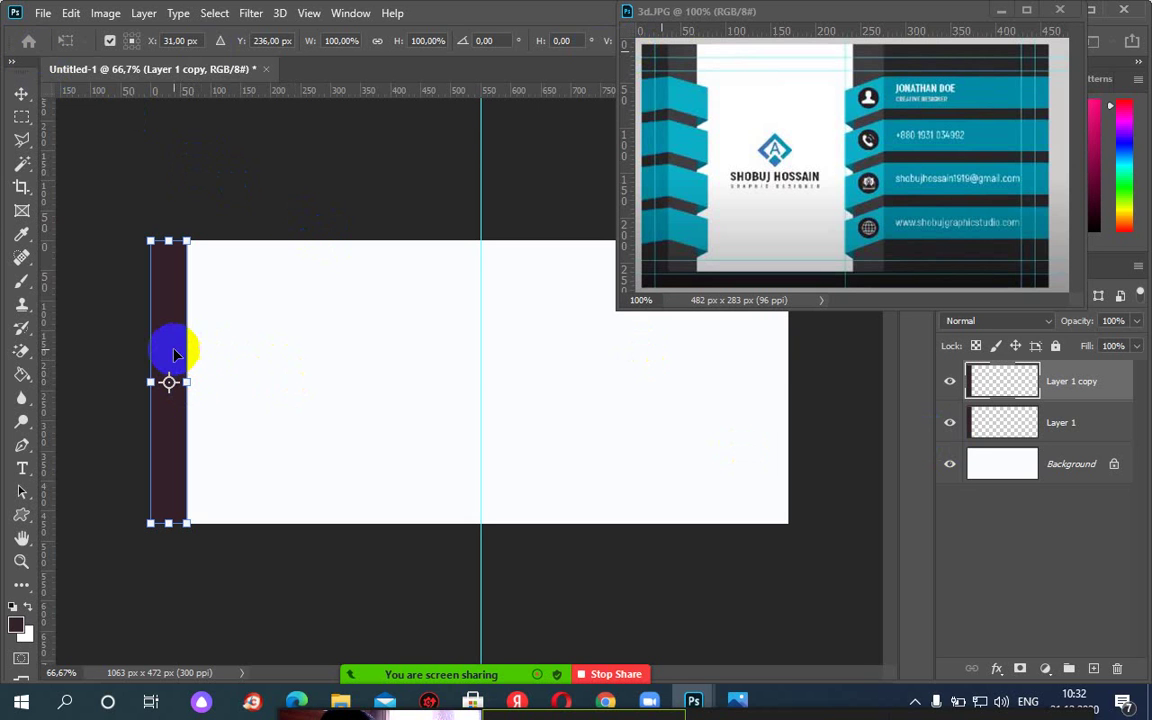
{"action": "left_click_drag", "start_coordinate": [173, 350], "coordinate": [238, 383]}
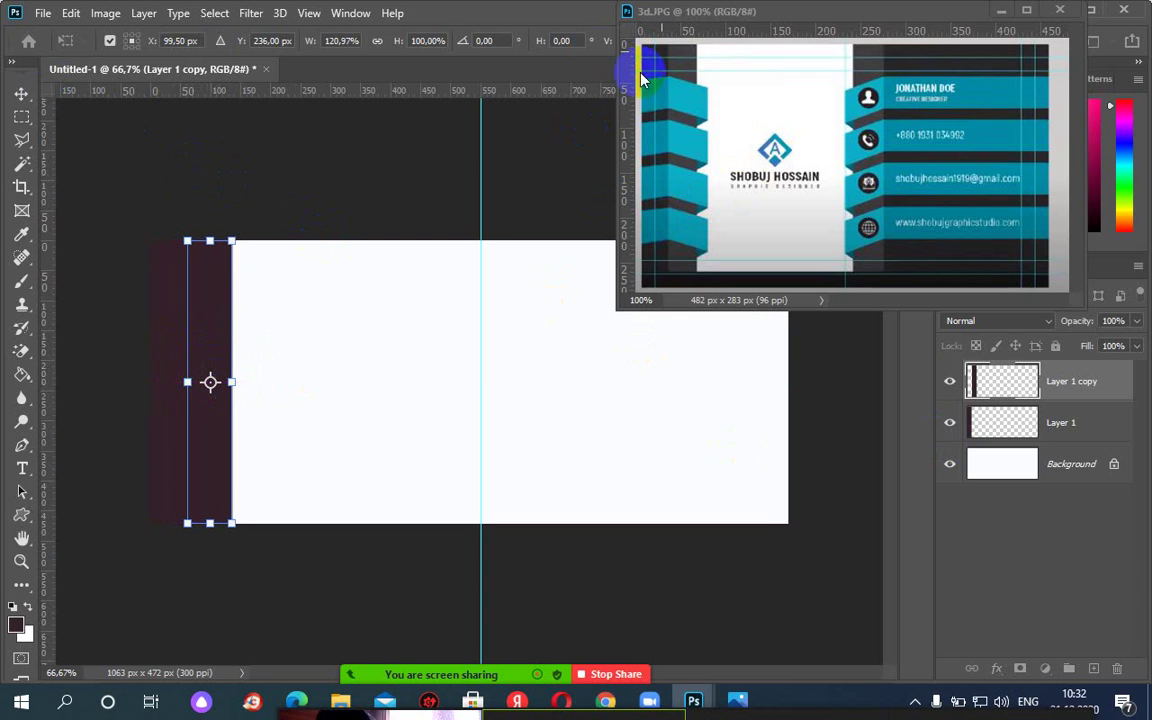
{"action": "key", "text": "Return"}
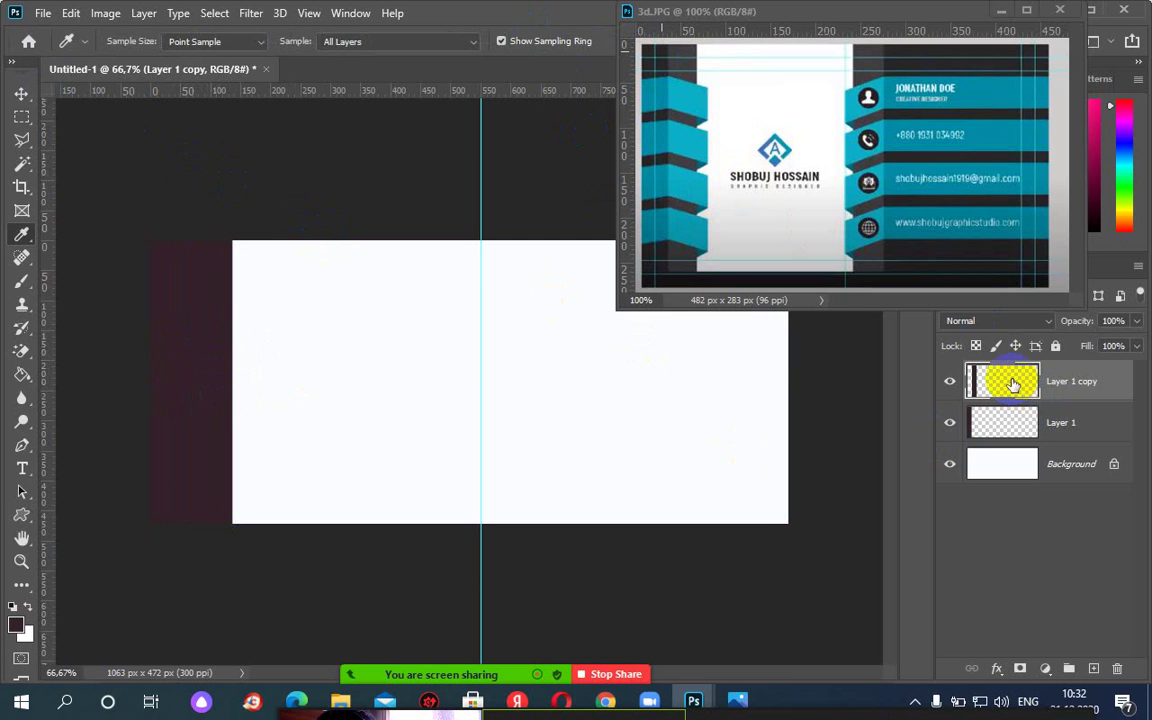
{"action": "key", "text": "ctrl+t"}
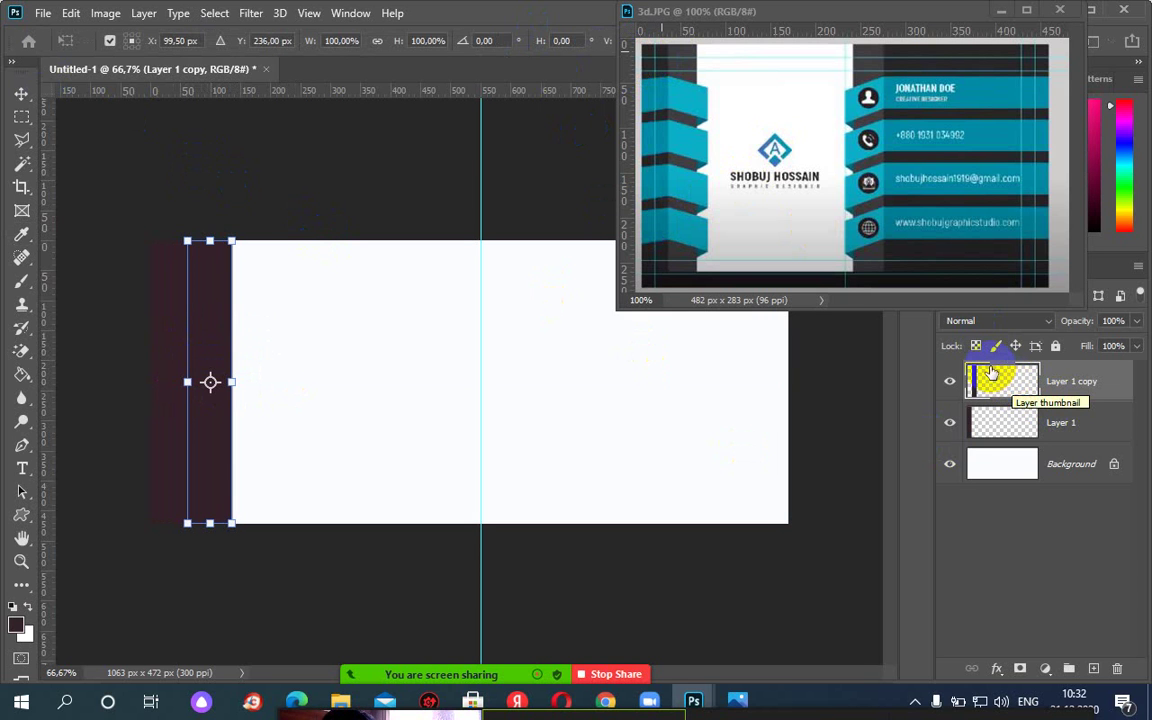
{"action": "key", "text": "Return"}
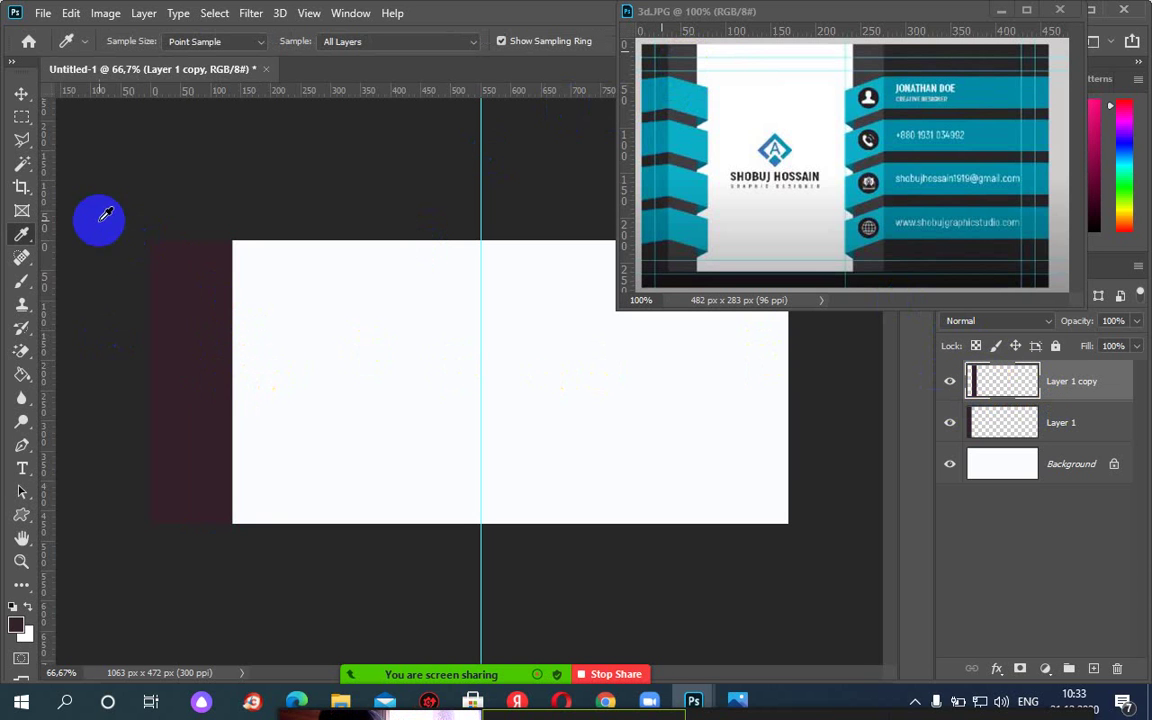
Select the second strip with the Magic Wand and fill it with the dark grey sampled from the reference card's upper left area.
{"action": "left_click", "coordinate": [22, 163]}
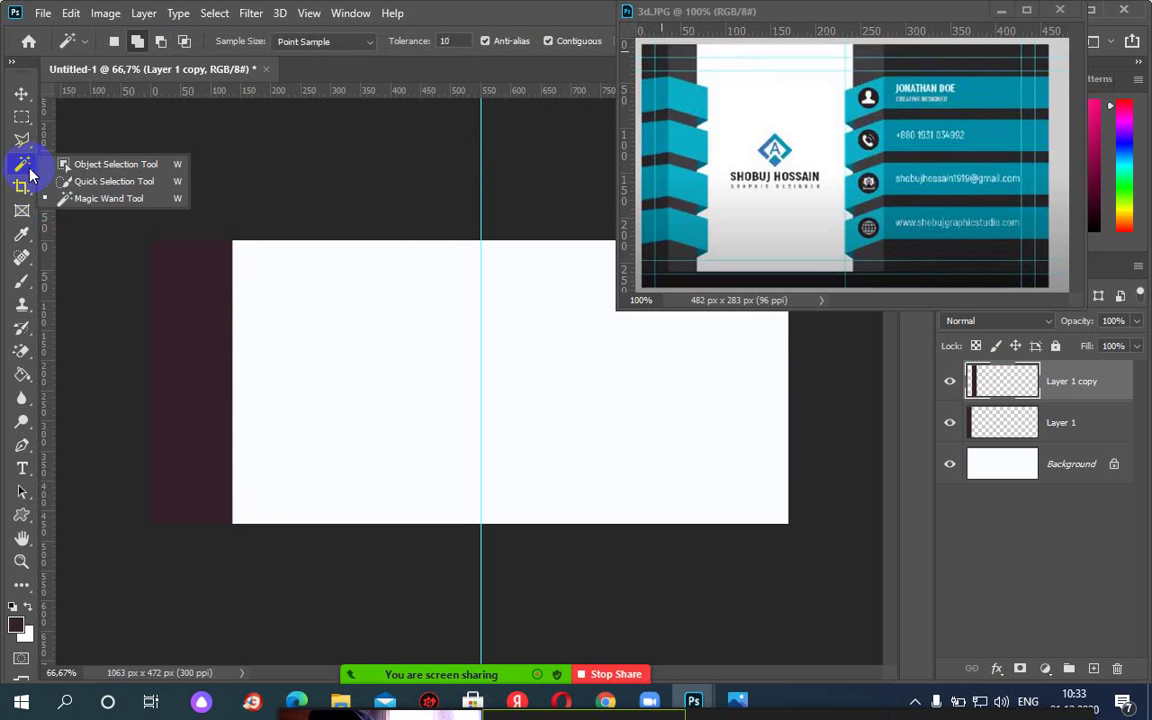
{"action": "left_click", "coordinate": [95, 195]}
{"action": "left_click", "coordinate": [220, 313]}
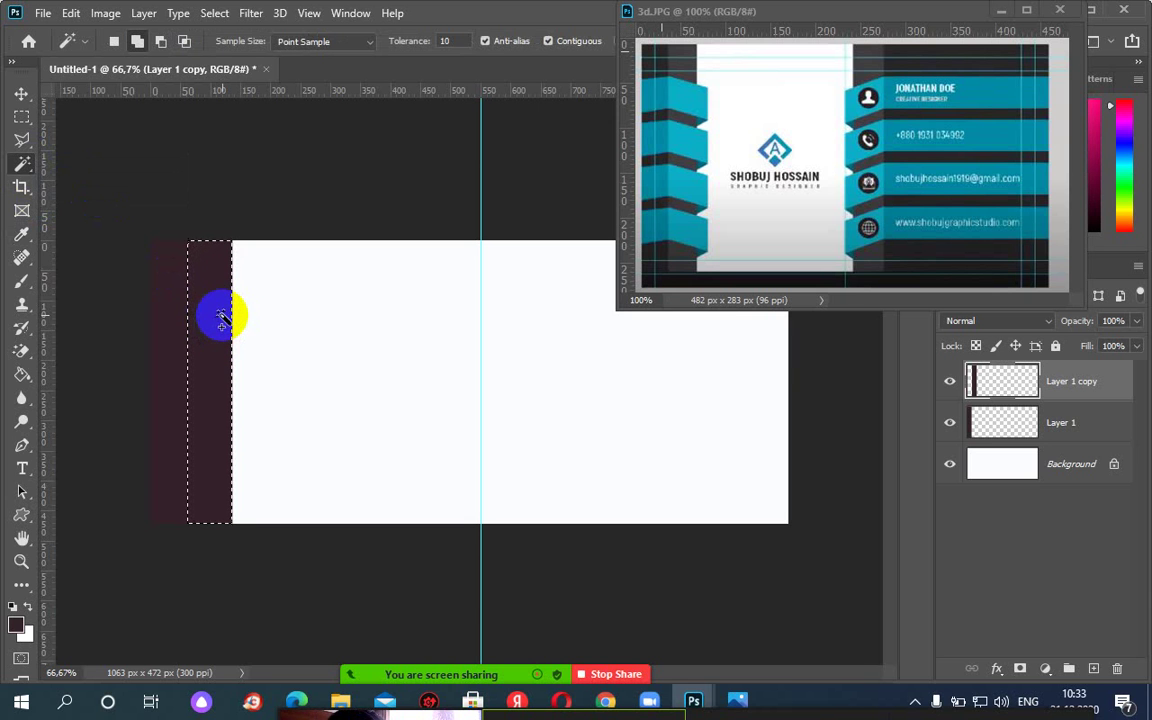
{"action": "left_click", "coordinate": [985, 385], "text": "ctrl"}
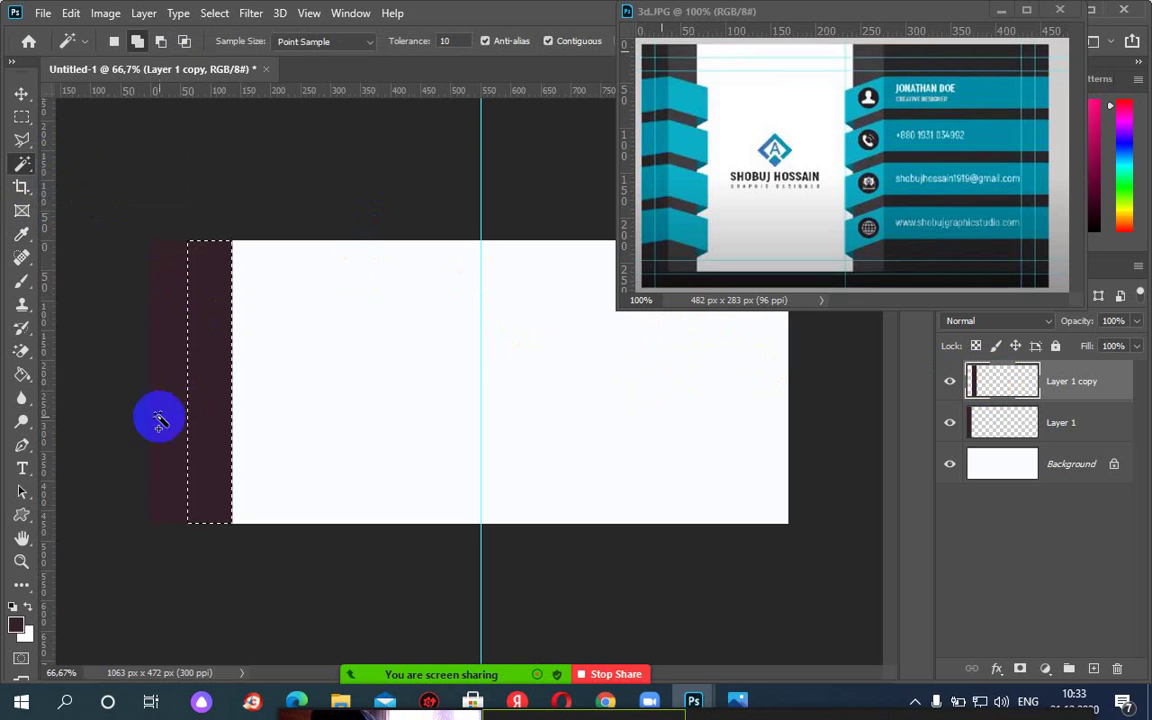
{"action": "left_click", "coordinate": [21, 233]}
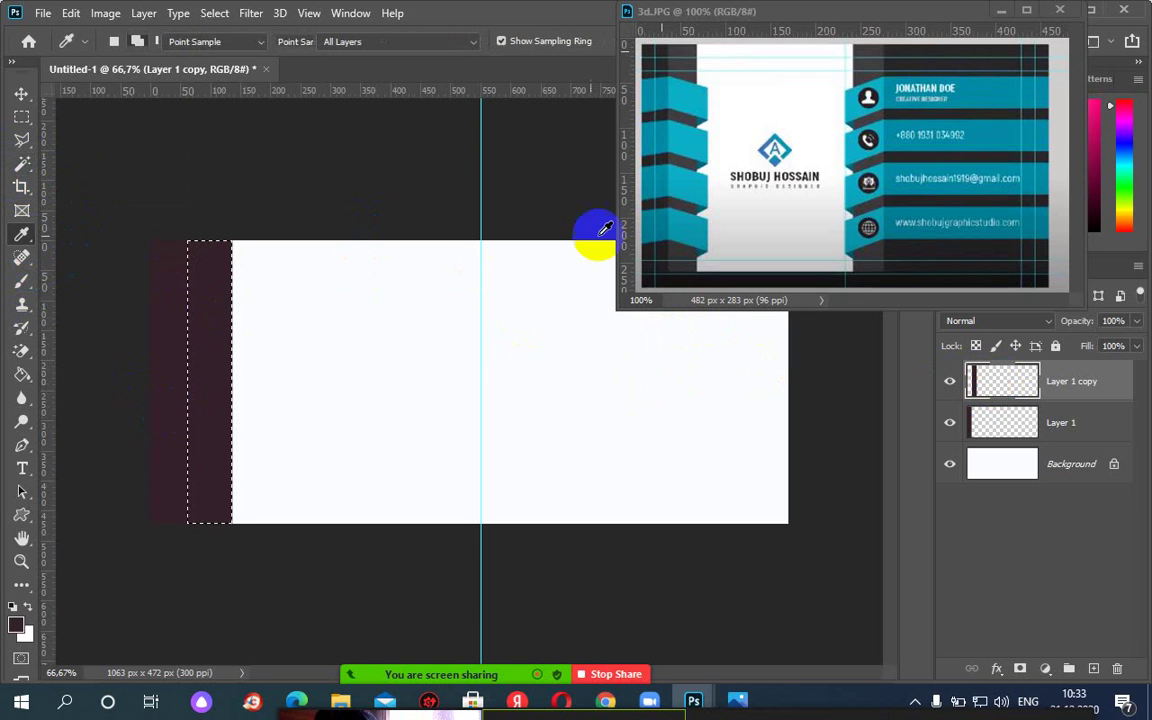
{"action": "left_click", "coordinate": [688, 58]}
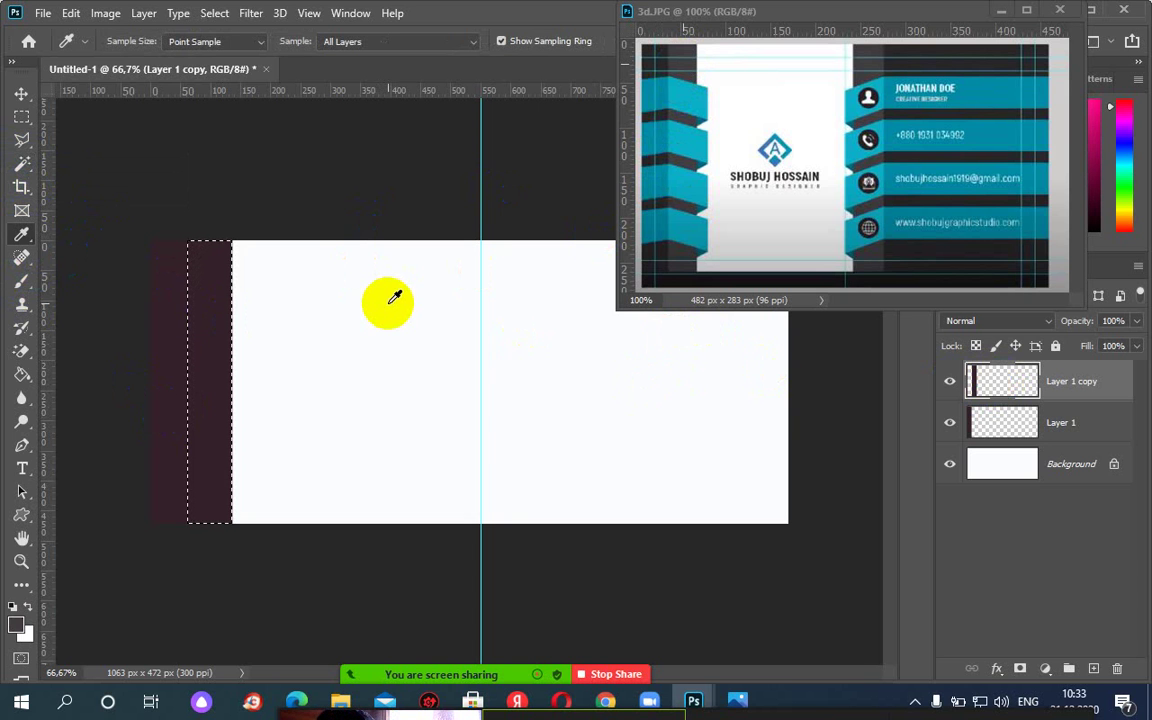
{"action": "key", "text": "alt+BackSpace"}
{"action": "key", "text": "ctrl+d"}
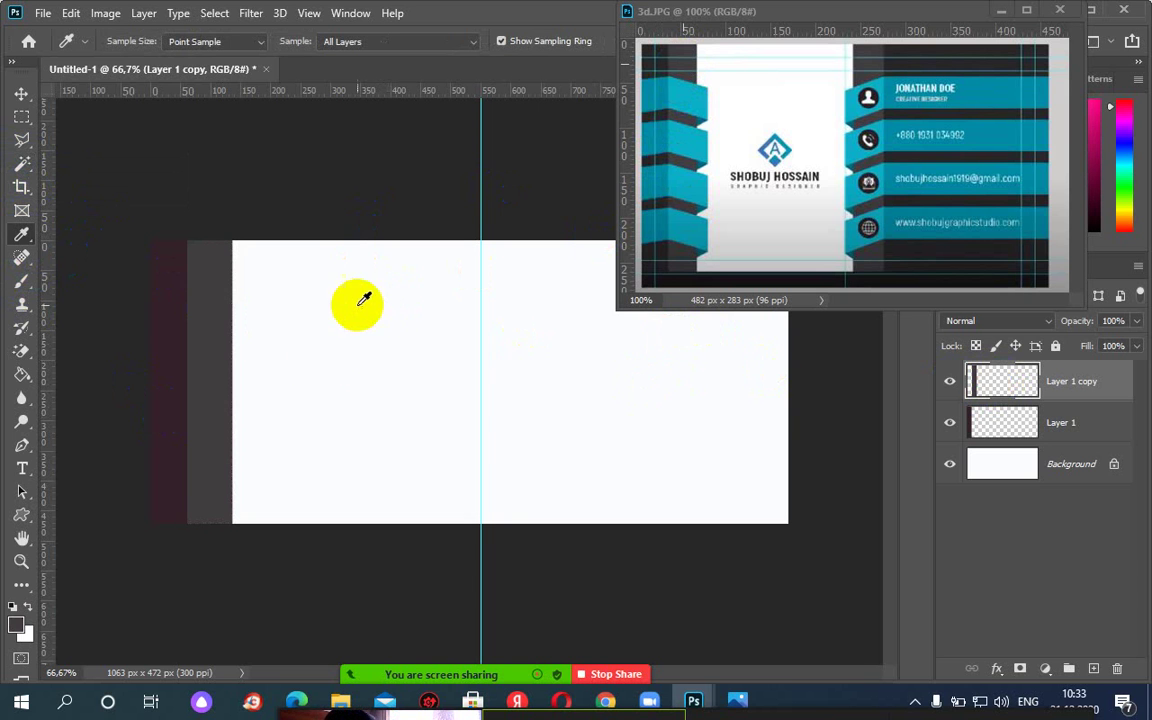
{"action": "left_click", "coordinate": [216, 356]}
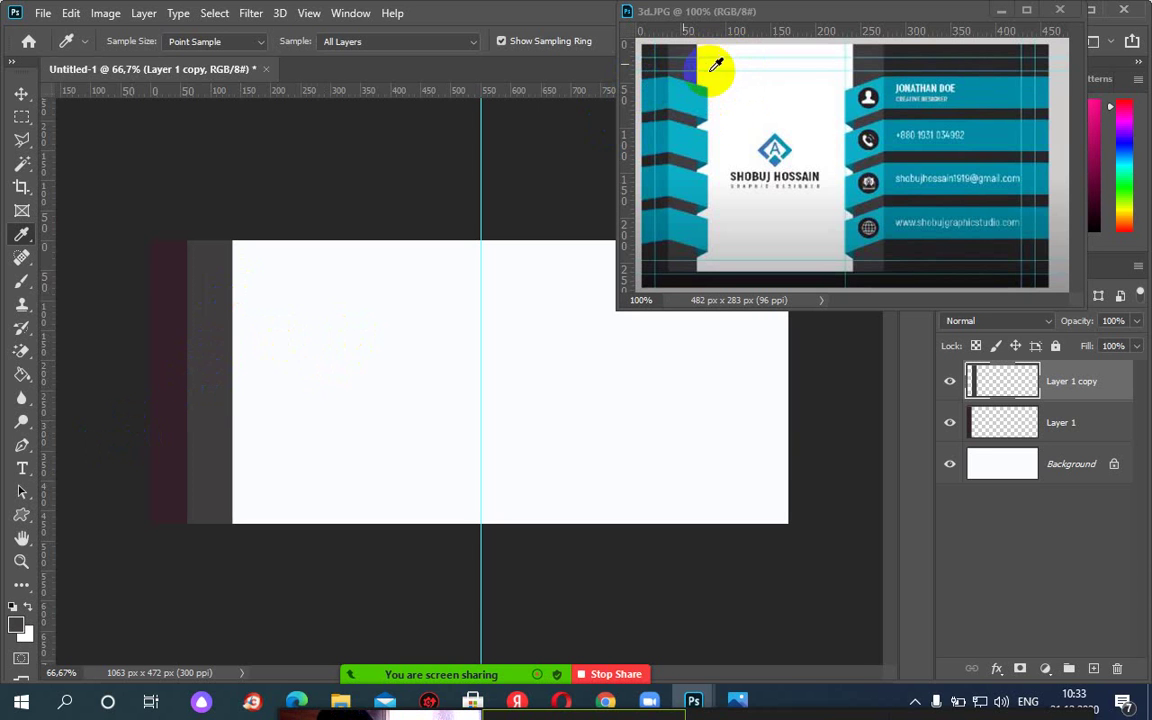
{"action": "left_click_drag", "start_coordinate": [686, 68], "coordinate": [710, 102]}
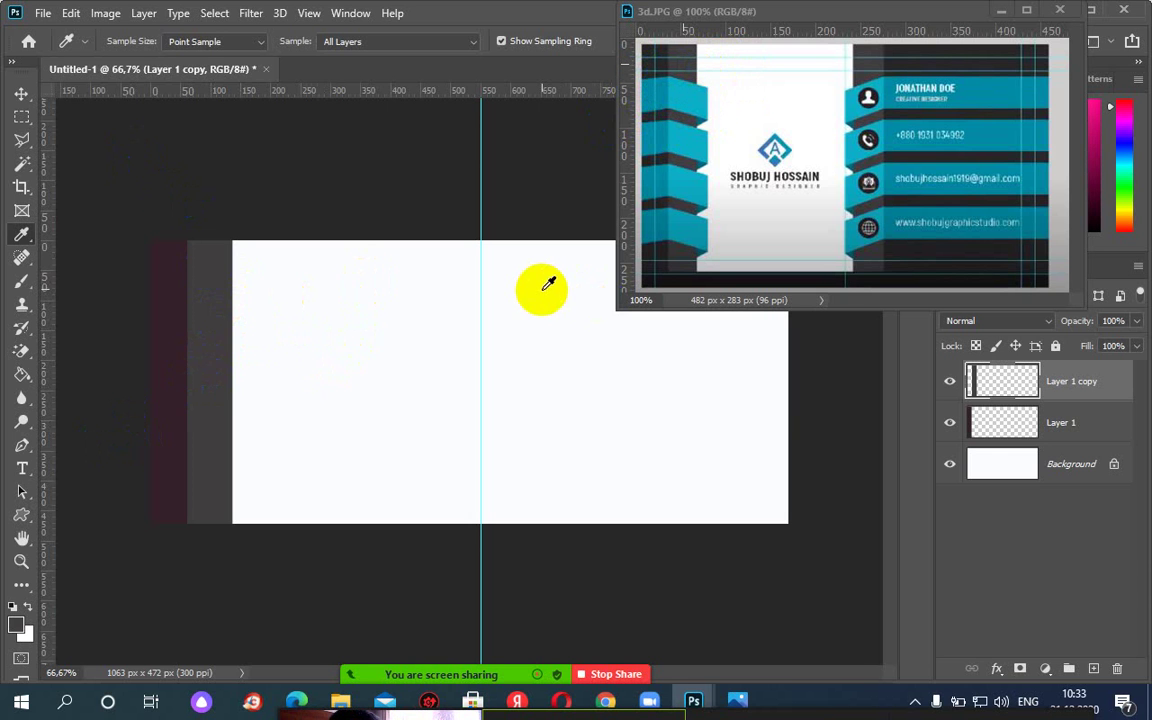
Widen the grey strip slightly to the right with Free Transform, to about 108% of its width.
{"action": "key", "text": "ctrl+t"}
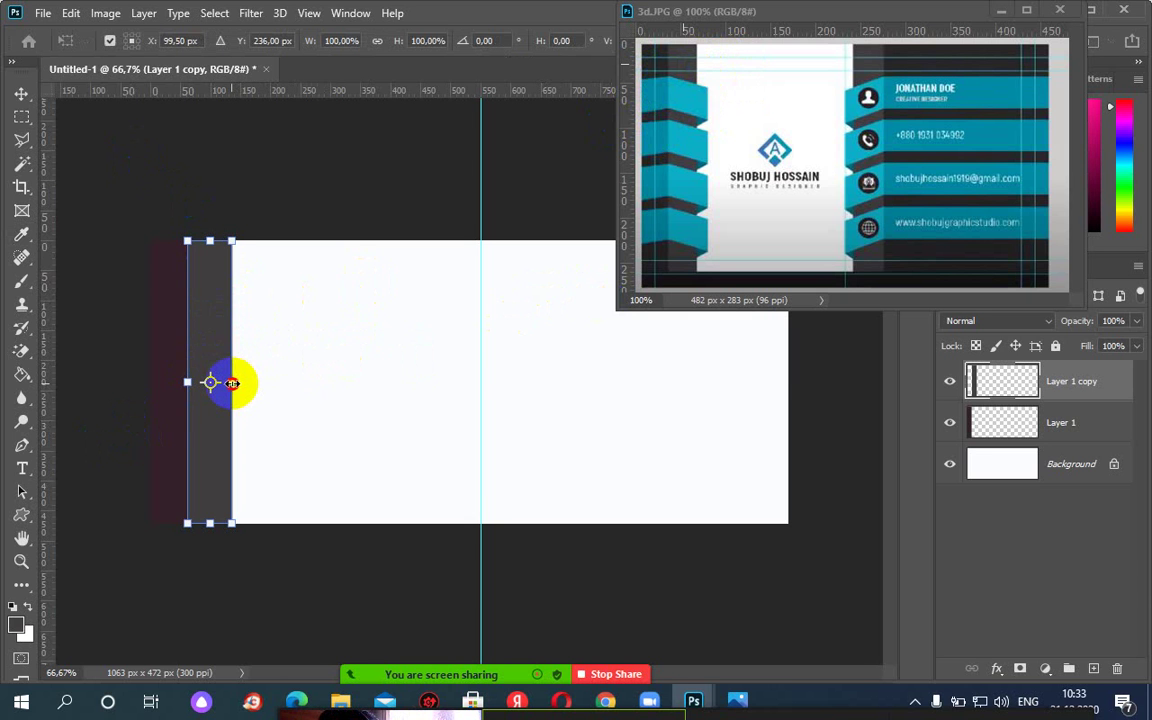
{"action": "left_click_drag", "start_coordinate": [233, 383], "coordinate": [237, 382]}
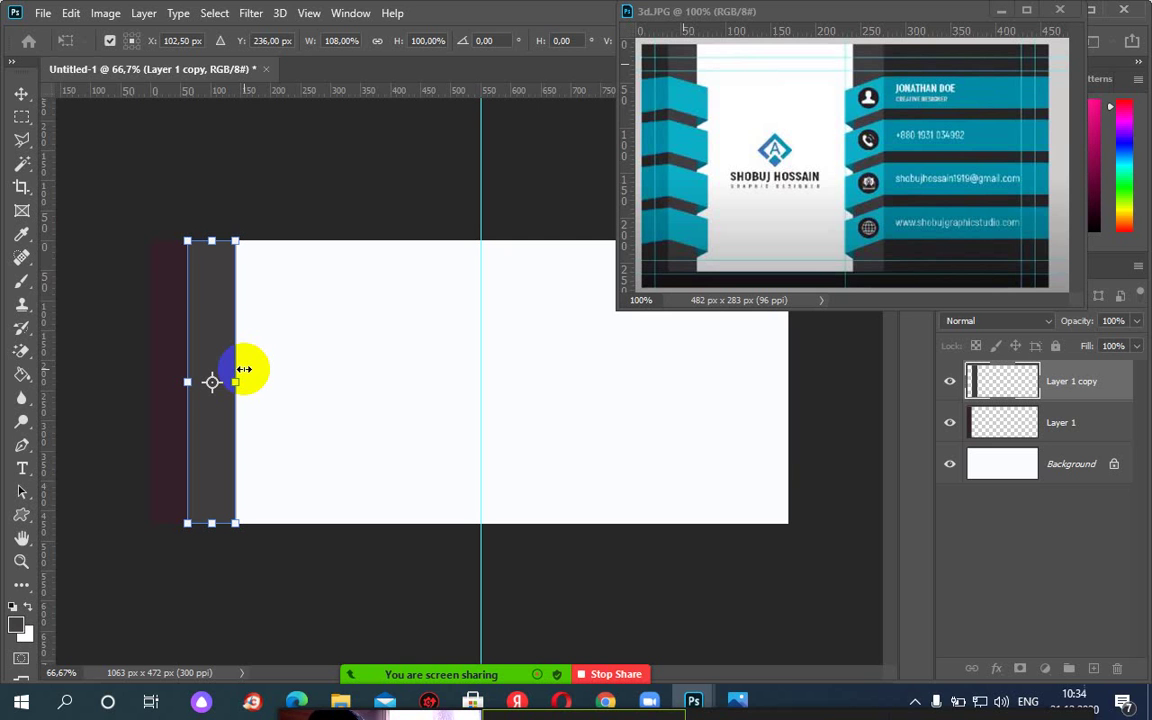
{"action": "key", "text": "Return"}
{"action": "key", "text": "i"}
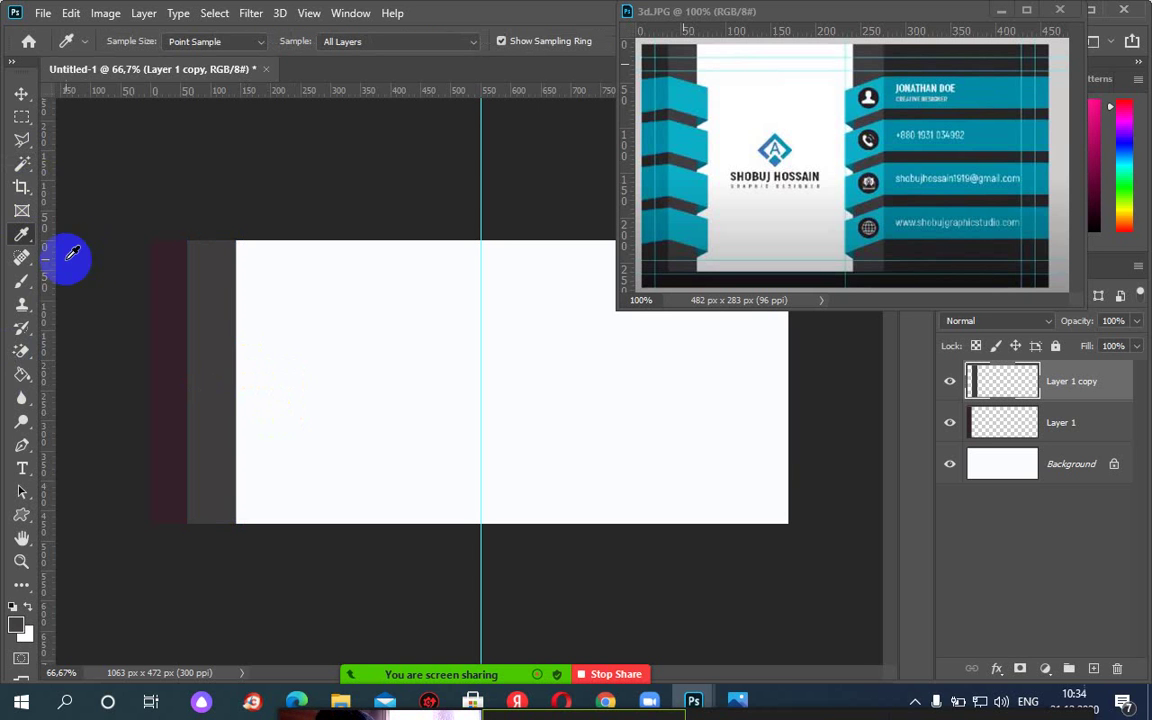
Draw a rectangle shape about 61 × 45 px across the dark left strip near the top of the canvas.
{"action": "left_click", "coordinate": [22, 514]}
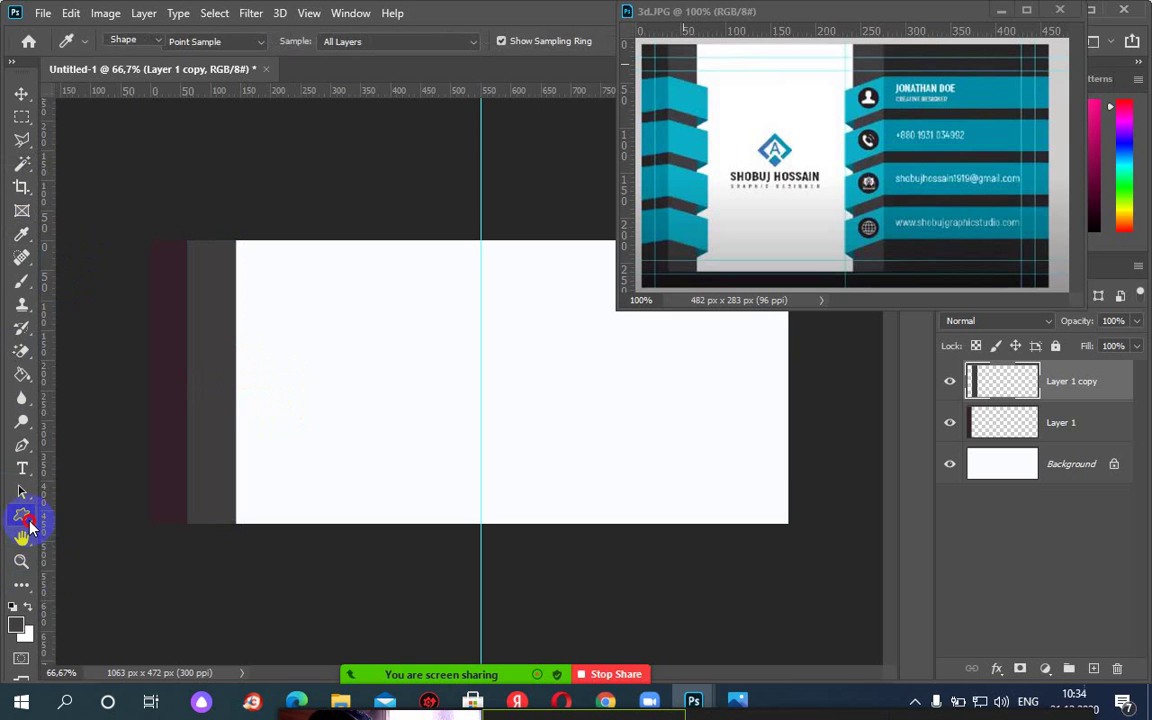
{"action": "left_click", "coordinate": [103, 518]}
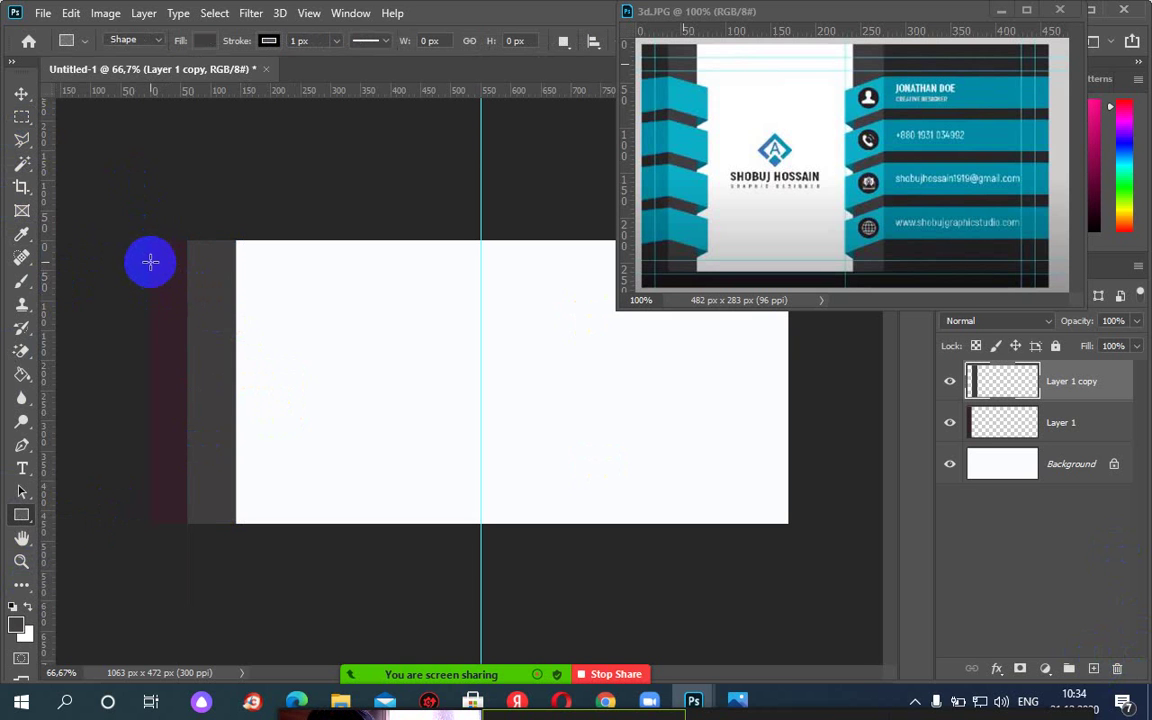
{"action": "left_click_drag", "start_coordinate": [149, 260], "coordinate": [184, 285]}
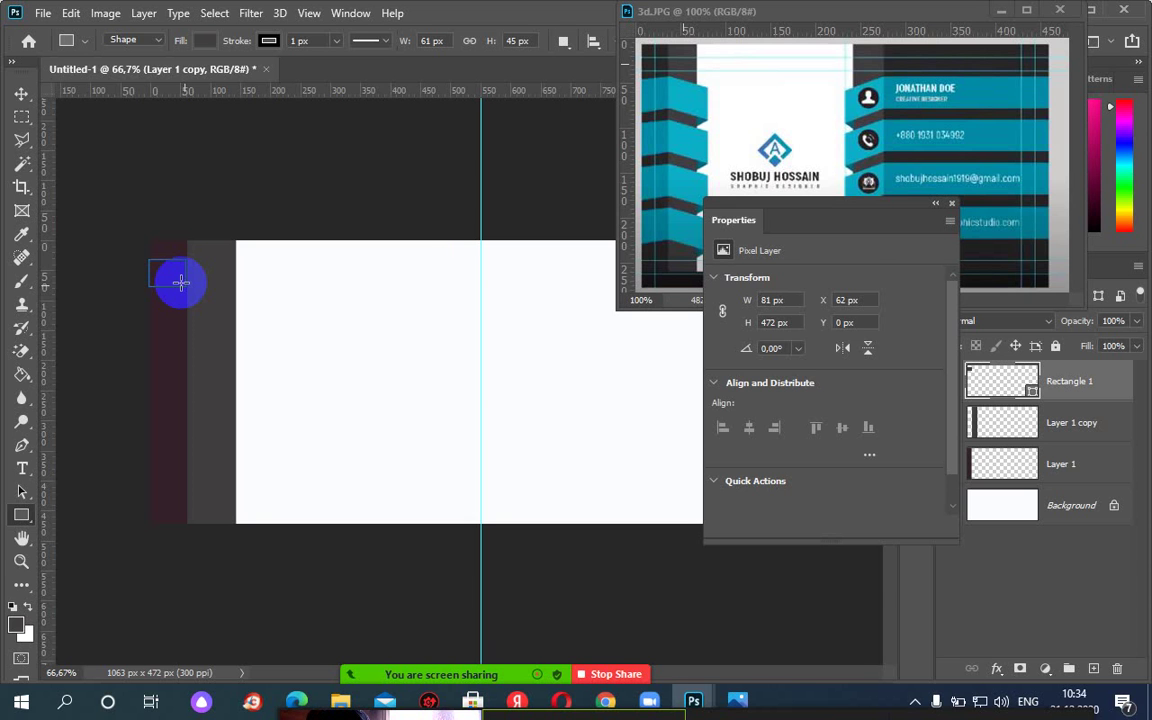
{"action": "key", "text": "ctrl+plus"}
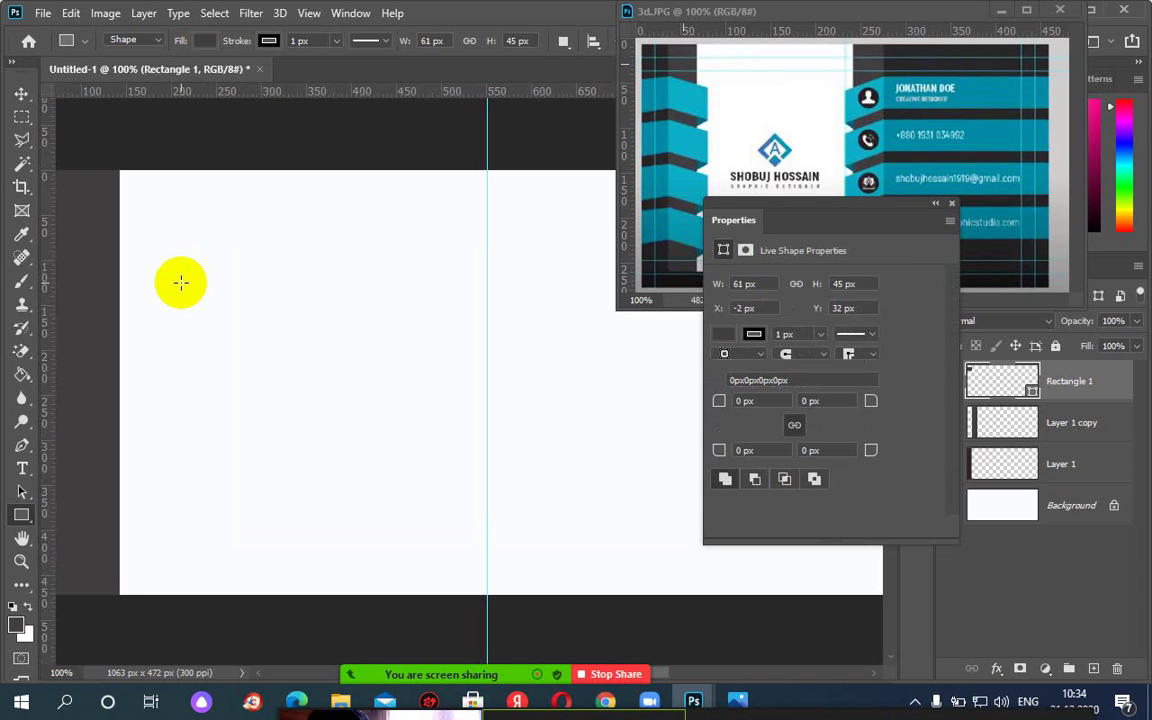
{"action": "left_click_drag", "start_coordinate": [247, 363], "coordinate": [492, 425]}
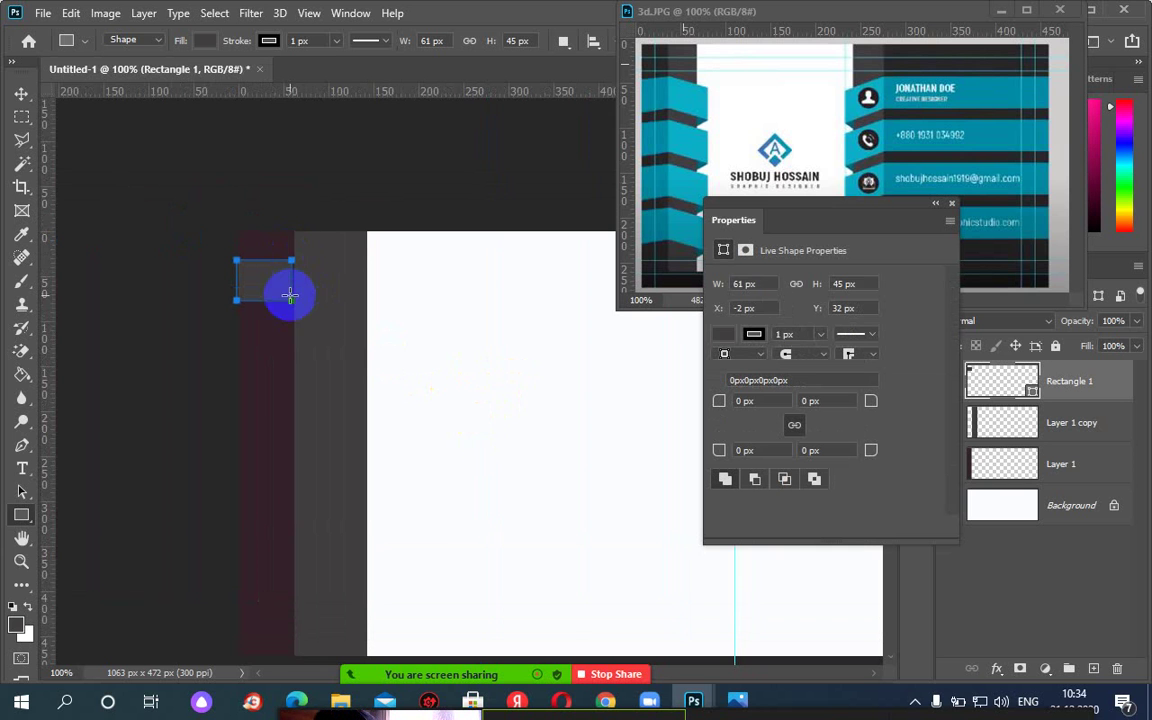
Set the rectangle's fill to the turquoise sampled from the ribbon in the reference card.
{"action": "left_click", "coordinate": [196, 41]}
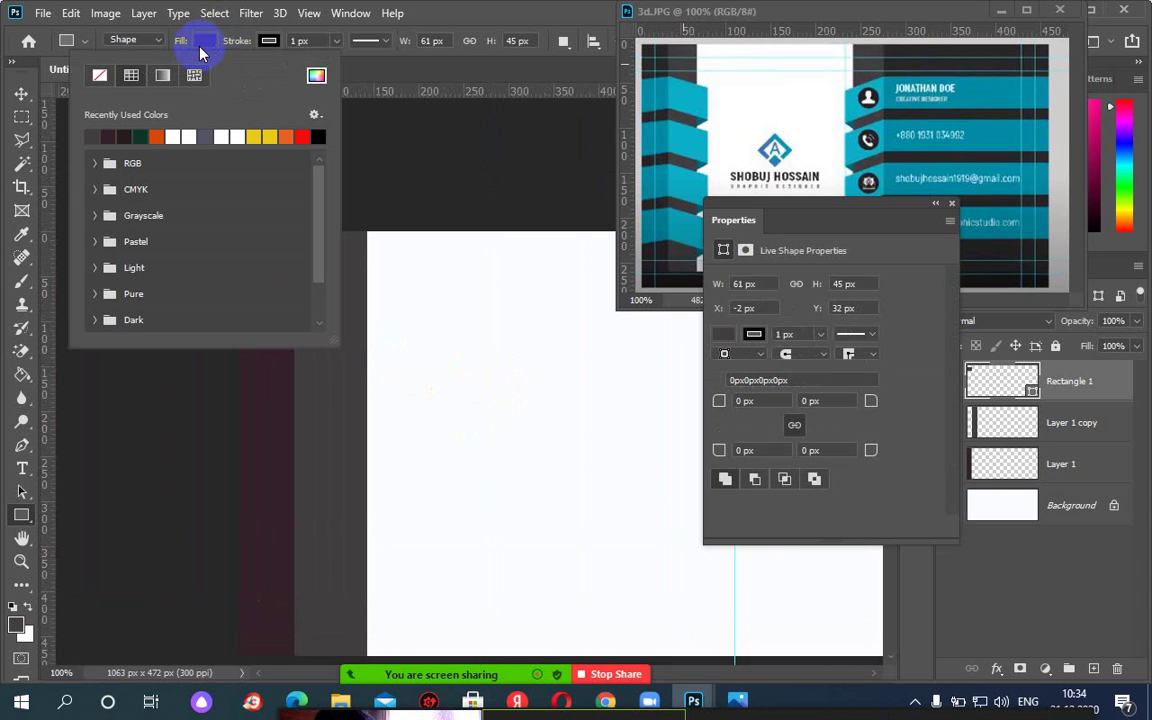
{"action": "left_click", "coordinate": [317, 76]}
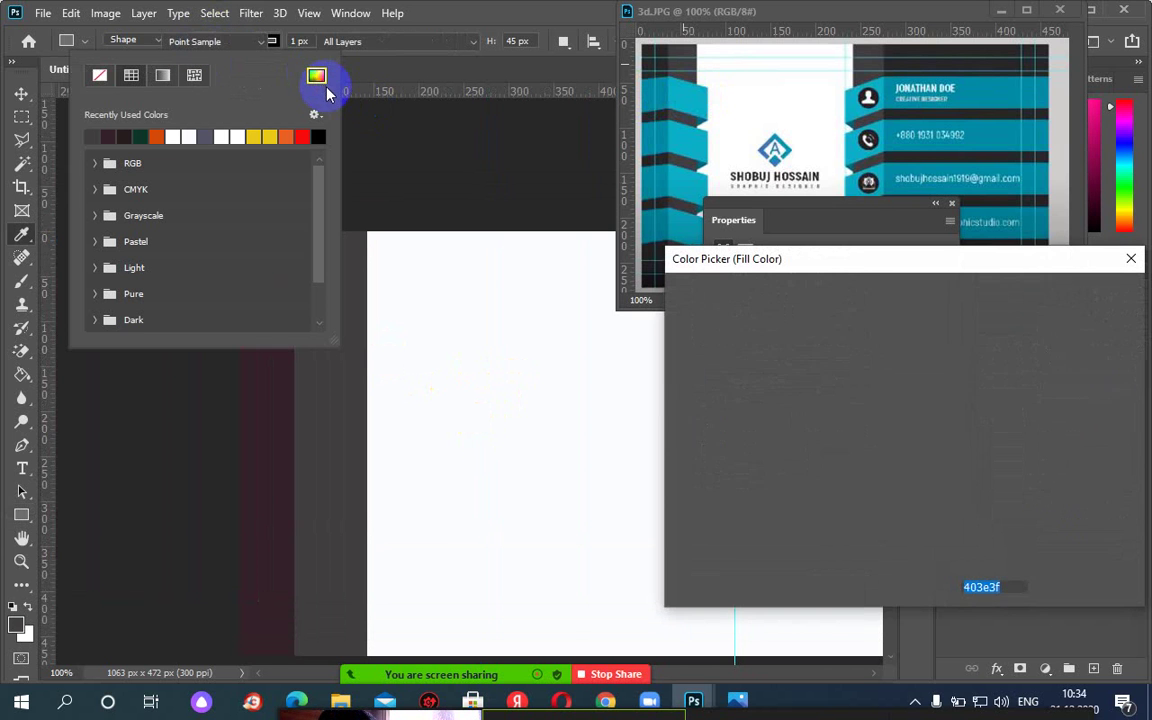
{"action": "left_click_drag", "start_coordinate": [690, 104], "coordinate": [690, 93]}
{"action": "left_click", "coordinate": [1083, 293]}
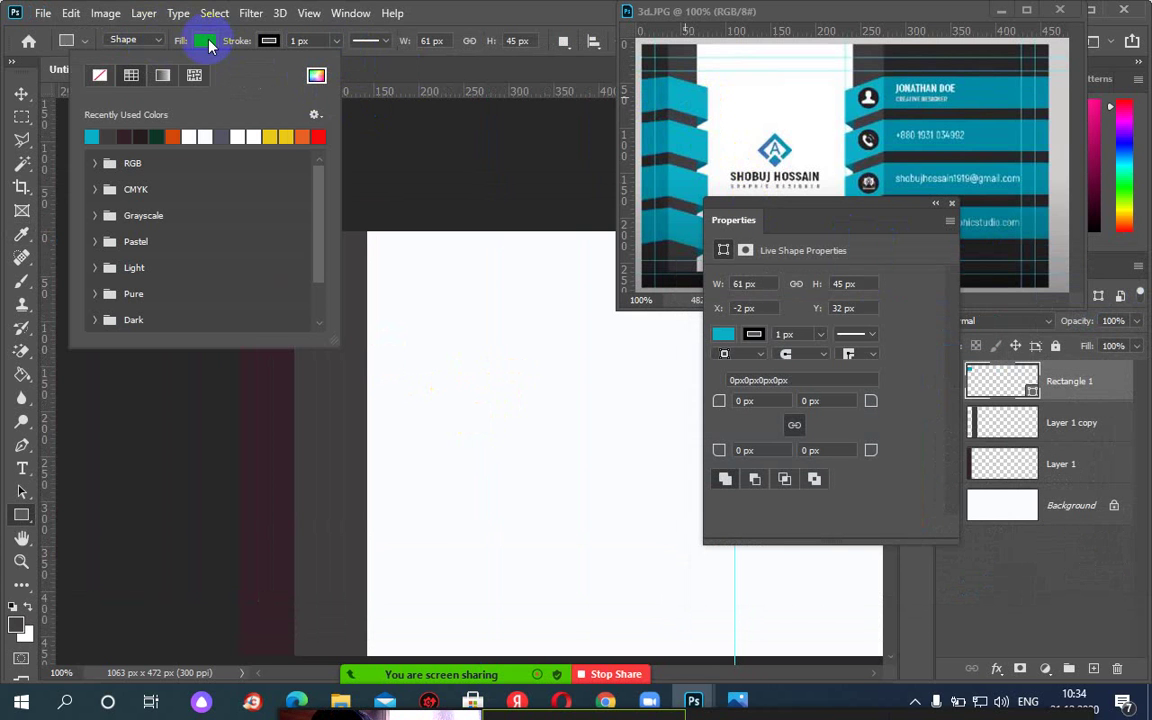
{"action": "left_click", "coordinate": [207, 42]}
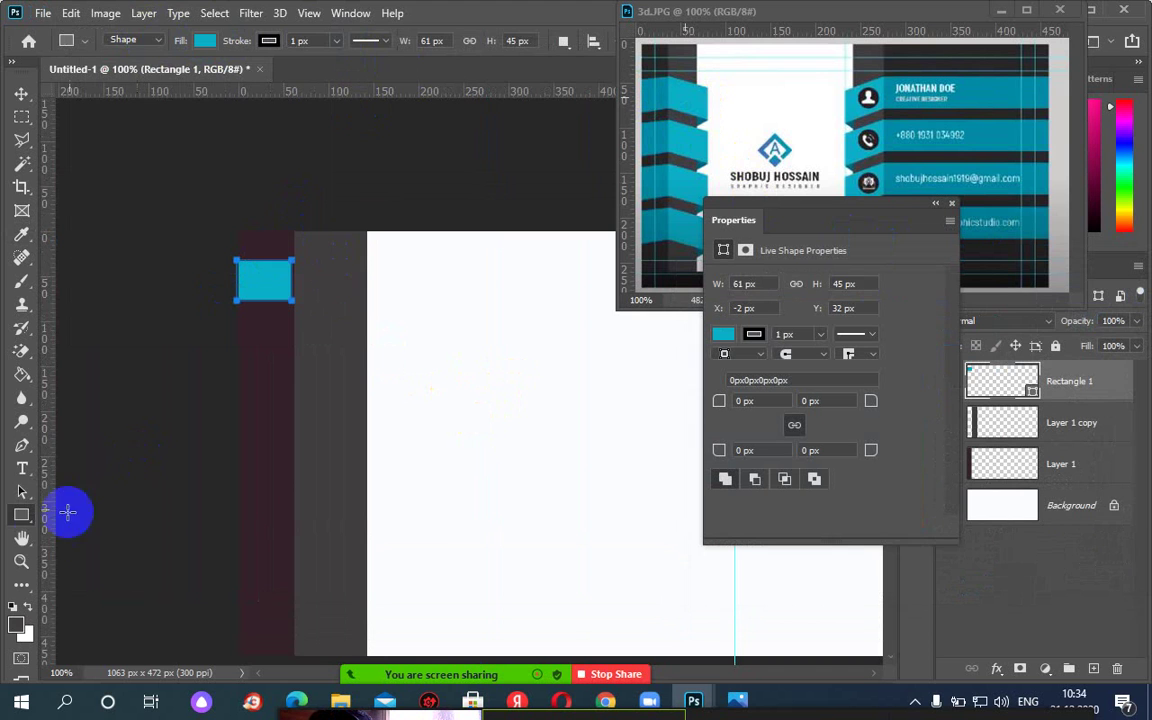
Move the turquoise rectangle to X 0 px, Y 30 px so it sits flush across the dark left strip.
{"action": "left_click", "coordinate": [21, 492]}
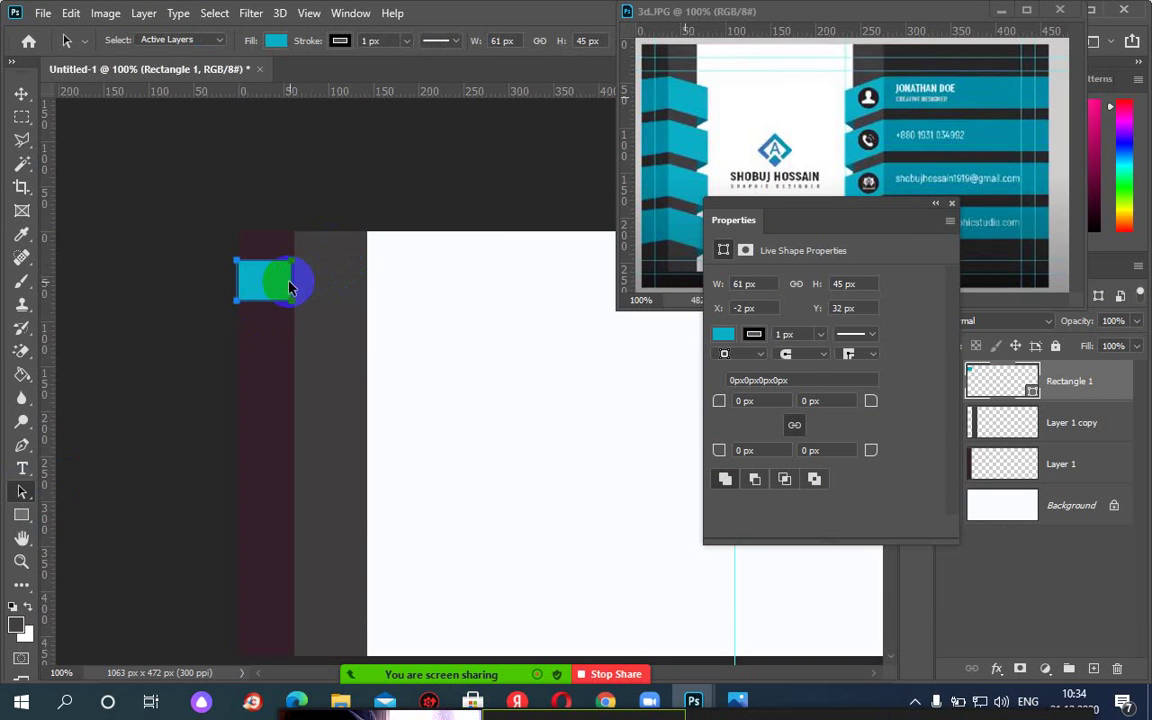
{"action": "left_click", "coordinate": [291, 268]}
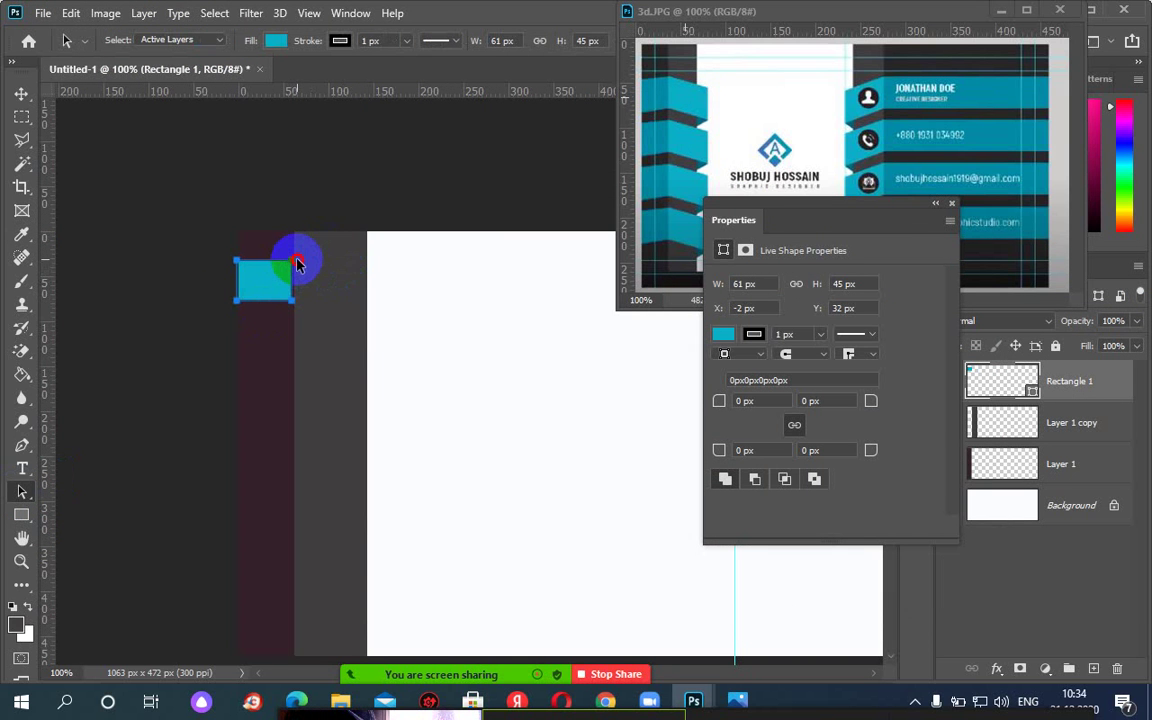
{"action": "left_click_drag", "start_coordinate": [296, 263], "coordinate": [298, 264]}
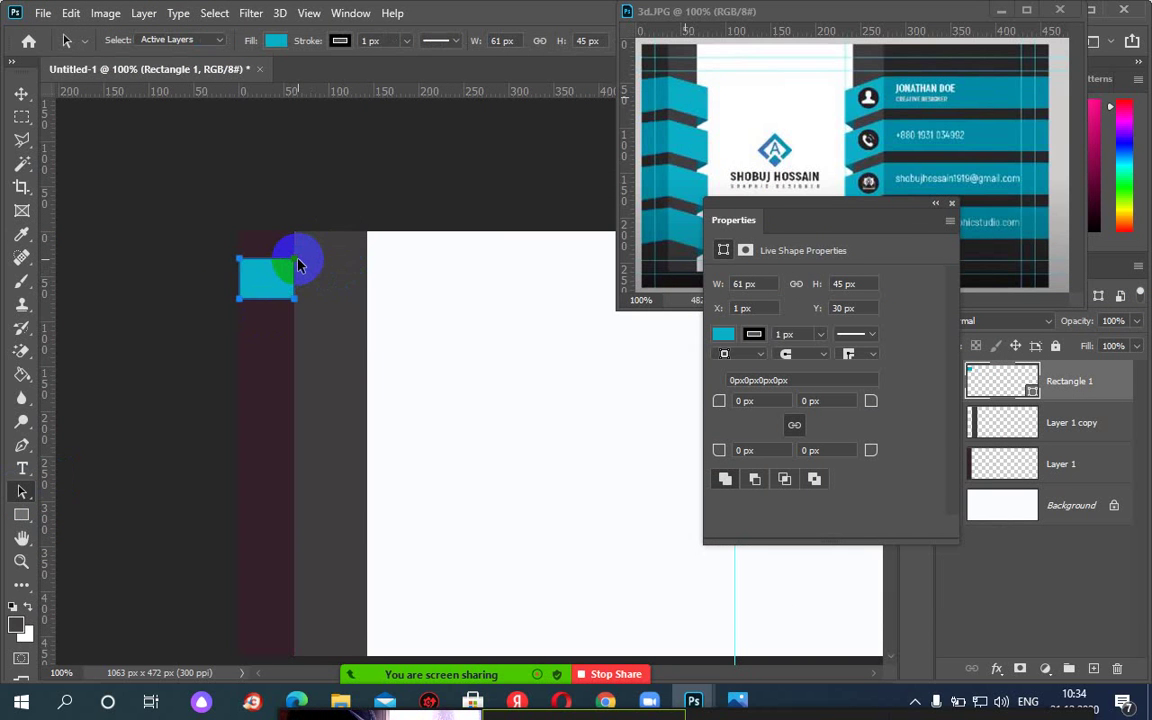
{"action": "left_click", "coordinate": [242, 266]}
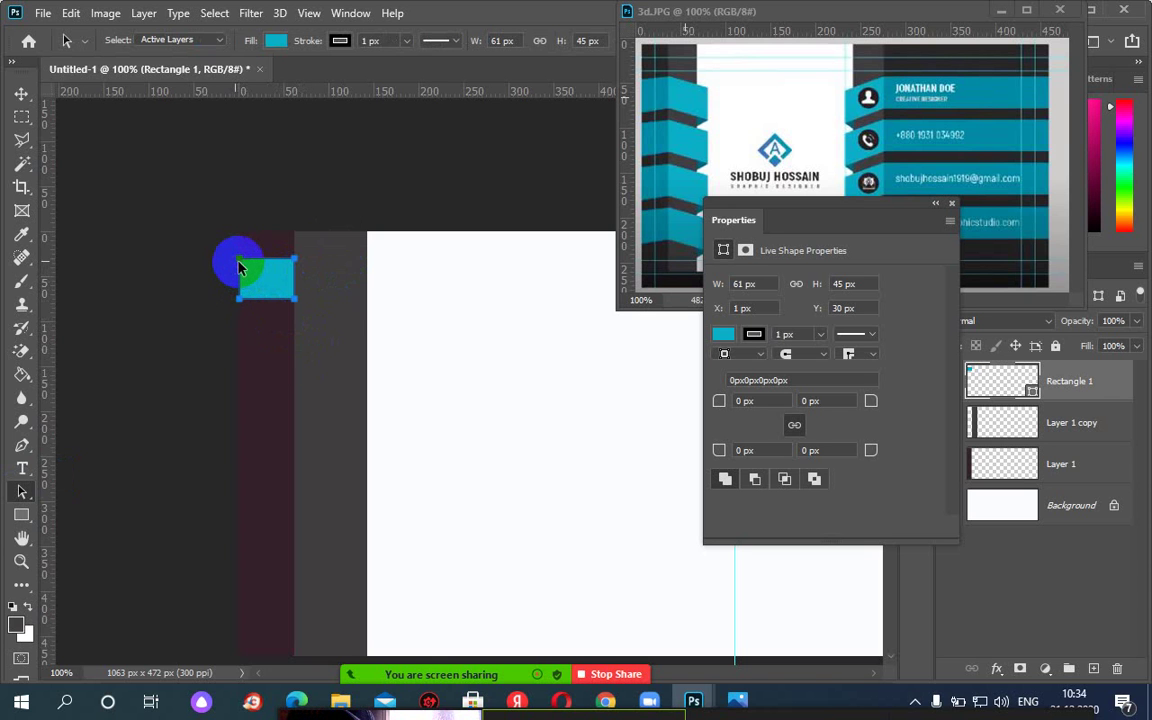
{"action": "left_click_drag", "start_coordinate": [240, 263], "coordinate": [238, 258]}
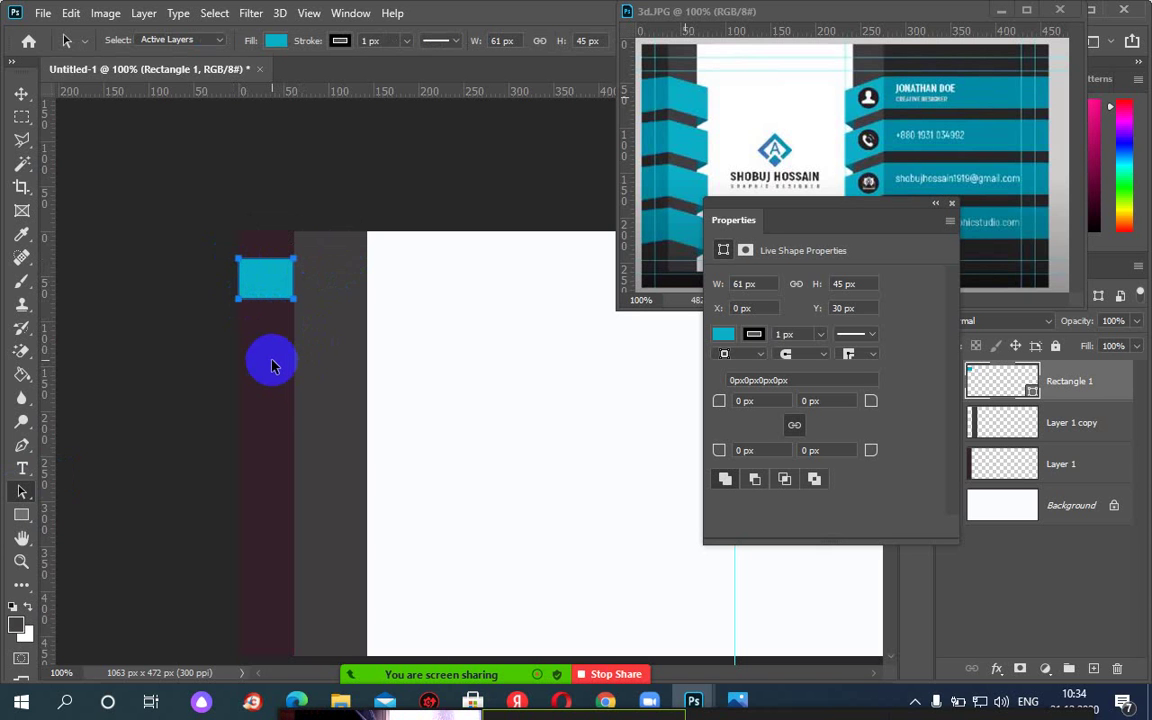
Directly select the rectangle's two right corner points and shift them about 1 px right and 1 px up.
{"action": "left_click", "coordinate": [29, 494]}
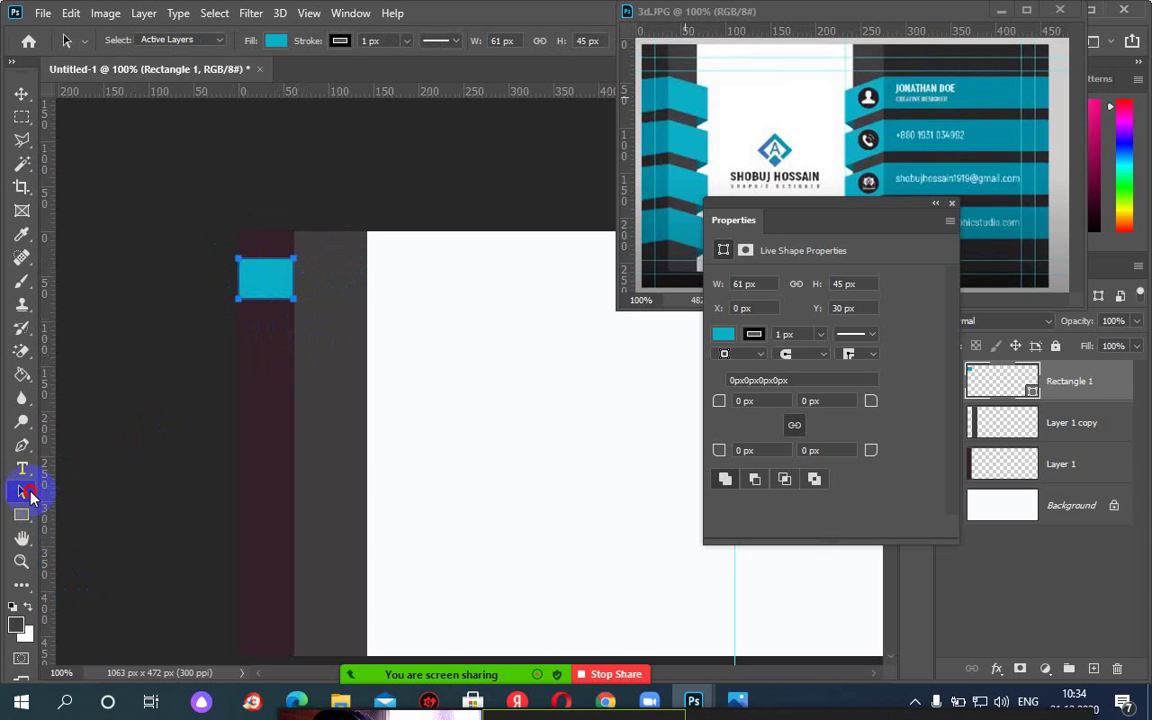
{"action": "left_click", "coordinate": [62, 510]}
{"action": "left_click", "coordinate": [419, 301]}
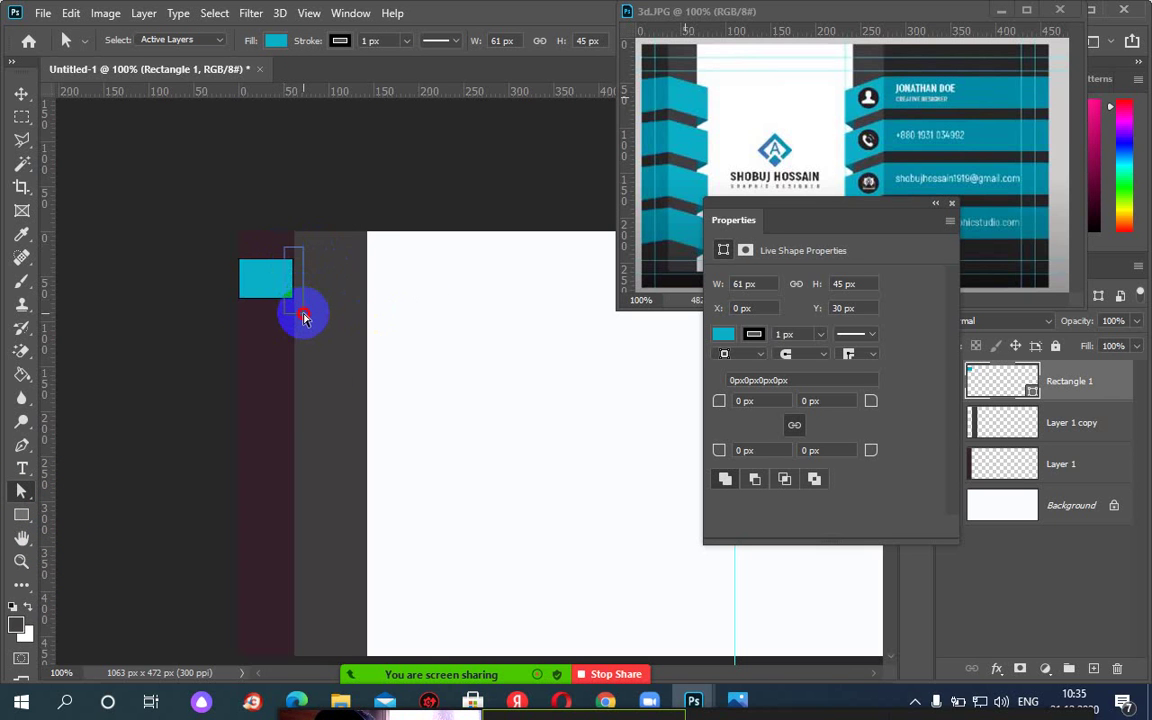
{"action": "left_click_drag", "start_coordinate": [304, 318], "coordinate": [303, 314]}
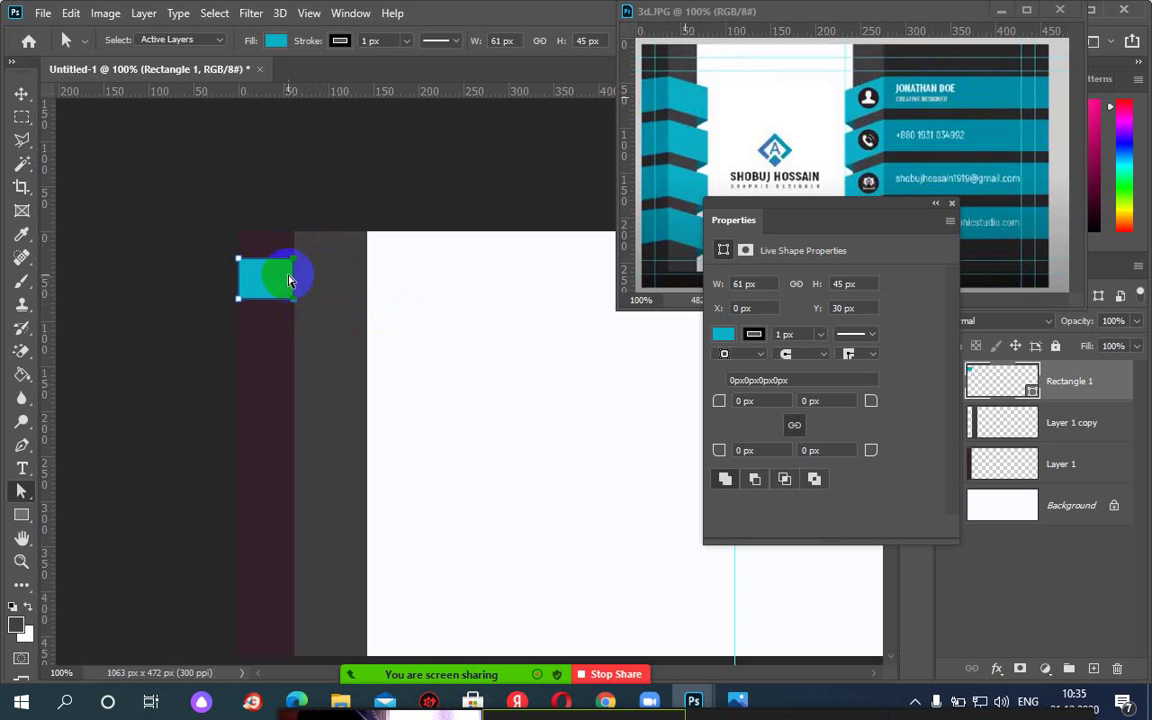
{"action": "left_click_drag", "start_coordinate": [300, 262], "coordinate": [303, 257]}
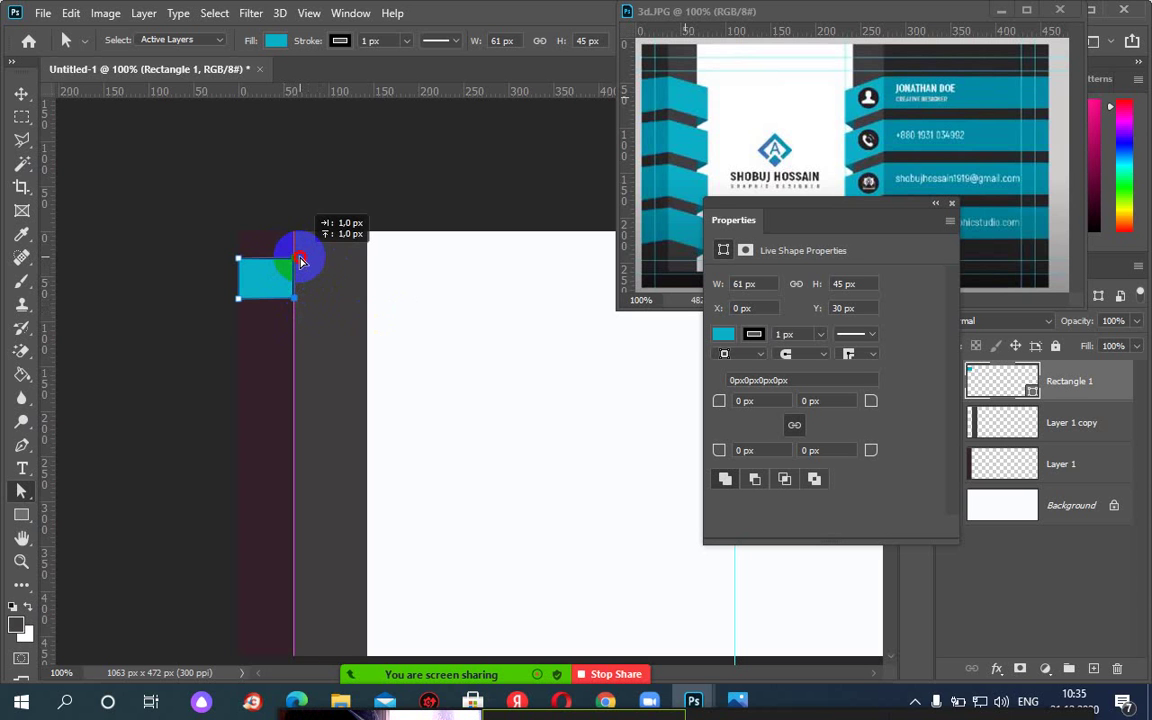
{"action": "left_click", "coordinate": [522, 274]}
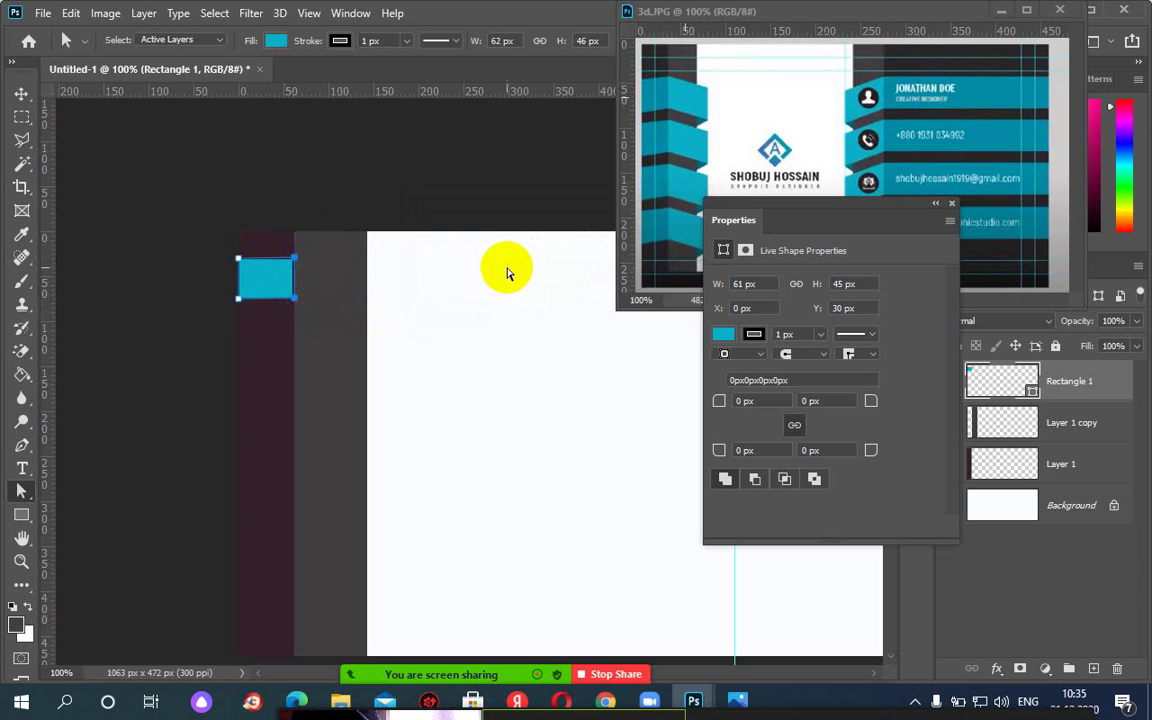
Lower the turquoise shape's two left corner points slightly, making the shape about 48 px high.
{"action": "left_click", "coordinate": [238, 302]}
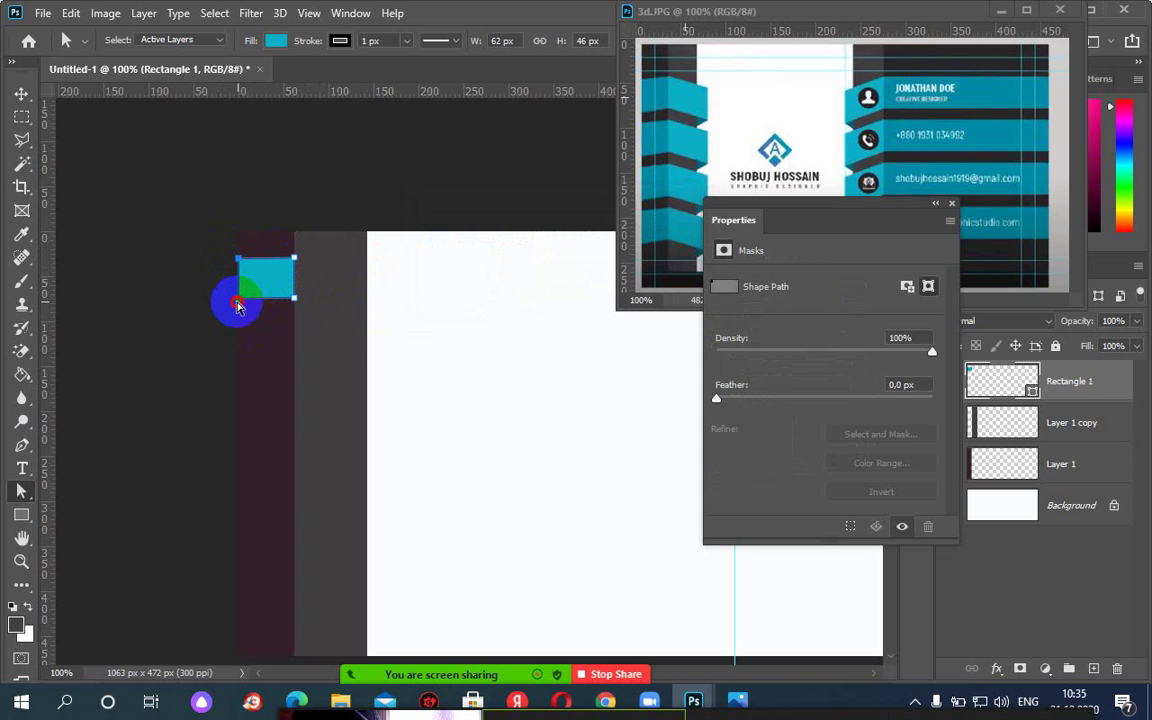
{"action": "left_click_drag", "start_coordinate": [238, 306], "coordinate": [238, 307]}
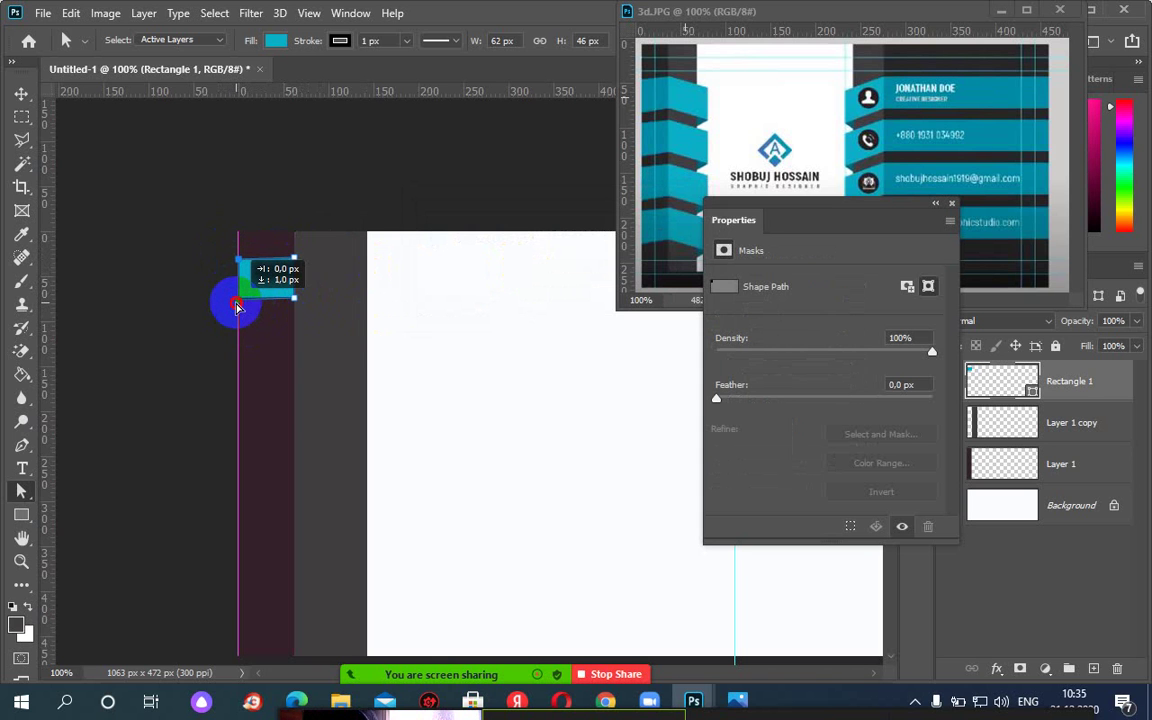
{"action": "left_click_drag", "start_coordinate": [237, 307], "coordinate": [237, 307]}
{"action": "left_click", "coordinate": [340, 41]}
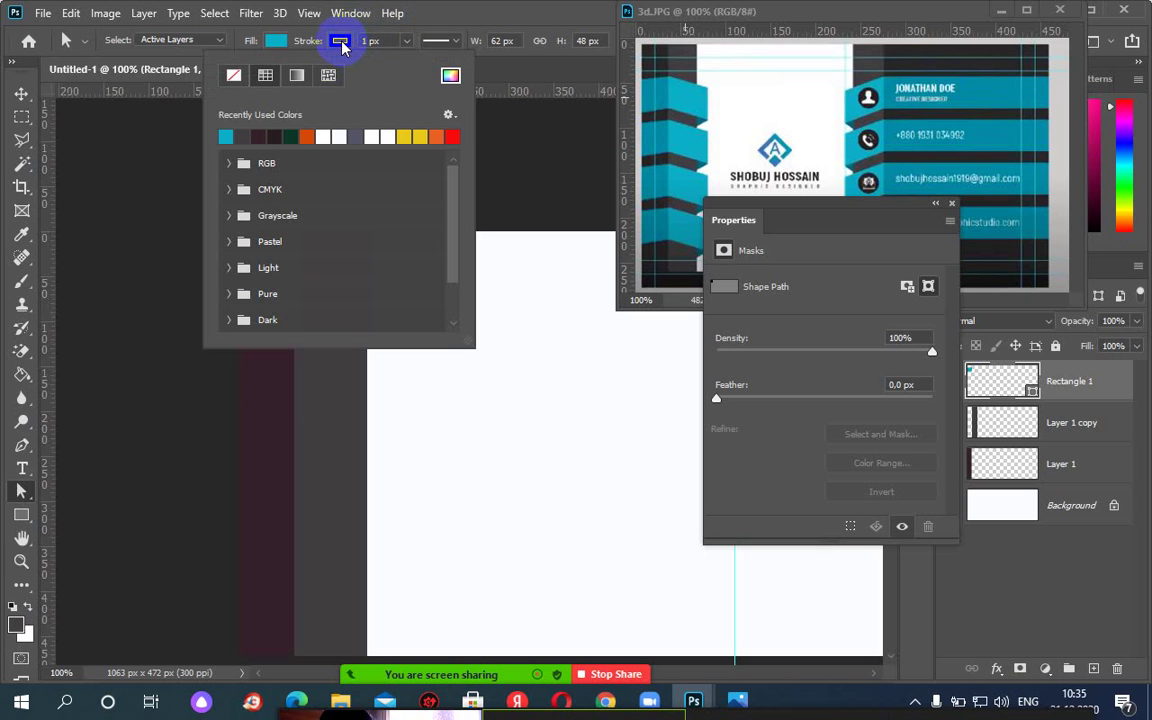
{"action": "left_click", "coordinate": [486, 10]}
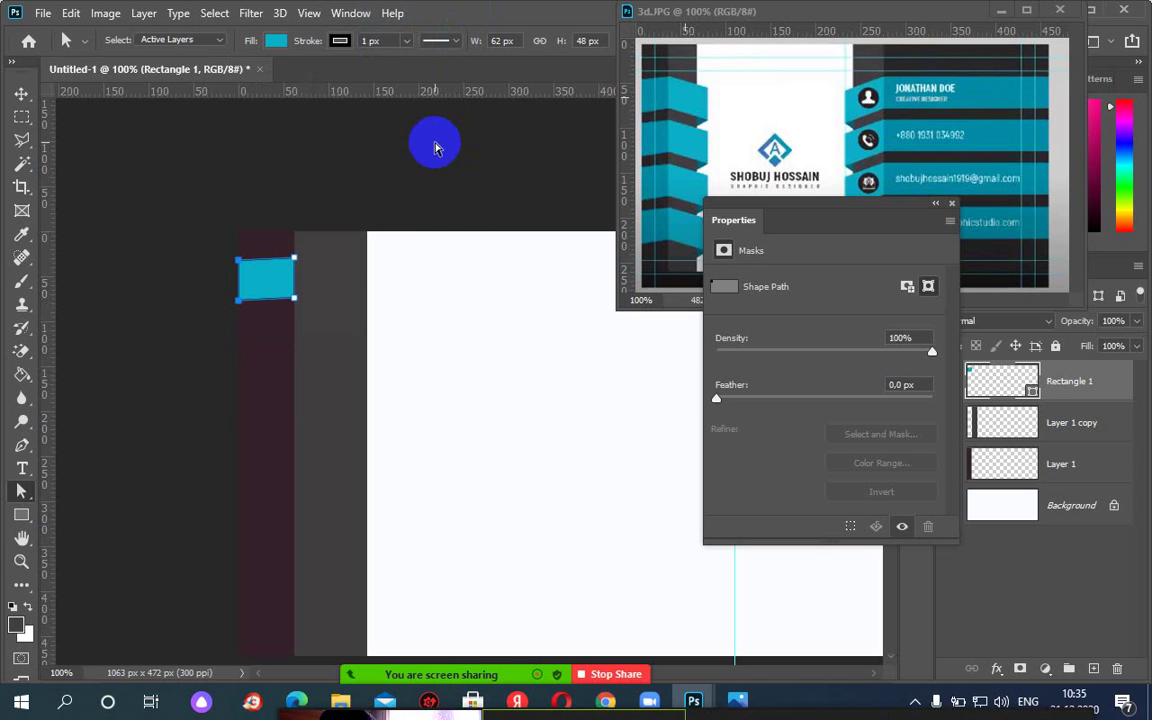
Add a horizontal guide just below the turquoise shape's upper edge and lower its right corner points so the upper one meets the guide.
{"action": "left_click", "coordinate": [276, 265]}
{"action": "left_click_drag", "start_coordinate": [272, 98], "coordinate": [285, 265]}
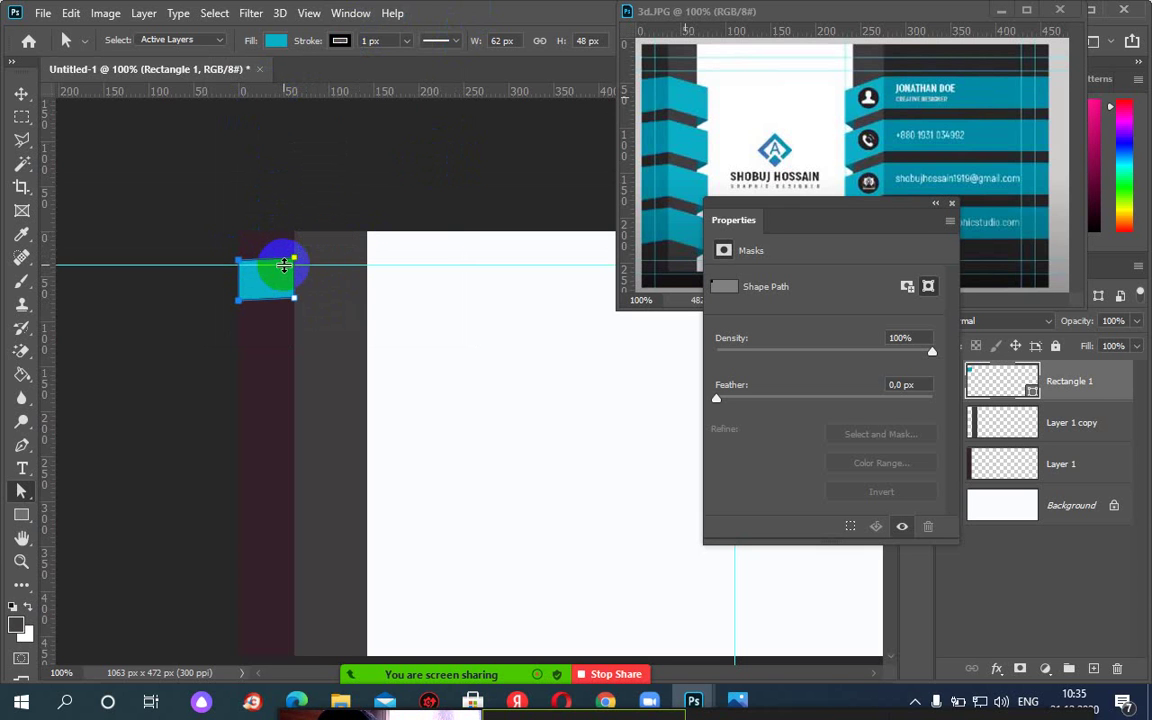
{"action": "left_click", "coordinate": [310, 248]}
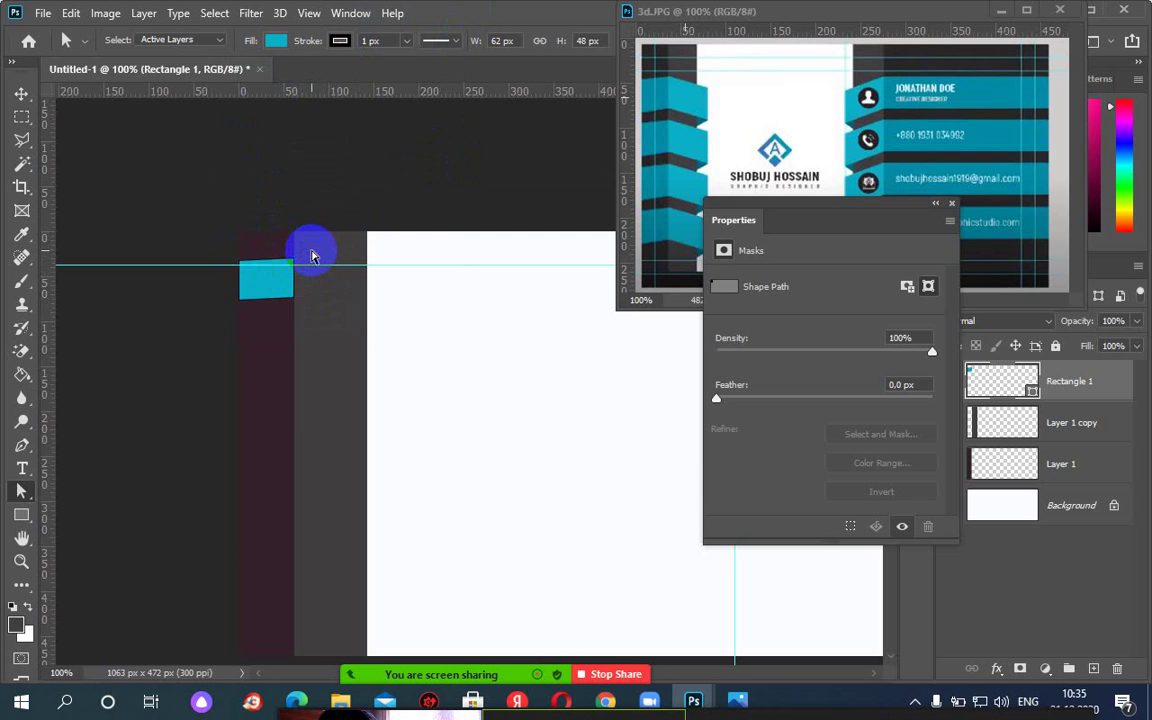
{"action": "mouse_move", "coordinate": [282, 253]}
{"action": "left_mouse_down"}
{"action": "mouse_move", "coordinate": [306, 305]}
{"action": "mouse_move", "coordinate": [298, 268]}
{"action": "left_mouse_up"}
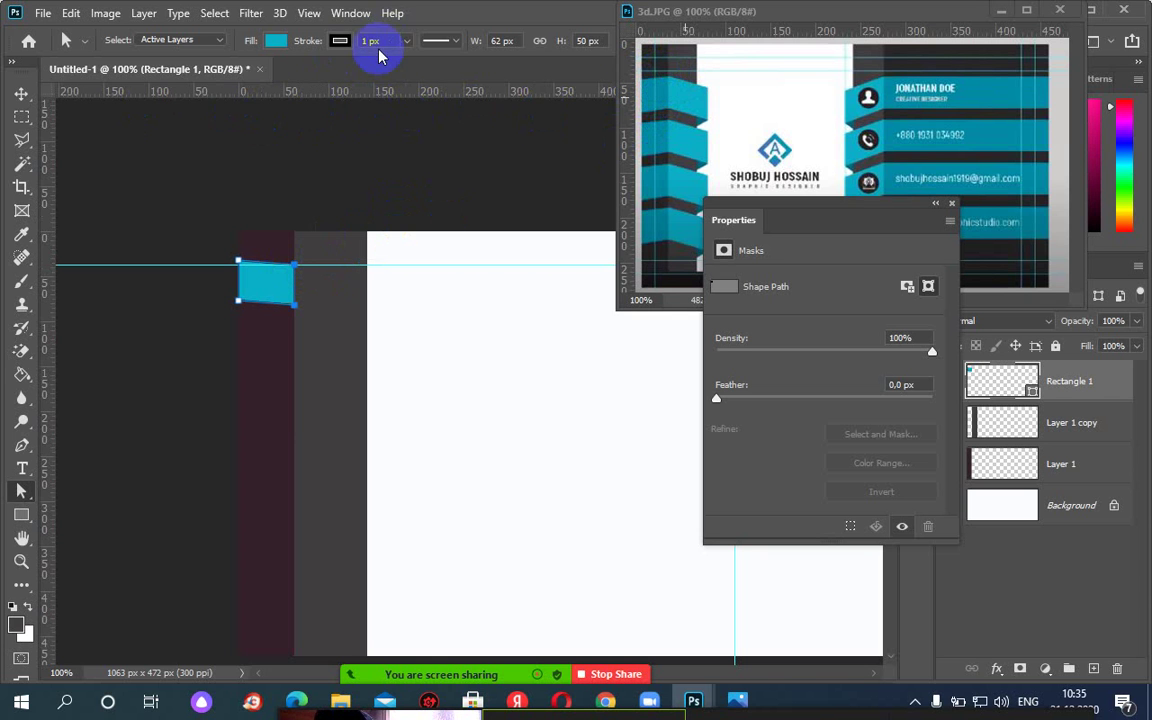
{"action": "key", "text": "Return"}
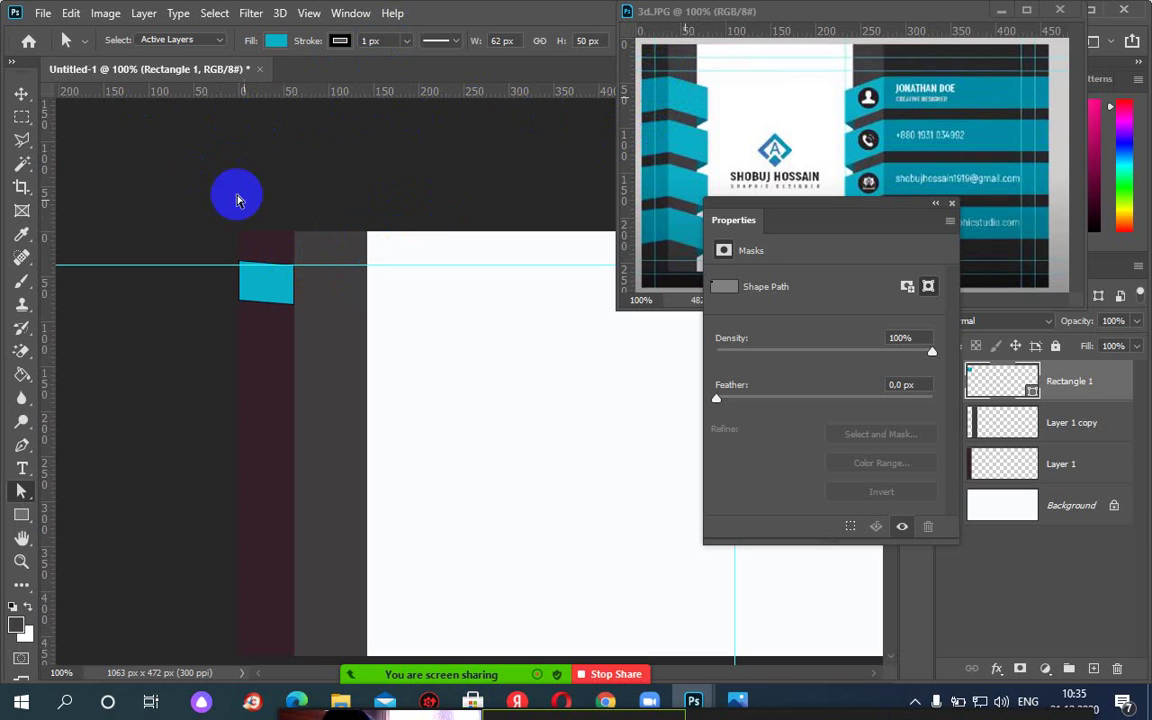
{"action": "left_click", "coordinate": [273, 286]}
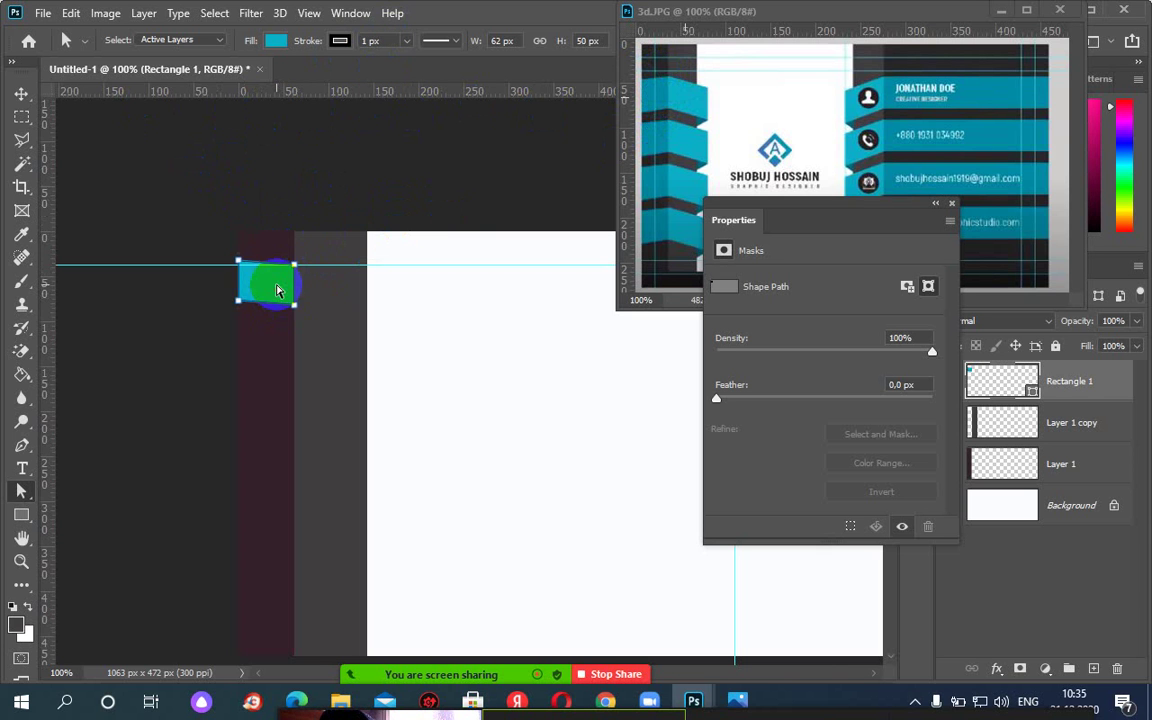
{"action": "left_click", "coordinate": [340, 40]}
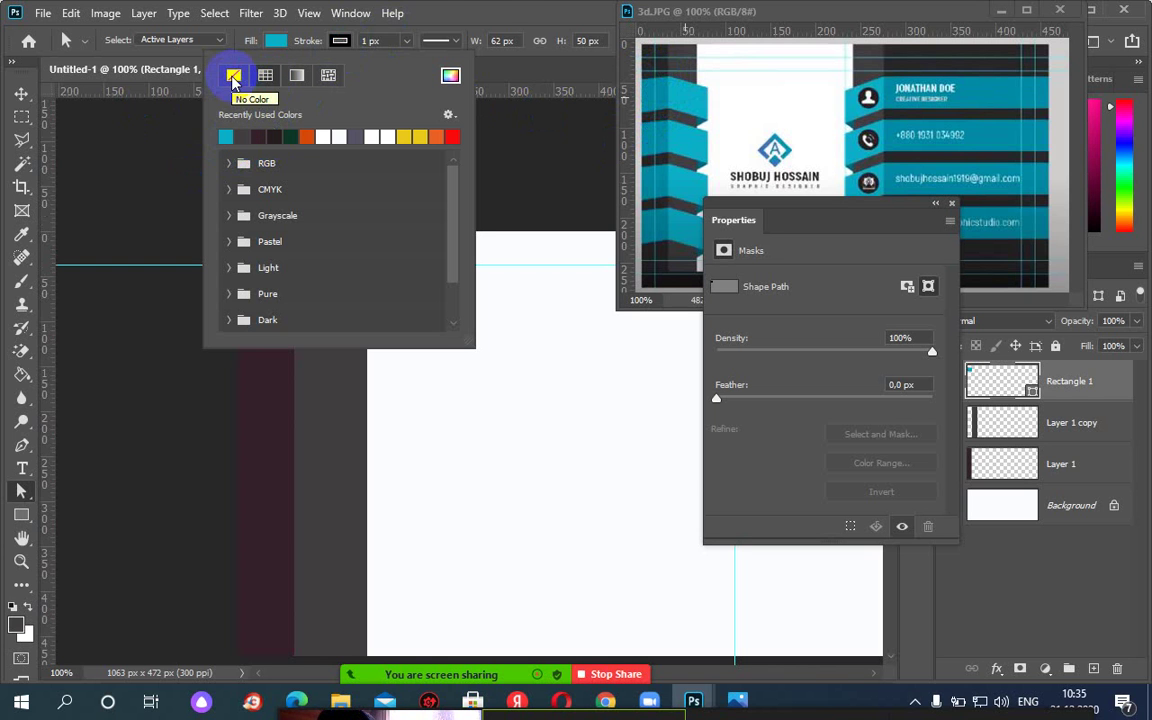
{"action": "left_click", "coordinate": [485, 17]}
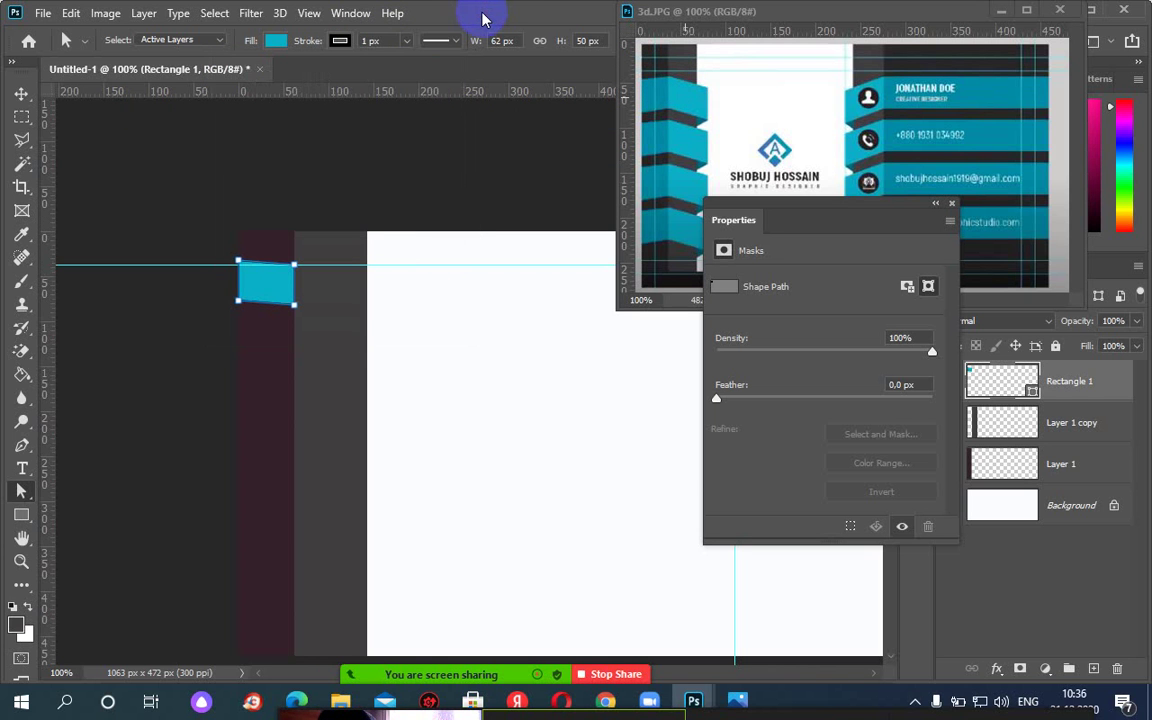
{"action": "left_click", "coordinate": [272, 292]}
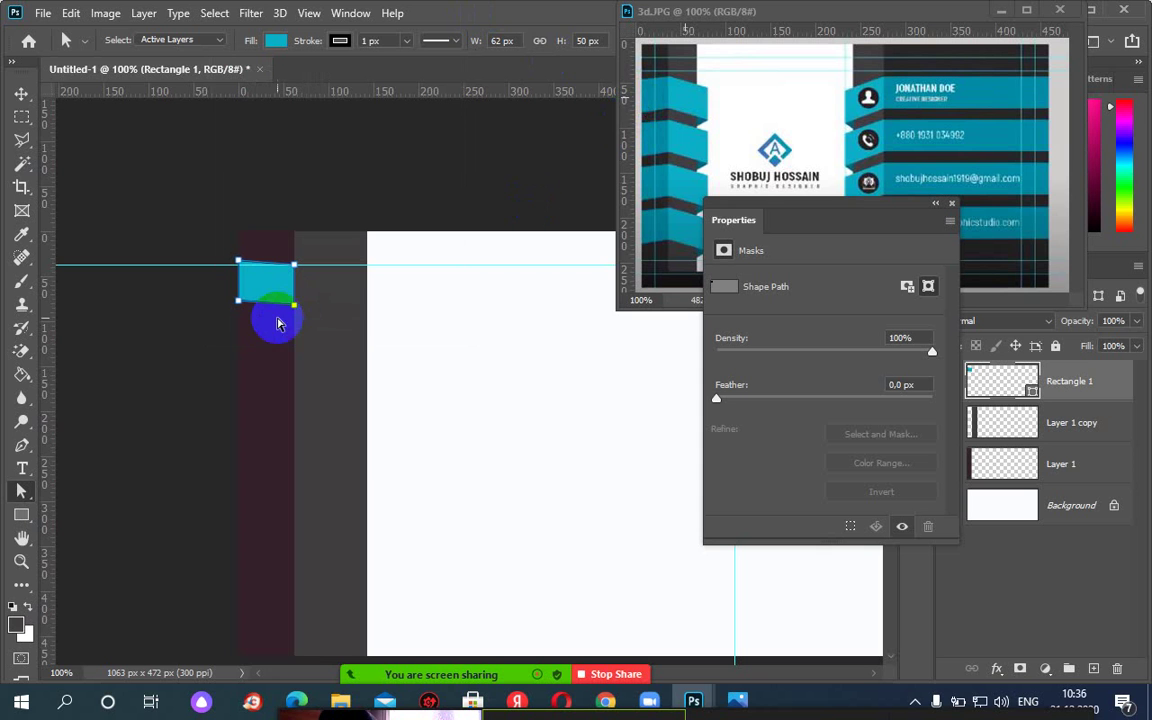
Duplicate the turquoise shape's layer as Rectangle 1 copy in the same document.
{"action": "right_click", "coordinate": [1082, 385]}
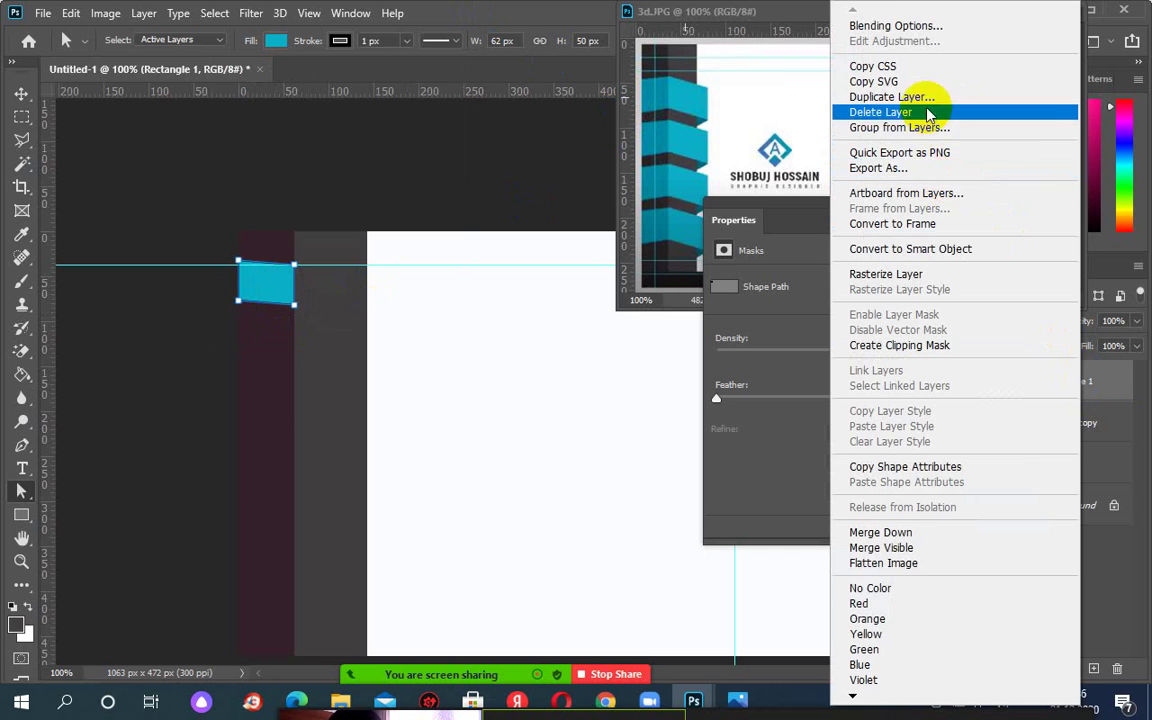
{"action": "left_click", "coordinate": [860, 97]}
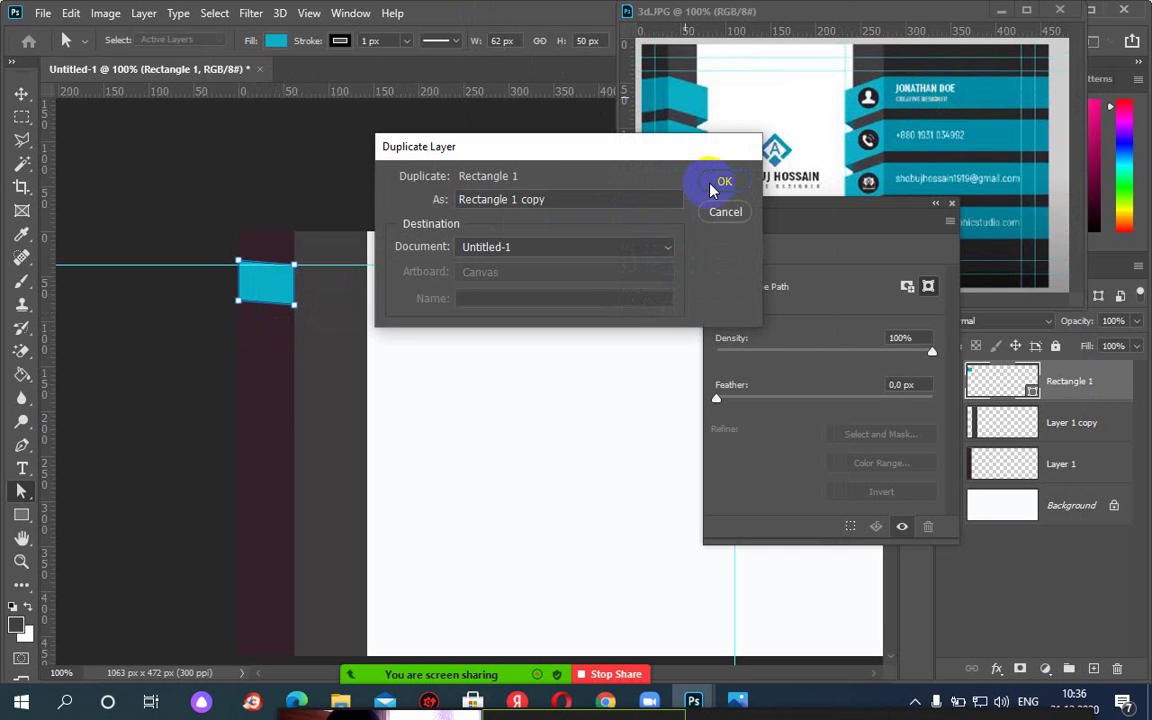
{"action": "left_click", "coordinate": [718, 182]}
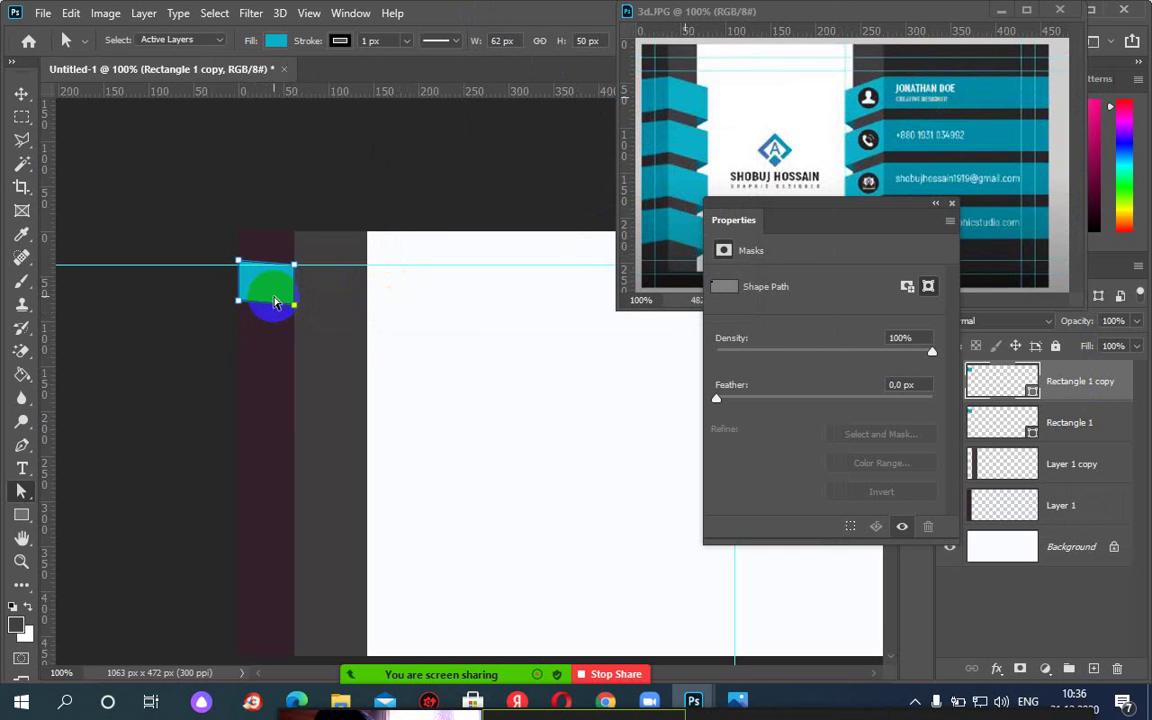
Move the whole copied turquoise shape horizontally to the right until its right edge meets the grey strip's right edge.
{"action": "left_click", "coordinate": [295, 265]}
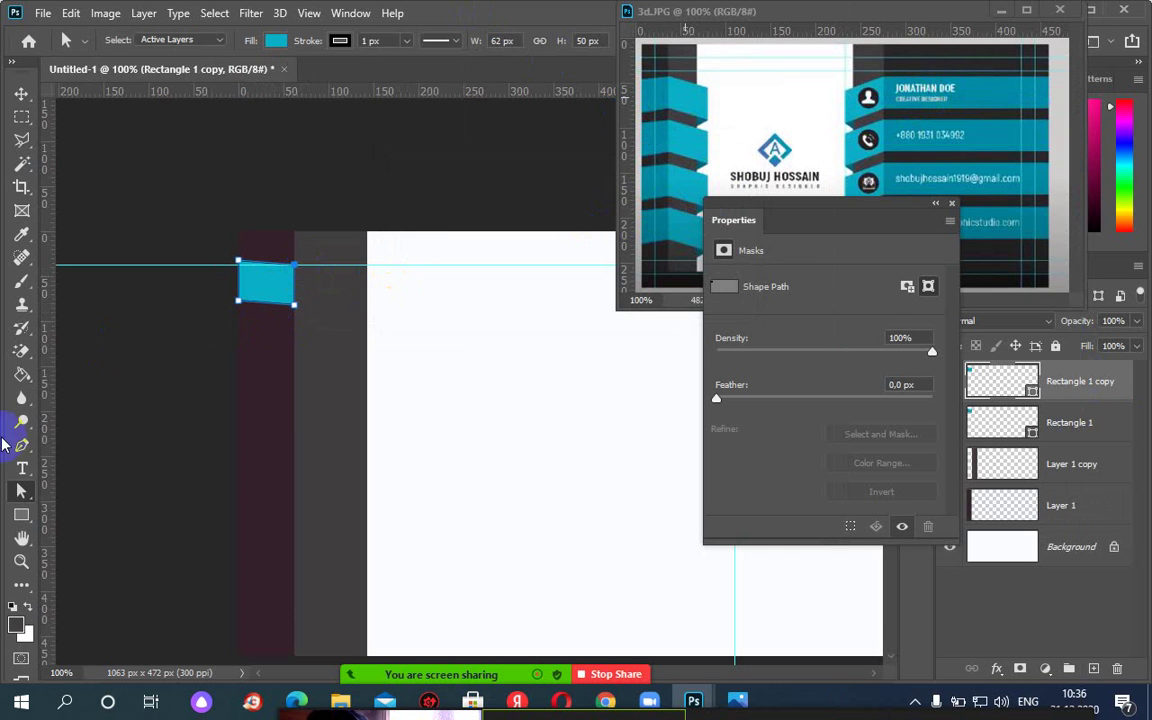
{"action": "right_click", "coordinate": [22, 490]}
{"action": "left_click", "coordinate": [75, 508]}
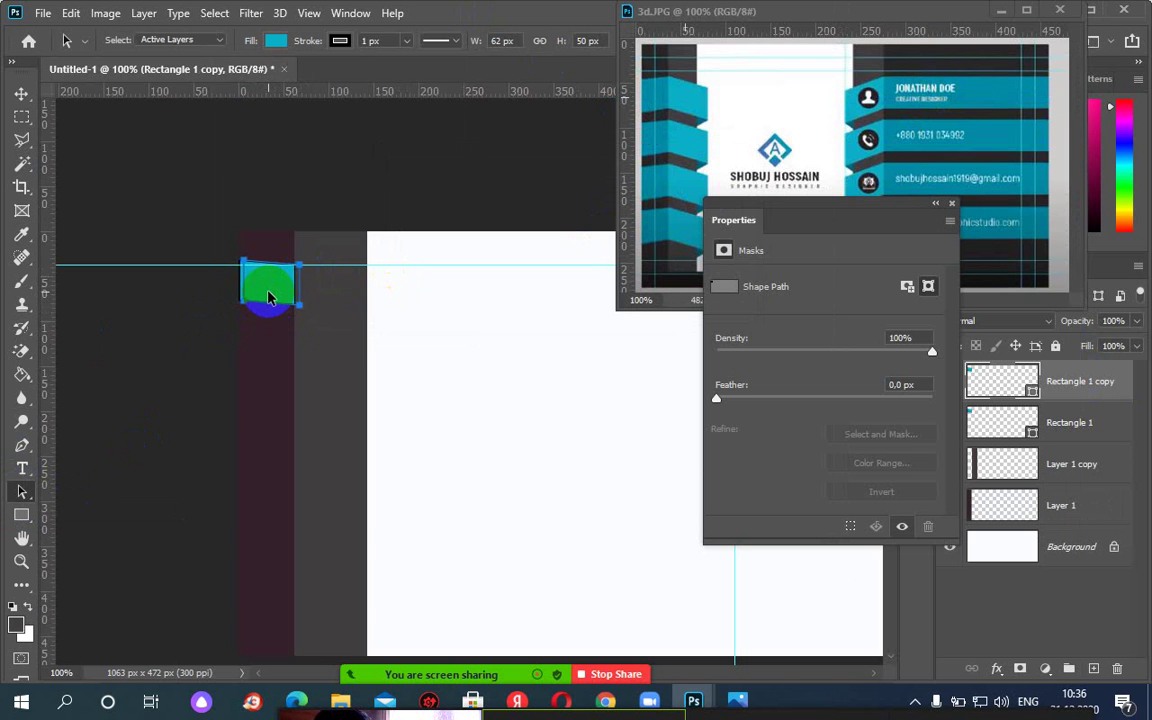
{"action": "key", "text": "Right"}
{"action": "key", "text": "Right"}
{"action": "key", "text": "Right"}
{"action": "key", "text": "Right"}
{"action": "key", "text": "Right"}
{"action": "key", "text": "Right"}
{"action": "key", "text": "Right"}
{"action": "key", "text": "Right"}
{"action": "key", "text": "Right"}
{"action": "key", "text": "Right"}
{"action": "key", "text": "Right"}
{"action": "key", "text": "Right"}
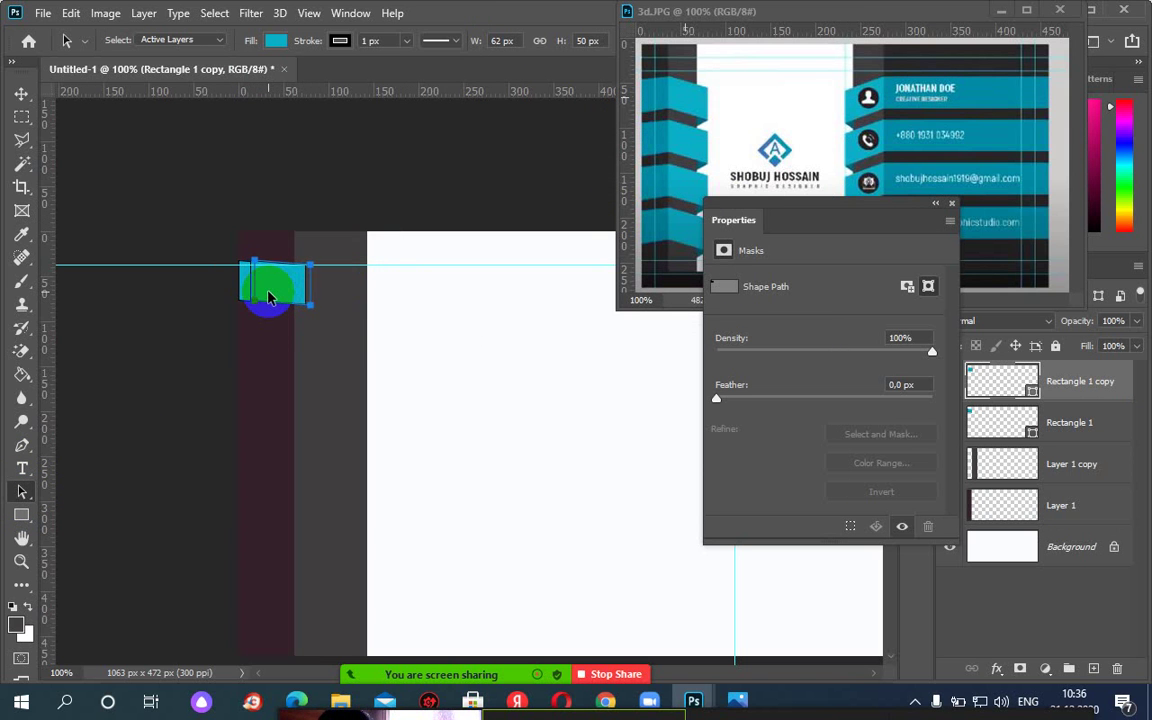
{"action": "key", "text": "Right"}
{"action": "key", "text": "Right"}
{"action": "key", "text": "Right"}
{"action": "key", "text": "Right"}
{"action": "key", "text": "Right"}
{"action": "key", "text": "Right"}
{"action": "key", "text": "Right"}
{"action": "key", "text": "Right"}
{"action": "key", "text": "Right"}
{"action": "key", "text": "Right"}
{"action": "key", "text": "Right"}
{"action": "key", "text": "Right"}
{"action": "key", "text": "Right"}
{"action": "key", "text": "Right"}
{"action": "key", "text": "Right"}
{"action": "key", "text": "Right"}
{"action": "key", "text": "Right"}
{"action": "key", "text": "Right"}
{"action": "key", "text": "Right"}
{"action": "key", "text": "Right"}
{"action": "key", "text": "Right"}
{"action": "key", "text": "Right"}
{"action": "key", "text": "Right"}
{"action": "key", "text": "Right"}
{"action": "key", "text": "Right"}
{"action": "key", "text": "Right"}
{"action": "key", "text": "Right"}
{"action": "key", "text": "Right"}
{"action": "key", "text": "Right"}
{"action": "key", "text": "Right"}
{"action": "key", "text": "Right"}
{"action": "key", "text": "Right"}
{"action": "key", "text": "Right"}
{"action": "key", "text": "Right"}
{"action": "key", "text": "Right"}
{"action": "key", "text": "Right"}
{"action": "key", "text": "Right"}
{"action": "key", "text": "Right"}
{"action": "key", "text": "Right"}
{"action": "key", "text": "Right"}
{"action": "key", "text": "Right"}
{"action": "key", "text": "Right"}
{"action": "key", "text": "Right"}
{"action": "key", "text": "Right"}
{"action": "key", "text": "Right"}
{"action": "key", "text": "Right"}
{"action": "key", "text": "Right"}
{"action": "key", "text": "Right"}
{"action": "key", "text": "Right"}
{"action": "key", "text": "Right"}
{"action": "key", "text": "Right"}
{"action": "key", "text": "Right"}
{"action": "key", "text": "Right"}
Directly select the copy's two left corner points and move them to join the first turquoise shape's right edge.
{"action": "right_click", "coordinate": [21, 489]}
{"action": "left_click", "coordinate": [99, 511]}
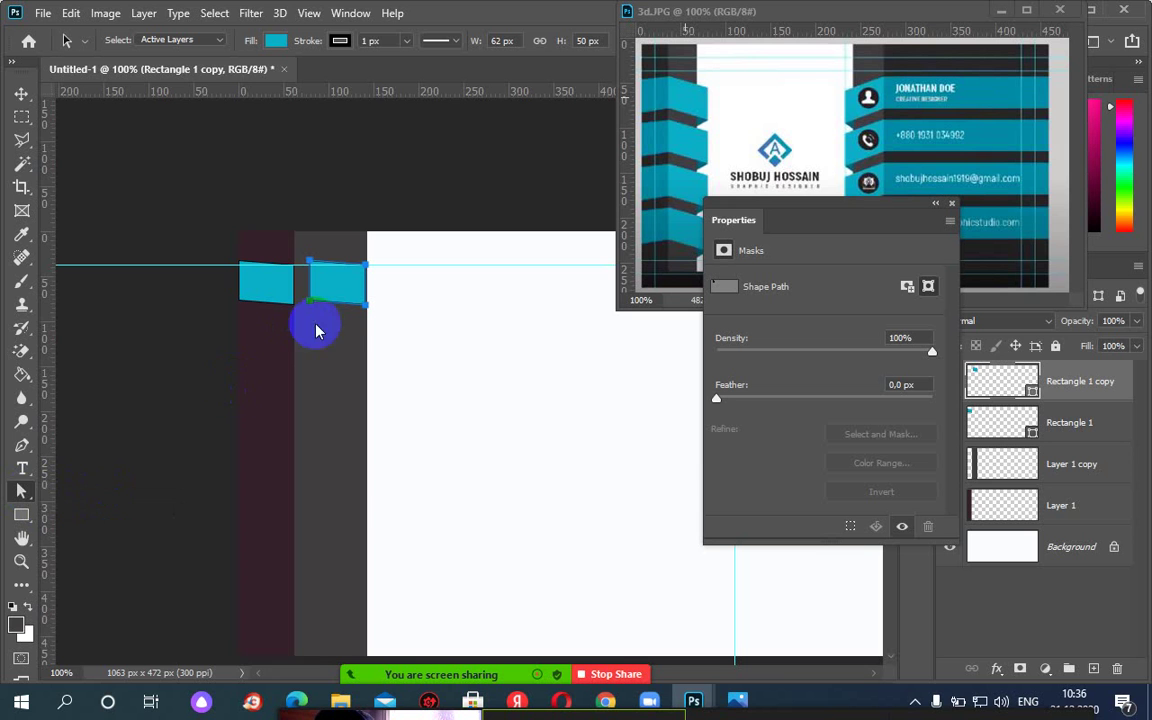
{"action": "left_click", "coordinate": [321, 278]}
{"action": "left_click_drag", "start_coordinate": [298, 309], "coordinate": [294, 265]}
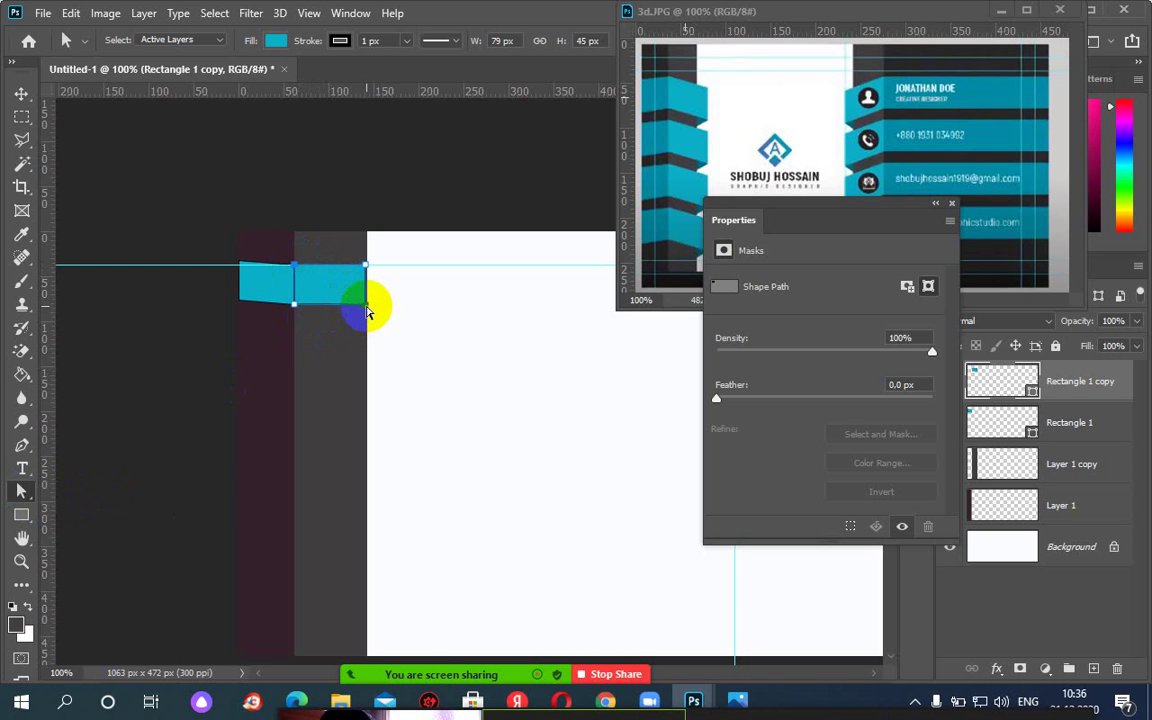
Align the copied turquoise shape's two right corner points with the grey strip's right edge, making the shape about 81 px wide.
{"action": "left_click_drag", "start_coordinate": [367, 312], "coordinate": [369, 306]}
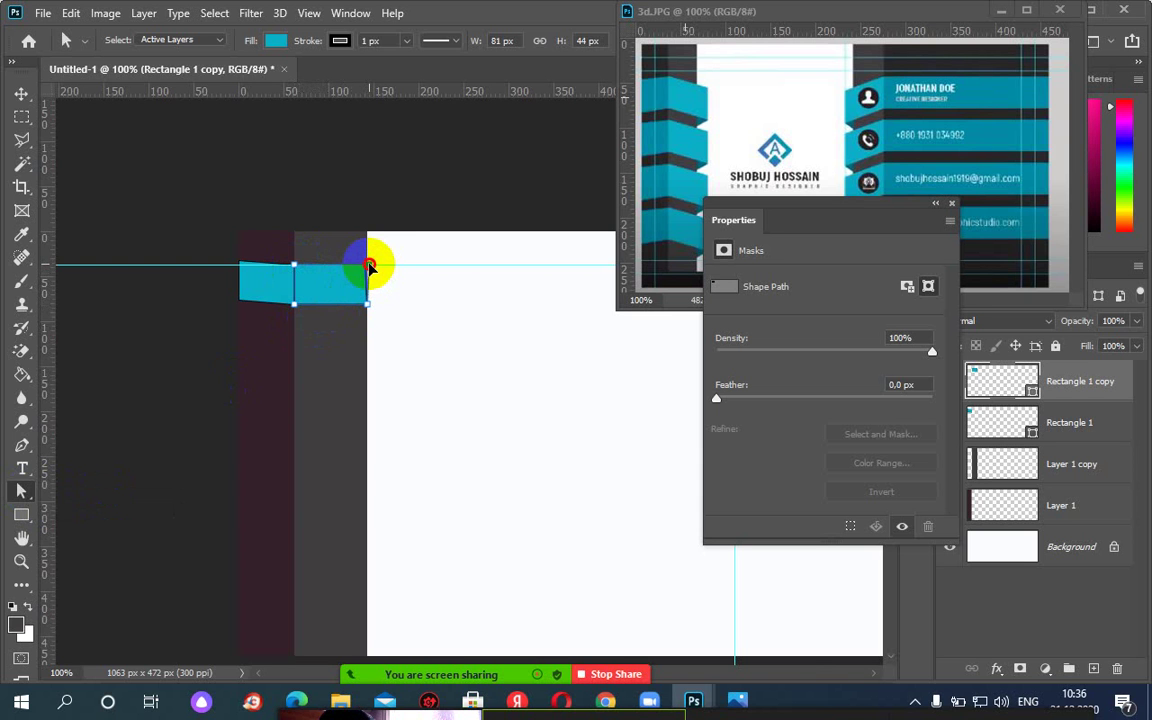
{"action": "left_click_drag", "start_coordinate": [369, 266], "coordinate": [373, 269]}
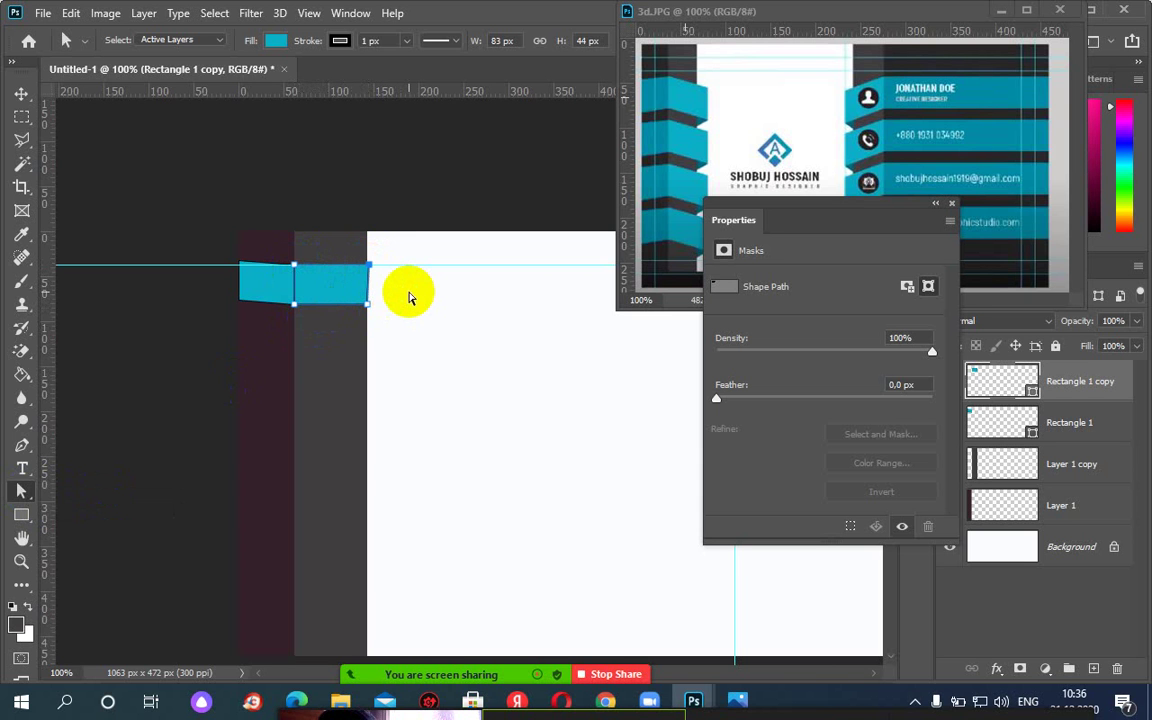
{"action": "key", "text": "ctrl+plus"}
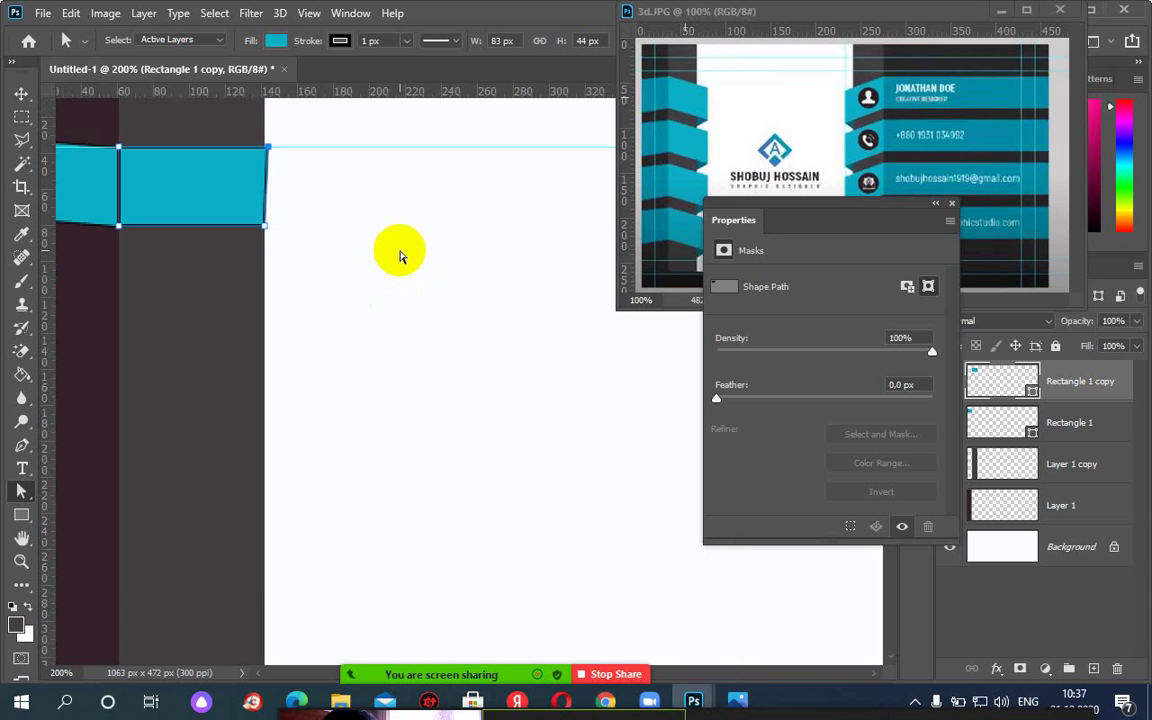
{"action": "left_click_drag", "start_coordinate": [358, 294], "coordinate": [442, 342]}
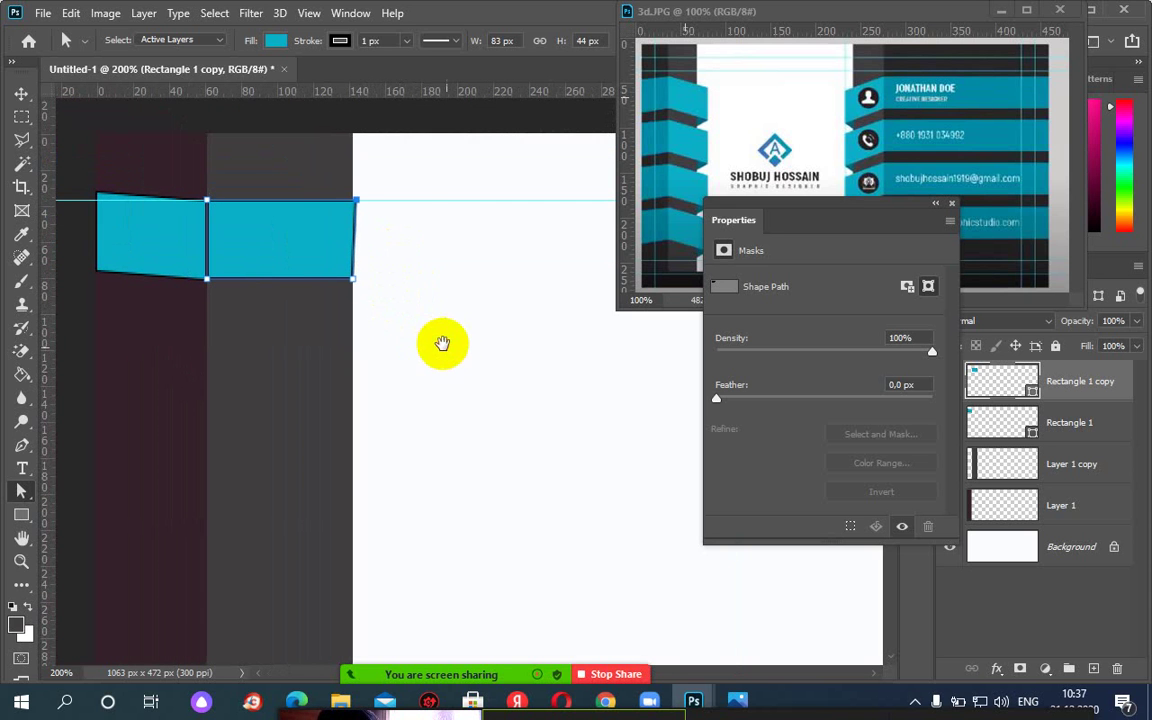
{"action": "left_click", "coordinate": [358, 201]}
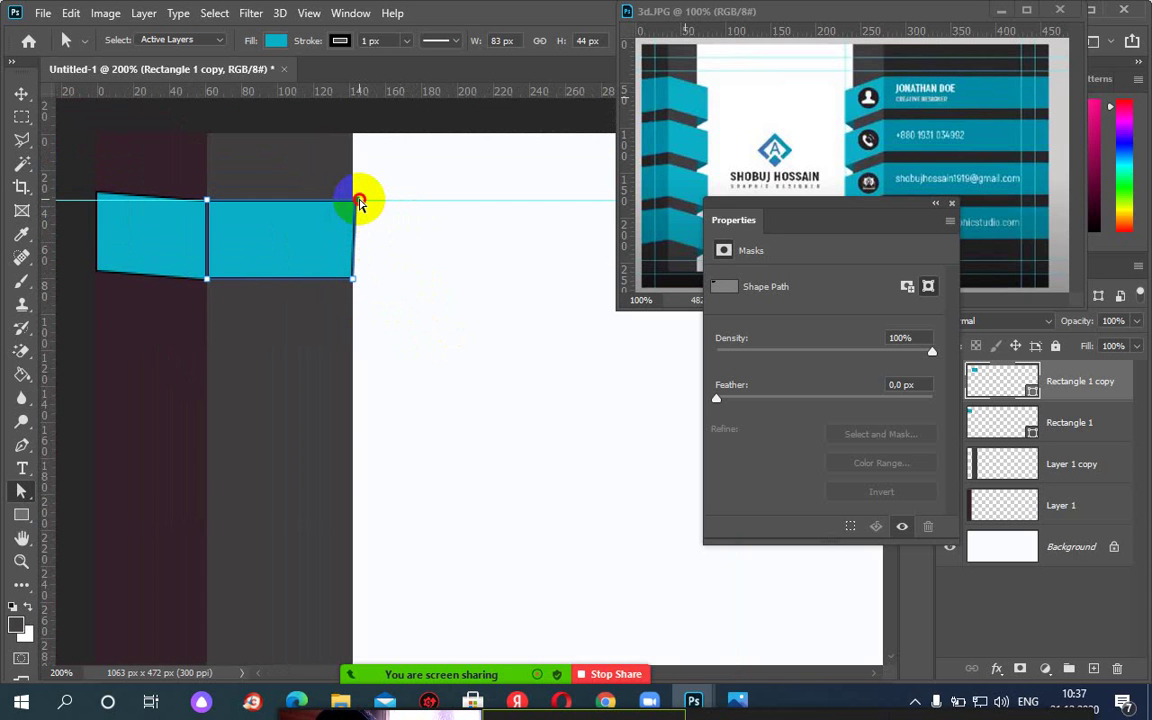
{"action": "left_click_drag", "start_coordinate": [360, 203], "coordinate": [354, 200]}
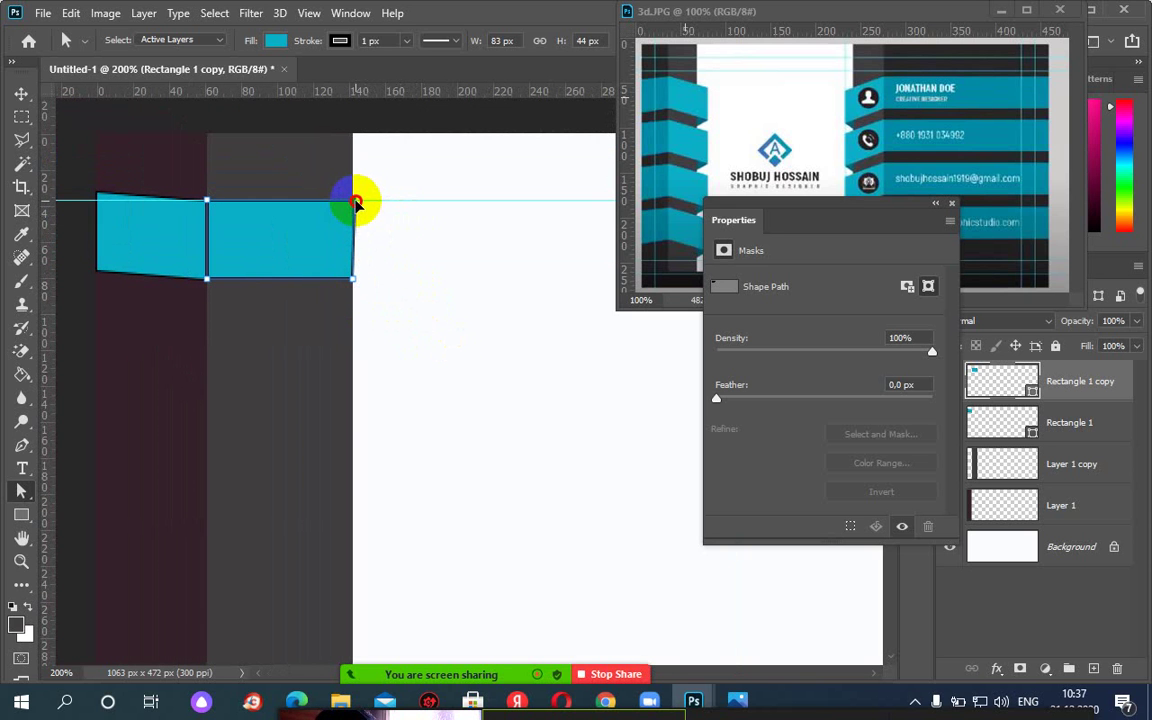
{"action": "left_click", "coordinate": [354, 278], "text": "shift"}
{"action": "left_click", "coordinate": [436, 168]}
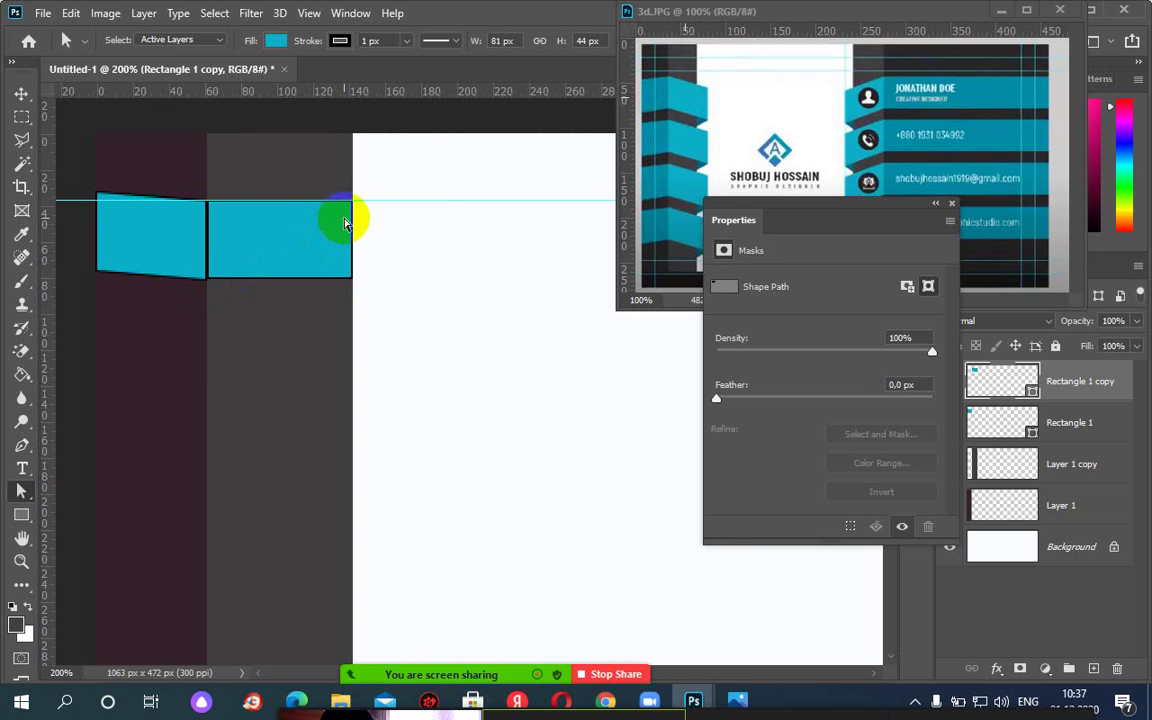
{"action": "left_click", "coordinate": [312, 231]}
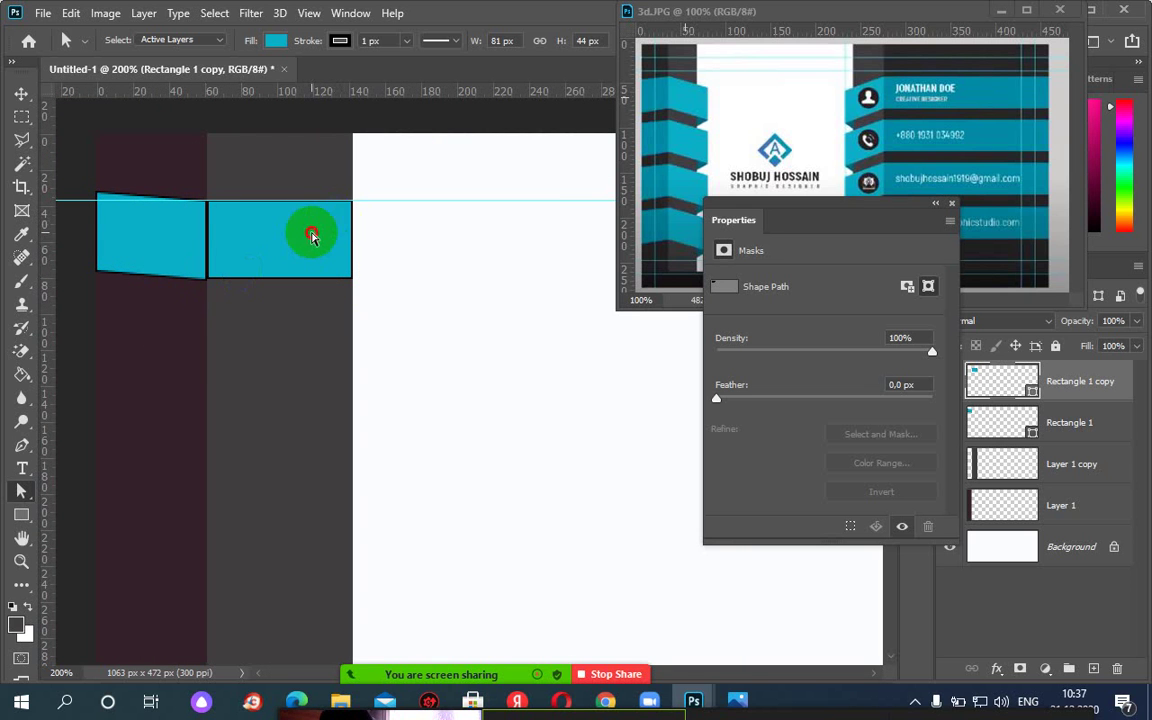
{"action": "left_click", "coordinate": [446, 246]}
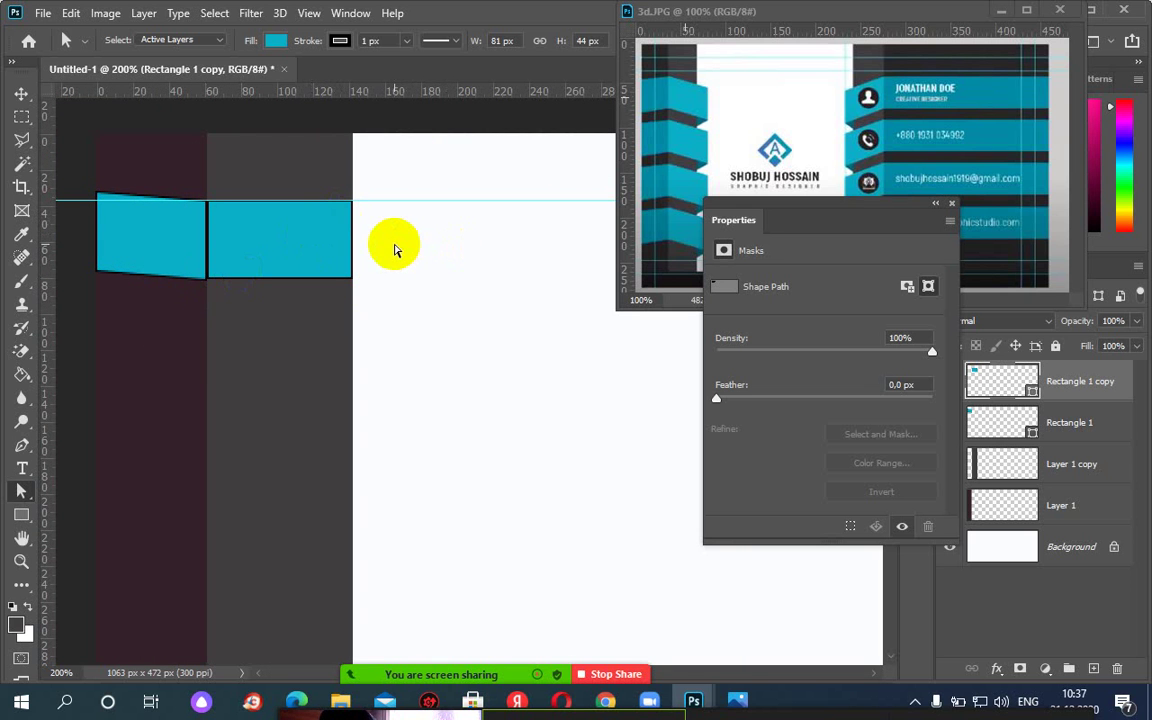
Directly select the copy's two right corner points and extend them past the grey strip, making the shape about 94 px wide.
{"action": "left_click", "coordinate": [332, 237]}
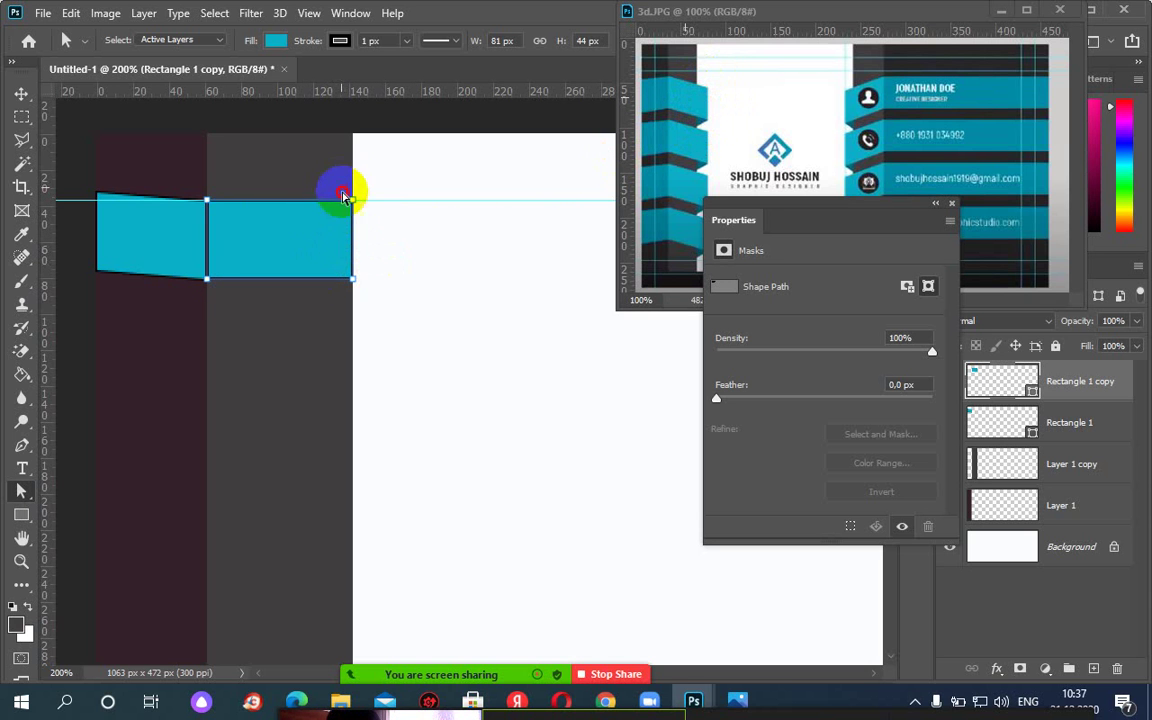
{"action": "mouse_move", "coordinate": [342, 186]}
{"action": "left_mouse_down"}
{"action": "mouse_move", "coordinate": [370, 306]}
{"action": "mouse_move", "coordinate": [356, 285]}
{"action": "mouse_move", "coordinate": [380, 283]}
{"action": "left_mouse_up"}
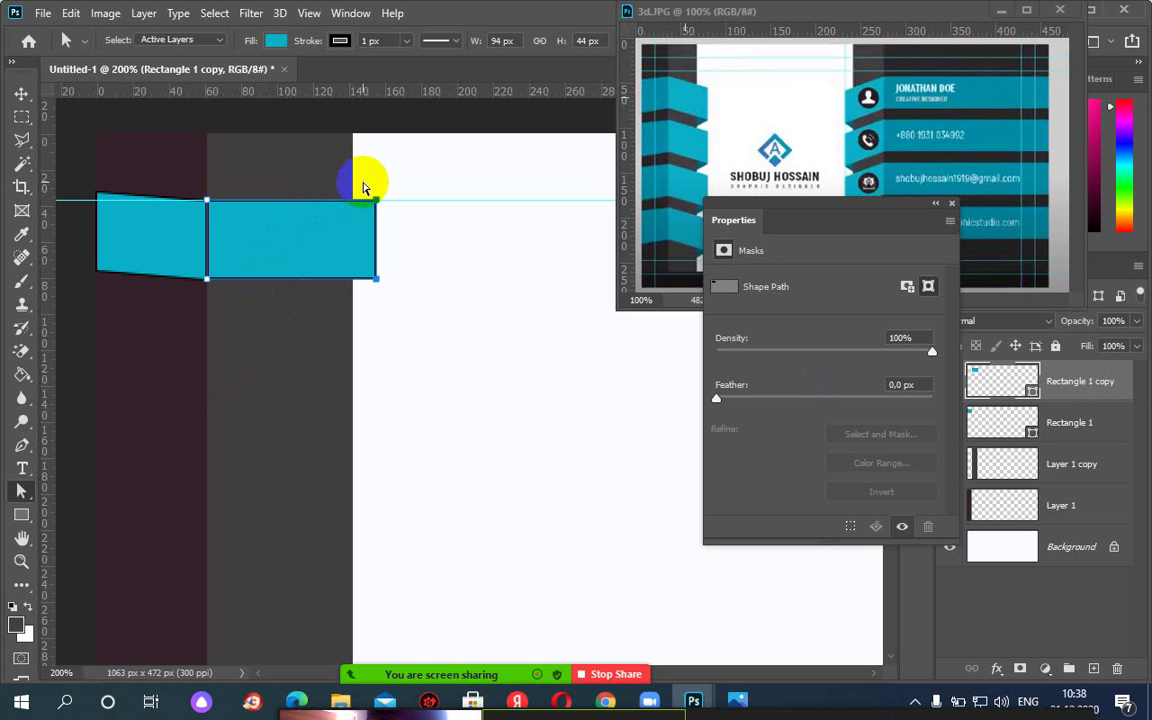
{"action": "left_click_drag", "start_coordinate": [363, 182], "coordinate": [387, 296]}
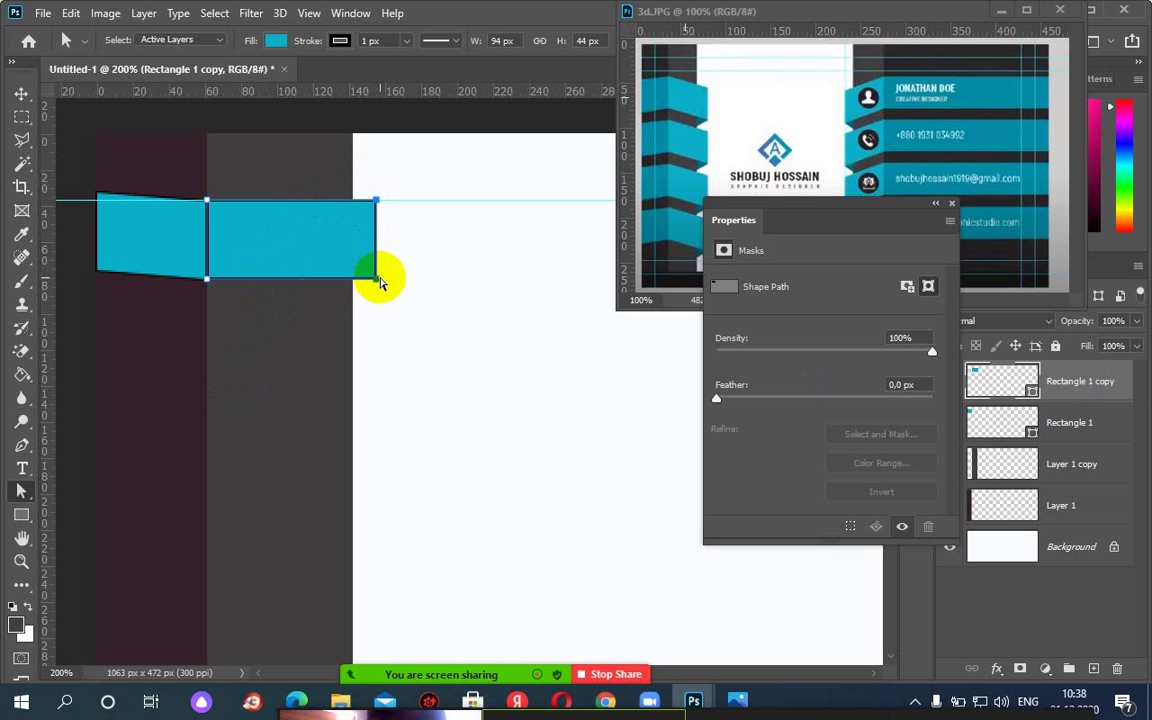
Try to slope the copied shape downward by lowering its two right corner points, and undo the move.
{"action": "left_click_drag", "start_coordinate": [378, 285], "coordinate": [377, 291]}
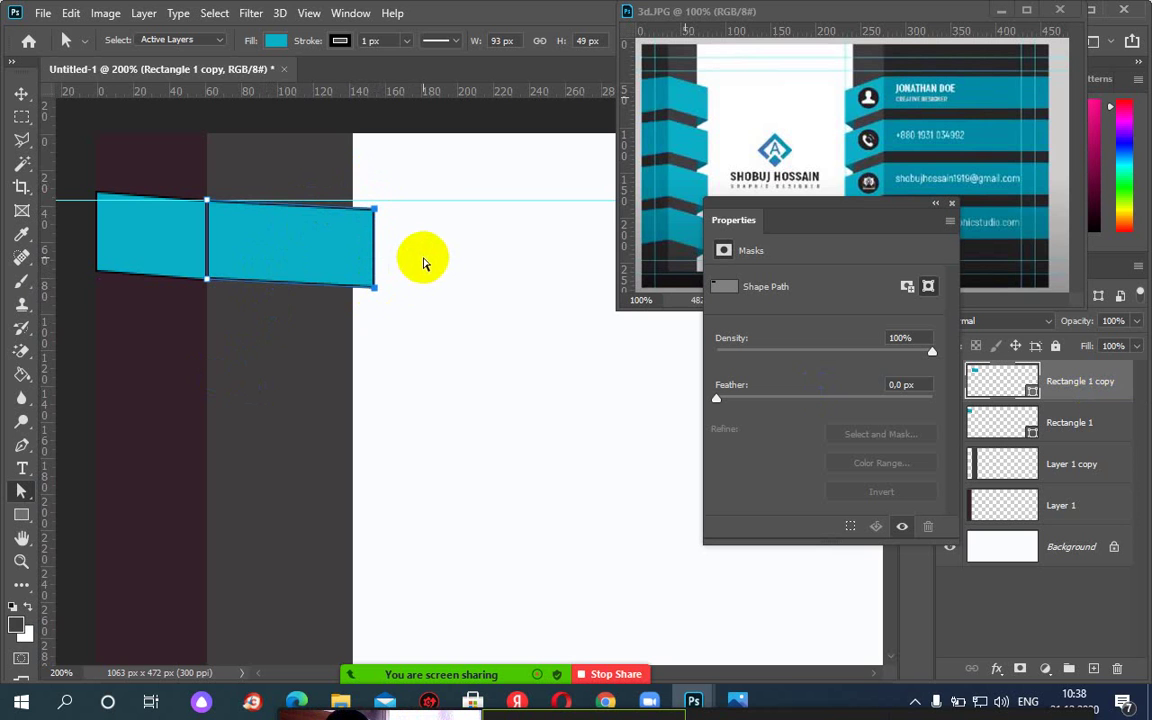
{"action": "key", "text": "ctrl+z"}
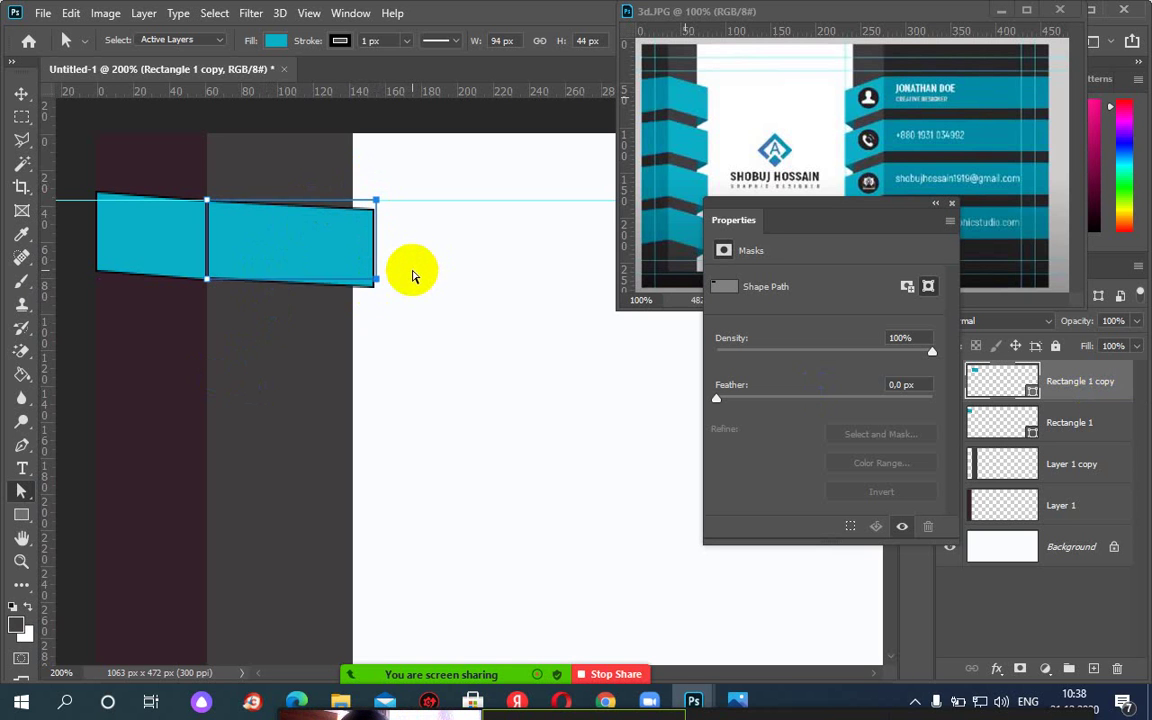
{"action": "key", "text": "ctrl+z"}
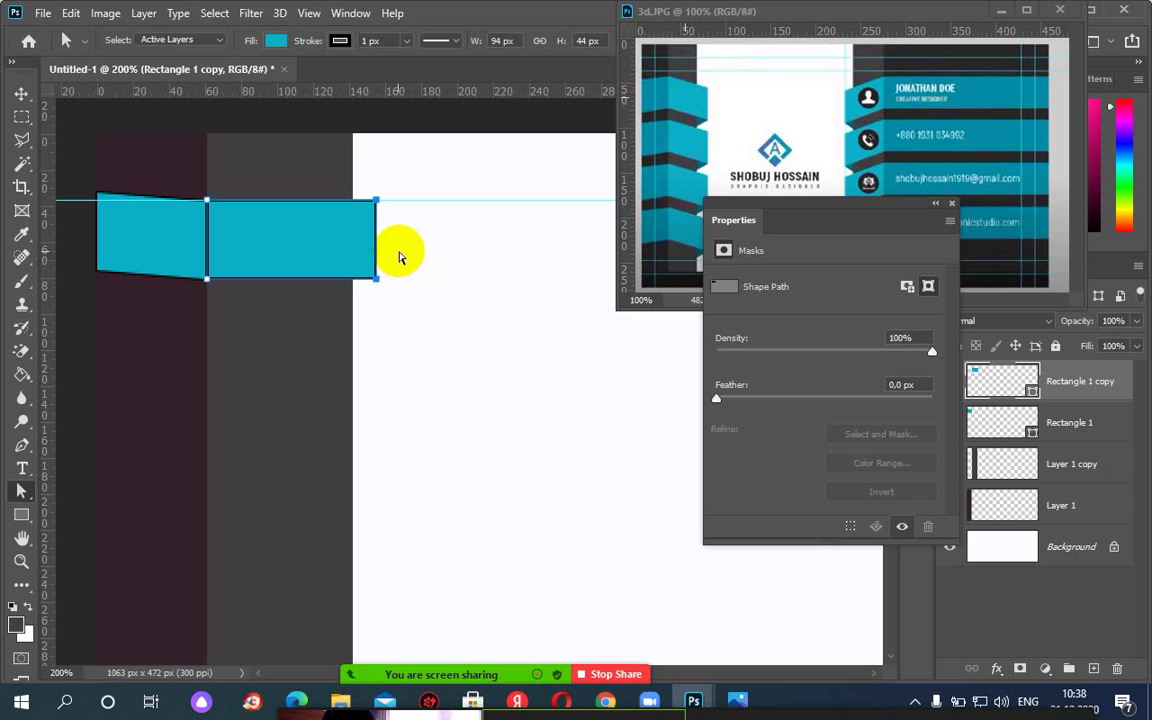
Raise the copy's two right corner points above the guide so the shape slopes upward, about 95 px wide and 49 px high.
{"action": "left_click", "coordinate": [375, 261]}
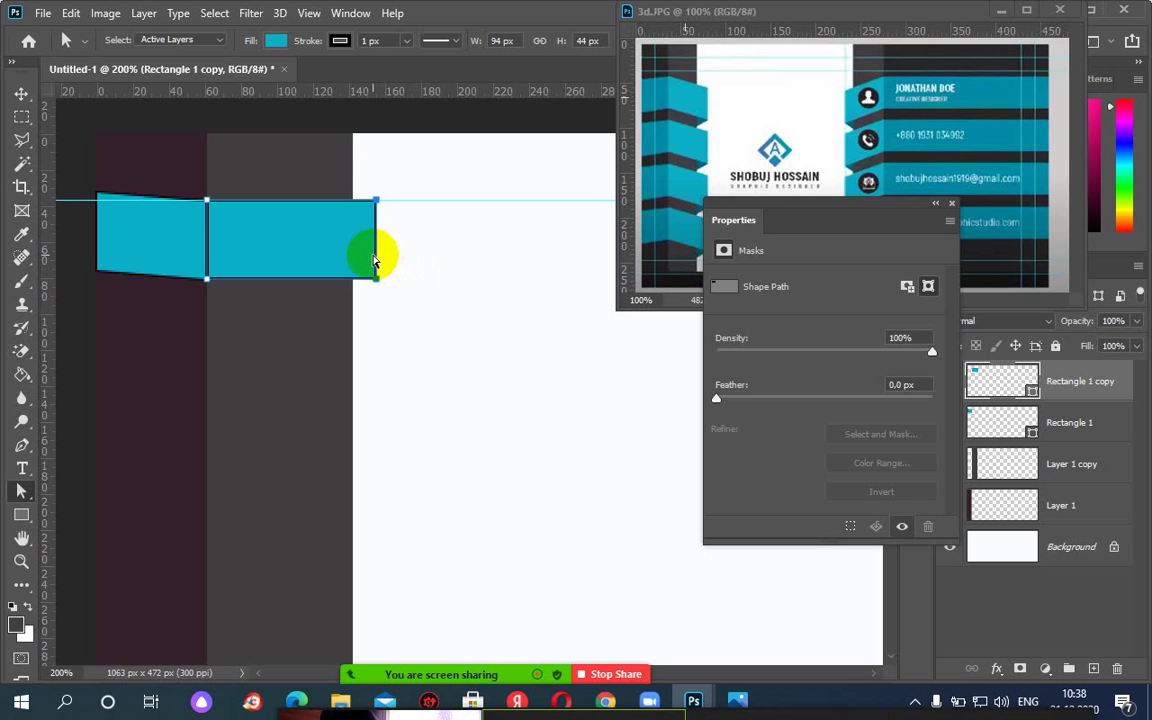
{"action": "left_click", "coordinate": [377, 201]}
{"action": "left_click_drag", "start_coordinate": [378, 199], "coordinate": [378, 191]}
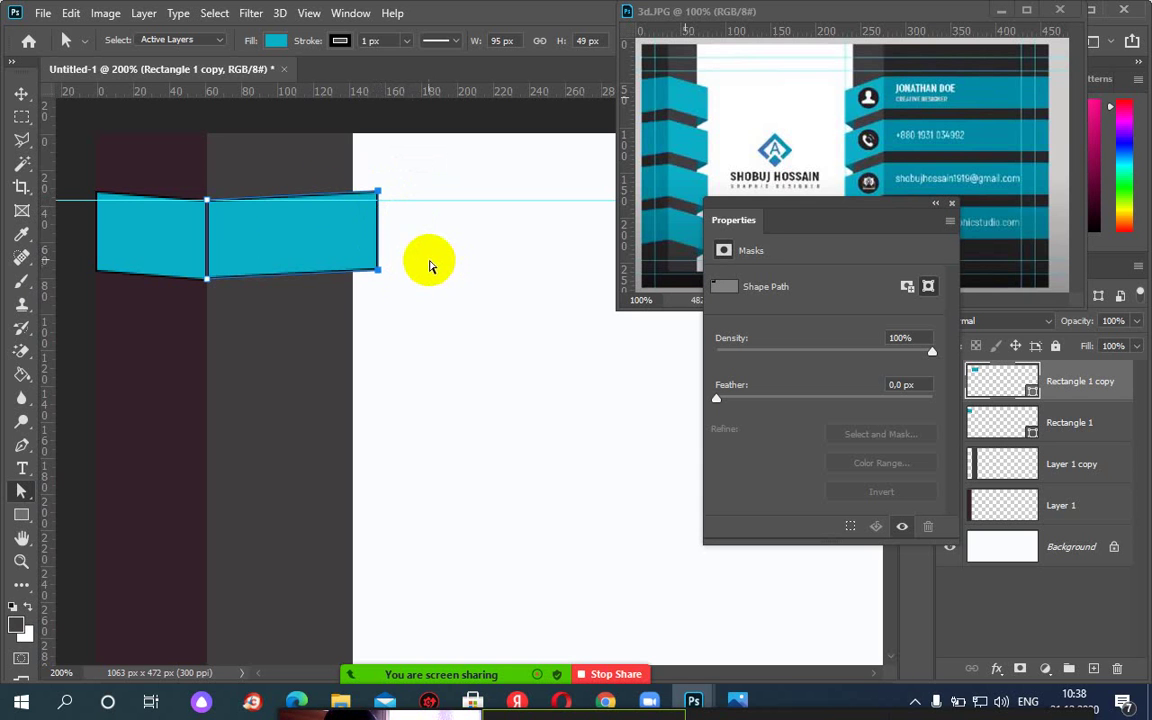
{"action": "left_click", "coordinate": [207, 200], "text": "shift"}
Duplicate the upward-sloping turquoise shape's layer as Rectangle 1 copy 2 in the same document.
{"action": "right_click", "coordinate": [990, 381]}
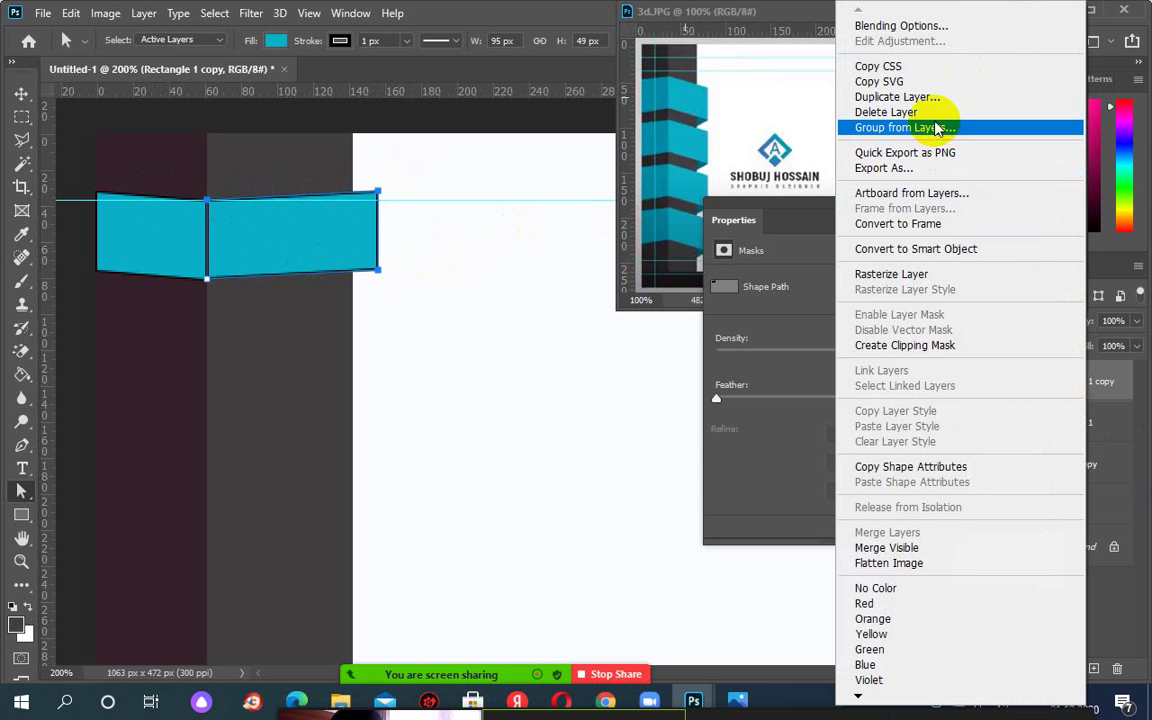
{"action": "left_click", "coordinate": [930, 96]}
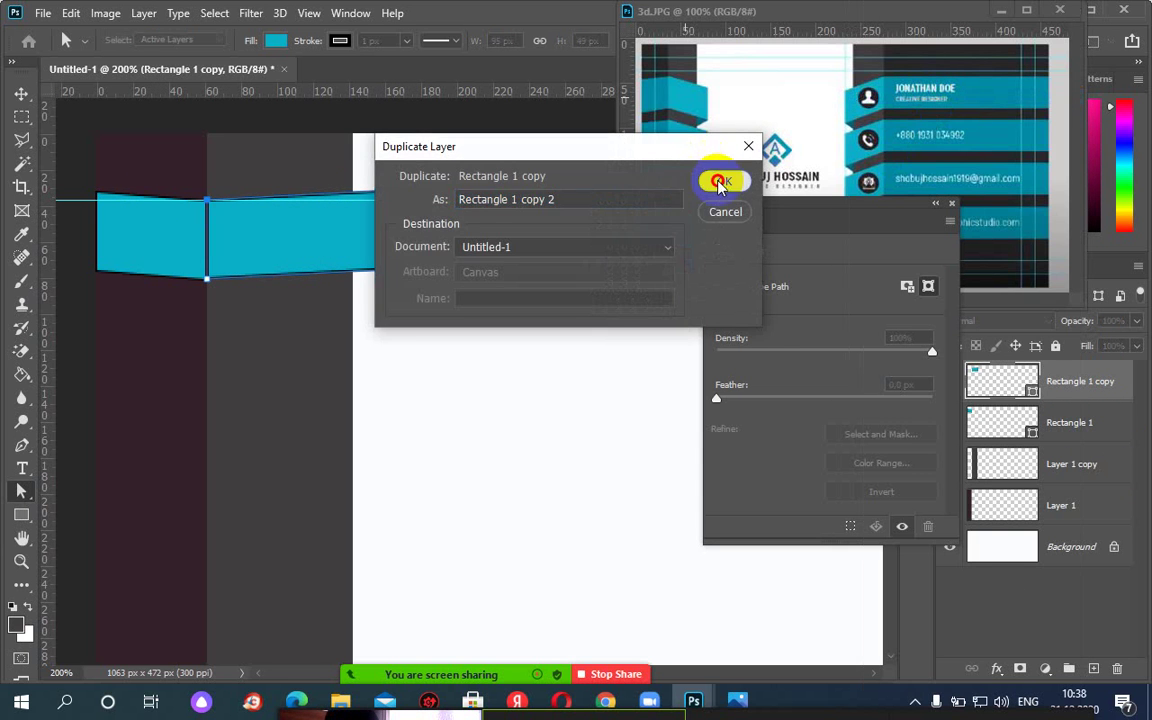
{"action": "left_click", "coordinate": [724, 181]}
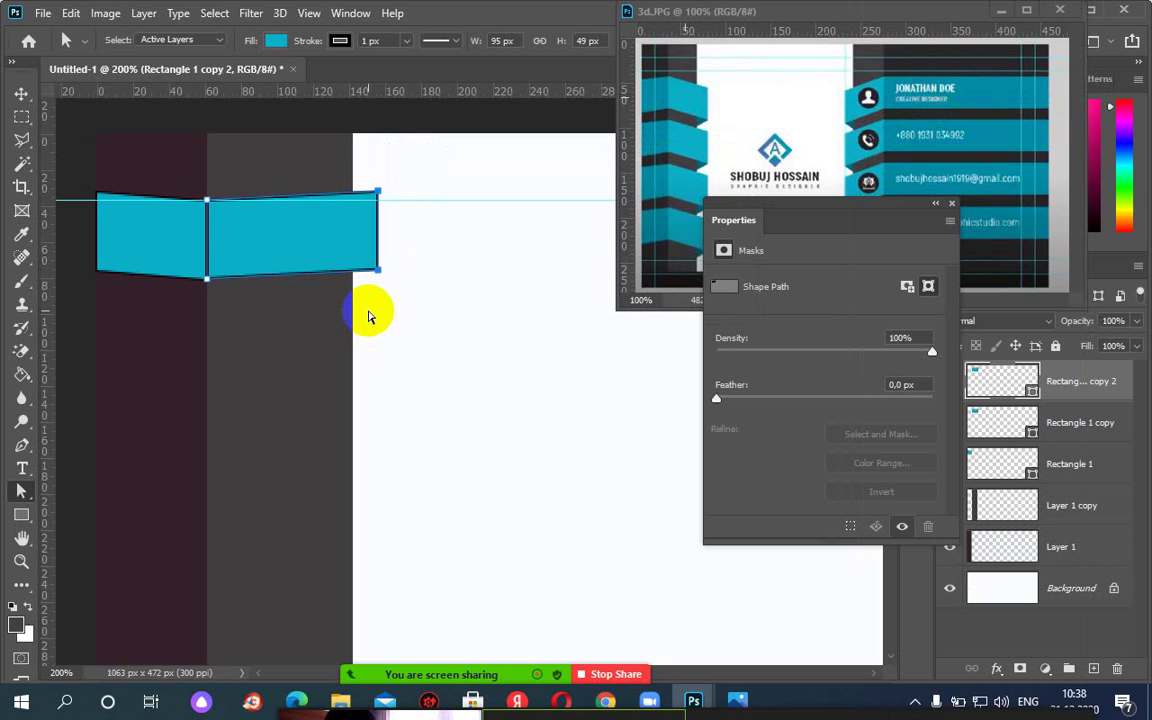
Select the whole new copy with the Path Selection tool and nudge it right until its left edge meets the second shape's right edge.
{"action": "left_click", "coordinate": [319, 245]}
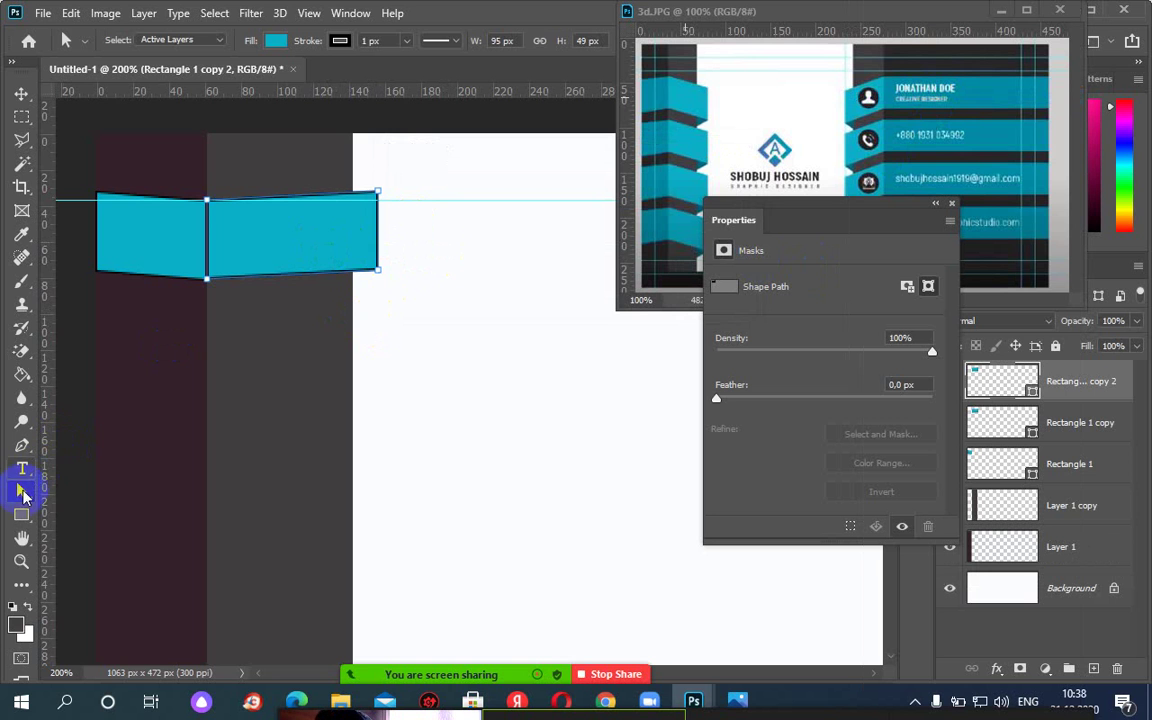
{"action": "left_click", "coordinate": [21, 492]}
{"action": "left_click", "coordinate": [100, 511]}
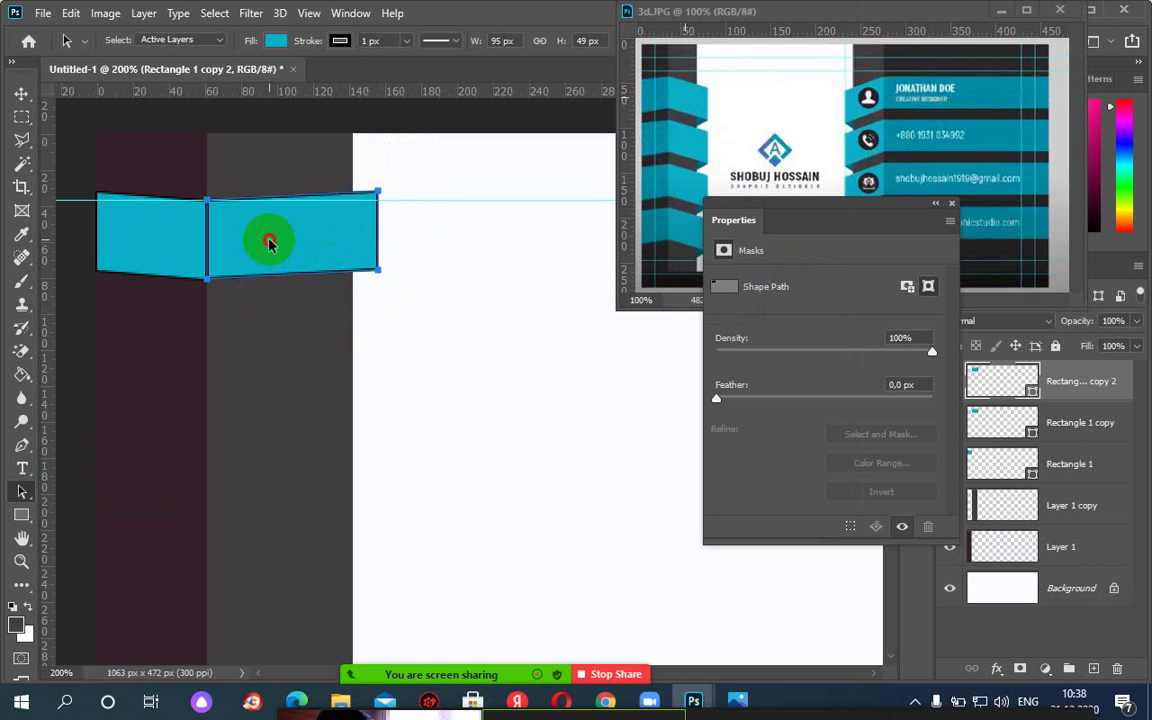
{"action": "key", "text": "Right"}
{"action": "key", "text": "Right"}
{"action": "key", "text": "Right"}
{"action": "key", "text": "Right"}
{"action": "key", "text": "Right"}
{"action": "key", "text": "Right"}
{"action": "key", "text": "Right"}
{"action": "key", "text": "Right"}
{"action": "key", "text": "Right"}
{"action": "key", "text": "Right"}
{"action": "key", "text": "Right"}
{"action": "key", "text": "Right"}
{"action": "key", "text": "Right"}
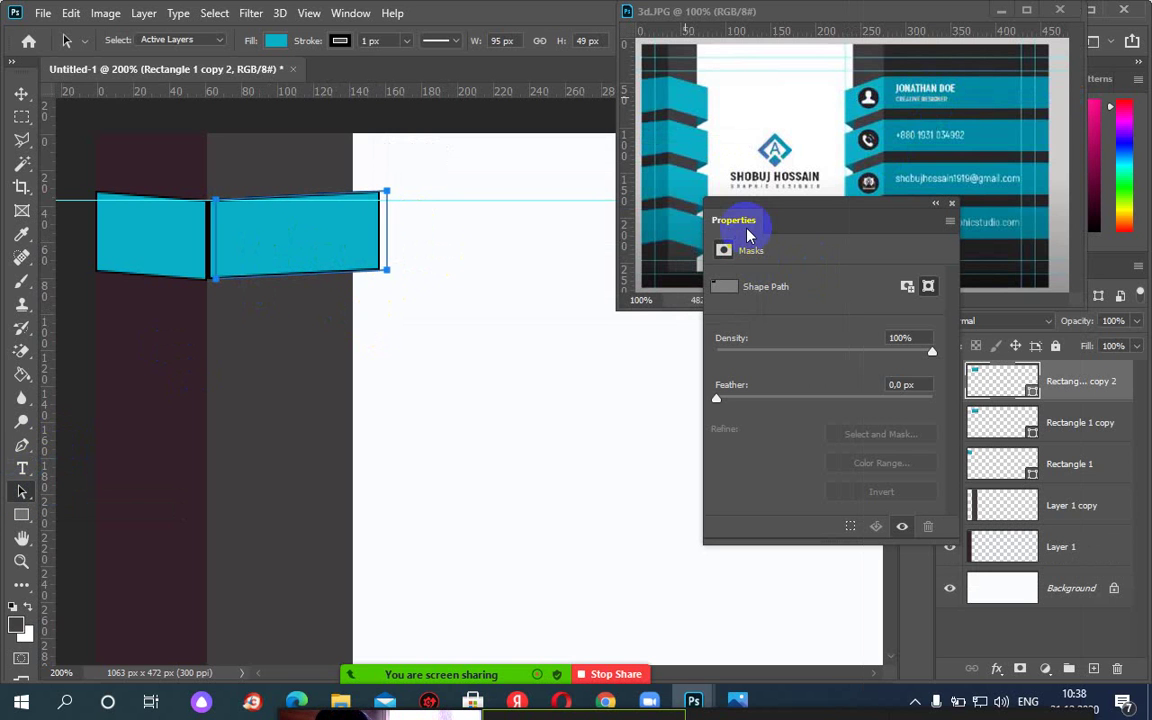
{"action": "key", "text": "Right"}
{"action": "key", "text": "Right"}
{"action": "key", "text": "Right"}
{"action": "key", "text": "Right"}
{"action": "key", "text": "Right"}
{"action": "key", "text": "Right"}
{"action": "key", "text": "Right"}
{"action": "key", "text": "Right"}
{"action": "key", "text": "Right"}
{"action": "key", "text": "Right"}
{"action": "key", "text": "Right"}
{"action": "key", "text": "Right"}
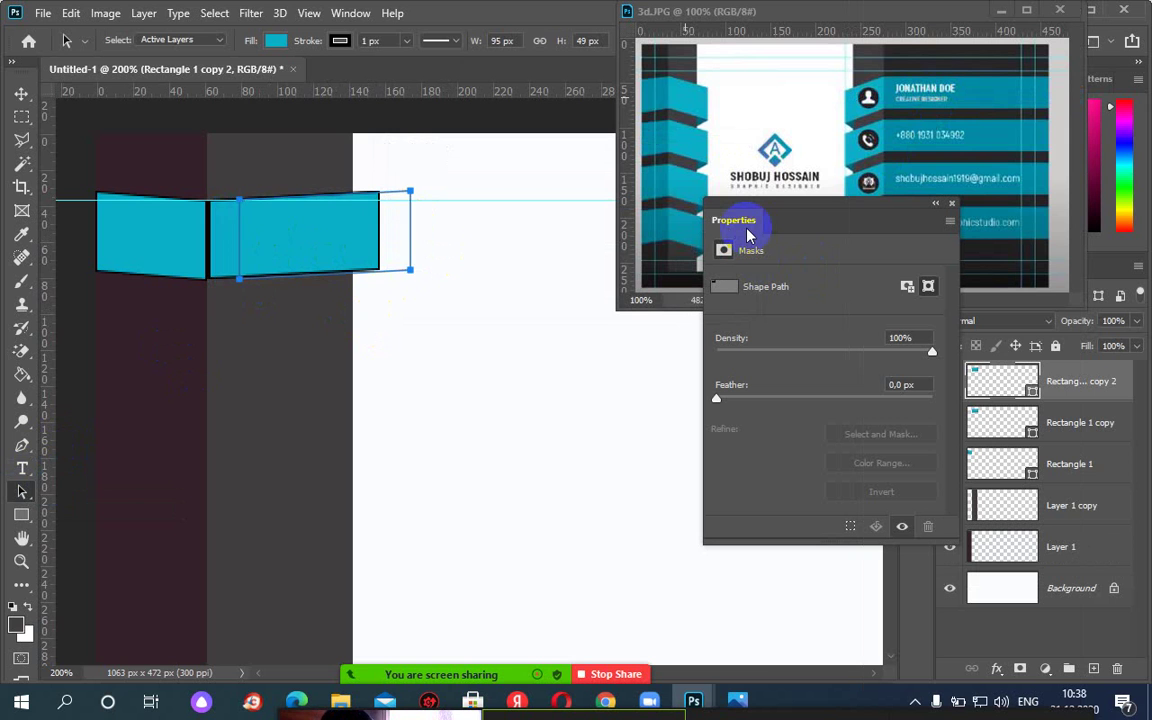
{"action": "key", "text": "Right"}
{"action": "key", "text": "Right"}
{"action": "key", "text": "Right"}
{"action": "key", "text": "Right"}
{"action": "key", "text": "Right"}
{"action": "key", "text": "Right"}
{"action": "key", "text": "Right"}
{"action": "key", "text": "Right"}
{"action": "key", "text": "Right"}
{"action": "key", "text": "Right"}
{"action": "key", "text": "Right"}
{"action": "key", "text": "Right"}
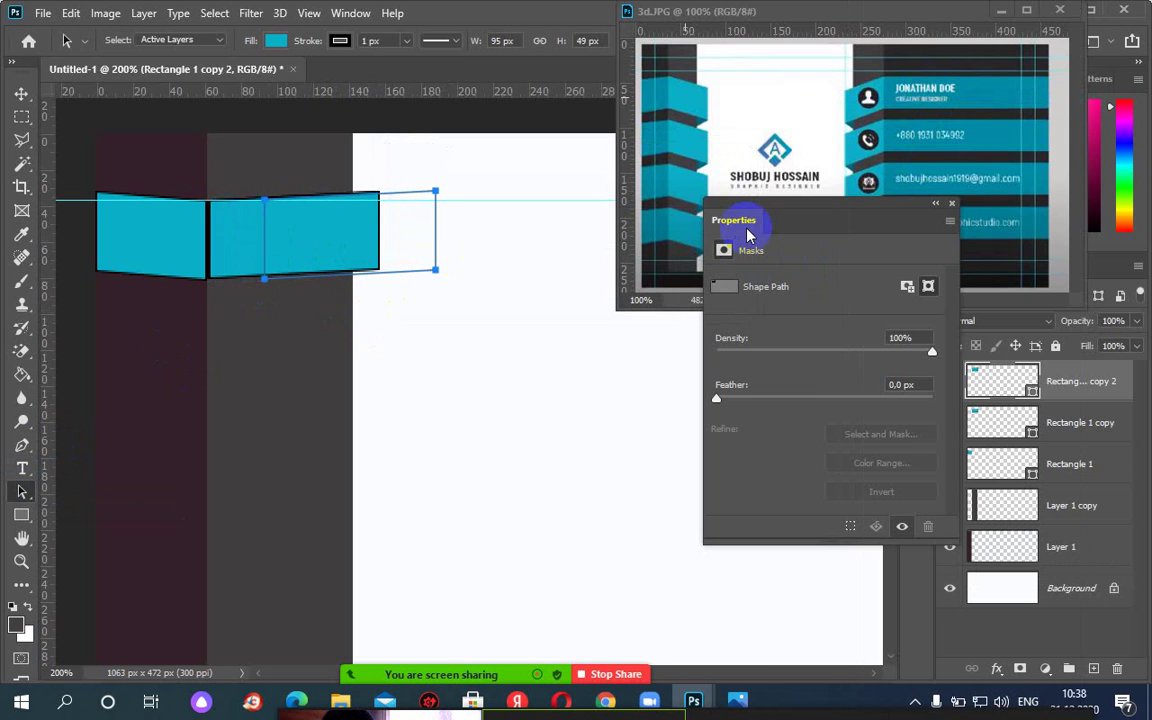
{"action": "key", "text": "Right"}
{"action": "key", "text": "Right"}
{"action": "key", "text": "Right"}
{"action": "key", "text": "Right"}
{"action": "key", "text": "Right"}
{"action": "key", "text": "Right"}
{"action": "key", "text": "Right"}
{"action": "key", "text": "Right"}
{"action": "key", "text": "Right"}
{"action": "key", "text": "Right"}
{"action": "key", "text": "Right"}
{"action": "key", "text": "Right"}
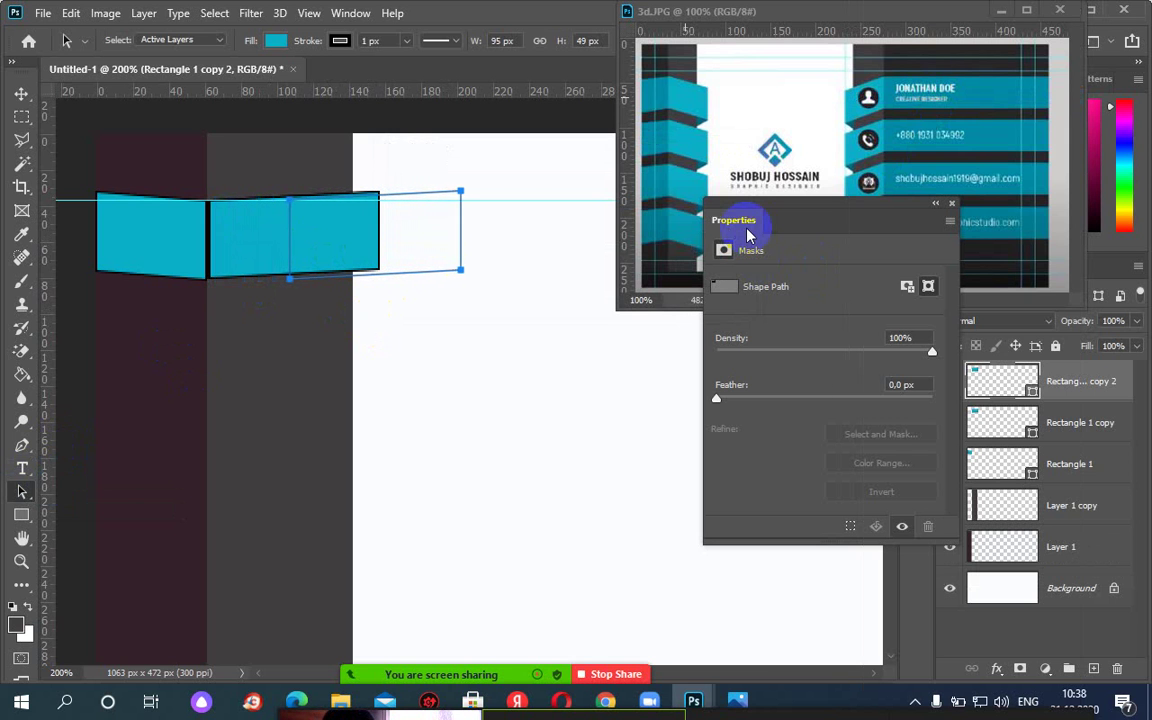
{"action": "key", "text": "Right"}
{"action": "key", "text": "Right"}
{"action": "key", "text": "Right"}
{"action": "key", "text": "Right"}
{"action": "key", "text": "Right"}
{"action": "key", "text": "Right"}
{"action": "key", "text": "Right"}
{"action": "key", "text": "Right"}
{"action": "key", "text": "Right"}
{"action": "key", "text": "Right"}
{"action": "key", "text": "Right"}
{"action": "key", "text": "Right"}
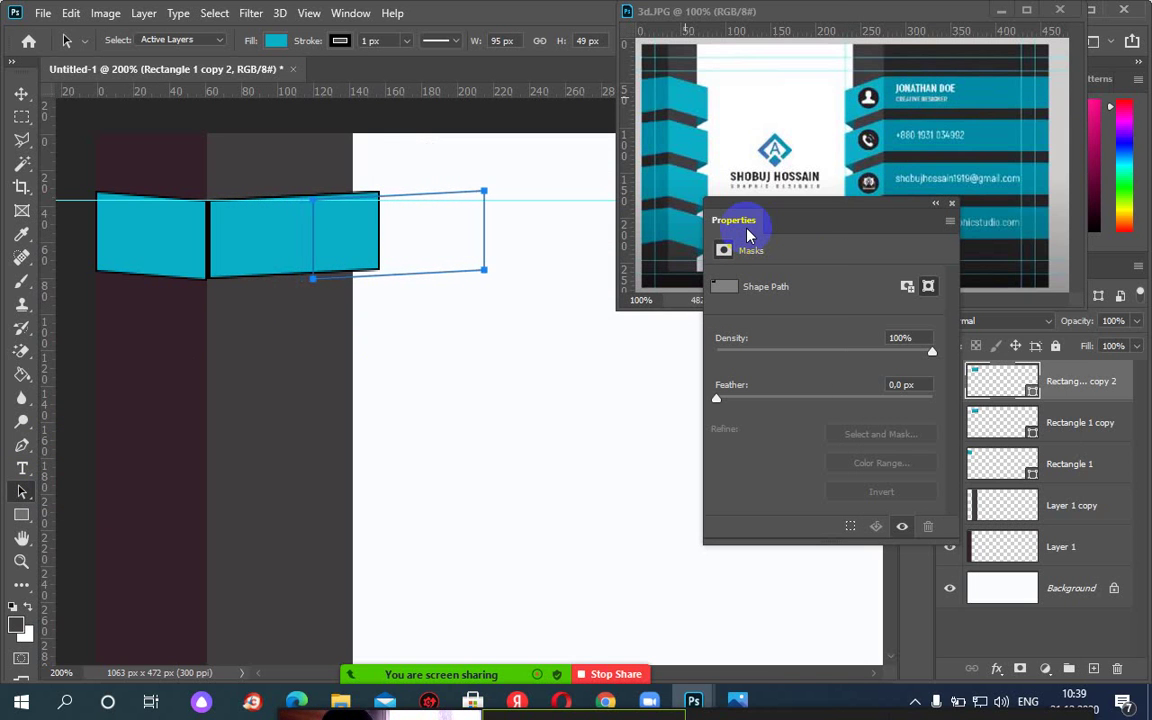
{"action": "key", "text": "Right"}
{"action": "key", "text": "Right"}
{"action": "key", "text": "Right"}
{"action": "key", "text": "Right"}
{"action": "key", "text": "Right"}
{"action": "key", "text": "Right"}
{"action": "key", "text": "Right"}
{"action": "key", "text": "Right"}
{"action": "key", "text": "Right"}
{"action": "key", "text": "Right"}
{"action": "key", "text": "Right"}
{"action": "key", "text": "Right"}
{"action": "key", "text": "Right"}
{"action": "key", "text": "Right"}
{"action": "key", "text": "Right"}
{"action": "key", "text": "Right"}
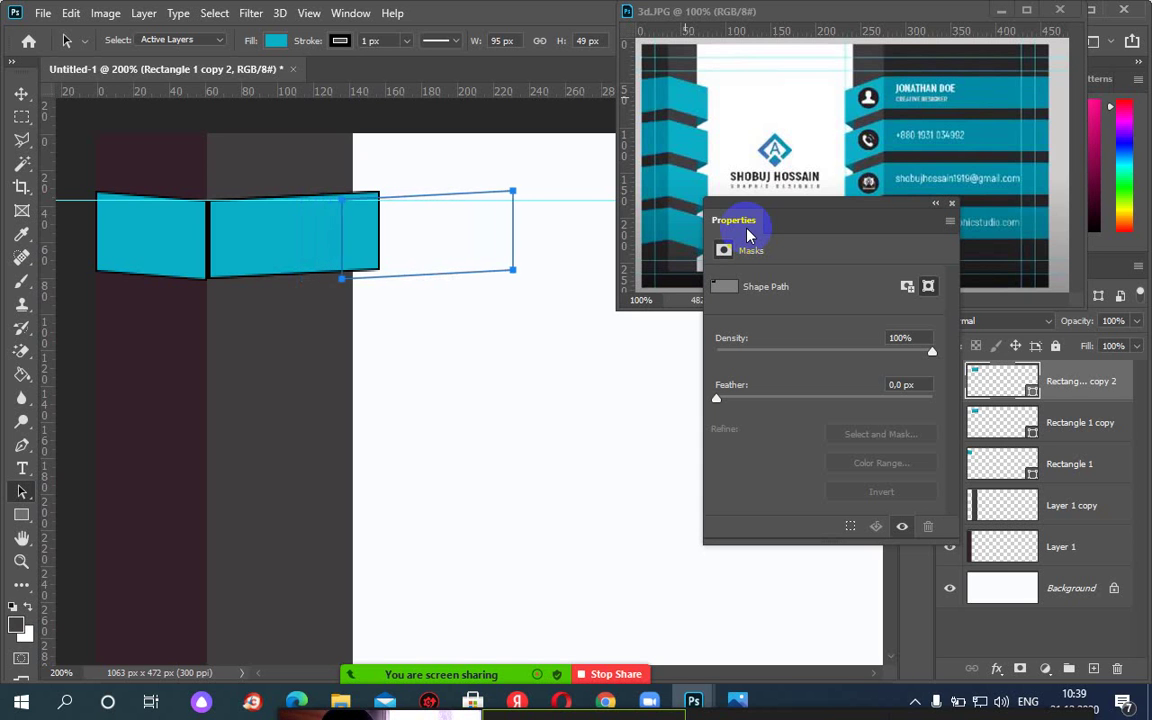
{"action": "key", "text": "Right"}
{"action": "key", "text": "Right"}
{"action": "key", "text": "Right"}
{"action": "key", "text": "Right"}
{"action": "key", "text": "Right"}
{"action": "key", "text": "Right"}
{"action": "key", "text": "Right"}
{"action": "key", "text": "Right"}
{"action": "key", "text": "Right"}
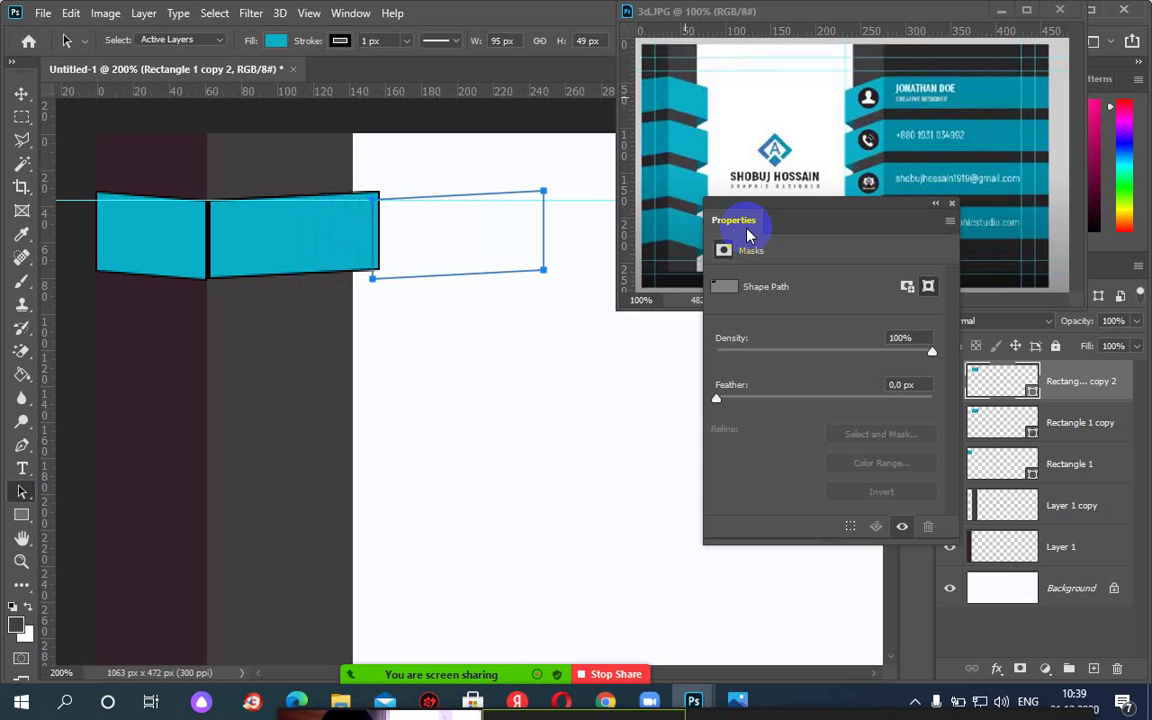
{"action": "key", "text": "Left"}
{"action": "key", "text": "Left"}
{"action": "key", "text": "Left"}
{"action": "key", "text": "Left"}
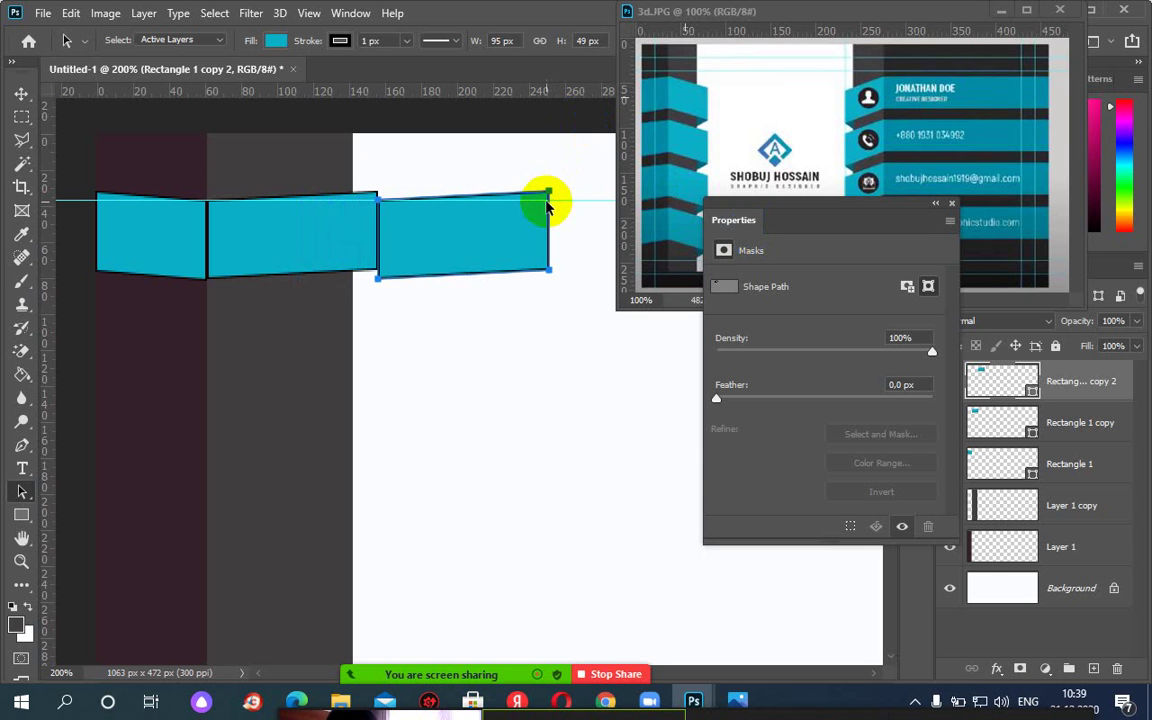
Free-transform the third turquoise shape, narrowing it from its right side to 43.16% width while keeping its left edge in place.
{"action": "left_click", "coordinate": [71, 14]}
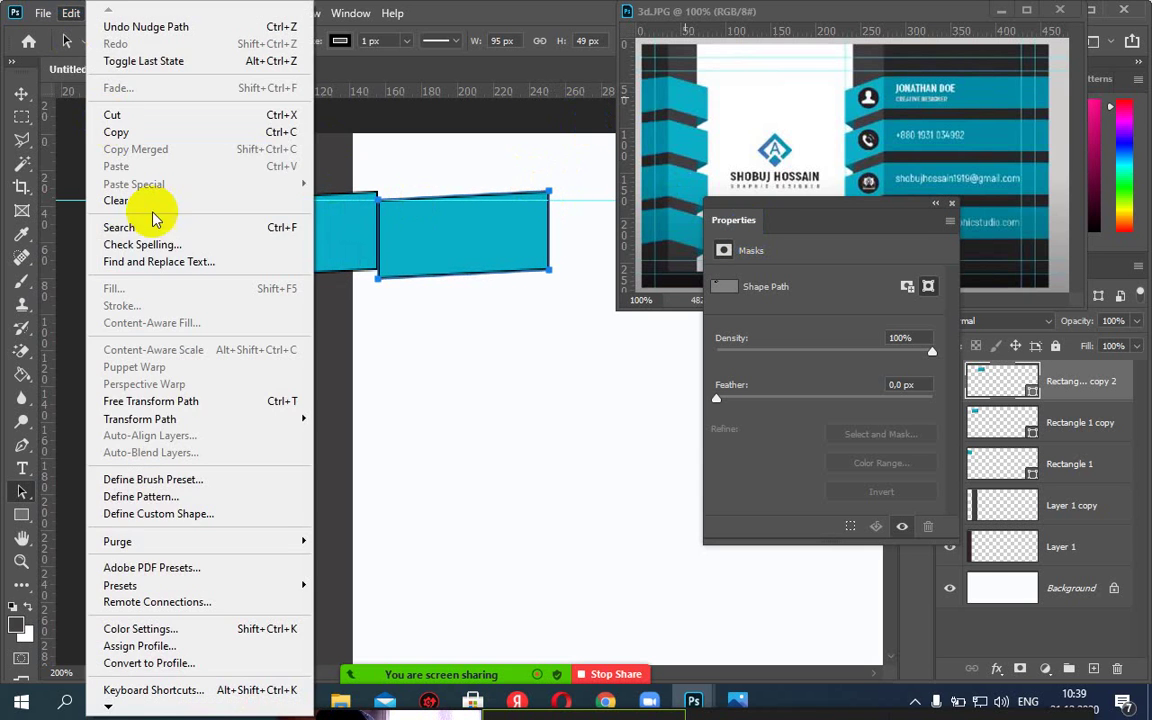
{"action": "left_click", "coordinate": [180, 401]}
{"action": "left_click_drag", "start_coordinate": [550, 234], "coordinate": [455, 243]}
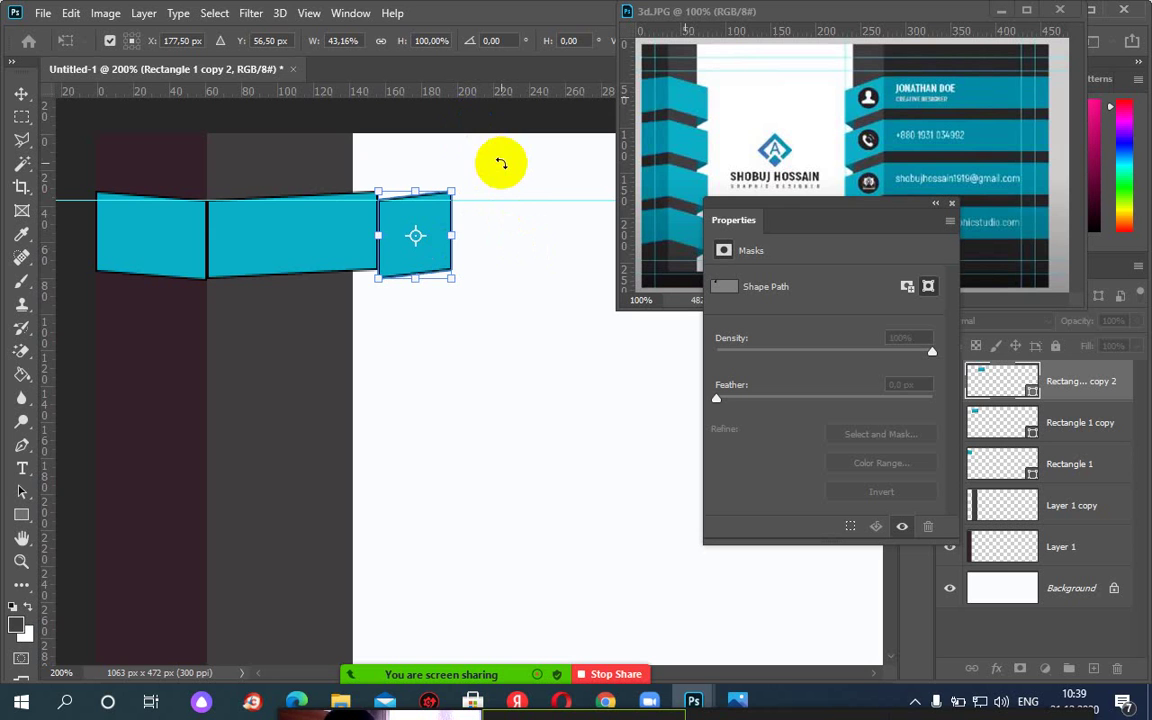
{"action": "key", "text": "Return"}
Commit the resize and try flipping the third turquoise shape horizontally with Free Transform Path.
{"action": "left_click", "coordinate": [432, 258]}
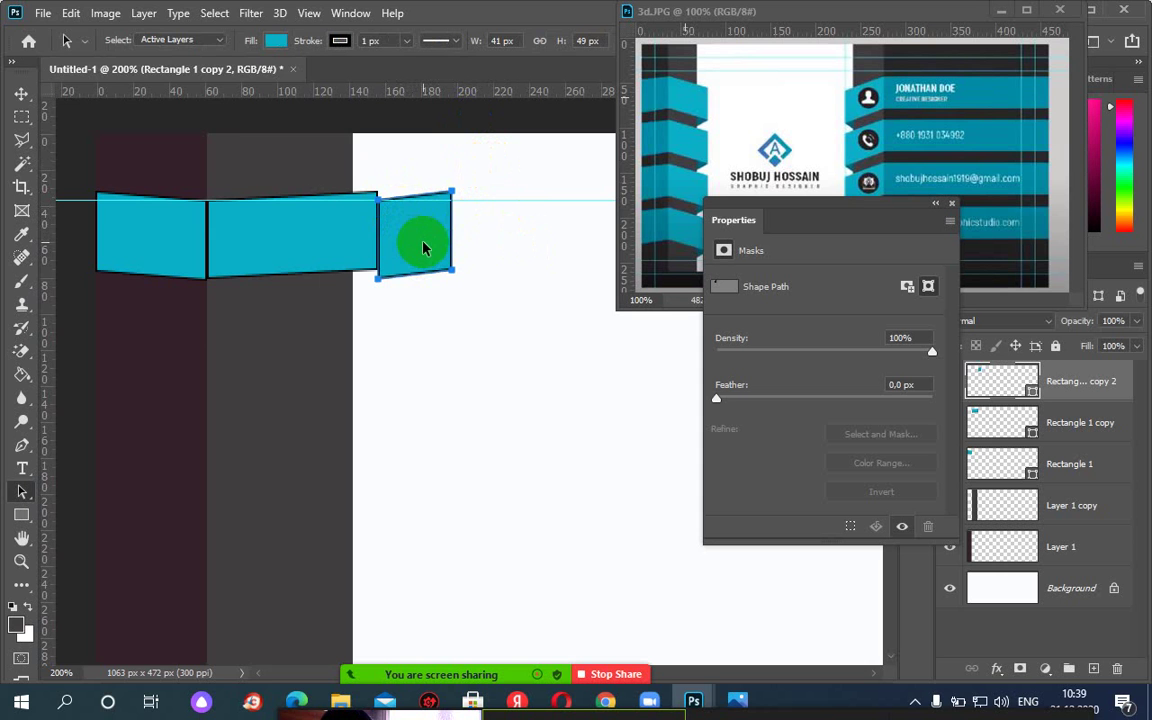
{"action": "left_click", "coordinate": [71, 13]}
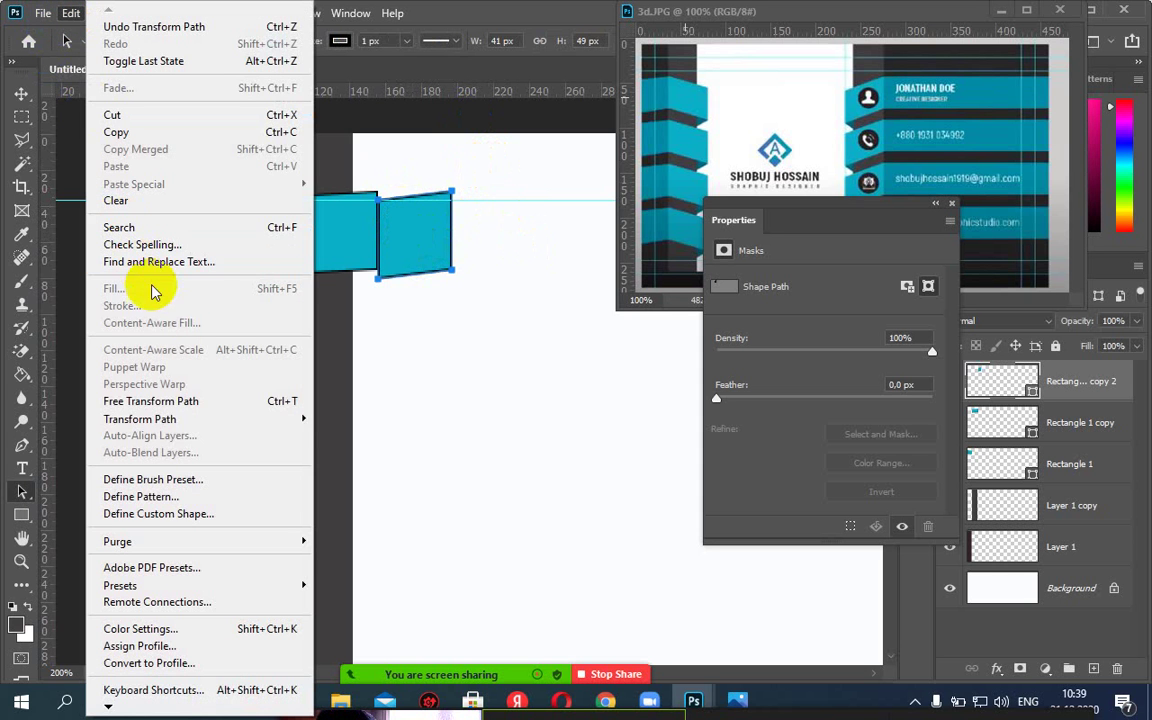
{"action": "left_click", "coordinate": [270, 401]}
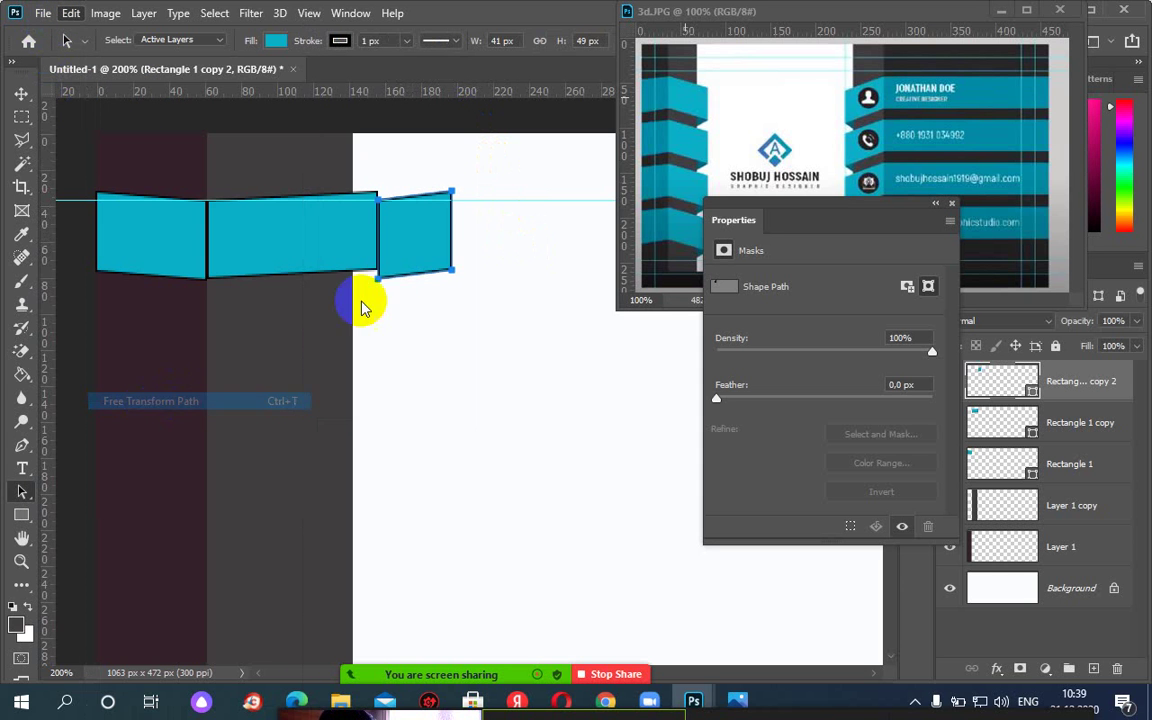
{"action": "left_click", "coordinate": [420, 257]}
{"action": "right_click", "coordinate": [424, 226]}
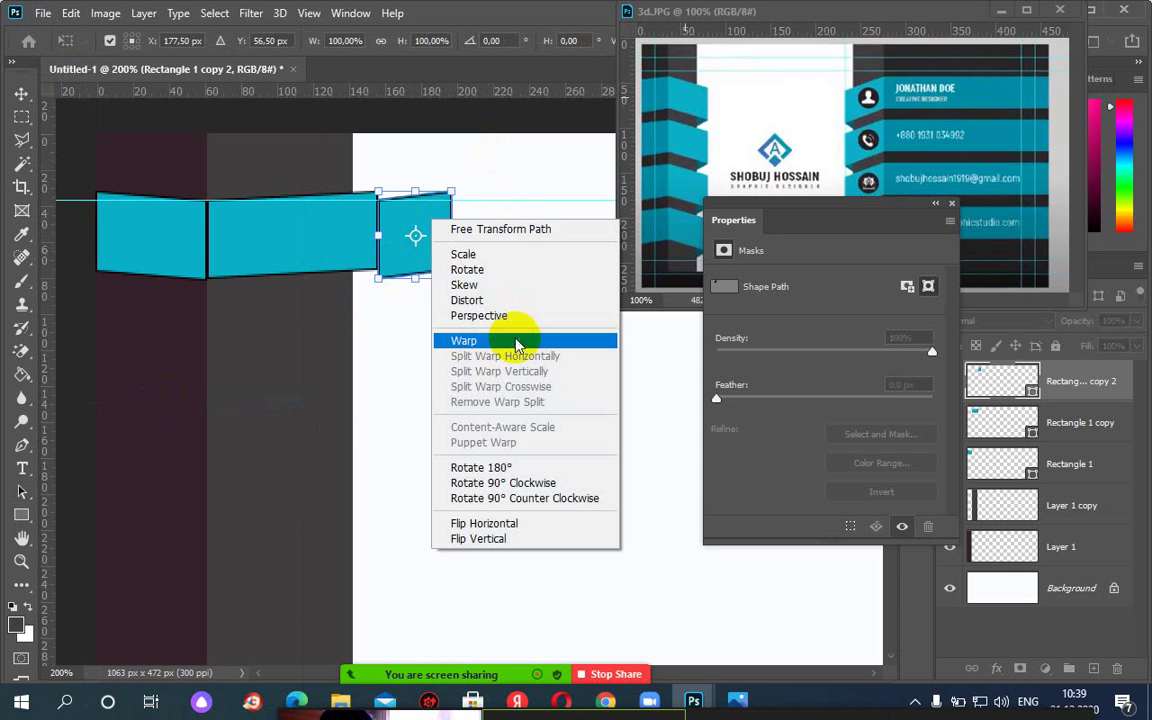
{"action": "left_click", "coordinate": [506, 526]}
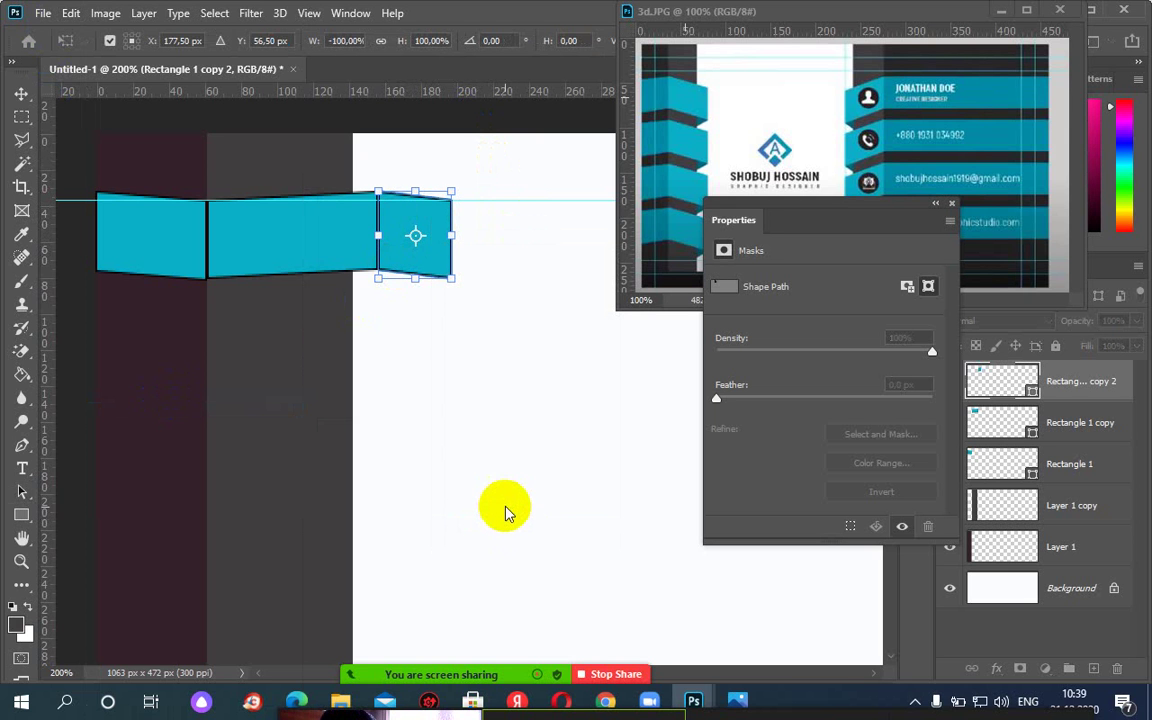
Flip the third turquoise shape horizontally again so it slopes upward to the right.
{"action": "left_click", "coordinate": [437, 265]}
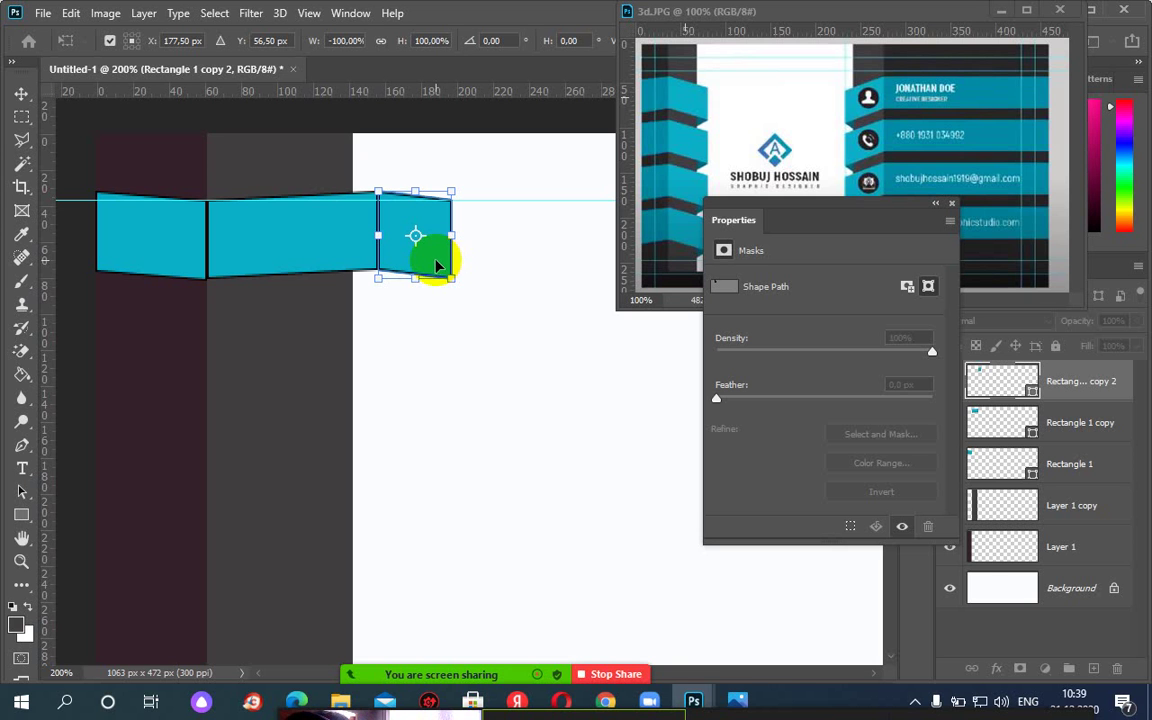
{"action": "right_click", "coordinate": [430, 263]}
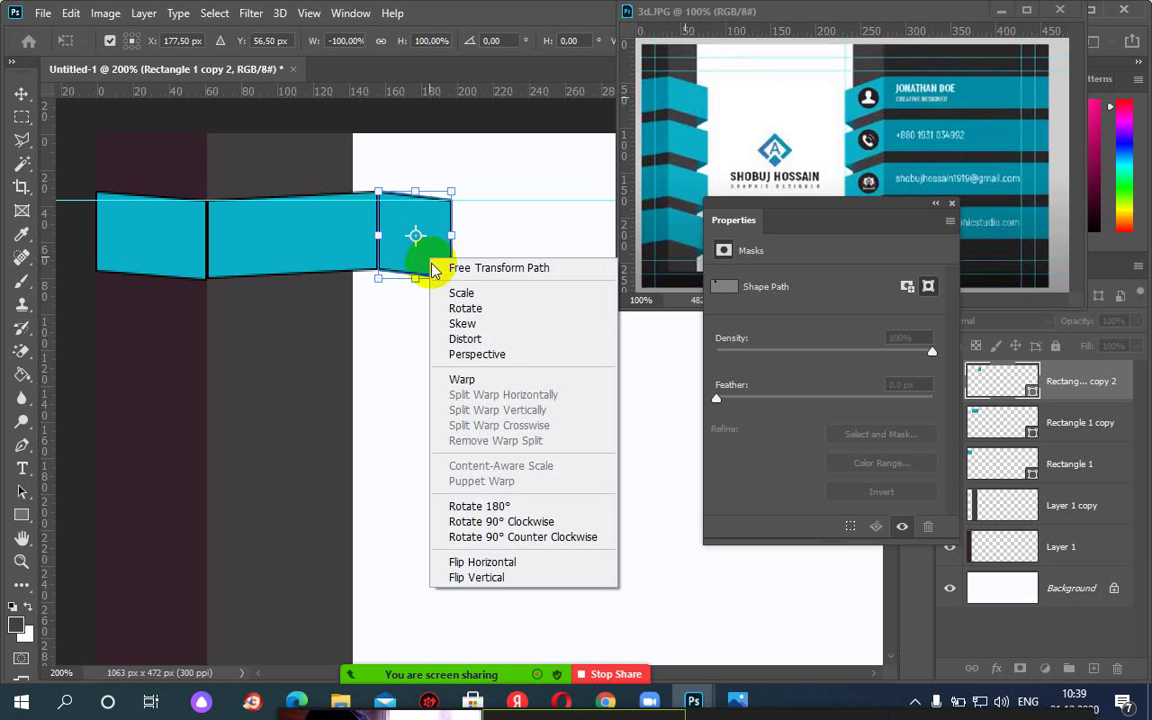
{"action": "left_click", "coordinate": [496, 562]}
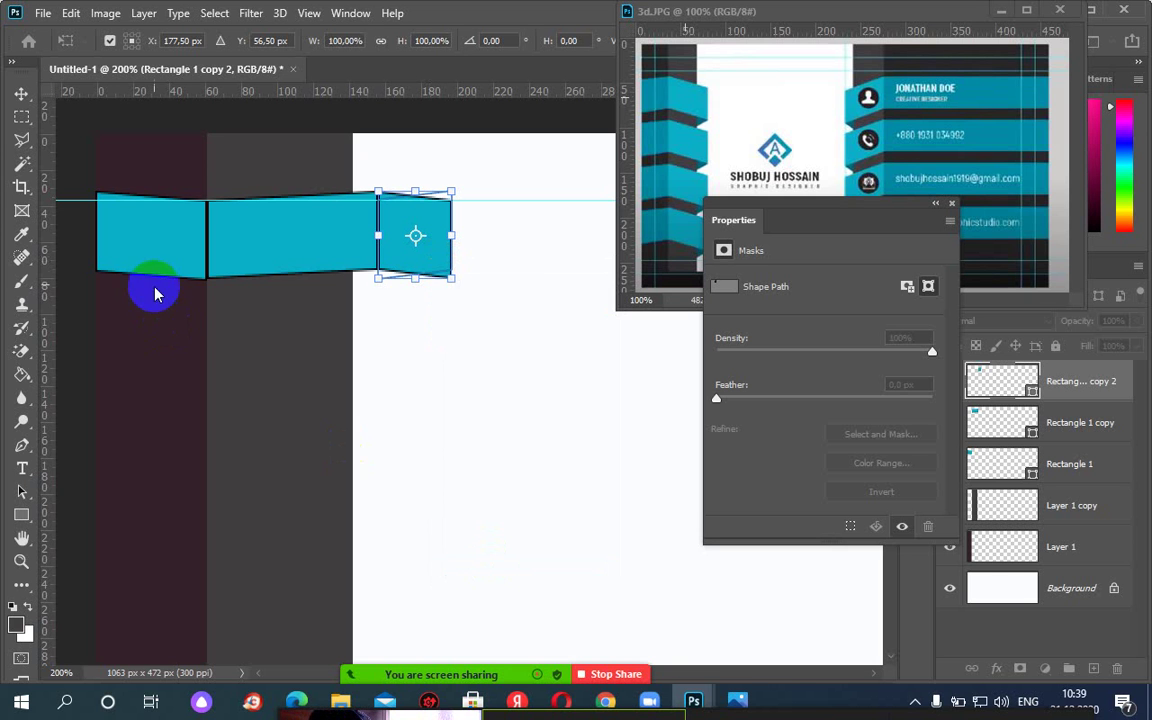
{"action": "left_click", "coordinate": [427, 262]}
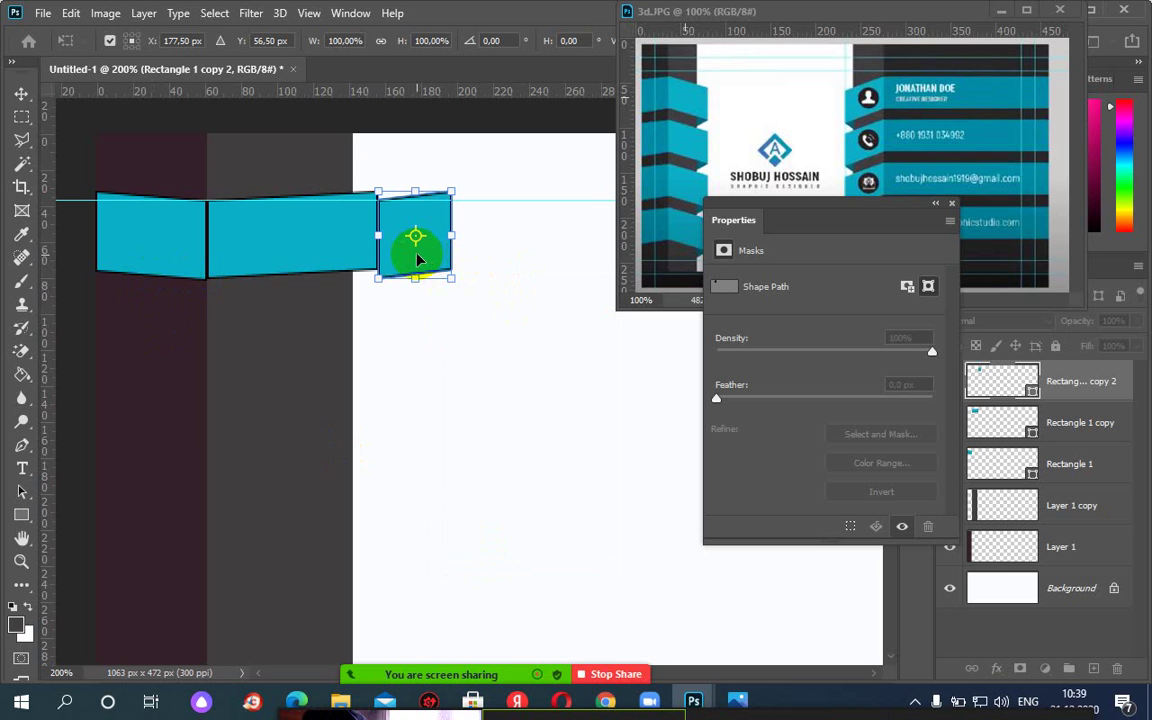
Move the third turquoise shape left until its left edge meets the grey strip's right edge, and place its layer below Rectangle 1 copy.
{"action": "mouse_move", "coordinate": [410, 262]}
{"action": "left_mouse_down"}
{"action": "mouse_move", "coordinate": [394, 252]}
{"action": "mouse_move", "coordinate": [388, 265]}
{"action": "left_mouse_up"}
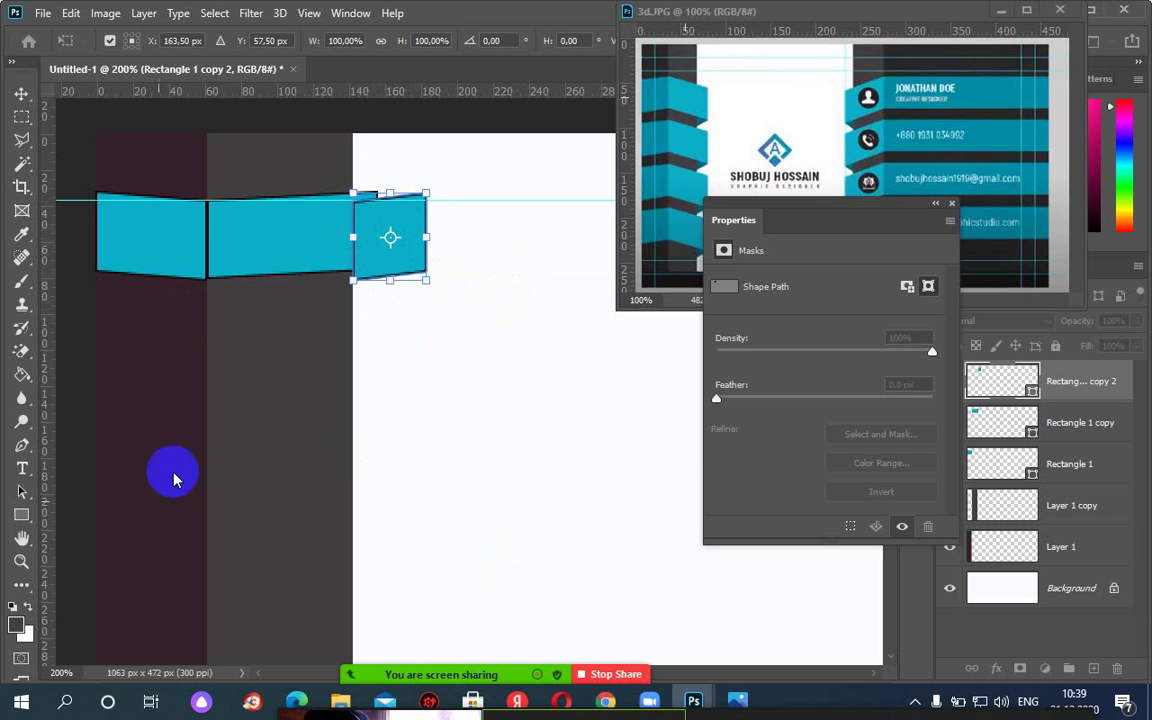
{"action": "left_click", "coordinate": [25, 520]}
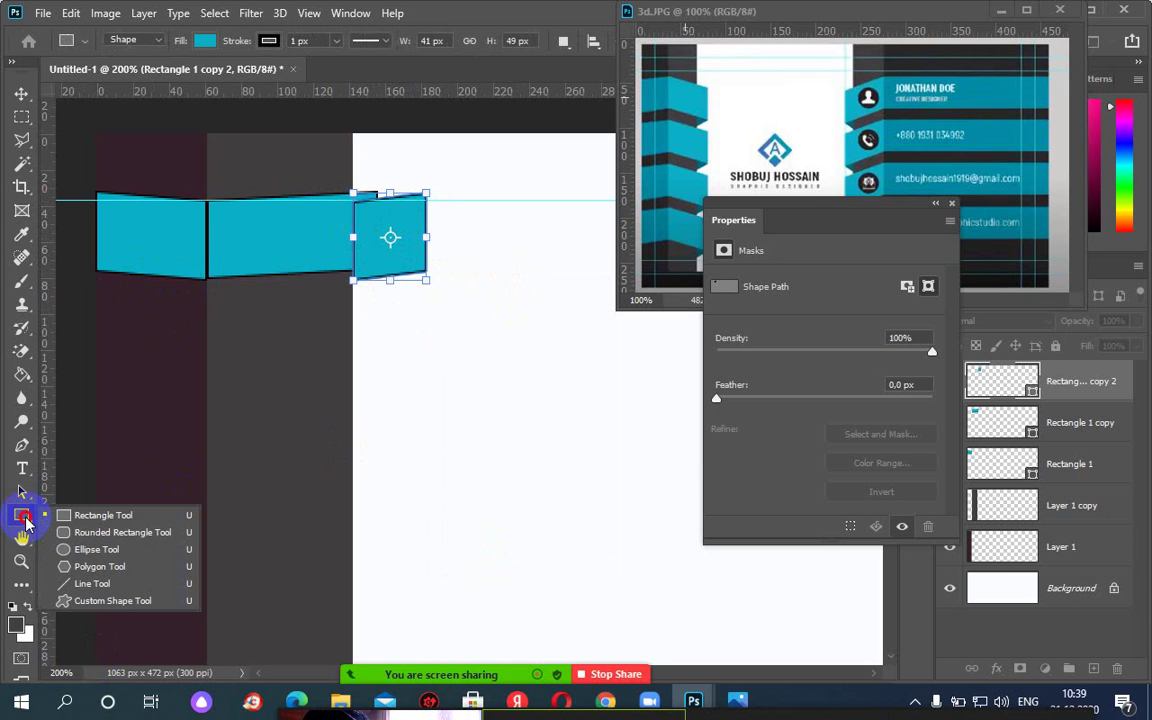
{"action": "left_click", "coordinate": [26, 496]}
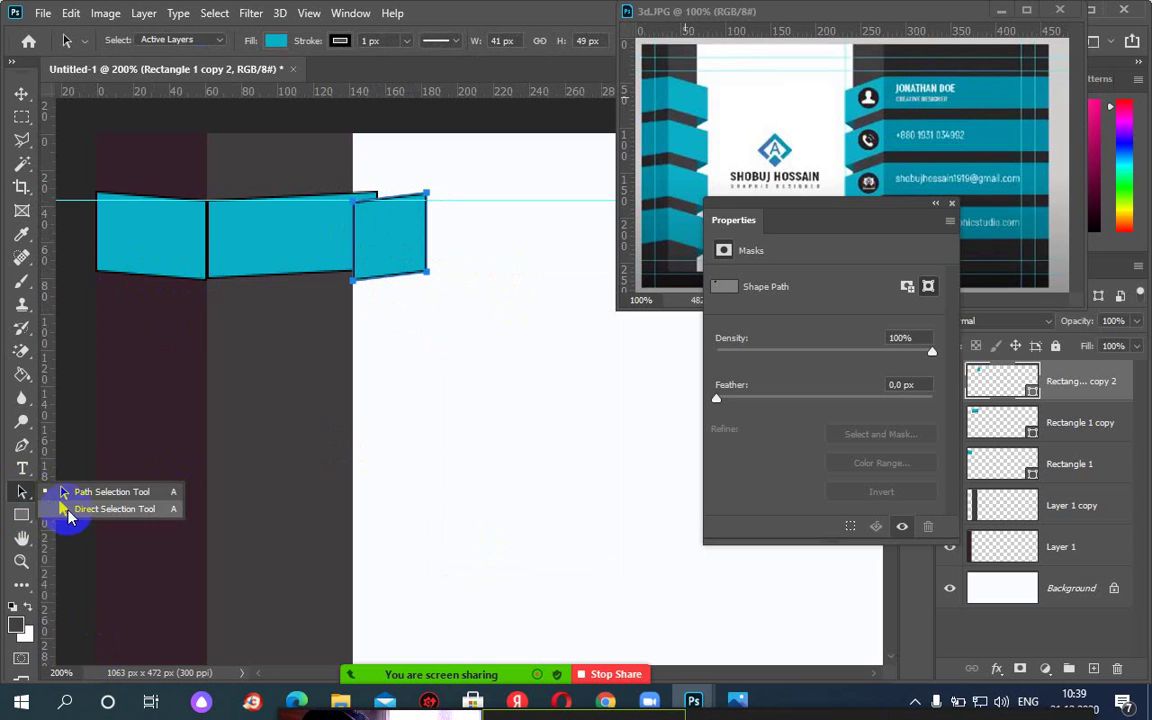
{"action": "left_click", "coordinate": [62, 508]}
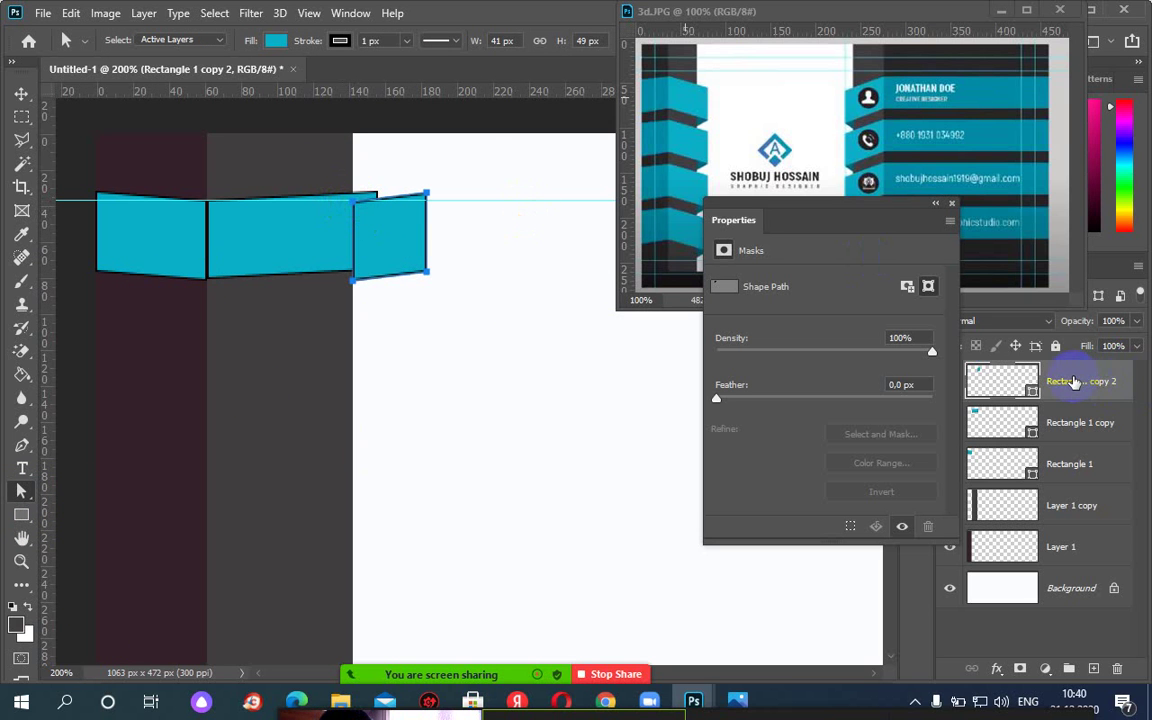
{"action": "left_click_drag", "start_coordinate": [1072, 383], "coordinate": [1077, 431]}
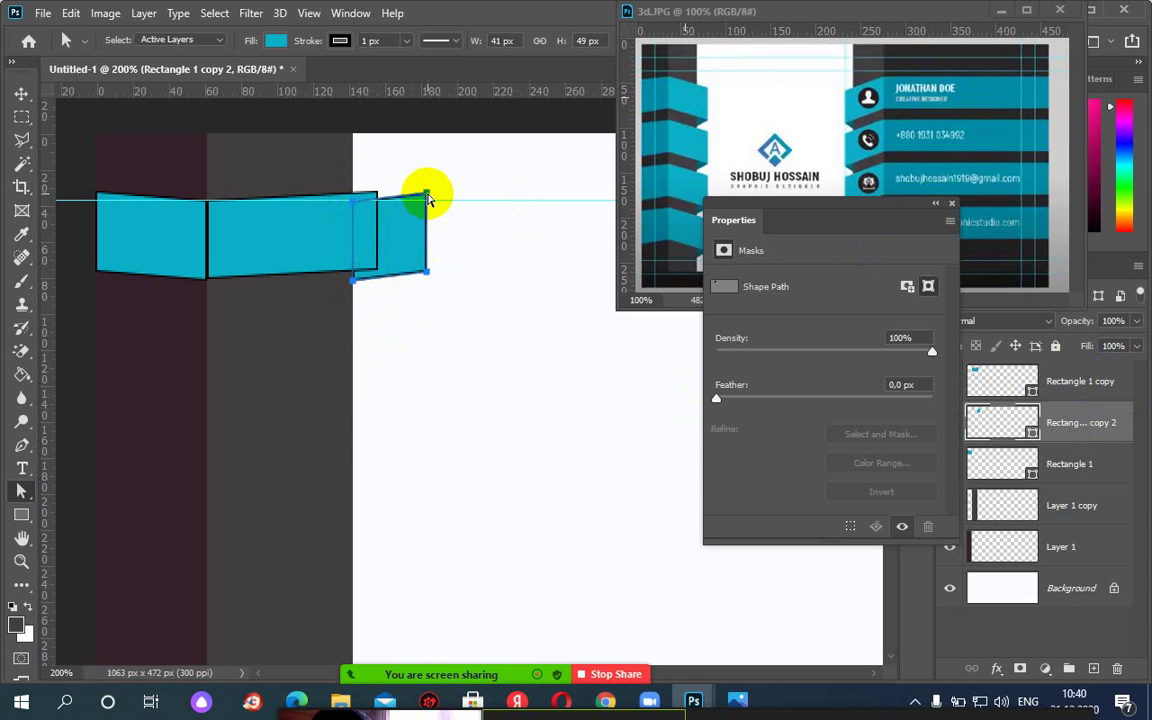
Pull the third shape's two right corner points in to the second shape's right edge, making it about 14 px wide and 49 px high.
{"action": "mouse_move", "coordinate": [426, 196]}
{"action": "left_mouse_down"}
{"action": "mouse_move", "coordinate": [412, 195]}
{"action": "mouse_move", "coordinate": [427, 193]}
{"action": "left_mouse_up"}
{"action": "left_click", "coordinate": [480, 273]}
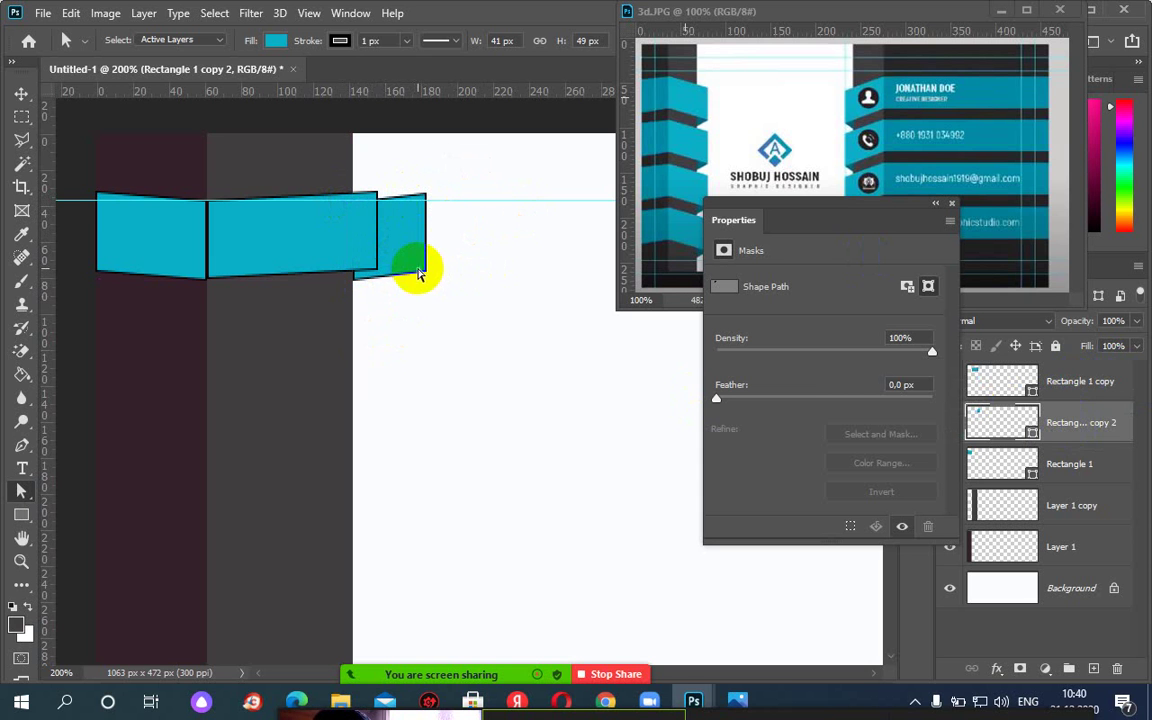
{"action": "left_click", "coordinate": [393, 229]}
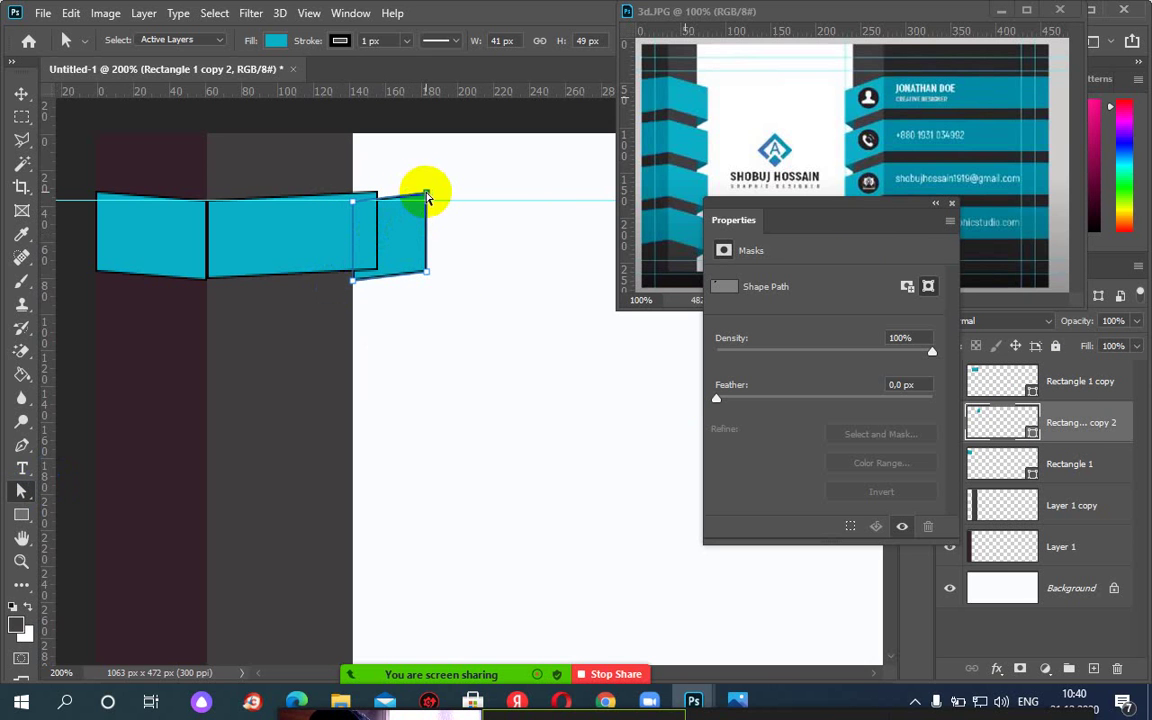
{"action": "left_click_drag", "start_coordinate": [426, 196], "coordinate": [380, 194]}
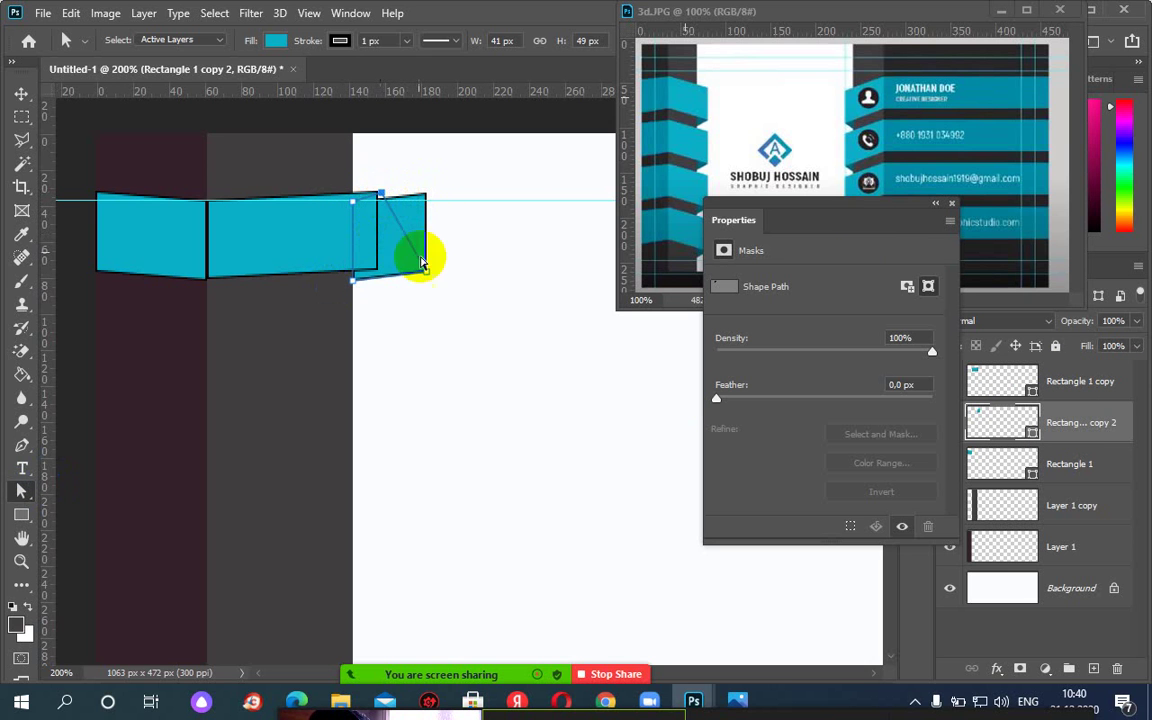
{"action": "left_click_drag", "start_coordinate": [426, 276], "coordinate": [382, 272]}
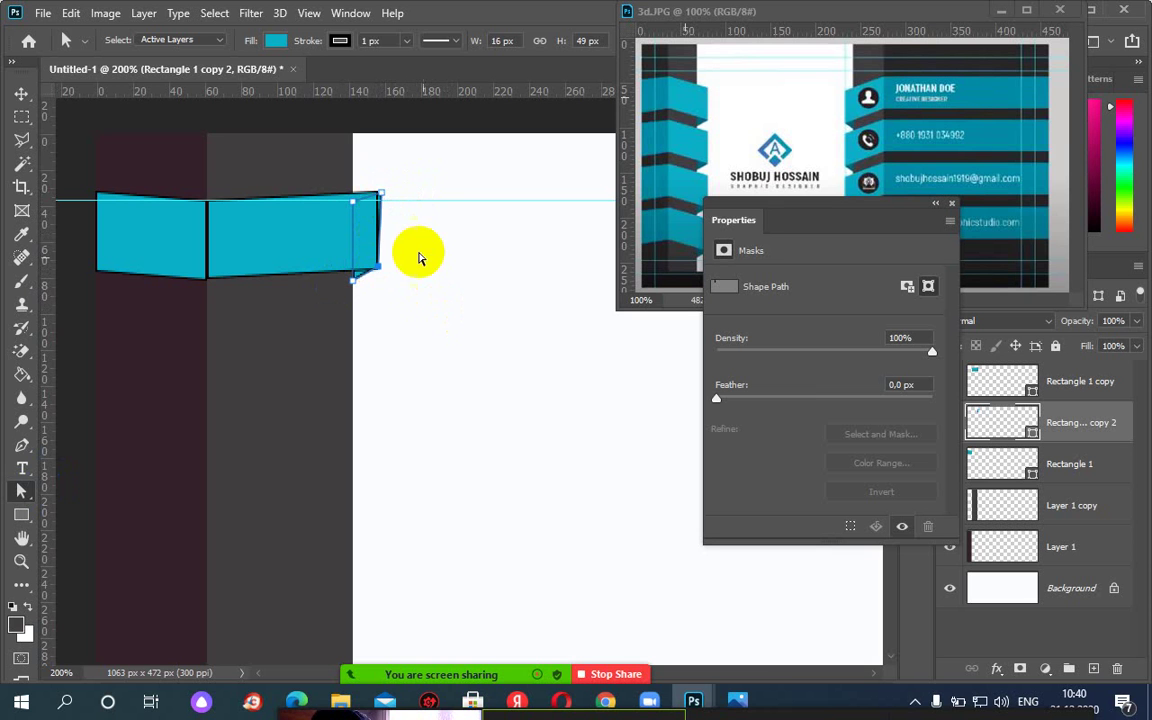
{"action": "left_click", "coordinate": [382, 197]}
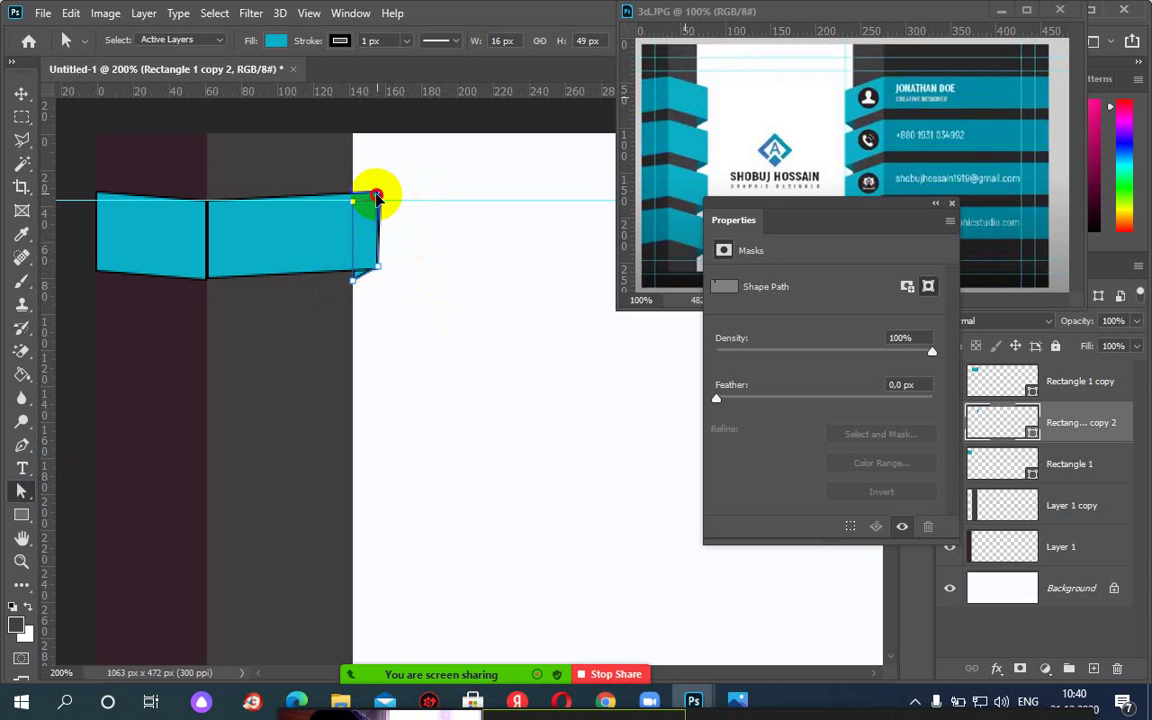
{"action": "left_click_drag", "start_coordinate": [376, 193], "coordinate": [377, 193]}
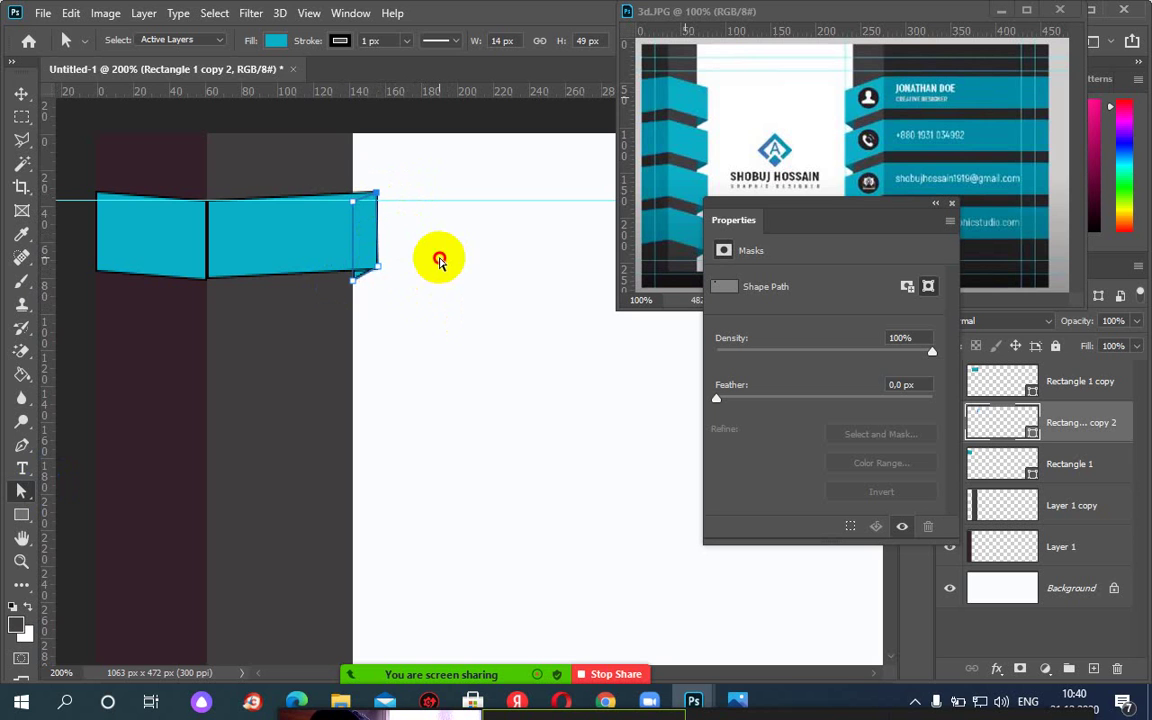
{"action": "left_click", "coordinate": [440, 260]}
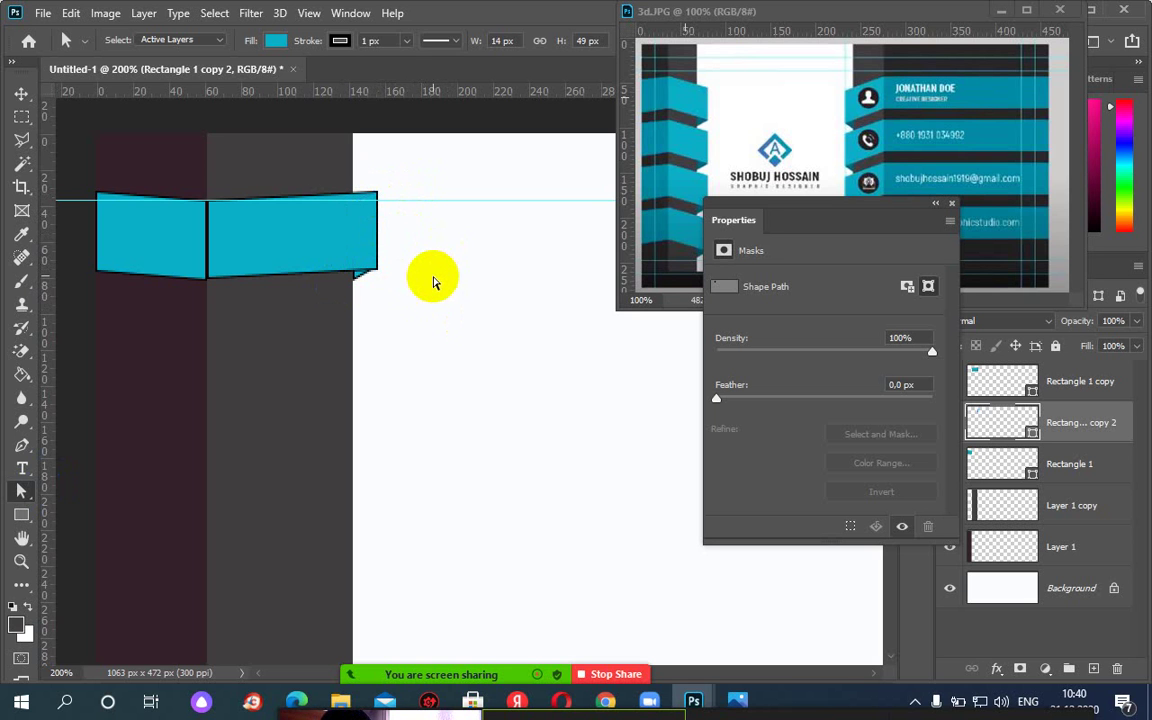
Select the whole narrow shape with the Path Selection tool and shift it slightly down and right behind the second shape.
{"action": "left_click", "coordinate": [363, 278]}
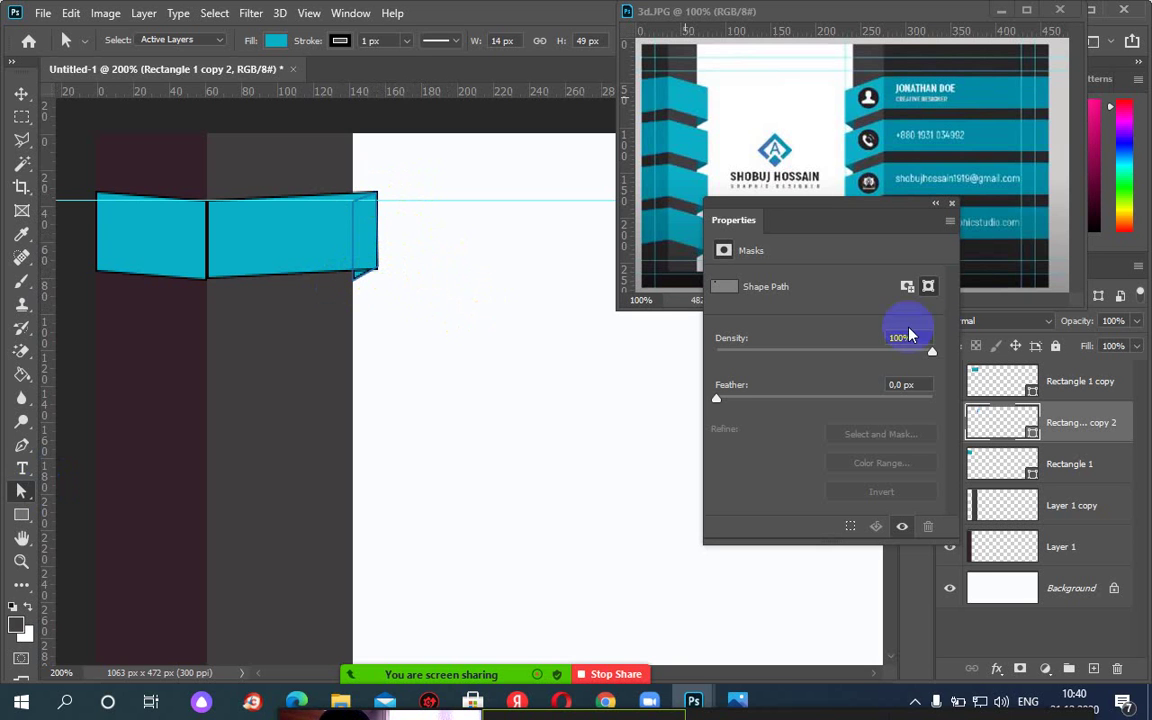
{"action": "right_click", "coordinate": [22, 491]}
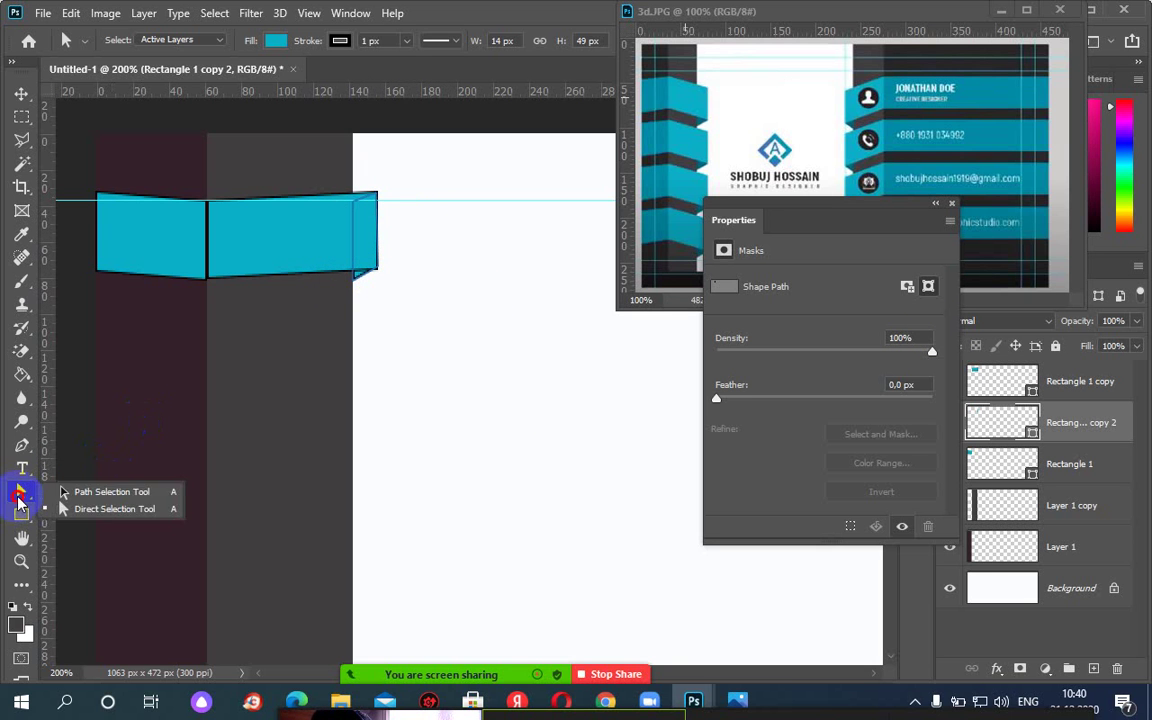
{"action": "left_click", "coordinate": [75, 491]}
{"action": "left_click", "coordinate": [625, 103]}
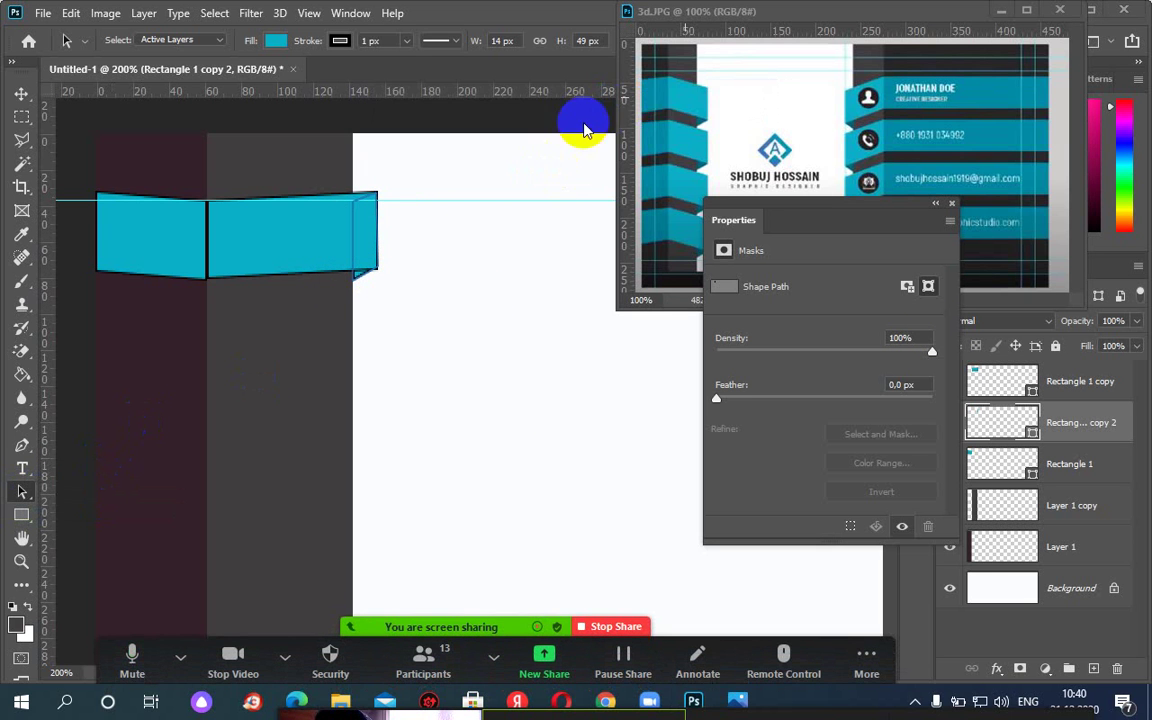
{"action": "left_click", "coordinate": [365, 278]}
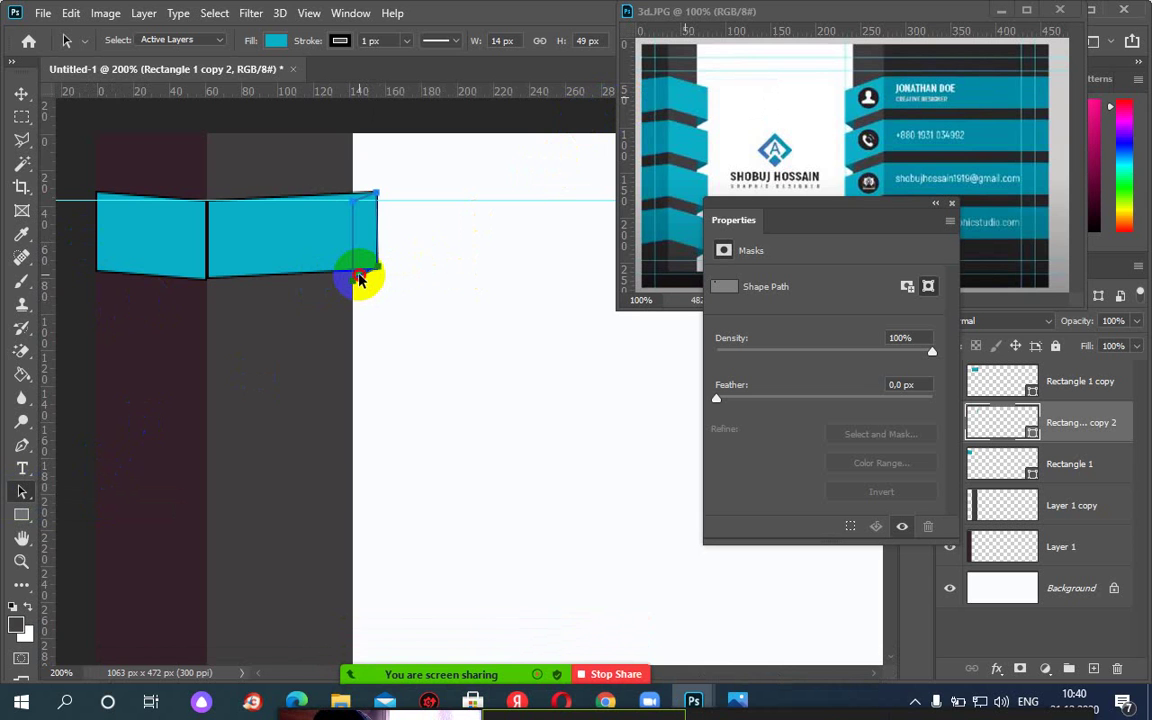
{"action": "left_click_drag", "start_coordinate": [359, 281], "coordinate": [360, 287]}
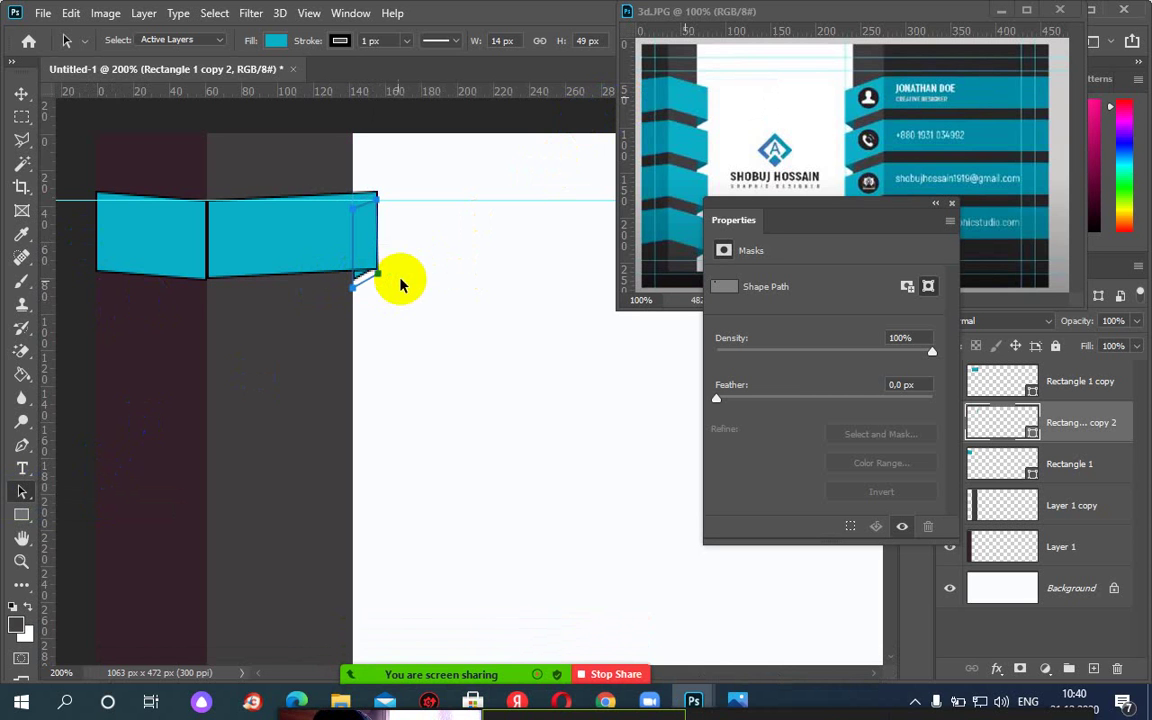
{"action": "key", "text": "Right"}
{"action": "key", "text": "Right"}
{"action": "key", "text": "Right"}
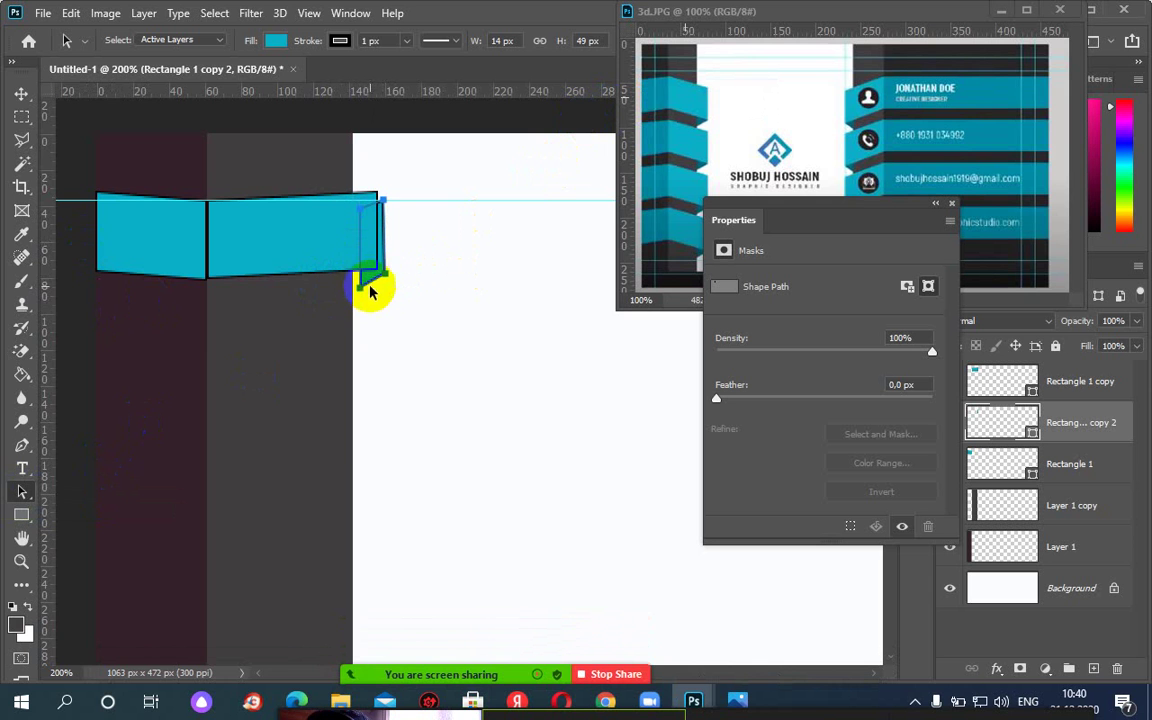
Align the narrow shape's corner points to the second shape's right edge and the grey strip's edge, forming a fold about 14 by 55 px.
{"action": "right_click", "coordinate": [22, 491]}
{"action": "left_click", "coordinate": [97, 492]}
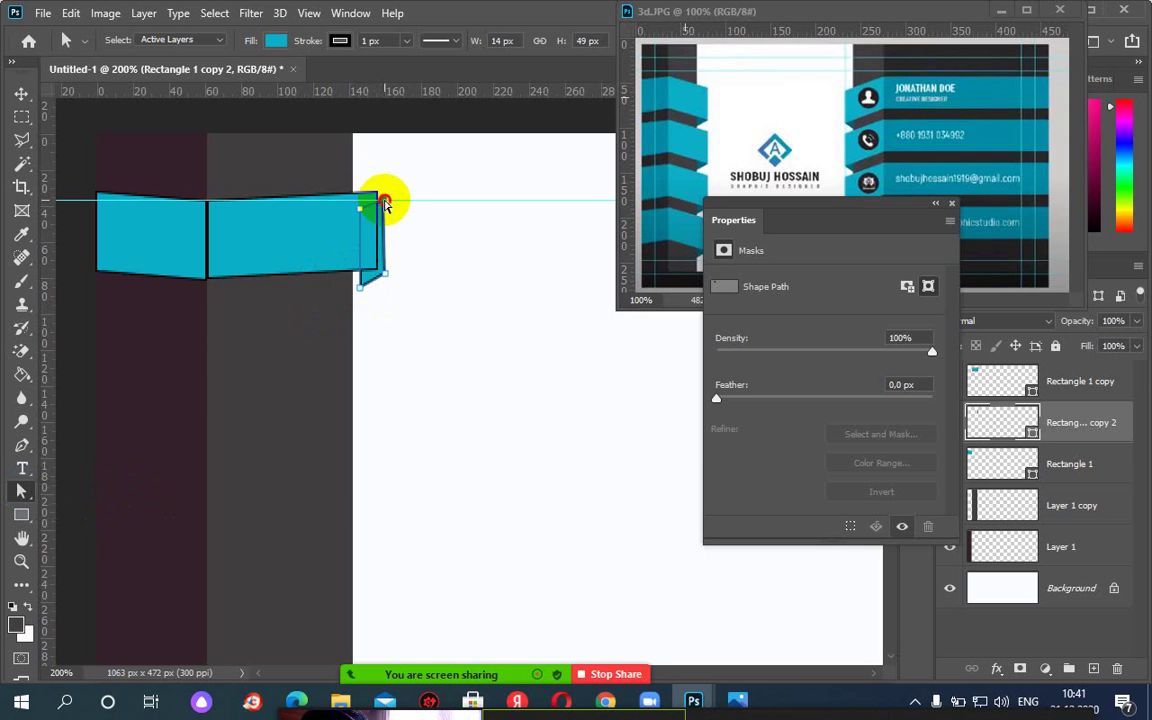
{"action": "left_click_drag", "start_coordinate": [385, 204], "coordinate": [378, 268]}
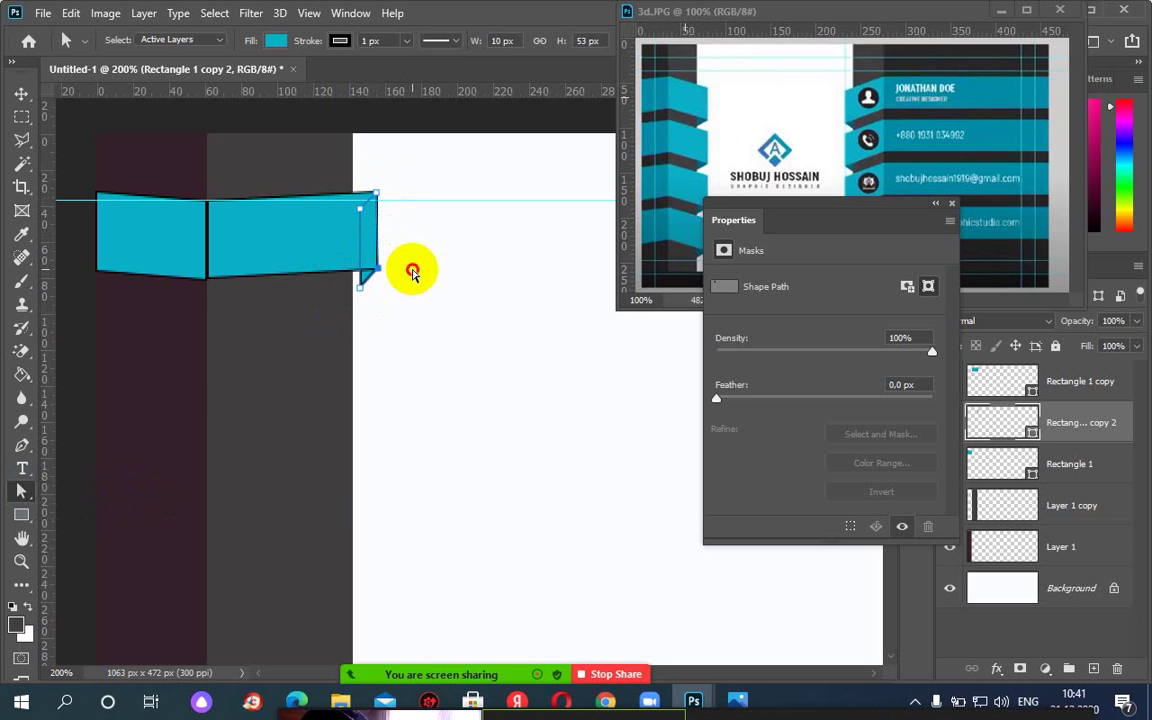
{"action": "left_click", "coordinate": [413, 273]}
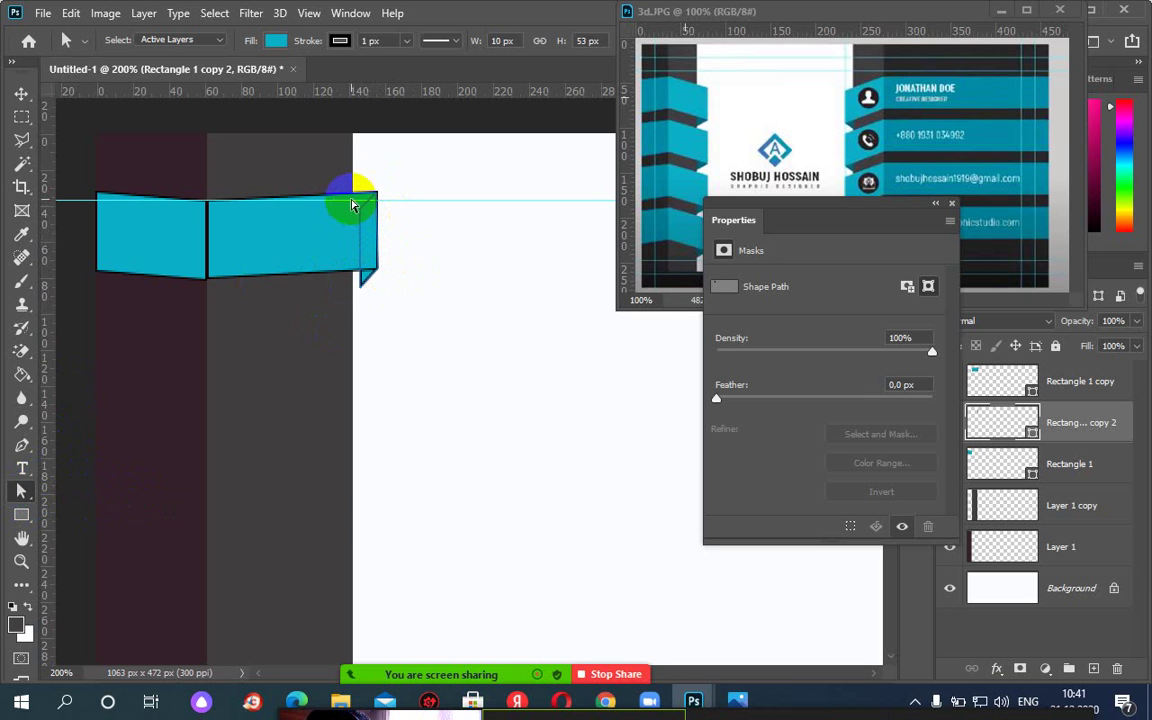
{"action": "left_click_drag", "start_coordinate": [354, 180], "coordinate": [353, 291]}
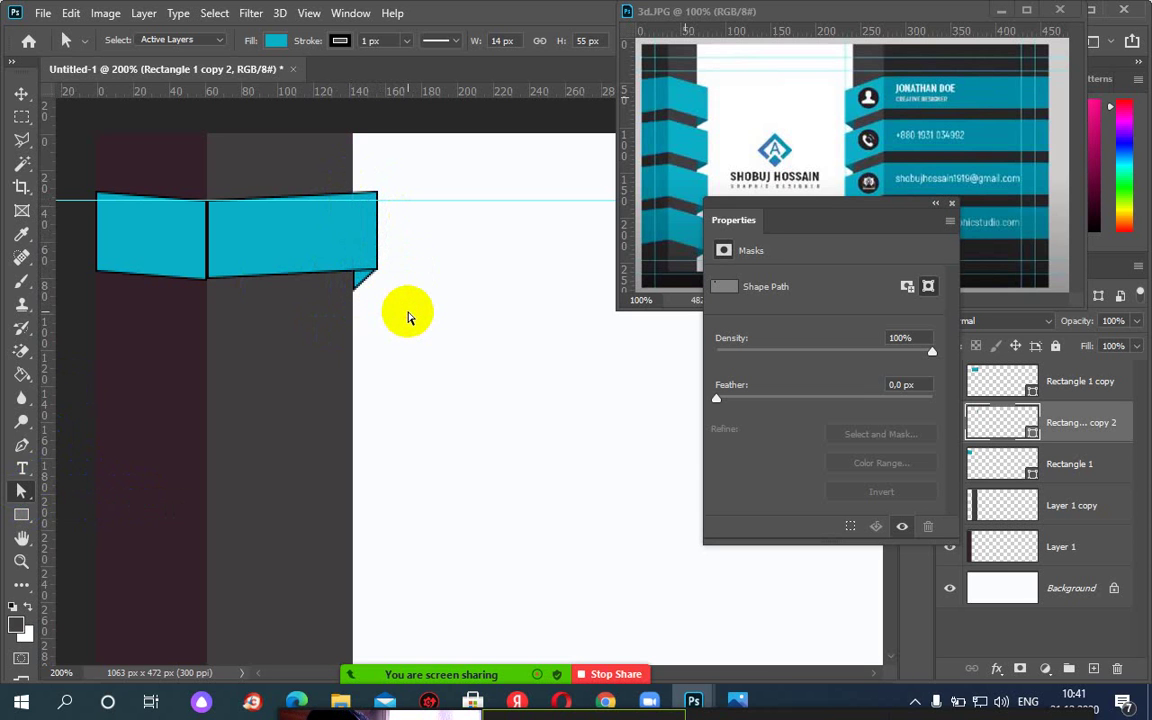
{"action": "left_click", "coordinate": [187, 280]}
{"action": "left_click", "coordinate": [637, 308]}
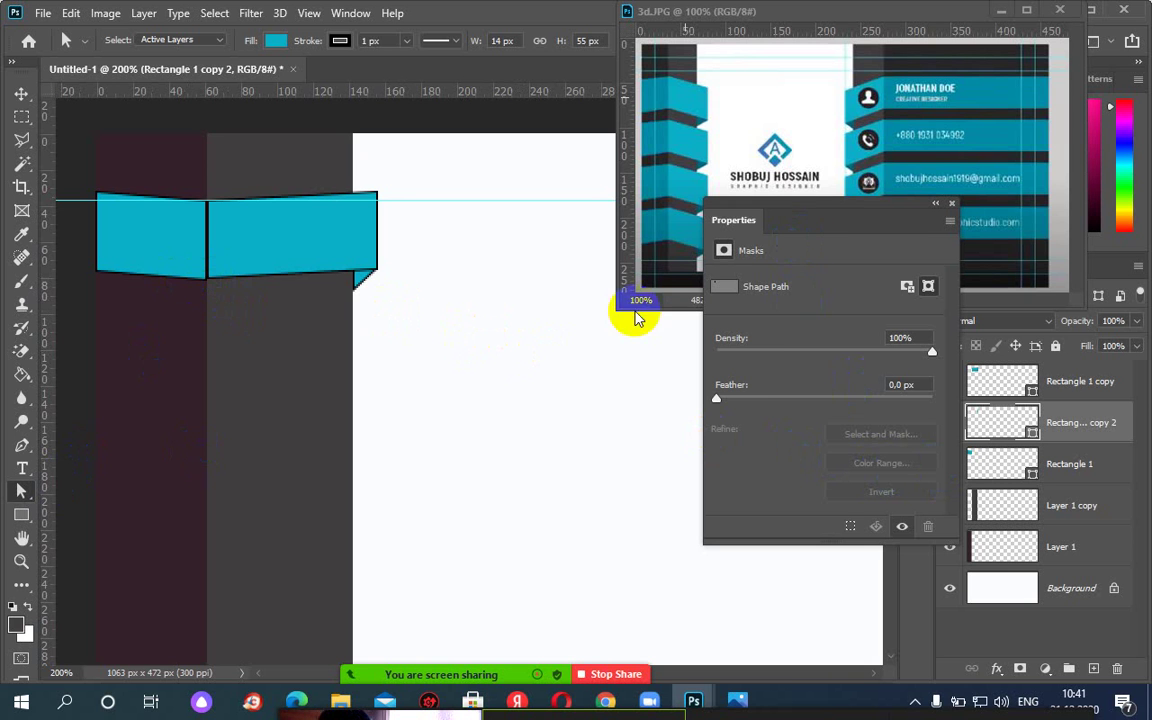
Lower the two left corner points of Rectangle 1 until its top edge is level with the guide, making it about 46 px high.
{"action": "left_click_drag", "start_coordinate": [831, 208], "coordinate": [785, 210]}
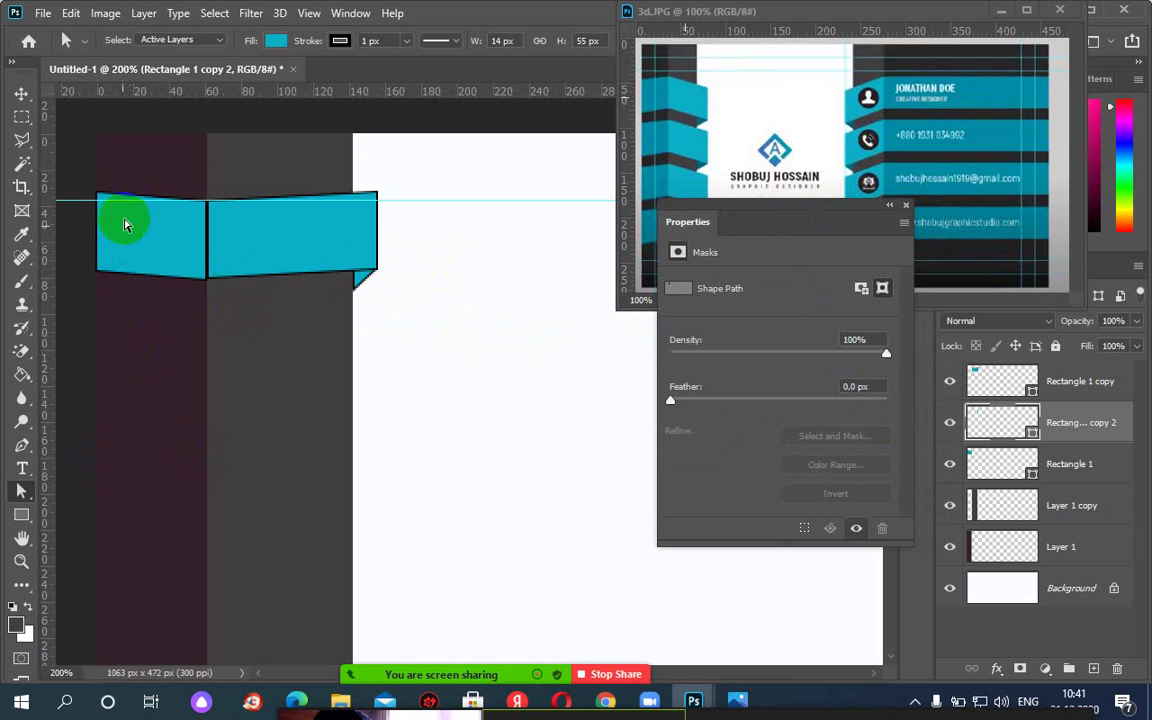
{"action": "left_click", "coordinate": [951, 465]}
{"action": "left_click", "coordinate": [951, 465]}
{"action": "left_click", "coordinate": [990, 463]}
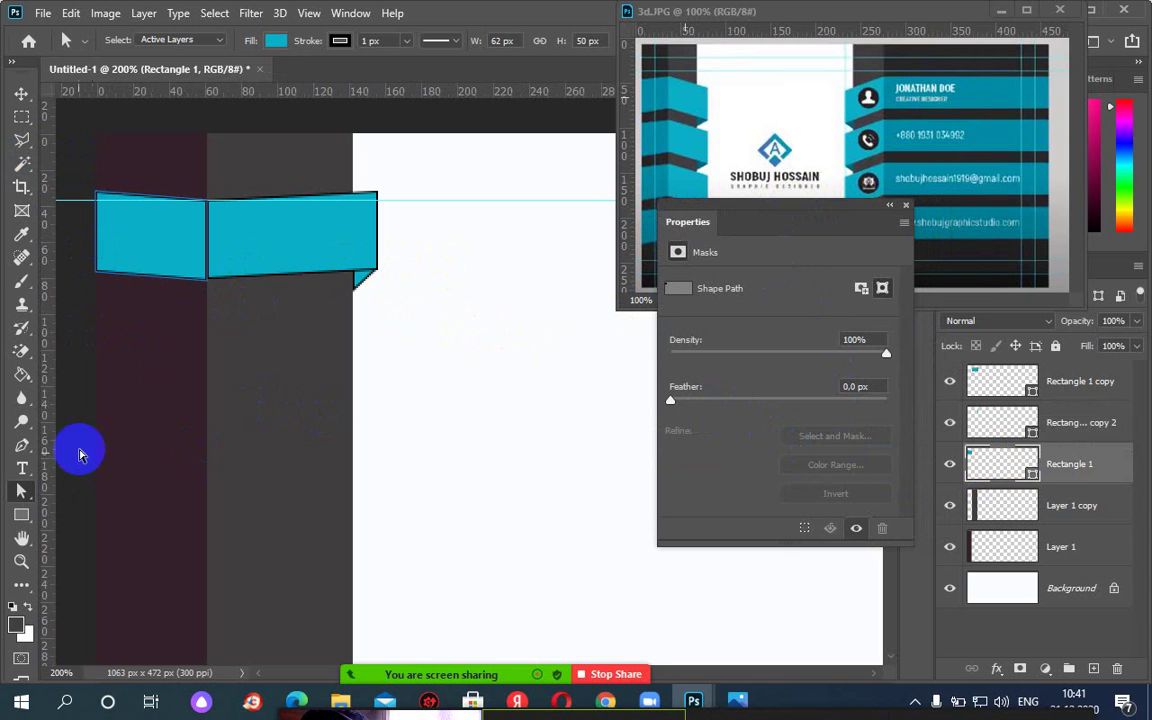
{"action": "right_click", "coordinate": [21, 492]}
{"action": "left_click", "coordinate": [67, 510]}
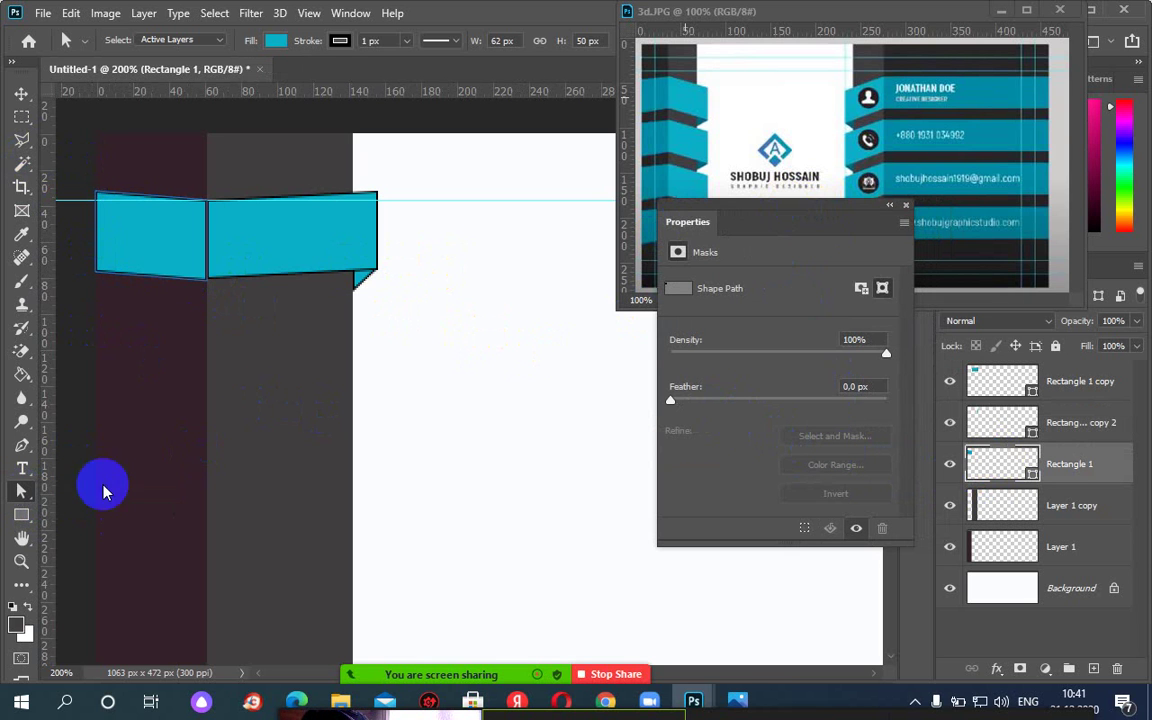
{"action": "left_click_drag", "start_coordinate": [80, 169], "coordinate": [105, 303]}
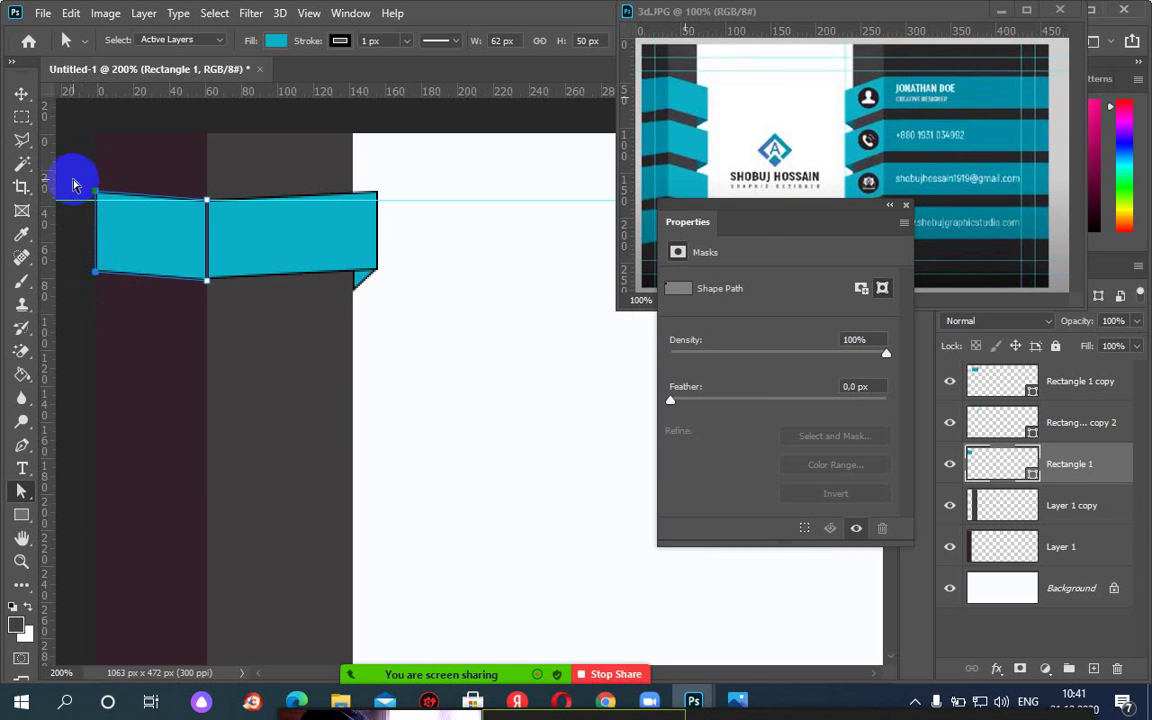
{"action": "left_click_drag", "start_coordinate": [94, 192], "coordinate": [97, 199]}
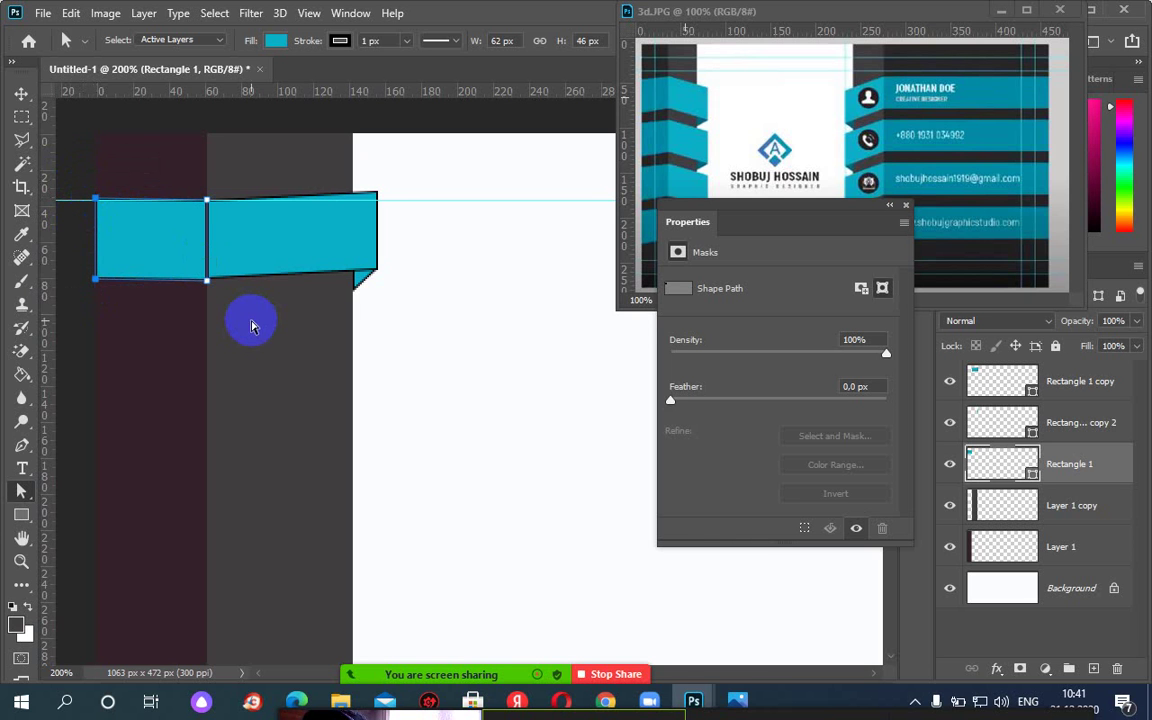
Raise the lower-right corner point of Rectangle 1 slightly to level its bottom edge, making it about 62 by 45 px.
{"action": "left_click", "coordinate": [206, 282]}
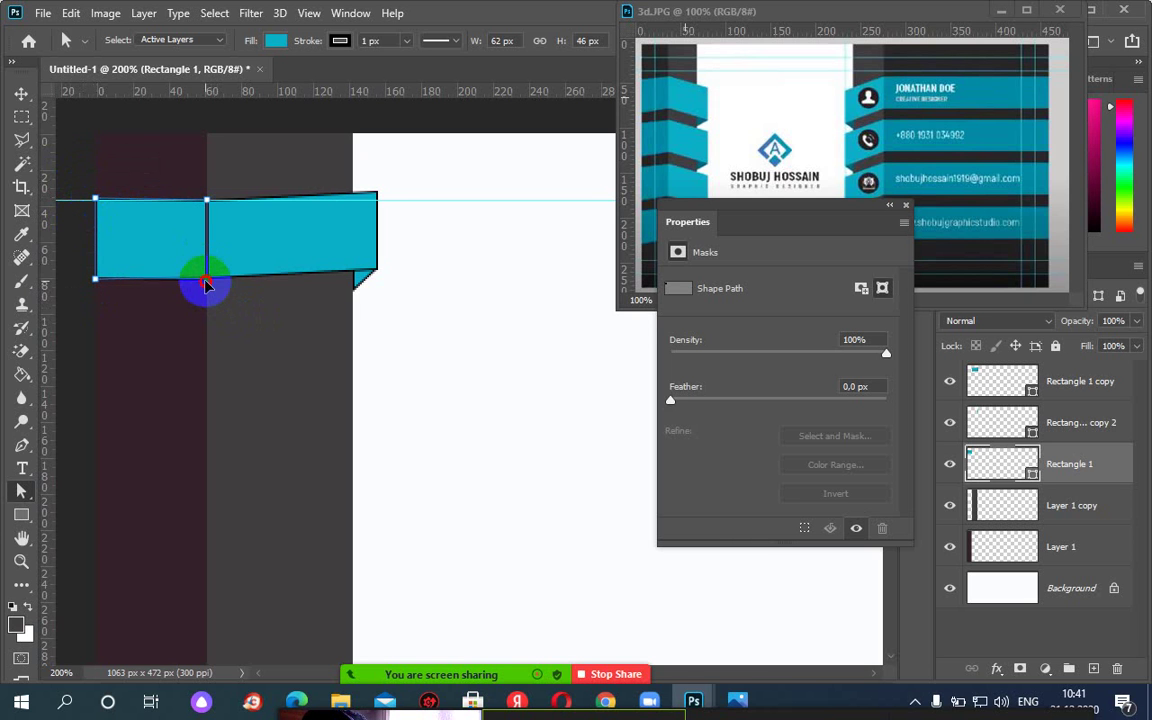
{"action": "left_click_drag", "start_coordinate": [205, 277], "coordinate": [203, 281]}
{"action": "left_click", "coordinate": [449, 322]}
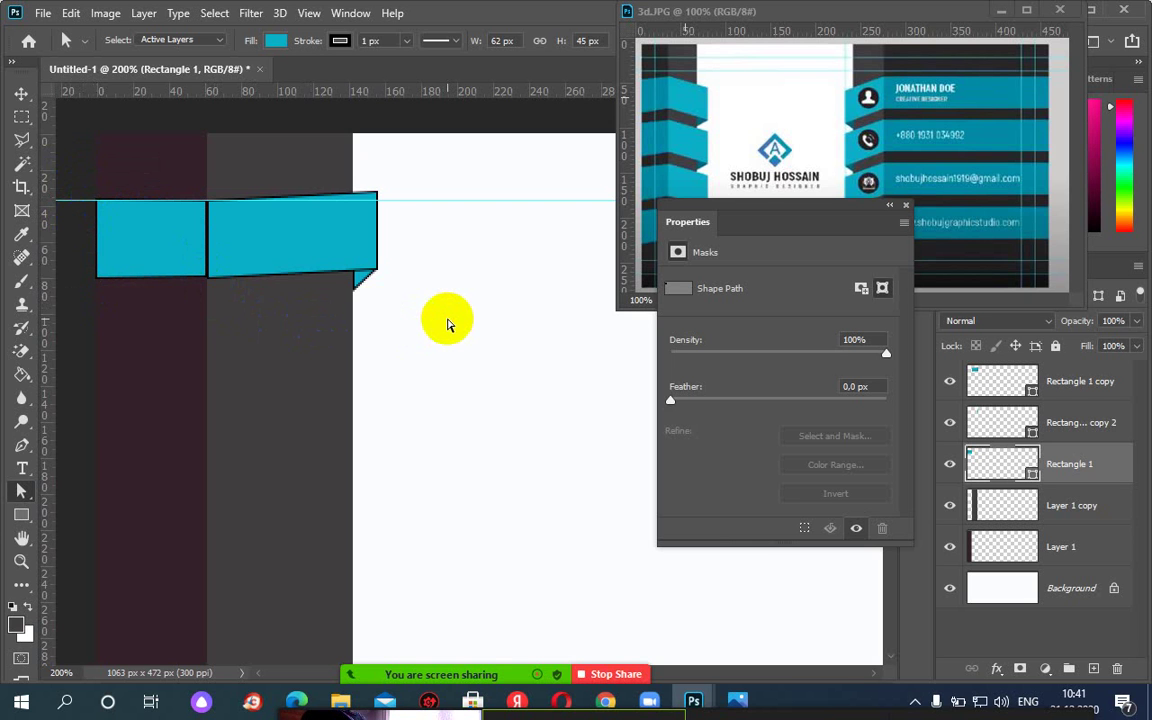
{"action": "left_click", "coordinate": [229, 285]}
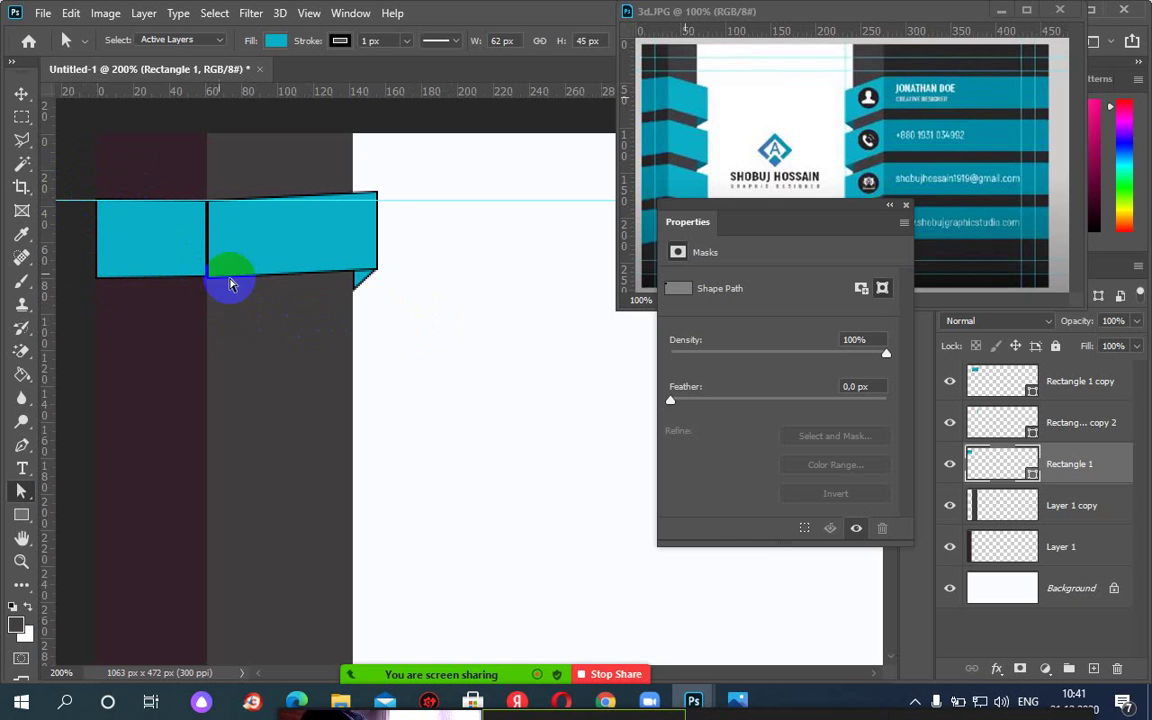
Remove the black stroke from Rectangle 1, the shape over the dark left strip.
{"action": "left_click", "coordinate": [167, 244]}
{"action": "left_click", "coordinate": [437, 309]}
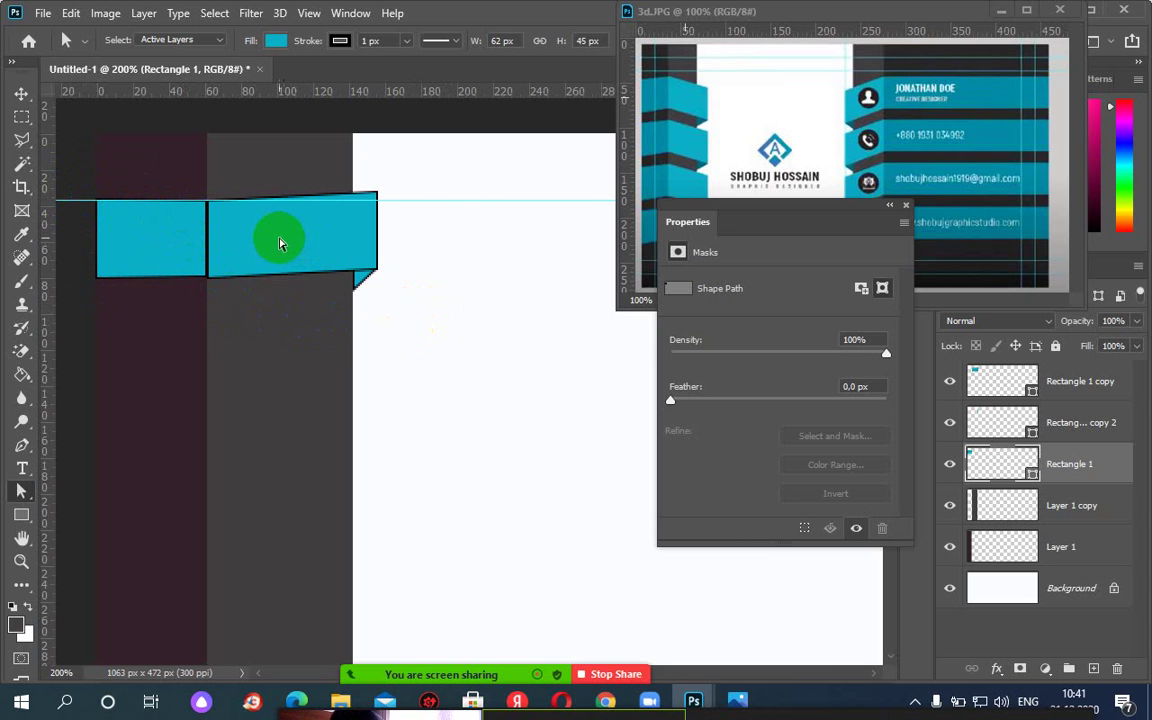
{"action": "left_click", "coordinate": [170, 237]}
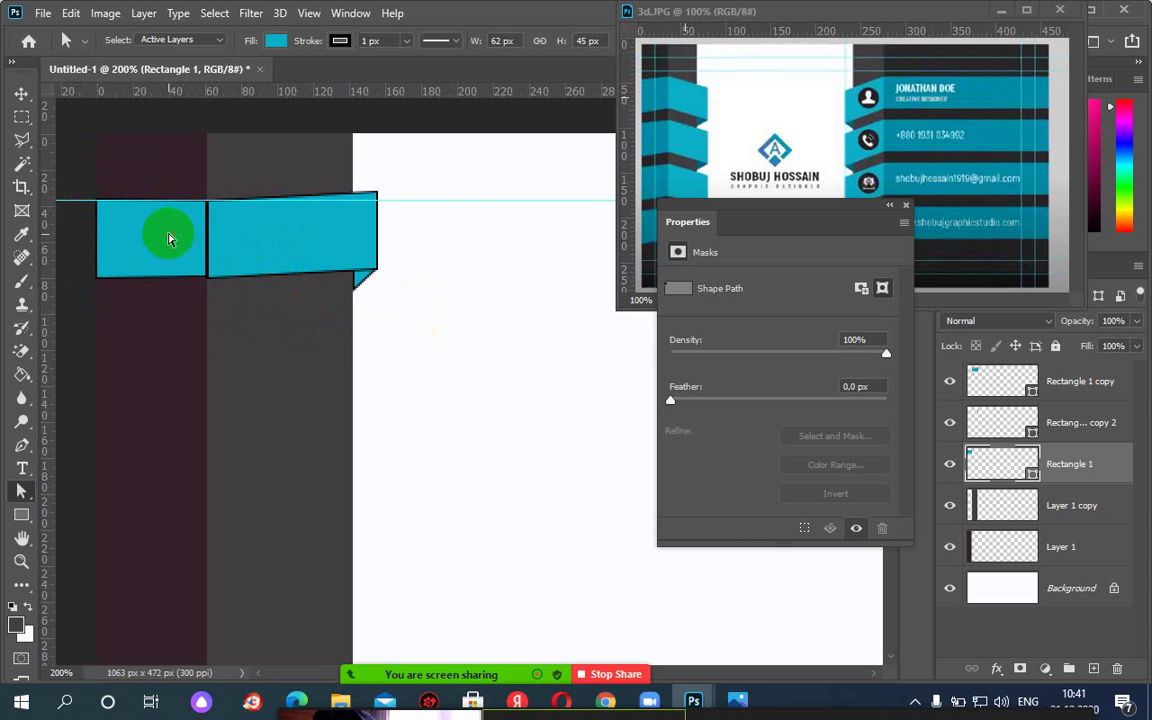
{"action": "left_click", "coordinate": [338, 44]}
{"action": "left_click", "coordinate": [237, 80]}
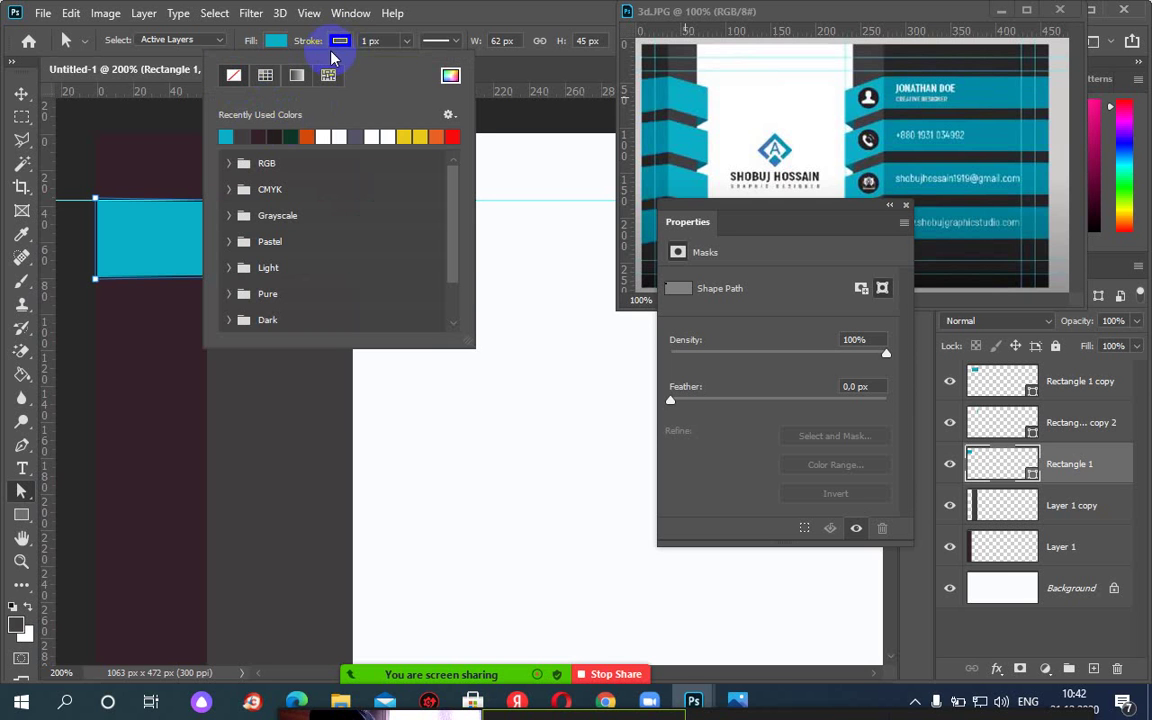
{"action": "left_click", "coordinate": [490, 17]}
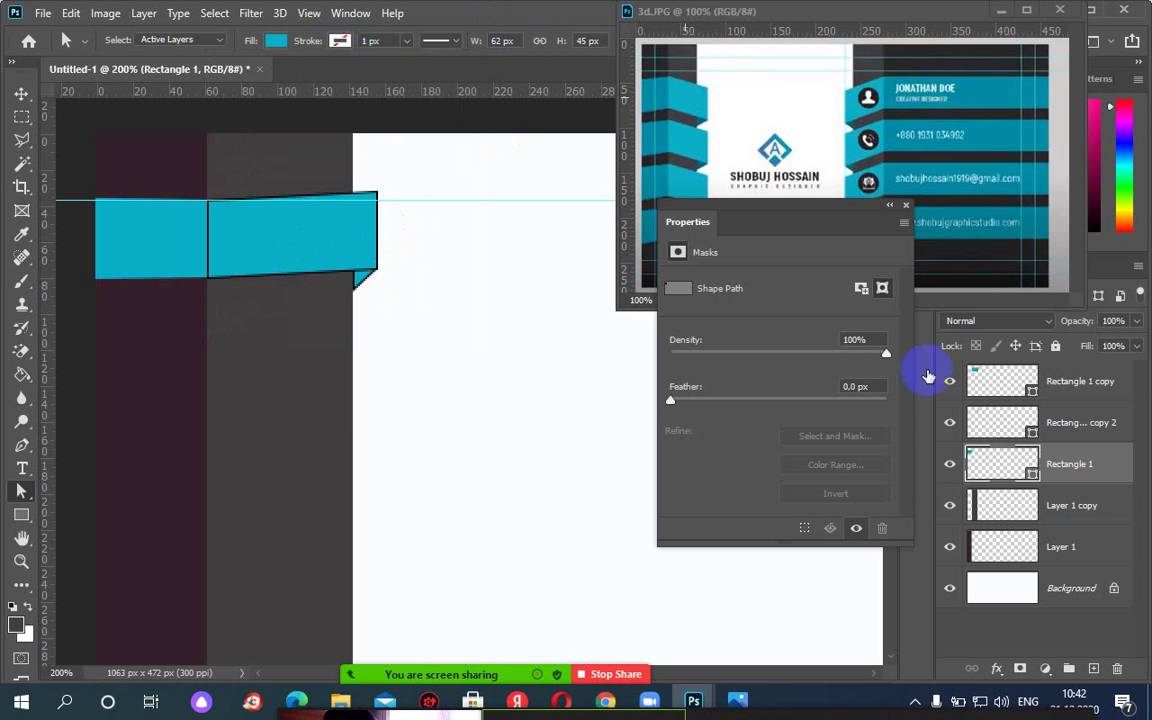
Remove the stroke from Rectangle 1 copy 2, the narrow fold shape at the ribbon's right end.
{"action": "left_click", "coordinate": [1021, 424]}
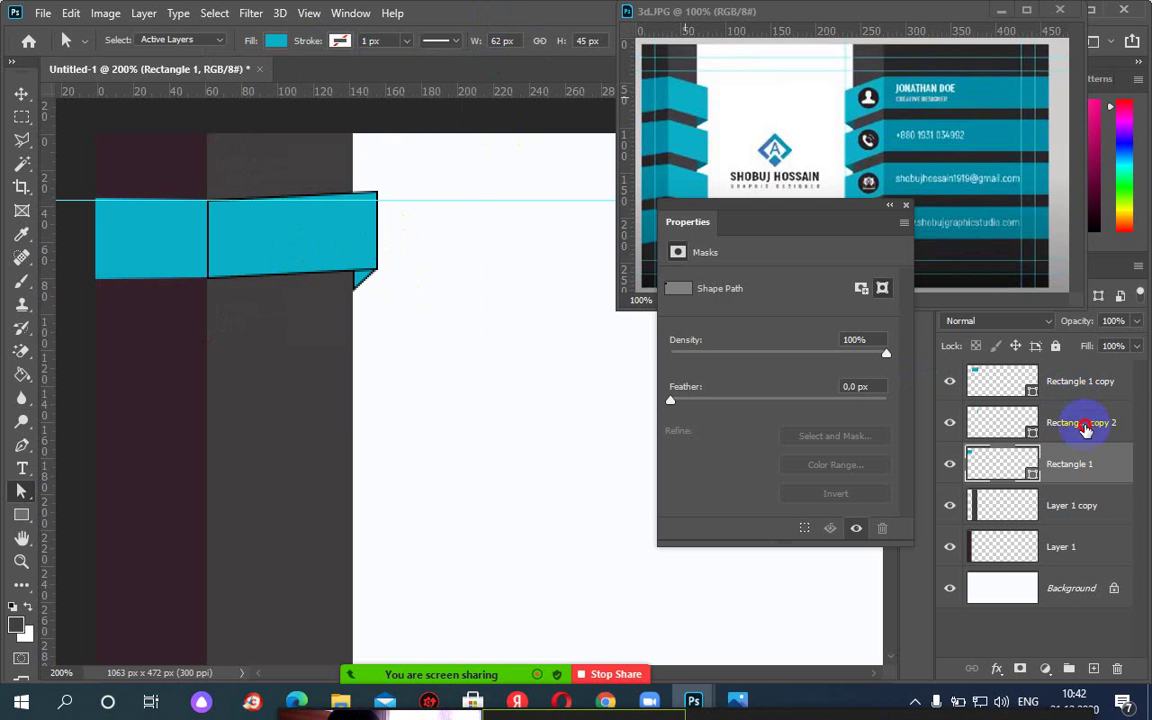
{"action": "left_click", "coordinate": [339, 40]}
{"action": "left_click", "coordinate": [236, 77]}
{"action": "left_click", "coordinate": [507, 307]}
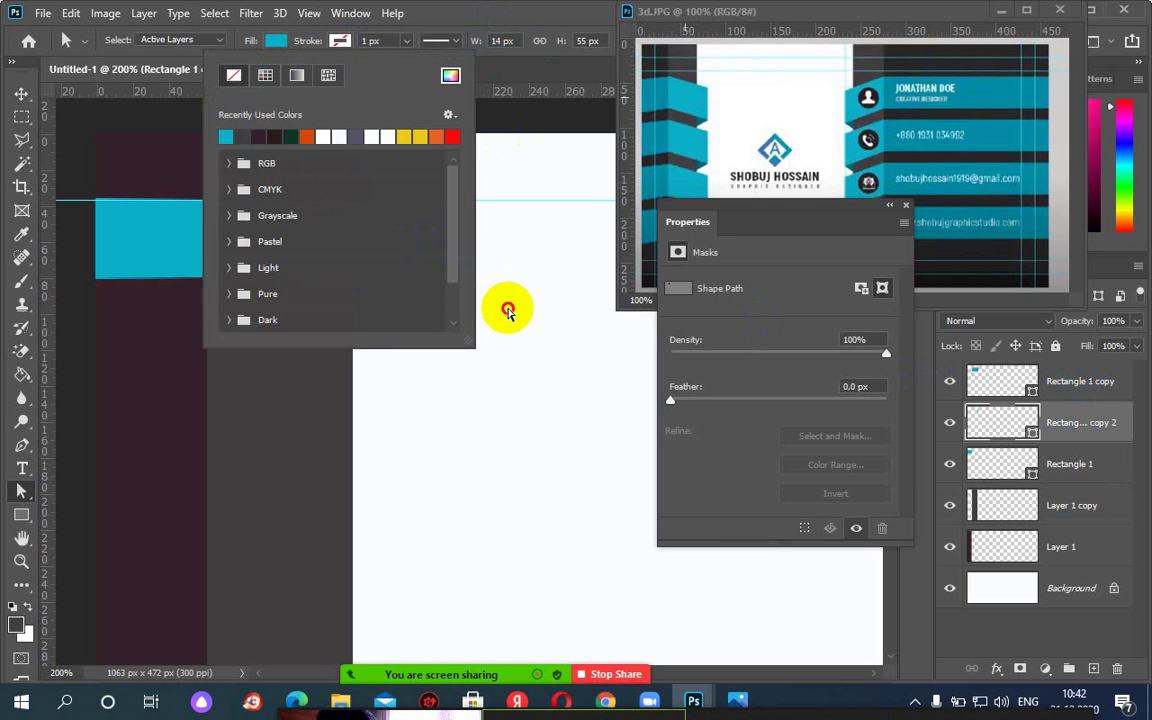
{"action": "left_click", "coordinate": [367, 278]}
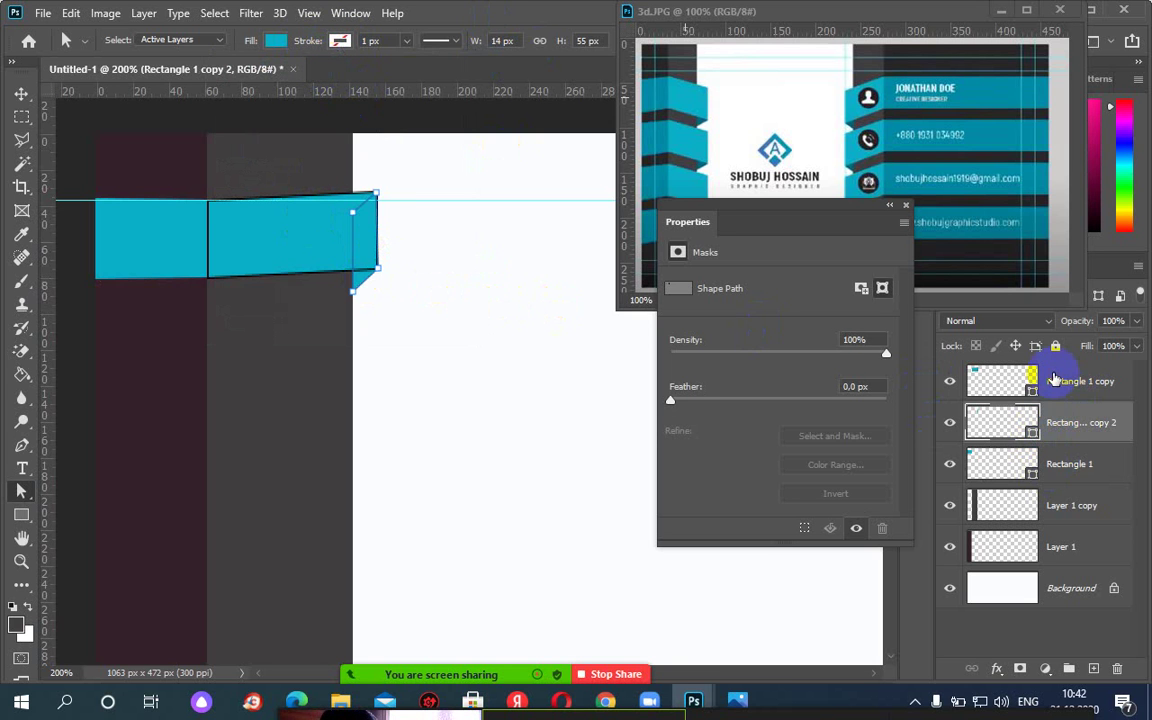
Remove the stroke from Rectangle 1 copy, the slanted shape over the grey strip.
{"action": "left_click", "coordinate": [1055, 380]}
{"action": "left_click", "coordinate": [338, 44]}
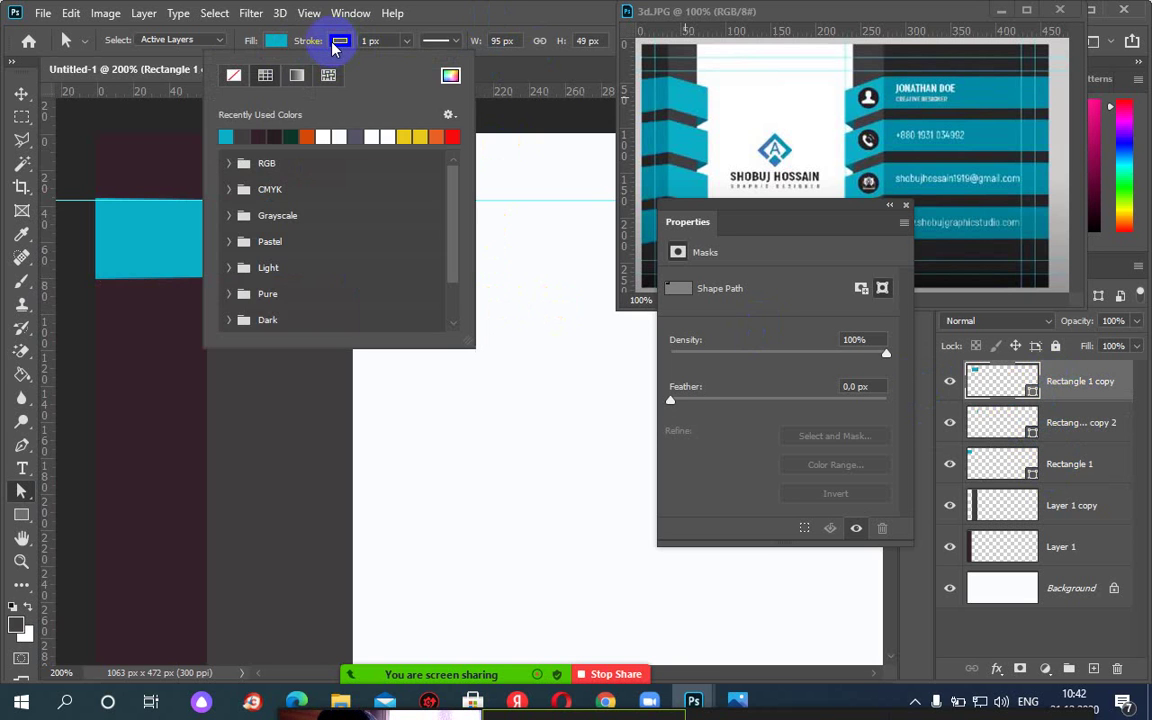
{"action": "left_click", "coordinate": [238, 88]}
{"action": "left_click", "coordinate": [540, 346]}
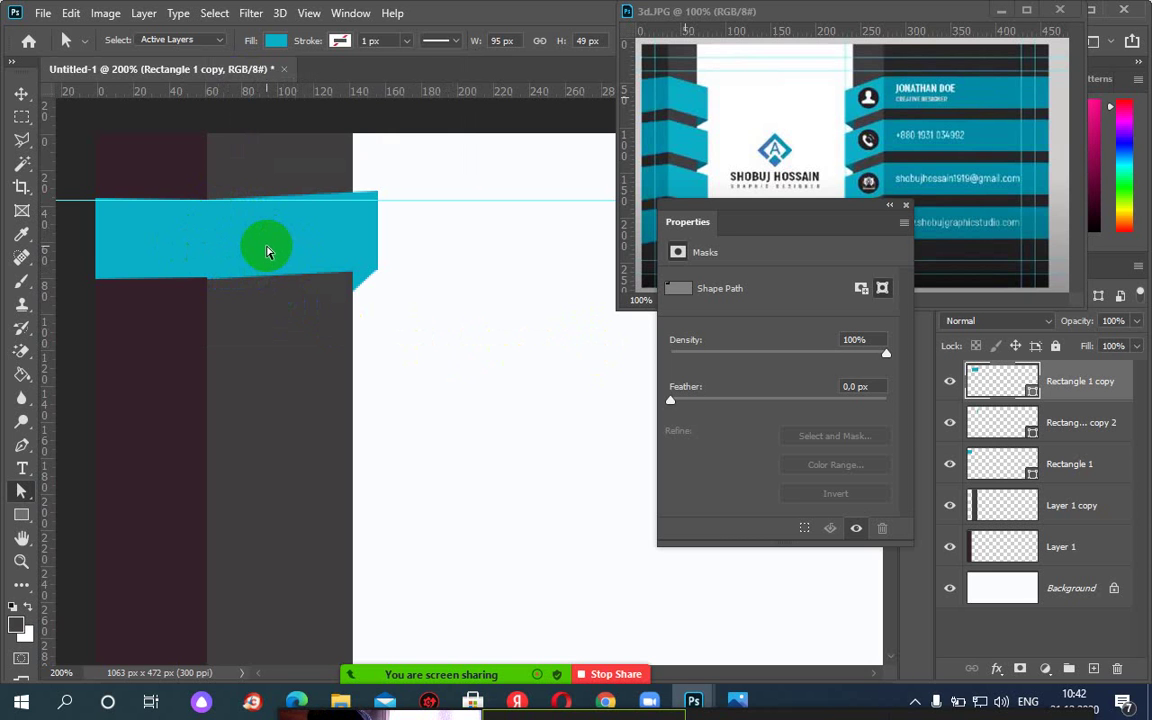
Fill Rectangle 1 with the darker blue 038aa8 sampled from the left part of the reference card's ribbon.
{"action": "left_click", "coordinate": [950, 383]}
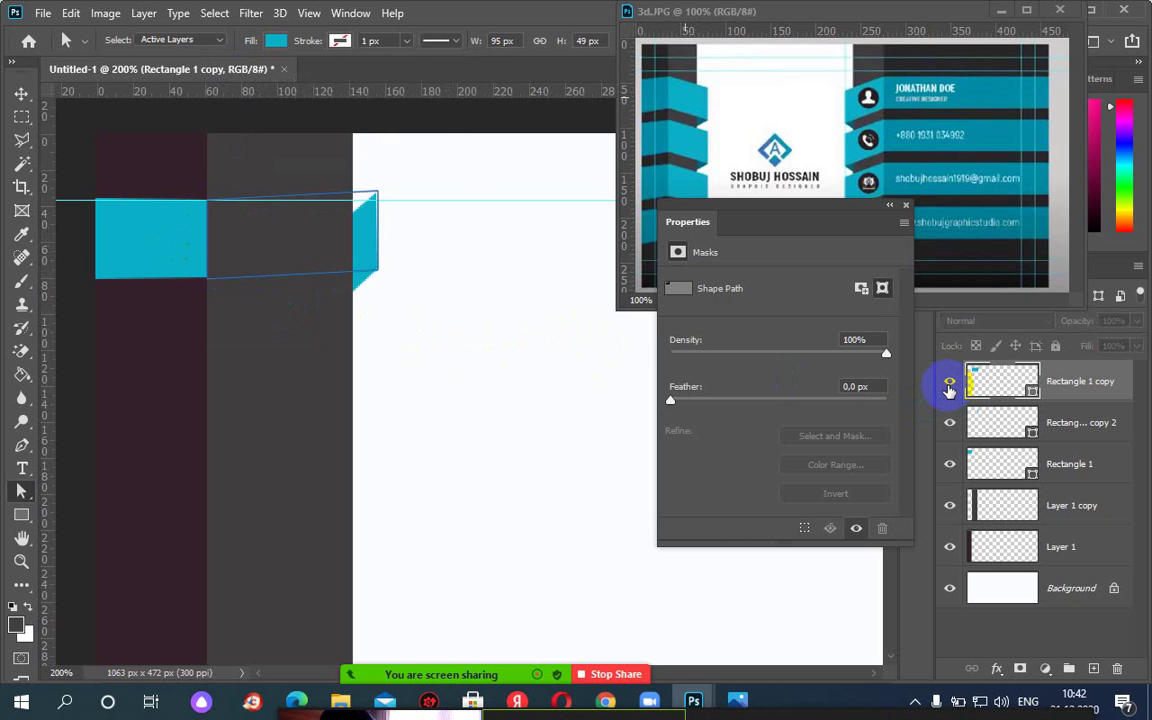
{"action": "left_click", "coordinate": [950, 383]}
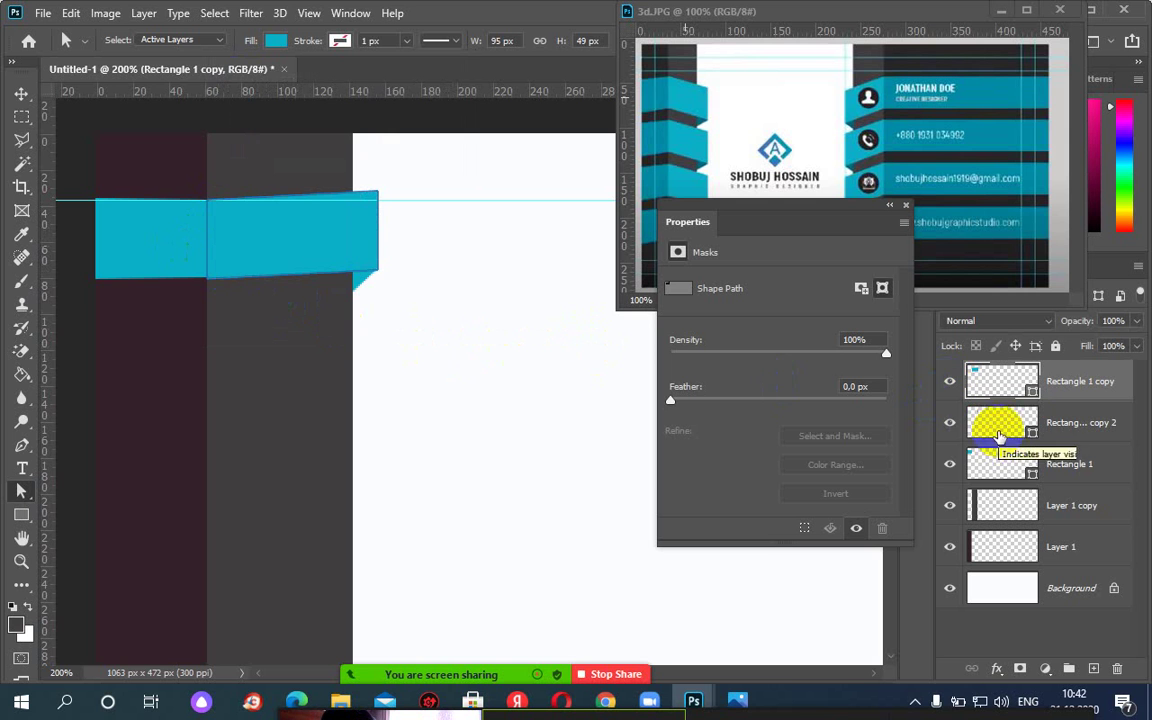
{"action": "left_click", "coordinate": [951, 471]}
{"action": "left_click", "coordinate": [951, 471]}
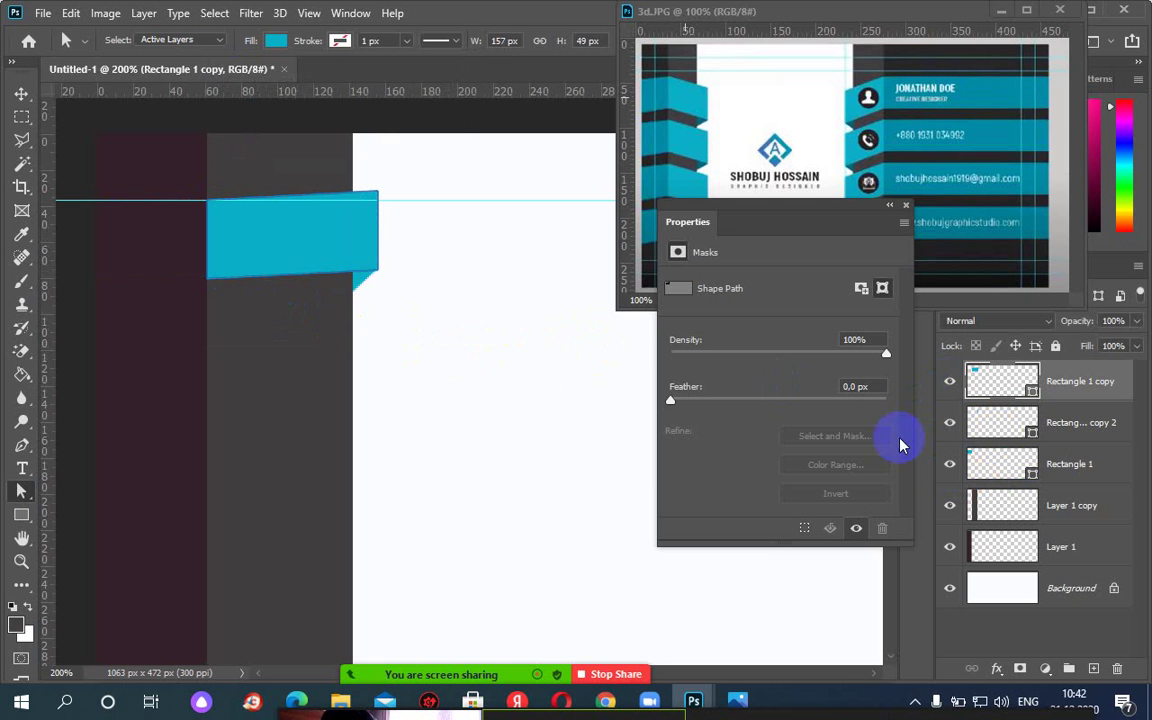
{"action": "left_click", "coordinate": [655, 137]}
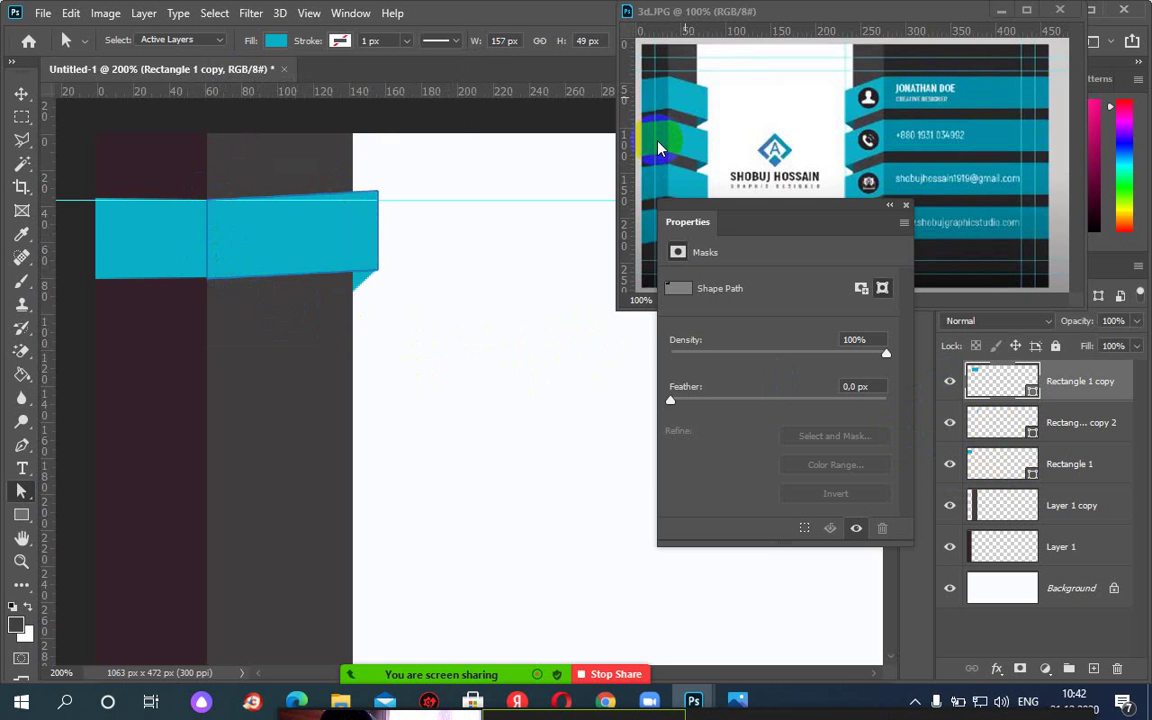
{"action": "left_click", "coordinate": [1066, 467]}
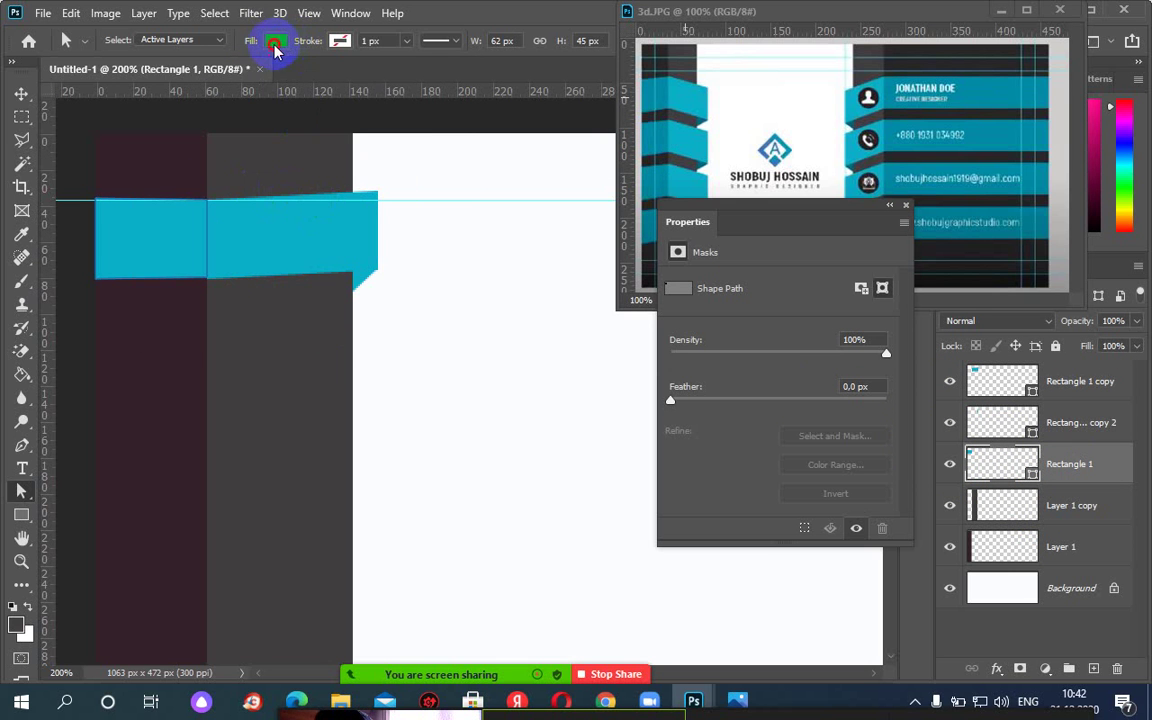
{"action": "left_click", "coordinate": [275, 45]}
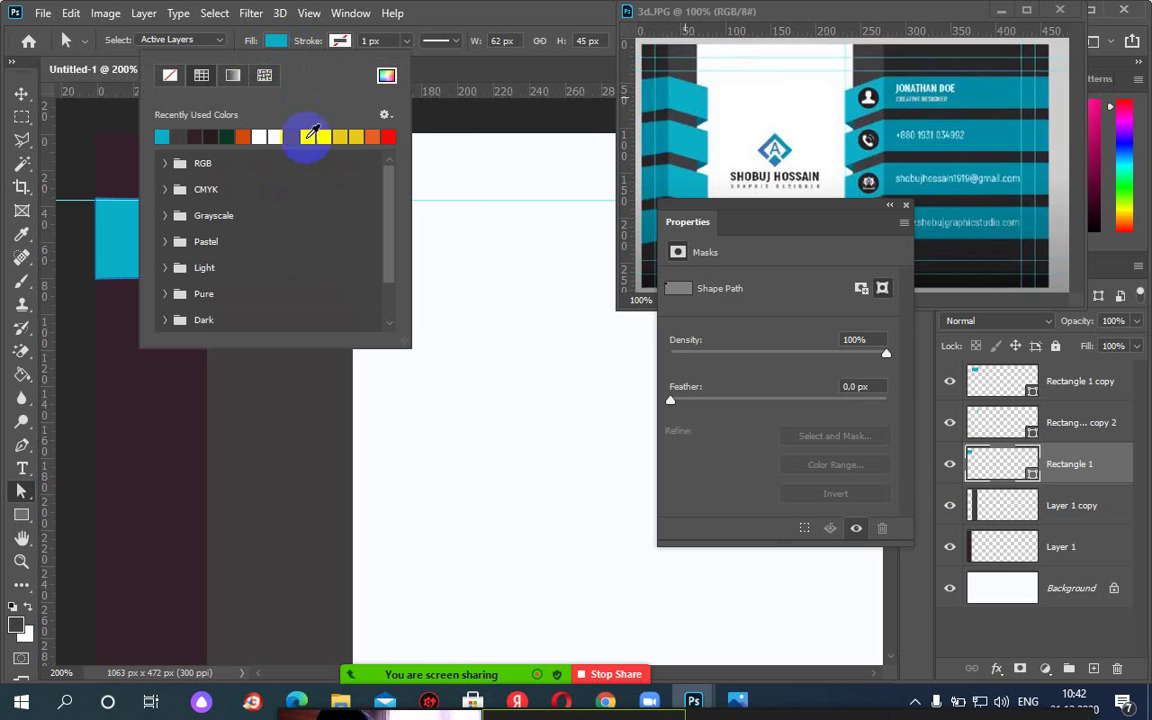
{"action": "left_click", "coordinate": [387, 78]}
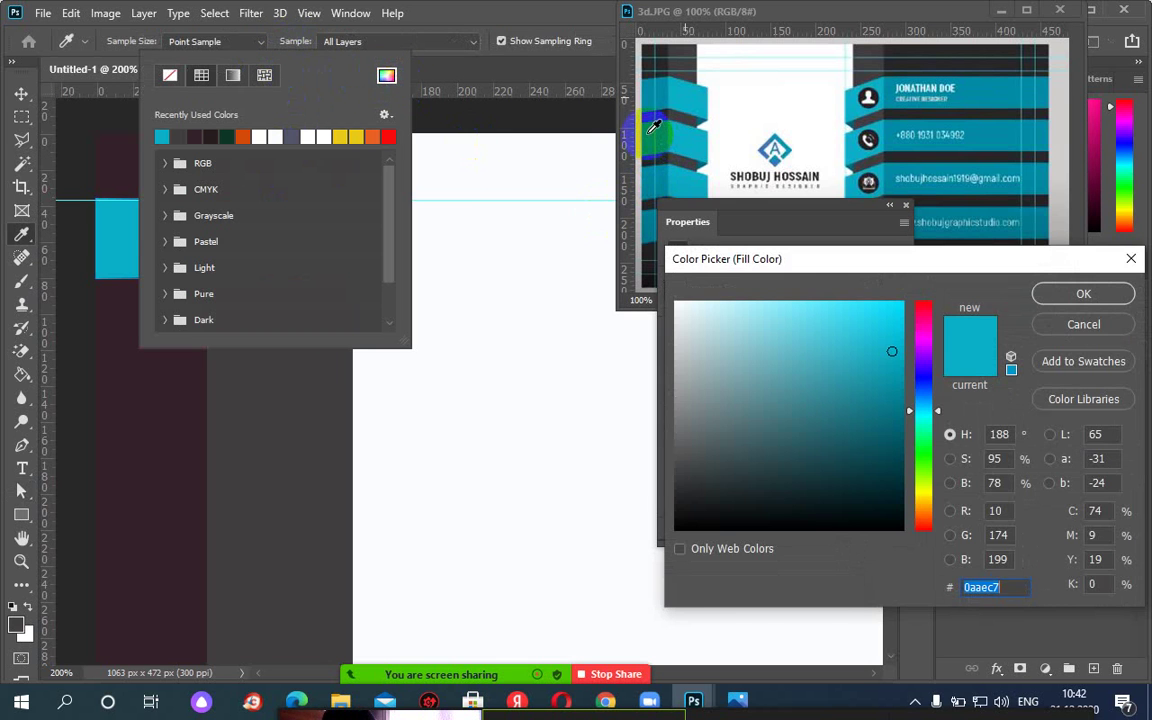
{"action": "left_click", "coordinate": [653, 125]}
{"action": "left_click", "coordinate": [1060, 294]}
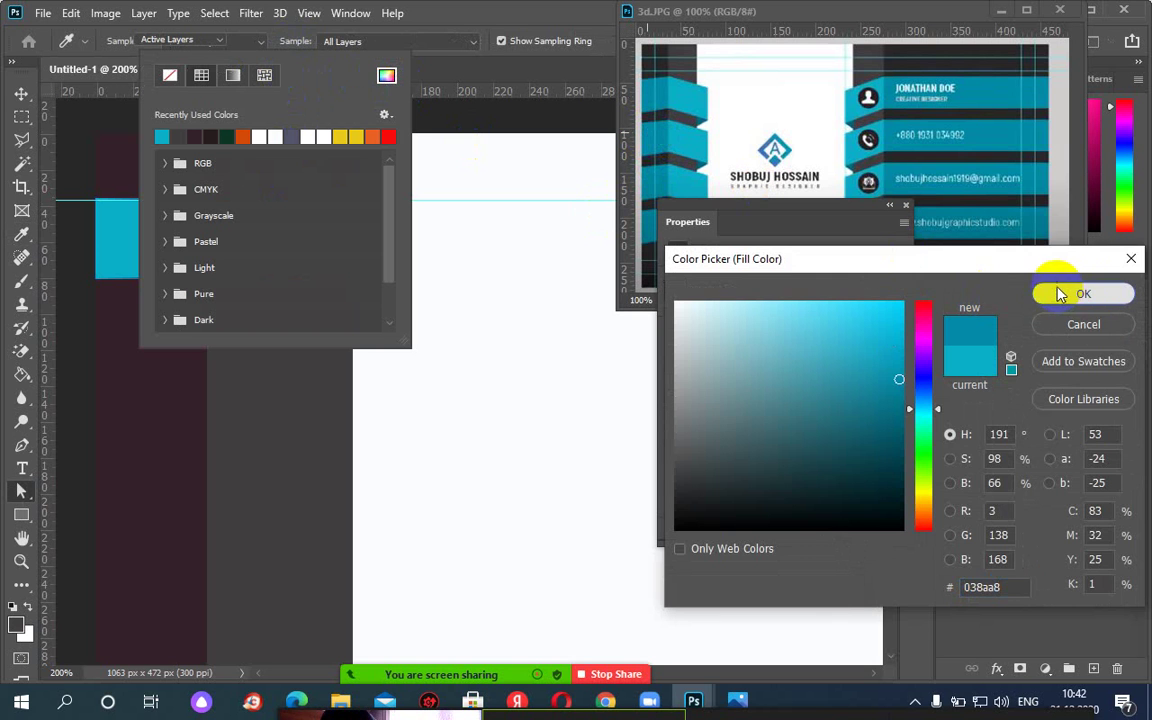
{"action": "left_click", "coordinate": [276, 41]}
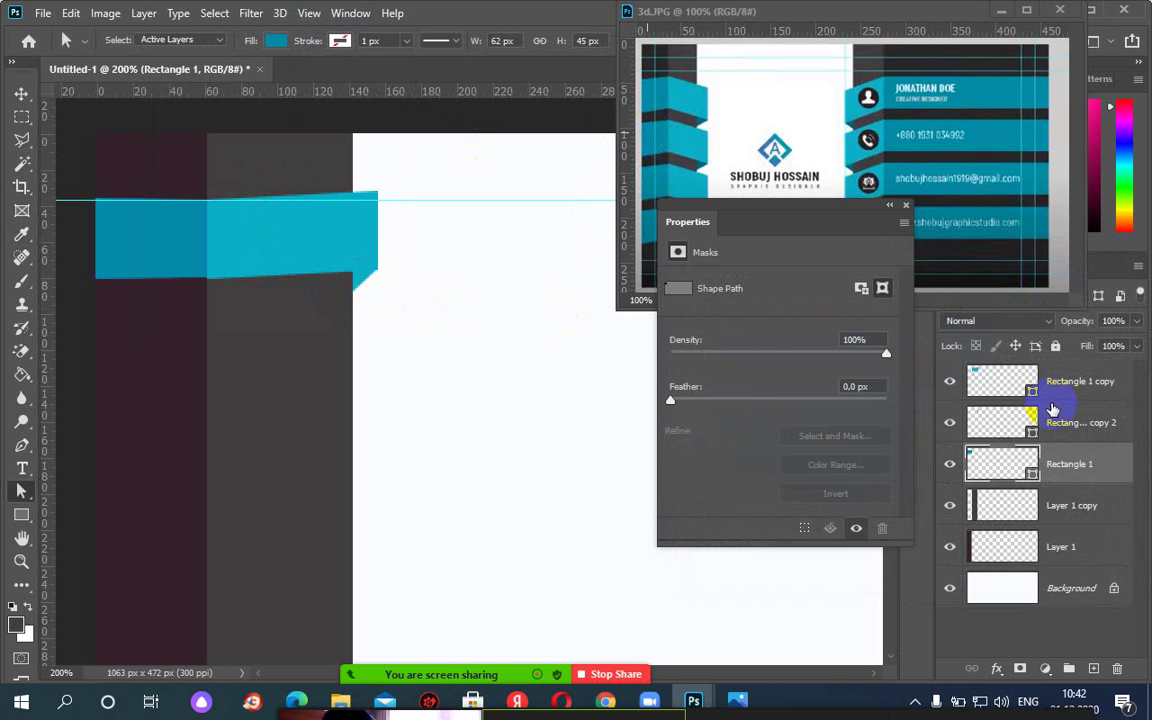
Fill the fold shape Rectangle 1 copy 2 with the dark teal 066579 sampled from the ribbon fold in the reference card.
{"action": "left_click", "coordinate": [951, 384]}
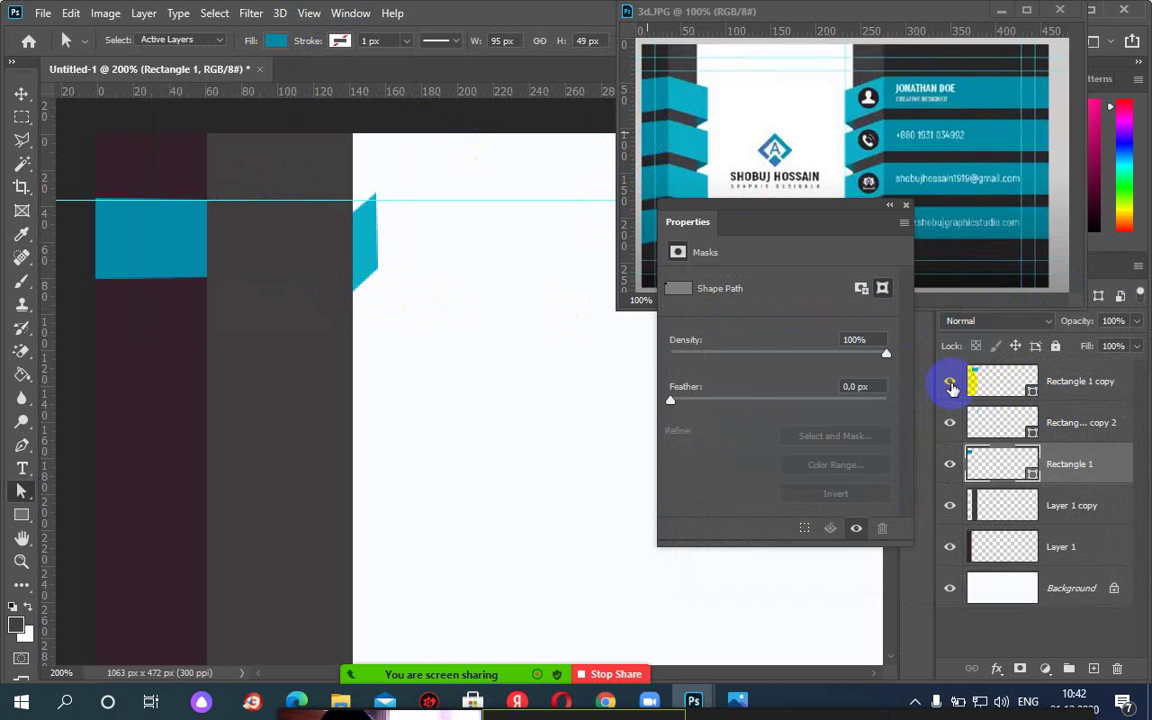
{"action": "left_click", "coordinate": [951, 384]}
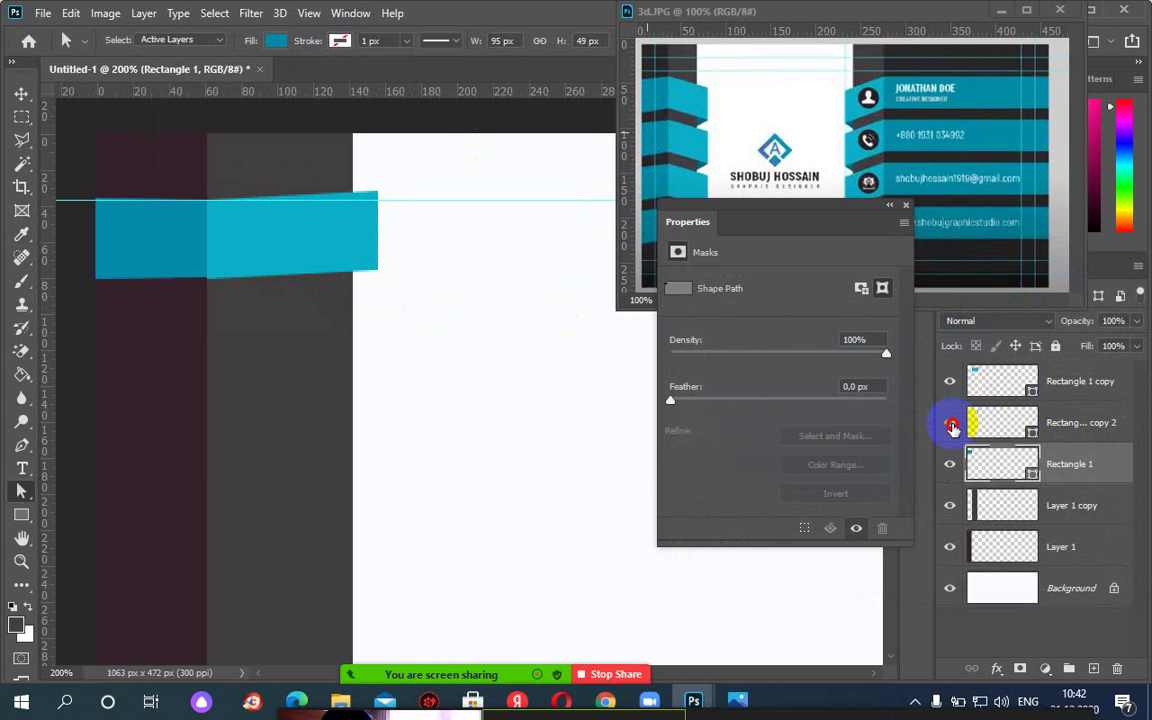
{"action": "left_click", "coordinate": [951, 425]}
{"action": "left_click", "coordinate": [1095, 422]}
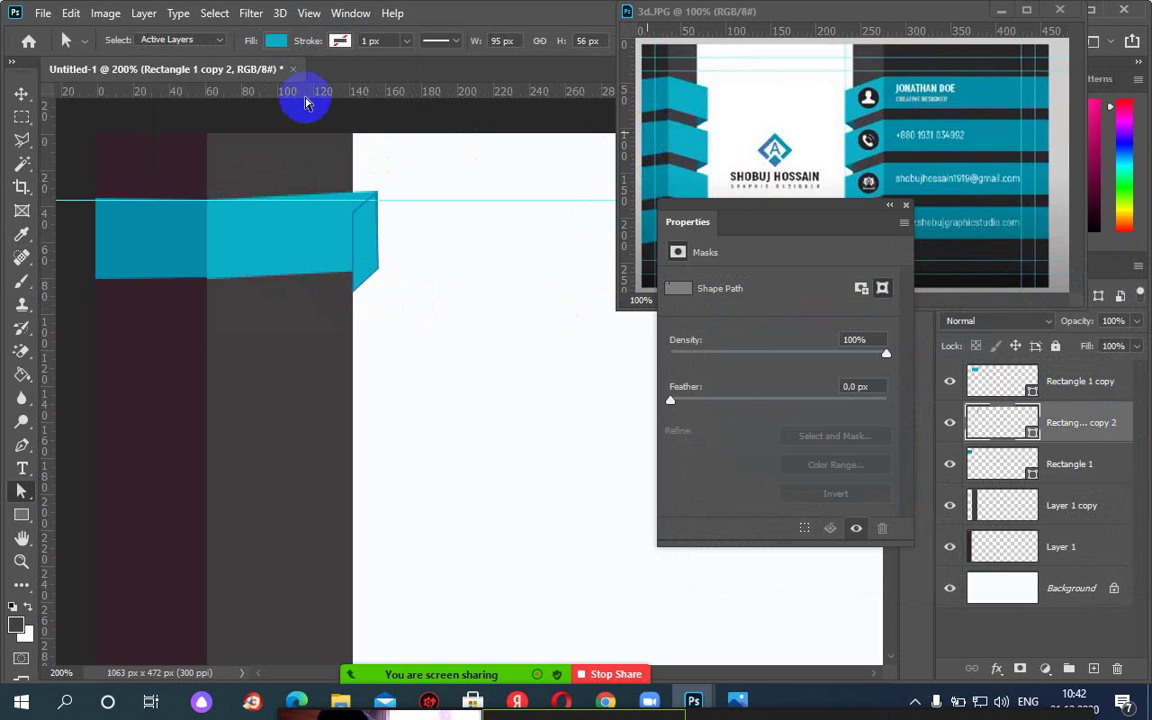
{"action": "left_click", "coordinate": [276, 41]}
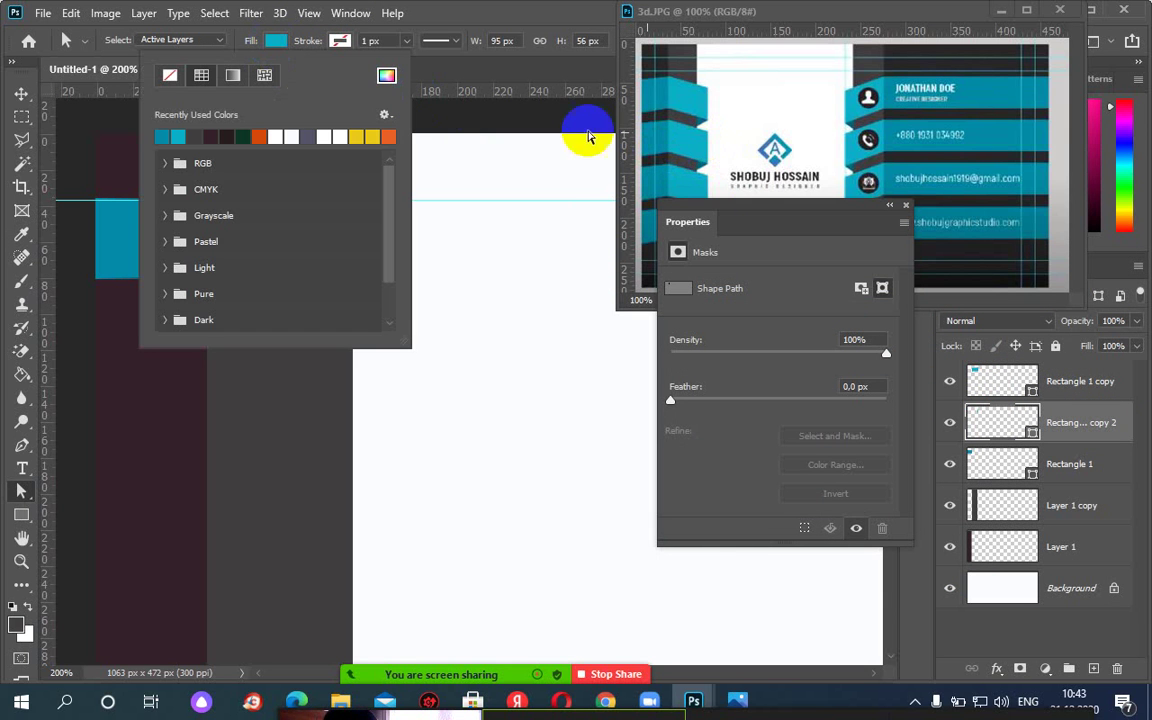
{"action": "left_click", "coordinate": [387, 75]}
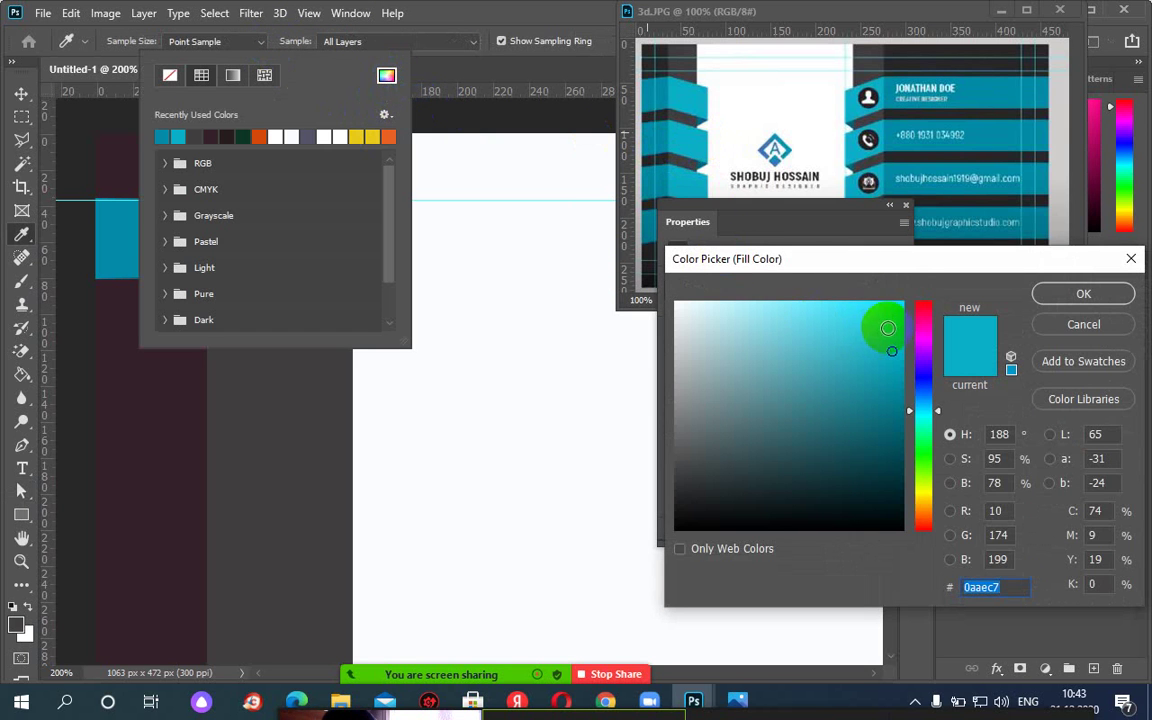
{"action": "left_click", "coordinate": [700, 118]}
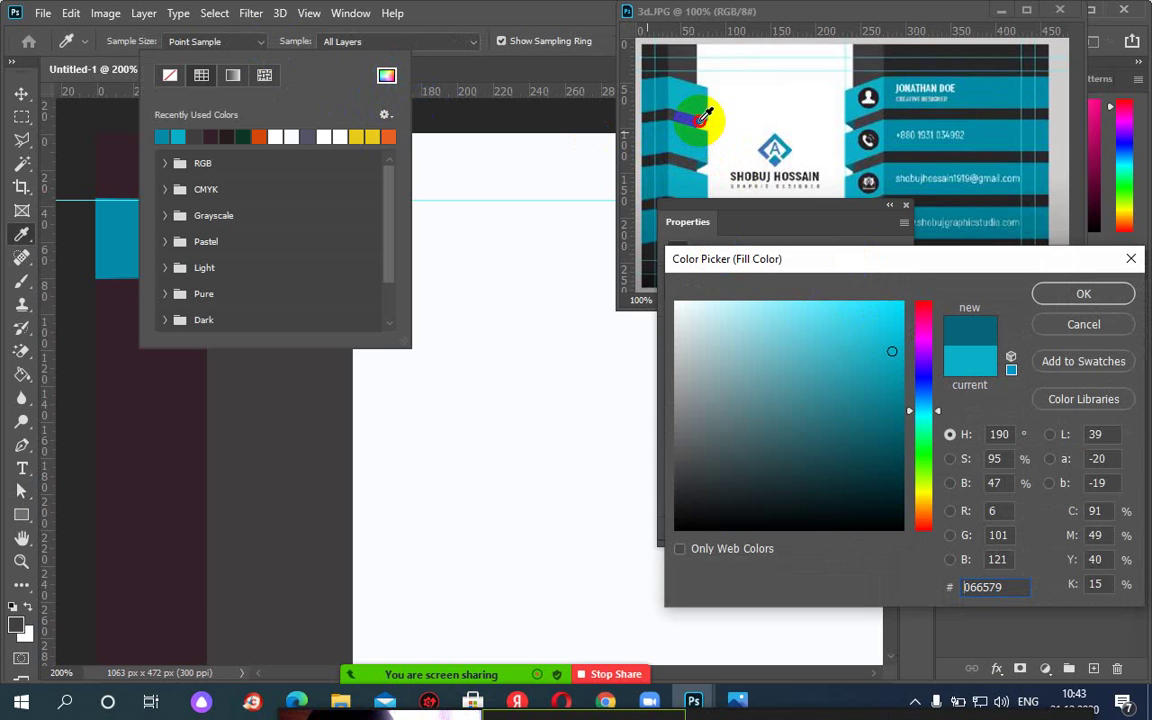
{"action": "key", "text": "Return"}
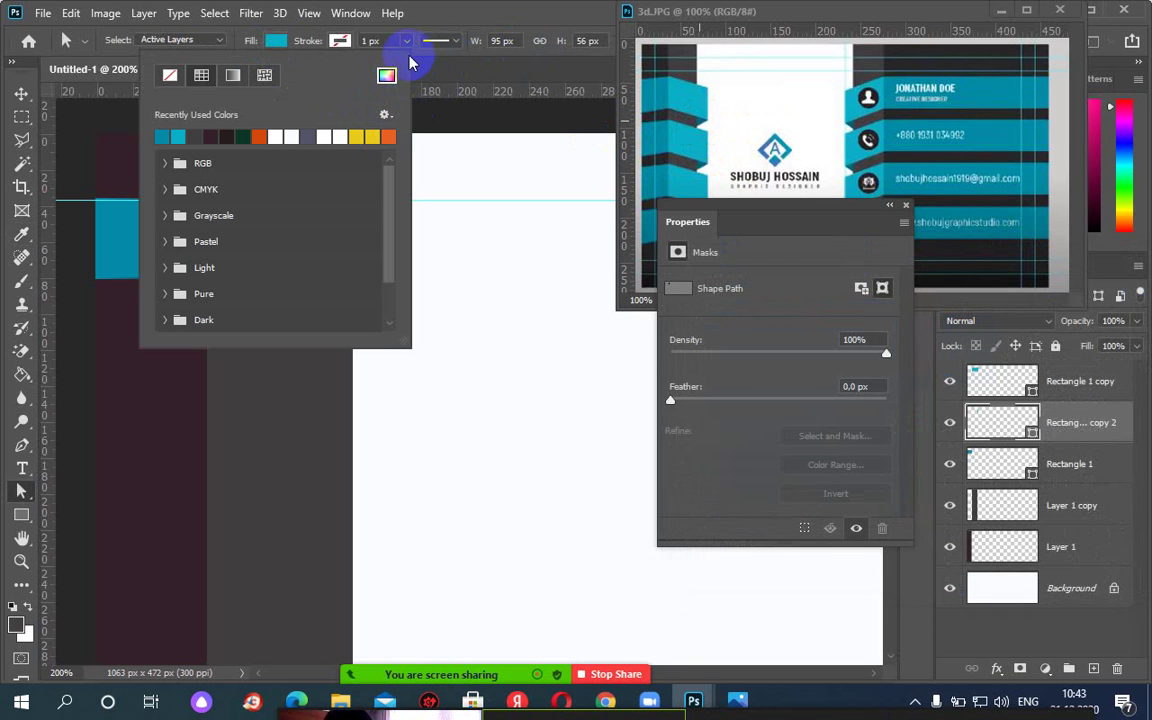
{"action": "left_click", "coordinate": [284, 42]}
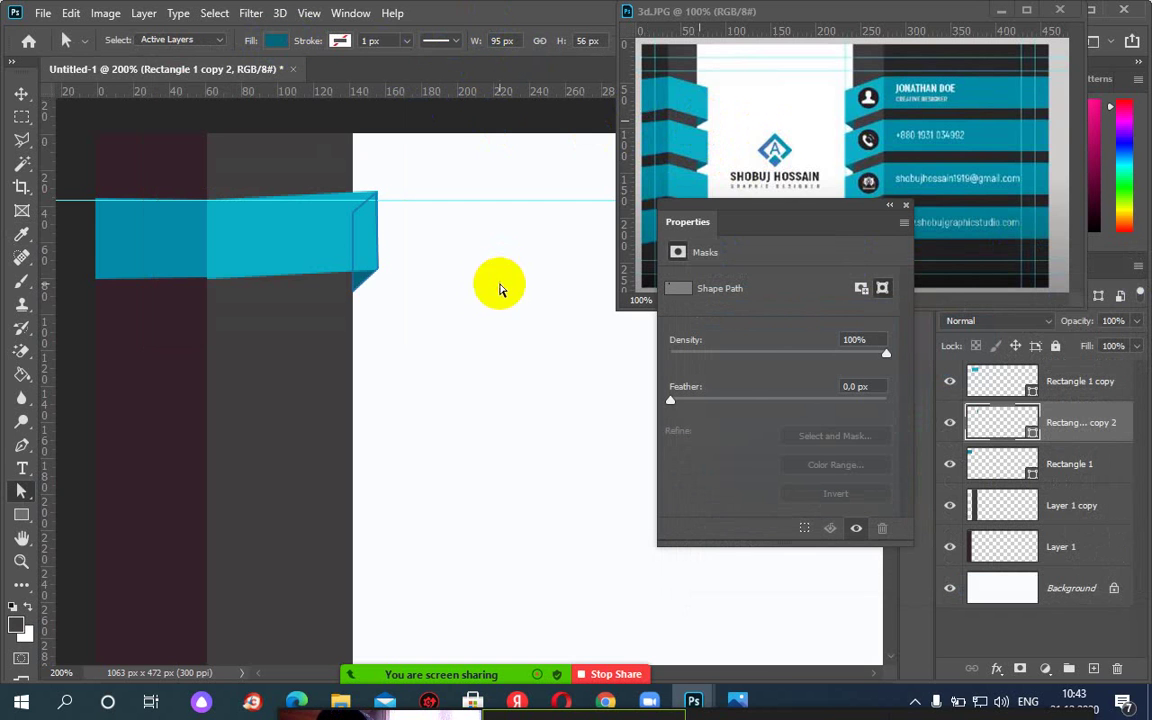
{"action": "left_click", "coordinate": [272, 352]}
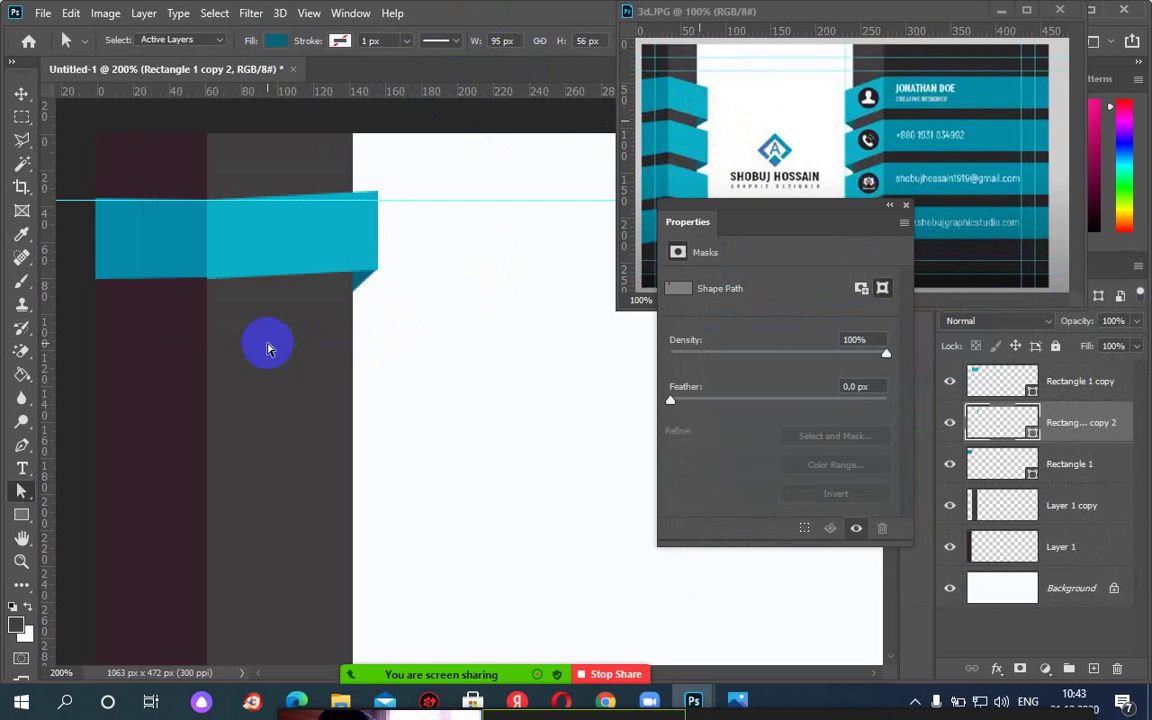
Hide and show the ribbon and strip layers one at a time to identify which shape each contains.
{"action": "left_click", "coordinate": [234, 237]}
{"action": "left_click", "coordinate": [949, 428]}
{"action": "left_click", "coordinate": [949, 428]}
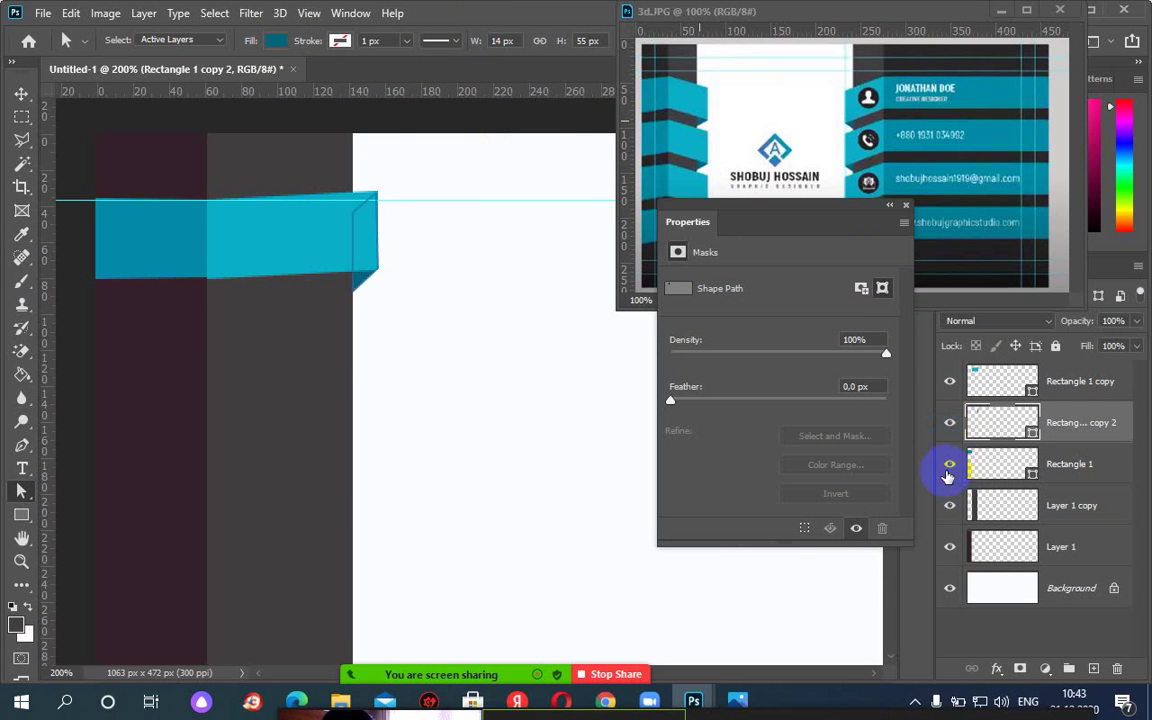
{"action": "left_click", "coordinate": [949, 468]}
{"action": "left_click", "coordinate": [948, 468]}
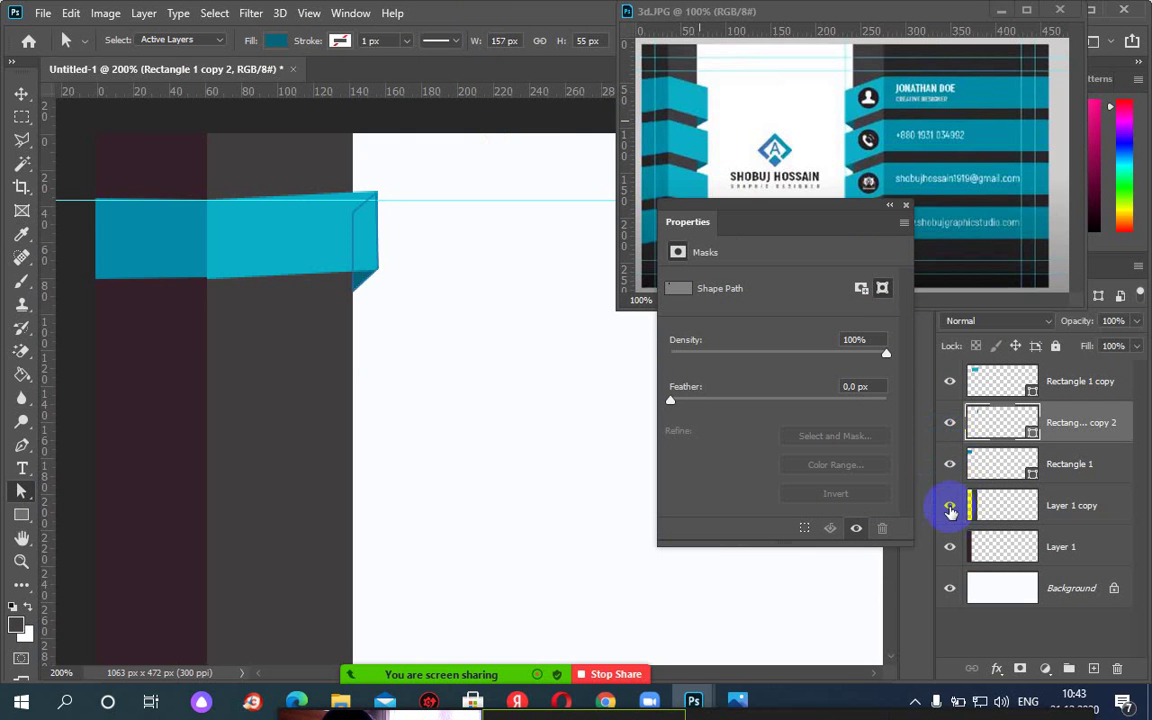
{"action": "left_click", "coordinate": [950, 507]}
{"action": "left_click", "coordinate": [950, 509]}
{"action": "left_click", "coordinate": [949, 382]}
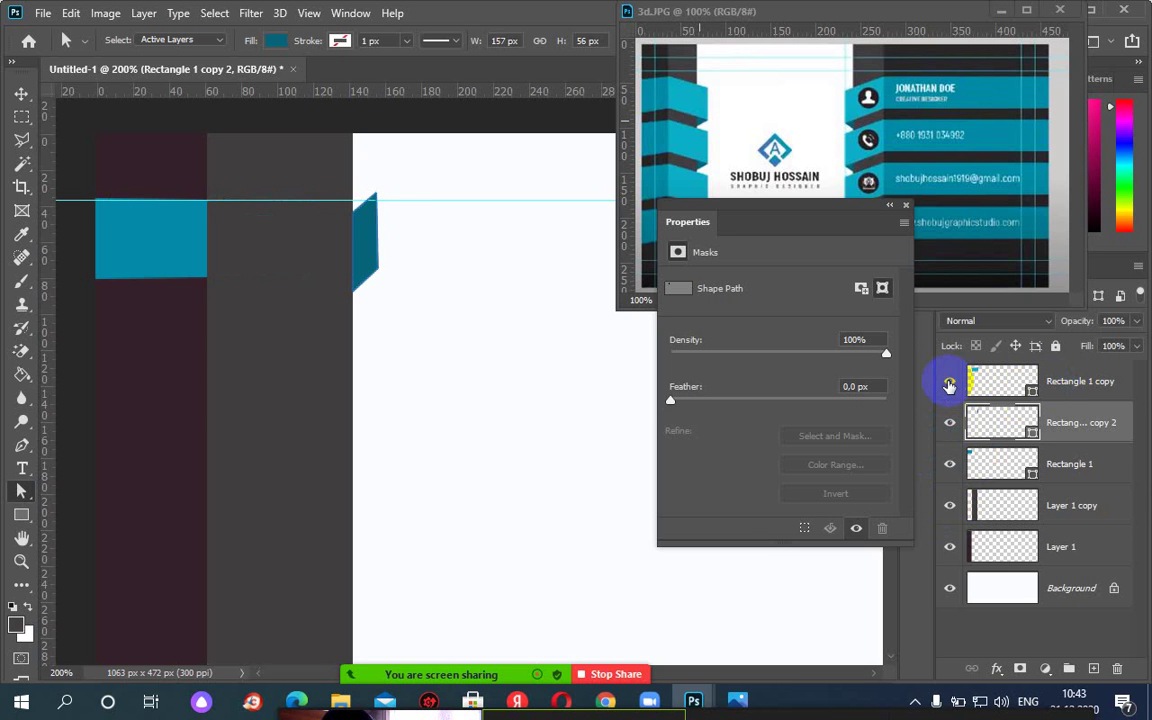
{"action": "left_click", "coordinate": [949, 384]}
Raise the lower-left corner of Rectangle 1 copy slightly so its bottom edge meets the darker ribbon section.
{"action": "left_click", "coordinate": [1000, 381]}
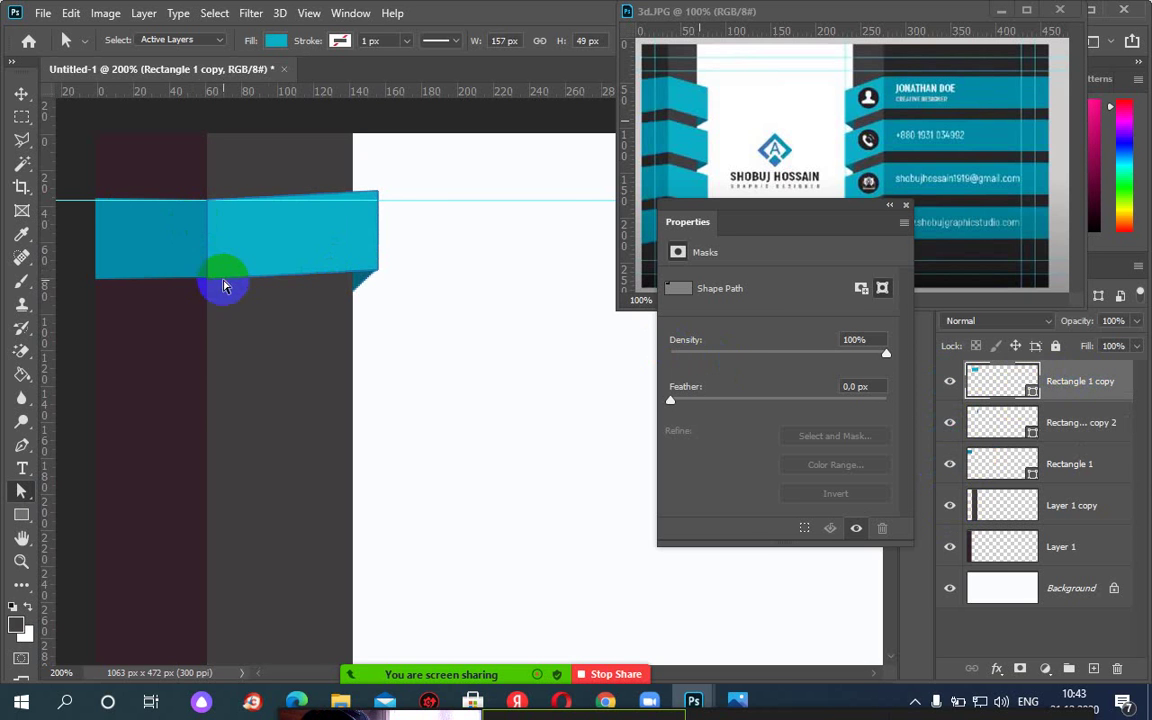
{"action": "left_click", "coordinate": [297, 246]}
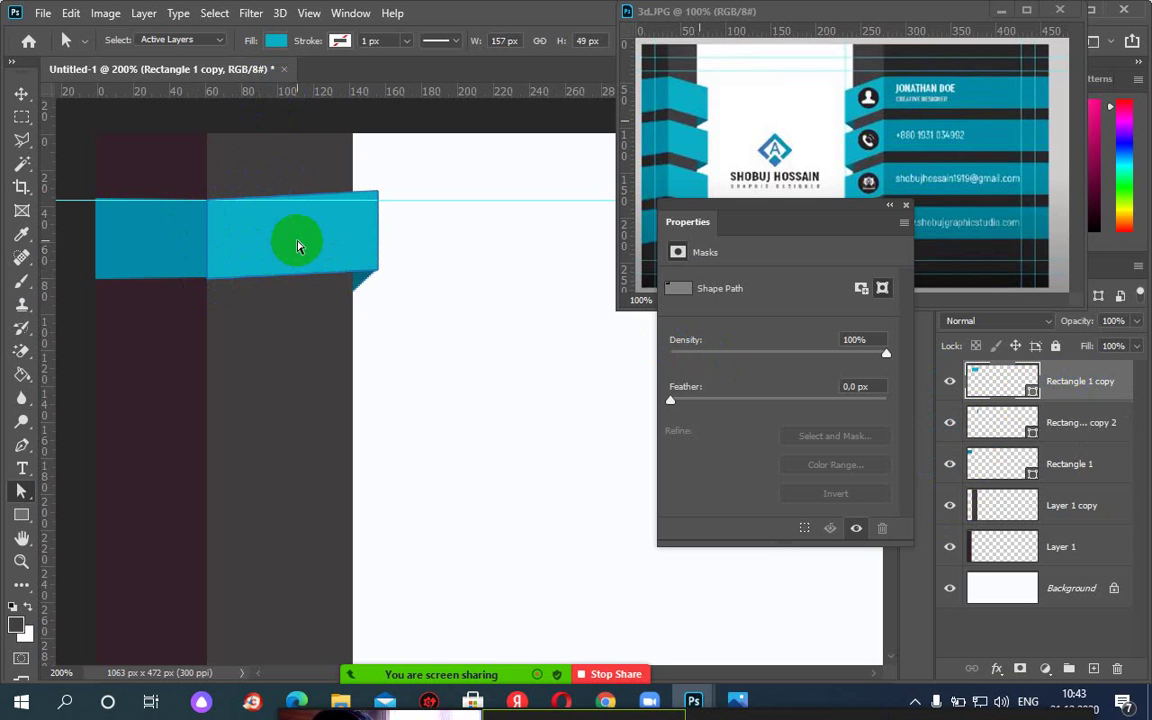
{"action": "key", "text": "ctrl+plus"}
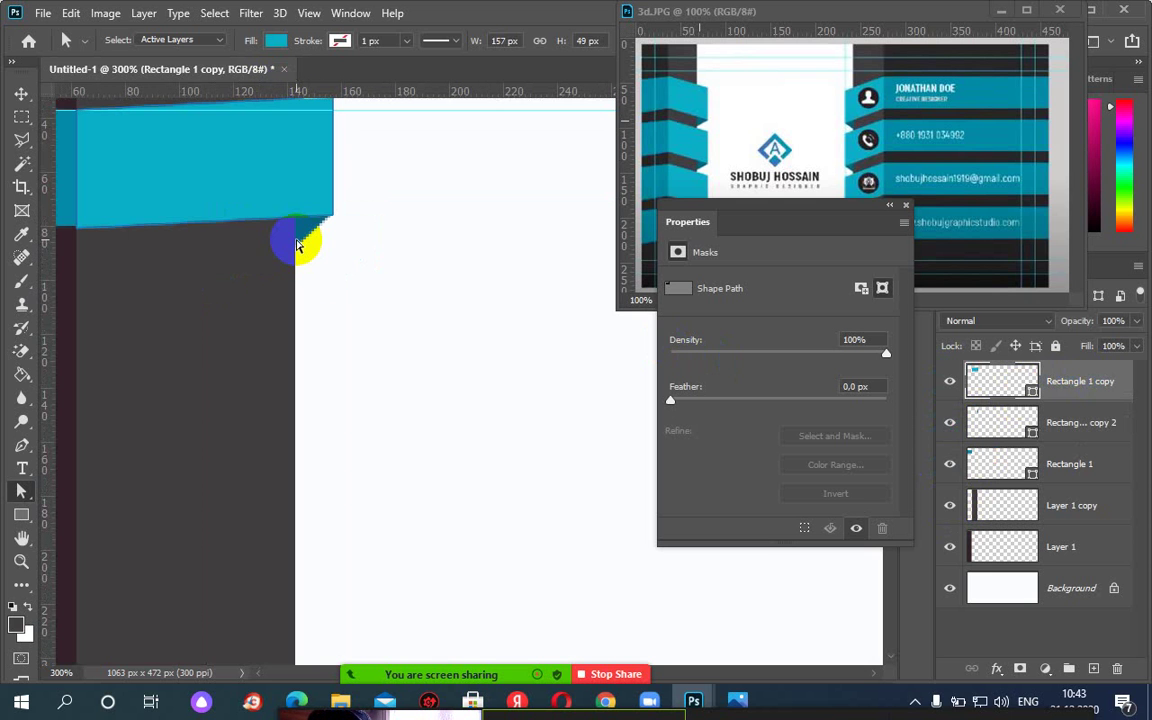
{"action": "left_click_drag", "start_coordinate": [414, 327], "coordinate": [568, 419]}
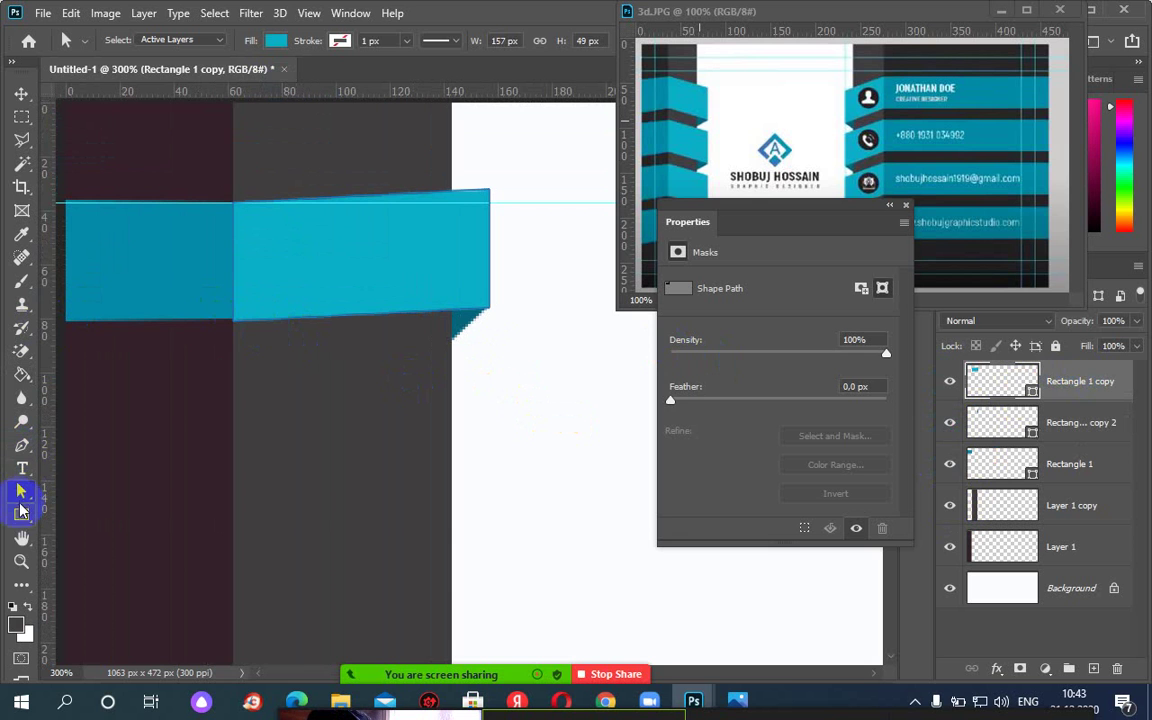
{"action": "left_click", "coordinate": [233, 321]}
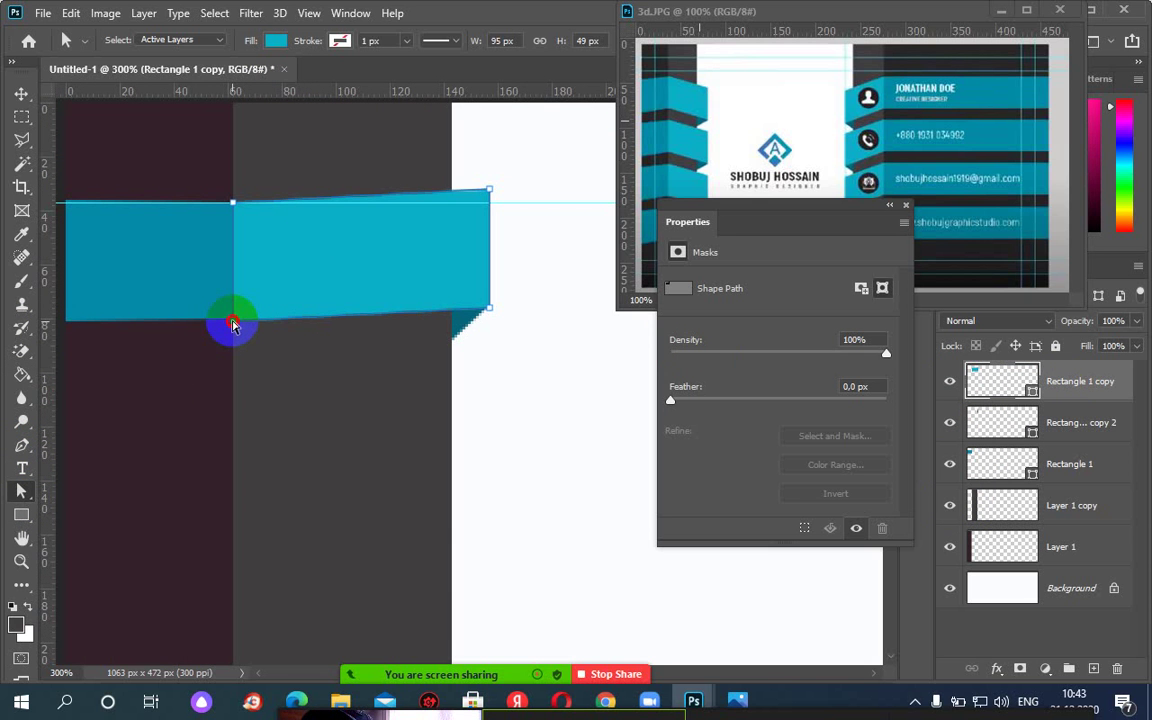
{"action": "left_click_drag", "start_coordinate": [233, 321], "coordinate": [233, 318]}
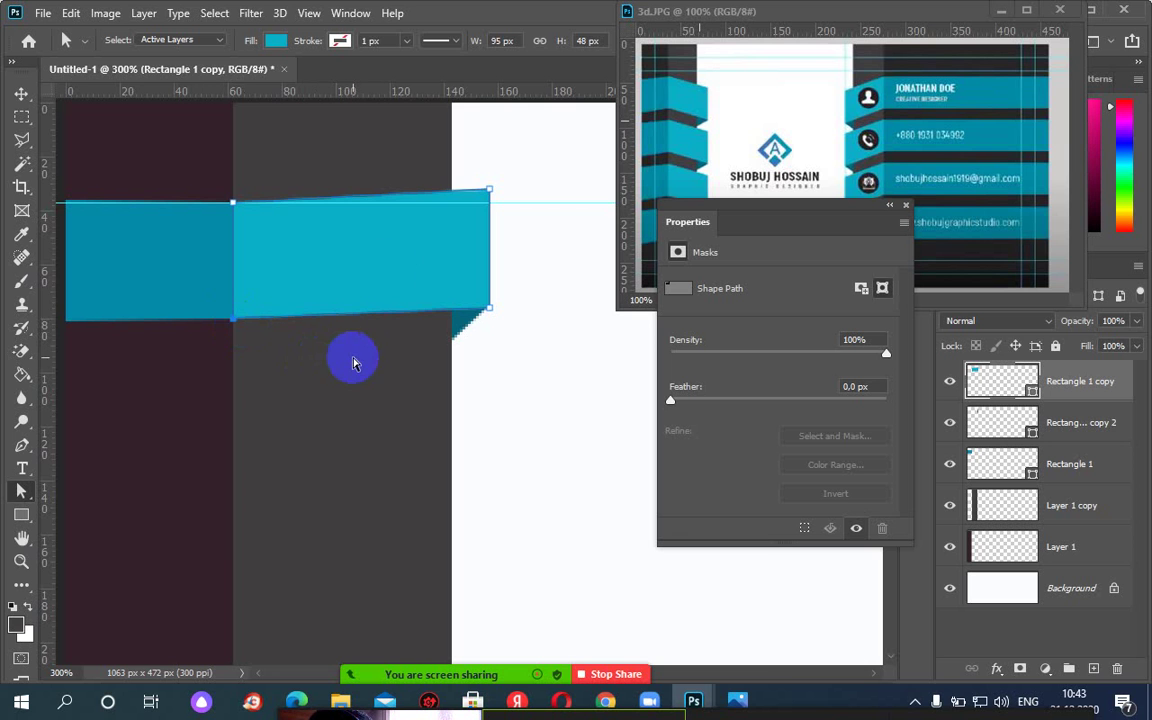
{"action": "left_click", "coordinate": [563, 268]}
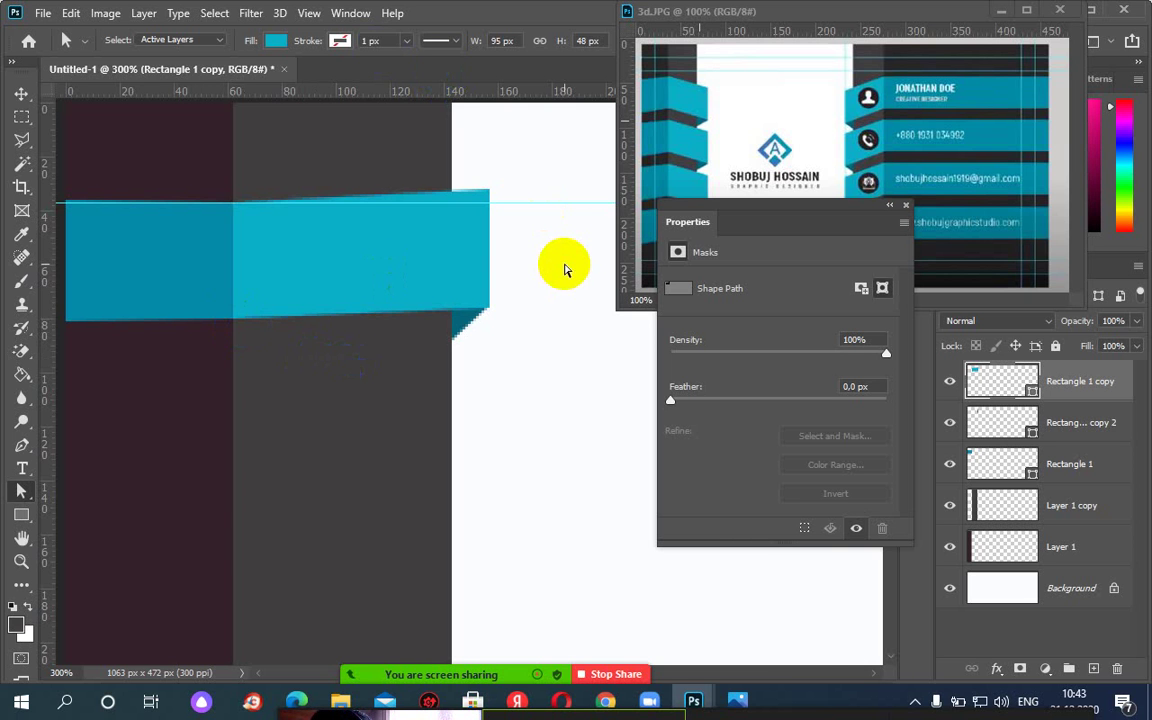
Remove the horizontal guide running along the ribbon's upper edge.
{"action": "key", "text": "ctrl+minus"}
{"action": "key", "text": "ctrl+minus"}
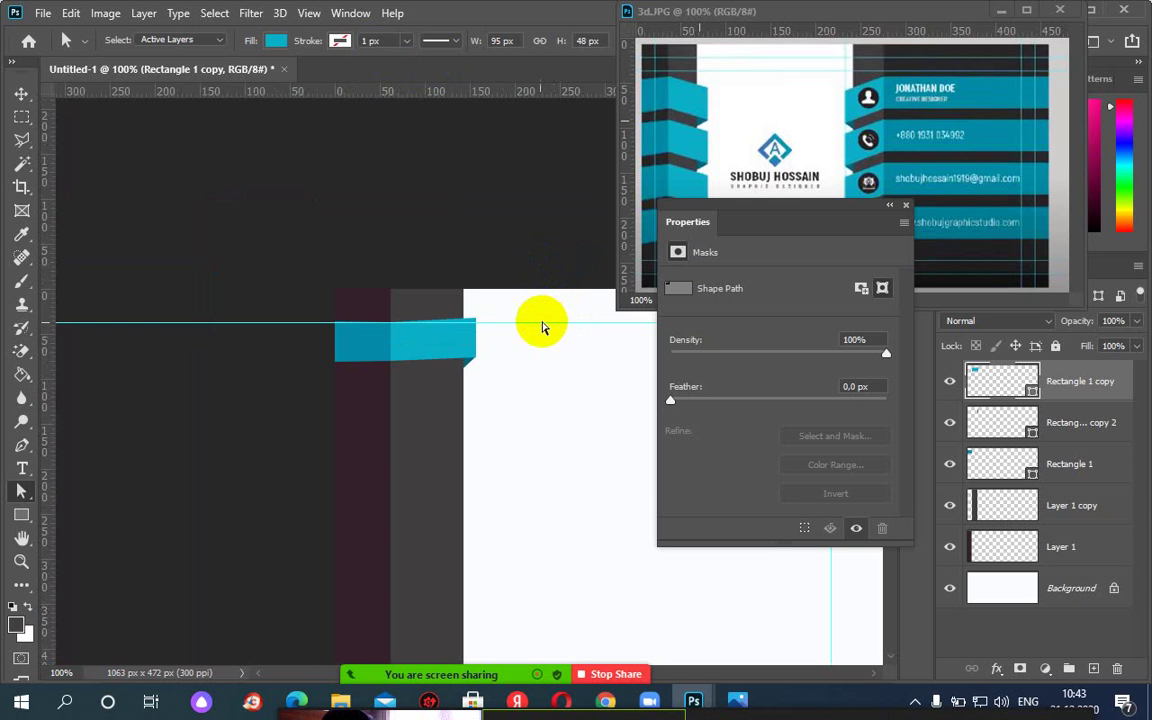
{"action": "left_click", "coordinate": [21, 93]}
{"action": "left_click_drag", "start_coordinate": [486, 322], "coordinate": [462, 113]}
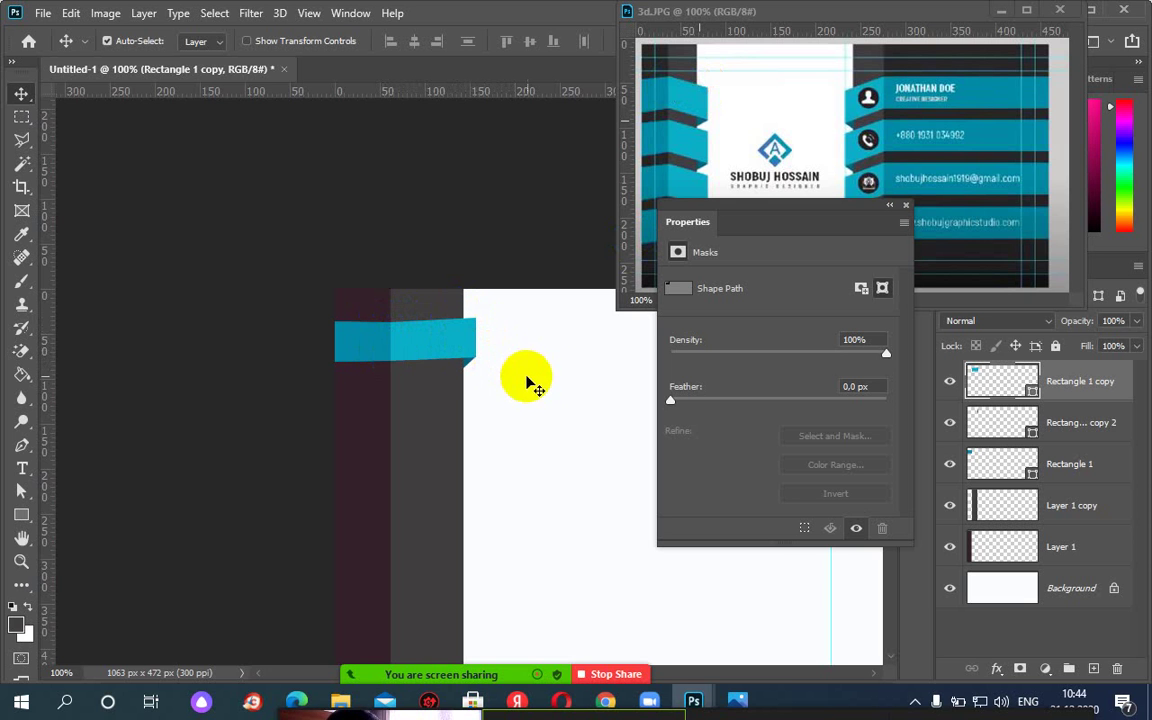
Select Rectangle 1 and check the three ribbon shapes by hiding and showing their layers.
{"action": "left_click_drag", "start_coordinate": [548, 380], "coordinate": [458, 327]}
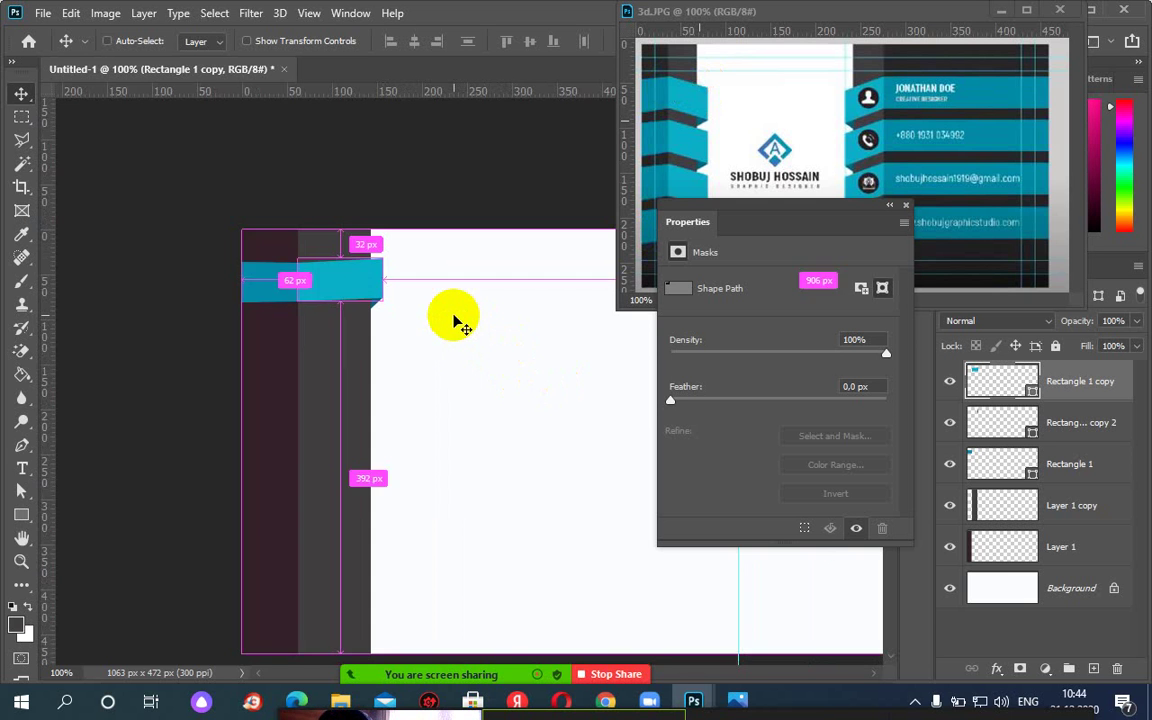
{"action": "scroll", "coordinate": [460, 330], "scroll_direction": "up", "scroll_amount": 2}
{"action": "left_click_drag", "start_coordinate": [393, 316], "coordinate": [514, 465]}
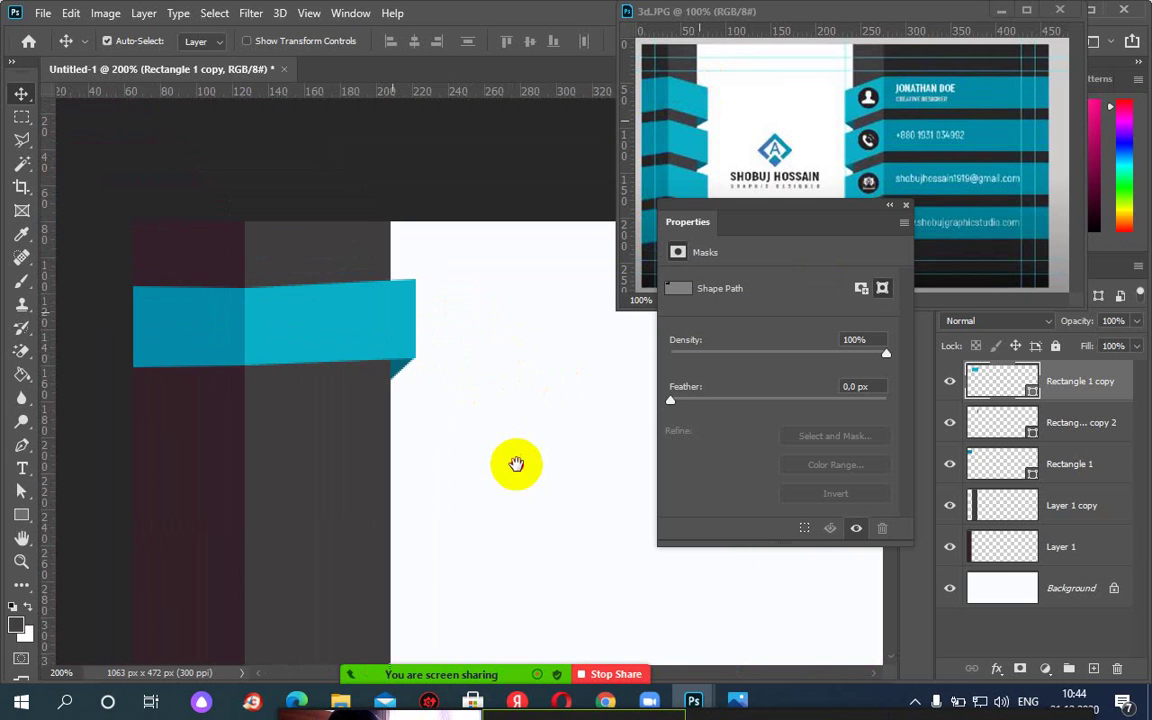
{"action": "left_click", "coordinate": [275, 349]}
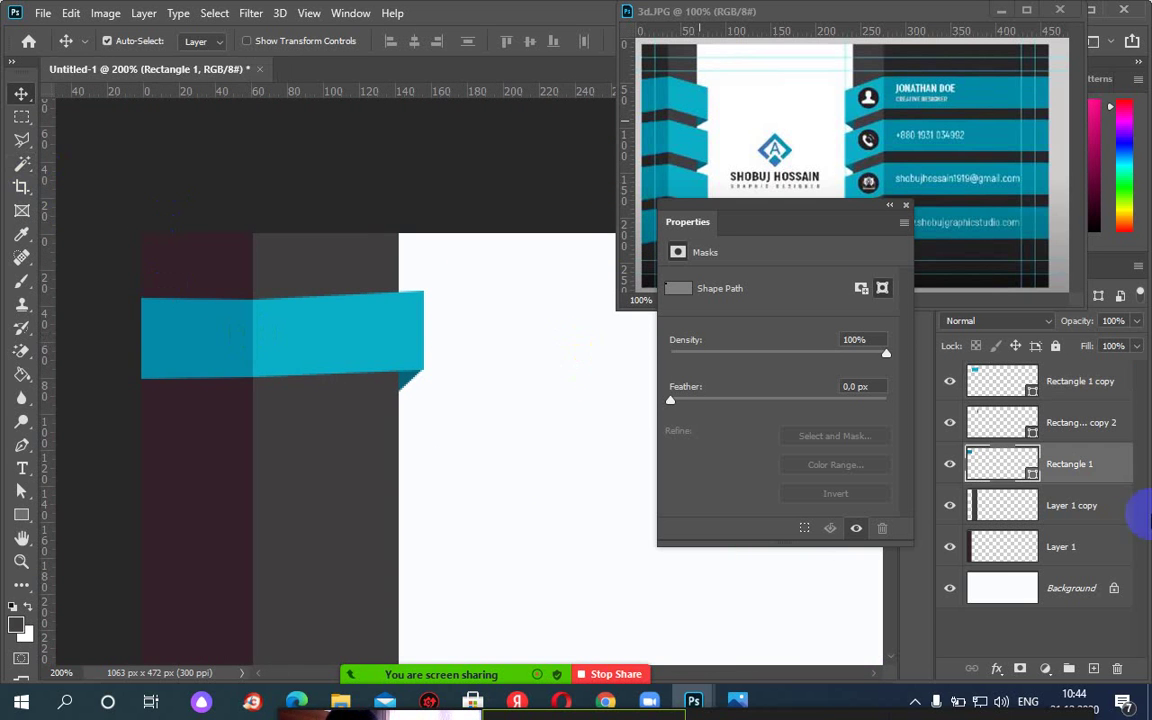
{"action": "left_click", "coordinate": [950, 384]}
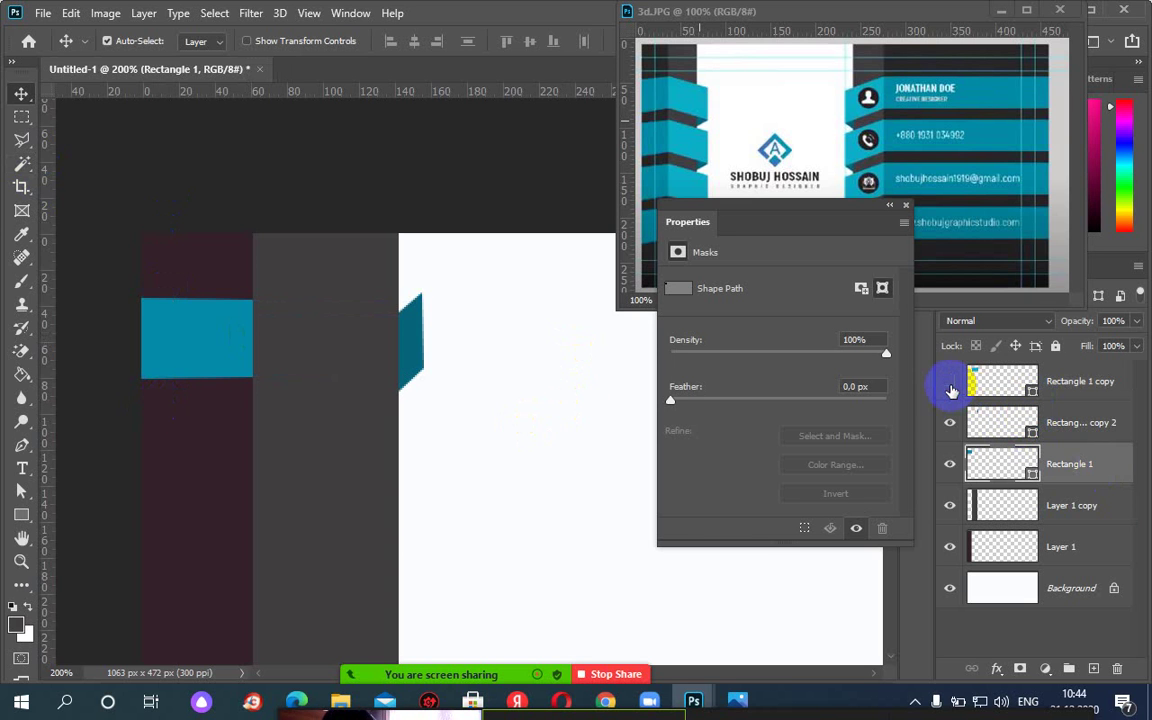
{"action": "left_click", "coordinate": [950, 386]}
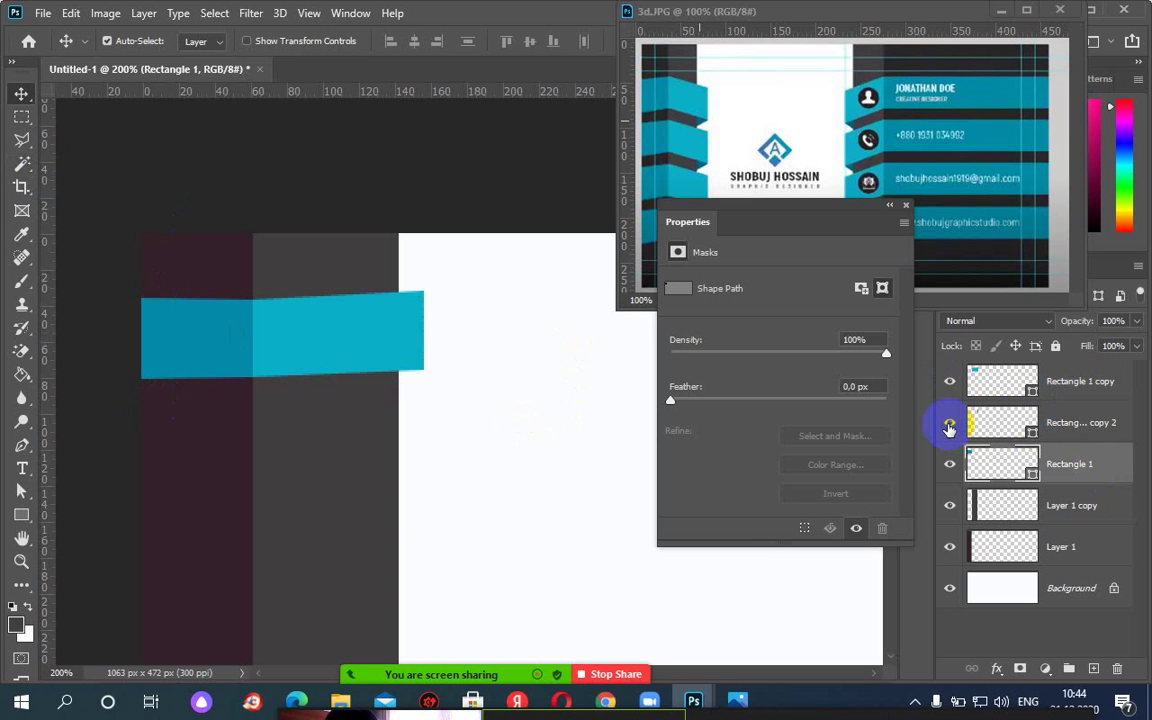
{"action": "left_click", "coordinate": [950, 426]}
{"action": "left_click", "coordinate": [948, 466]}
{"action": "left_click", "coordinate": [948, 466]}
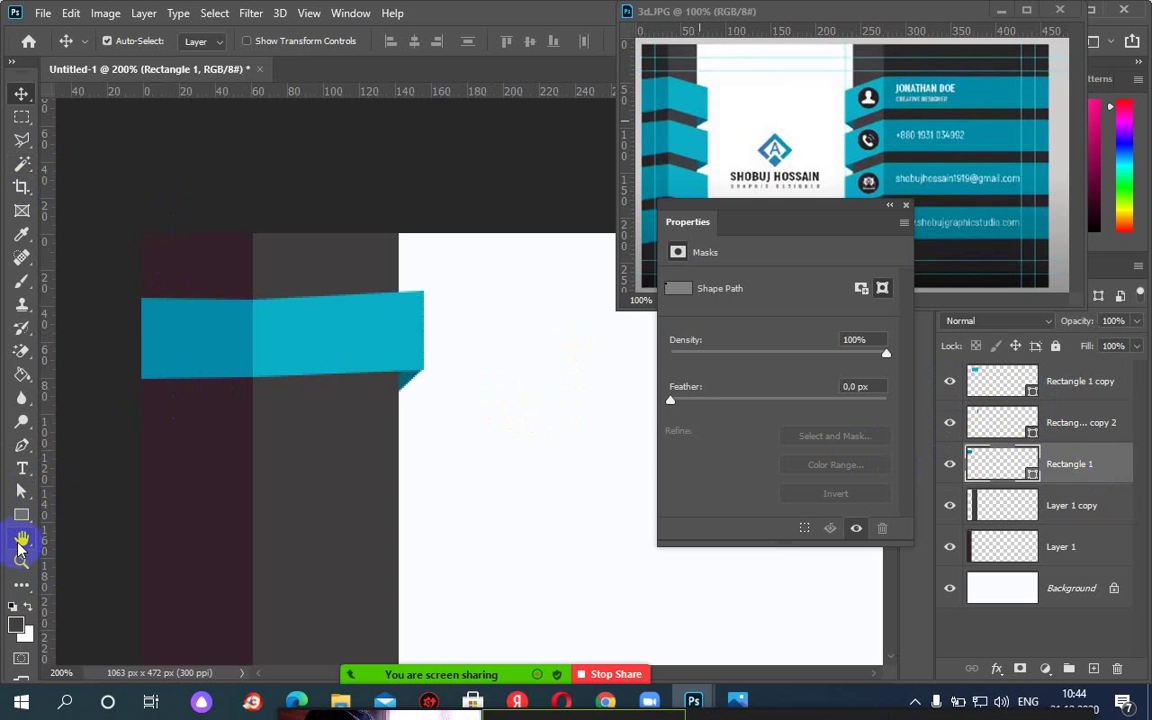
Raise the two right corners of Rectangle 1 slightly so the darker ribbon section slopes upward to the right.
{"action": "left_click", "coordinate": [21, 490]}
{"action": "left_click", "coordinate": [224, 308]}
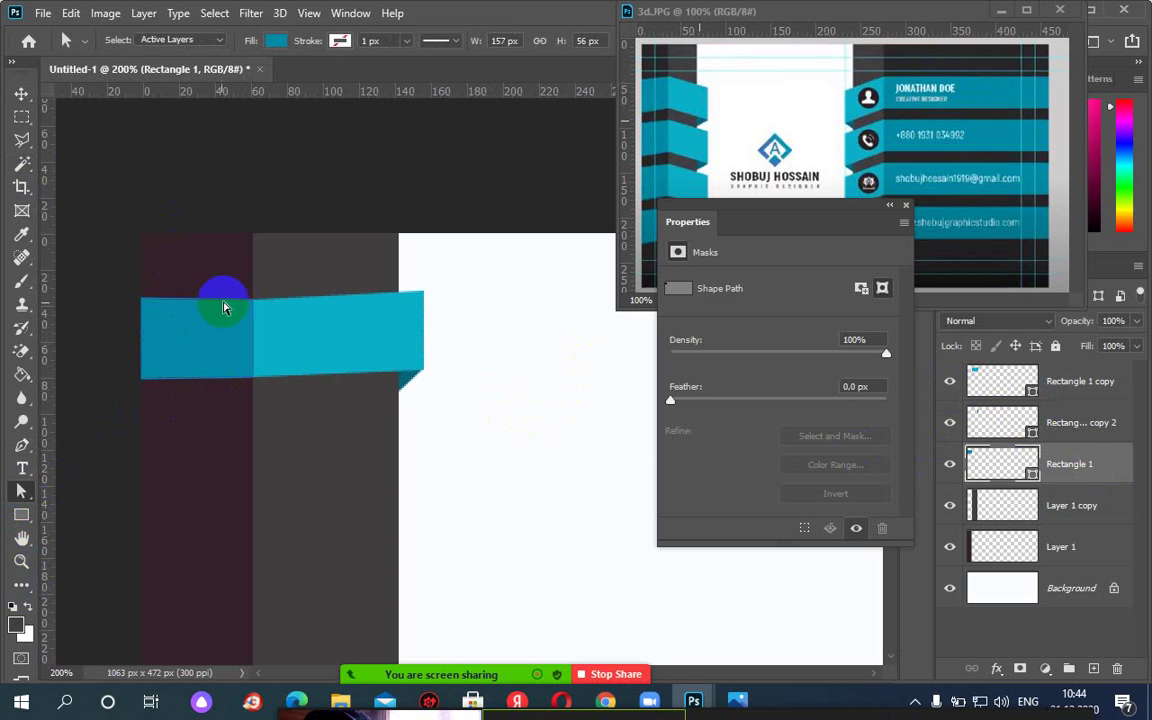
{"action": "left_click_drag", "start_coordinate": [231, 283], "coordinate": [260, 382]}
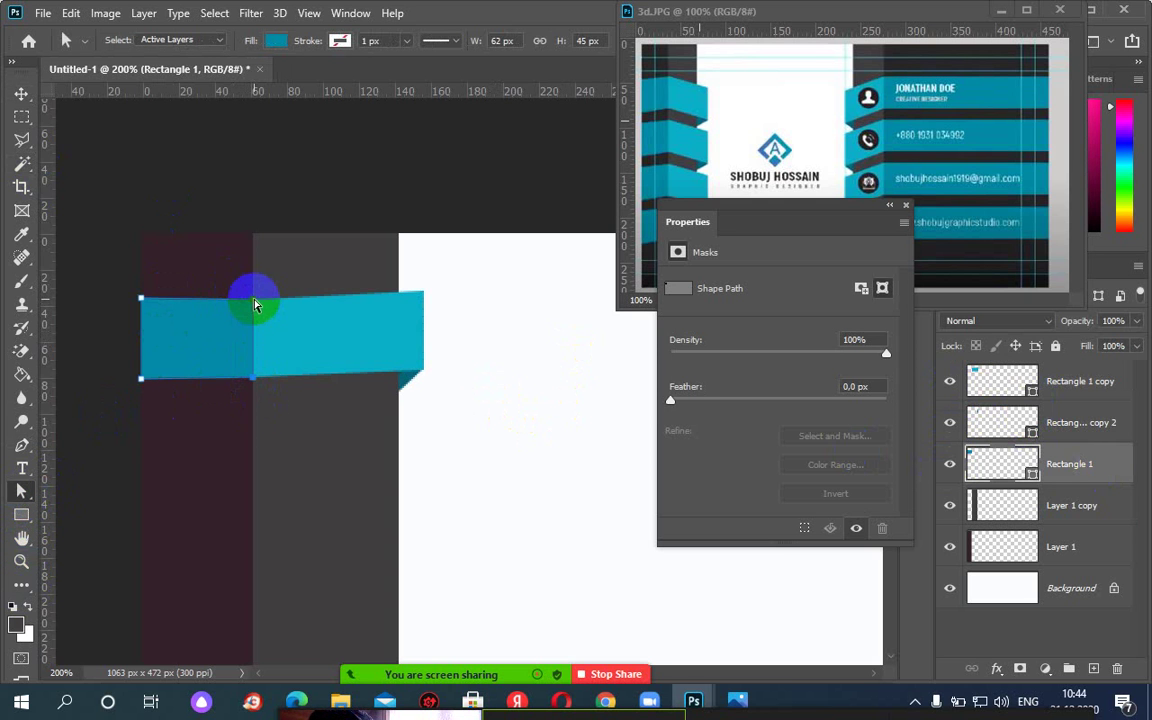
{"action": "left_click_drag", "start_coordinate": [255, 306], "coordinate": [257, 302]}
{"action": "left_click", "coordinate": [275, 334]}
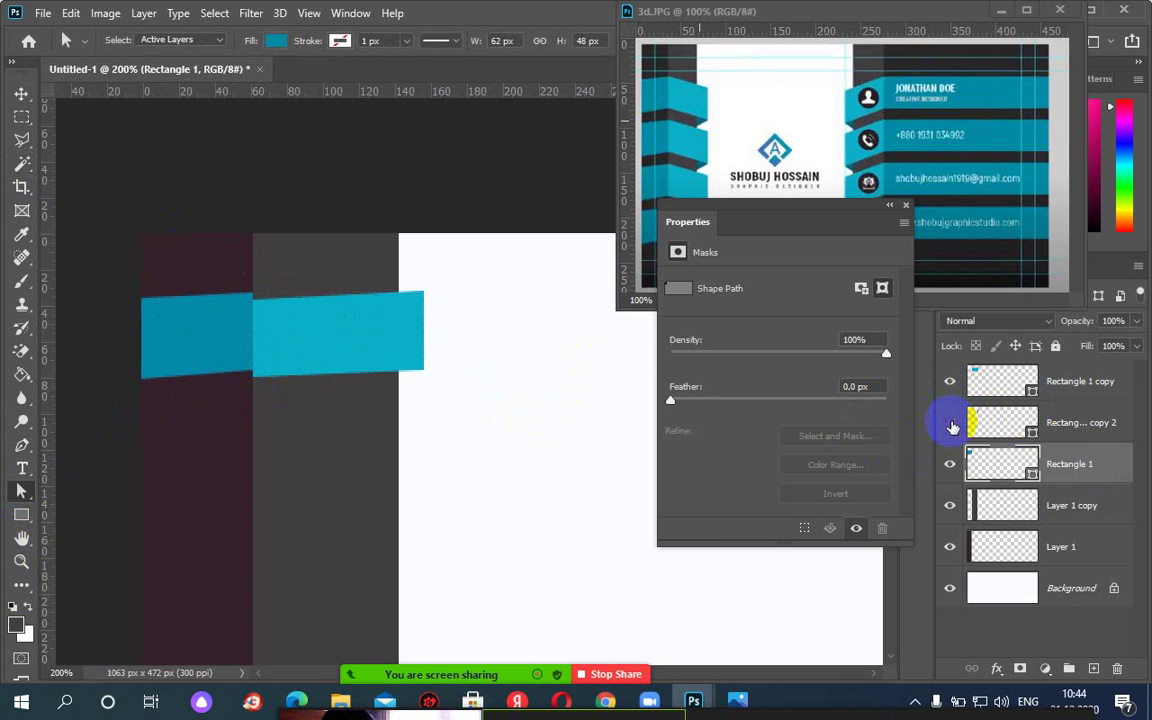
Raise the two left corners of Rectangle 1 copy to meet the raised right edge of the darker section.
{"action": "left_click", "coordinate": [951, 384]}
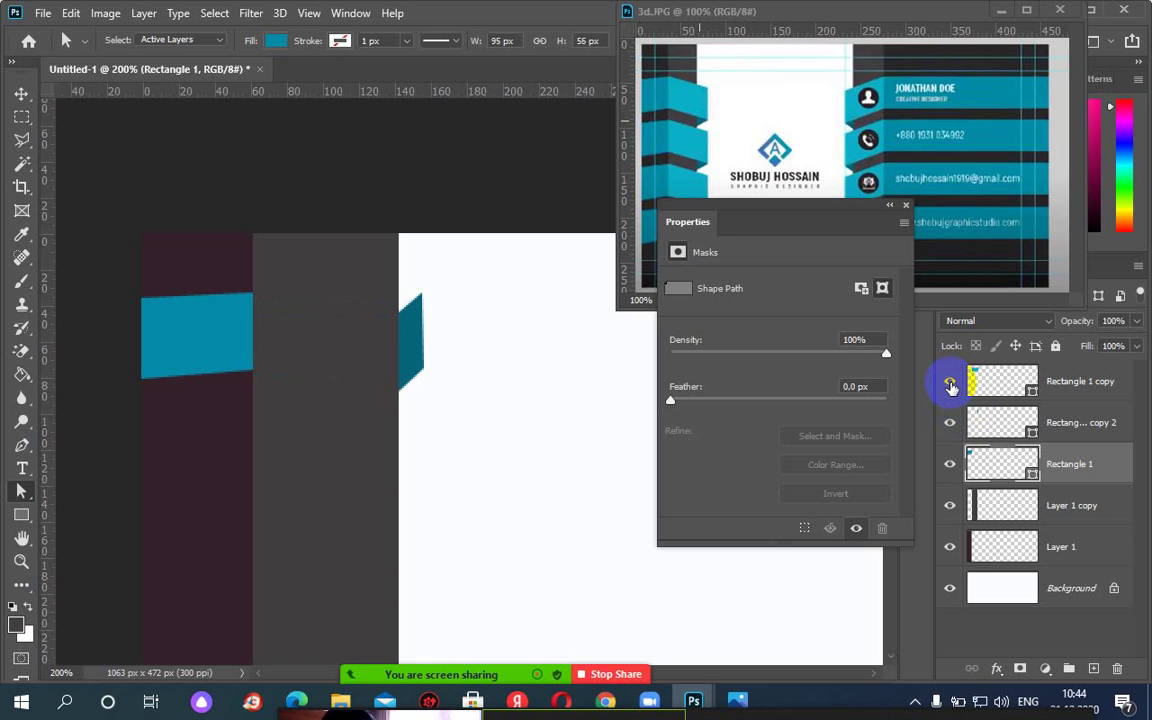
{"action": "left_click", "coordinate": [951, 384]}
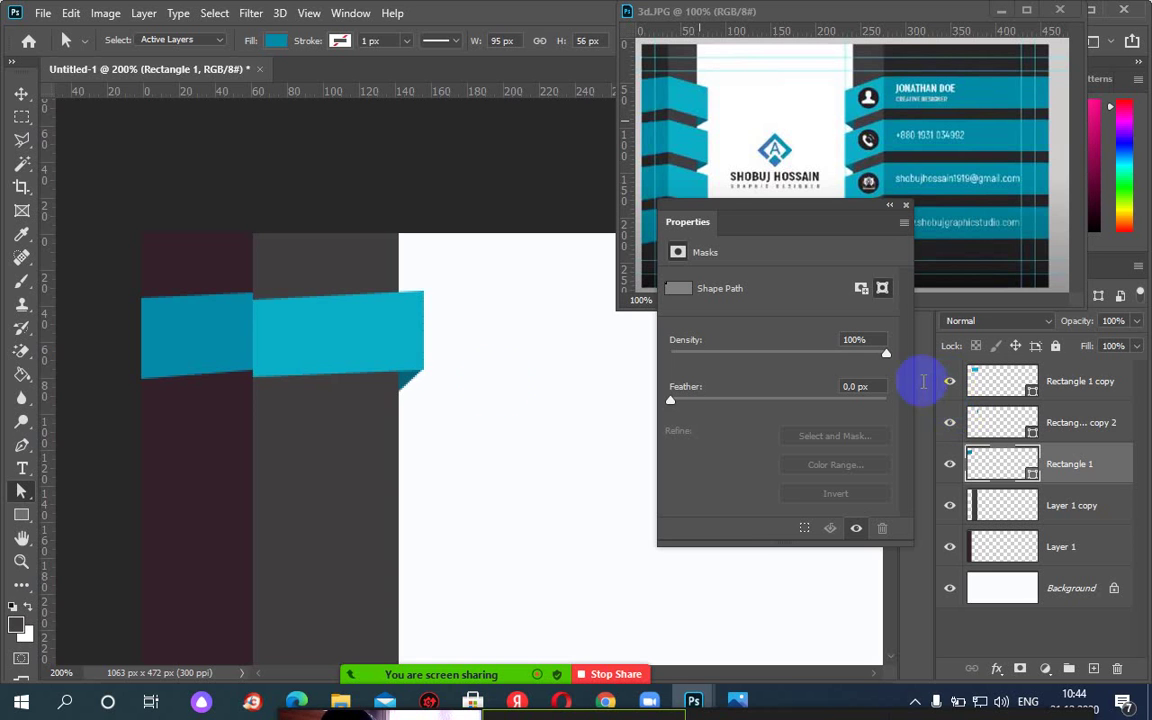
{"action": "left_click", "coordinate": [1020, 384]}
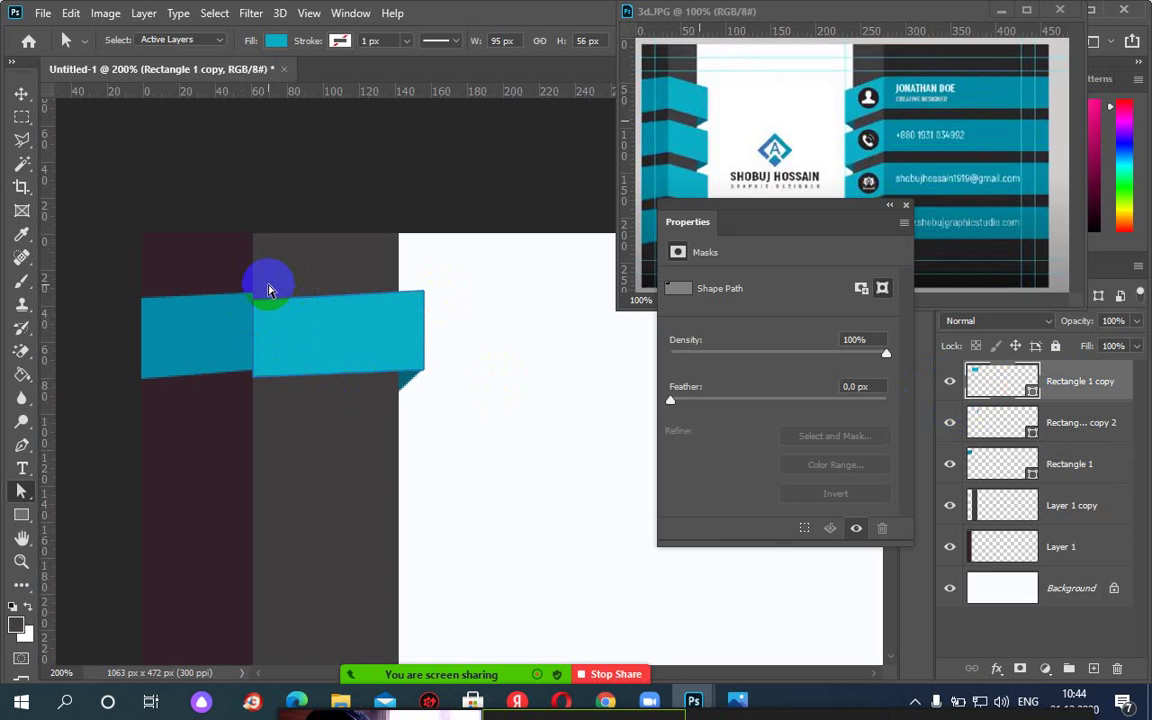
{"action": "left_click_drag", "start_coordinate": [268, 288], "coordinate": [244, 395]}
{"action": "left_click_drag", "start_coordinate": [257, 308], "coordinate": [256, 297]}
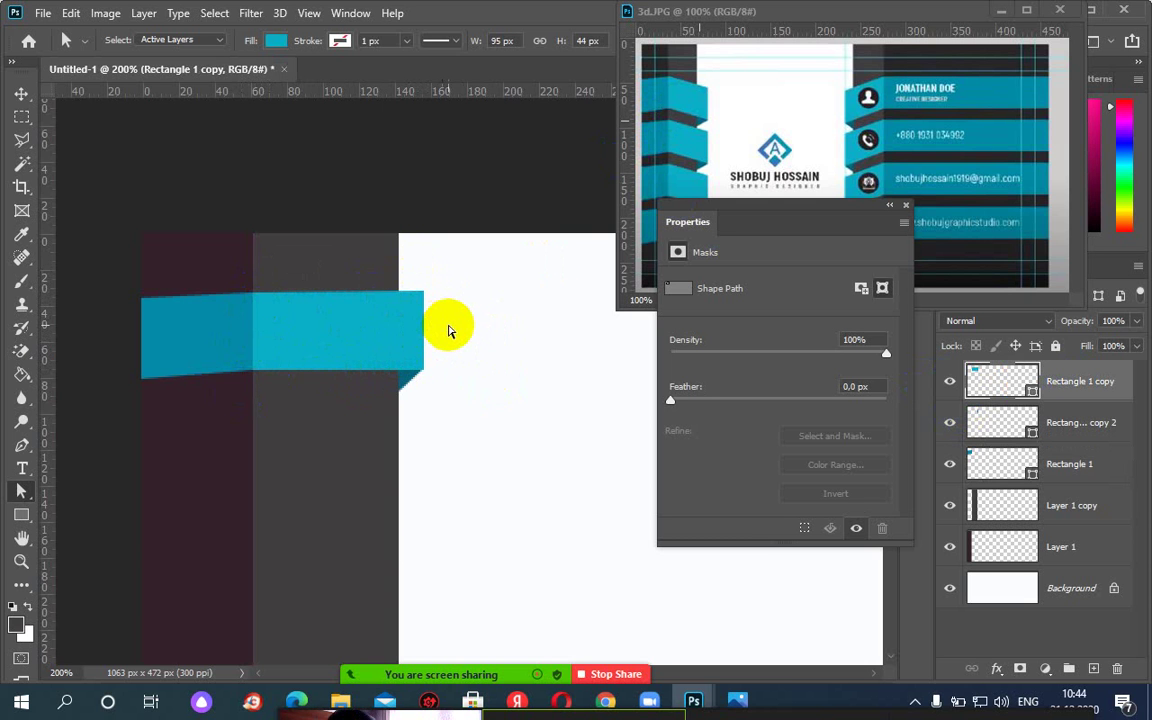
Lower the two right corners of Rectangle 1 copy slightly so the lighter ribbon section slopes downward to the right.
{"action": "key", "text": "ctrl+minus"}
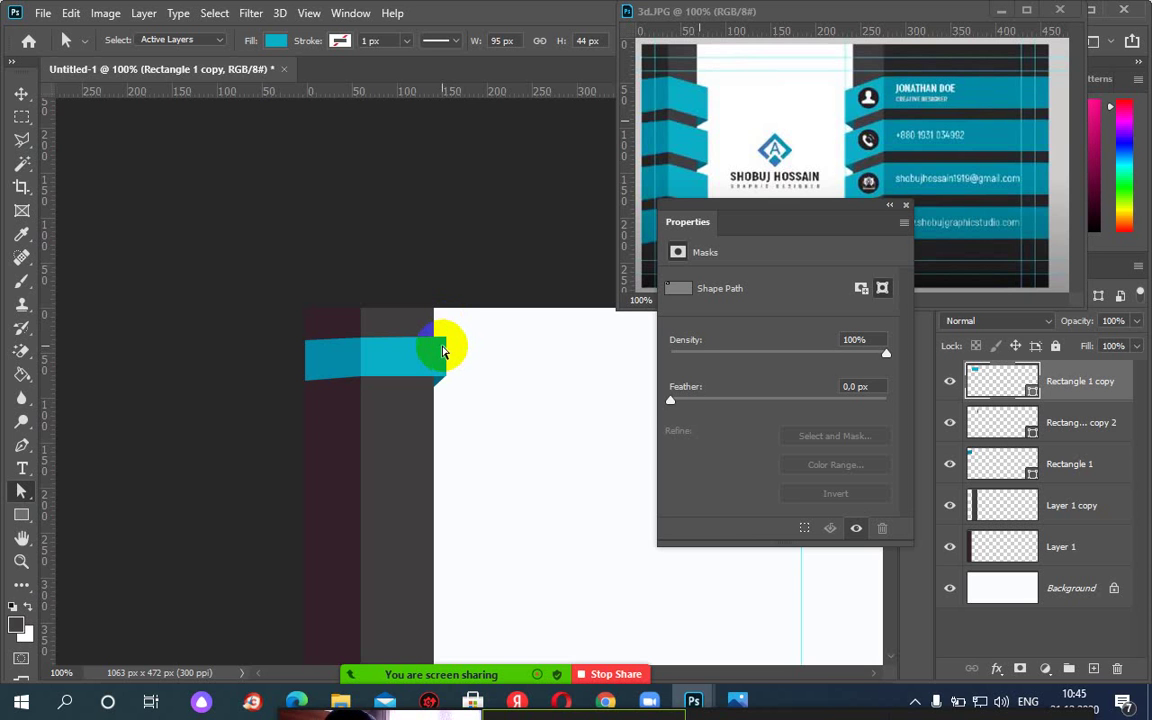
{"action": "key", "text": "ctrl+plus"}
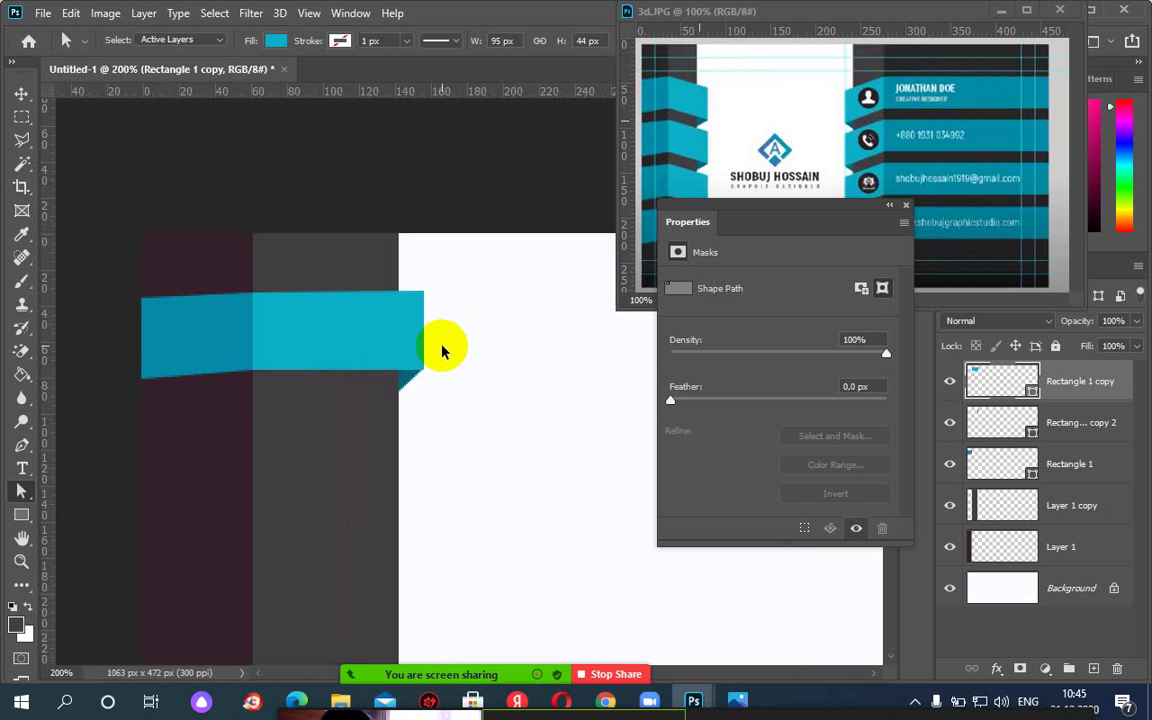
{"action": "left_click", "coordinate": [410, 300]}
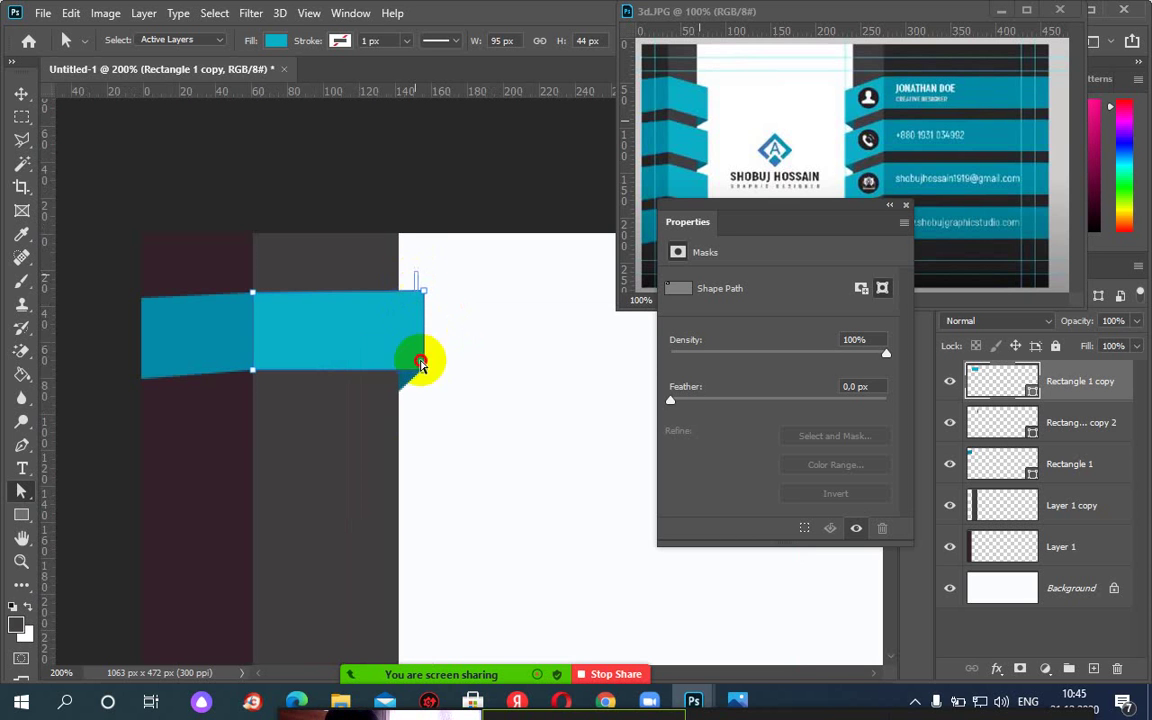
{"action": "left_click_drag", "start_coordinate": [420, 361], "coordinate": [435, 409]}
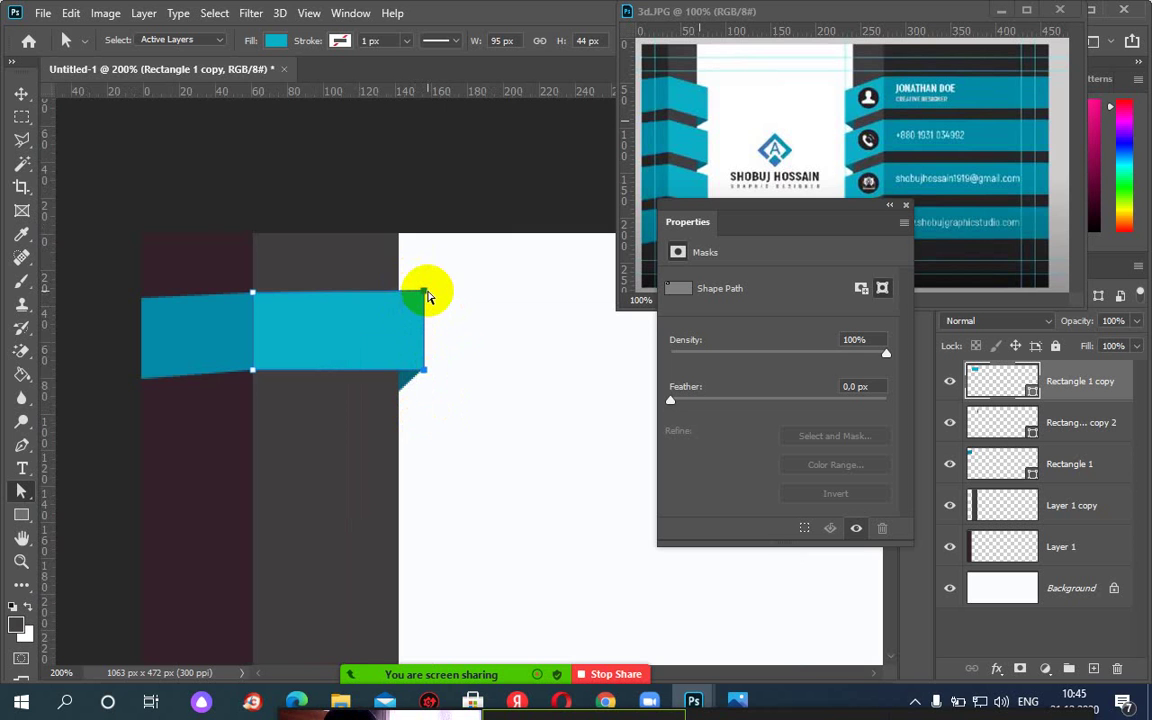
{"action": "left_click_drag", "start_coordinate": [427, 296], "coordinate": [428, 301]}
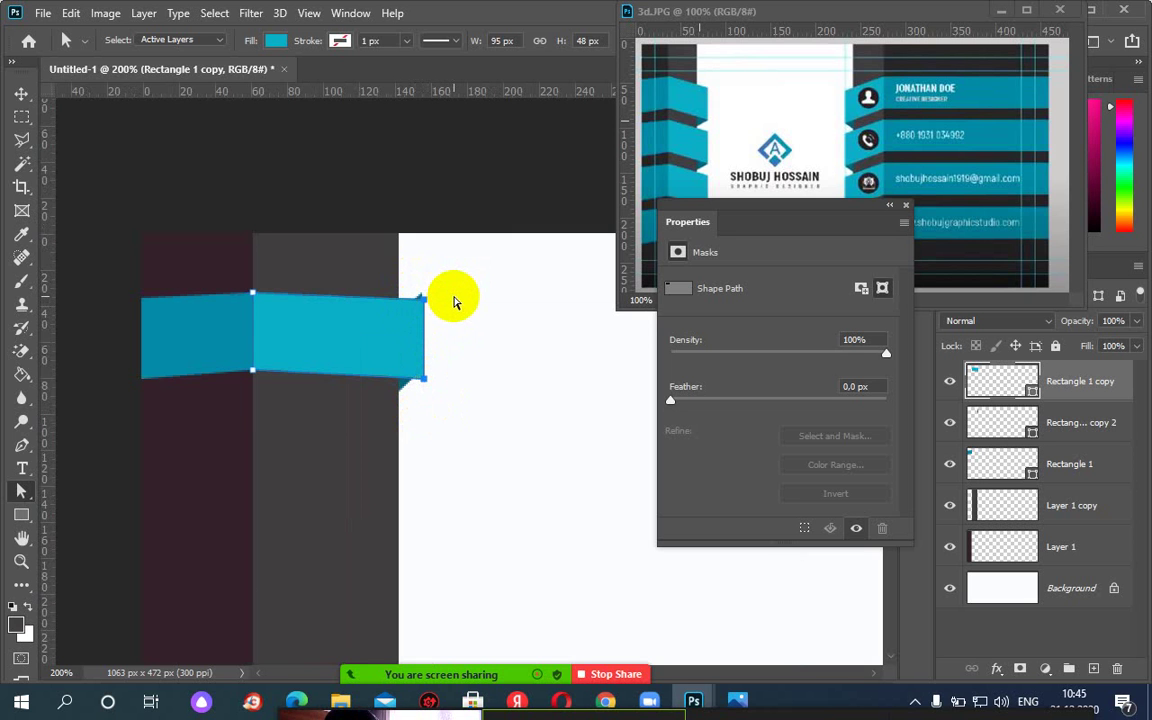
{"action": "left_click", "coordinate": [443, 333]}
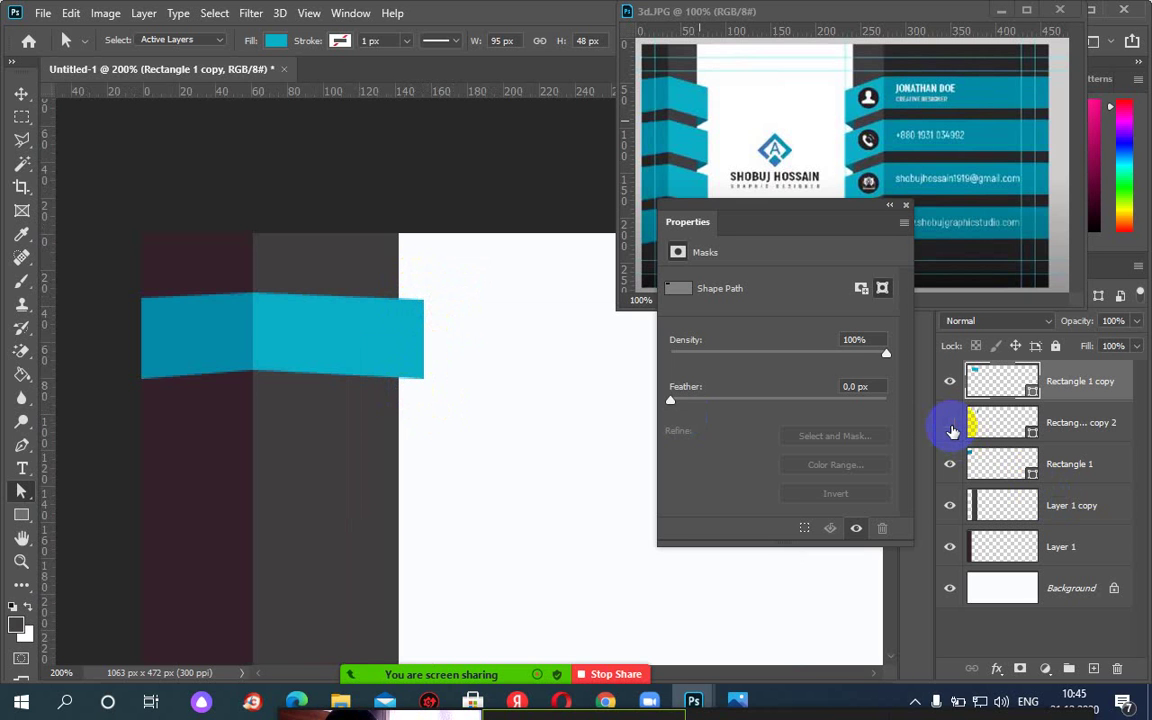
Move the fold shape Rectangle 1 copy 2 down so it shows only below the ribbon's right end.
{"action": "left_click", "coordinate": [995, 425]}
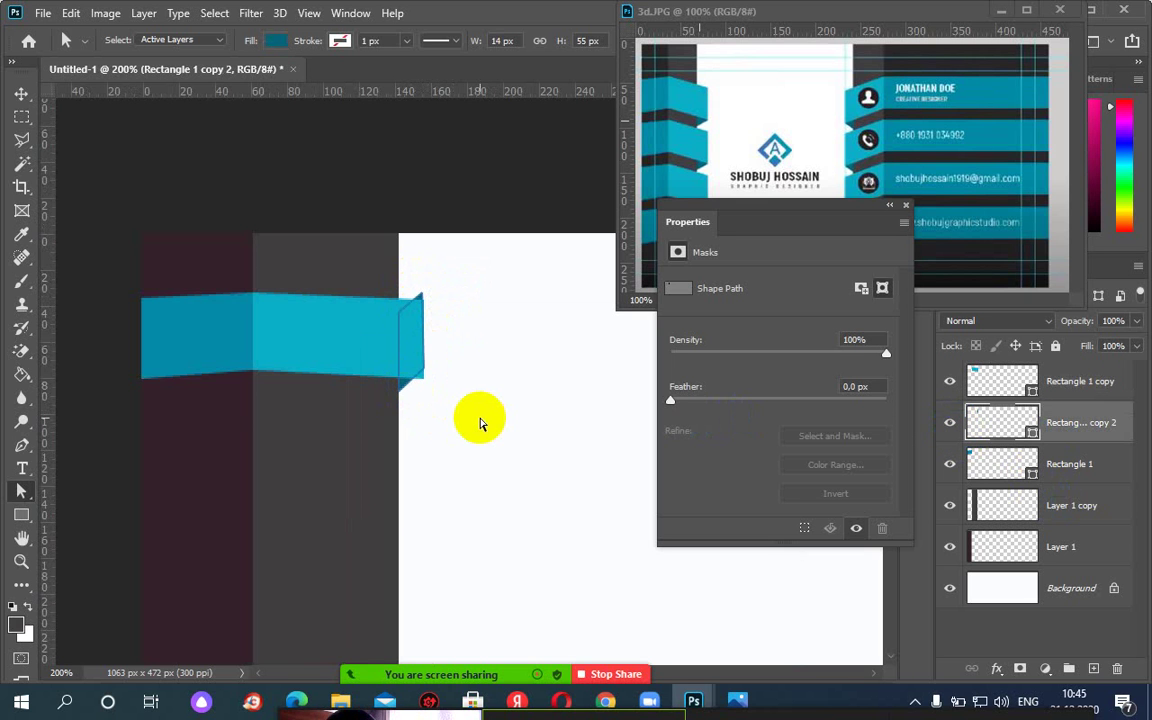
{"action": "left_click", "coordinate": [21, 93]}
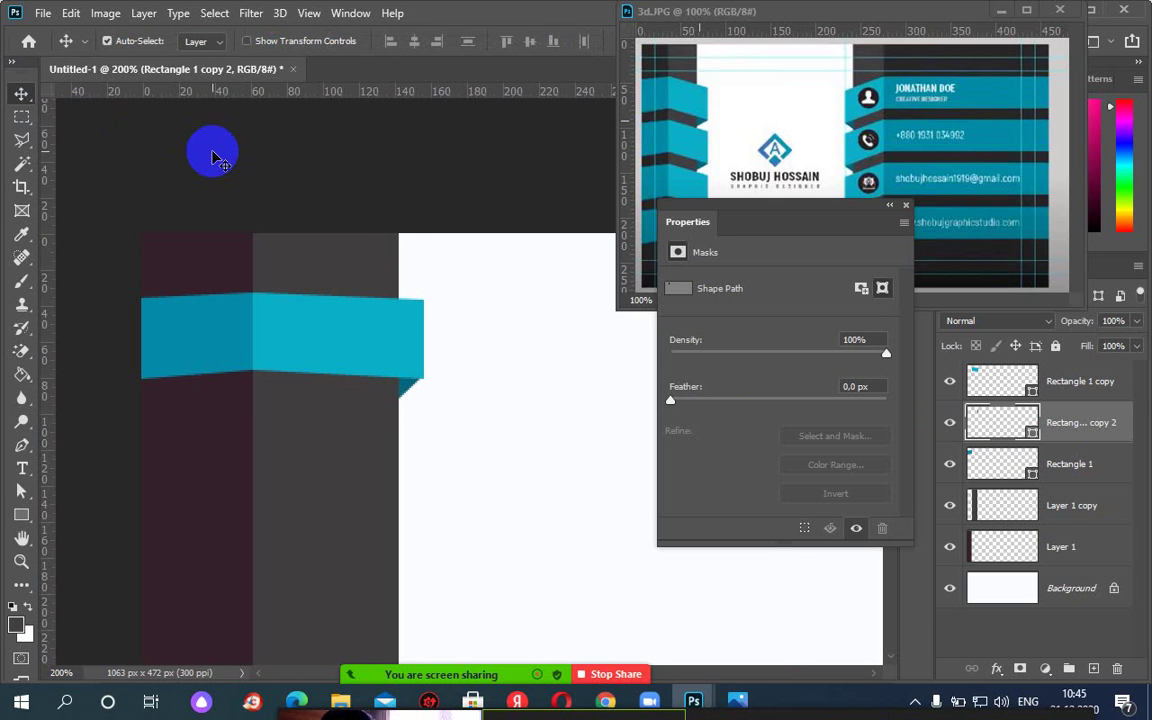
{"action": "key", "text": "ctrl"}
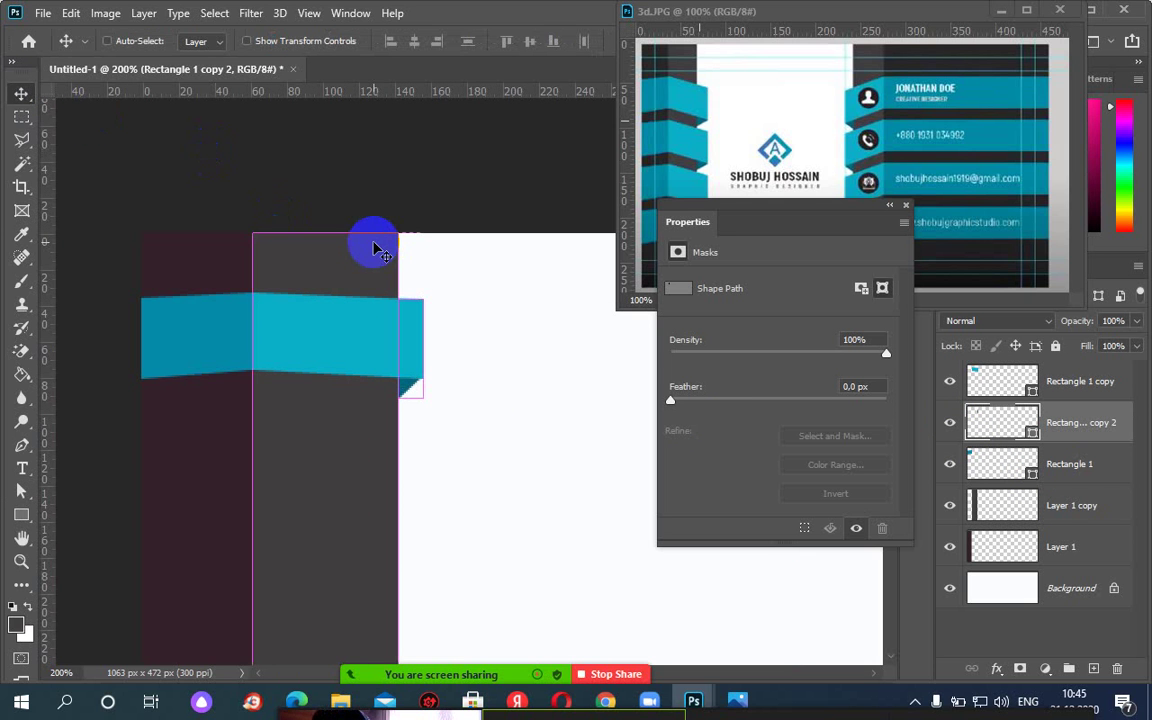
{"action": "key", "text": "ctrl+minus"}
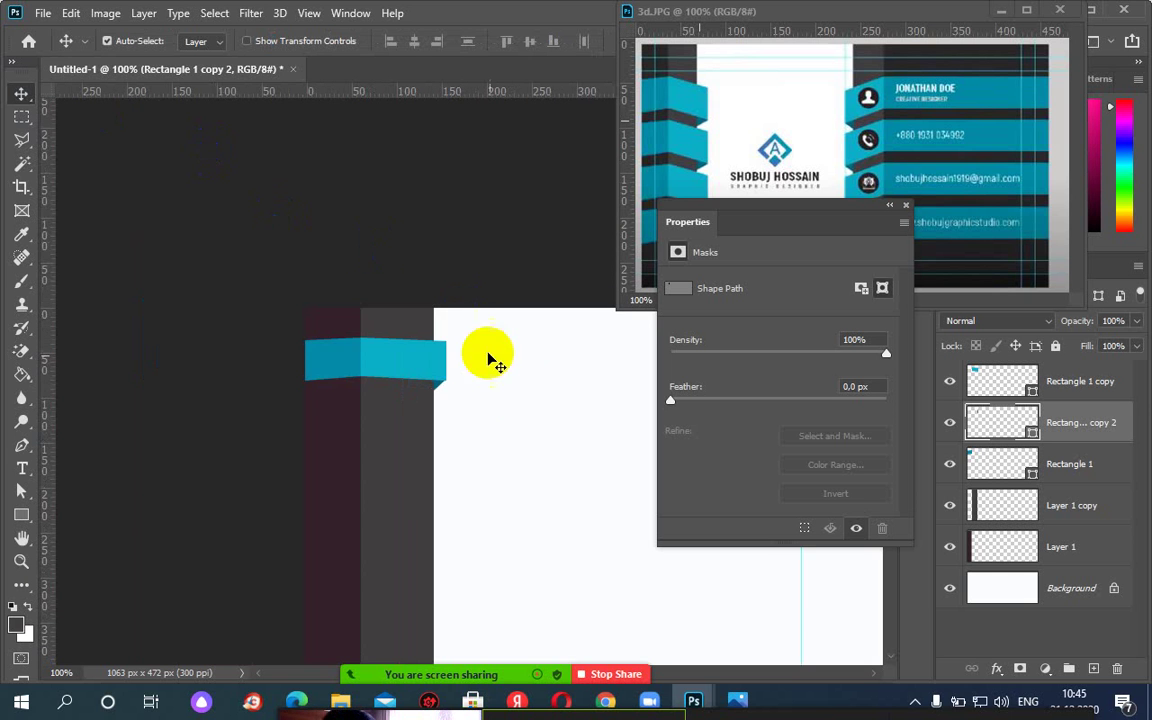
Group the three ribbon shapes Rectangle 1, Rectangle 1 copy and Rectangle 1 copy 2.
{"action": "left_click_drag", "start_coordinate": [541, 430], "coordinate": [332, 283]}
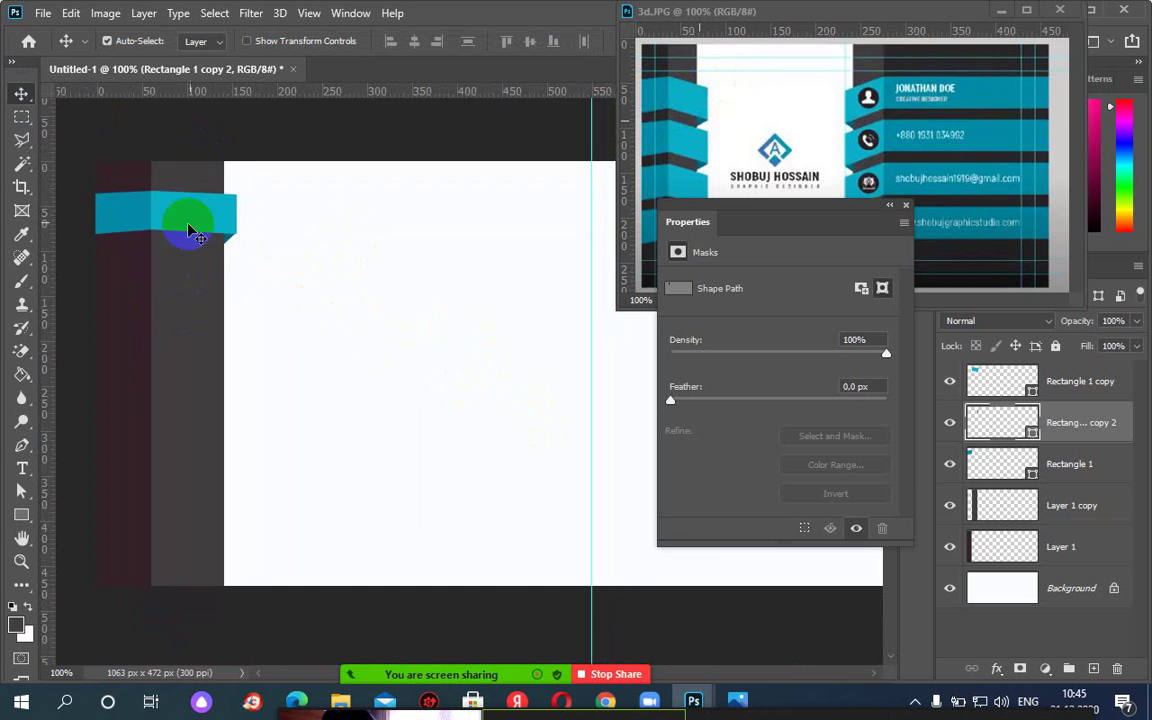
{"action": "left_click", "coordinate": [26, 498]}
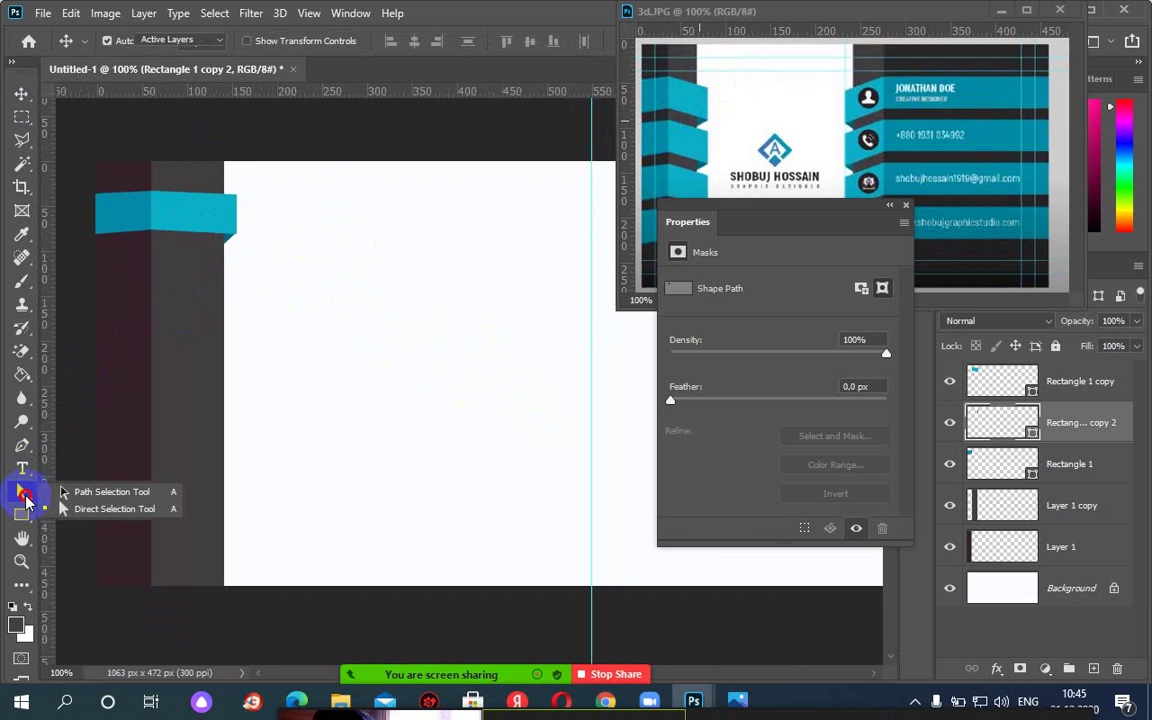
{"action": "left_click", "coordinate": [96, 521]}
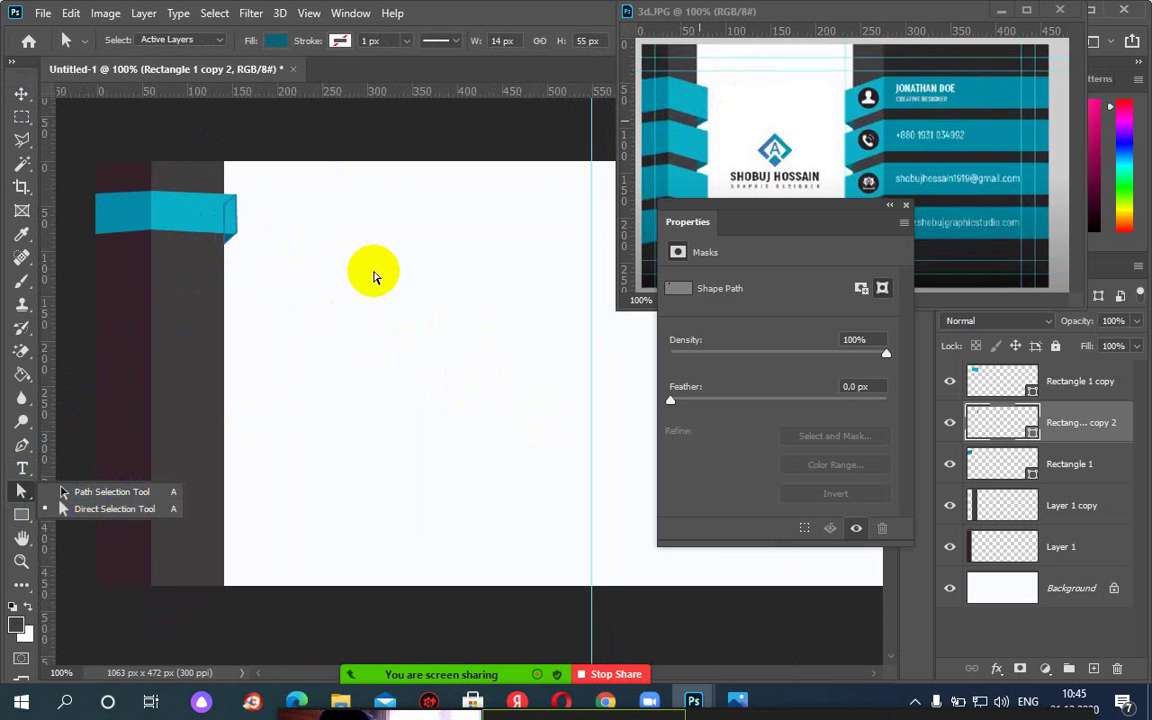
{"action": "left_click", "coordinate": [125, 230]}
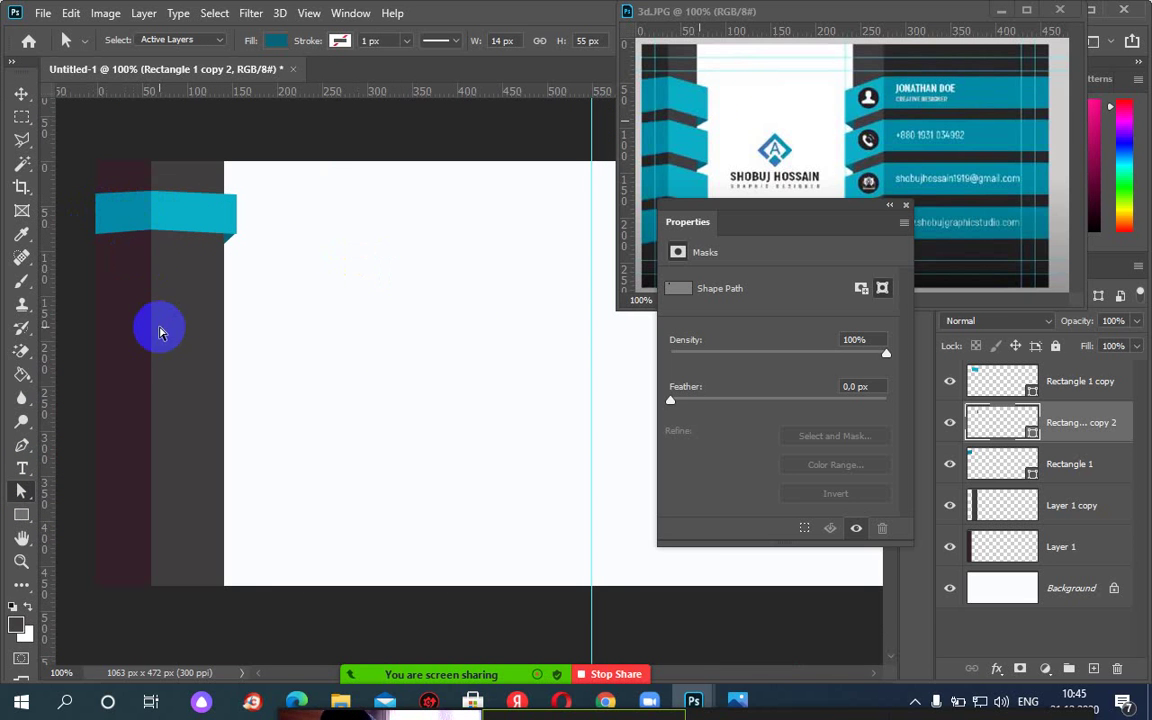
{"action": "left_click", "coordinate": [1092, 382]}
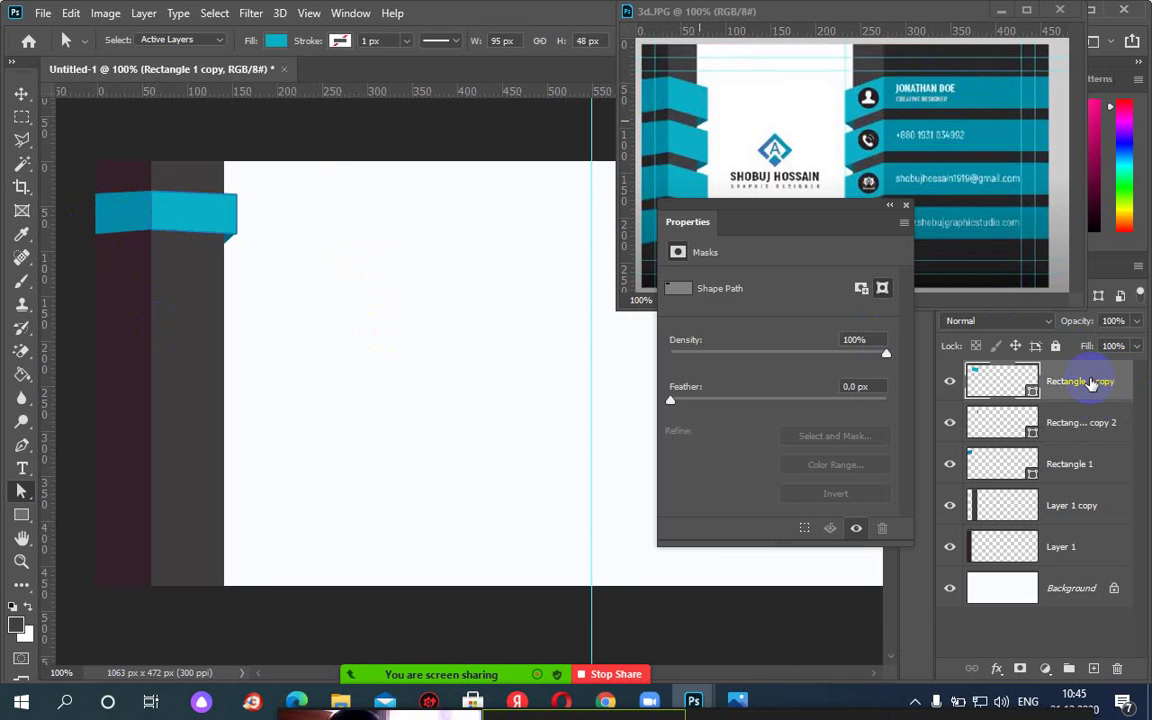
{"action": "left_click", "coordinate": [1090, 466], "text": "ctrl"}
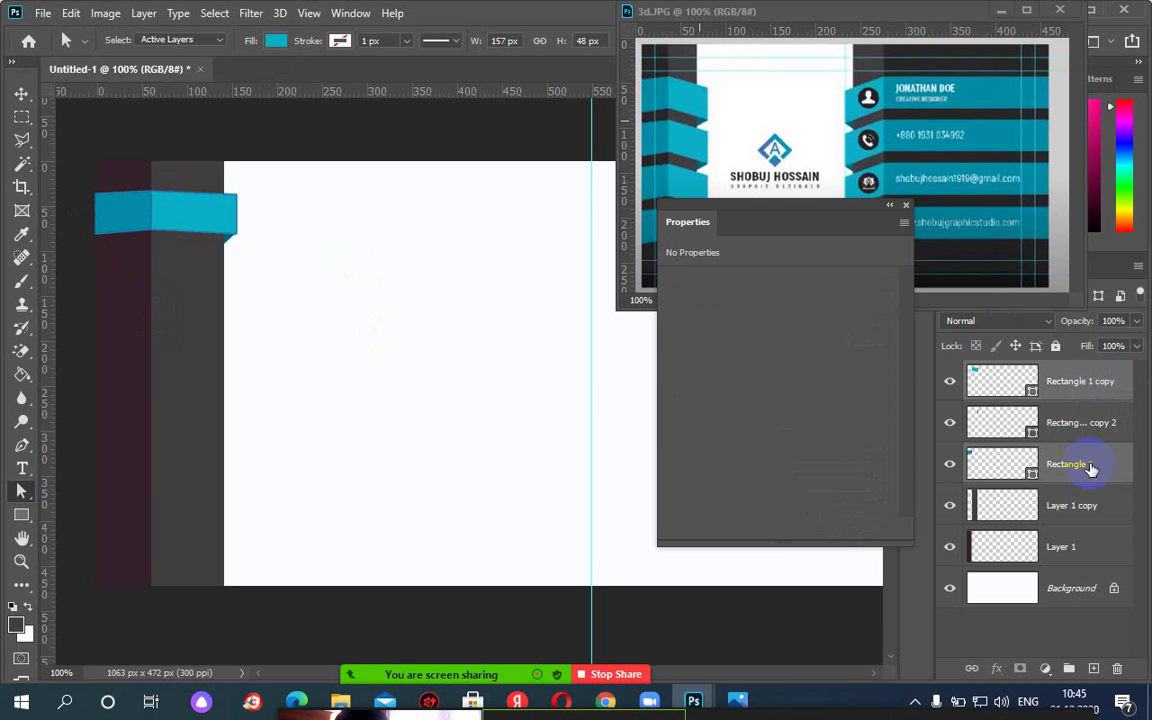
{"action": "left_click", "coordinate": [1072, 424], "text": "ctrl"}
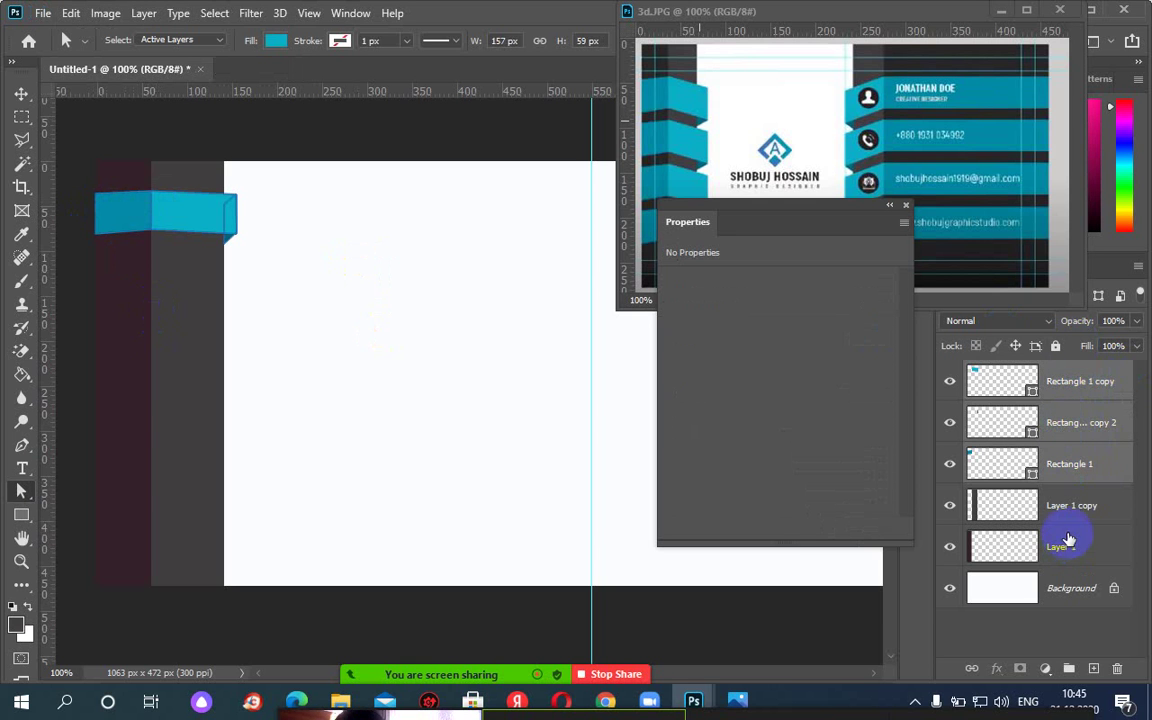
{"action": "left_click", "coordinate": [1069, 668]}
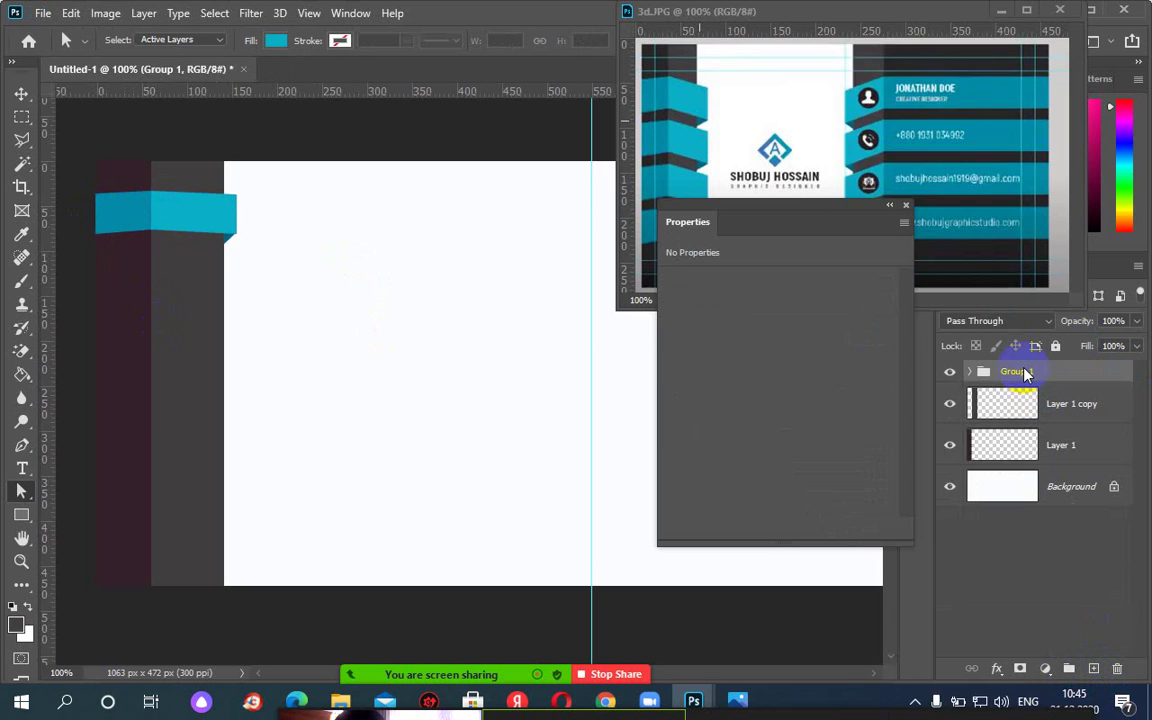
Duplicate Group 1 within the same document as Group 1 copy.
{"action": "right_click", "coordinate": [1024, 373]}
{"action": "left_click", "coordinate": [884, 70]}
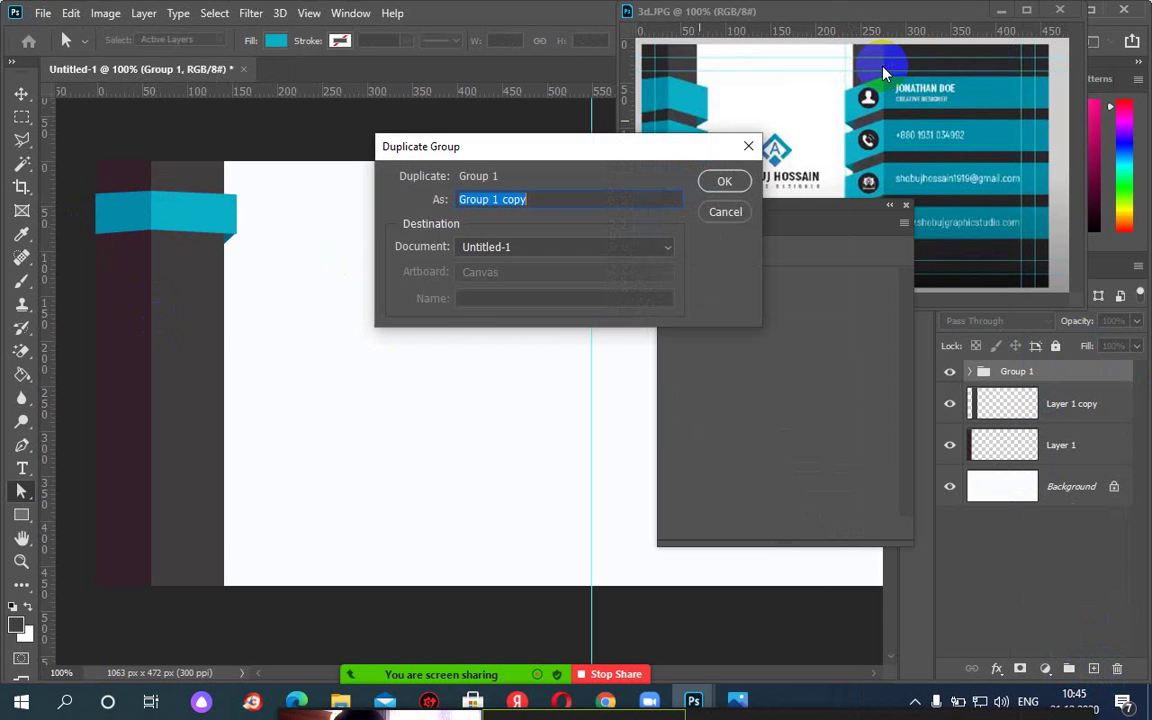
{"action": "left_click", "coordinate": [726, 182]}
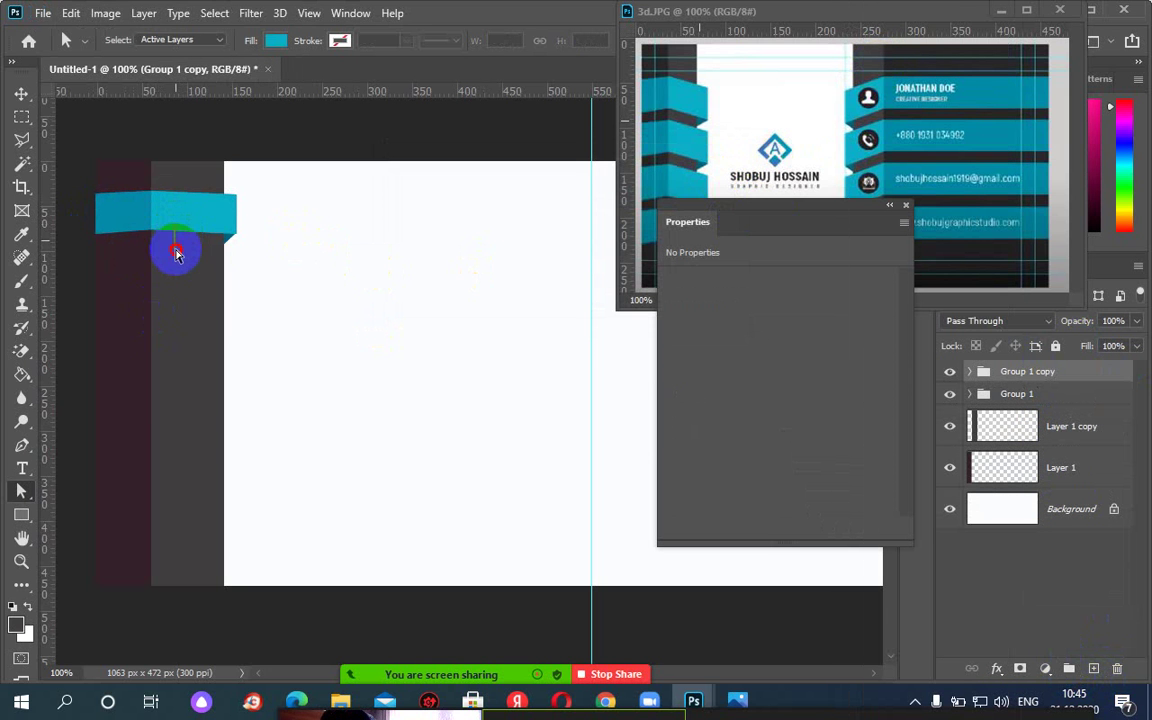
Move the three shapes of Group 1 copy below the first ribbon and duplicate them twice downward, the last about 102 px lower.
{"action": "left_click", "coordinate": [21, 93]}
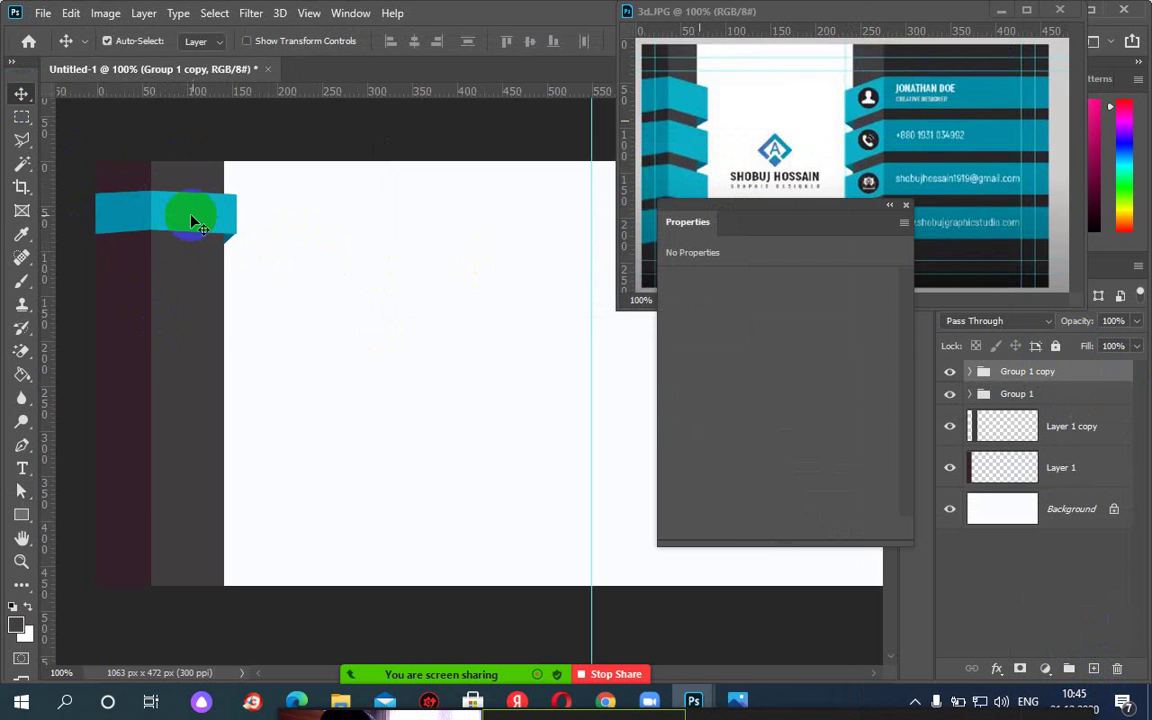
{"action": "left_click_drag", "start_coordinate": [193, 221], "coordinate": [187, 261]}
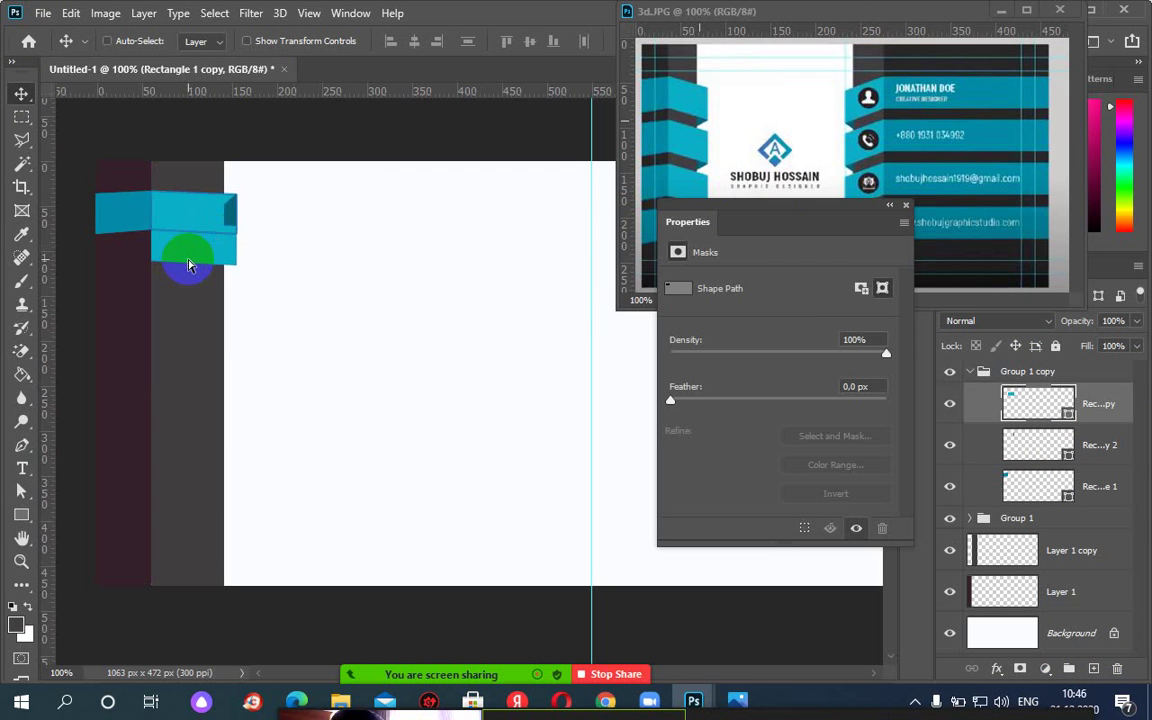
{"action": "key", "text": "ctrl+z"}
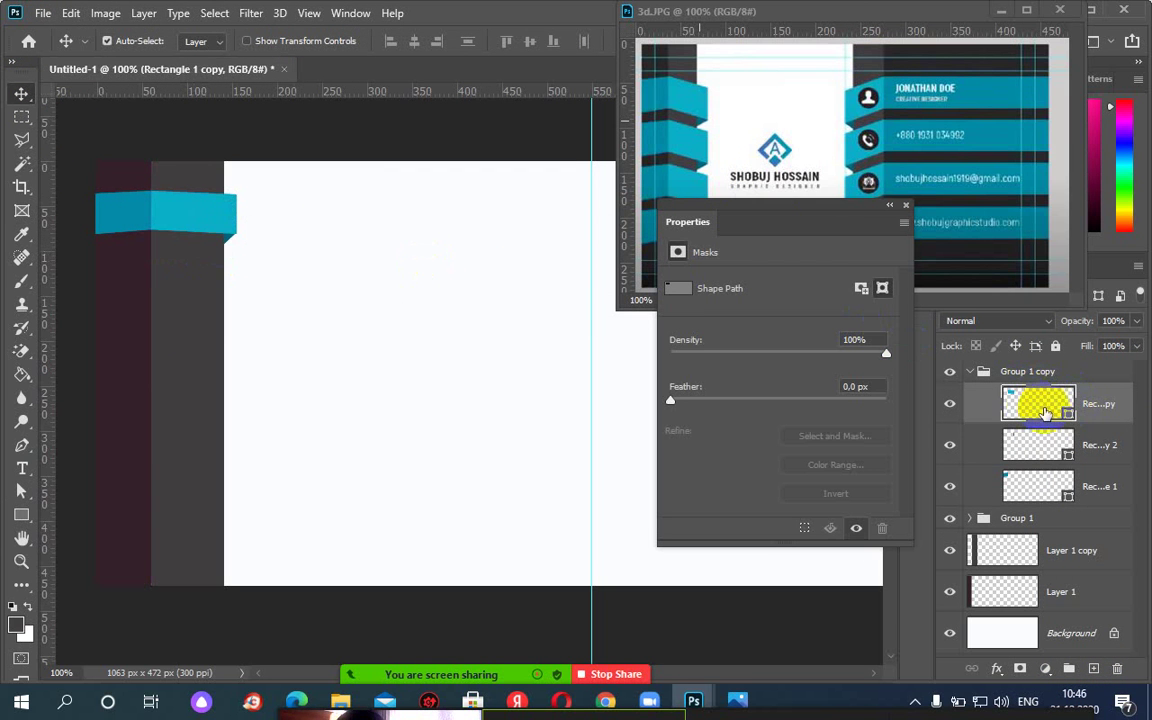
{"action": "left_click", "coordinate": [1095, 489], "text": "shift"}
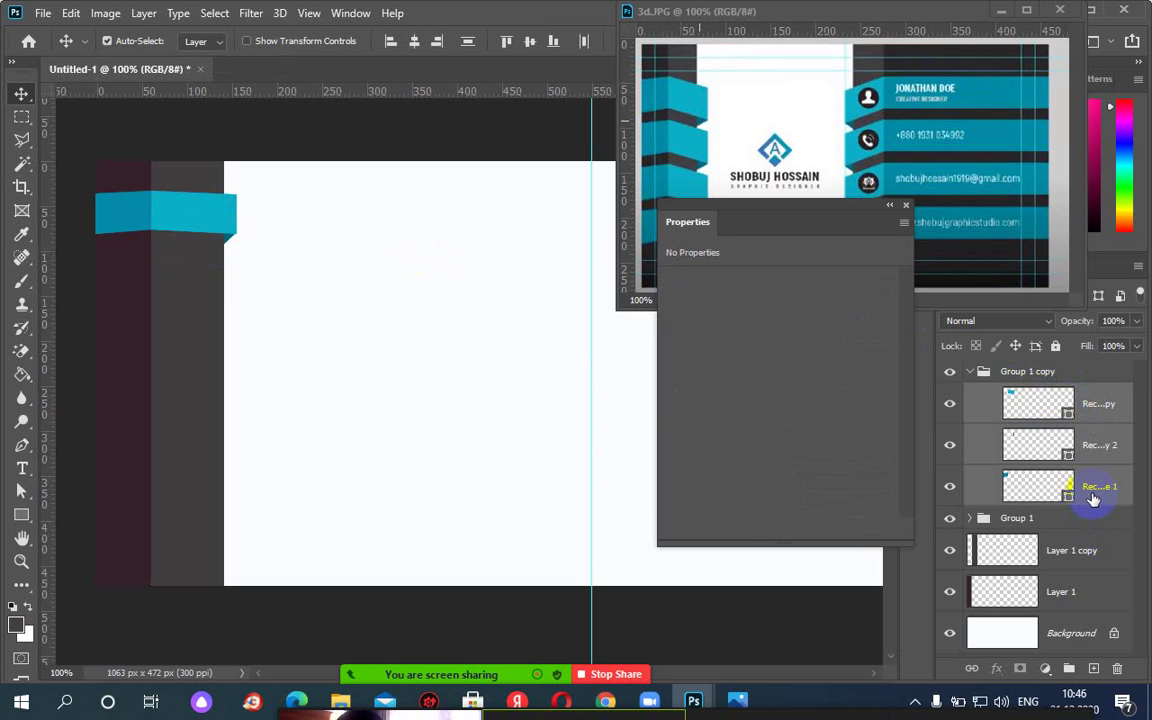
{"action": "left_click_drag", "start_coordinate": [203, 226], "coordinate": [195, 464]}
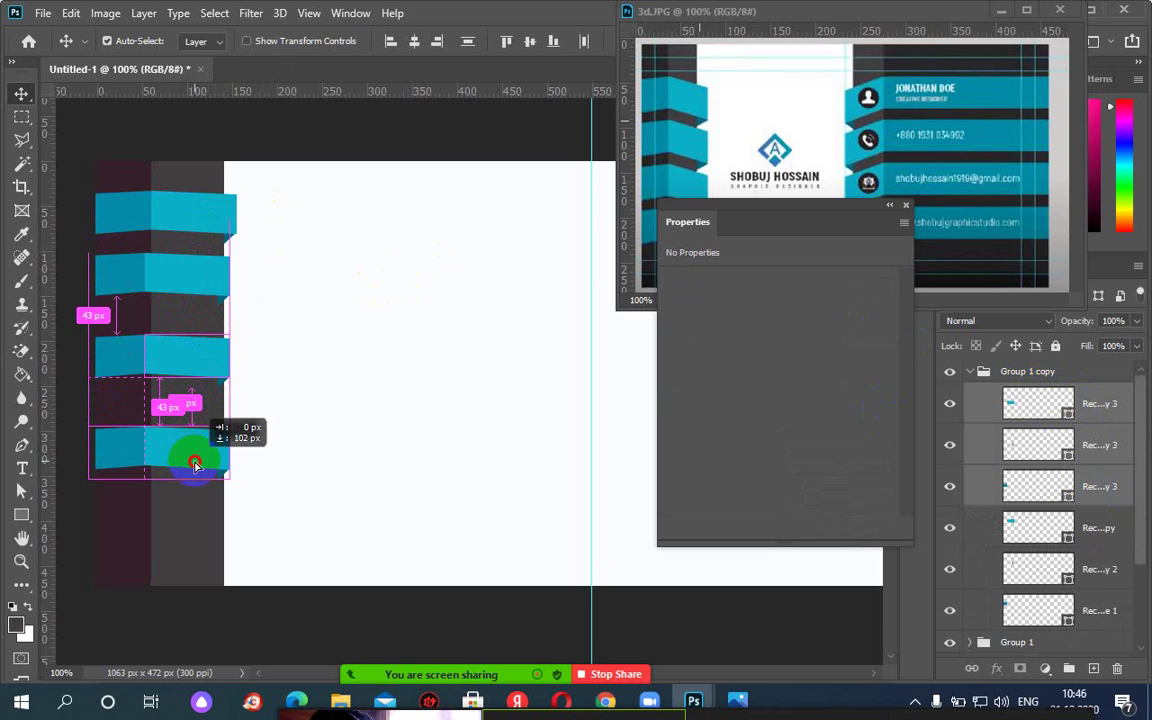
{"action": "left_click_drag", "start_coordinate": [195, 466], "coordinate": [195, 466]}
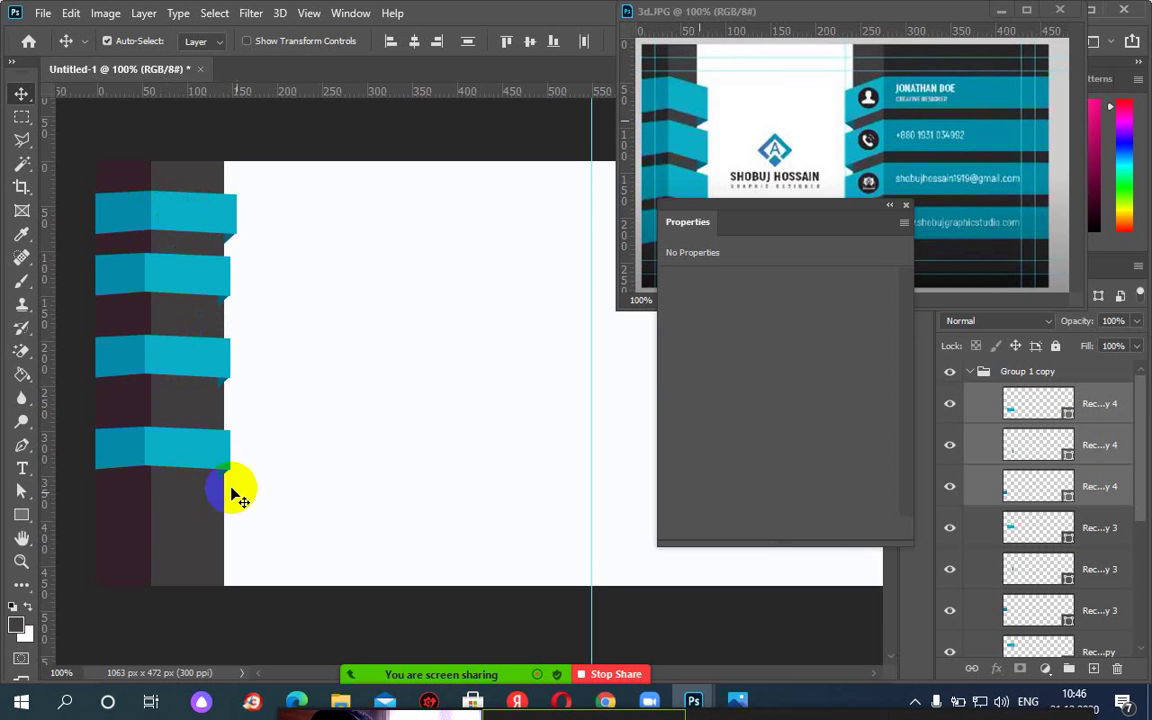
{"action": "left_click", "coordinate": [176, 456]}
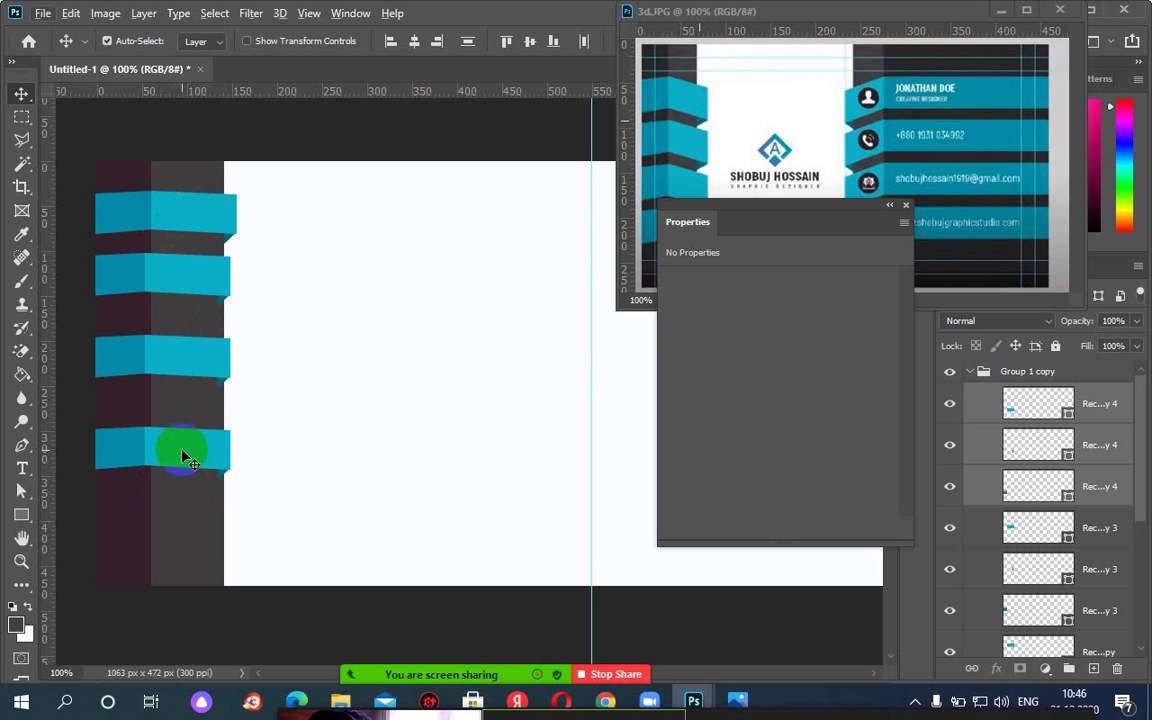
{"action": "left_click", "coordinate": [125, 277]}
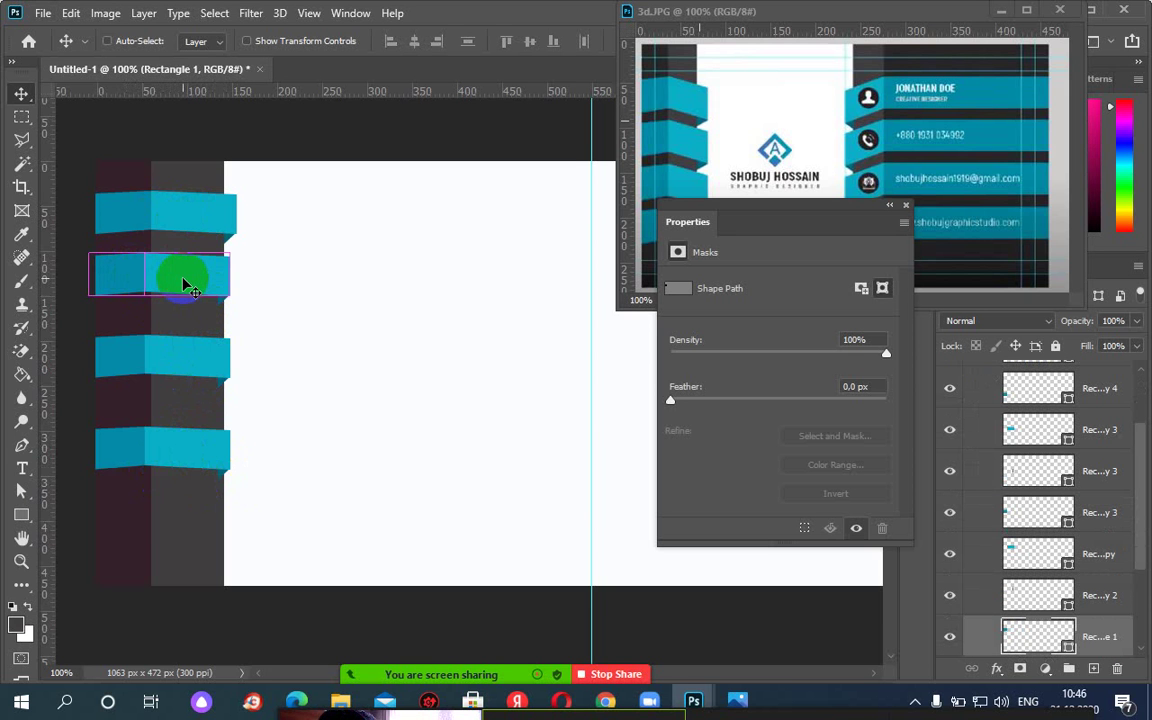
{"action": "left_click", "coordinate": [1068, 466]}
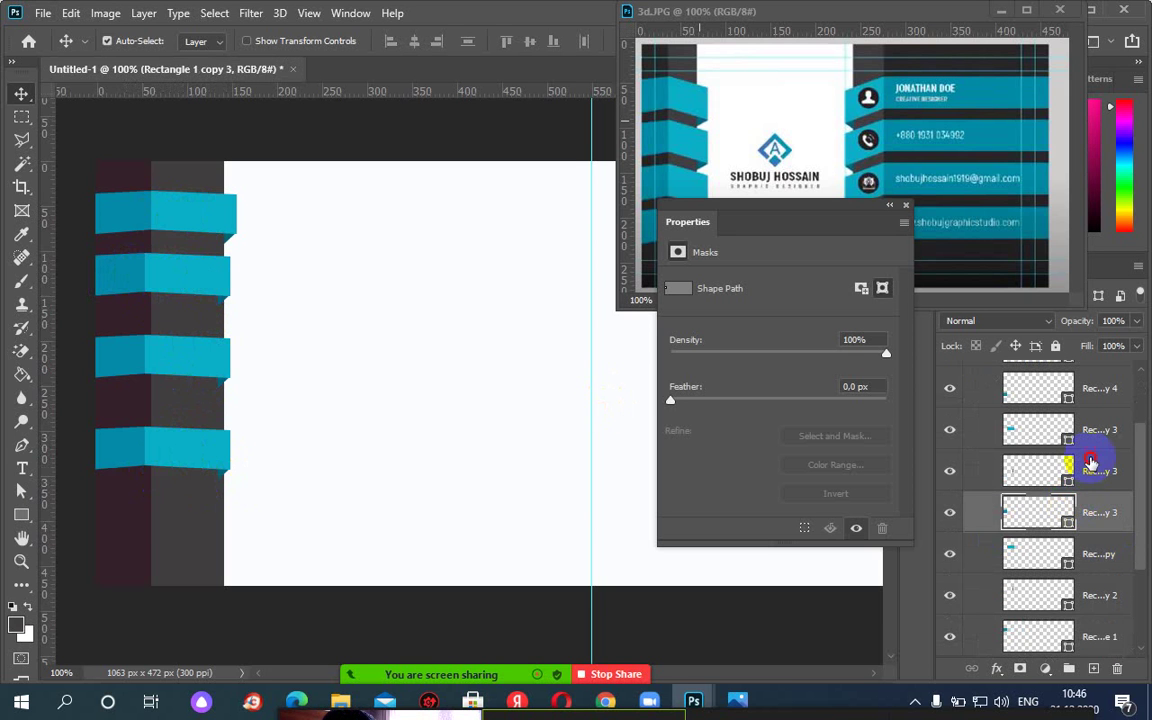
{"action": "left_click", "coordinate": [178, 279]}
{"action": "left_click_drag", "start_coordinate": [178, 279], "coordinate": [232, 313]}
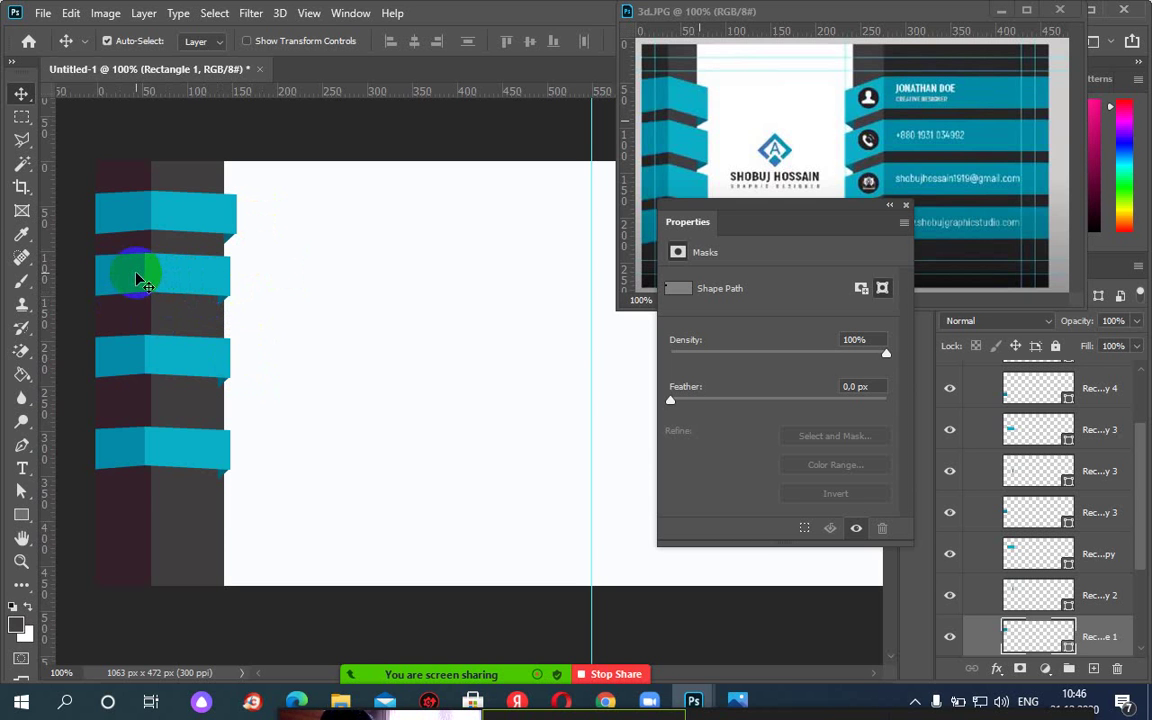
Uncover the full reference card, view the ribbon example dausrulebeli.png in Photos, and return to the Photoshop design.
{"action": "left_click", "coordinate": [906, 207]}
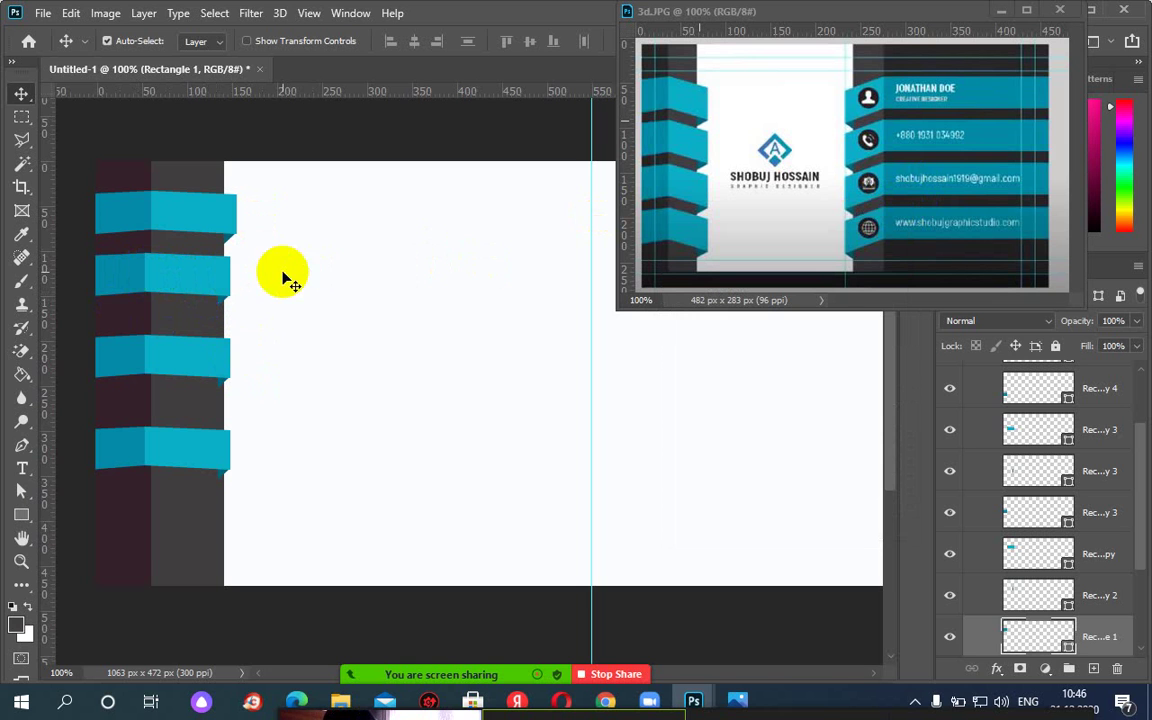
{"action": "mouse_move", "coordinate": [738, 699]}
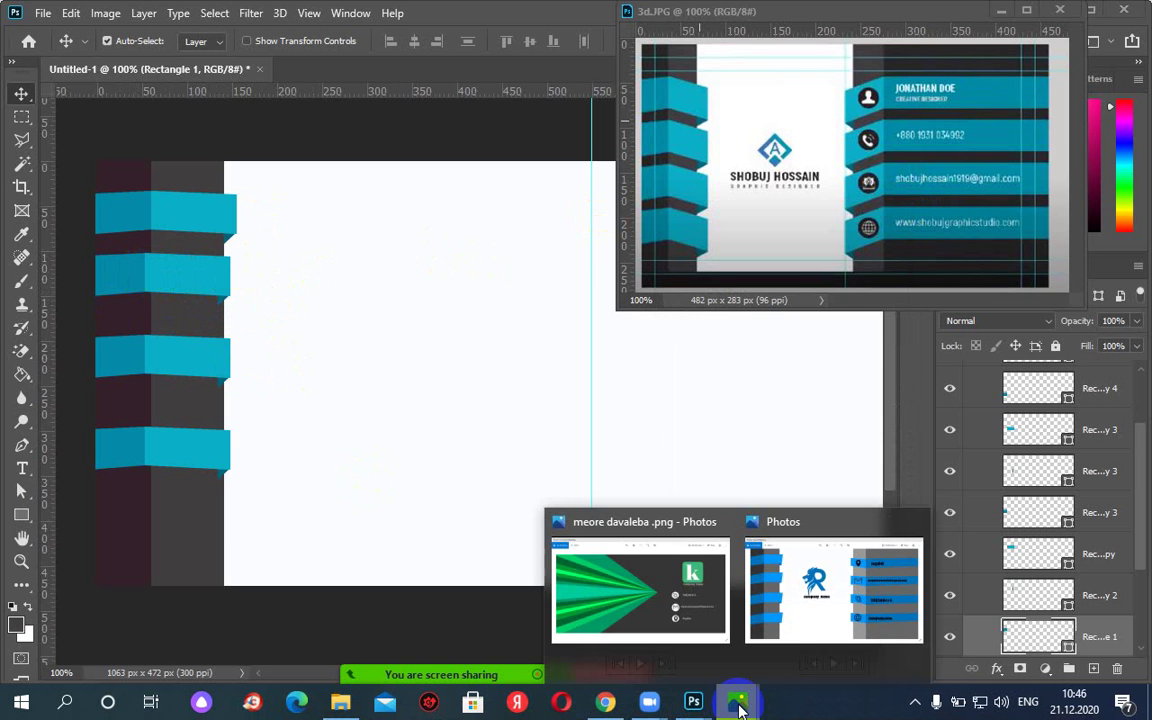
{"action": "left_click", "coordinate": [813, 620]}
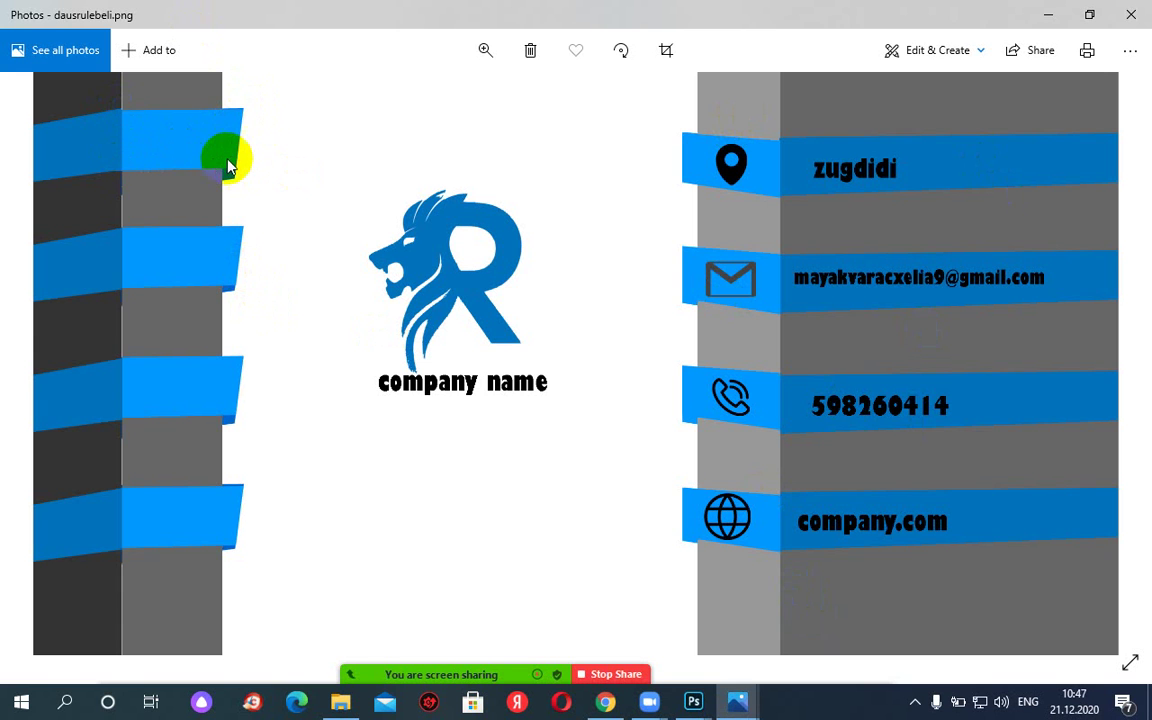
{"action": "left_click", "coordinate": [1048, 14]}
{"action": "left_click", "coordinate": [503, 166]}
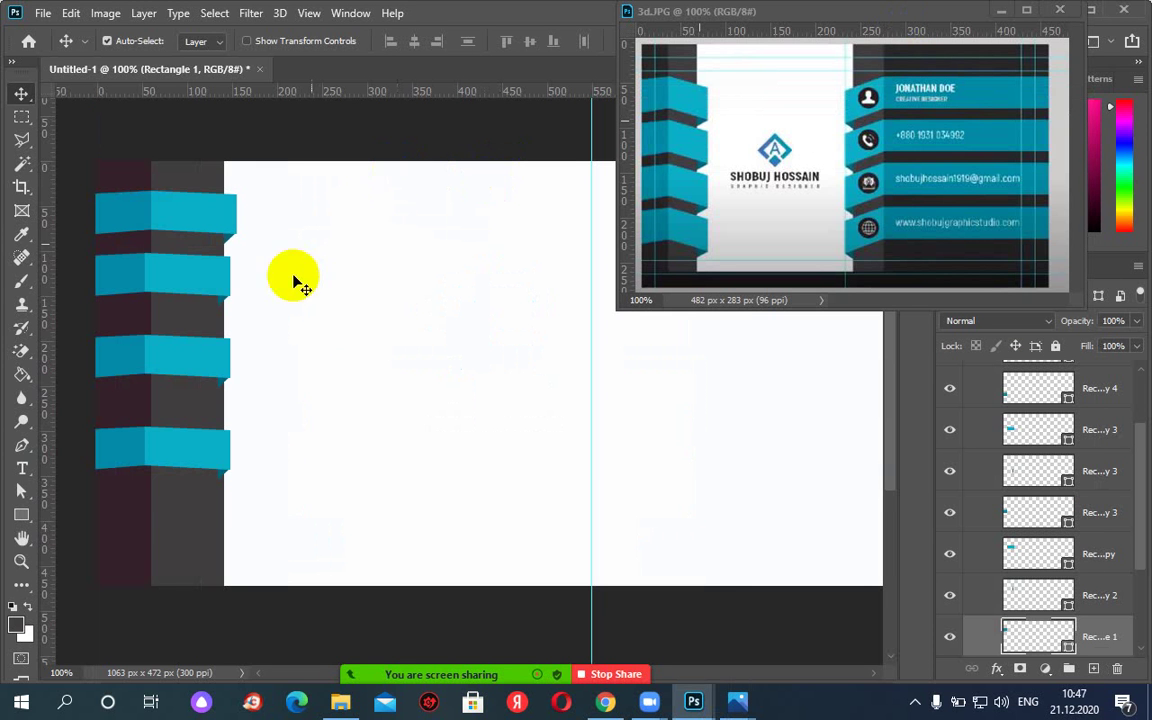
Select the third ribbon's fold shape and toggle the visibility of individual shape layers to identify which ribbon part each one holds.
{"action": "right_click", "coordinate": [23, 489]}
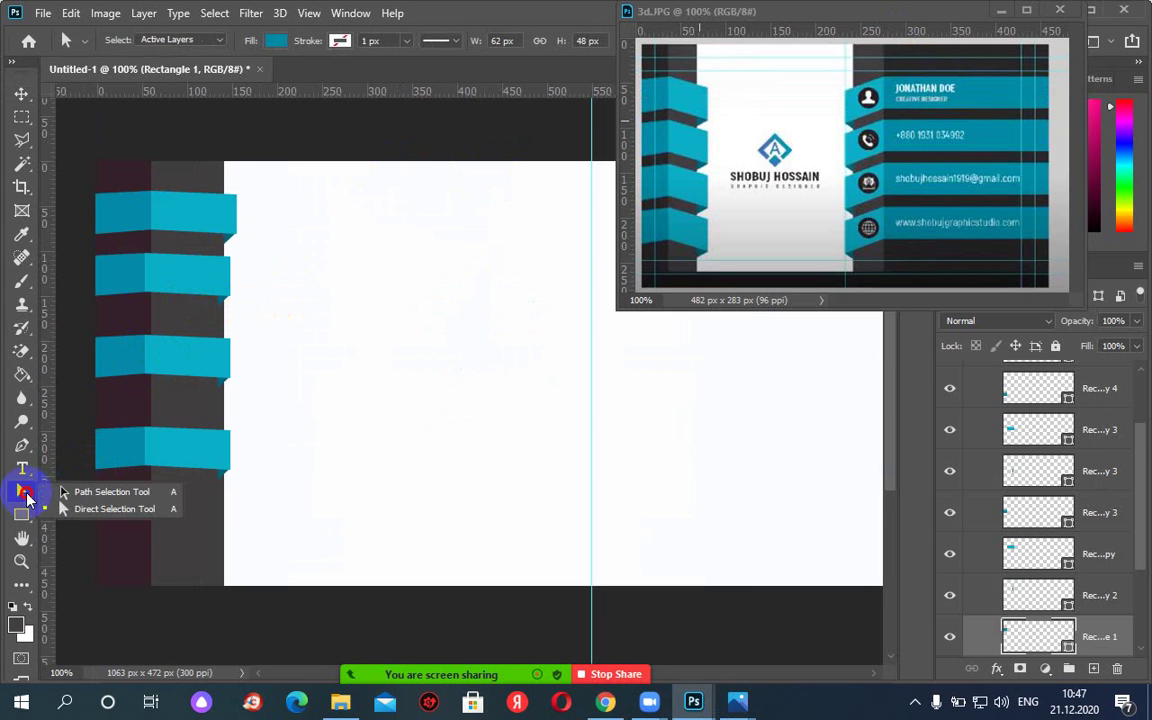
{"action": "left_click", "coordinate": [68, 507]}
{"action": "left_click", "coordinate": [218, 358]}
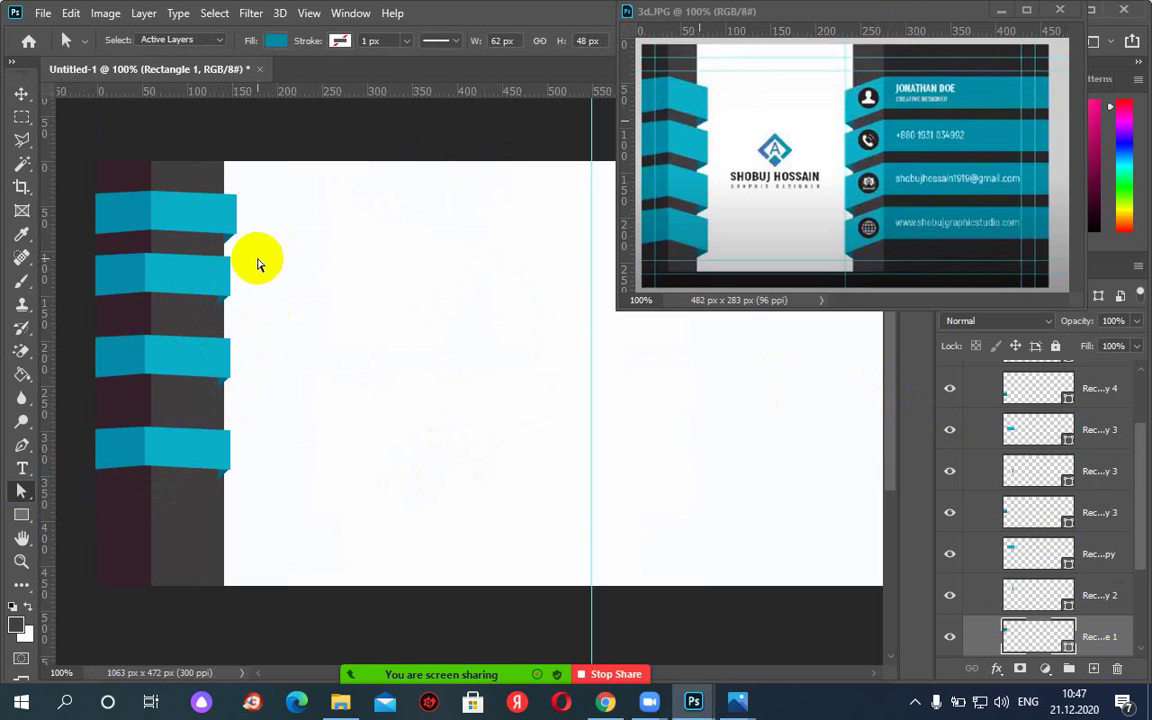
{"action": "left_click", "coordinate": [199, 292]}
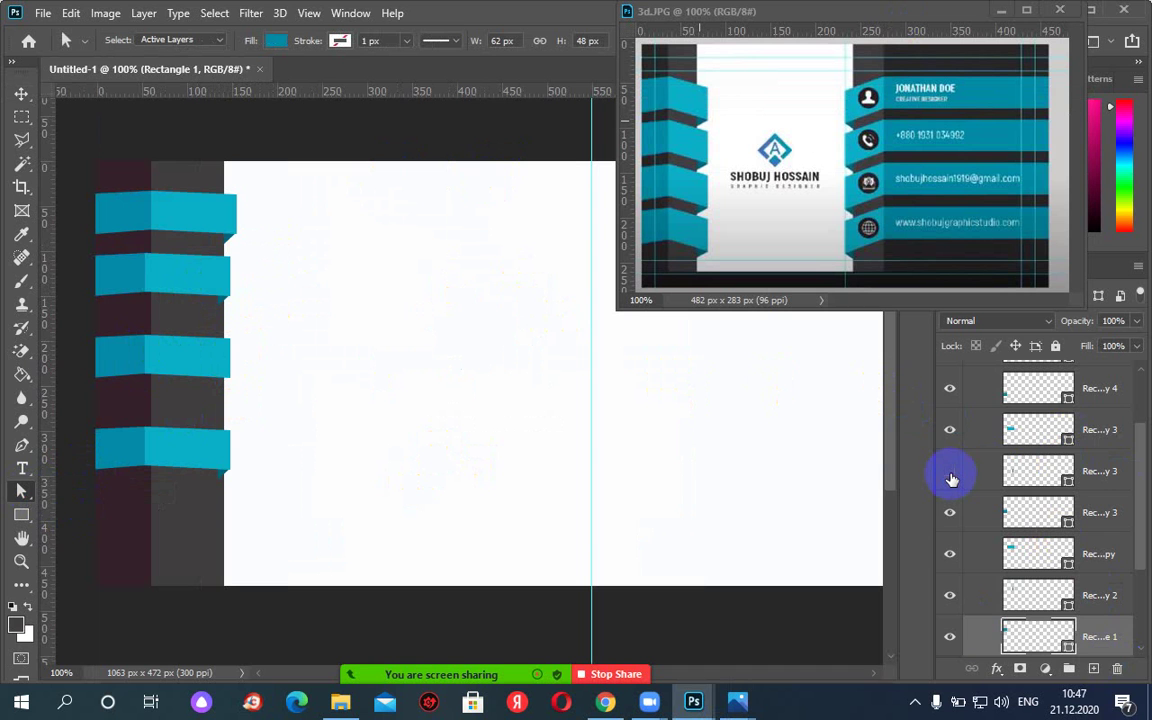
{"action": "left_click", "coordinate": [1030, 471]}
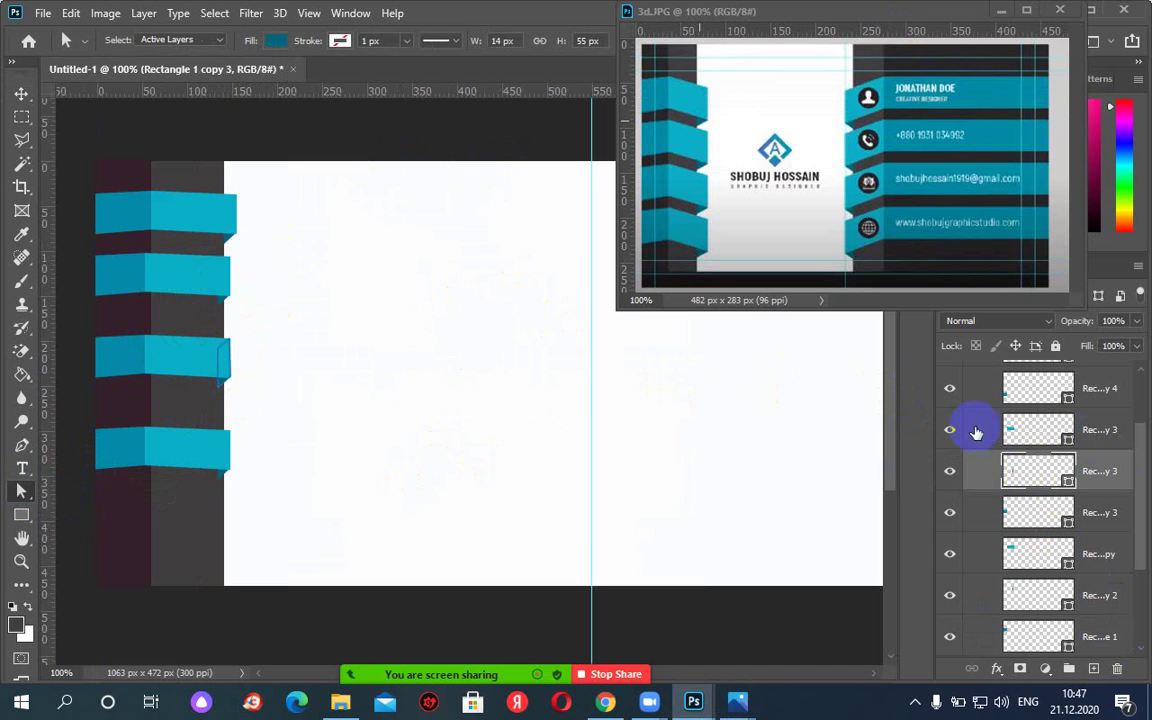
{"action": "left_click", "coordinate": [950, 395]}
{"action": "left_click", "coordinate": [950, 392]}
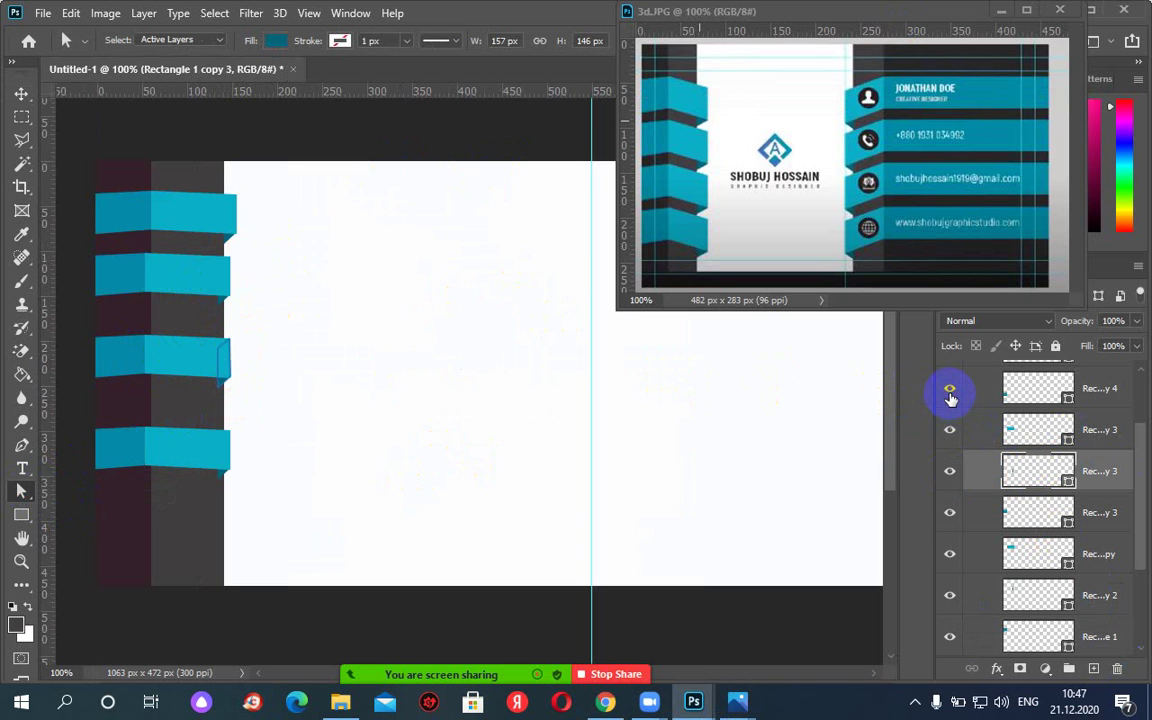
{"action": "left_click", "coordinate": [951, 477]}
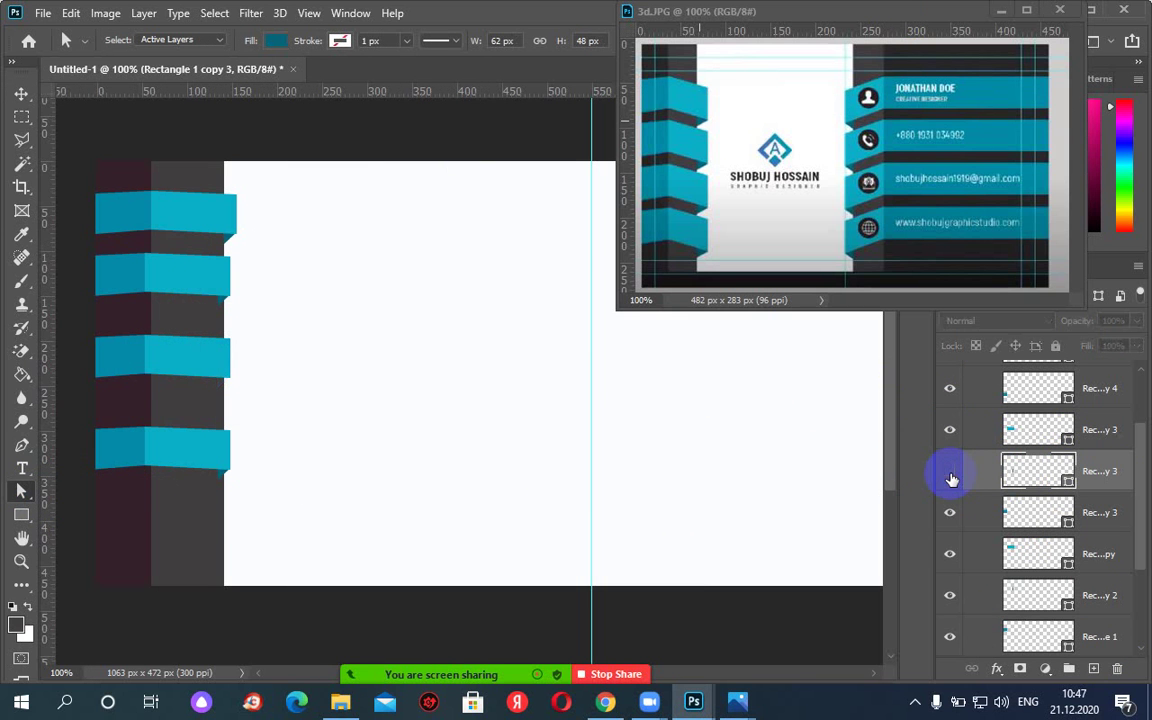
{"action": "left_click", "coordinate": [951, 477]}
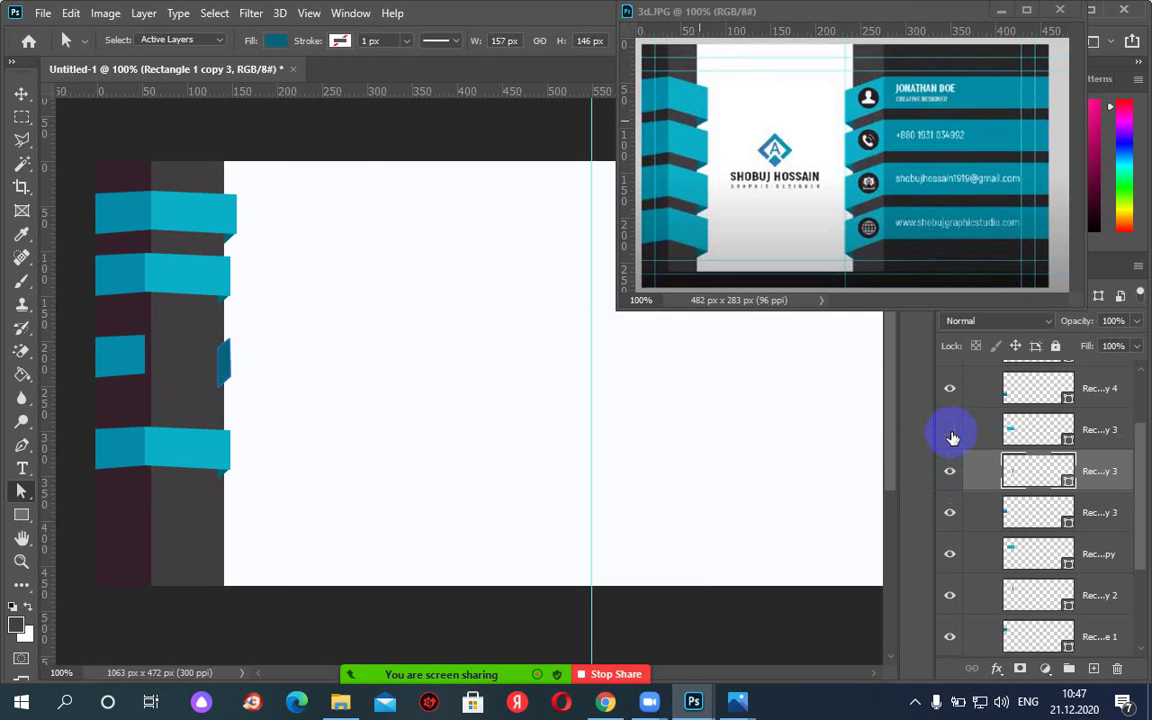
Show the light blue front band of the third ribbon and select its layer.
{"action": "left_click", "coordinate": [951, 434]}
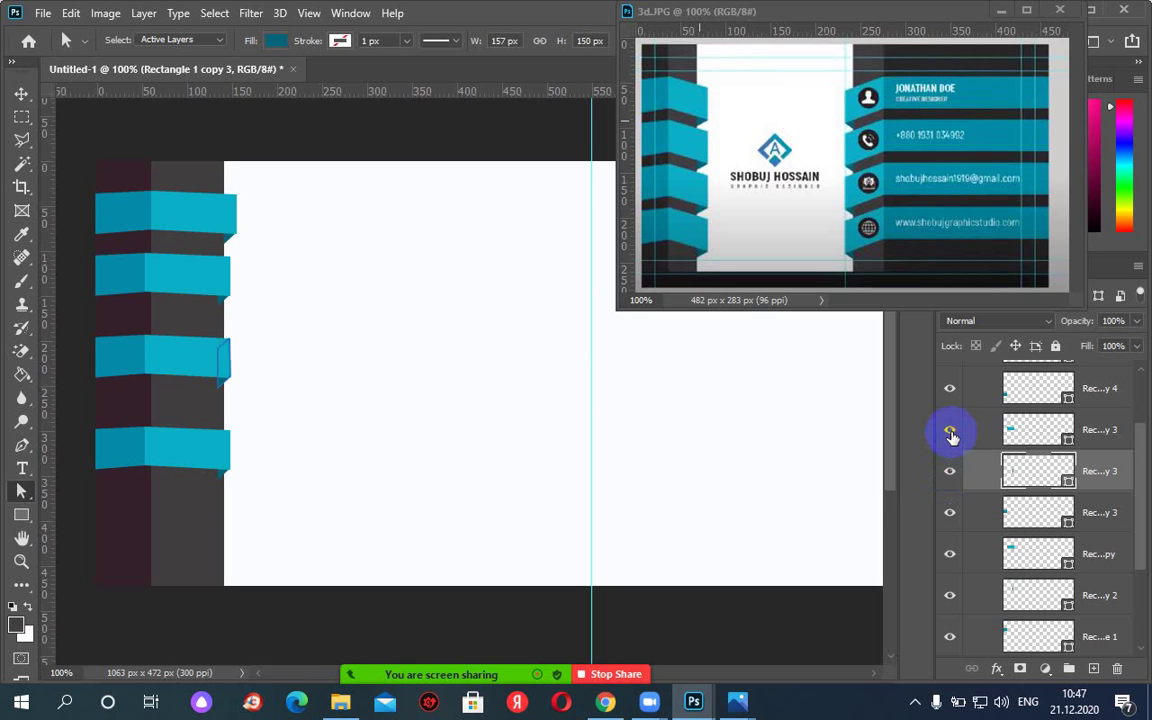
{"action": "left_click", "coordinate": [951, 434]}
{"action": "left_click", "coordinate": [951, 434]}
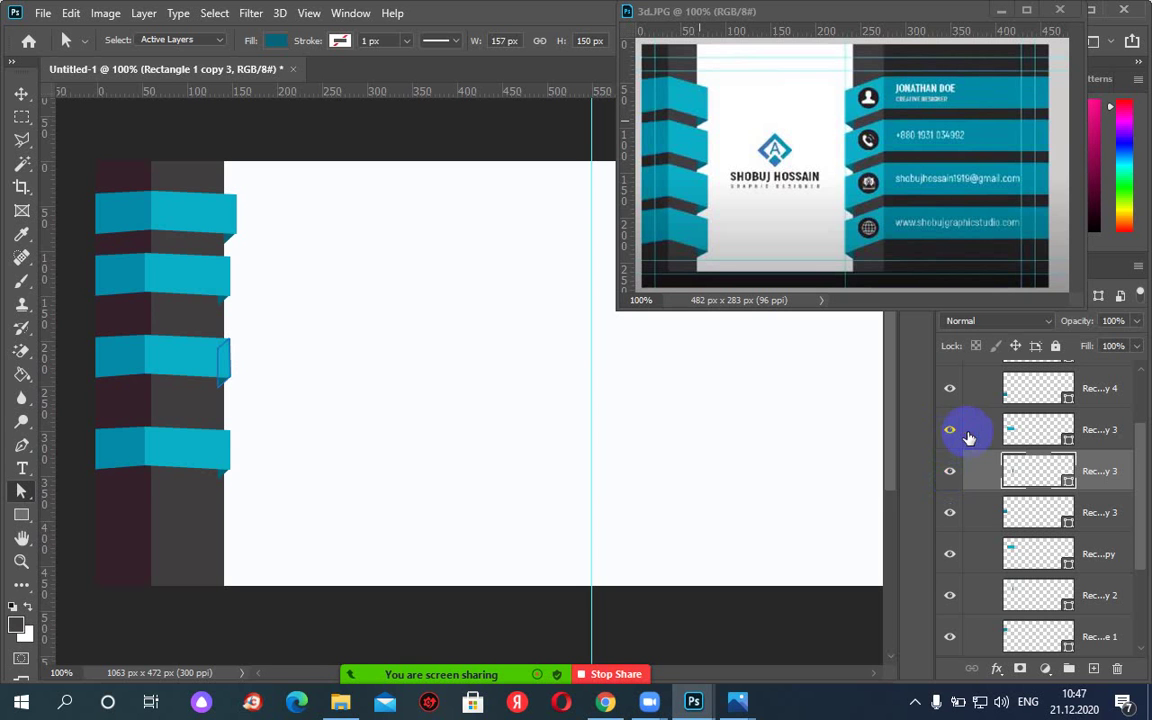
{"action": "left_click", "coordinate": [1037, 432]}
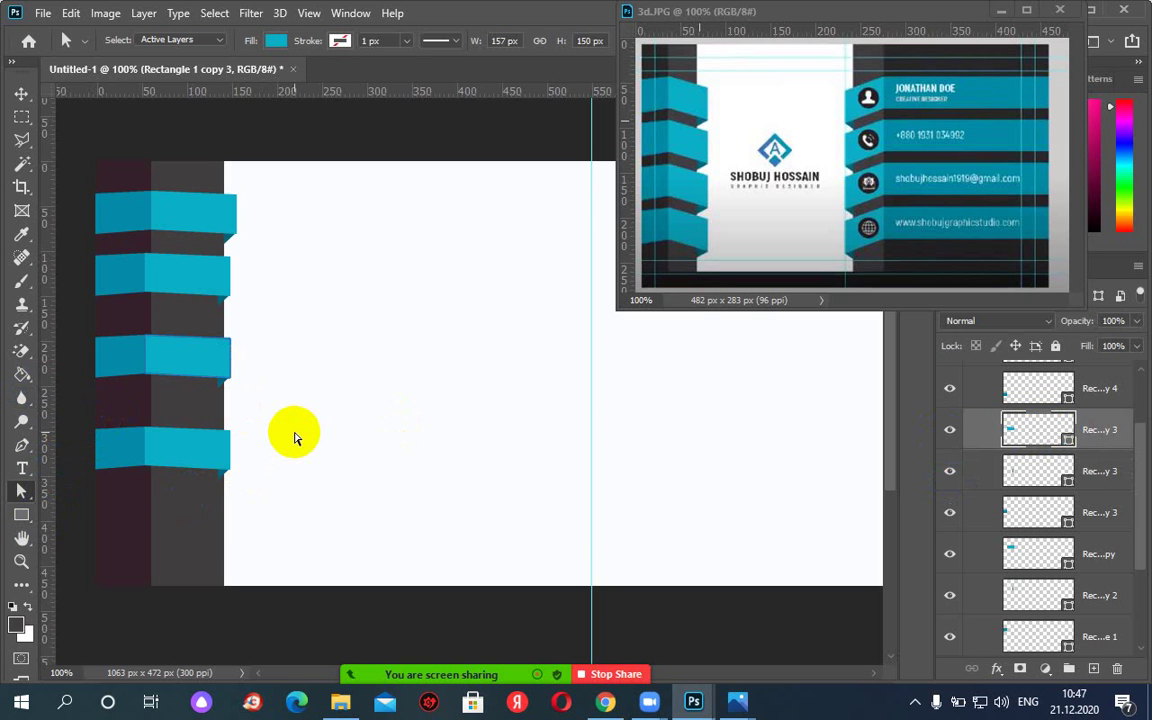
Reshape the third ribbon's front band to about 102 × 44 px by moving its two right corner points outward and up with Direct Selection.
{"action": "key", "text": "ctrl+plus"}
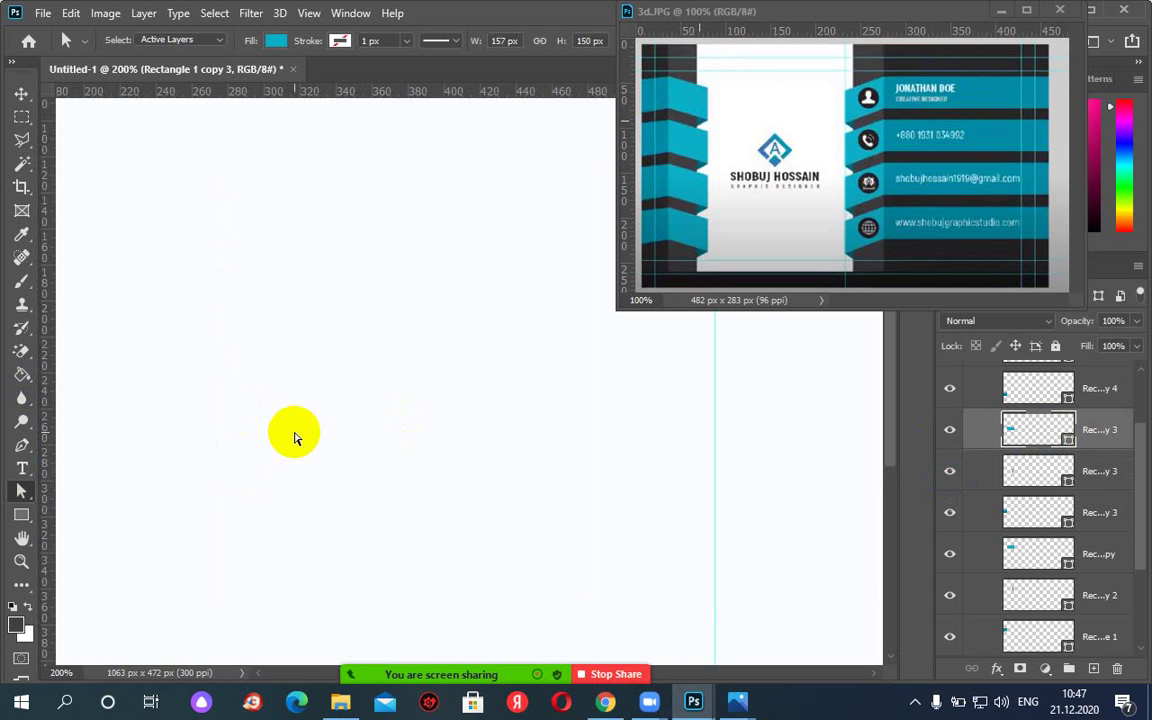
{"action": "left_click_drag", "start_coordinate": [222, 347], "coordinate": [584, 363]}
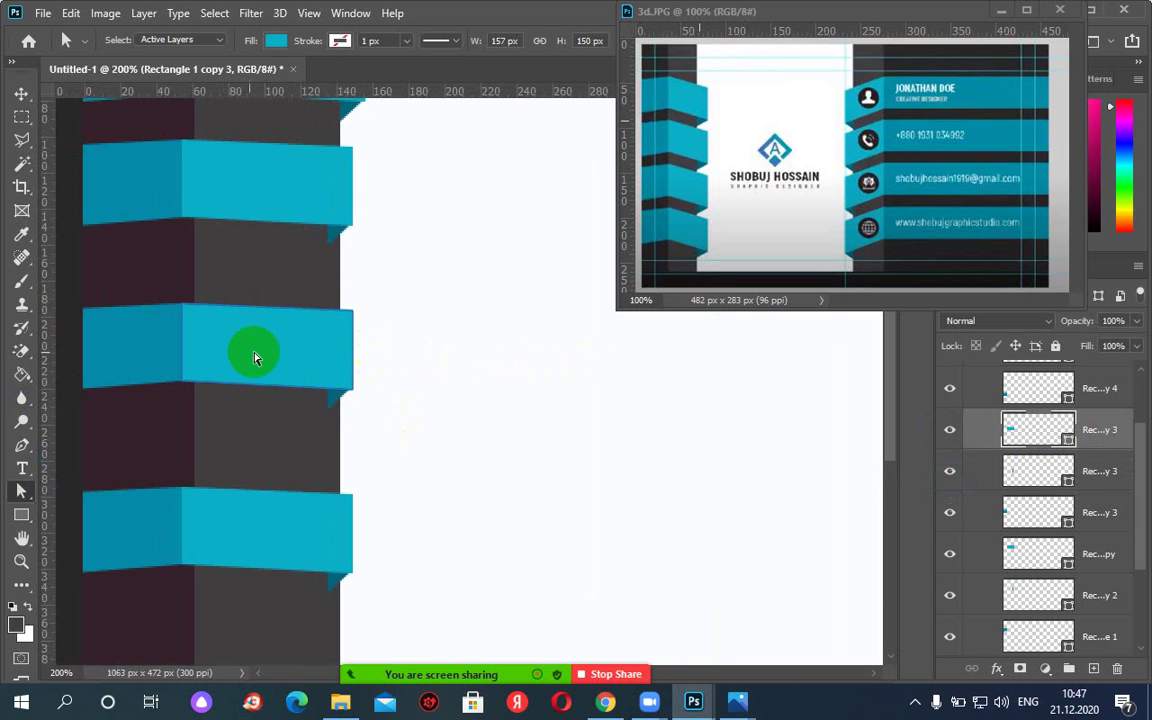
{"action": "right_click", "coordinate": [22, 495]}
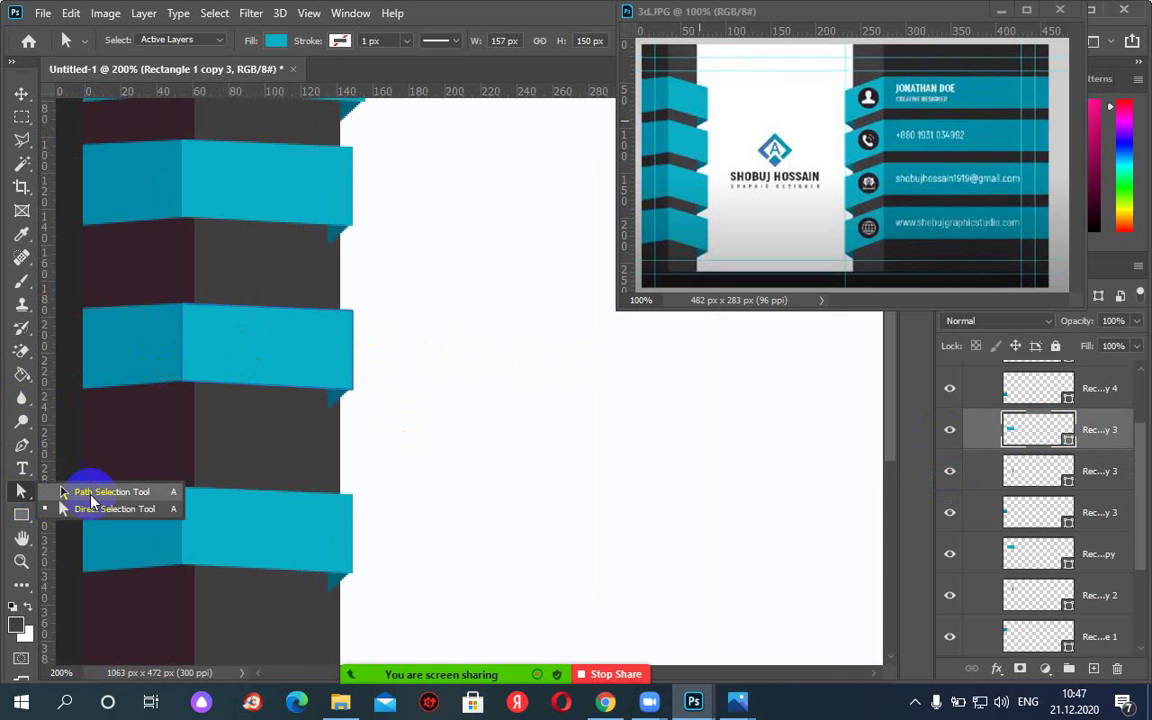
{"action": "left_click", "coordinate": [117, 512]}
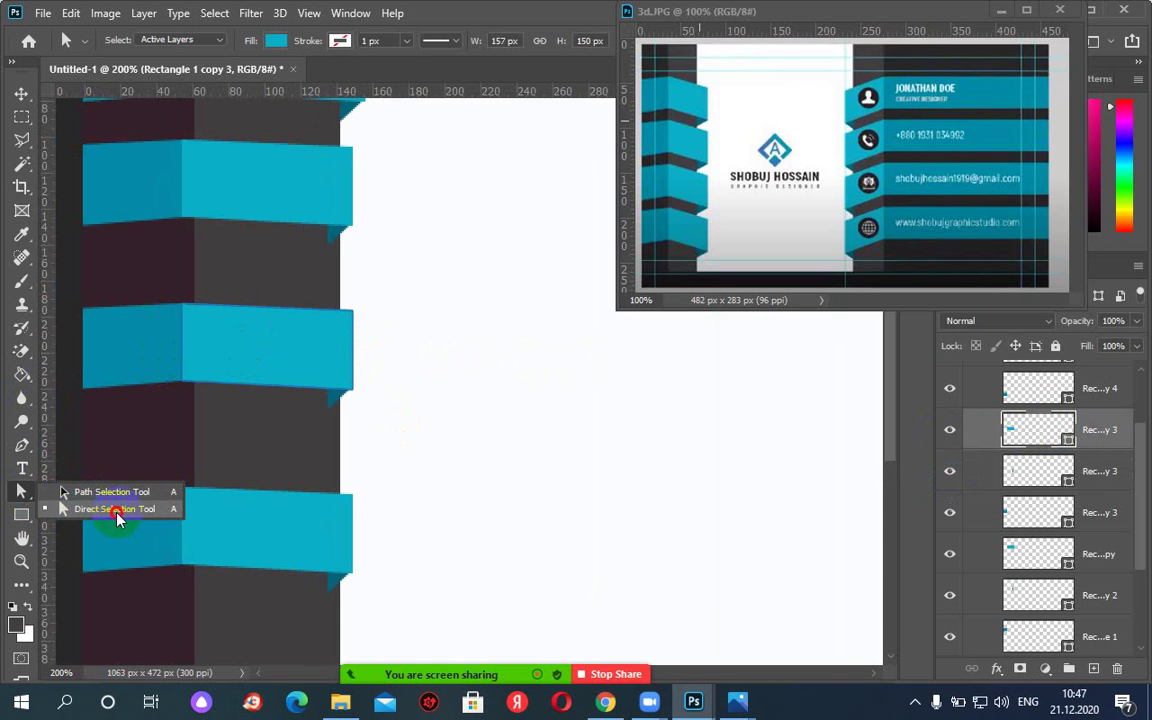
{"action": "left_click", "coordinate": [352, 317]}
{"action": "left_click_drag", "start_coordinate": [352, 313], "coordinate": [366, 383]}
{"action": "key", "text": "ctrl+z"}
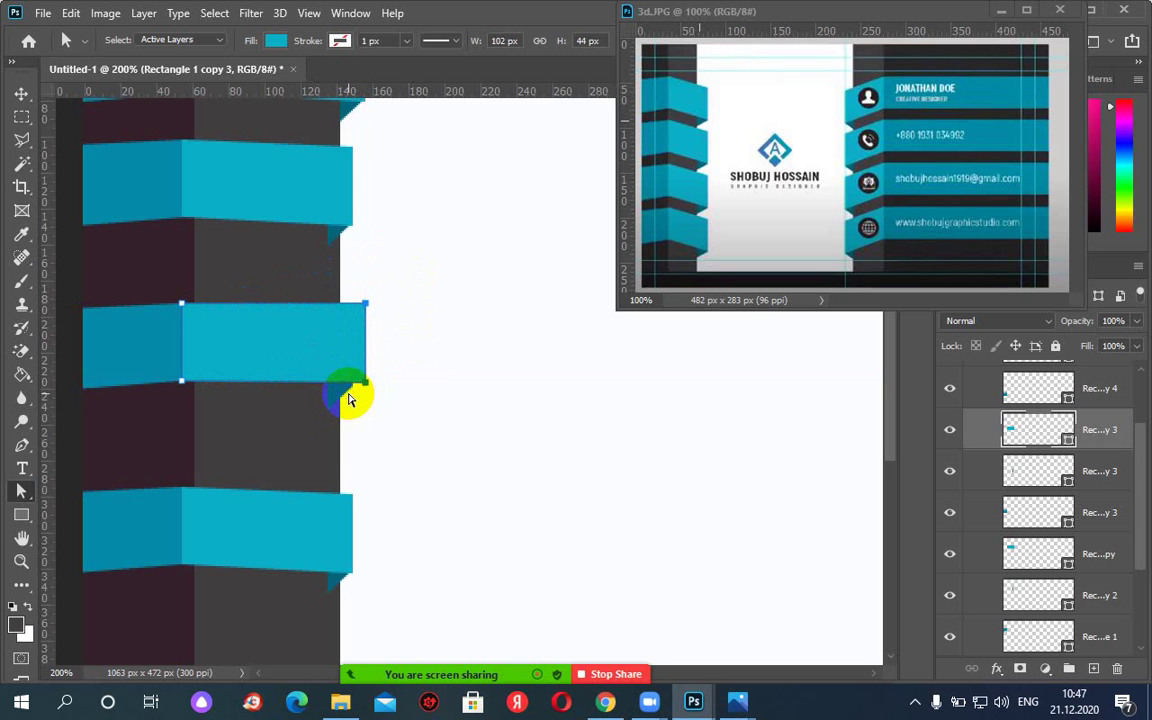
{"action": "left_click", "coordinate": [349, 400]}
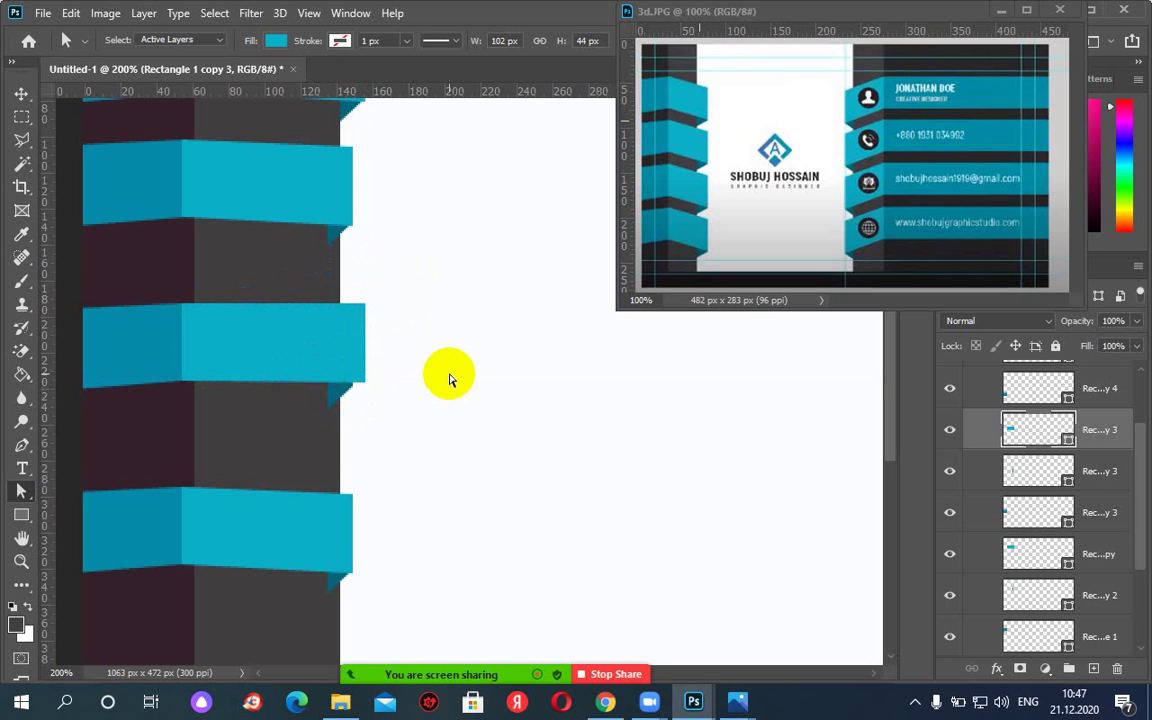
Minimize the 3d.JPG reference image and open dezcorb lesson.psd from the Downloads folder.
{"action": "left_click", "coordinate": [1001, 15]}
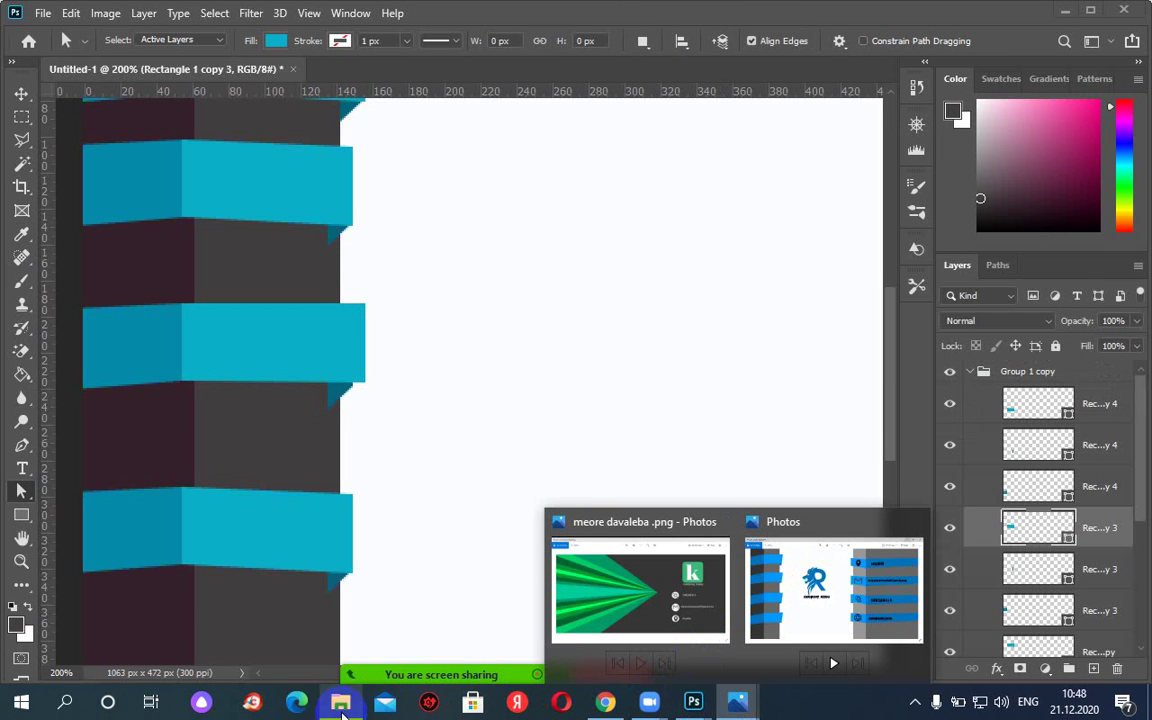
{"action": "left_click", "coordinate": [341, 703]}
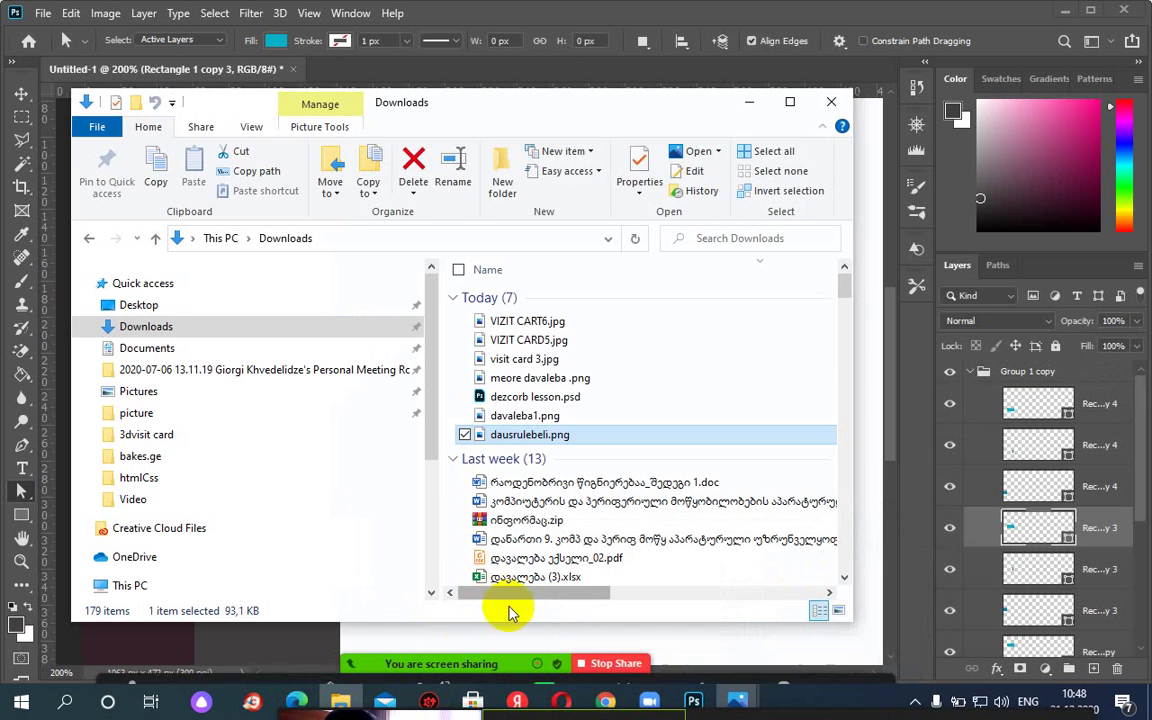
{"action": "left_click", "coordinate": [536, 401]}
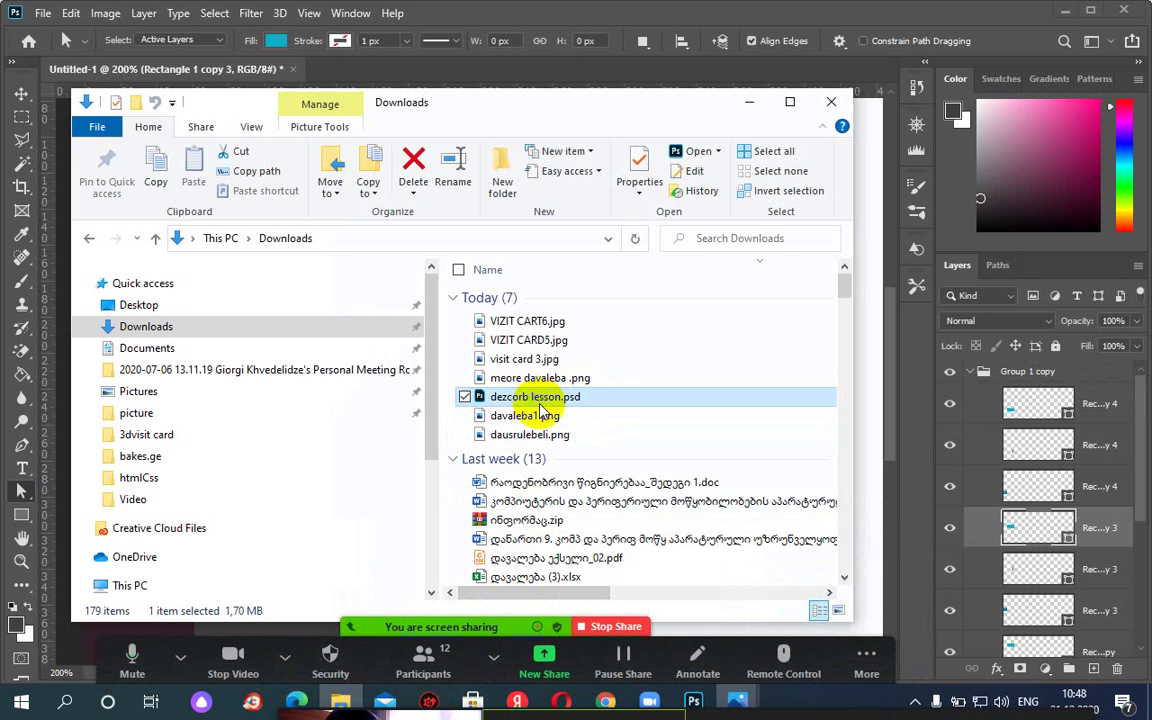
{"action": "double_click", "coordinate": [540, 400]}
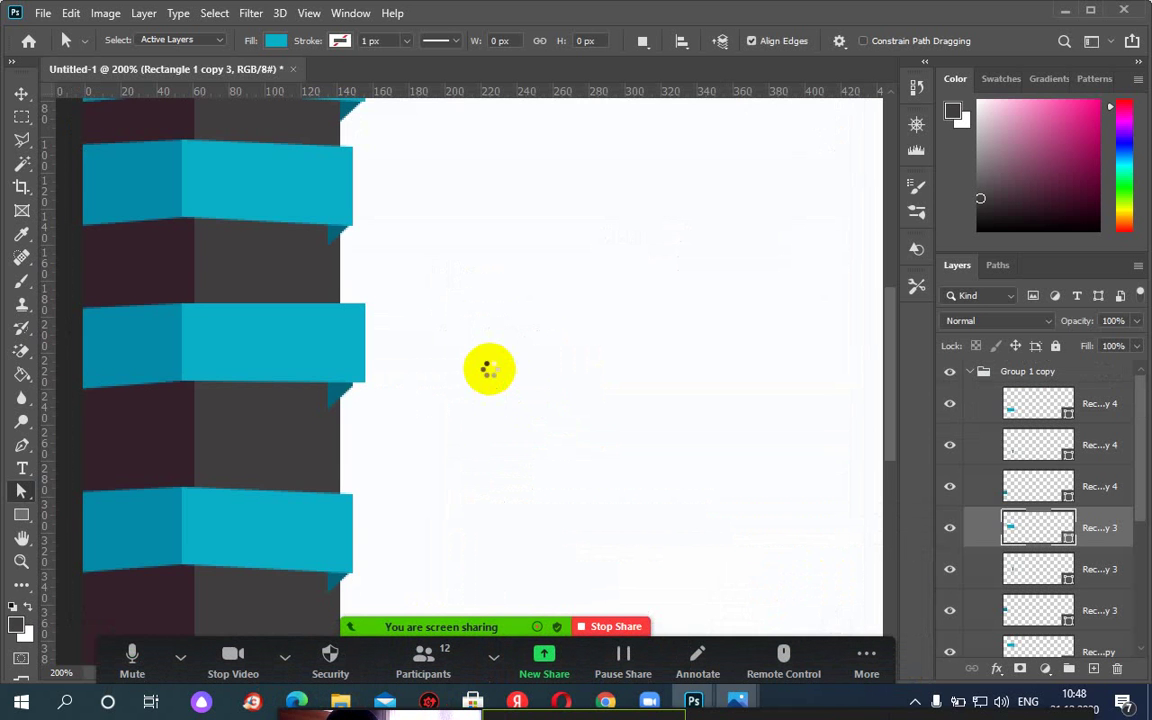
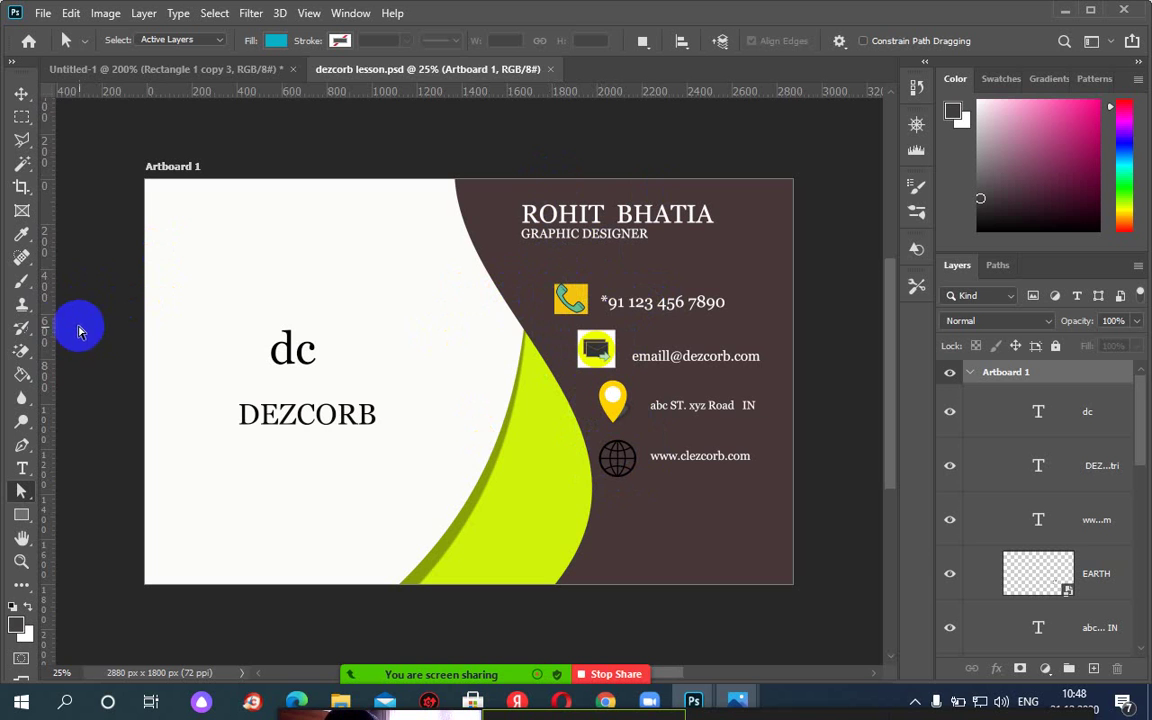
Place a vertical guide at about 2160 px and align the phone number text and the email, phone and location icons to it.
{"action": "left_click_drag", "start_coordinate": [47, 305], "coordinate": [243, 320]}
{"action": "left_click_drag", "start_coordinate": [517, 319], "coordinate": [632, 326]}
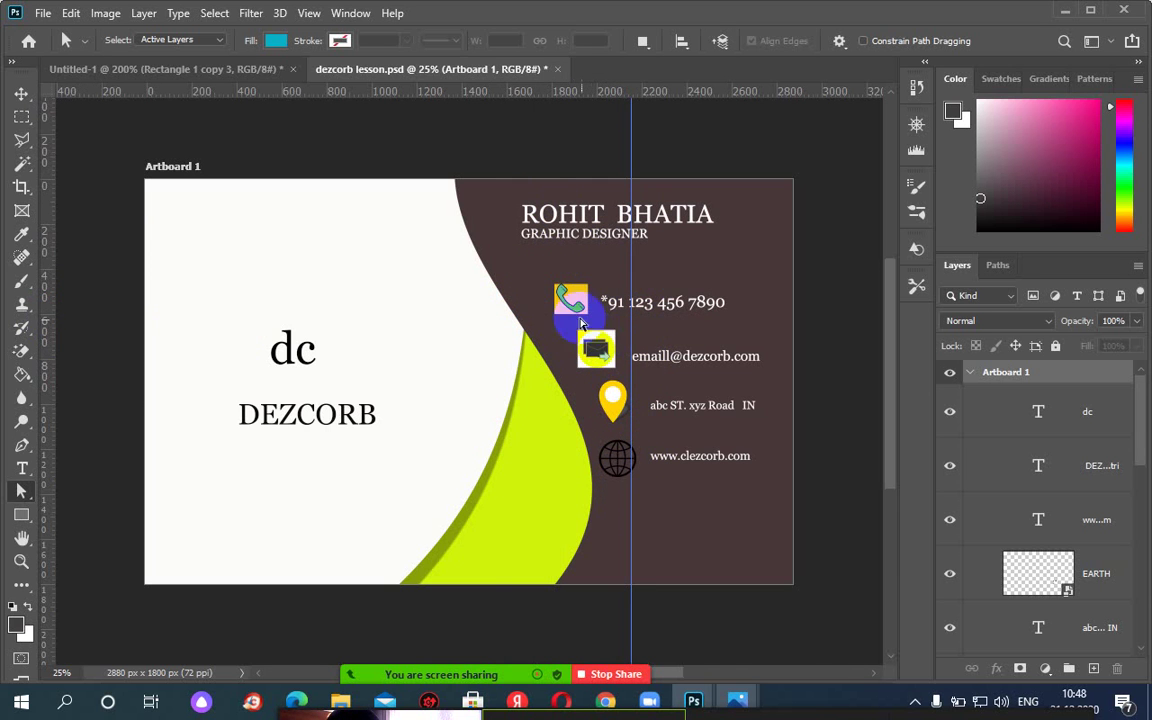
{"action": "left_click", "coordinate": [21, 93]}
{"action": "left_click", "coordinate": [597, 350]}
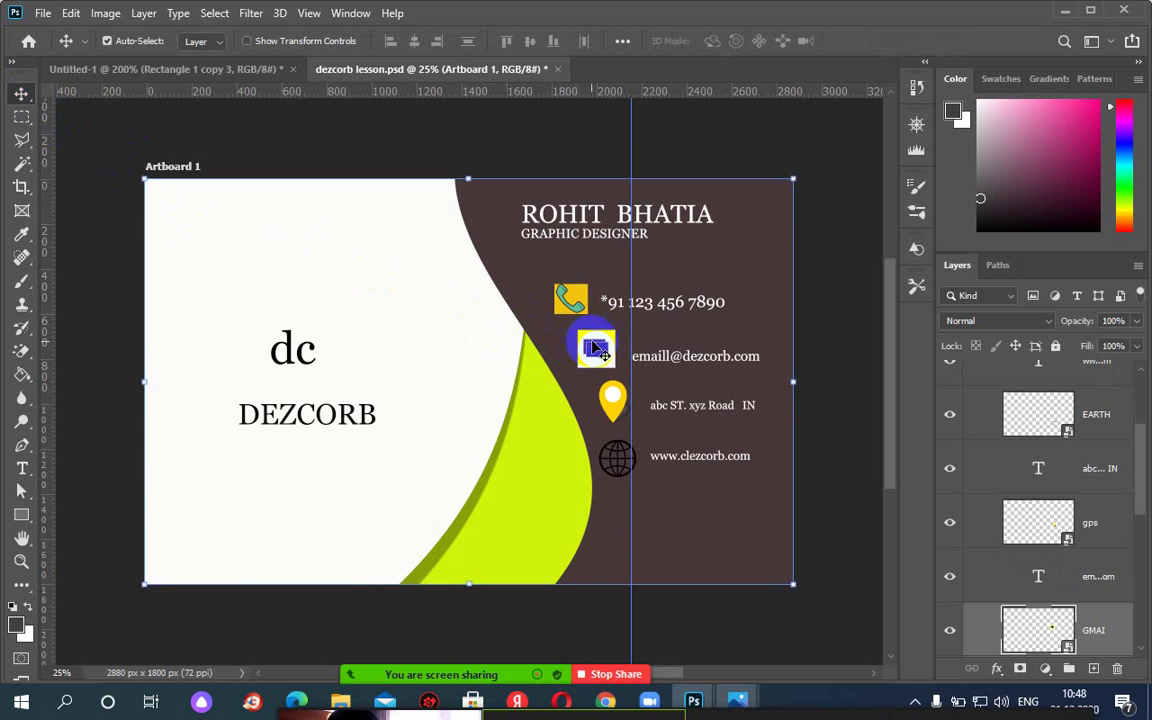
{"action": "left_click_drag", "start_coordinate": [596, 350], "coordinate": [610, 350]}
{"action": "left_click_drag", "start_coordinate": [660, 293], "coordinate": [697, 305]}
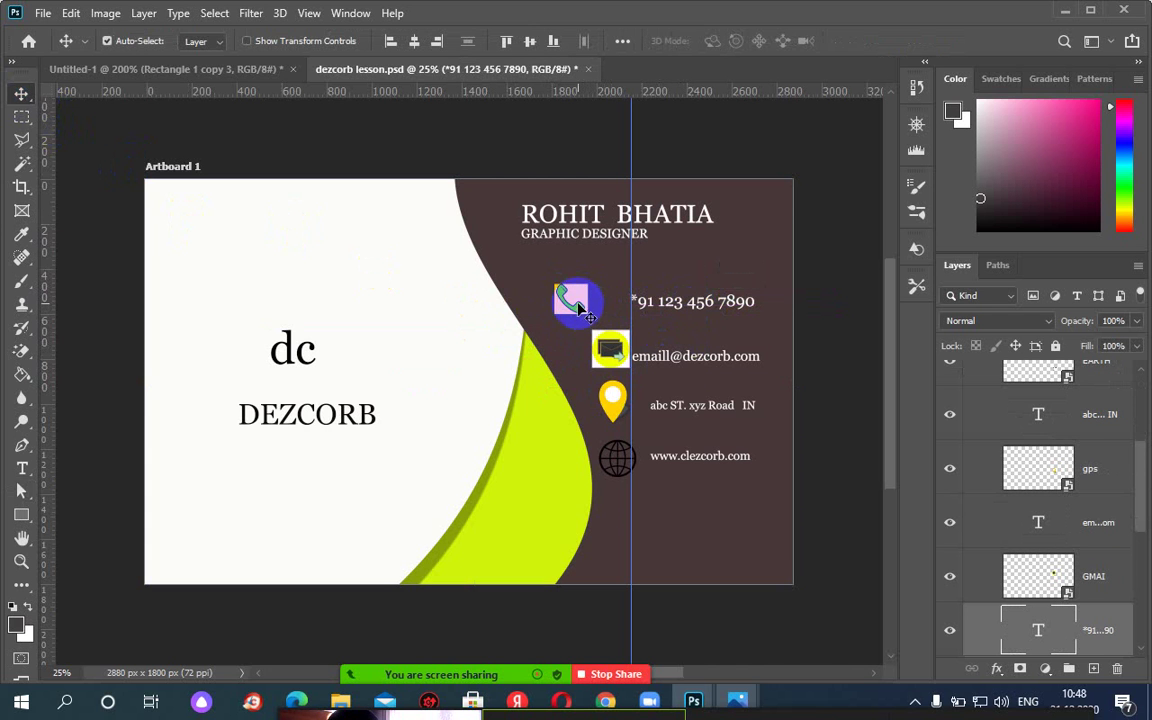
{"action": "left_click_drag", "start_coordinate": [571, 301], "coordinate": [622, 305]}
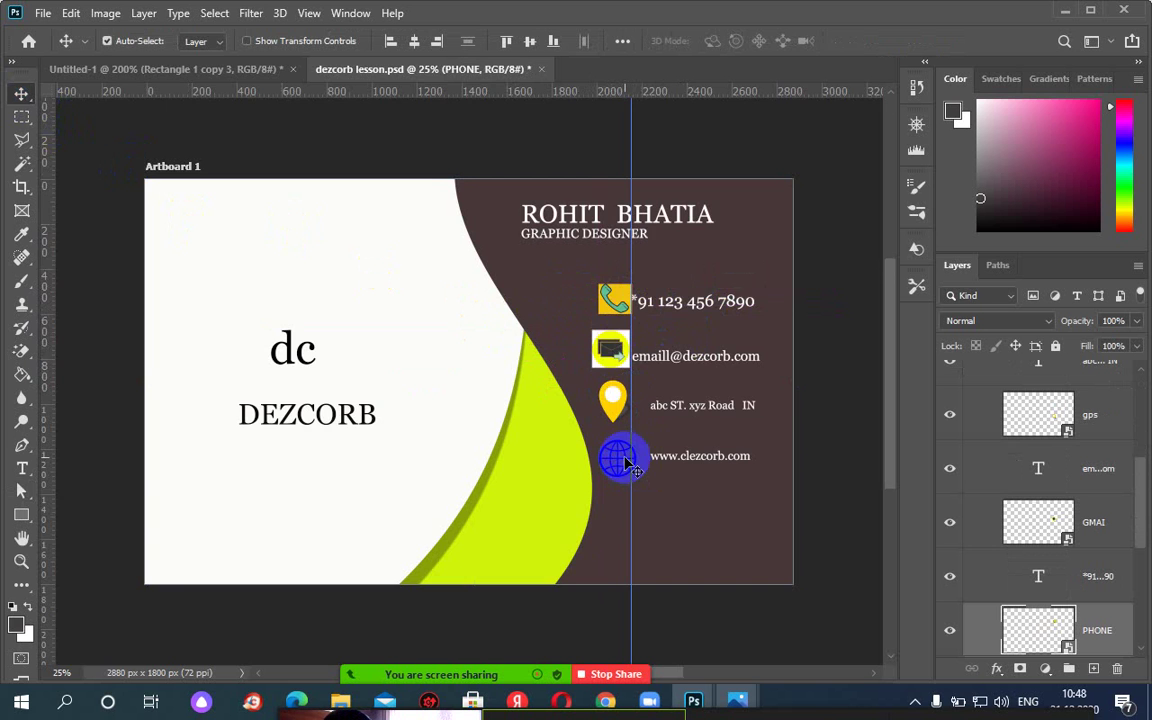
{"action": "key", "text": "ctrl+plus"}
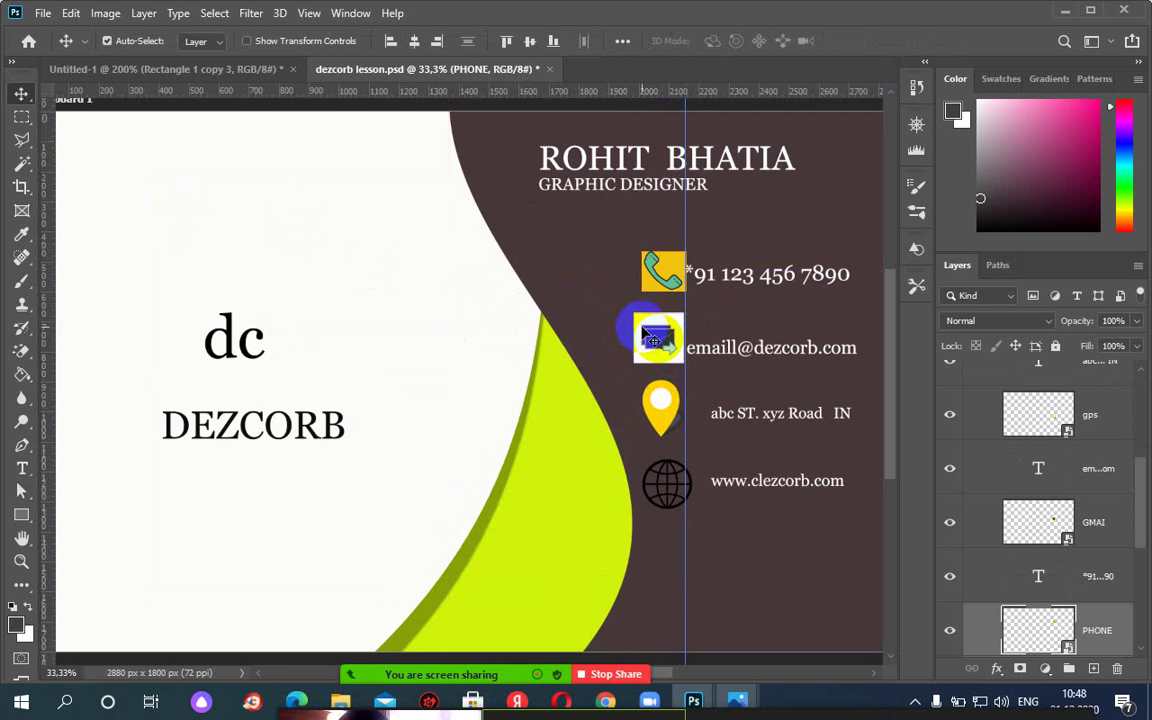
{"action": "left_click", "coordinate": [669, 407]}
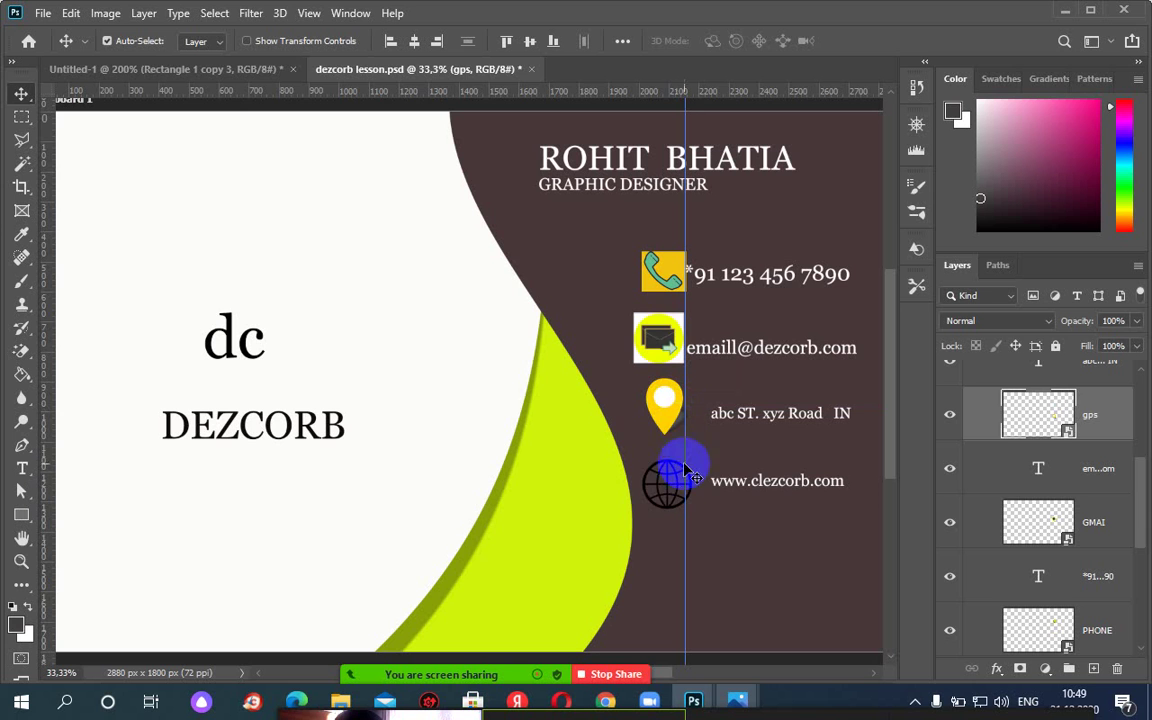
Rasterize the email icon and erase its white background with the Magic Eraser, turning Contiguous off for the final erase and back on.
{"action": "left_click", "coordinate": [670, 340]}
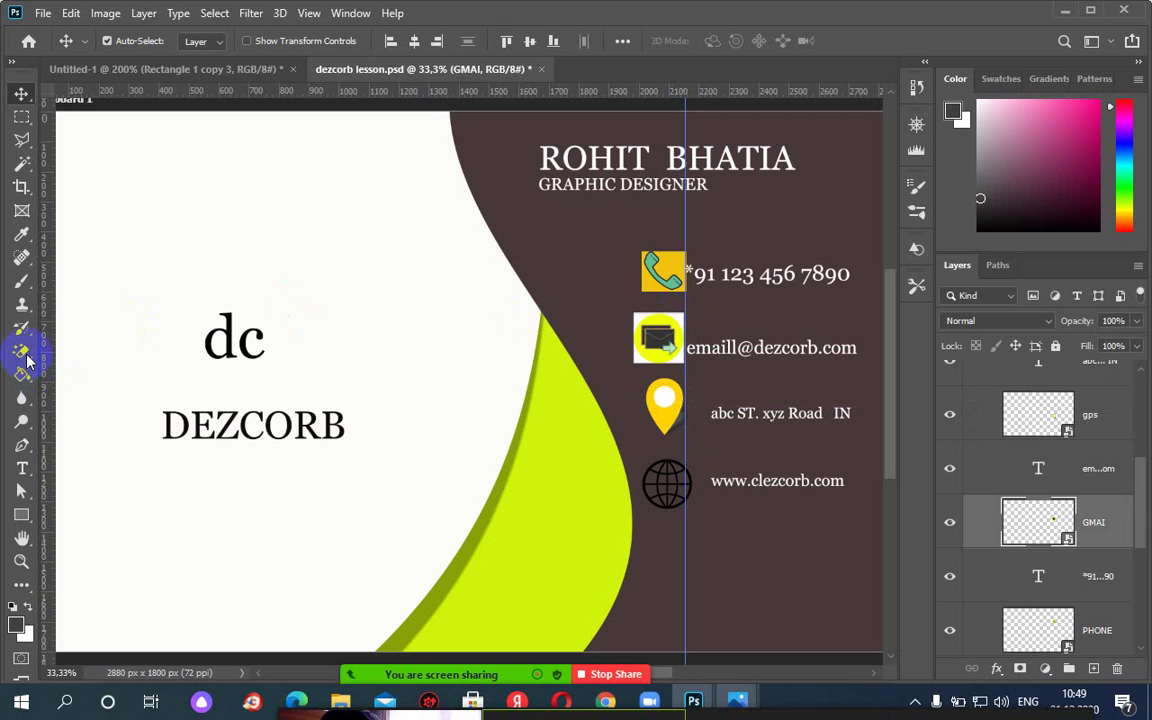
{"action": "left_click", "coordinate": [24, 354]}
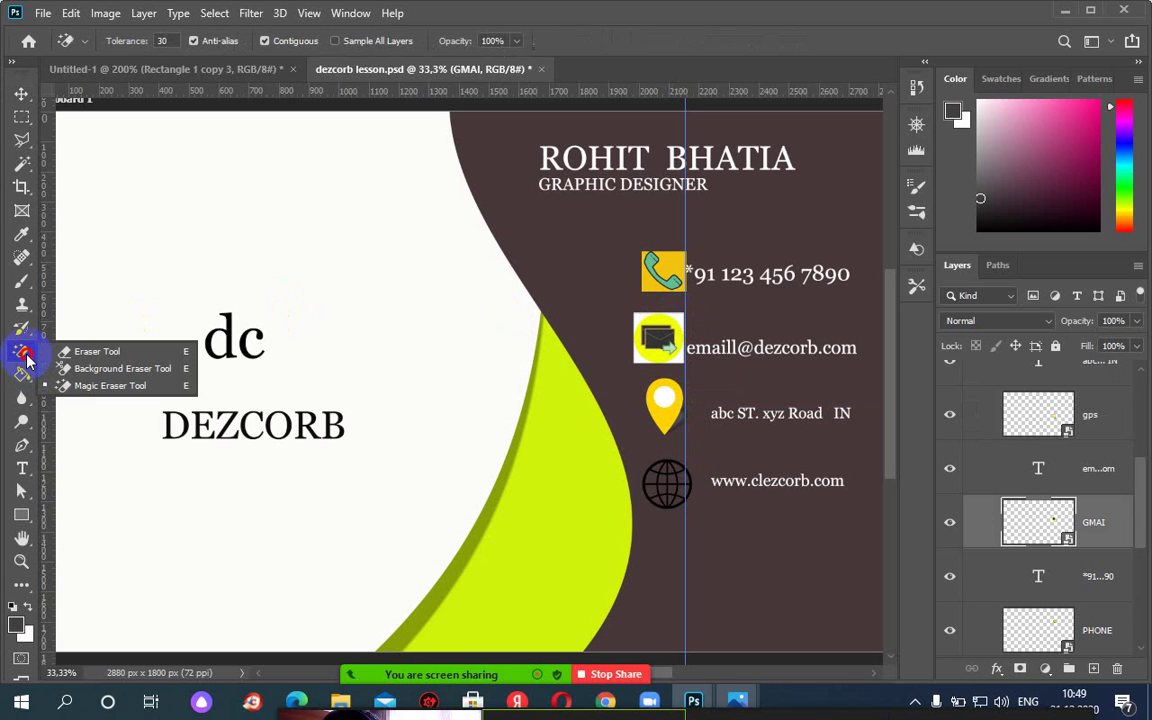
{"action": "left_click", "coordinate": [105, 387]}
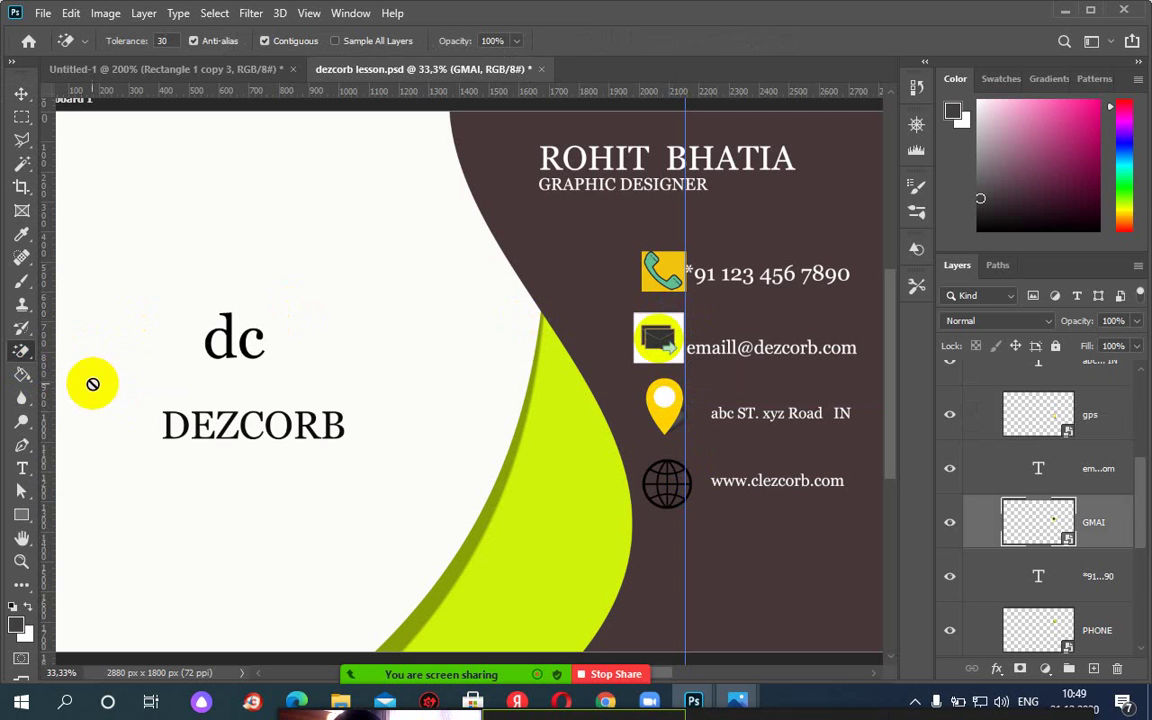
{"action": "left_click", "coordinate": [640, 320]}
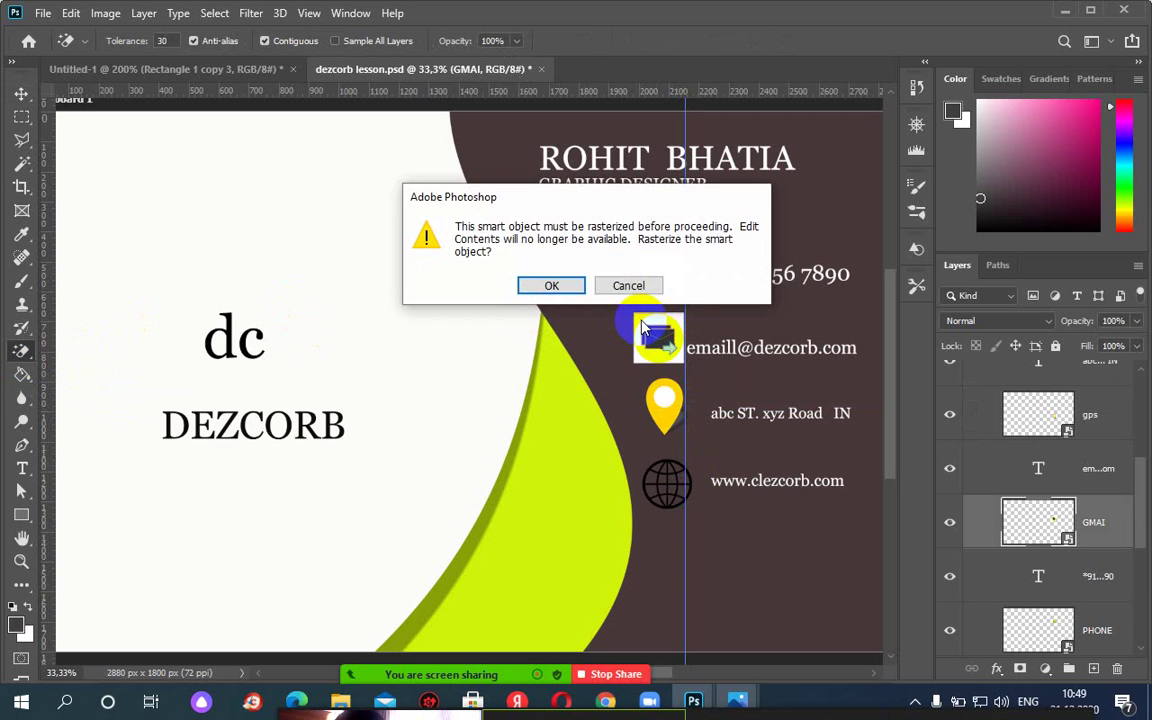
{"action": "left_click", "coordinate": [552, 288]}
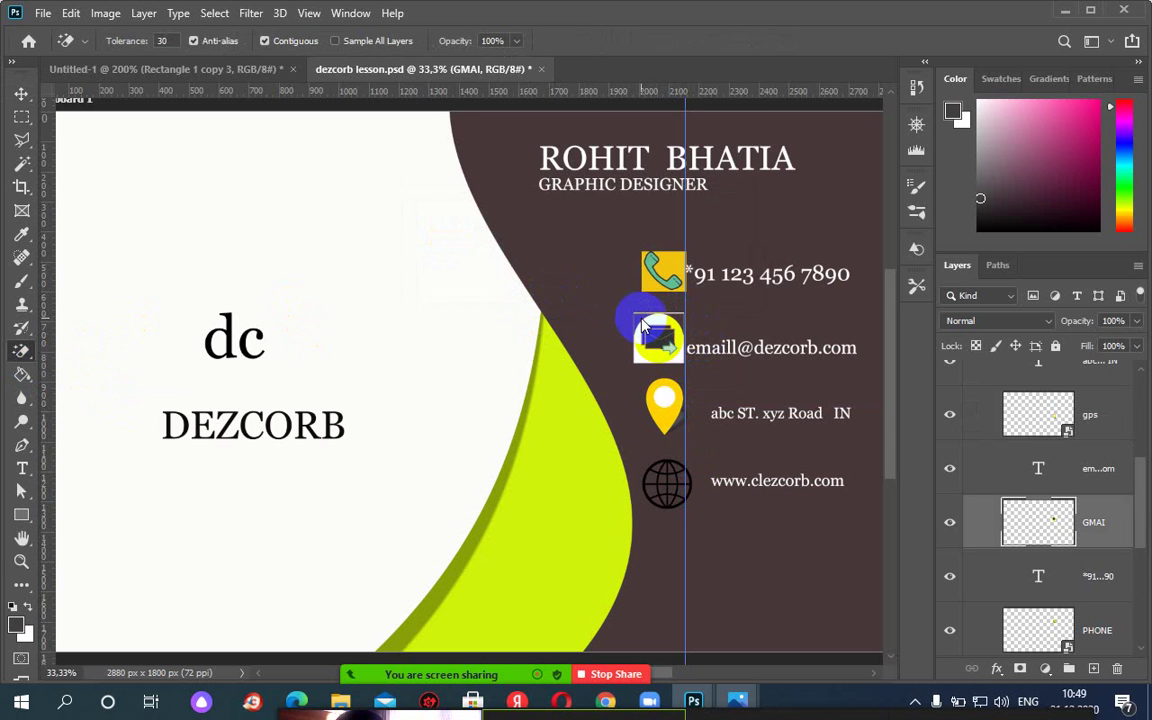
{"action": "left_click", "coordinate": [296, 44]}
{"action": "left_click", "coordinate": [641, 360]}
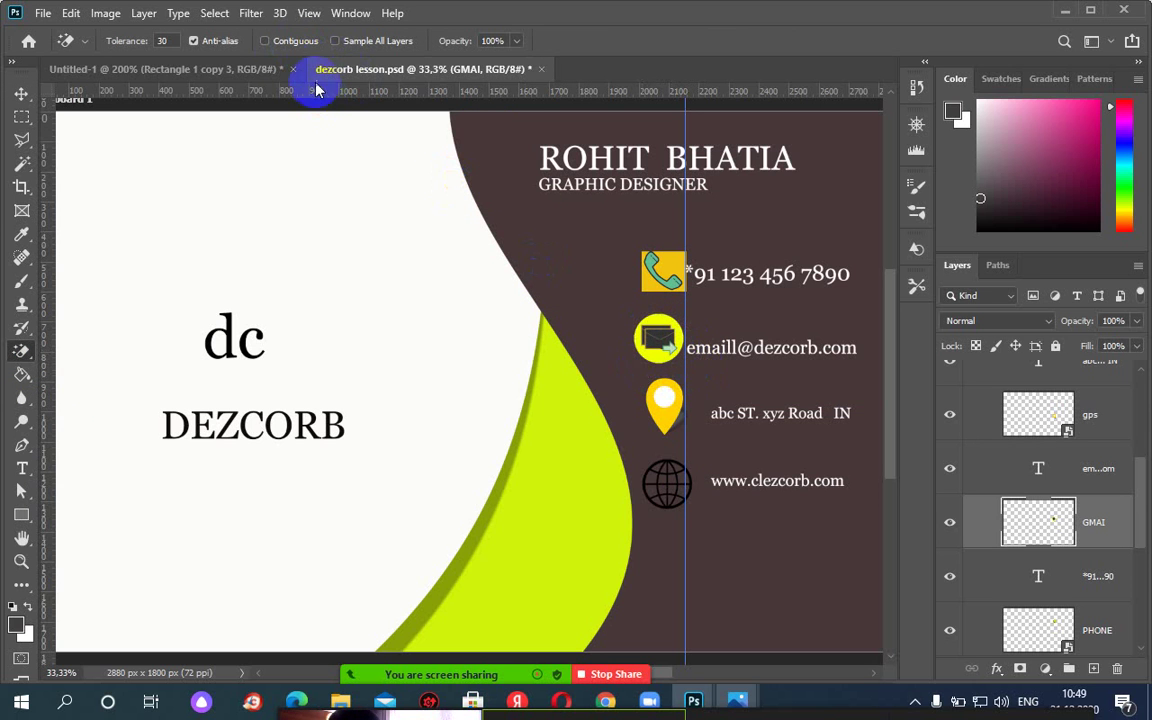
{"action": "left_click", "coordinate": [266, 41]}
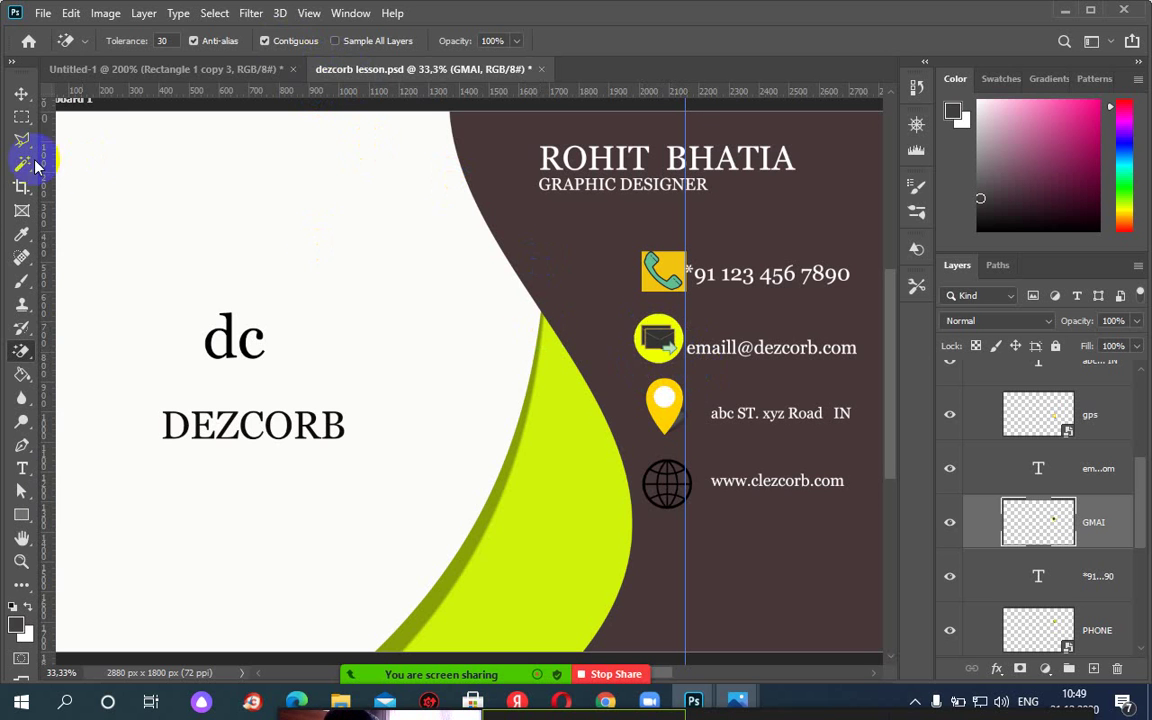
Move the globe icon so its right edge meets the vertical guide.
{"action": "left_click", "coordinate": [21, 93]}
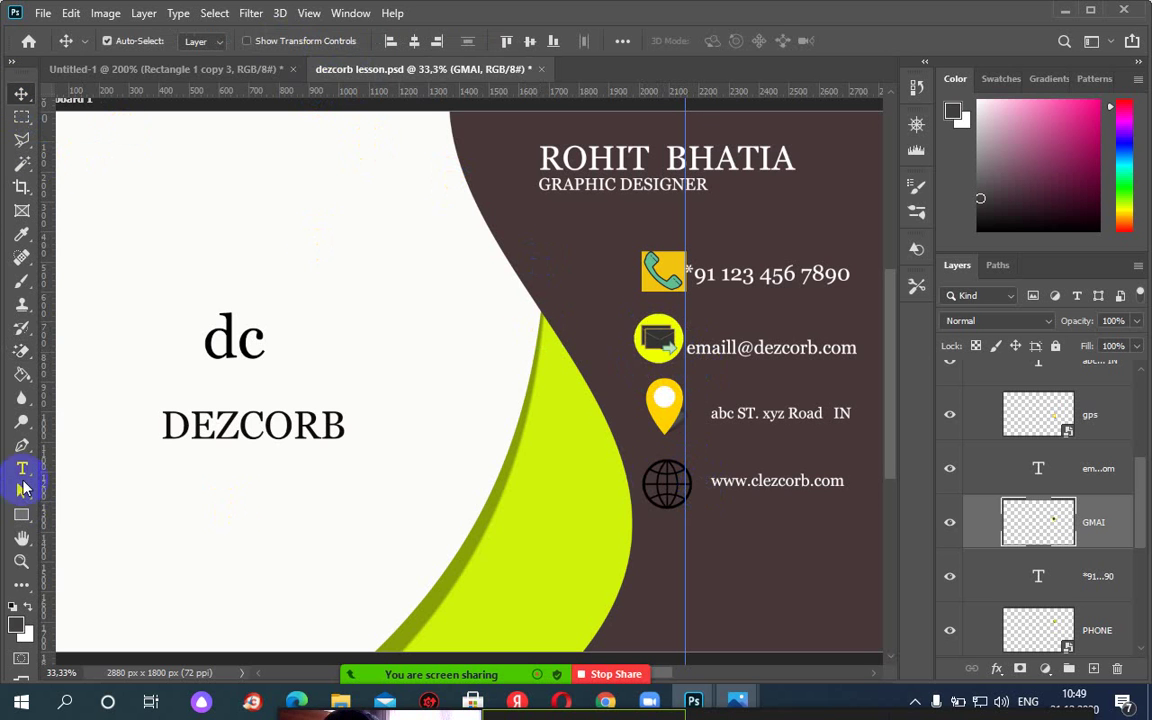
{"action": "left_click_drag", "start_coordinate": [667, 479], "coordinate": [665, 478]}
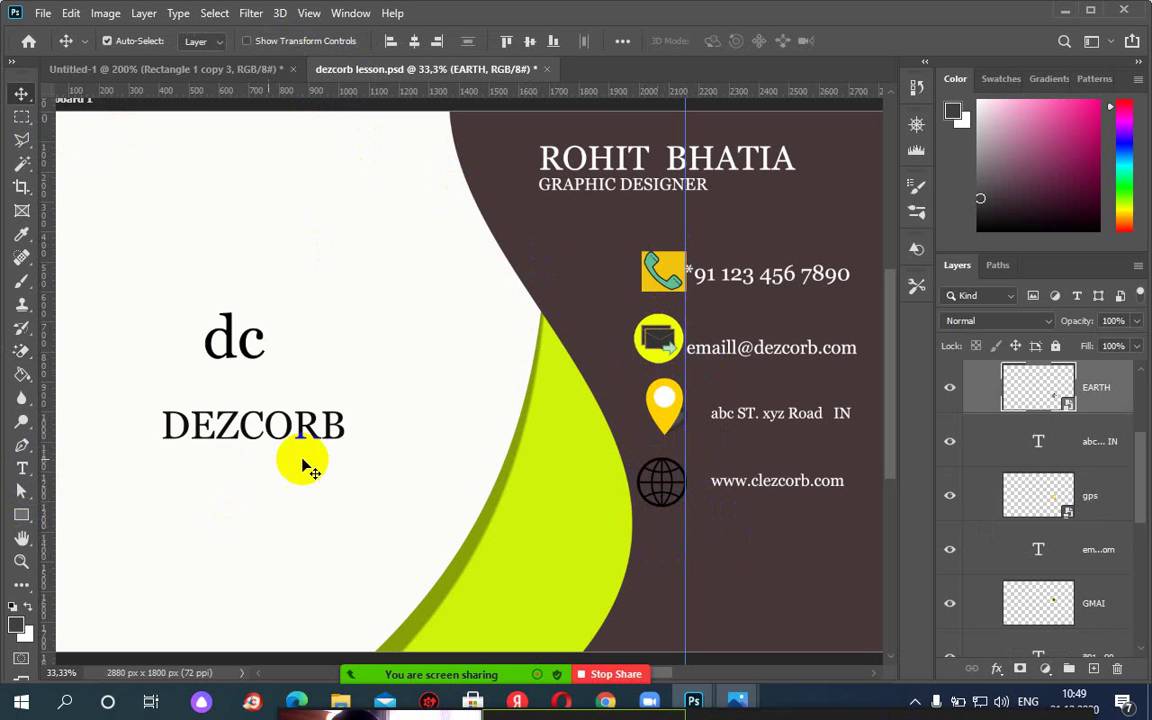
{"action": "left_click", "coordinate": [22, 491]}
{"action": "left_click", "coordinate": [114, 508]}
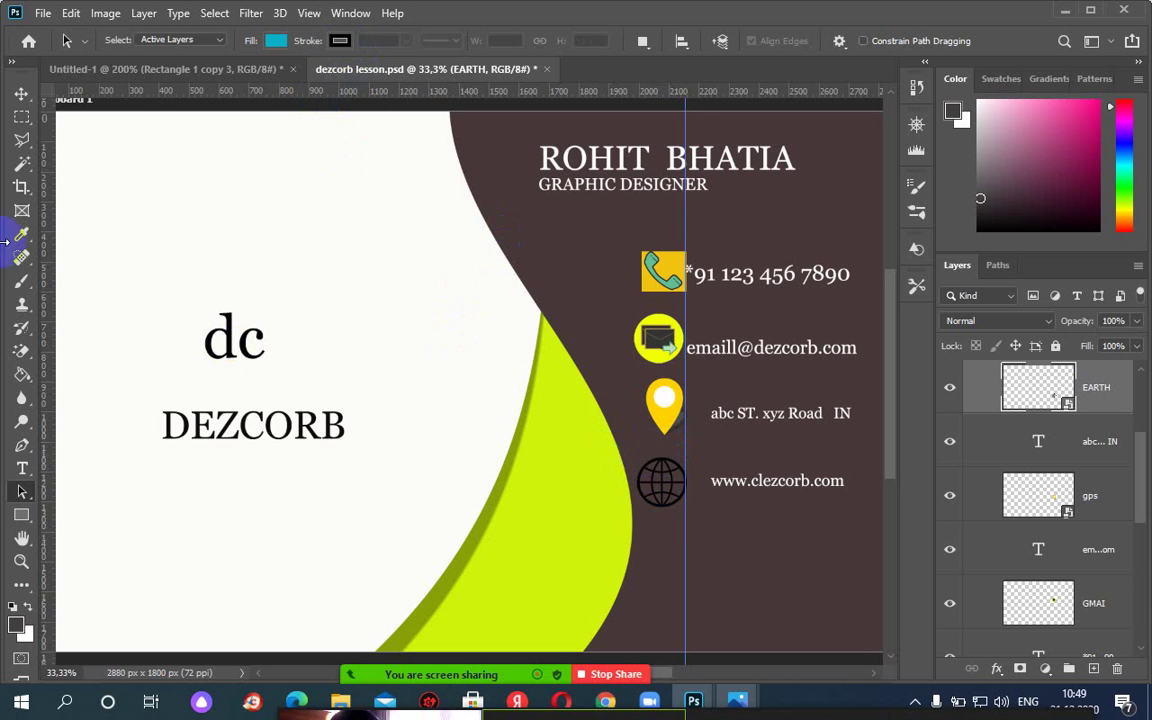
{"action": "left_click", "coordinate": [21, 94]}
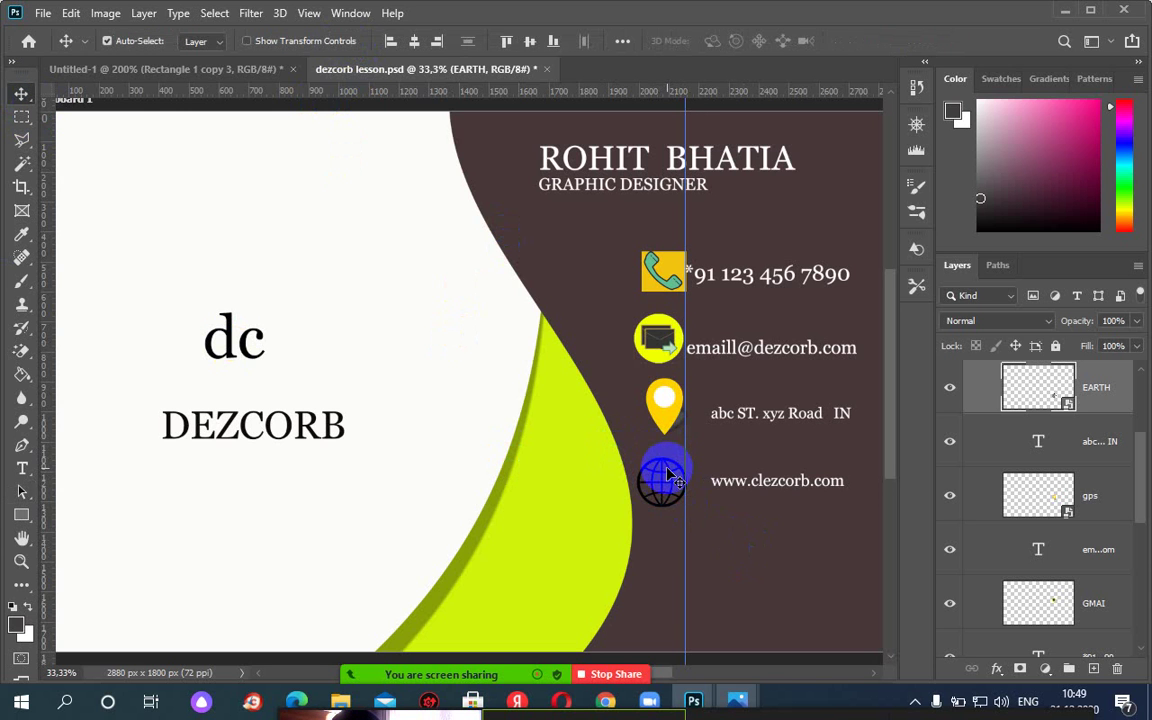
{"action": "left_click_drag", "start_coordinate": [668, 474], "coordinate": [663, 470]}
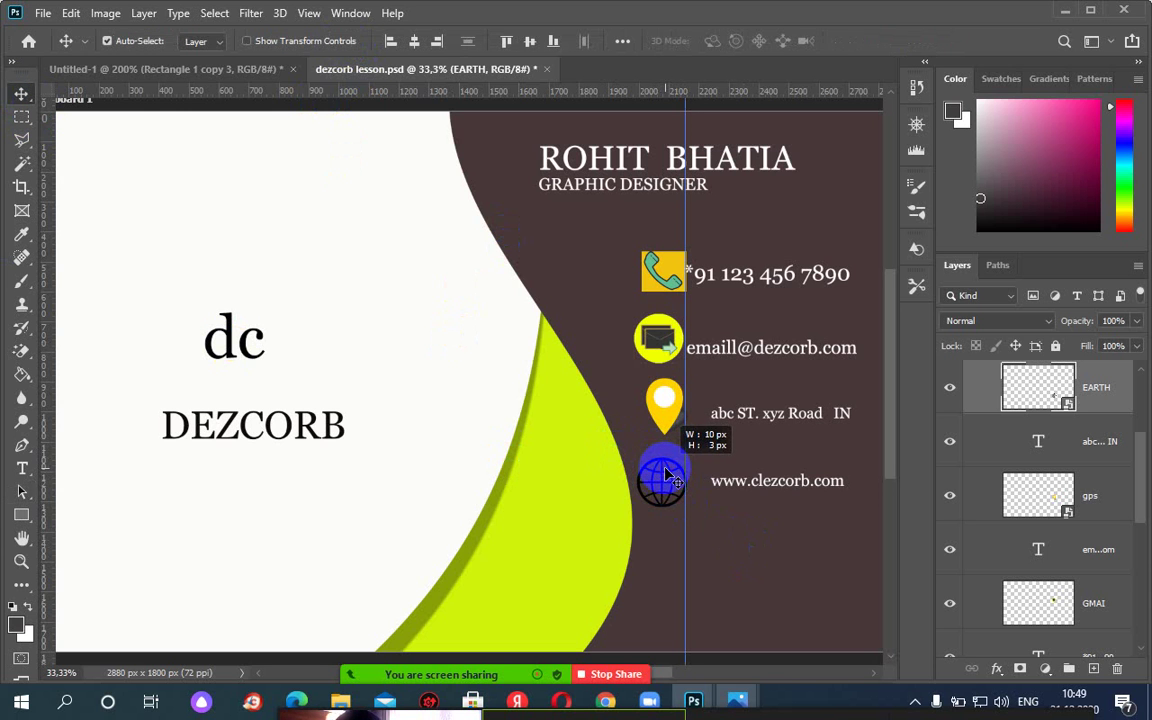
Try to select the globe icon with the Magic Wand Tool.
{"action": "key", "text": "ctrl+plus"}
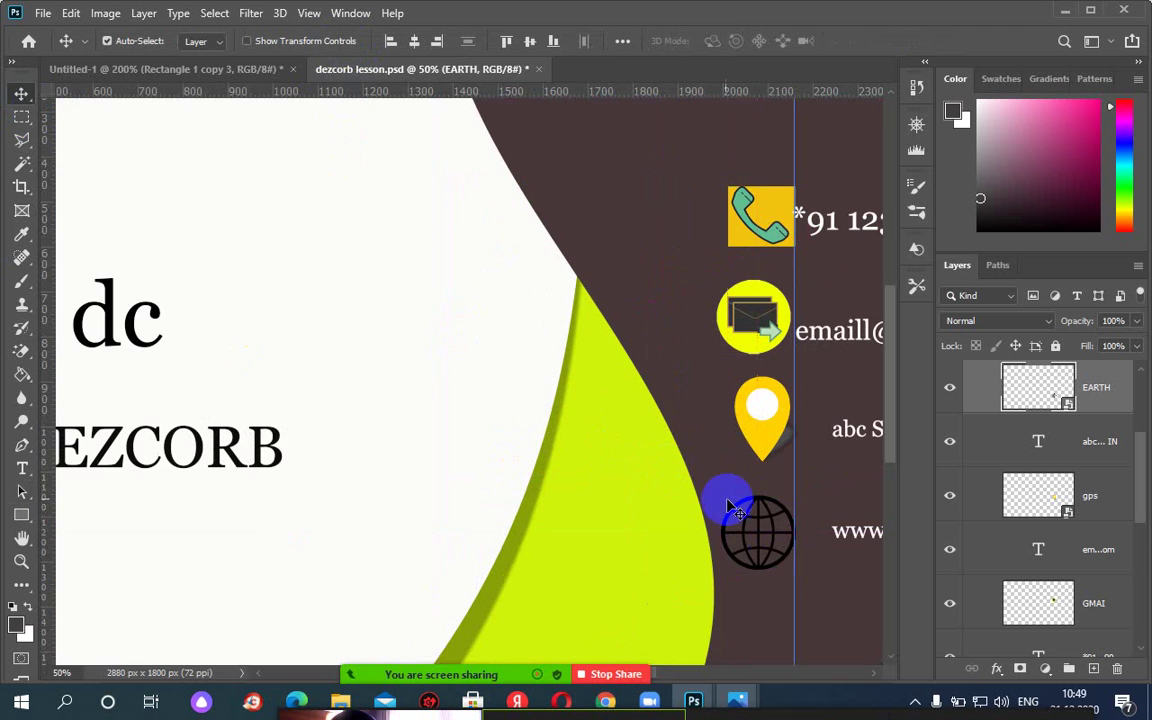
{"action": "left_click_drag", "start_coordinate": [657, 397], "coordinate": [610, 369]}
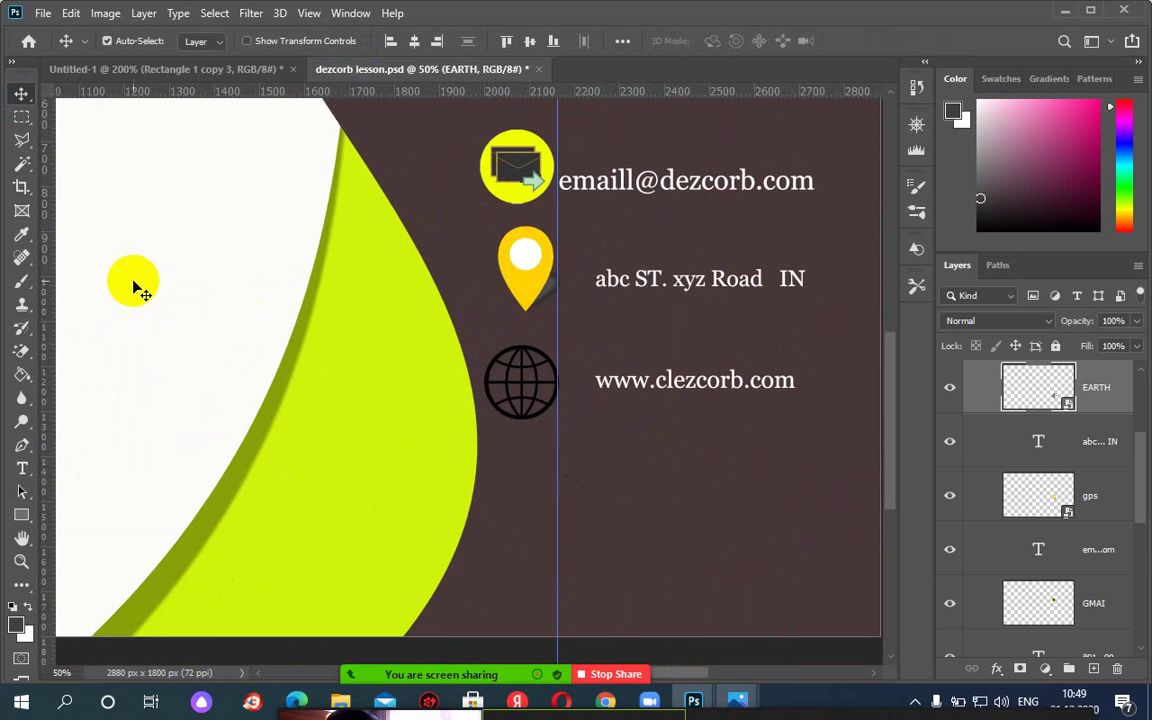
{"action": "left_click", "coordinate": [21, 188]}
{"action": "right_click", "coordinate": [21, 163]}
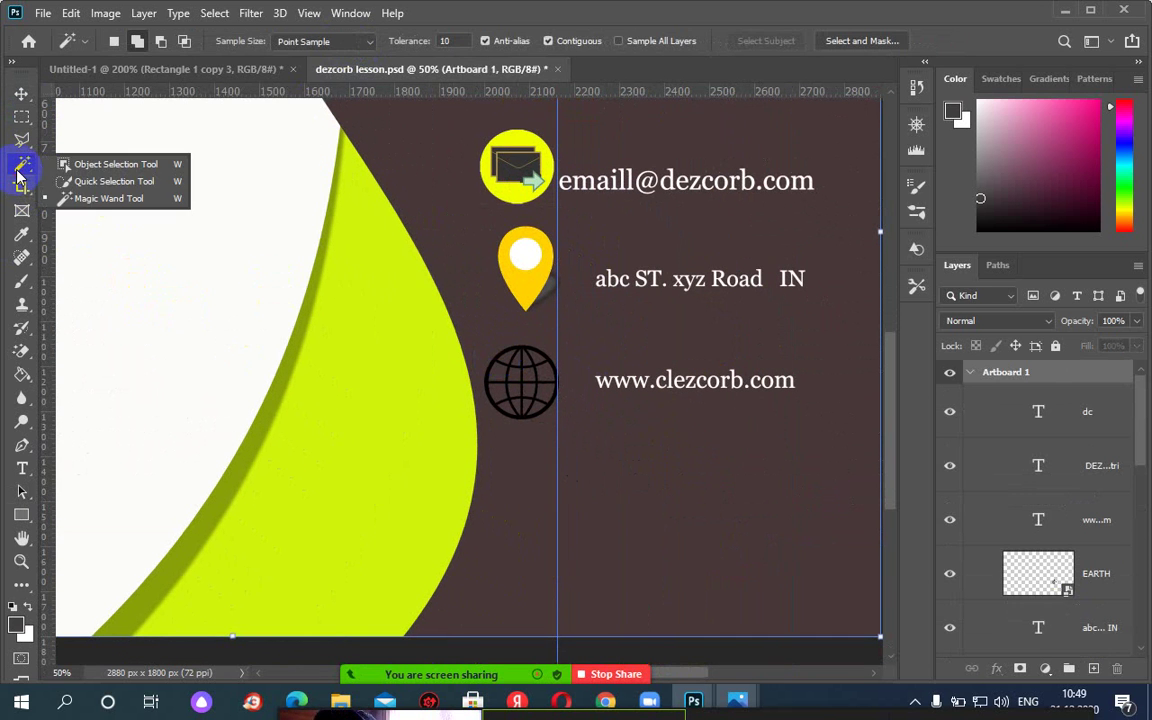
{"action": "left_click", "coordinate": [88, 199]}
{"action": "left_click", "coordinate": [468, 322]}
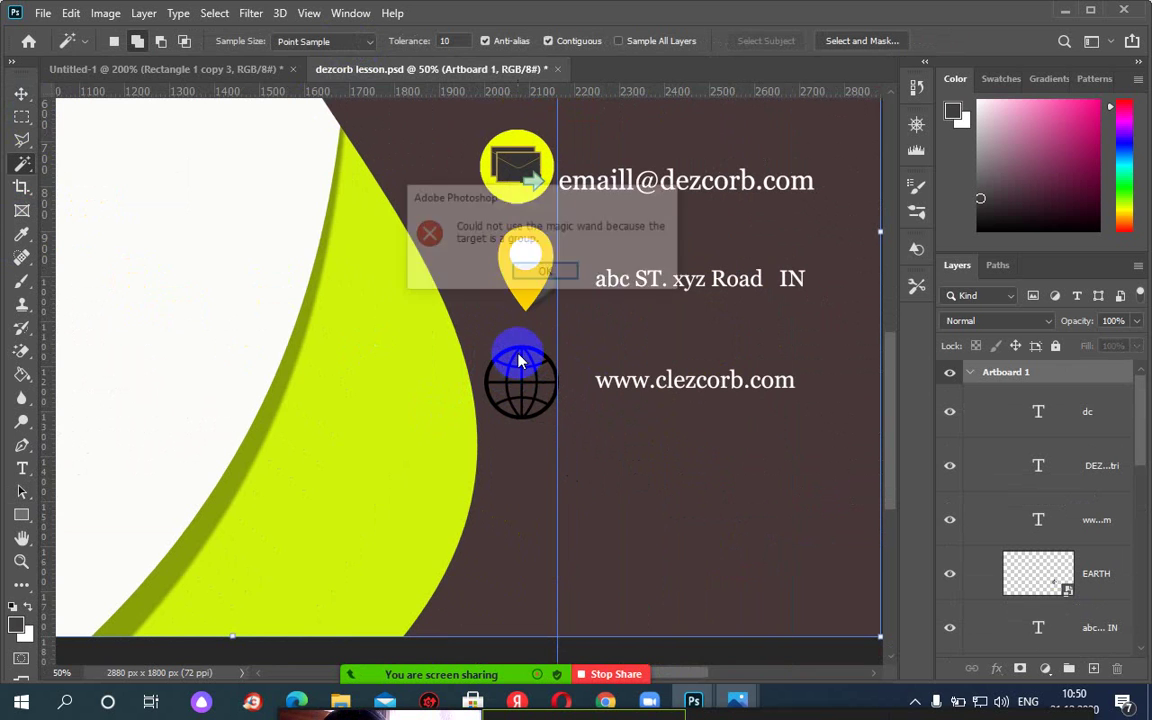
{"action": "left_click", "coordinate": [540, 274]}
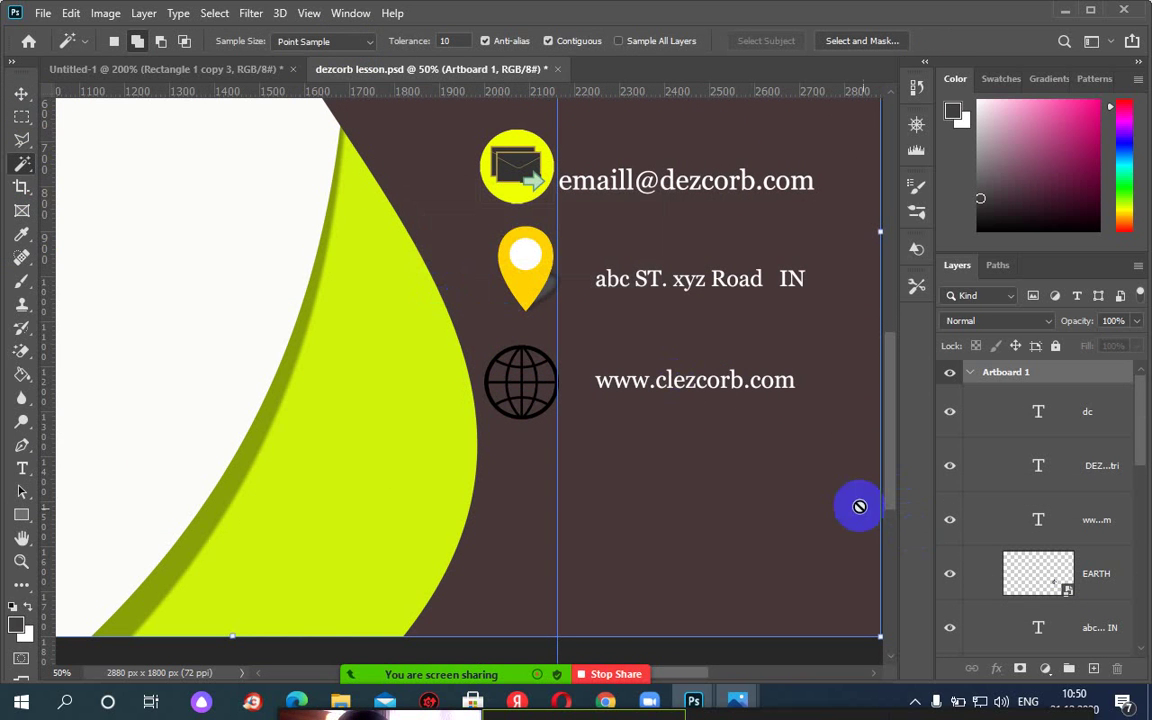
Select the globe icon's EARTH layer and rasterize it.
{"action": "left_click", "coordinate": [21, 92]}
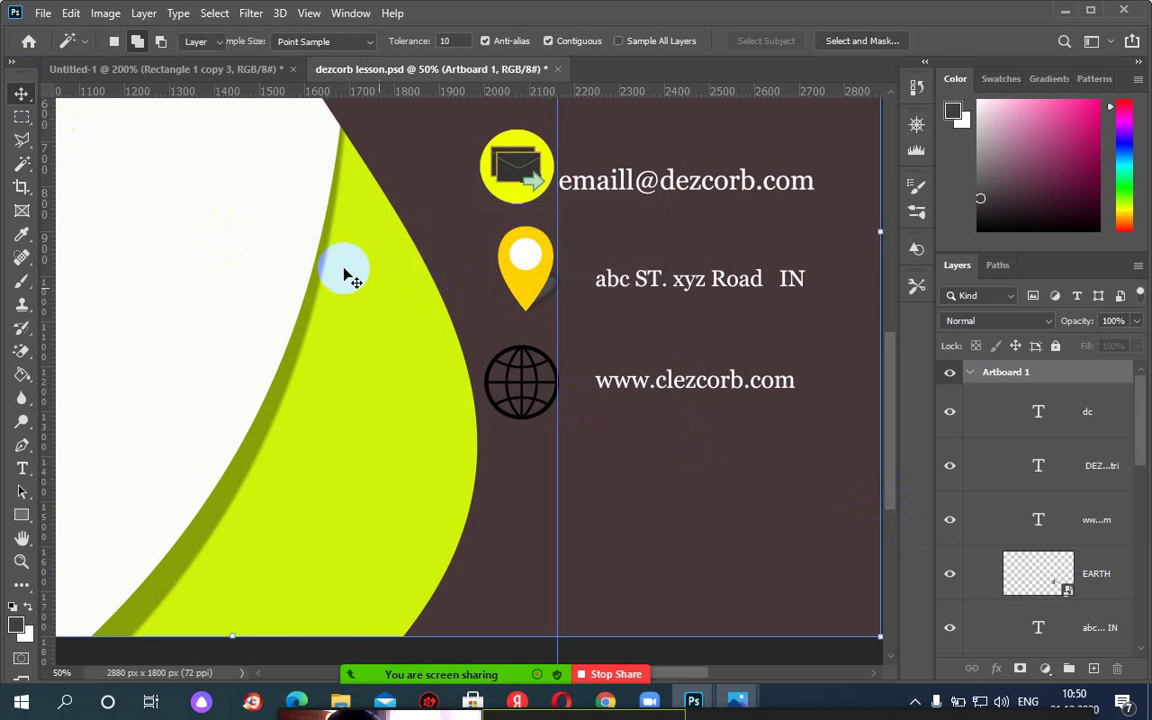
{"action": "left_click", "coordinate": [540, 355]}
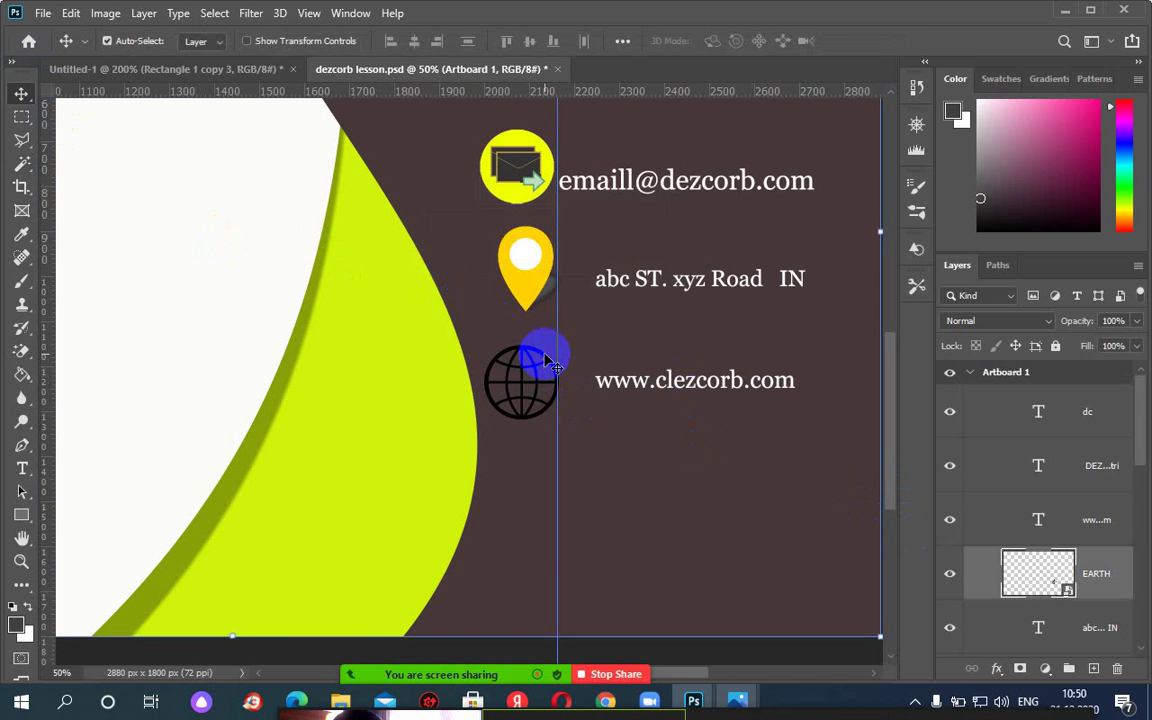
{"action": "left_click", "coordinate": [951, 583]}
{"action": "left_click", "coordinate": [951, 583]}
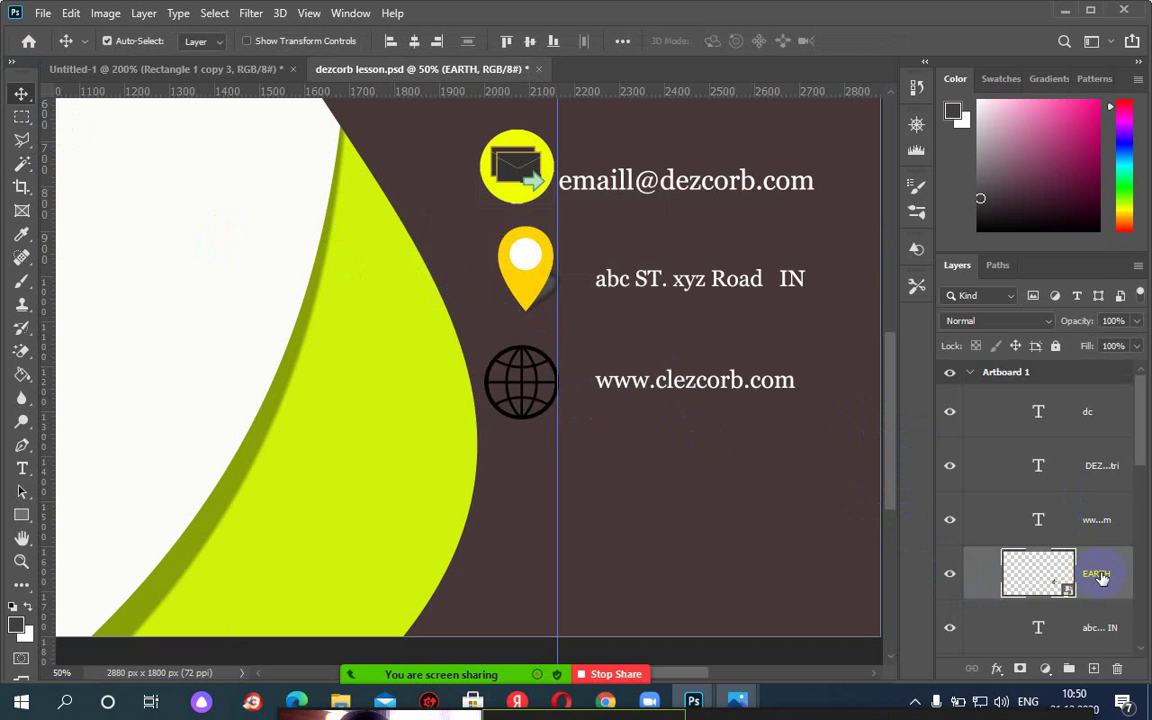
{"action": "right_click", "coordinate": [1100, 578]}
{"action": "left_click", "coordinate": [904, 335]}
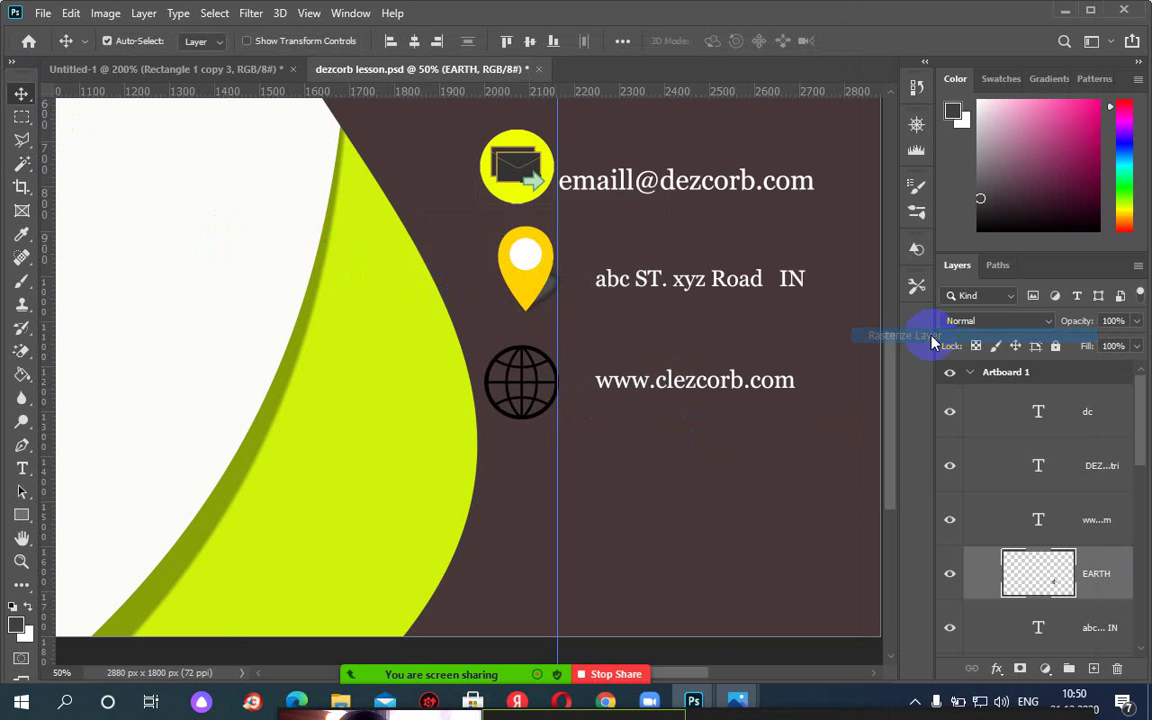
Select the black globe outline with the Magic Wand, recolor it white and clear the selection.
{"action": "left_click", "coordinate": [22, 163]}
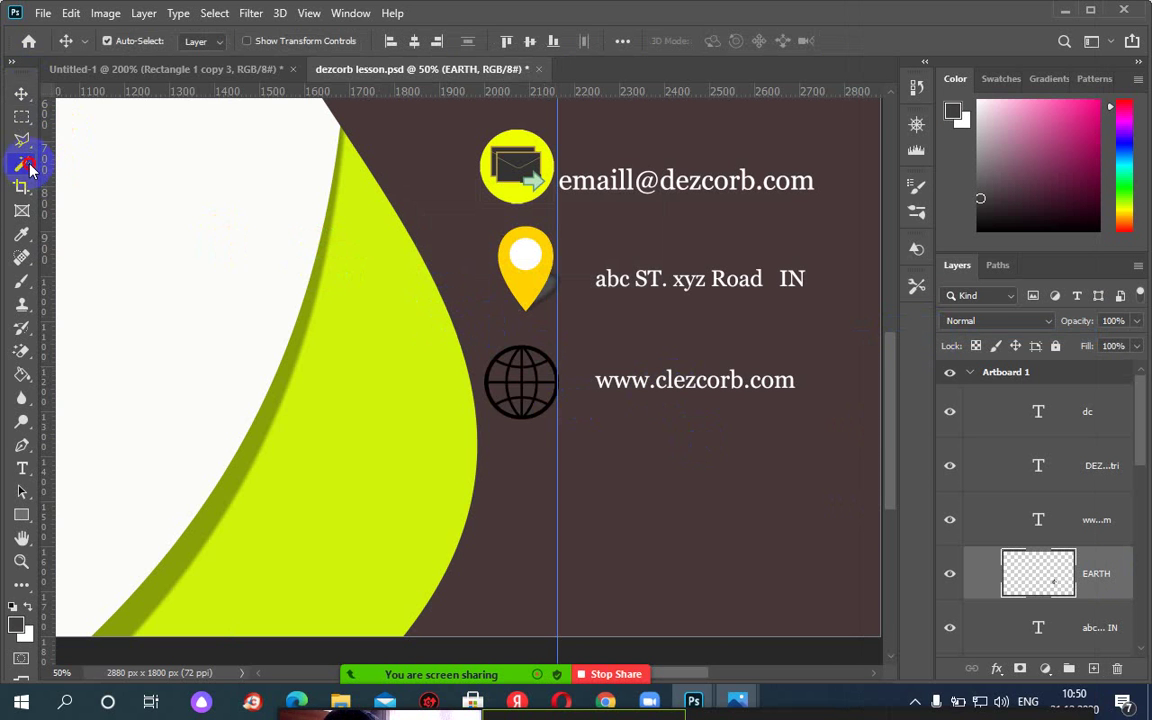
{"action": "left_click", "coordinate": [527, 352]}
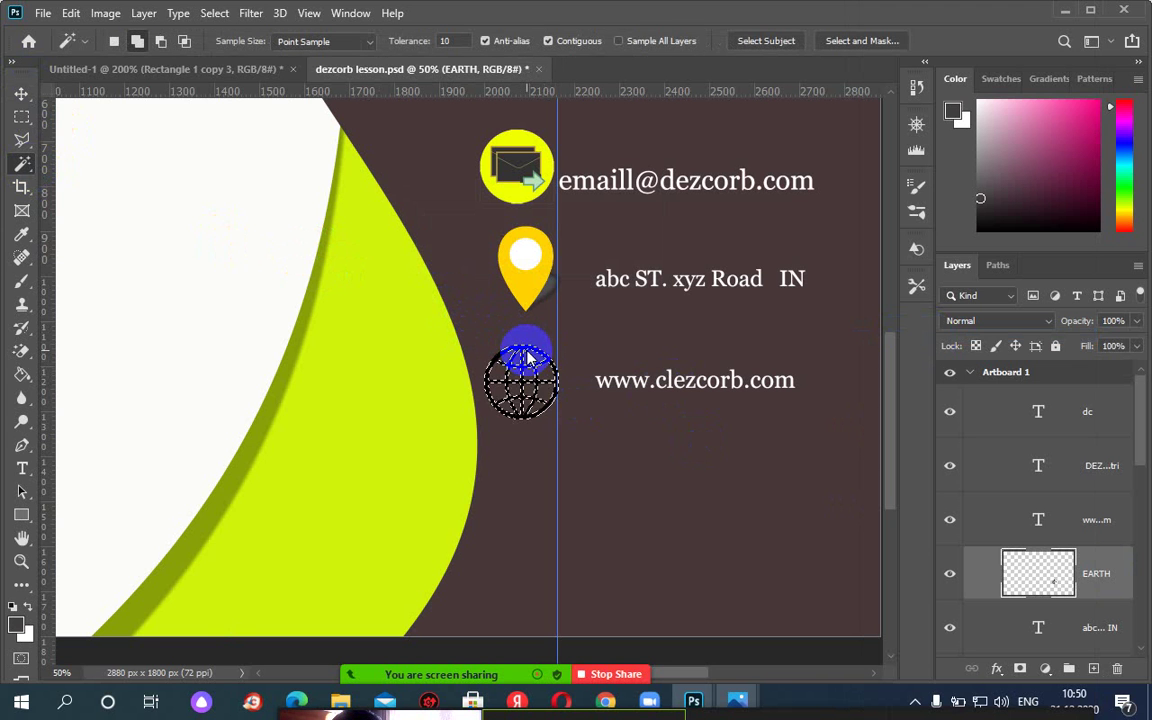
{"action": "right_click", "coordinate": [1104, 580]}
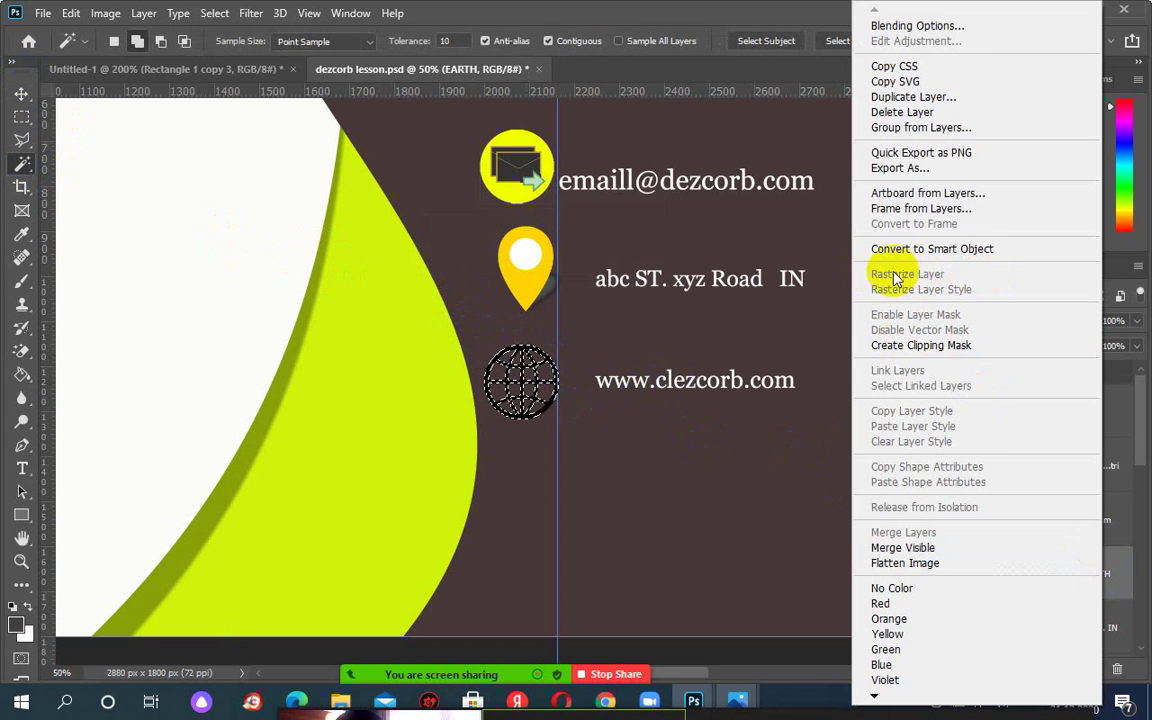
{"action": "left_click", "coordinate": [489, 50]}
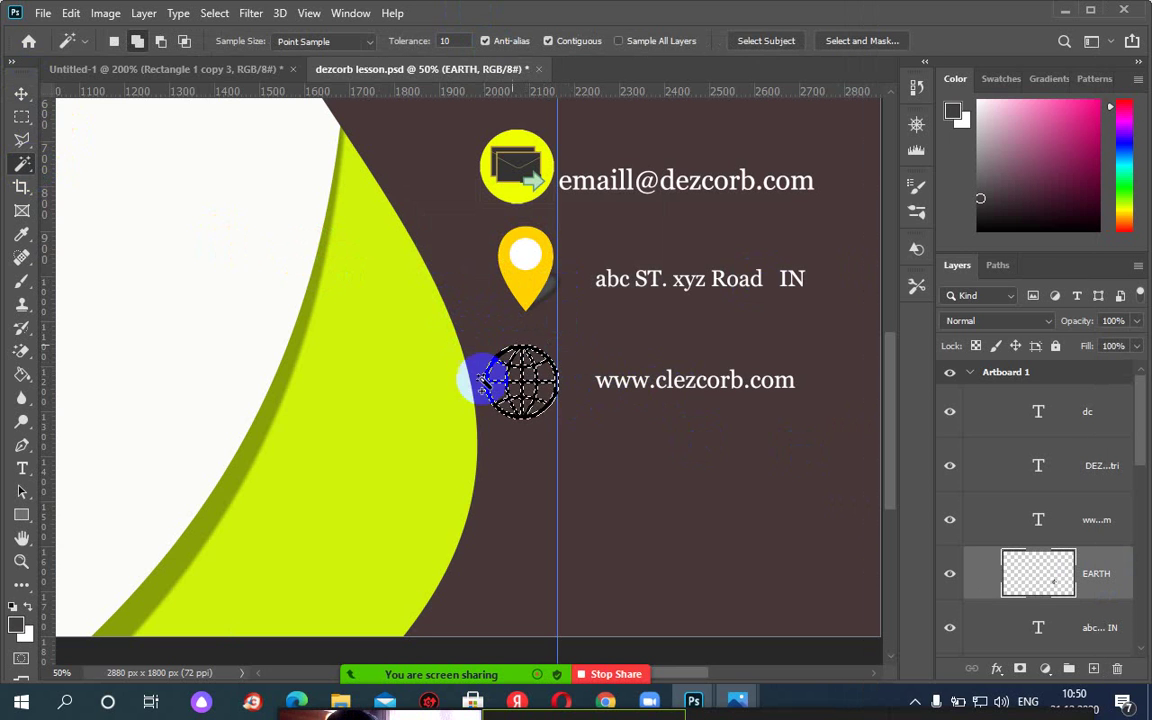
{"action": "left_click", "coordinate": [111, 563]}
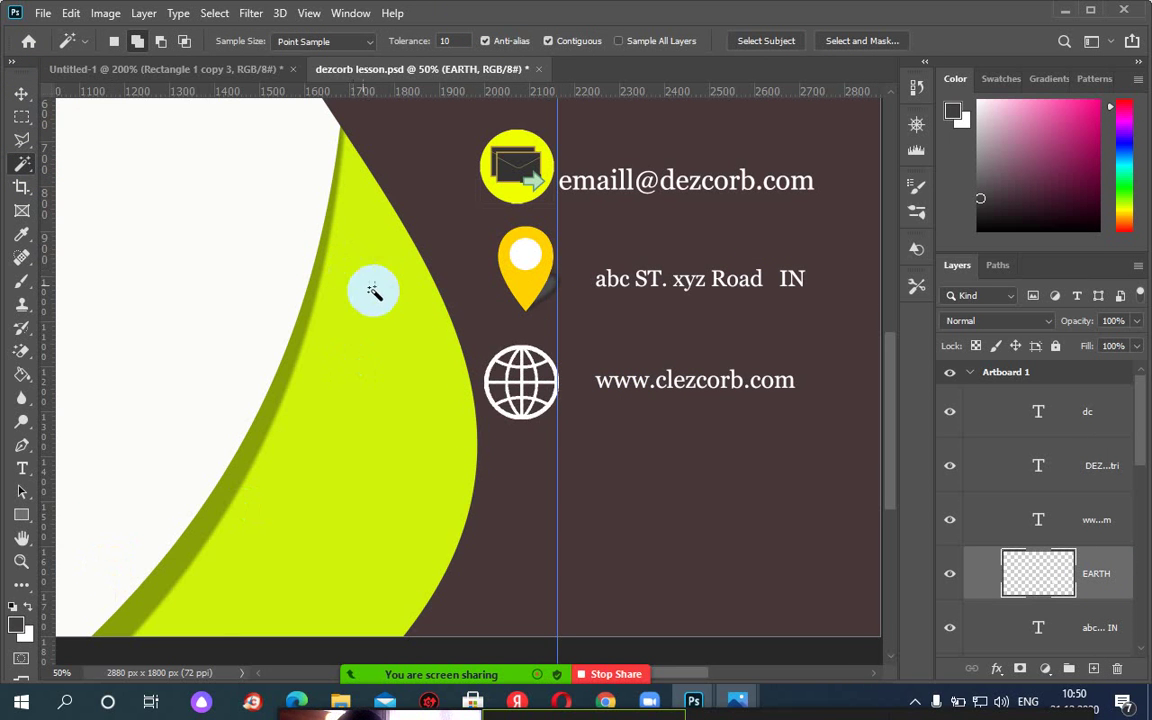
{"action": "left_click", "coordinate": [451, 316]}
Draw a circular selection slightly larger than the globe icon, centered on it, and add a new layer above EARTH.
{"action": "scroll", "coordinate": [452, 319], "scroll_direction": "down", "scroll_amount": 3}
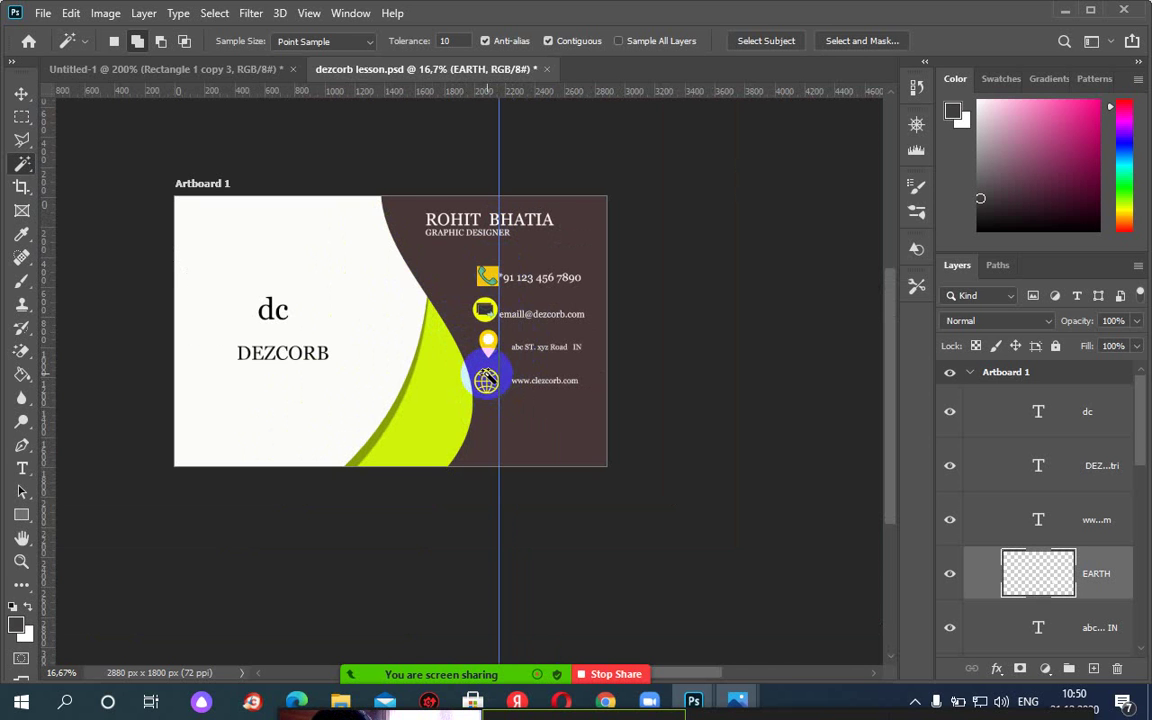
{"action": "scroll", "coordinate": [487, 381], "scroll_direction": "up", "scroll_amount": 1}
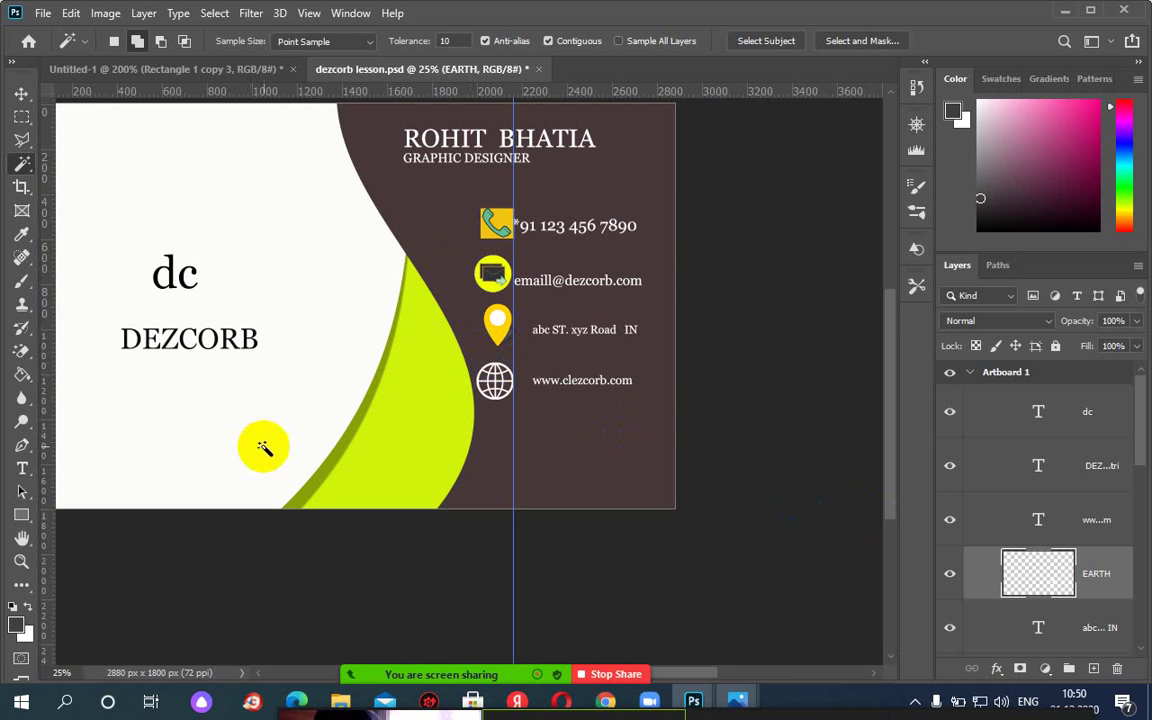
{"action": "left_click", "coordinate": [22, 117]}
{"action": "left_click", "coordinate": [112, 134]}
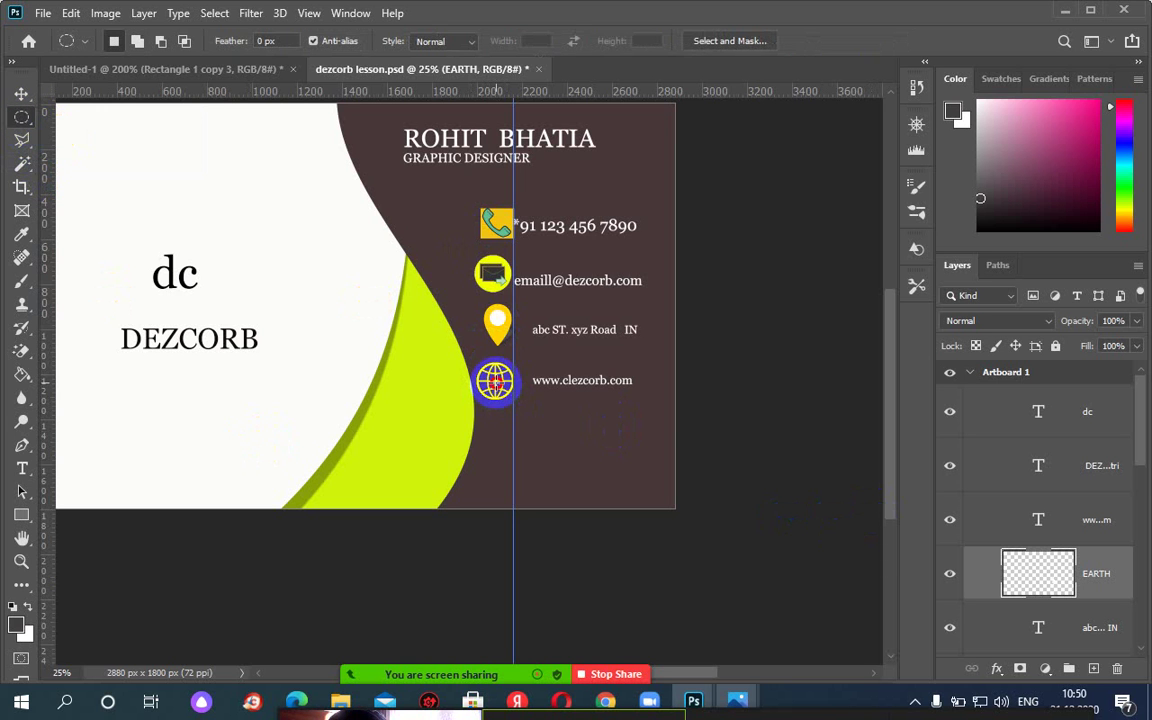
{"action": "left_click_drag", "start_coordinate": [495, 383], "coordinate": [476, 352]}
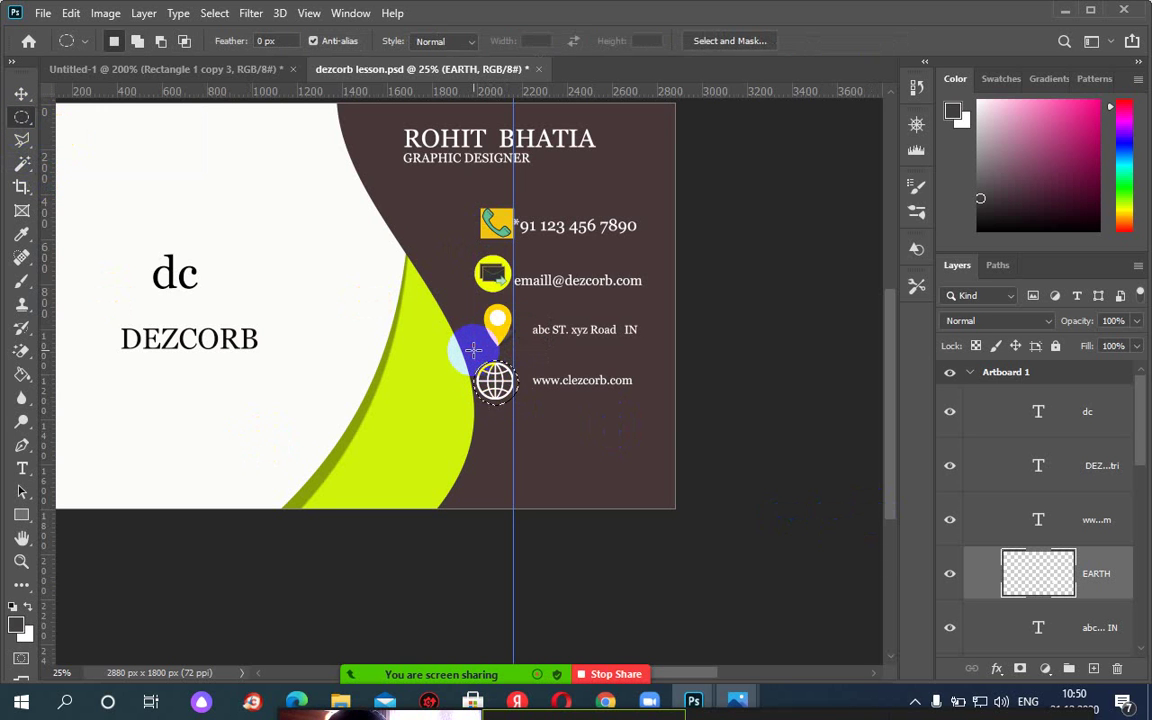
{"action": "left_click", "coordinate": [1094, 669]}
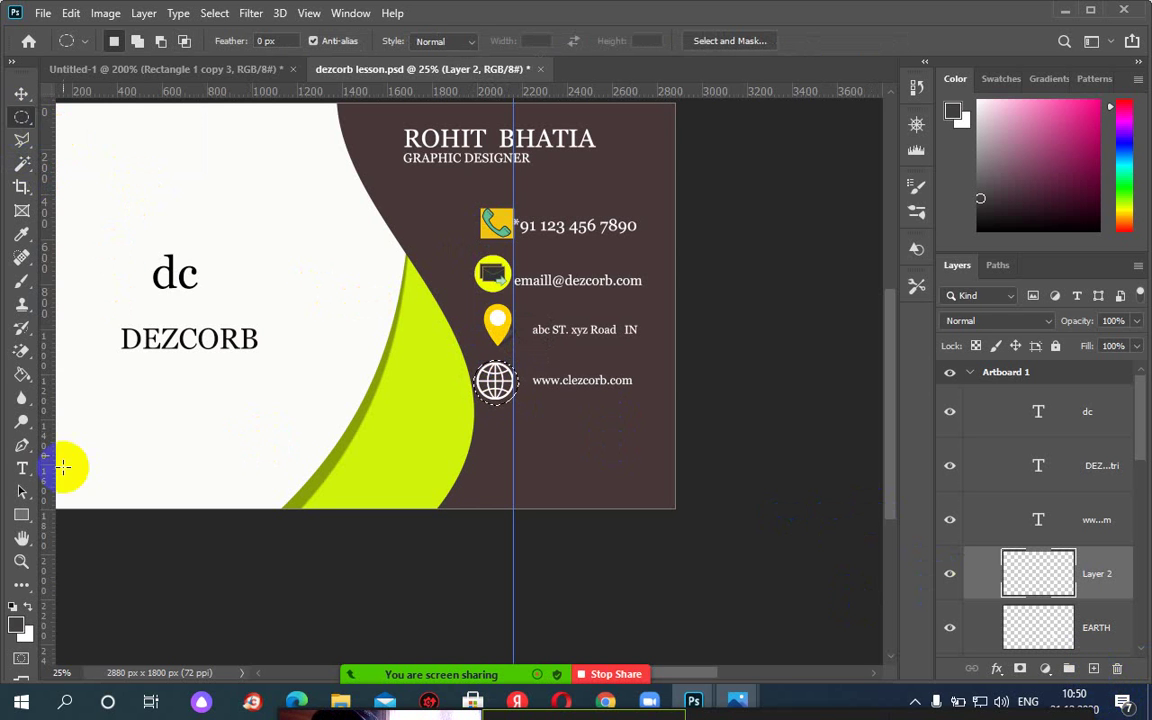
Sample the email icon's yellow (#f0ff00) as the foreground color and fill the circular selection with it.
{"action": "left_click", "coordinate": [16, 628]}
{"action": "left_click_drag", "start_coordinate": [610, 248], "coordinate": [490, 258]}
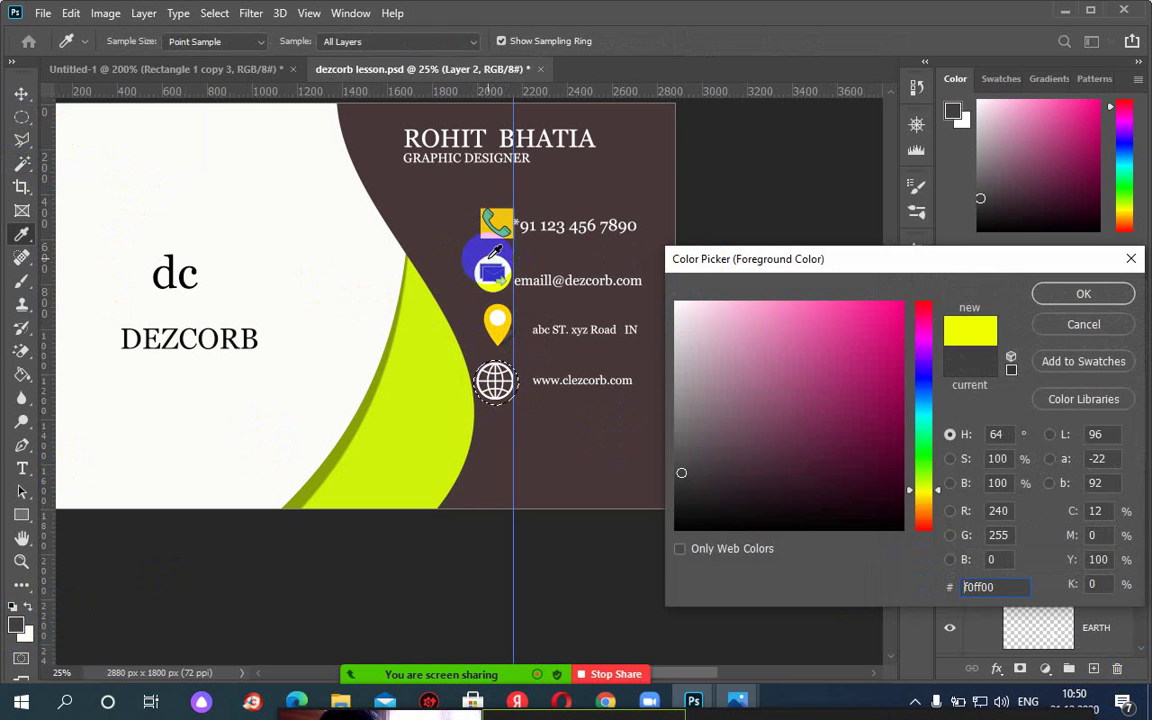
{"action": "left_click", "coordinate": [1075, 293]}
{"action": "key", "text": "m"}
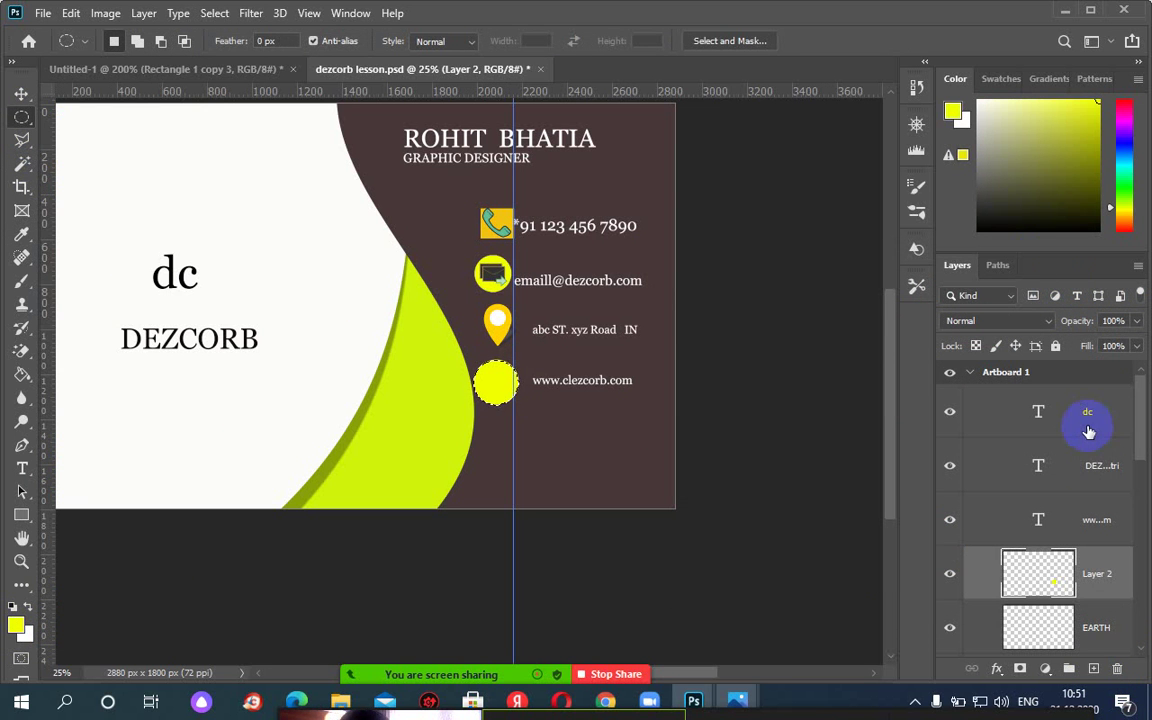
Save the document and place the yellow circle layer directly beneath the EARTH layer, checking the globe by toggling its visibility.
{"action": "key", "text": "ctrl+s"}
{"action": "left_click_drag", "start_coordinate": [1137, 460], "coordinate": [1137, 485]}
{"action": "left_click_drag", "start_coordinate": [1075, 462], "coordinate": [1078, 538]}
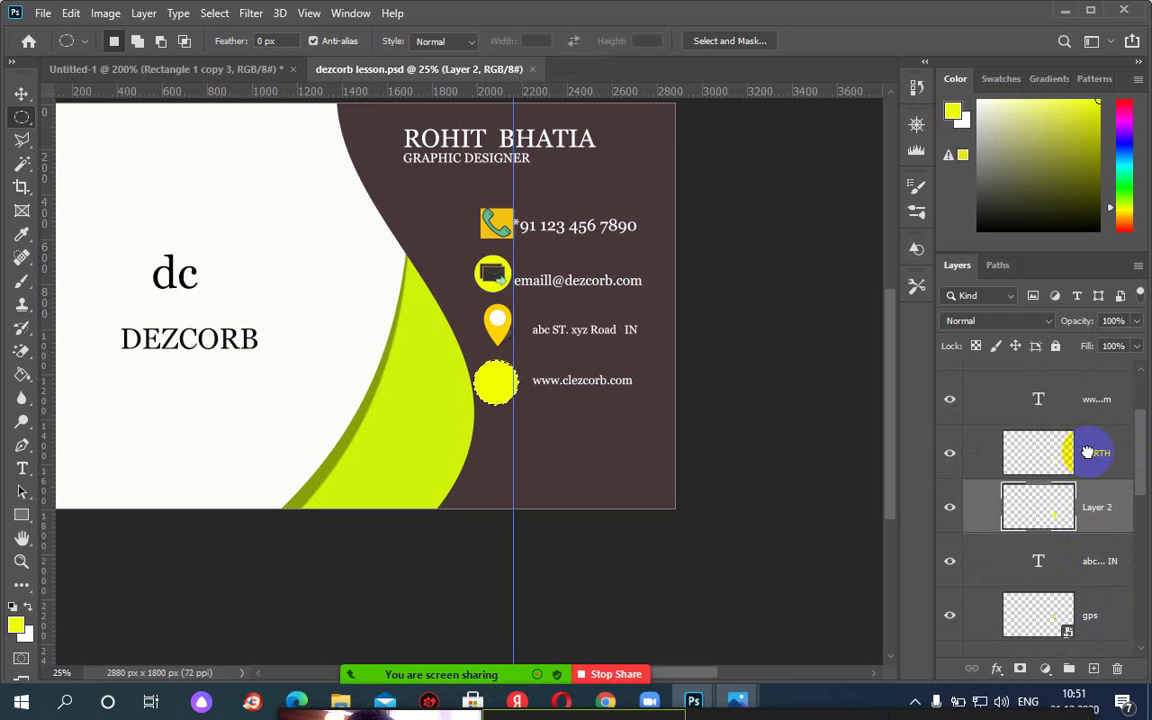
{"action": "left_click_drag", "start_coordinate": [1088, 452], "coordinate": [1090, 479]}
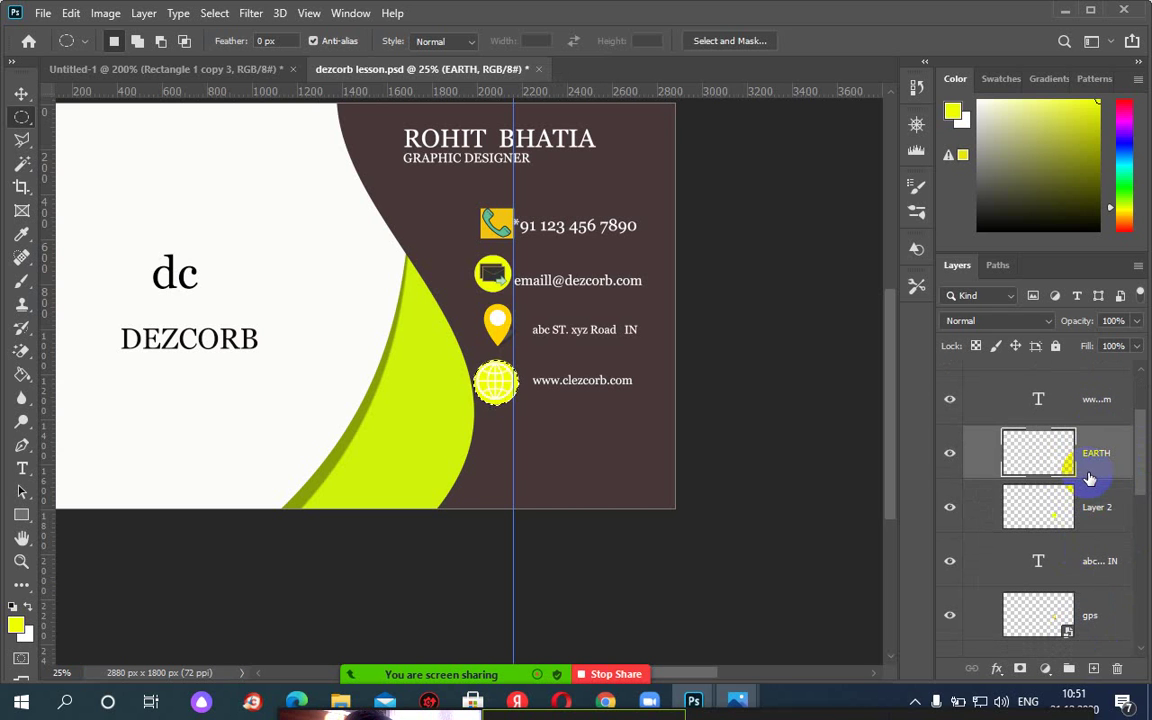
{"action": "left_click", "coordinate": [949, 455]}
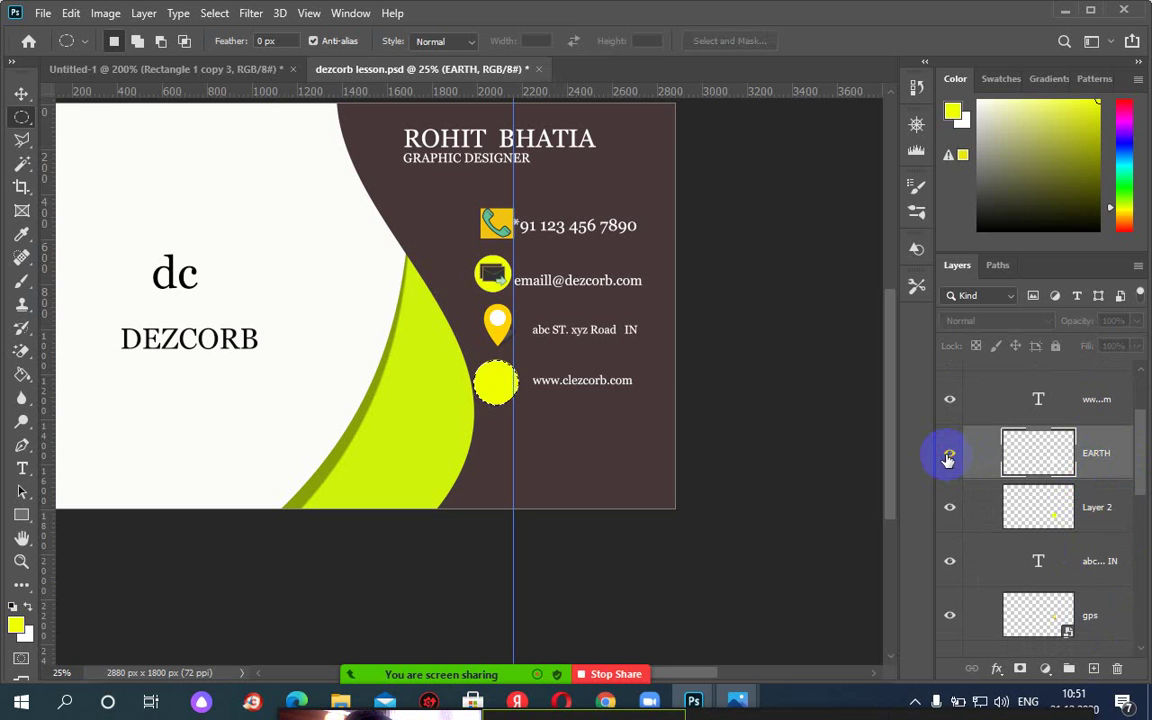
{"action": "left_click", "coordinate": [949, 455]}
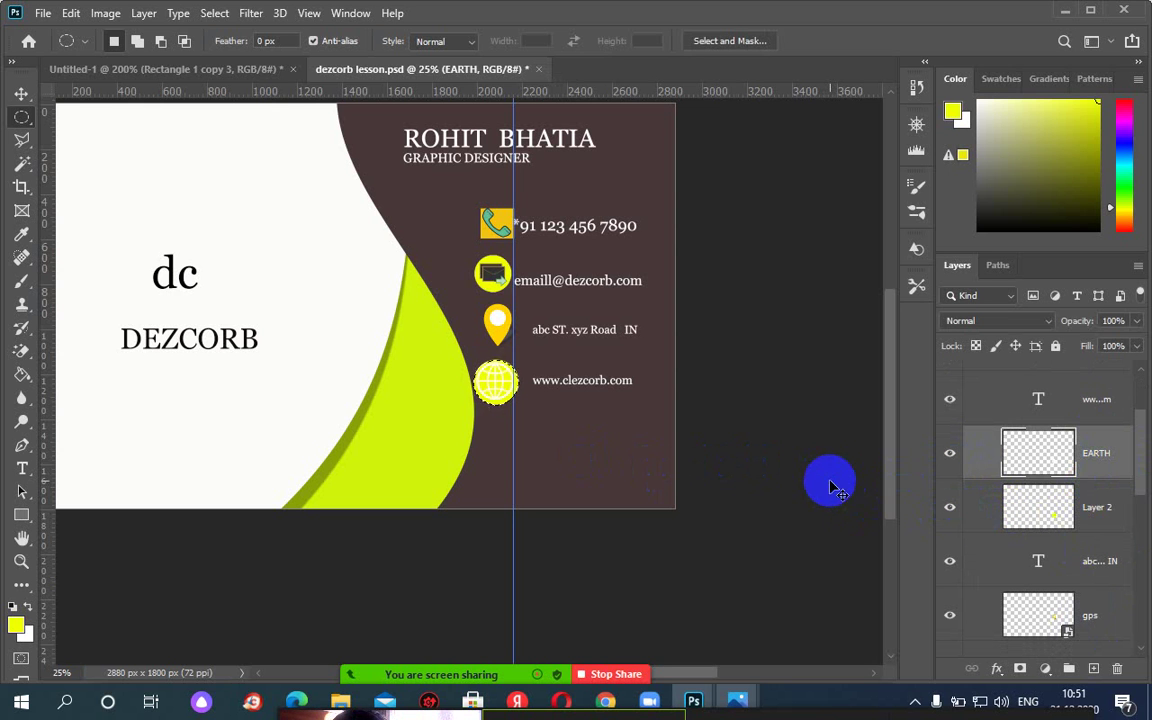
{"action": "scroll", "coordinate": [614, 437], "scroll_direction": "up", "scroll_amount": 1}
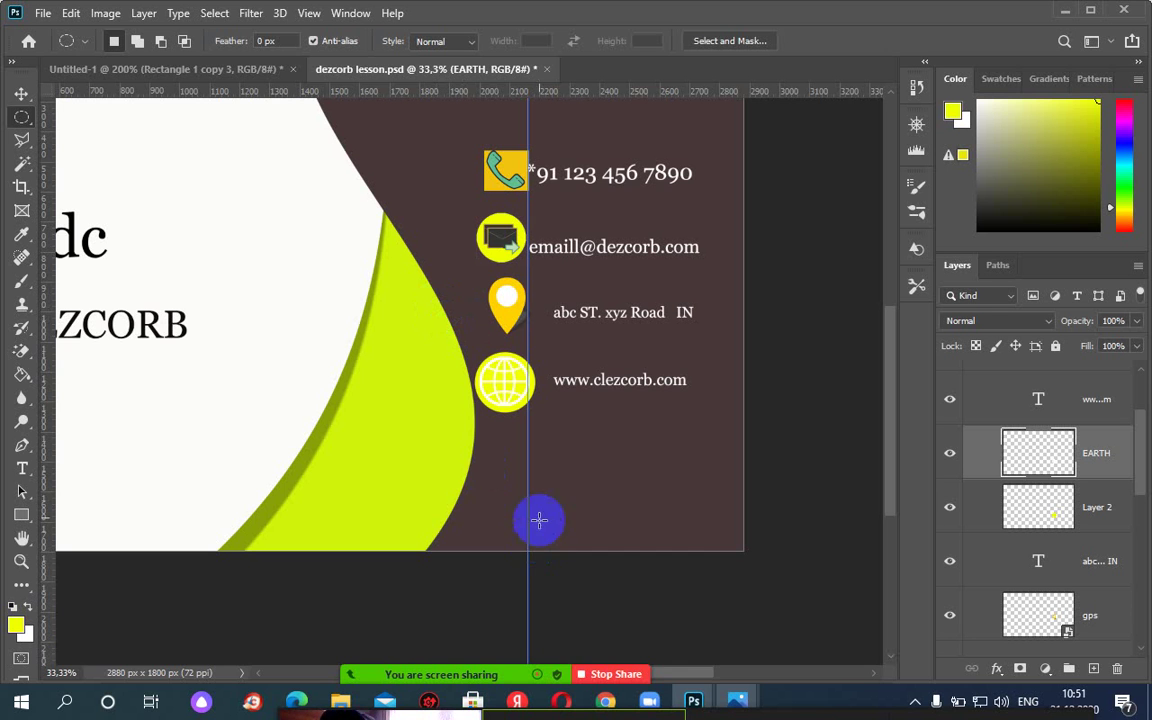
{"action": "mouse_move", "coordinate": [570, 603]}
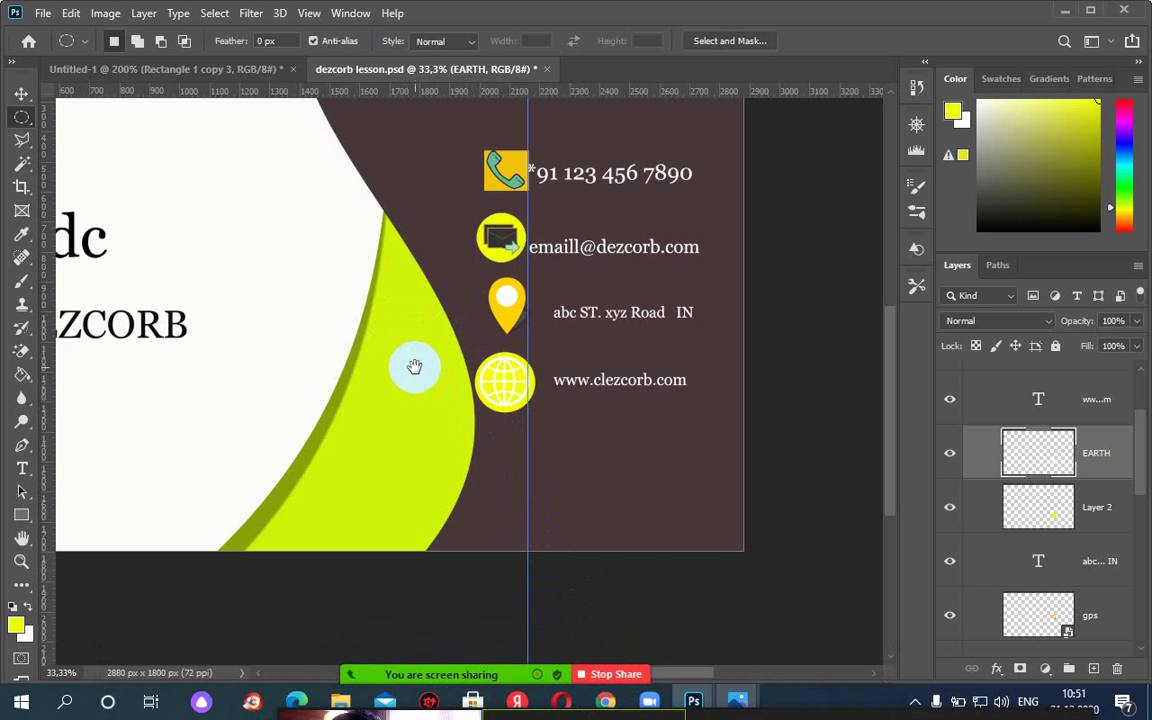
{"action": "left_click_drag", "start_coordinate": [429, 364], "coordinate": [548, 440]}
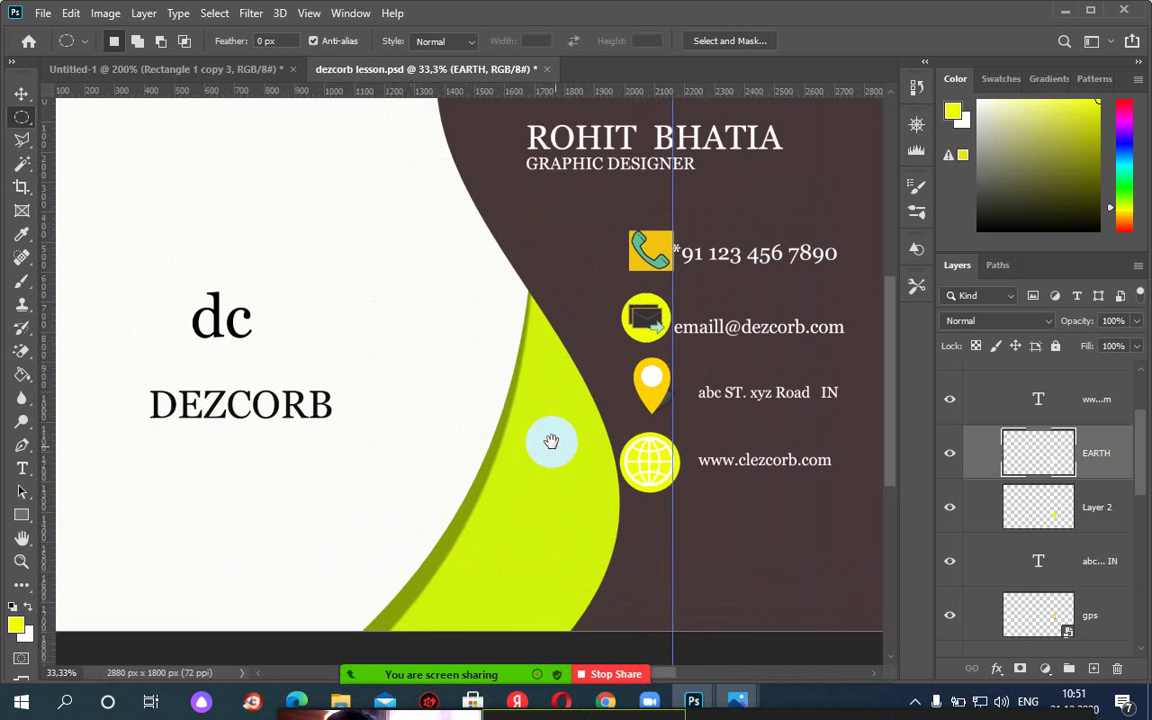
{"action": "scroll", "coordinate": [548, 440], "scroll_direction": "down", "scroll_amount": 1}
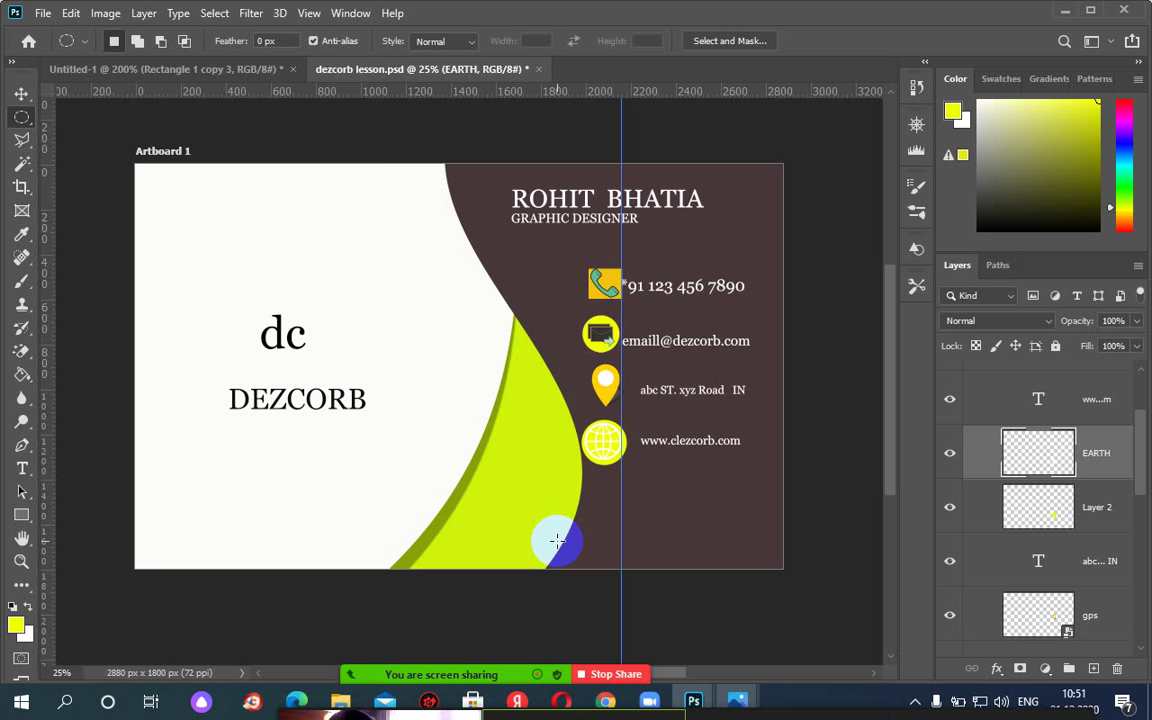
Try resizing the image to 10 cm wide with proportions linked, and undo the resize.
{"action": "left_click", "coordinate": [105, 13]}
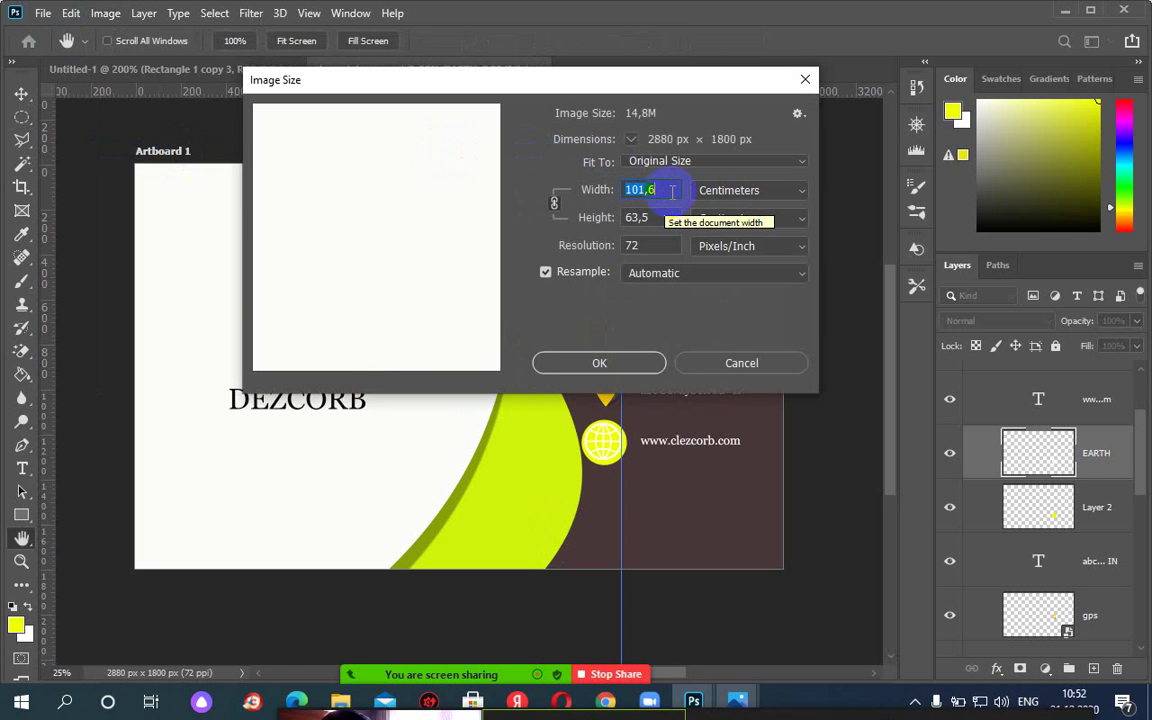
{"action": "type", "text": "10"}
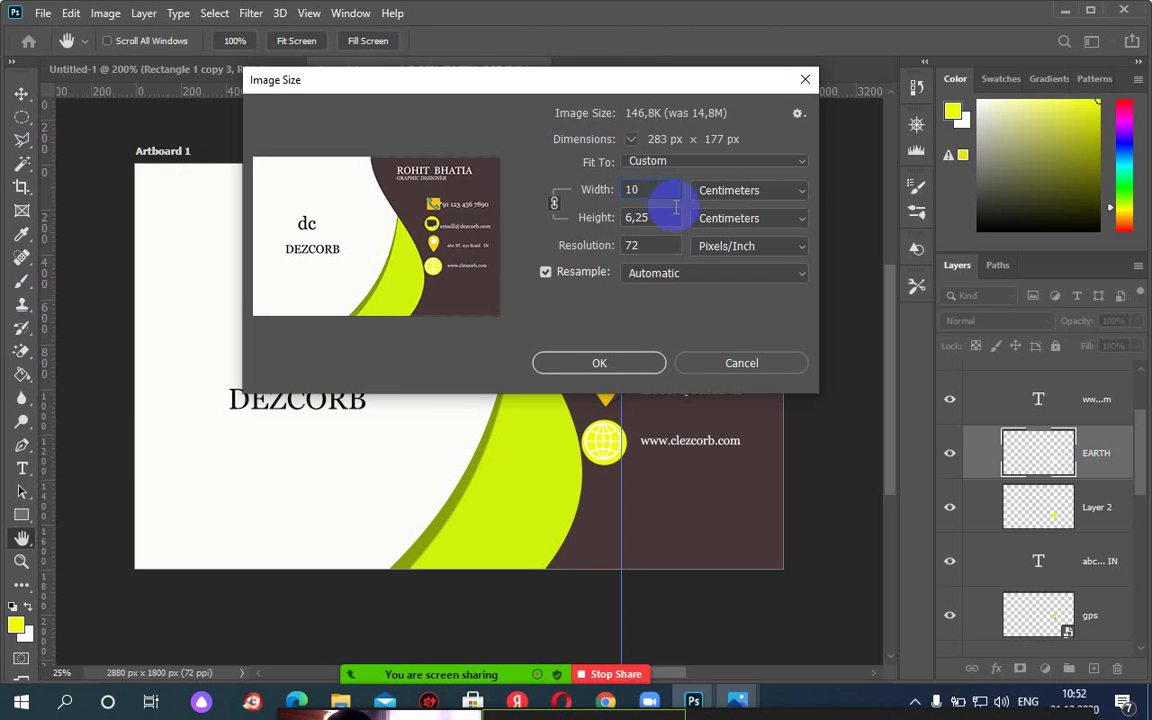
{"action": "left_click", "coordinate": [630, 371]}
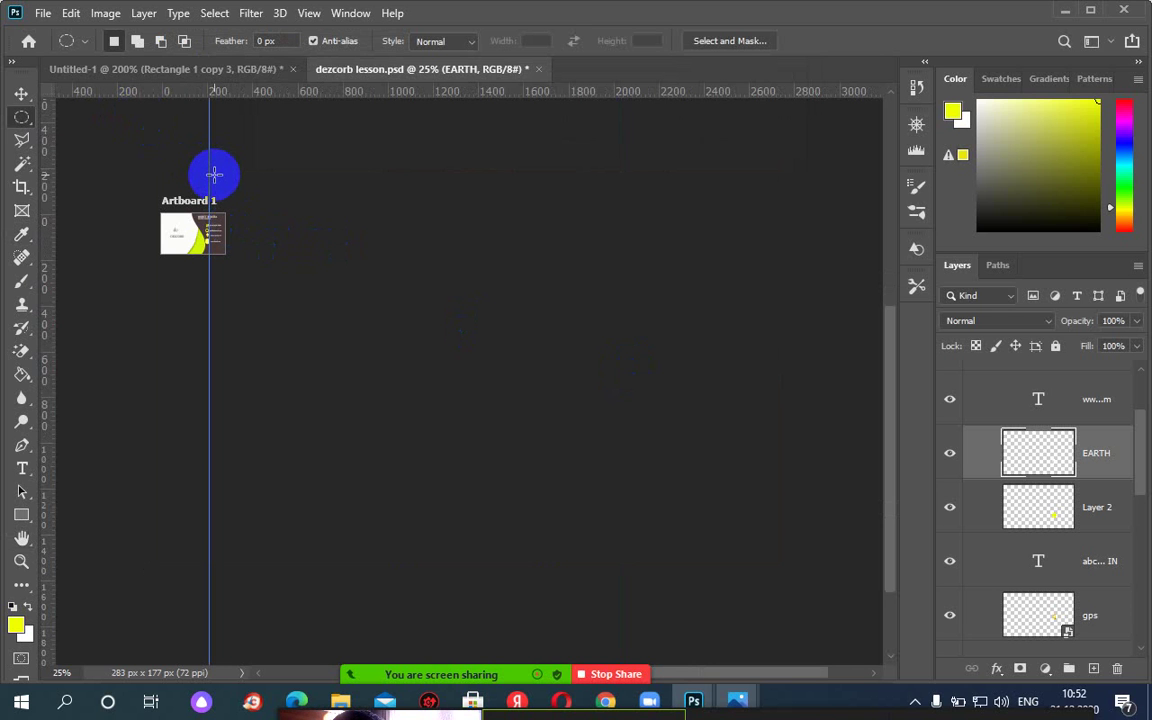
{"action": "key", "text": "ctrl+z"}
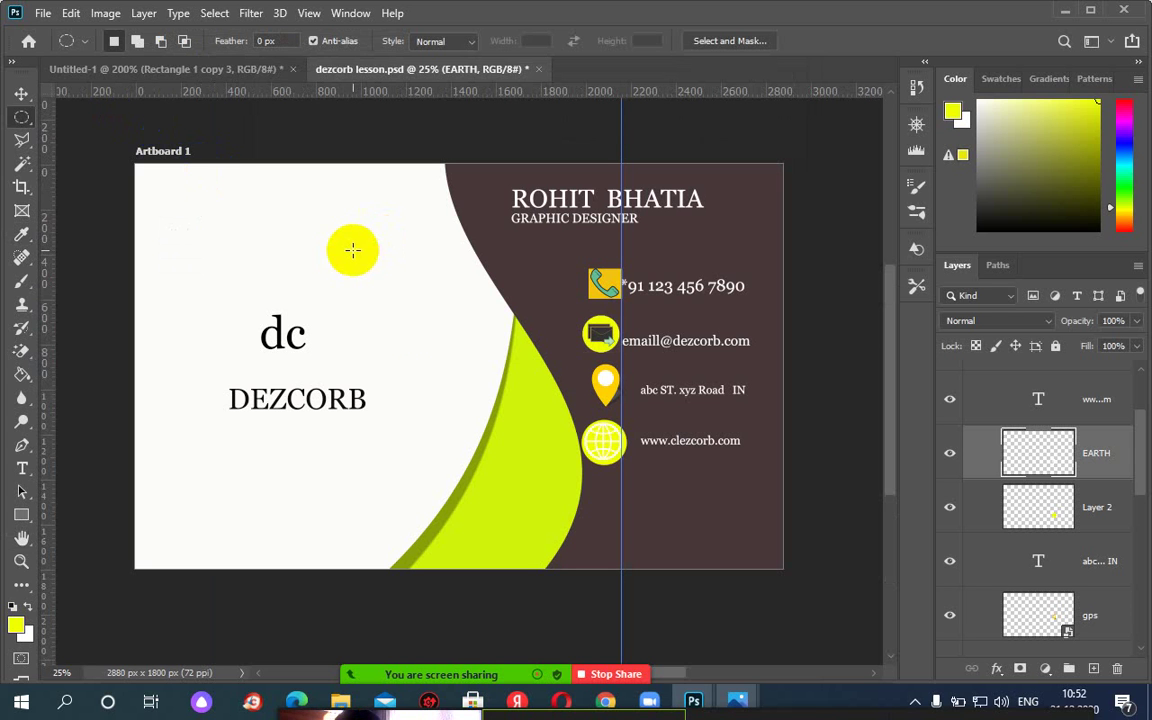
{"action": "mouse_move", "coordinate": [632, 703]}
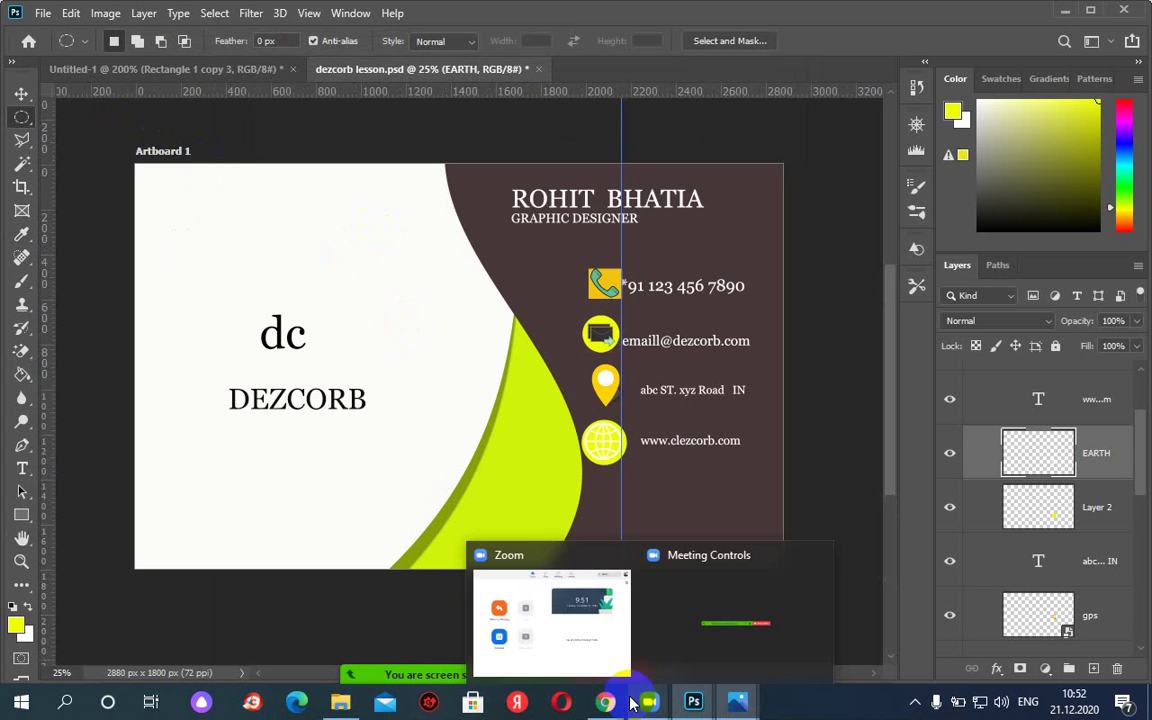
{"action": "left_click", "coordinate": [339, 704]}
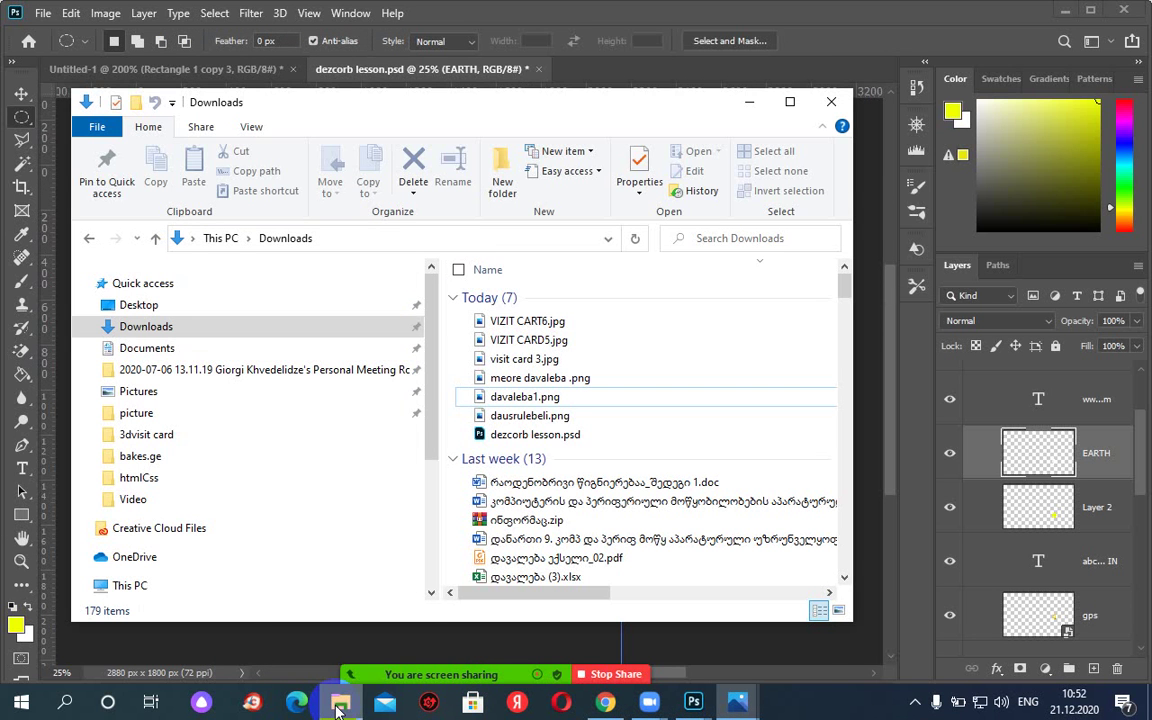
{"action": "left_click", "coordinate": [339, 706]}
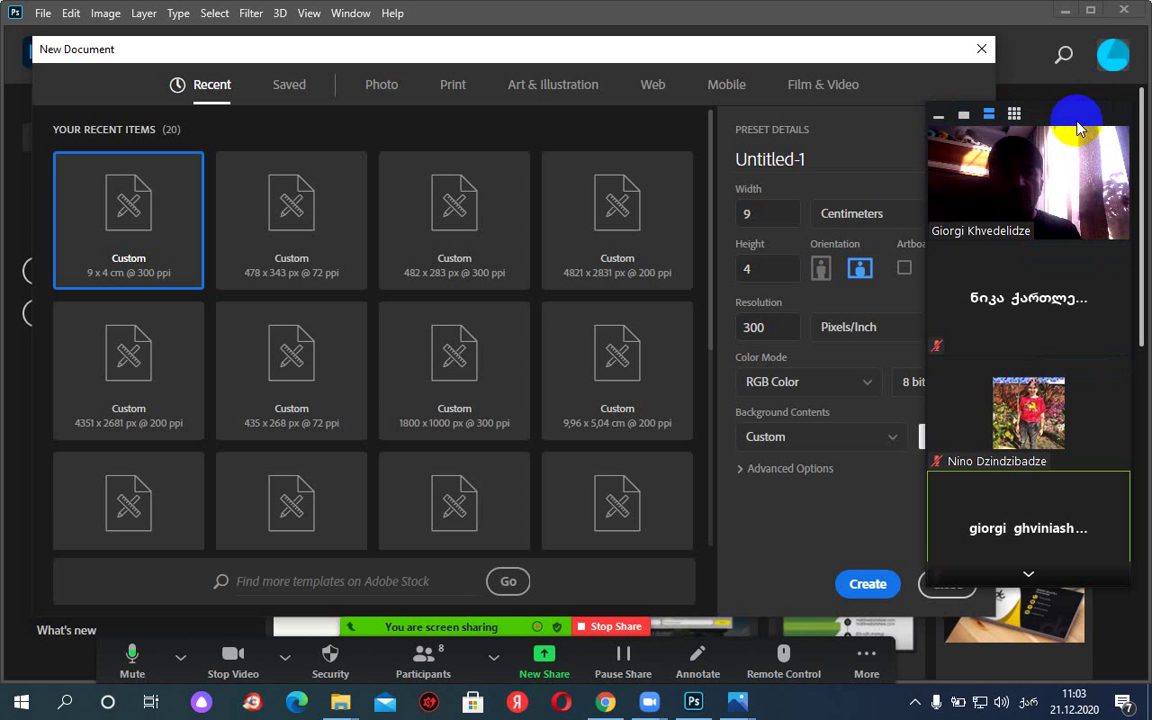
{"action": "left_click_drag", "start_coordinate": [1080, 113], "coordinate": [915, 708]}
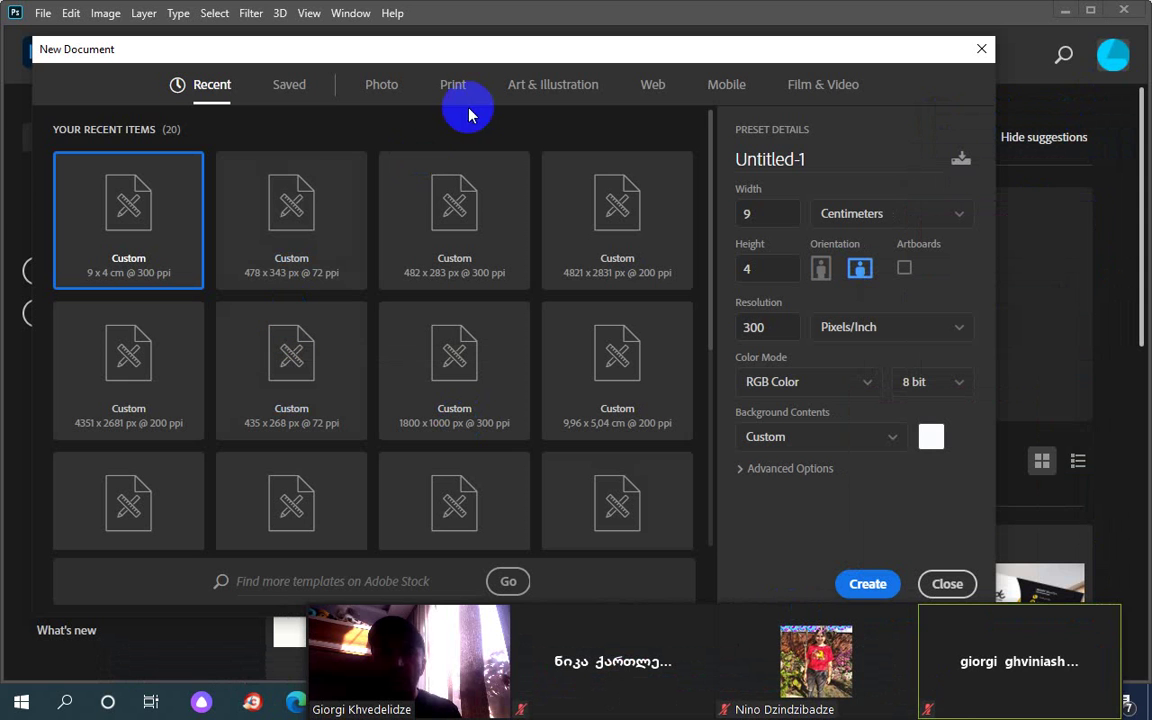
Configure a new document from the Web Most Common preset at 1500 x 1000 pixels and 300 pixels per inch.
{"action": "left_click", "coordinate": [657, 85]}
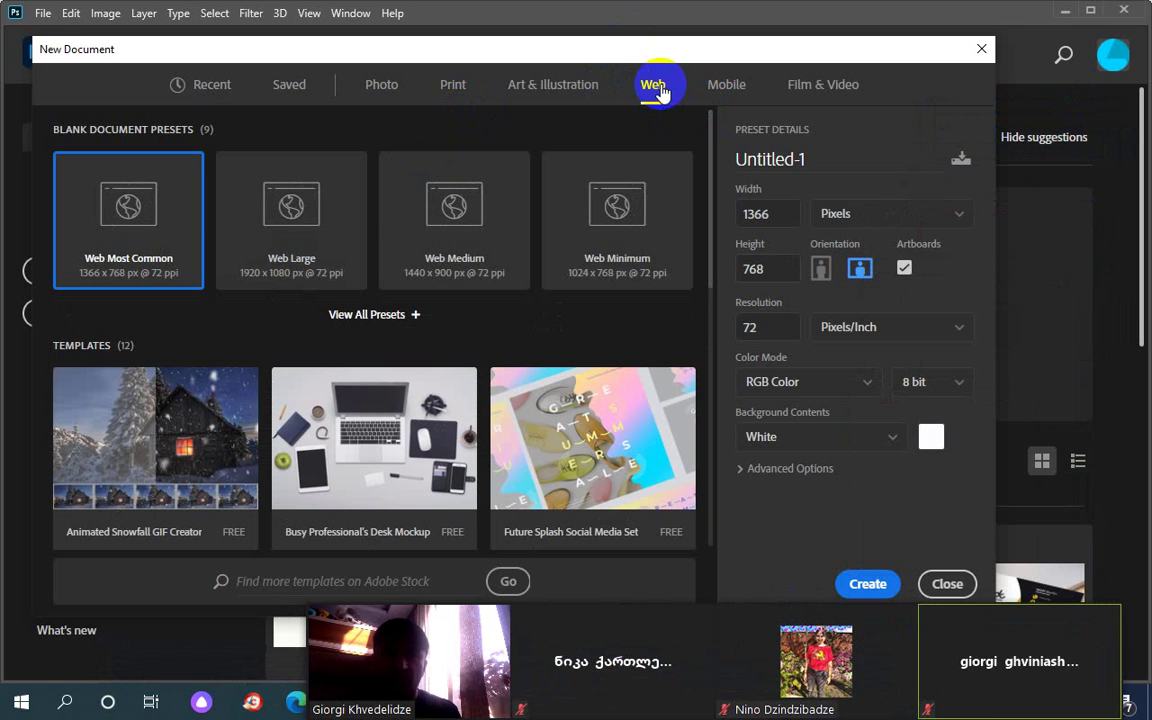
{"action": "left_click", "coordinate": [772, 215]}
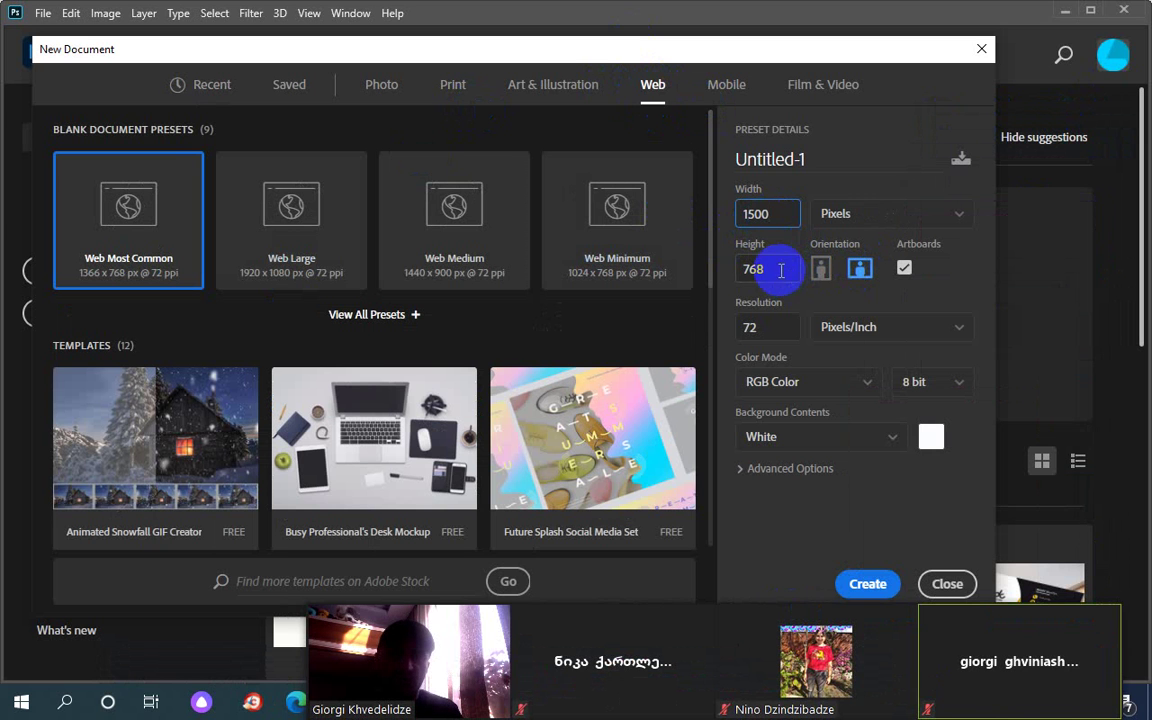
{"action": "left_click", "coordinate": [741, 271]}
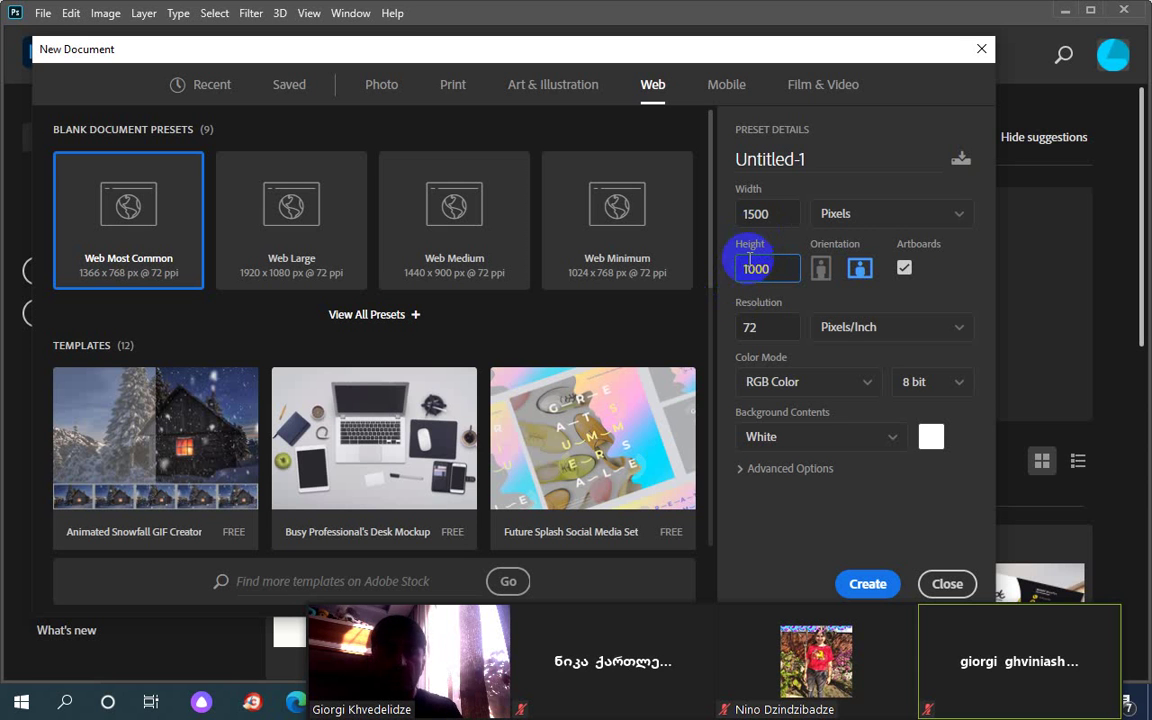
{"action": "left_click", "coordinate": [916, 225]}
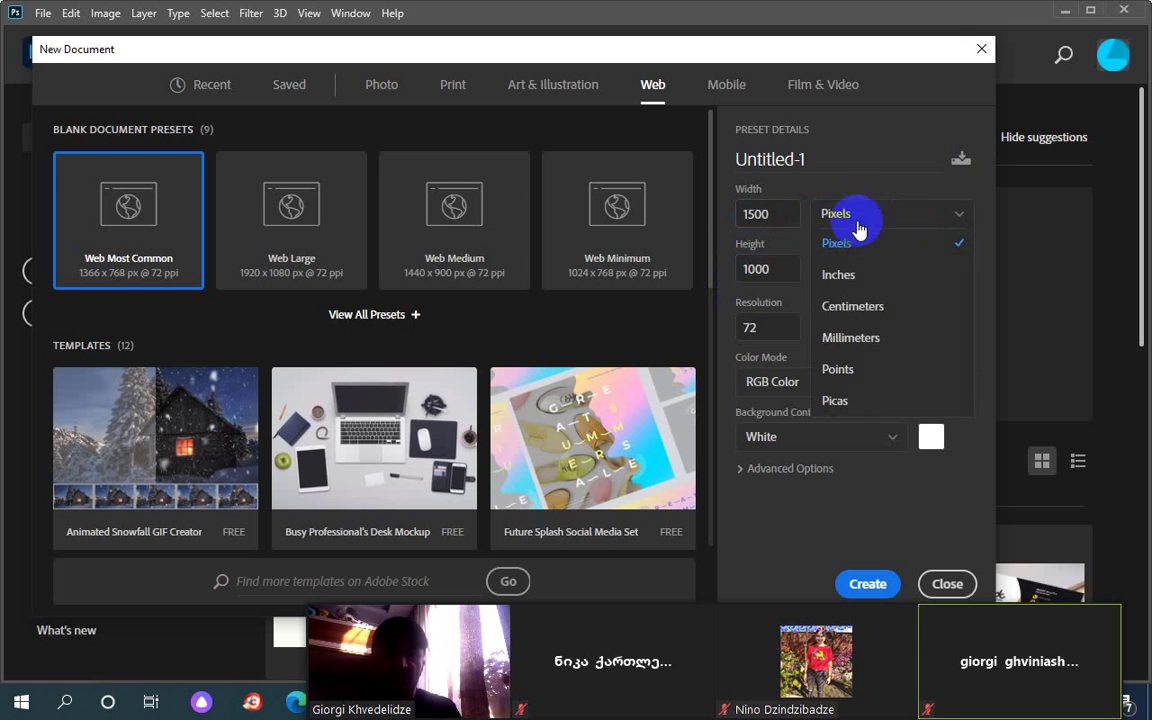
{"action": "left_click", "coordinate": [870, 216]}
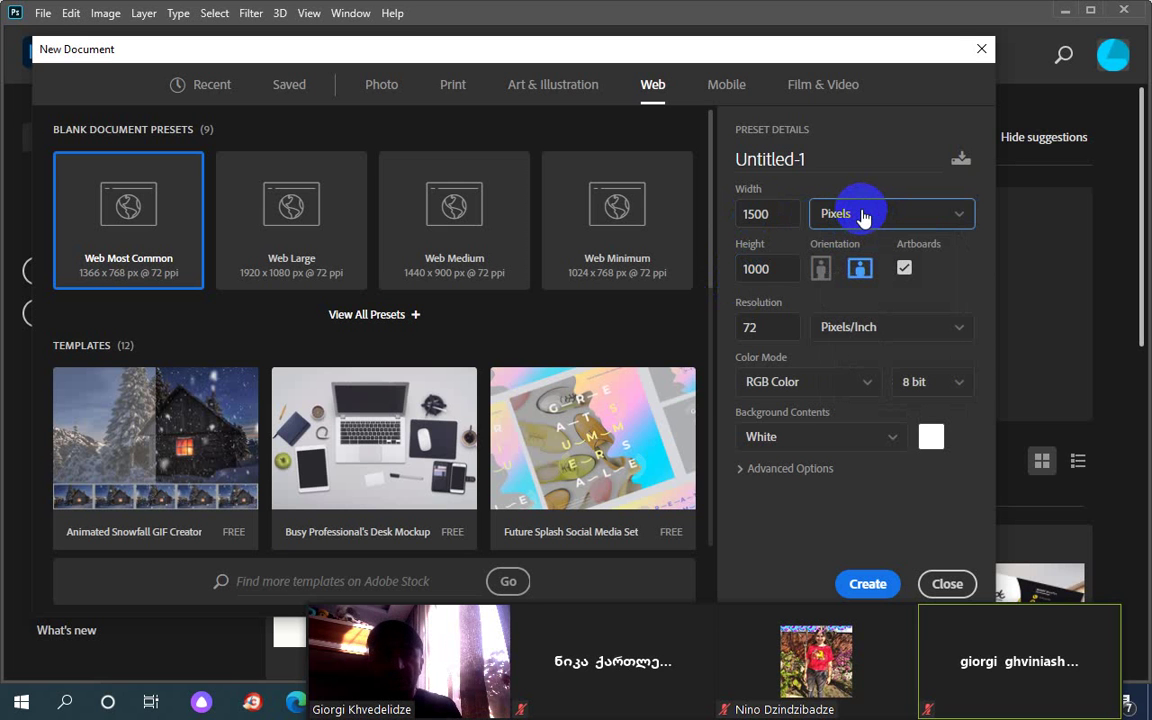
{"action": "left_click_drag", "start_coordinate": [776, 329], "coordinate": [711, 327]}
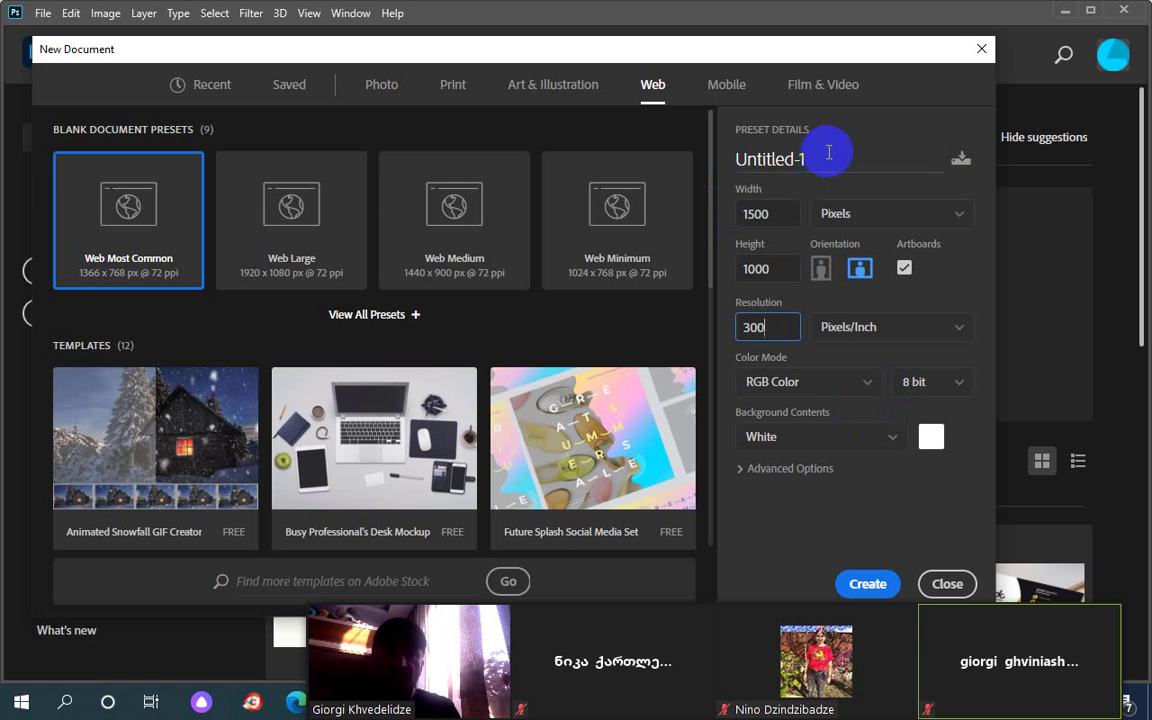
Name the new document fbCover and create it.
{"action": "left_click_drag", "start_coordinate": [815, 158], "coordinate": [735, 161]}
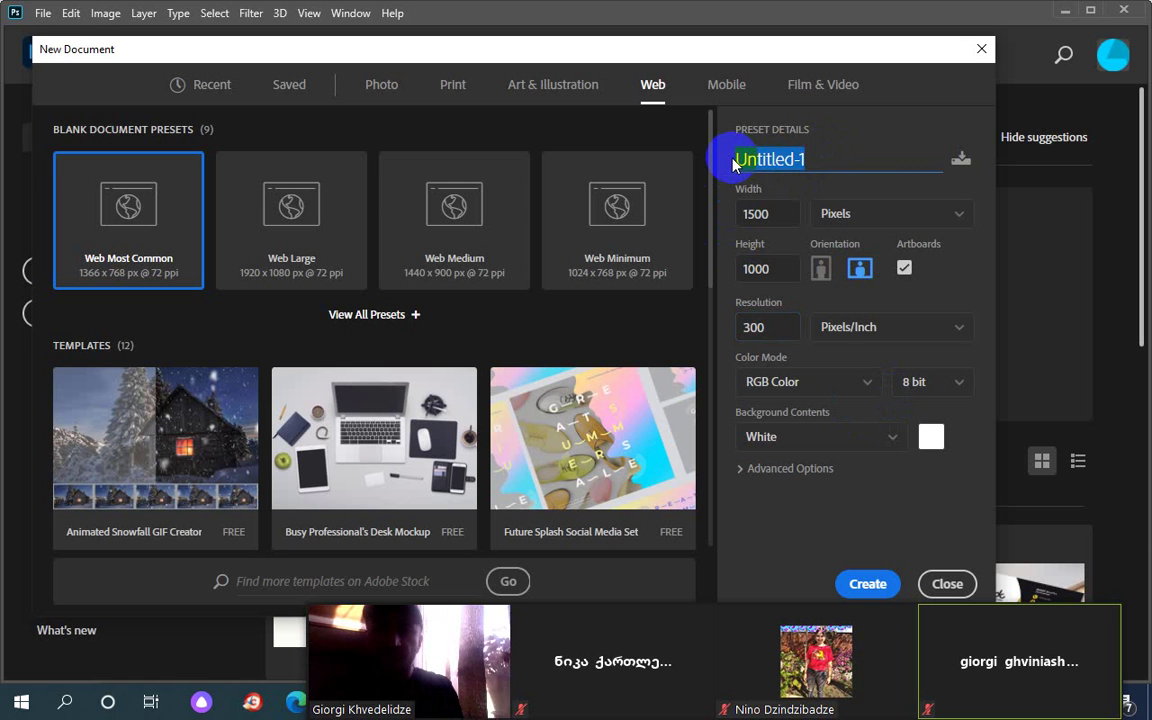
{"action": "type", "text": "გ"}
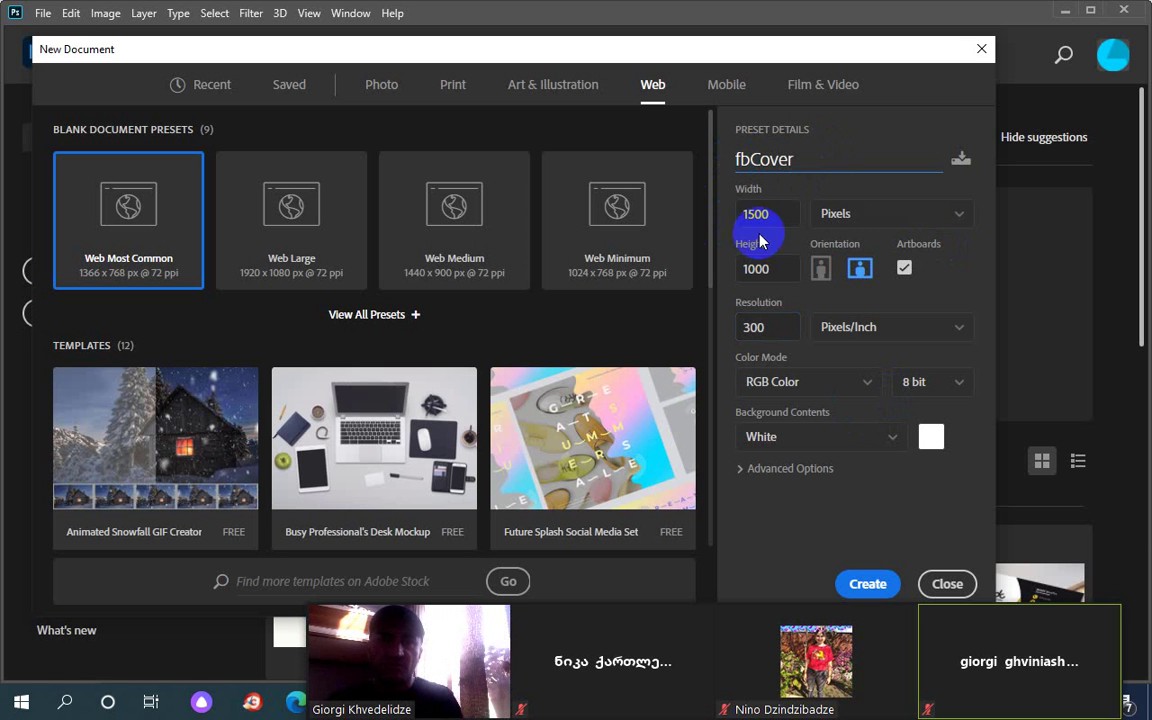
{"action": "left_click", "coordinate": [872, 590]}
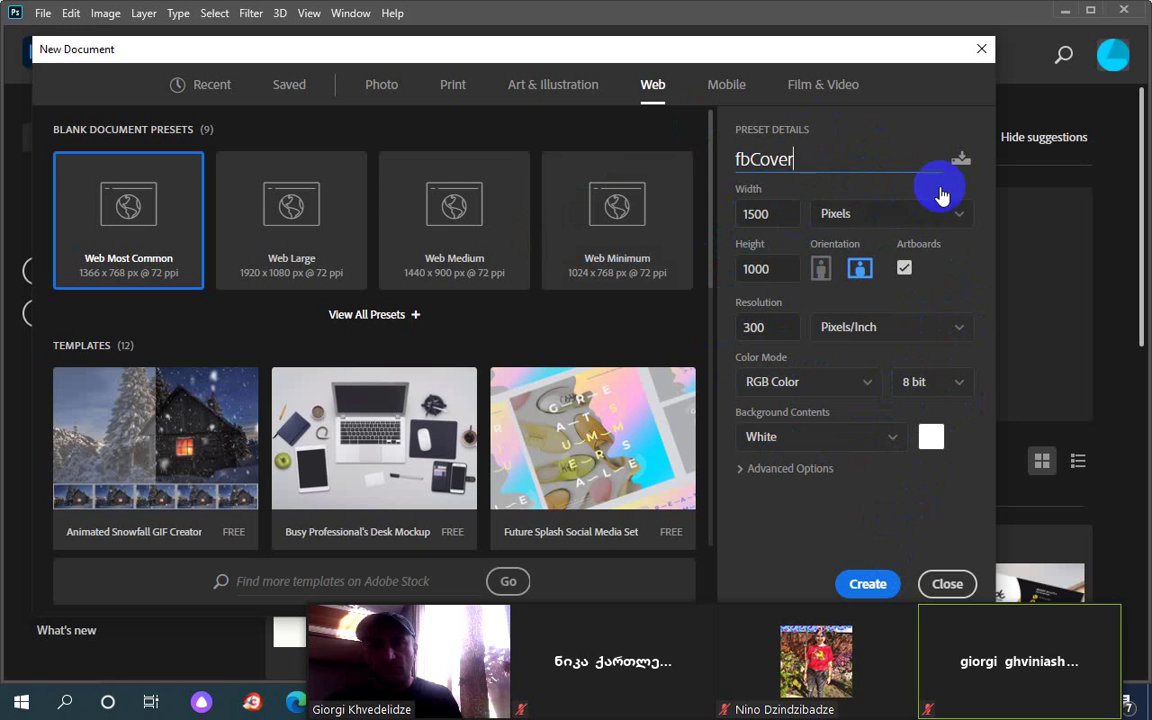
{"action": "left_click", "coordinate": [866, 593]}
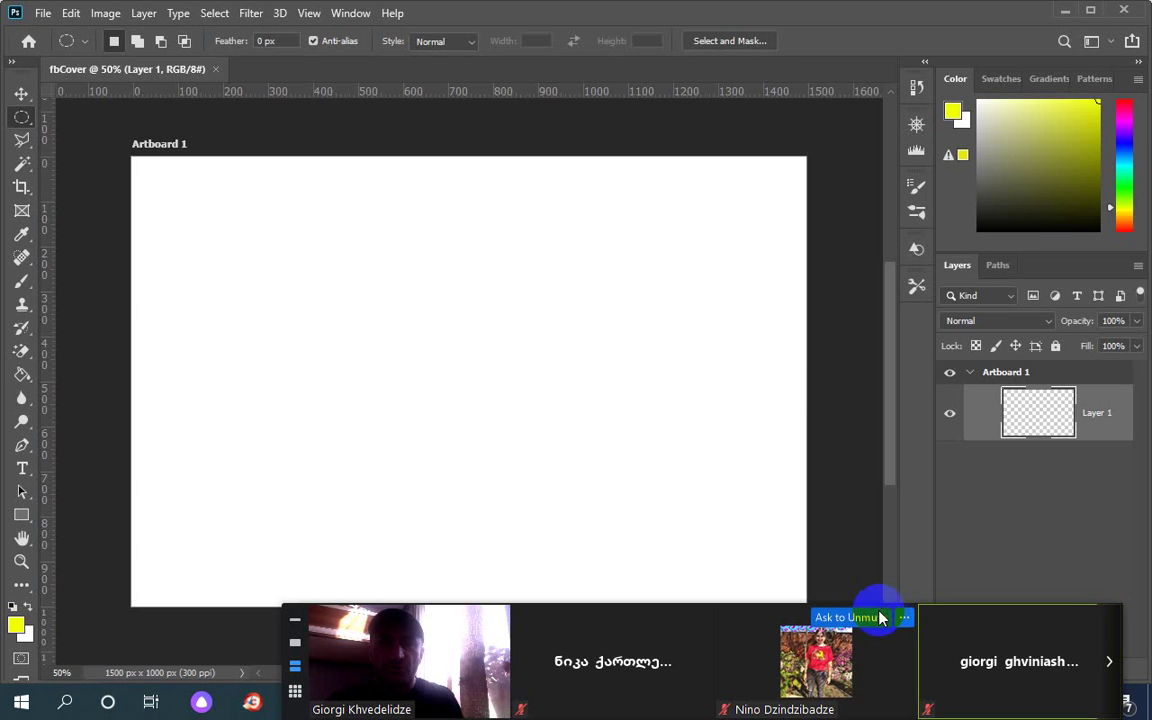
{"action": "left_click", "coordinate": [790, 613]}
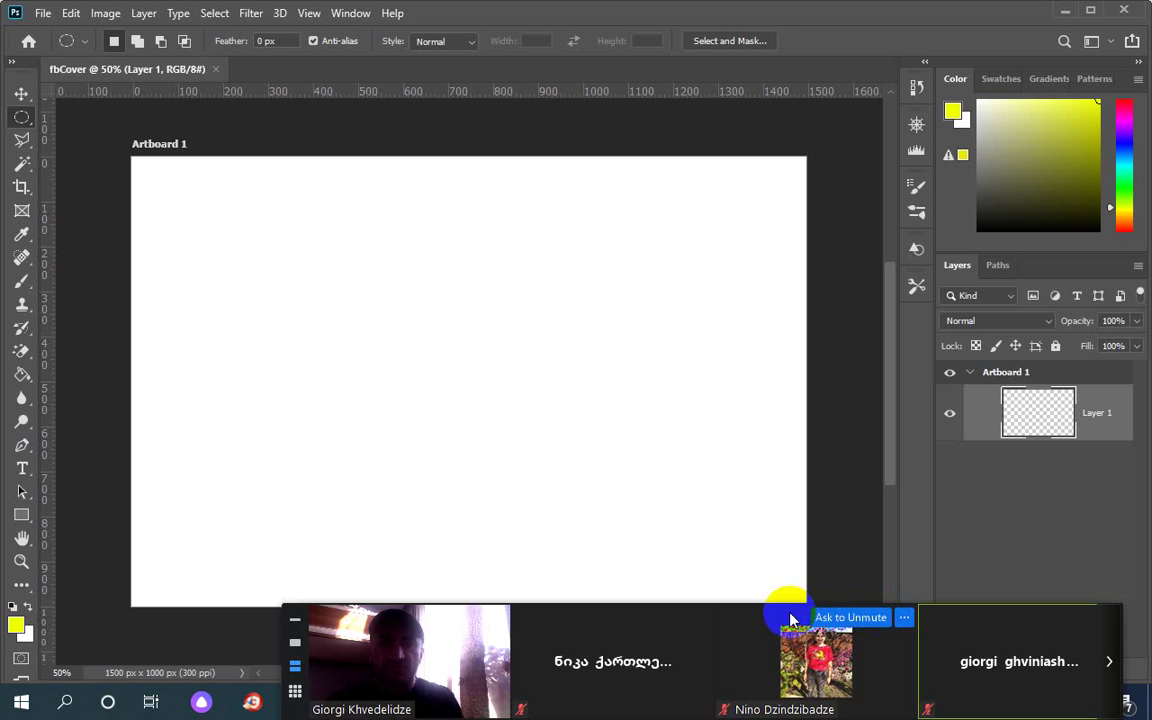
{"action": "left_click_drag", "start_coordinate": [790, 619], "coordinate": [786, 688]}
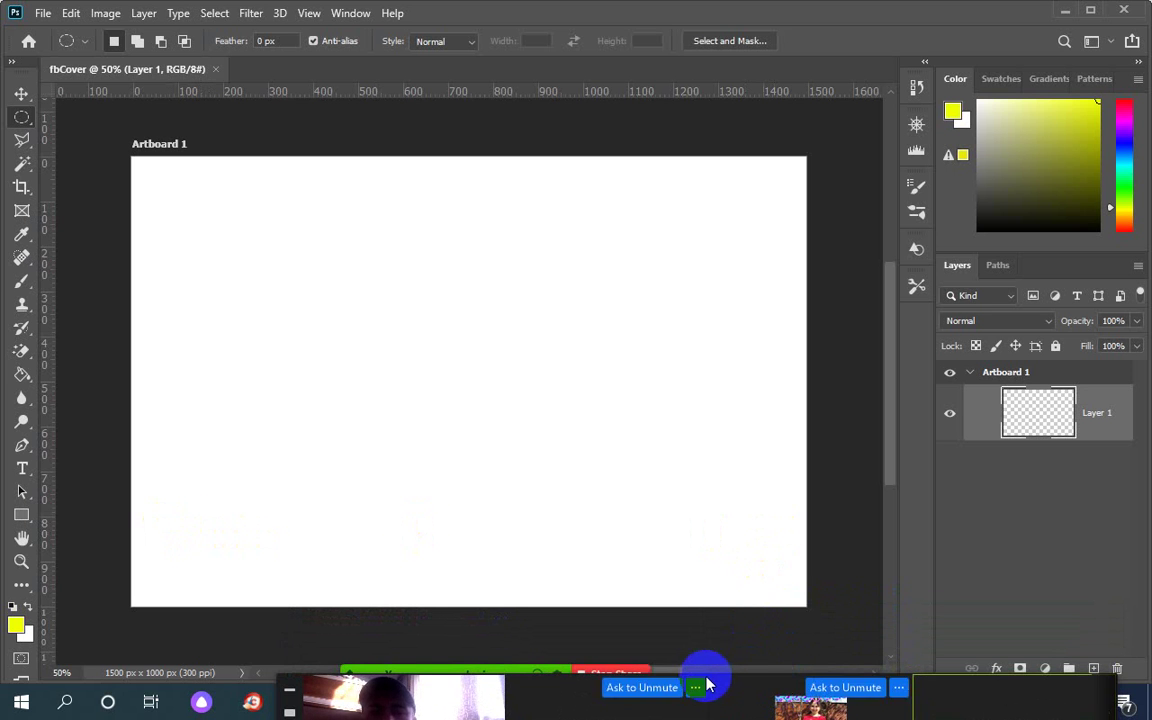
{"action": "left_click_drag", "start_coordinate": [712, 684], "coordinate": [770, 706]}
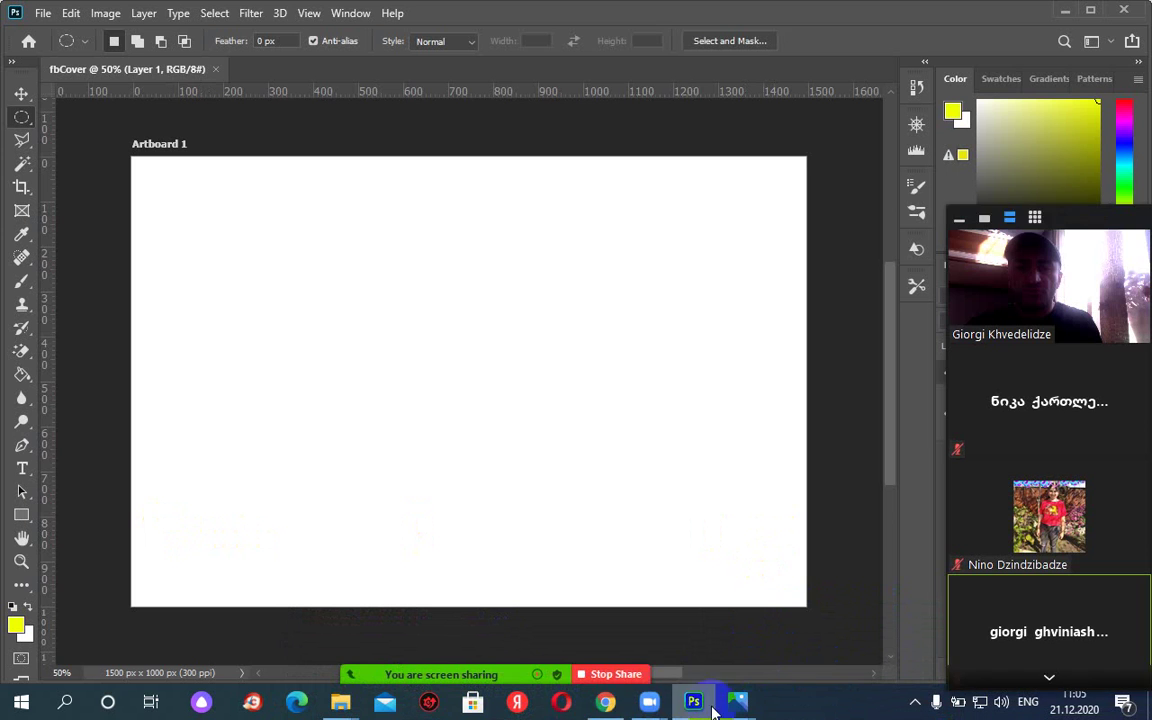
Switch to Chrome and open the account owner's Facebook profile page.
{"action": "left_click", "coordinate": [605, 705]}
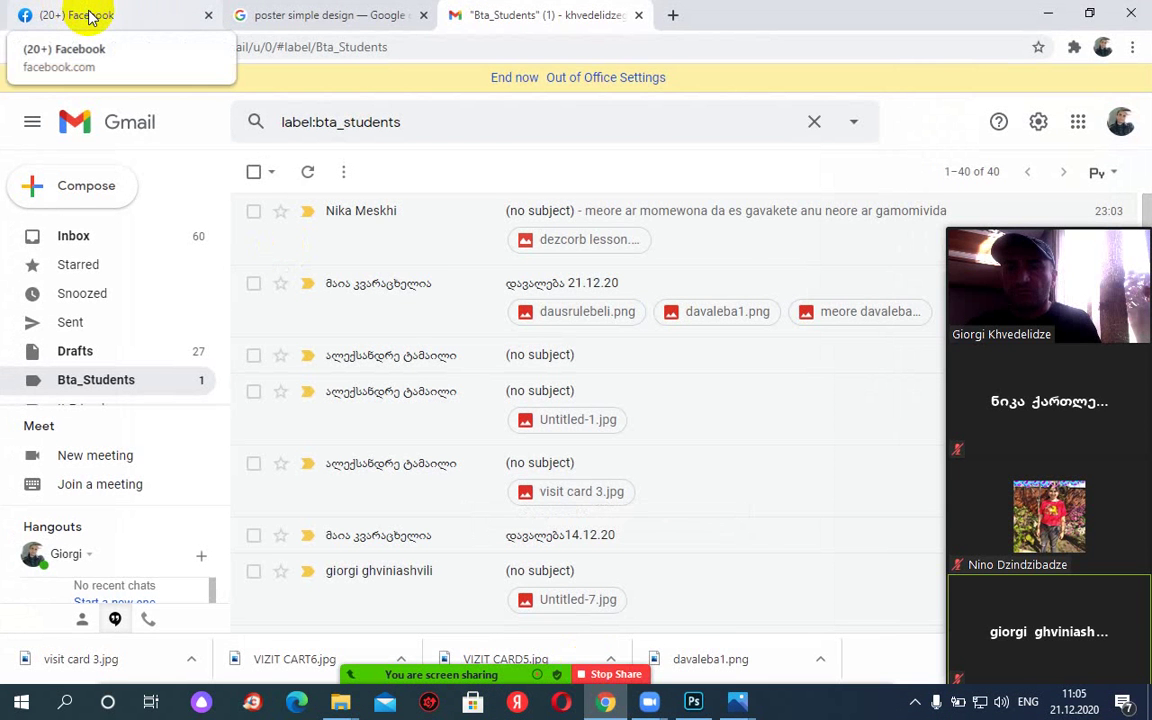
{"action": "left_click", "coordinate": [90, 15]}
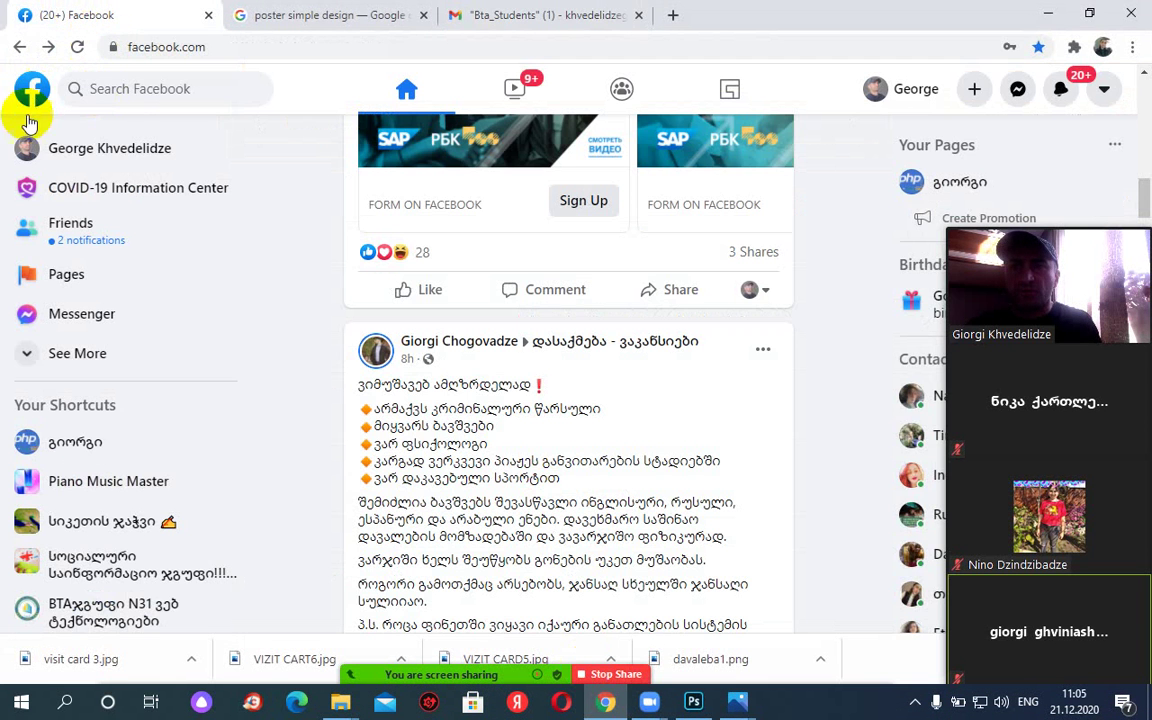
{"action": "left_click", "coordinate": [70, 155]}
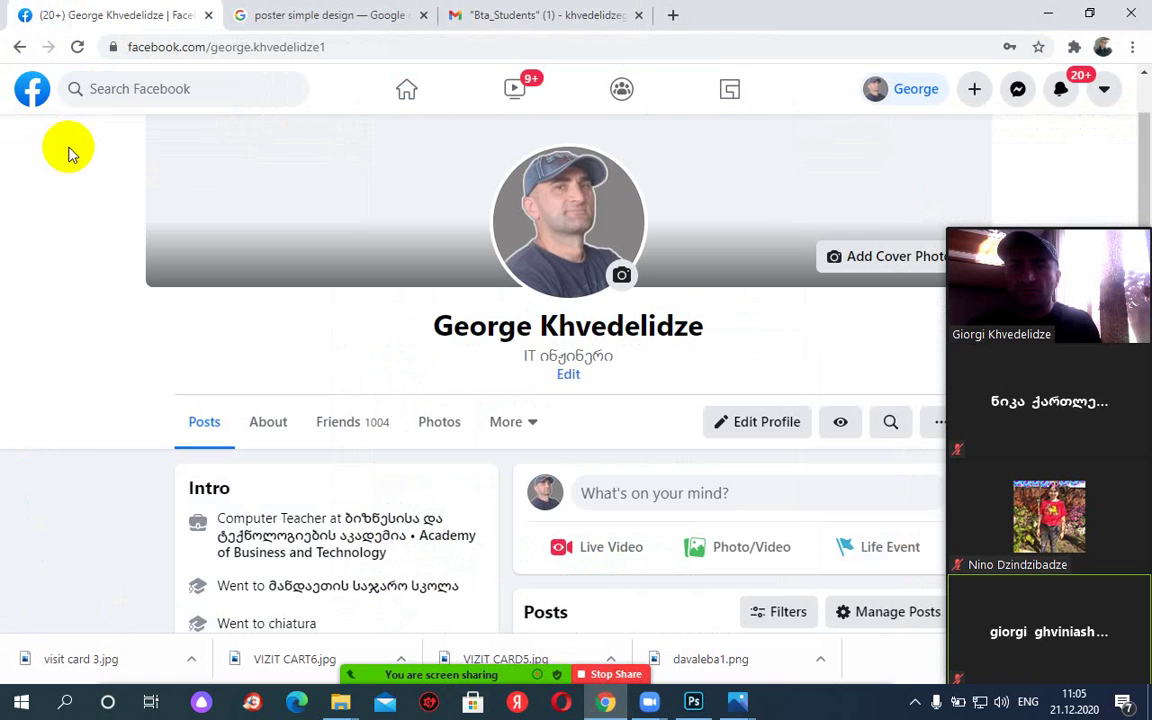
Examine the empty cover photo area on the Facebook profile, including how the profile picture and page content sit around it.
{"action": "mouse_move", "coordinate": [1080, 231]}
{"action": "left_click_drag", "start_coordinate": [1072, 225], "coordinate": [1000, 680]}
{"action": "scroll", "coordinate": [693, 312], "scroll_direction": "up", "scroll_amount": 2}
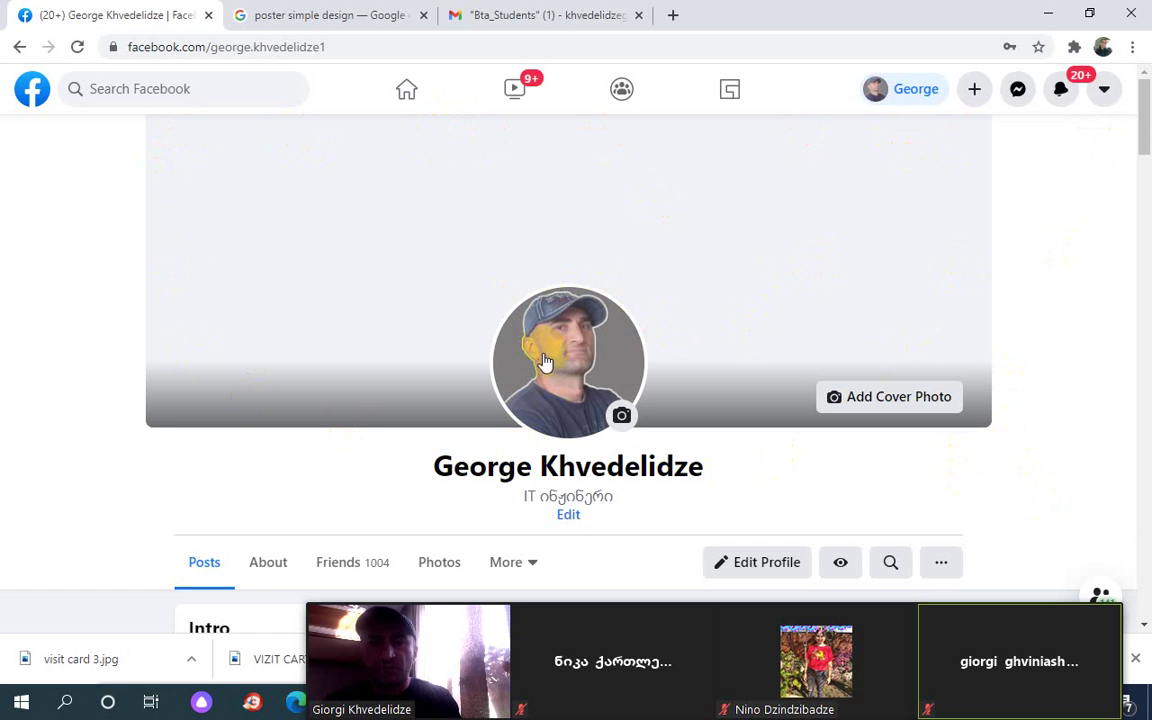
{"action": "scroll", "coordinate": [470, 310], "scroll_direction": "down", "scroll_amount": 3}
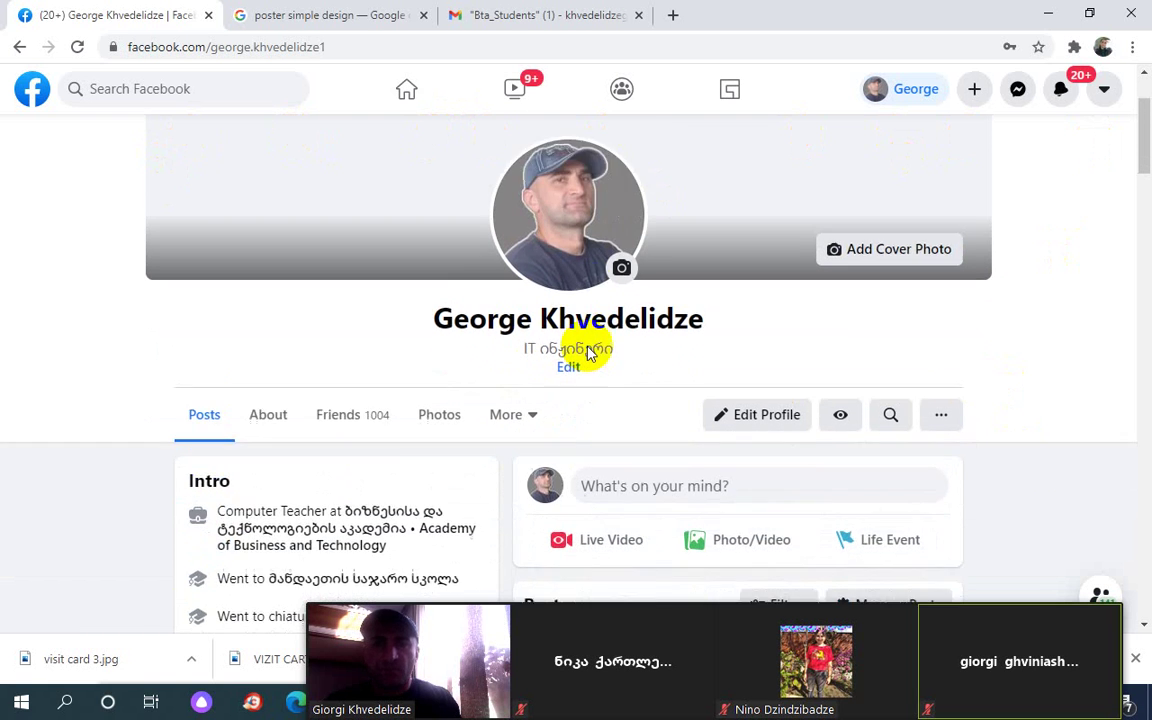
{"action": "scroll", "coordinate": [640, 315], "scroll_direction": "down", "scroll_amount": 1}
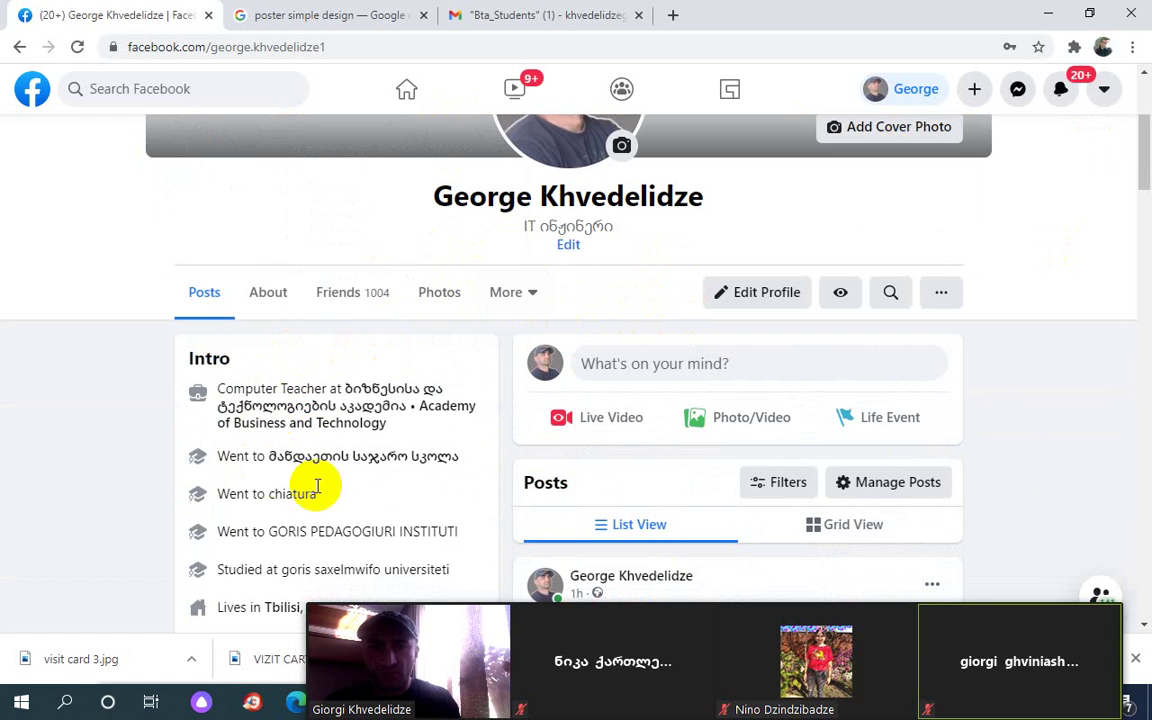
{"action": "scroll", "coordinate": [317, 487], "scroll_direction": "down", "scroll_amount": 1}
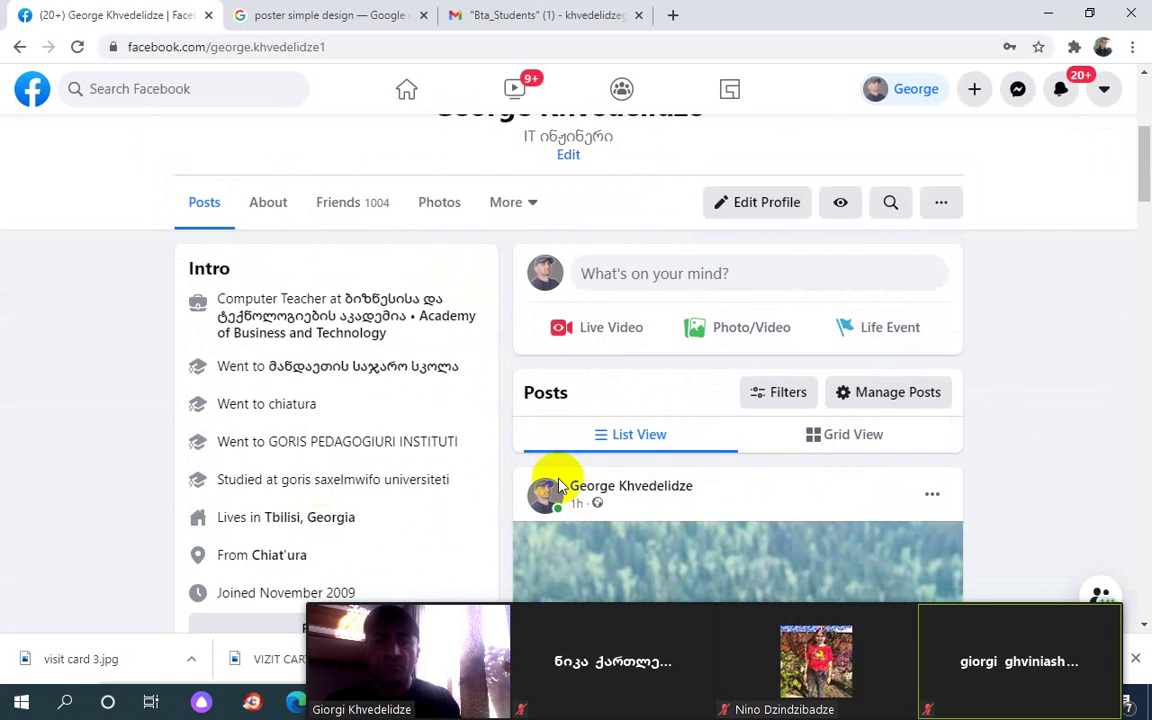
{"action": "scroll", "coordinate": [622, 480], "scroll_direction": "up", "scroll_amount": 1}
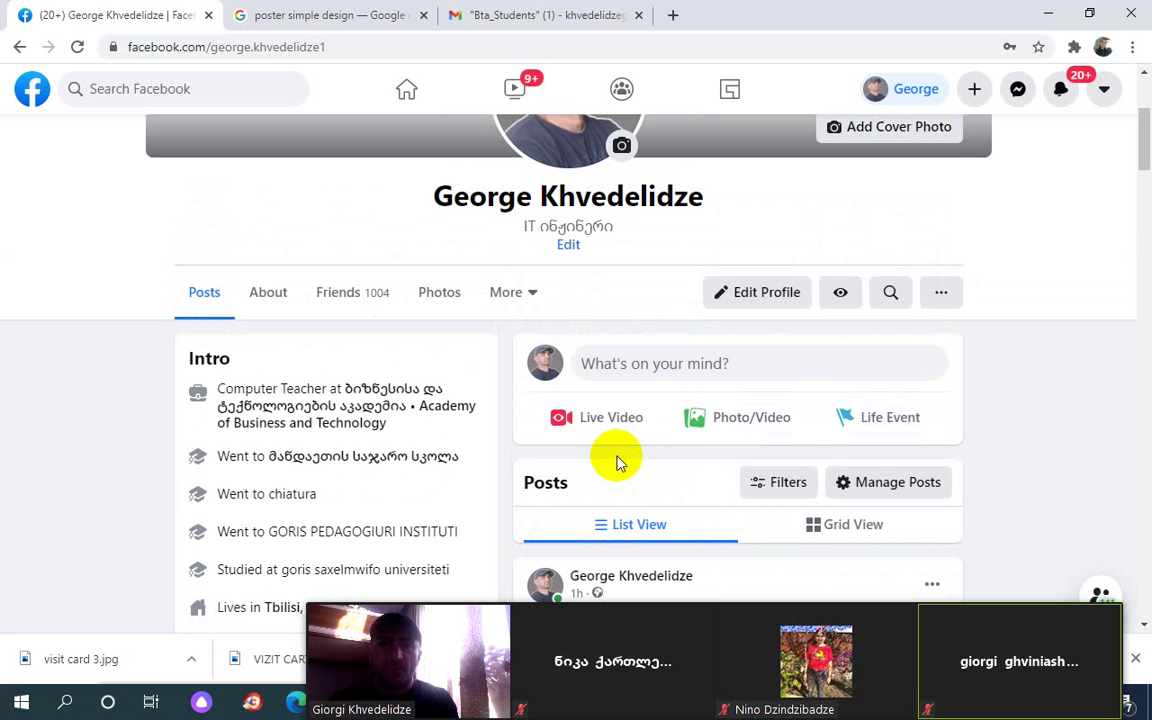
{"action": "scroll", "coordinate": [616, 462], "scroll_direction": "up", "scroll_amount": 3}
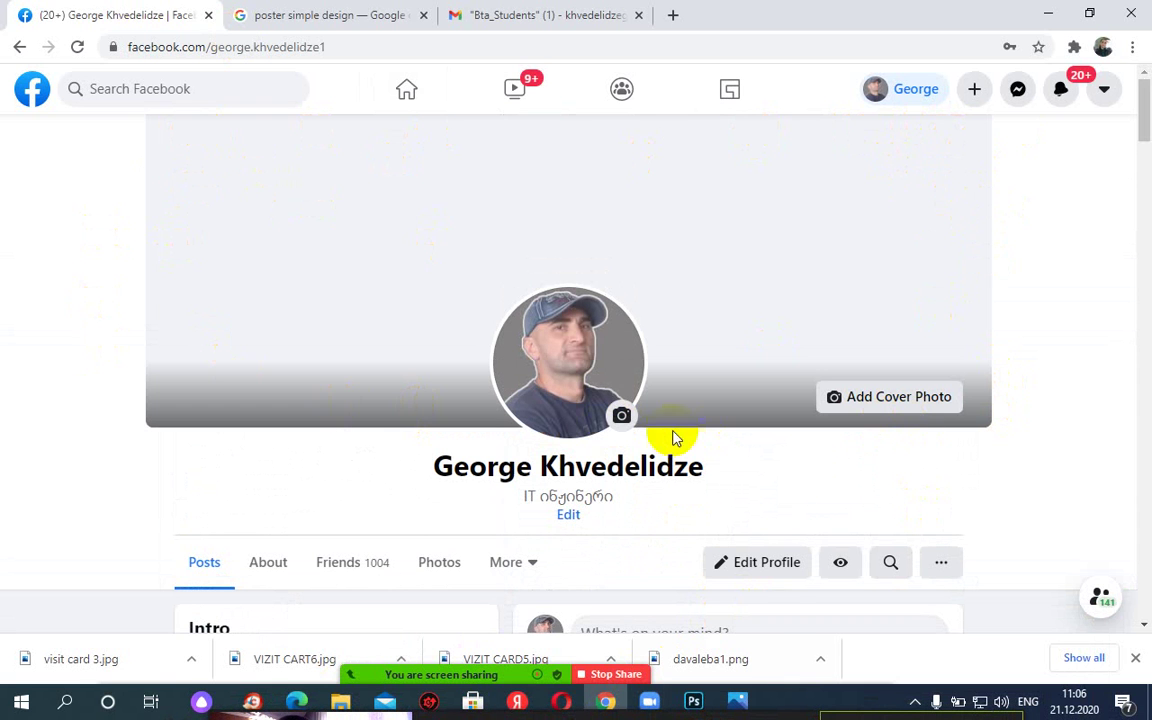
Switch back to Photoshop and open the Image Size settings for fbCover, with width and height in pixels.
{"action": "mouse_move", "coordinate": [693, 705]}
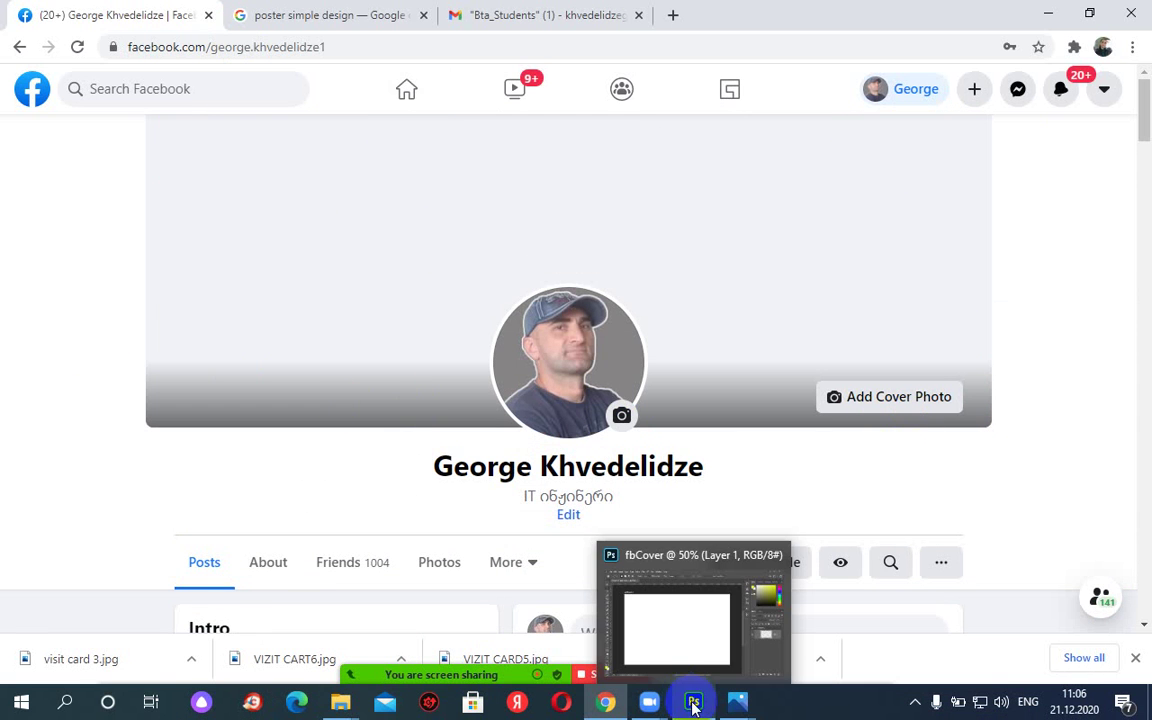
{"action": "left_click", "coordinate": [684, 646]}
{"action": "left_click", "coordinate": [41, 14]}
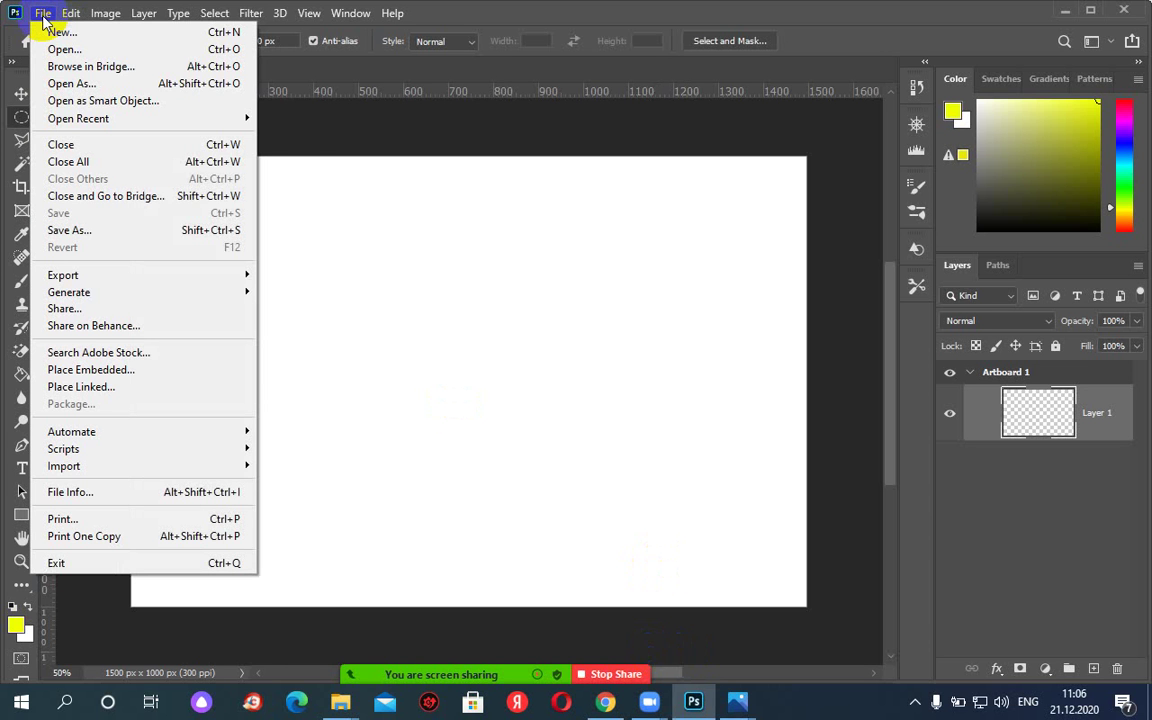
{"action": "left_click", "coordinate": [685, 13]}
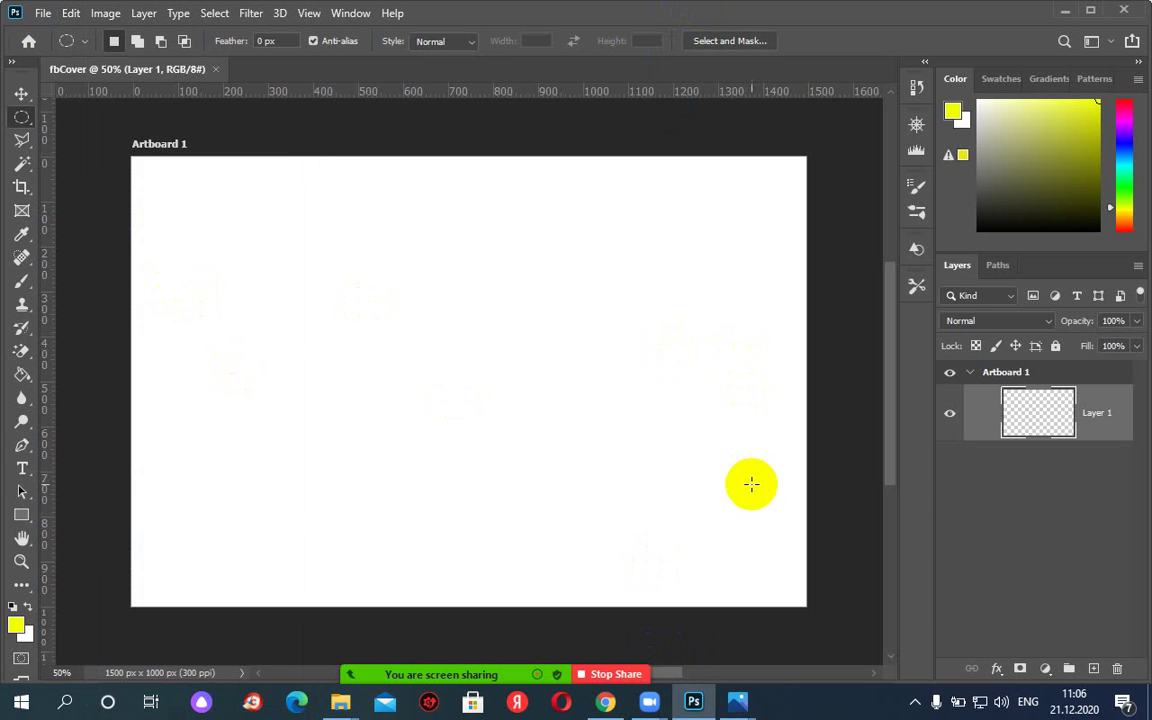
{"action": "left_click", "coordinate": [105, 13]}
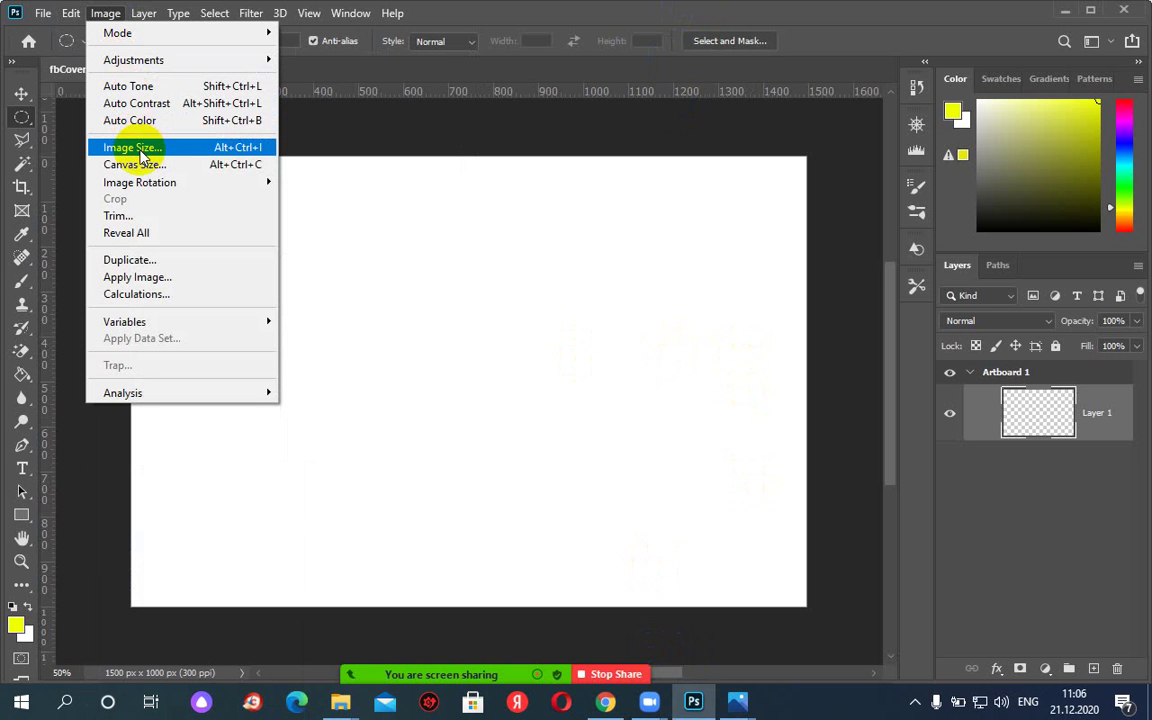
{"action": "key", "text": "ctrl+alt+i"}
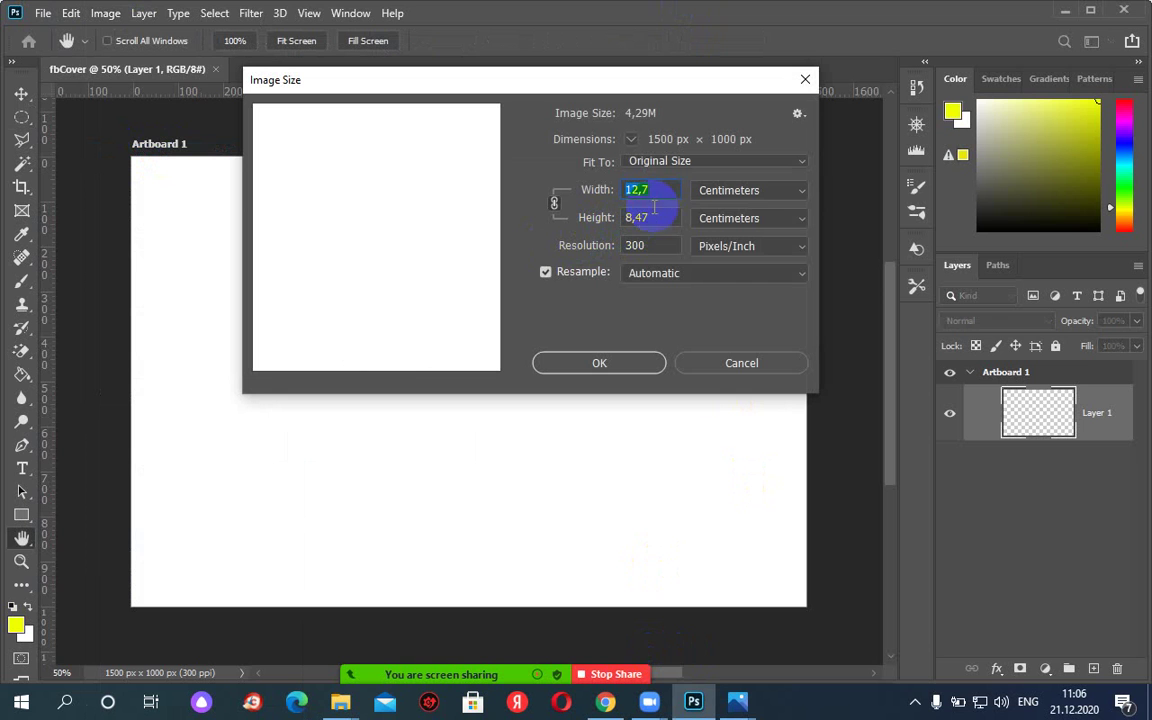
{"action": "left_click", "coordinate": [735, 196]}
{"action": "left_click", "coordinate": [733, 221]}
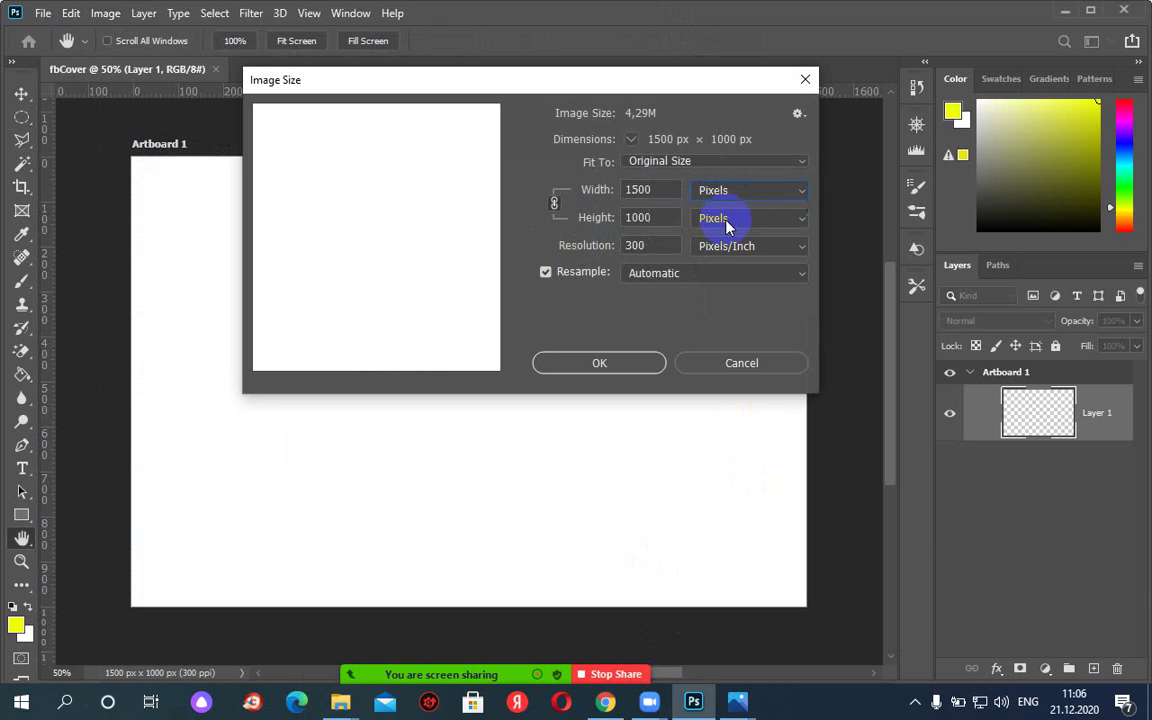
Resize fbCover to a width of 2500 pixels, scaling the height proportionally.
{"action": "double_click", "coordinate": [638, 190]}
{"action": "key", "text": "BackSpace"}
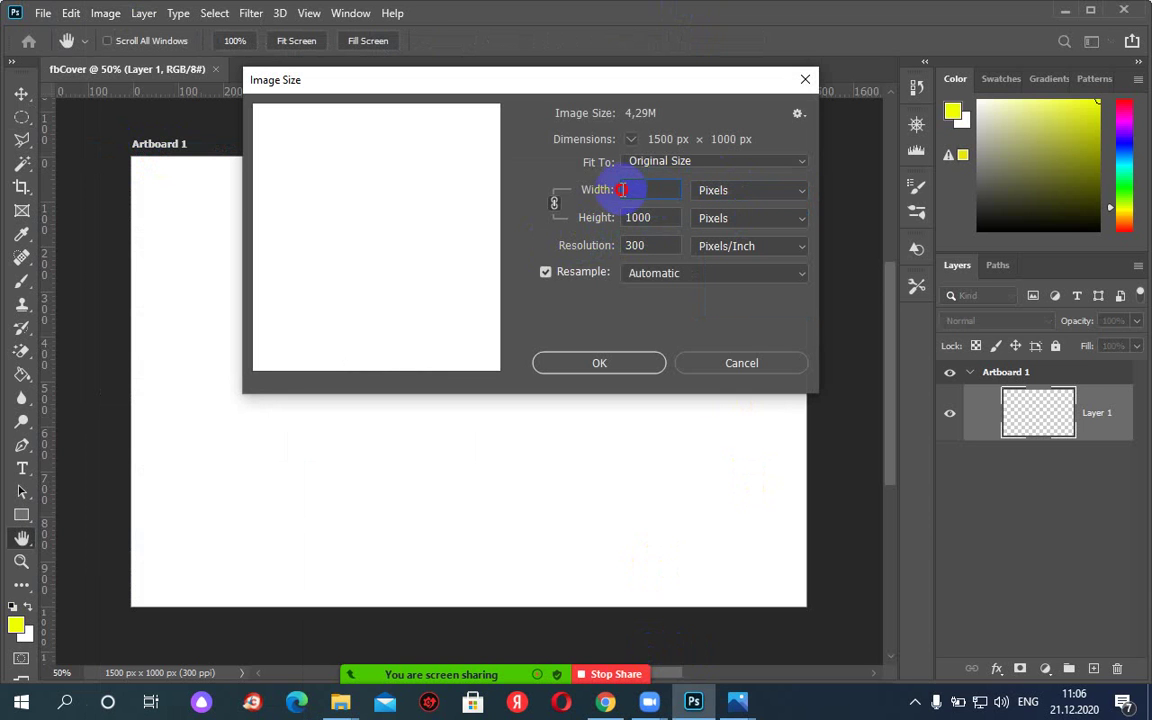
{"action": "type", "text": "2"}
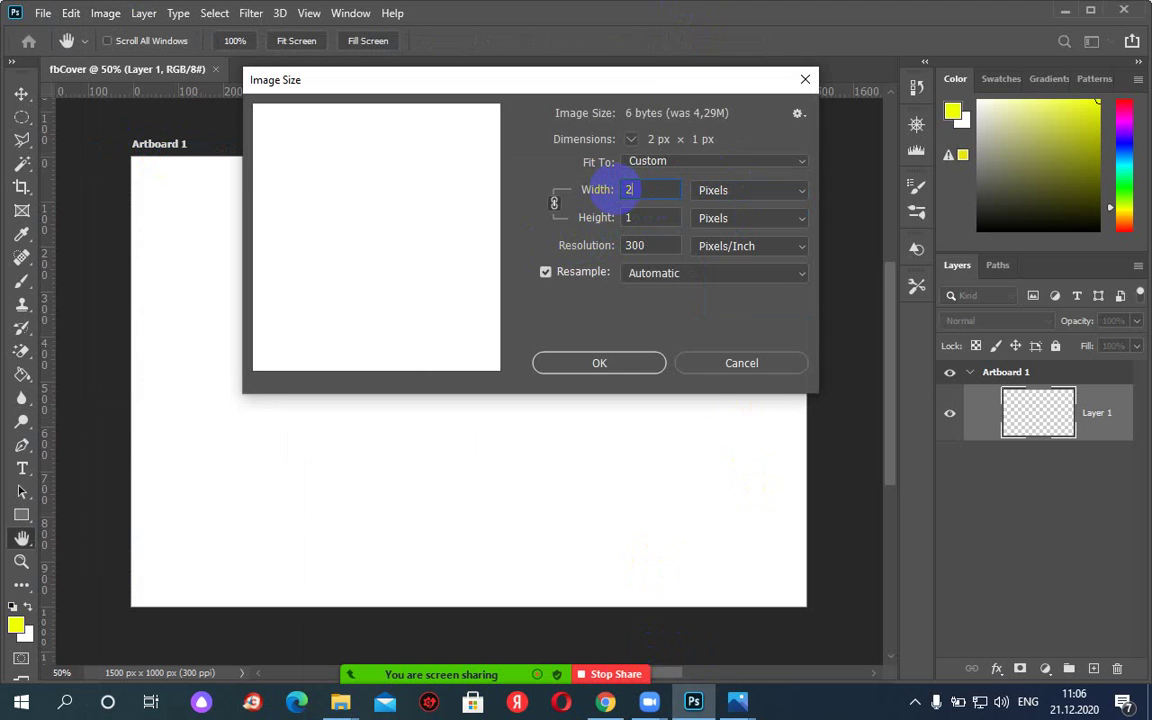
{"action": "type", "text": "500"}
{"action": "left_click", "coordinate": [640, 245]}
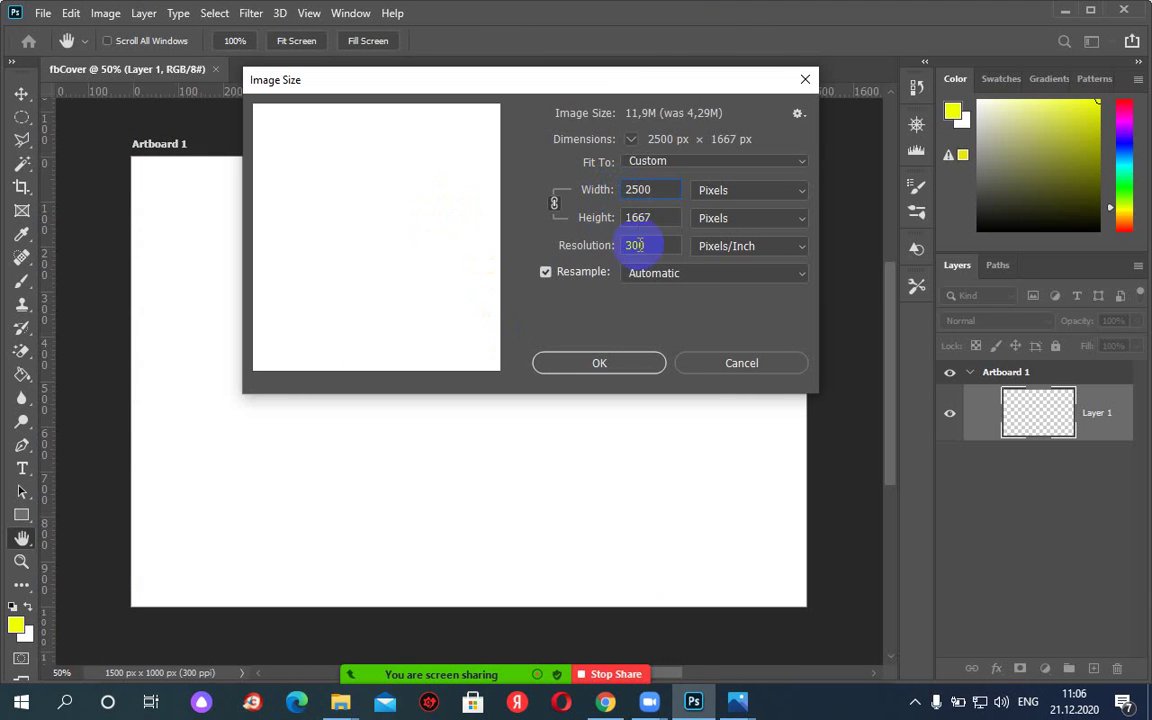
{"action": "left_click", "coordinate": [653, 217]}
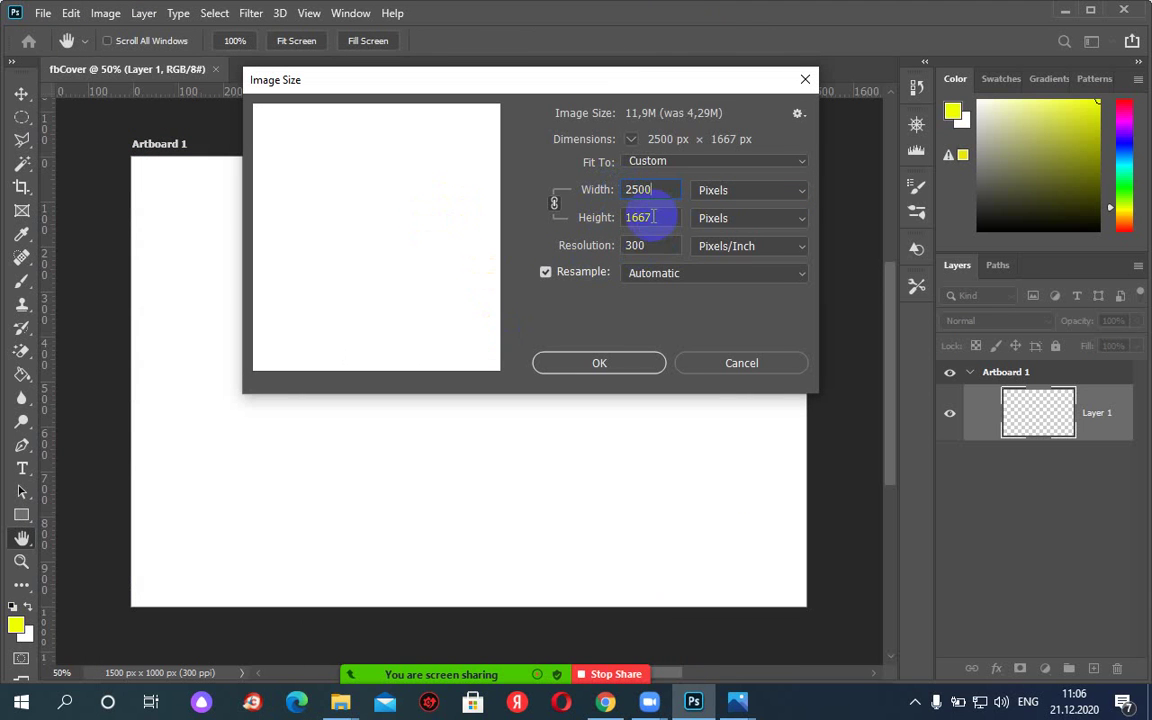
{"action": "left_click", "coordinate": [612, 366]}
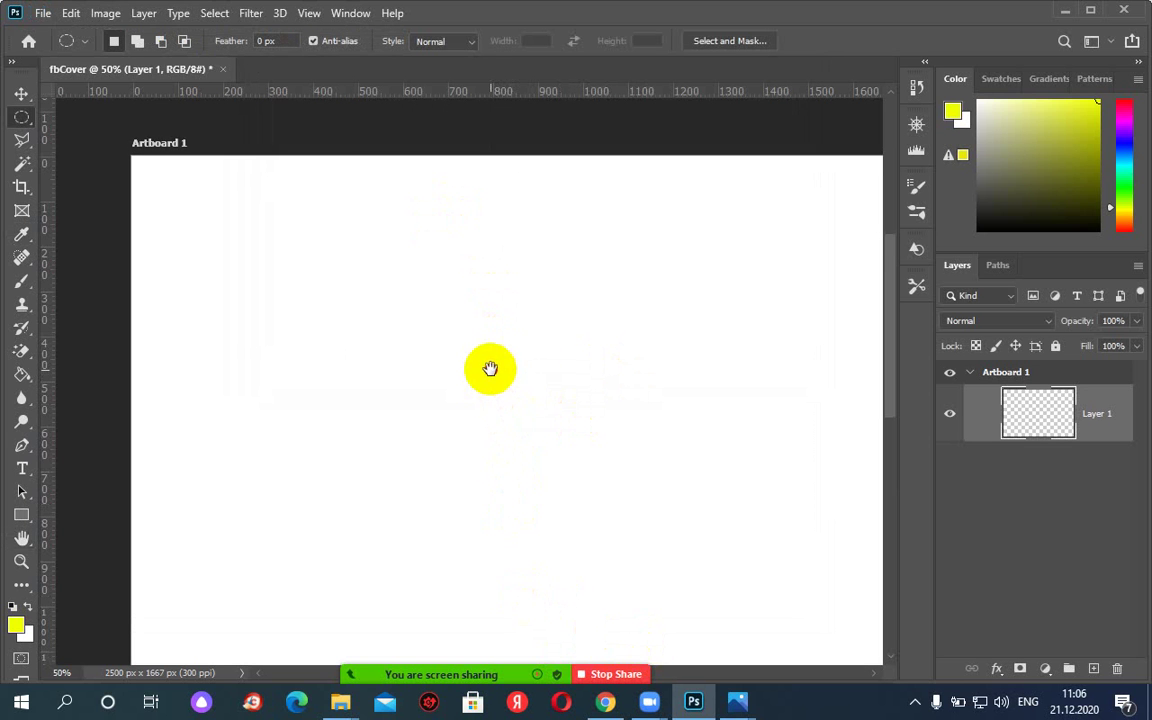
{"action": "left_click_drag", "start_coordinate": [483, 370], "coordinate": [404, 370]}
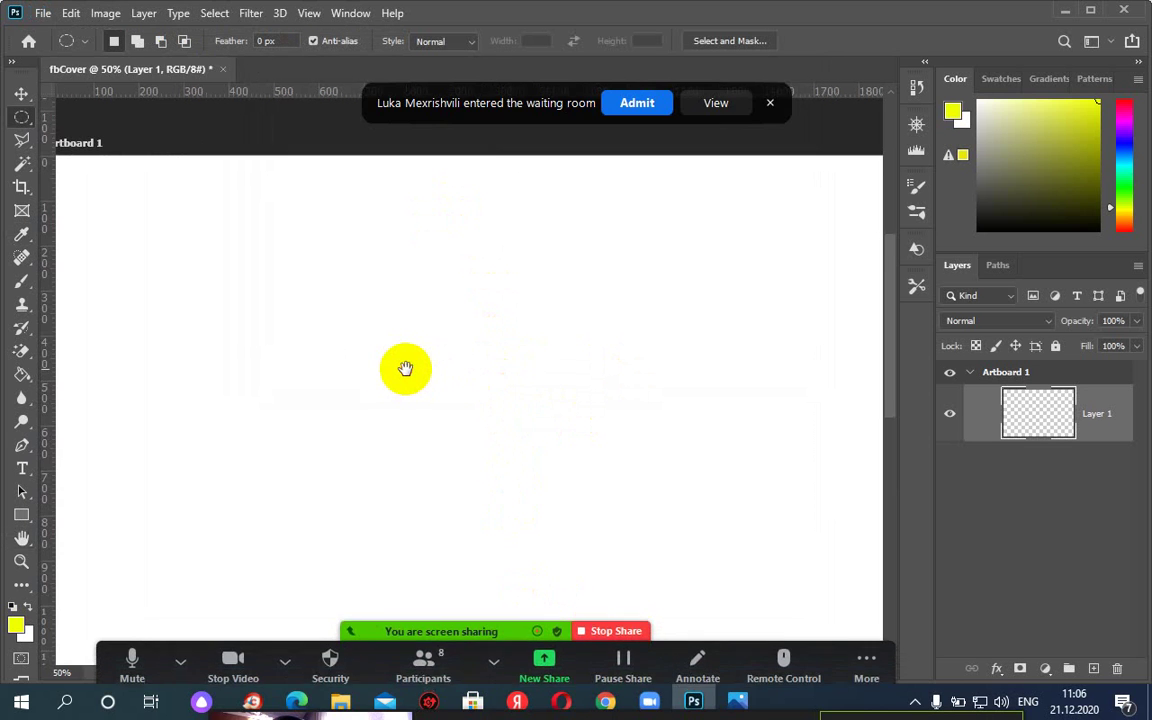
{"action": "left_click", "coordinate": [634, 105]}
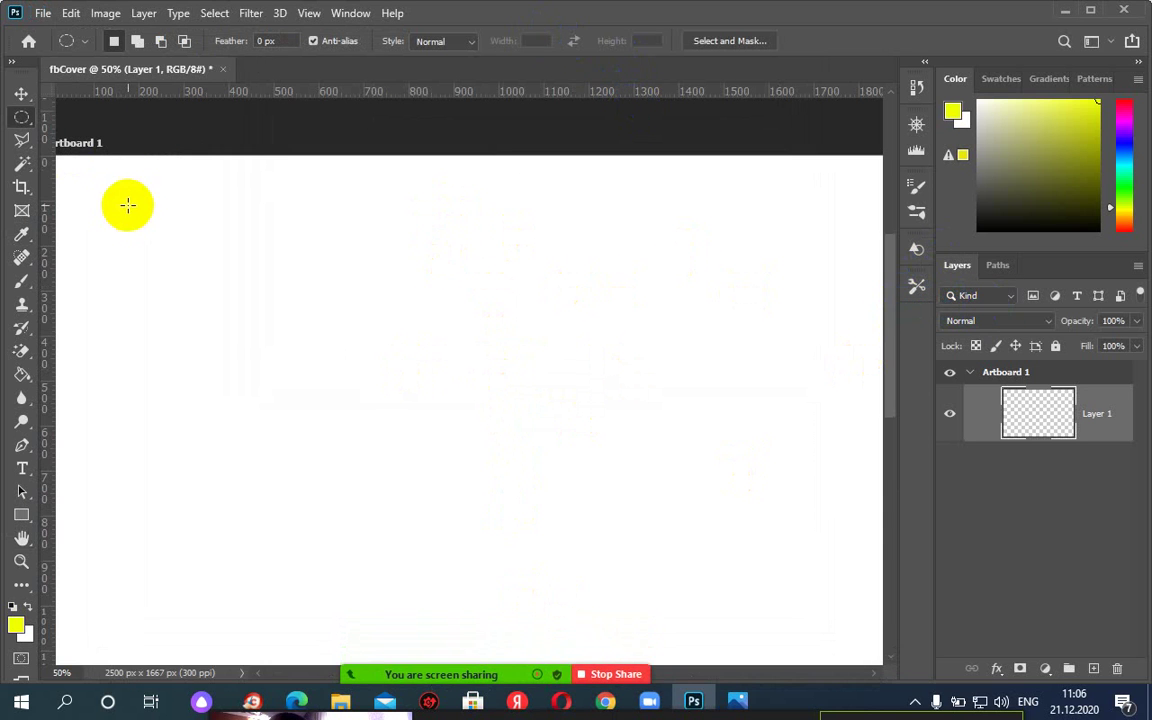
Resize fbCover to a width of 2000 pixels with proportions kept.
{"action": "left_click", "coordinate": [103, 18]}
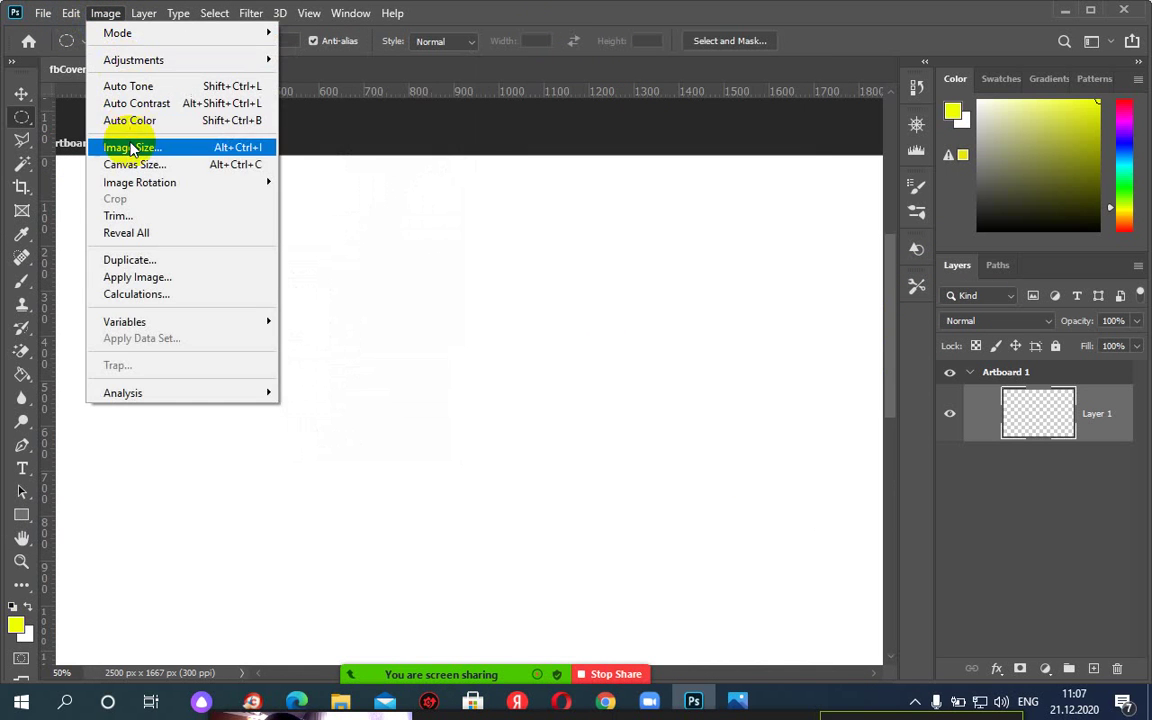
{"action": "left_click", "coordinate": [125, 148]}
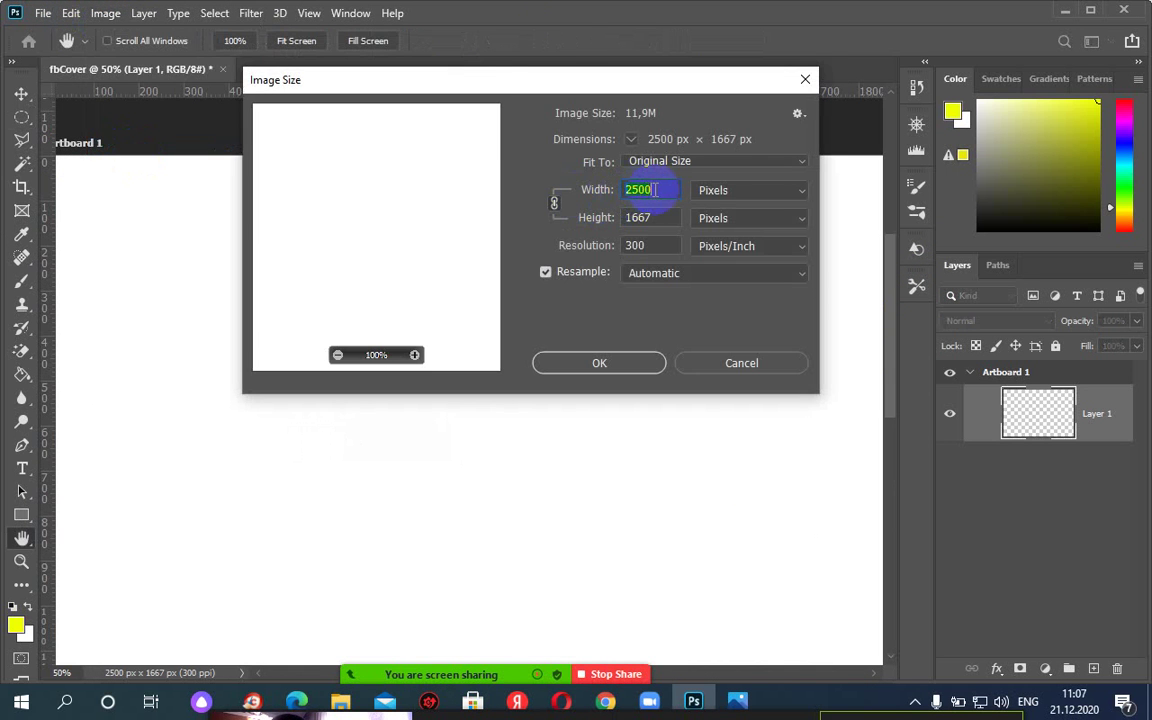
{"action": "left_click_drag", "start_coordinate": [657, 190], "coordinate": [636, 190]}
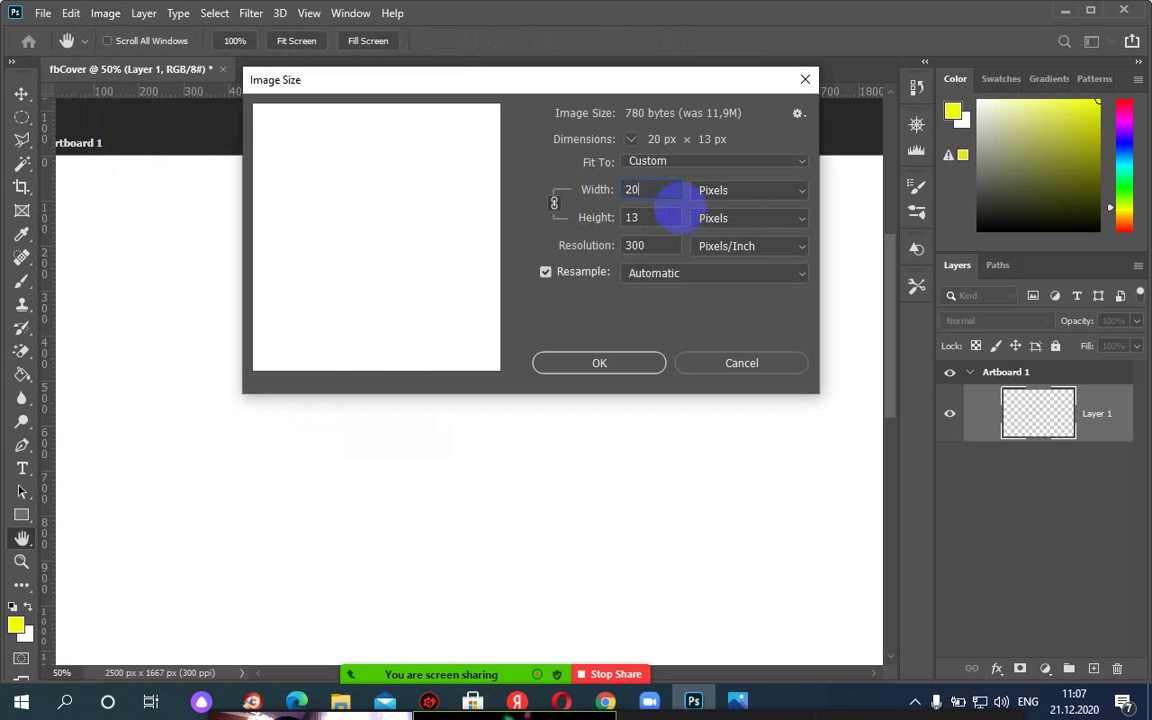
{"action": "type", "text": "000"}
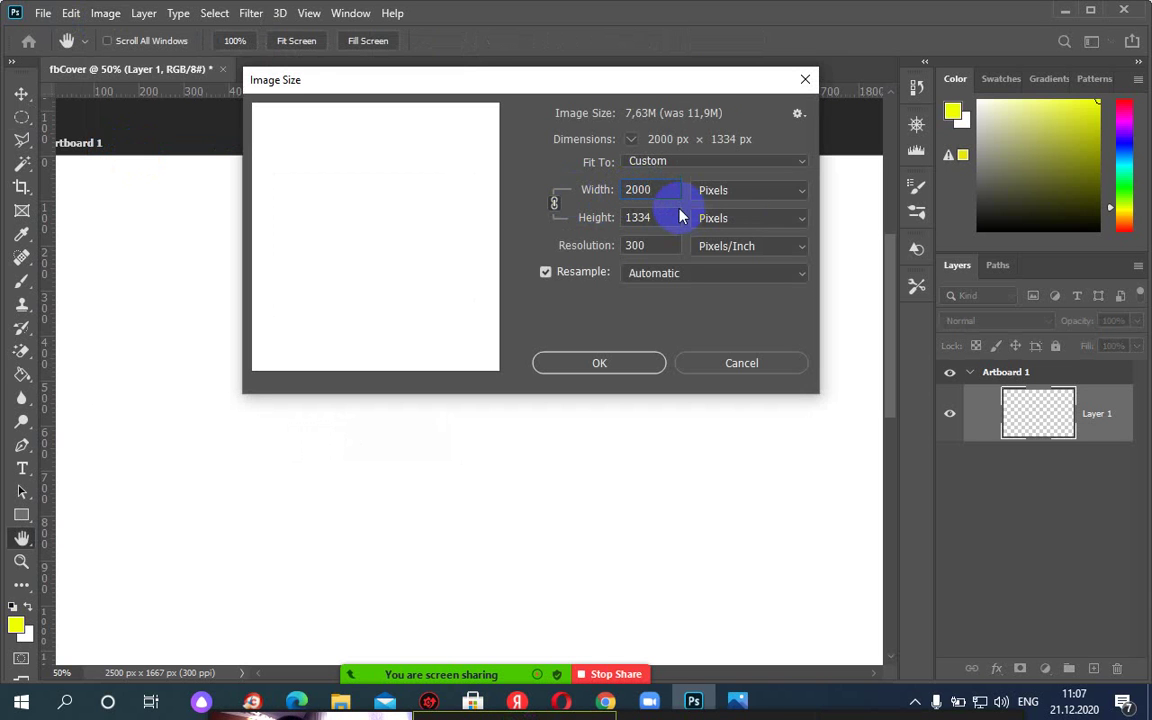
{"action": "left_click", "coordinate": [614, 362]}
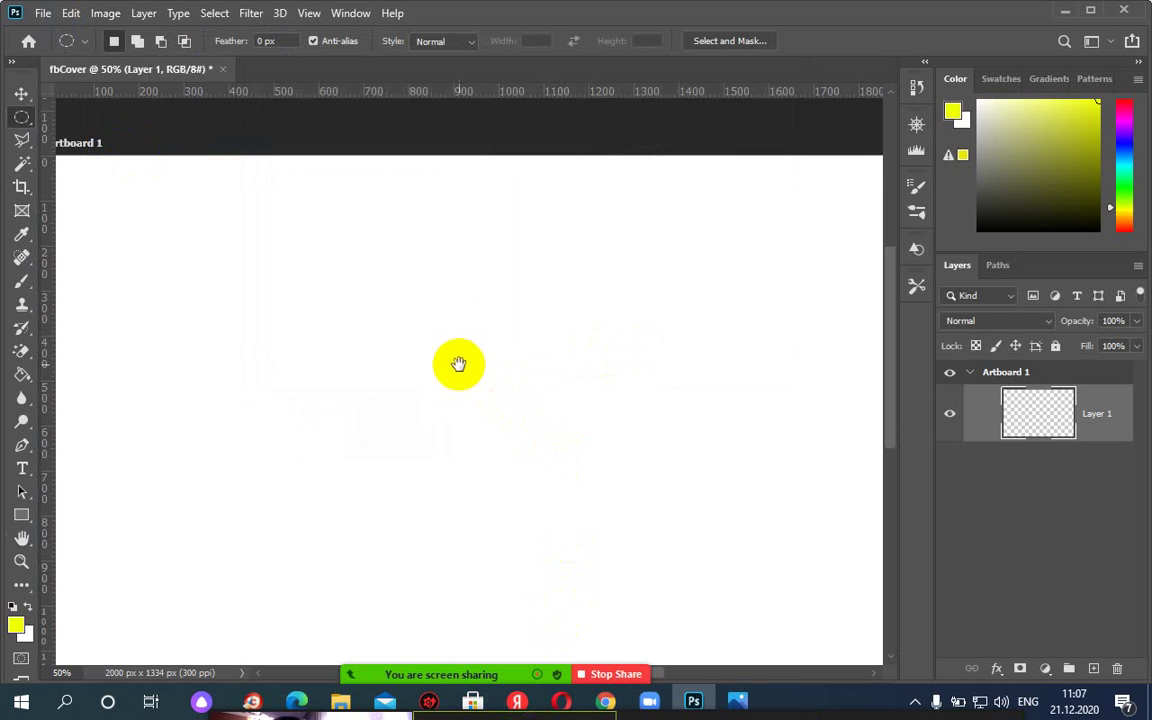
{"action": "left_click_drag", "start_coordinate": [516, 364], "coordinate": [408, 364]}
Set the image width of fbCover to 1700 pixels, keeping the proportions linked.
{"action": "left_click", "coordinate": [106, 13]}
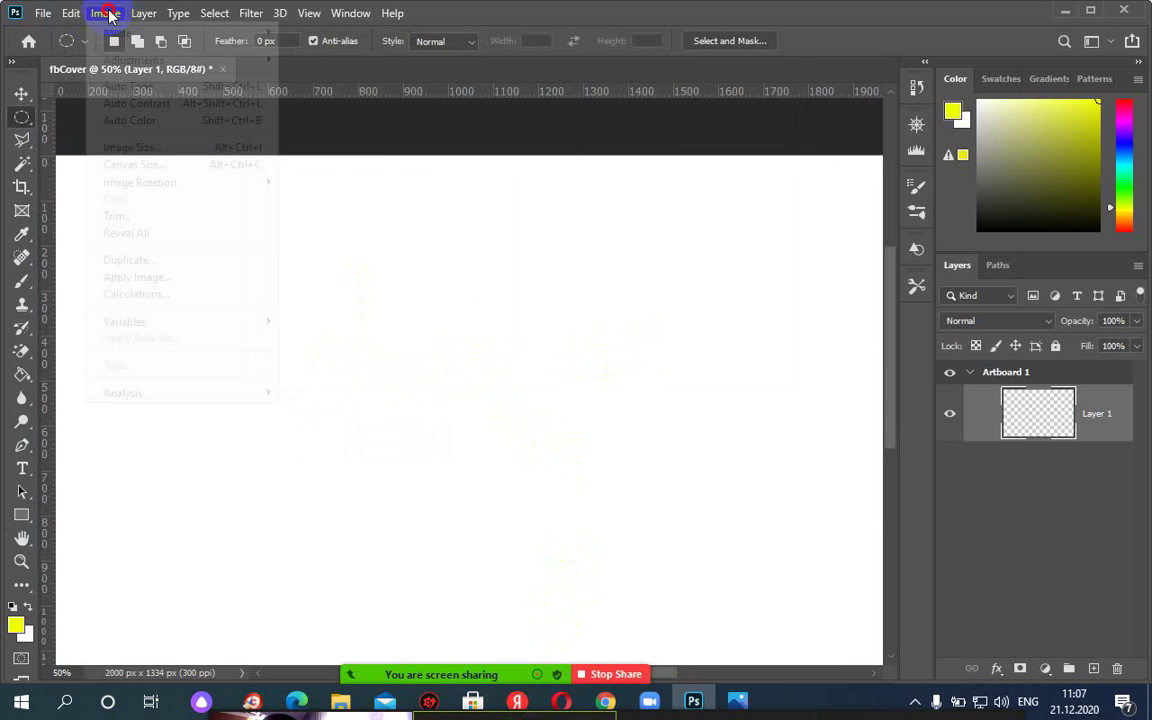
{"action": "left_click", "coordinate": [145, 150]}
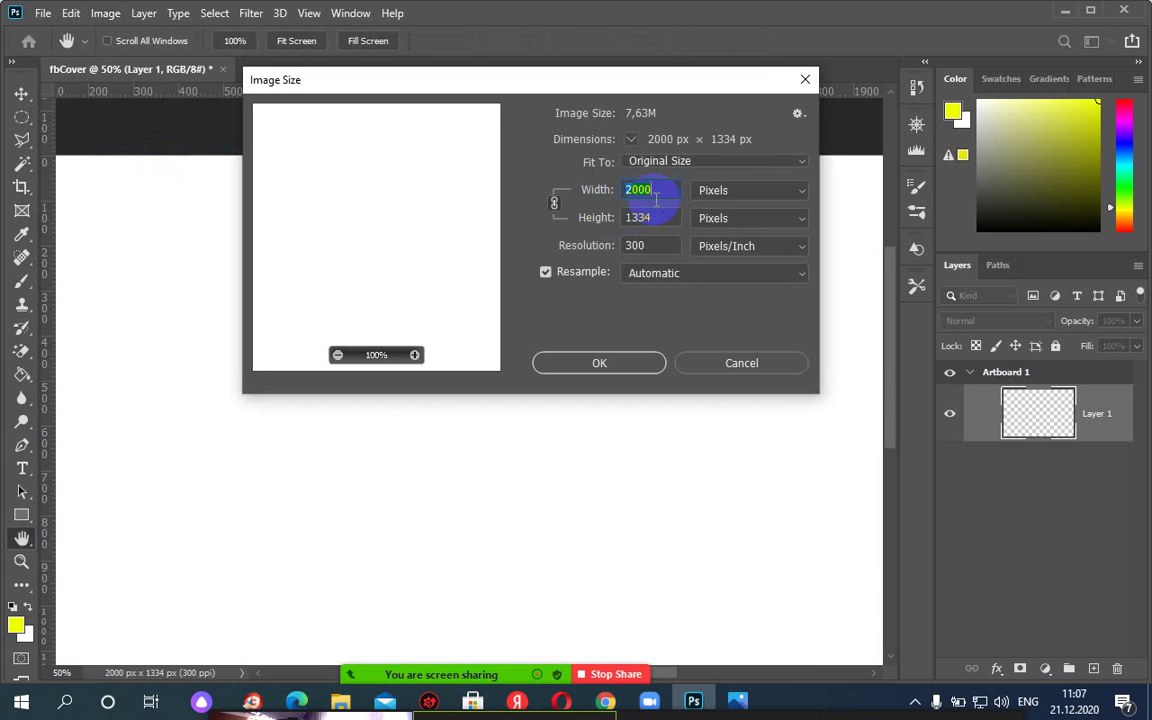
{"action": "type", "text": "17"}
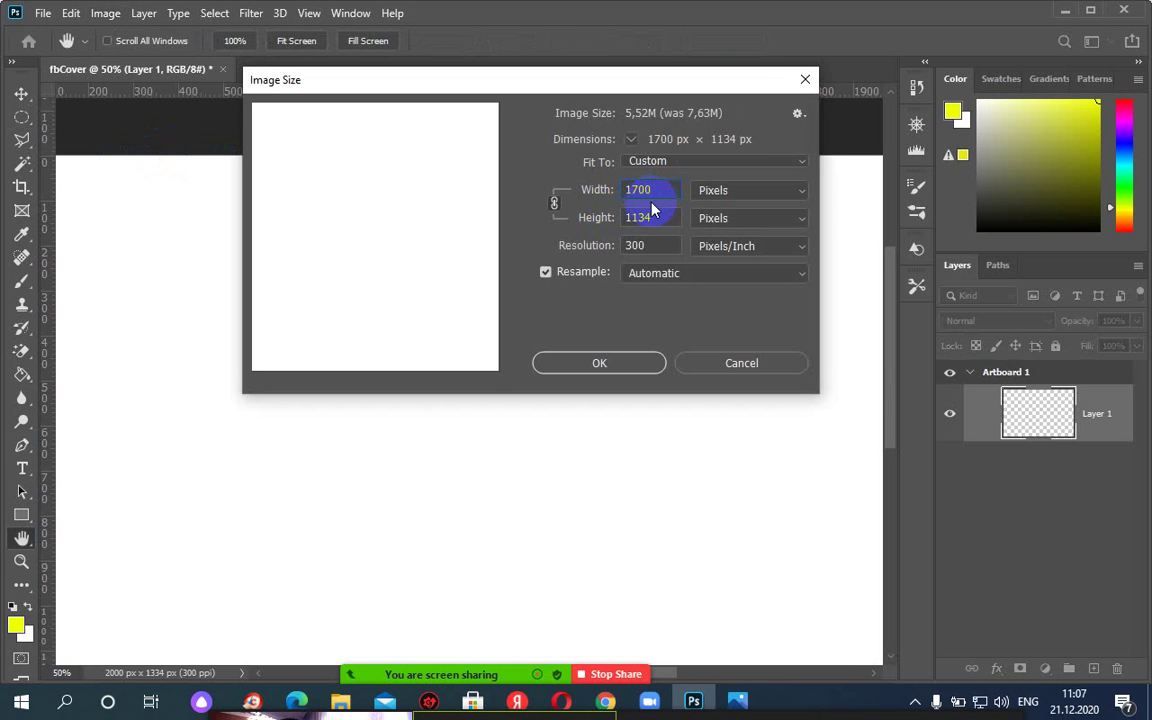
{"action": "left_click", "coordinate": [620, 364]}
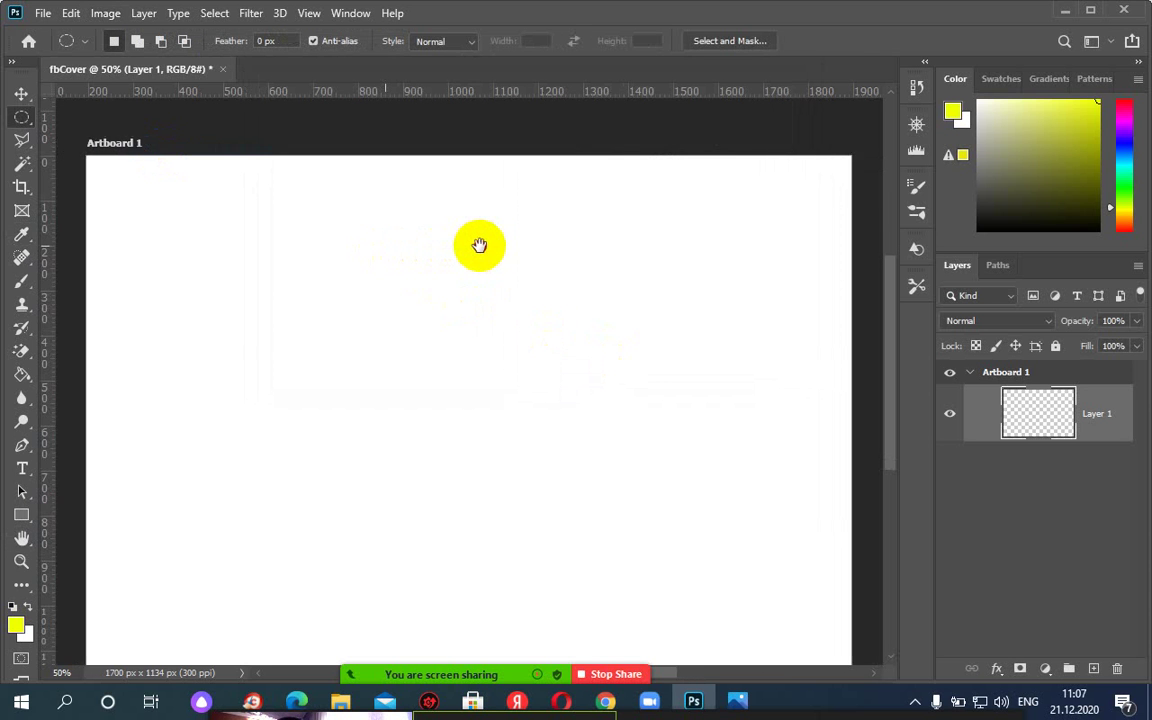
{"action": "left_click_drag", "start_coordinate": [469, 244], "coordinate": [472, 235]}
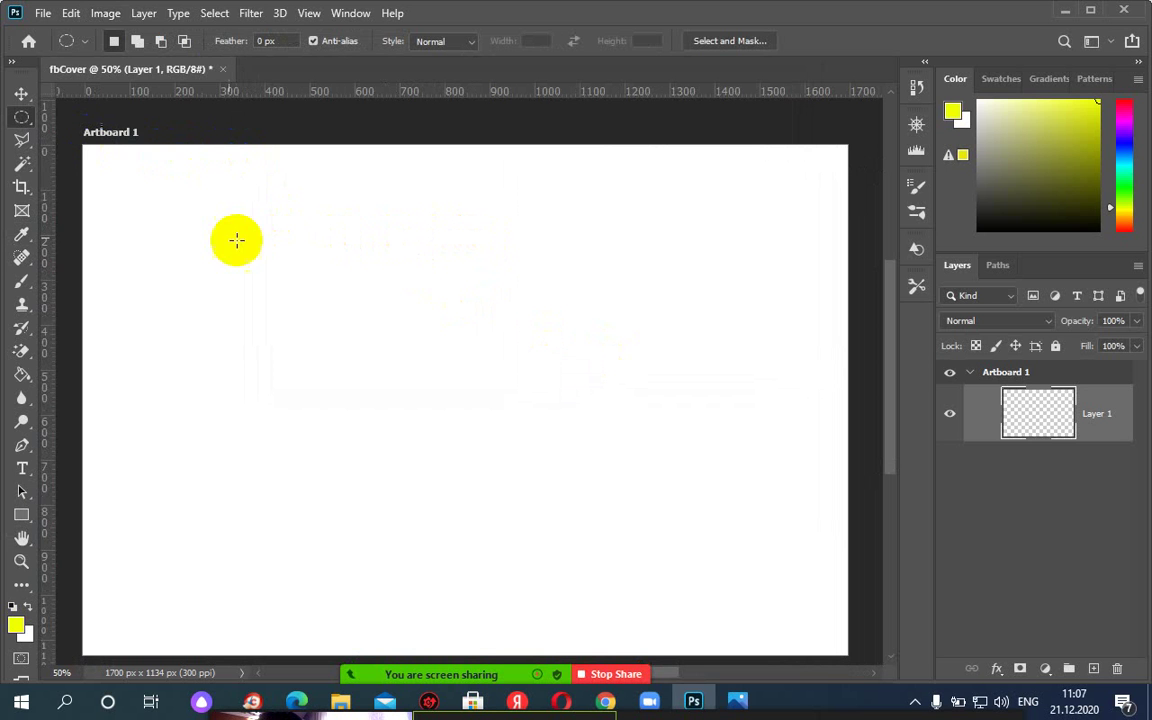
Open the landscape photo 1acHnl.jpg from the ps folder on the Desktop.
{"action": "left_click", "coordinate": [48, 15]}
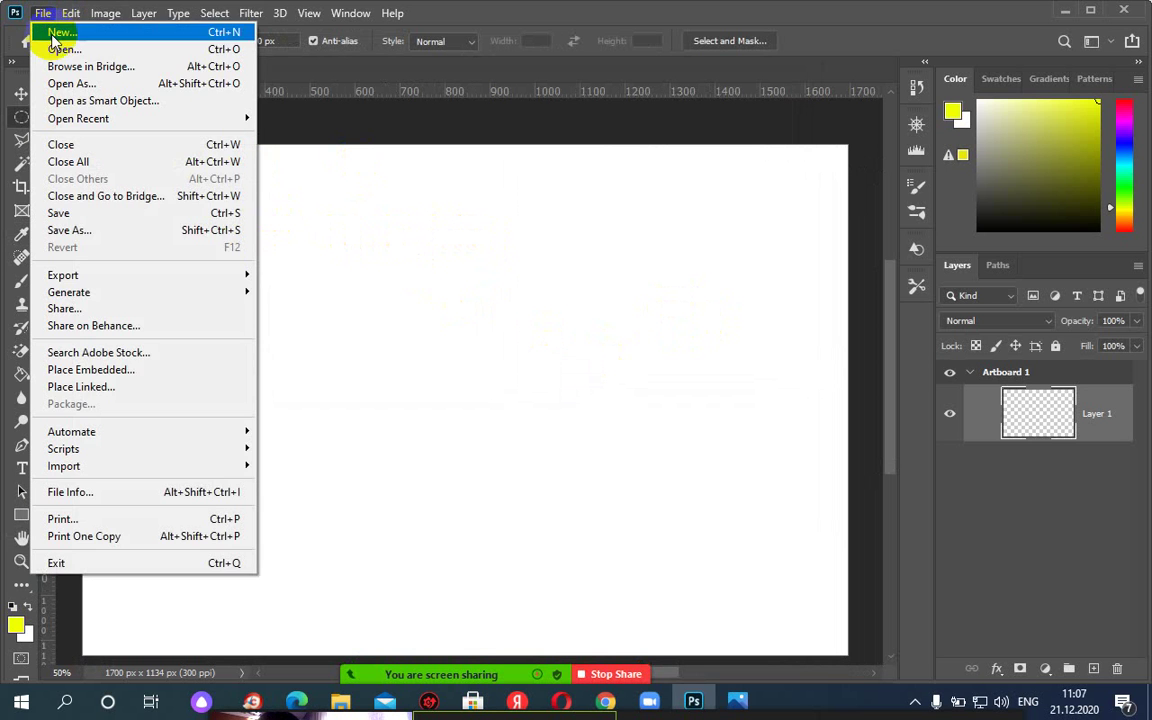
{"action": "left_click", "coordinate": [57, 50]}
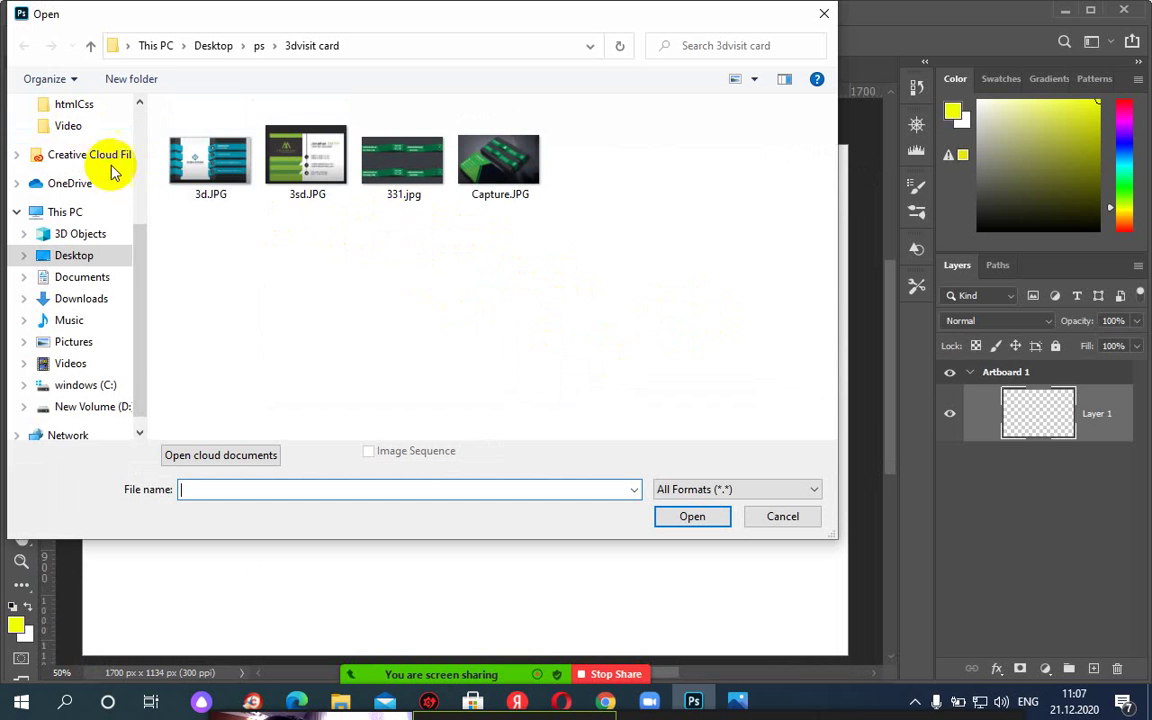
{"action": "left_click_drag", "start_coordinate": [139, 239], "coordinate": [125, 116]}
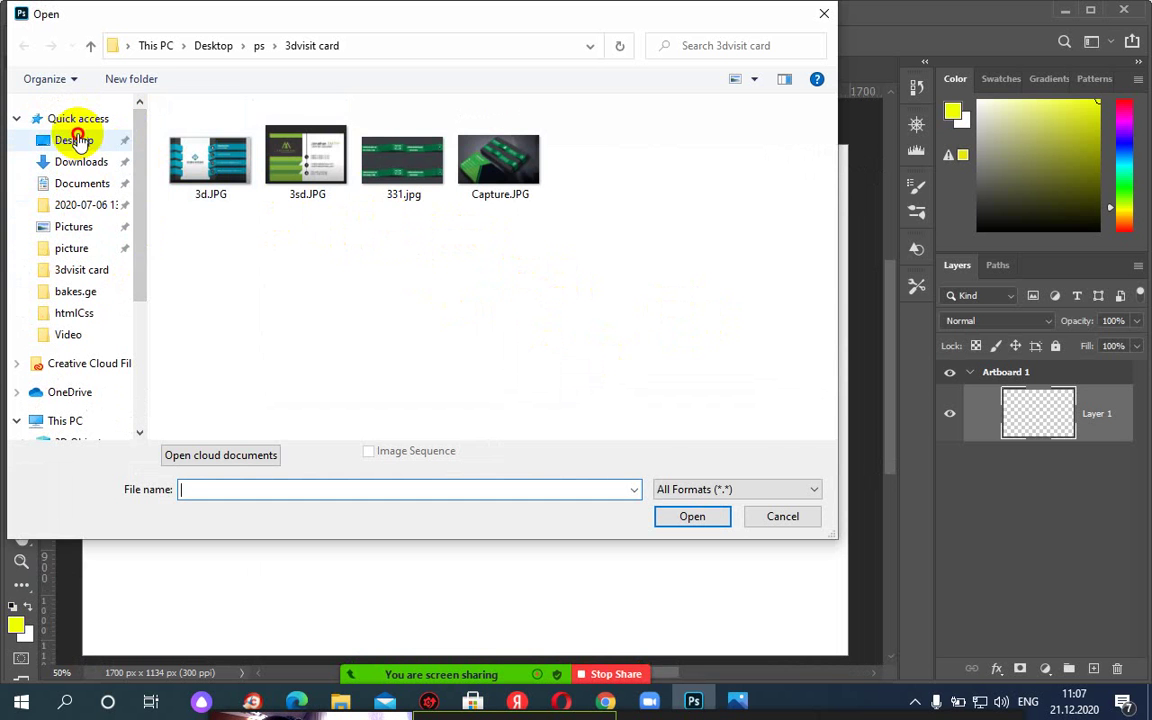
{"action": "left_click", "coordinate": [75, 141]}
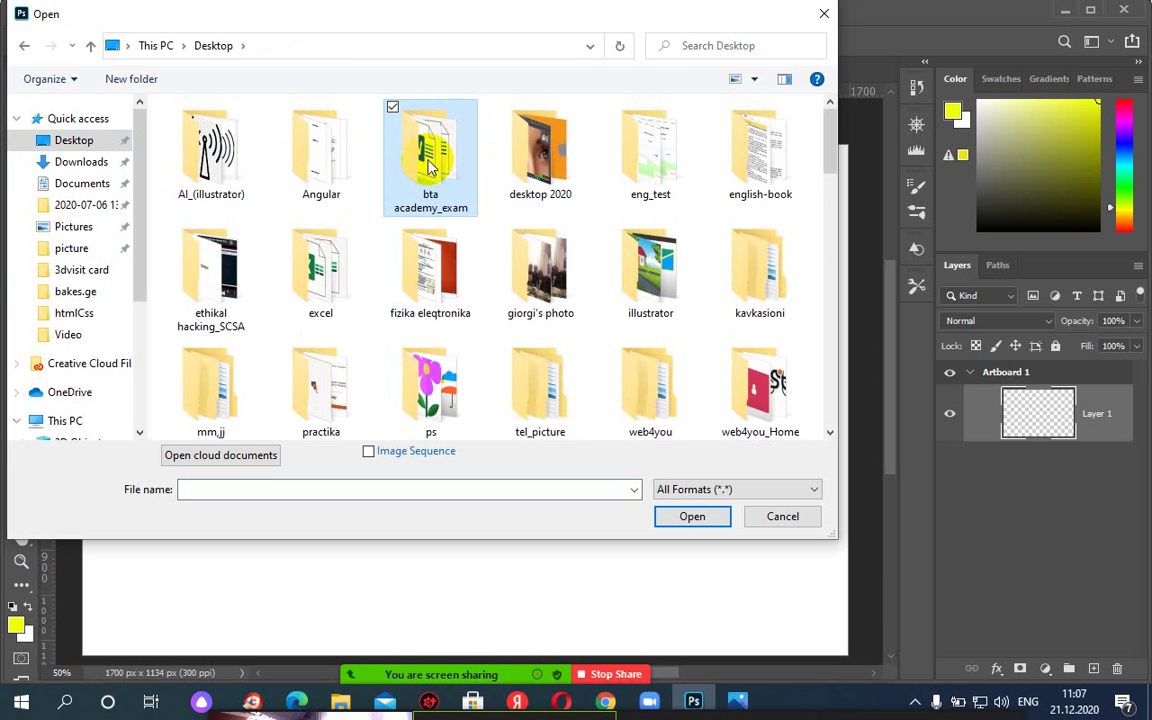
{"action": "scroll", "coordinate": [430, 165], "scroll_direction": "down", "scroll_amount": 2}
{"action": "double_click", "coordinate": [434, 160]}
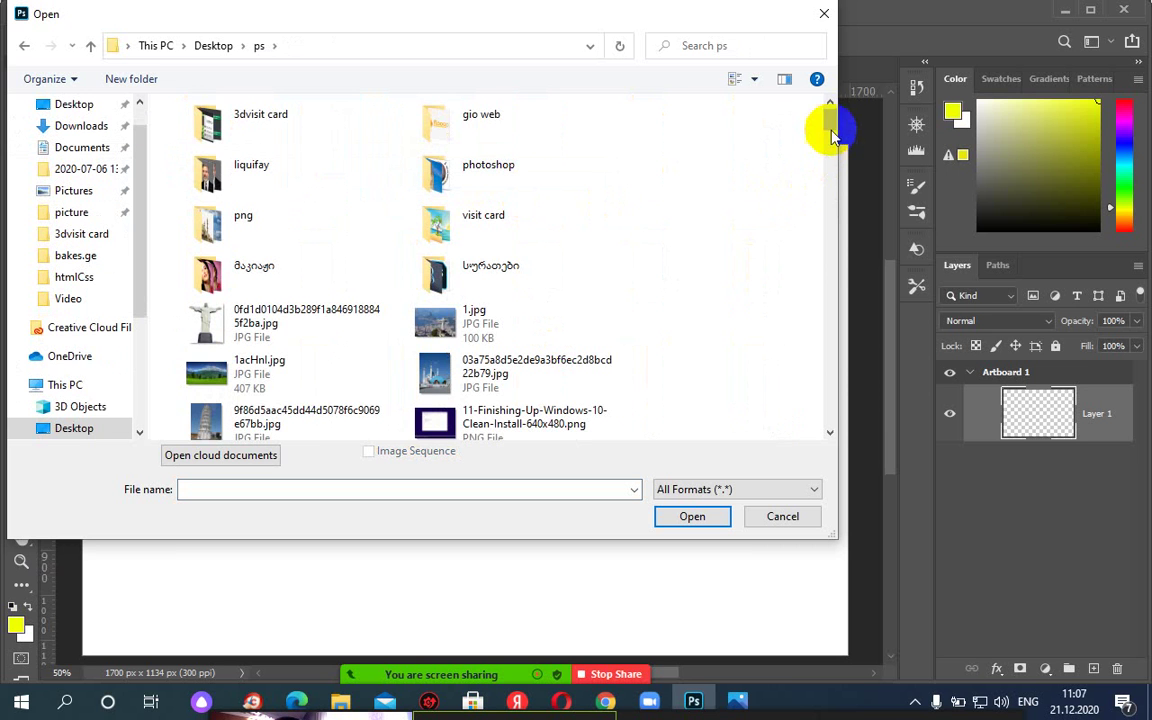
{"action": "double_click", "coordinate": [209, 376]}
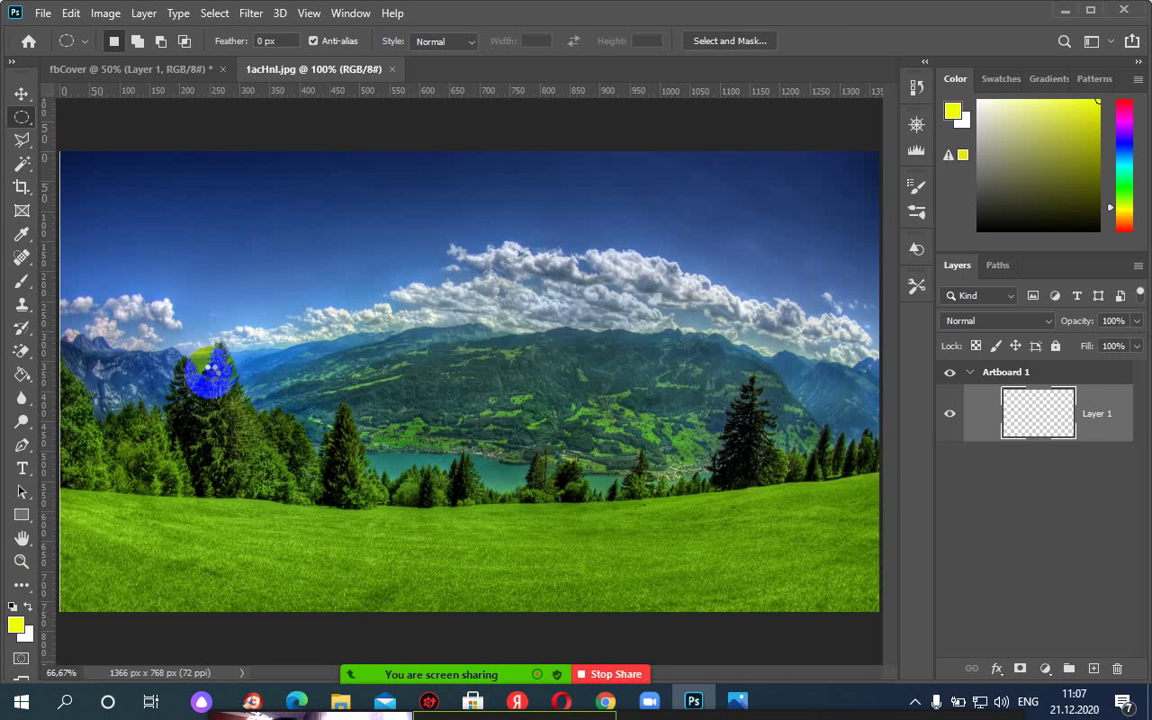
Float the 1acHnl.jpg window, copy its landscape photo onto the fbCover artboard, and close the source image.
{"action": "left_click_drag", "start_coordinate": [300, 70], "coordinate": [677, 152]}
{"action": "left_click", "coordinate": [21, 93]}
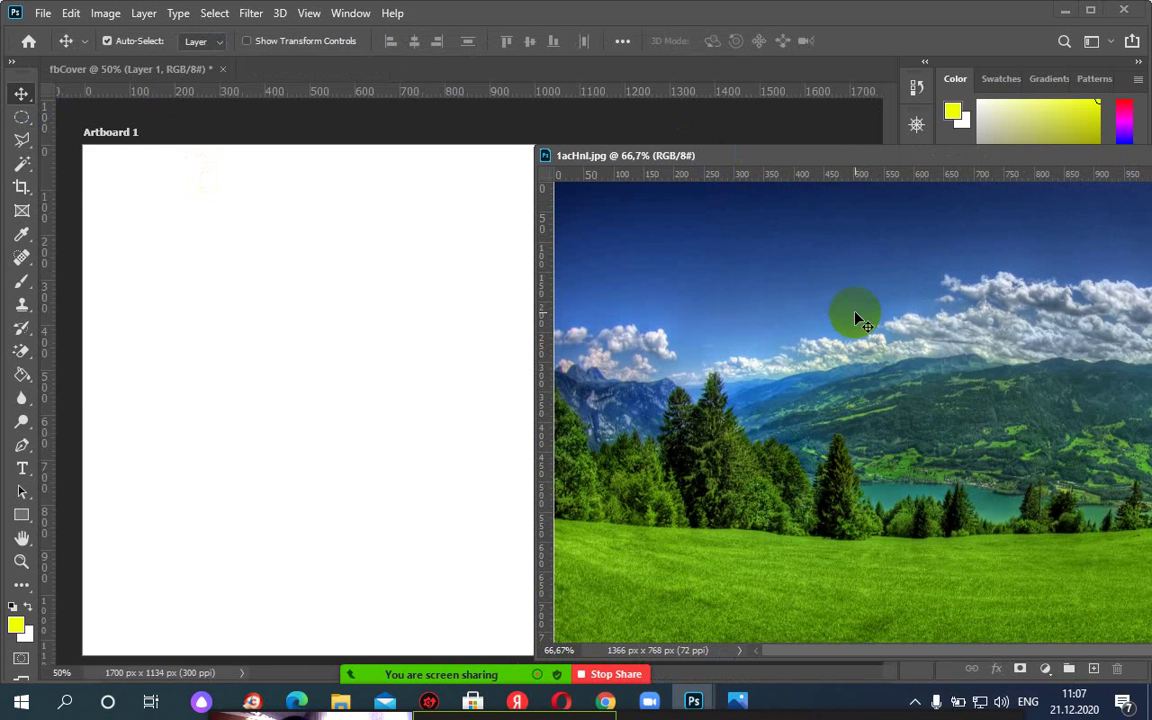
{"action": "left_click", "coordinate": [377, 312]}
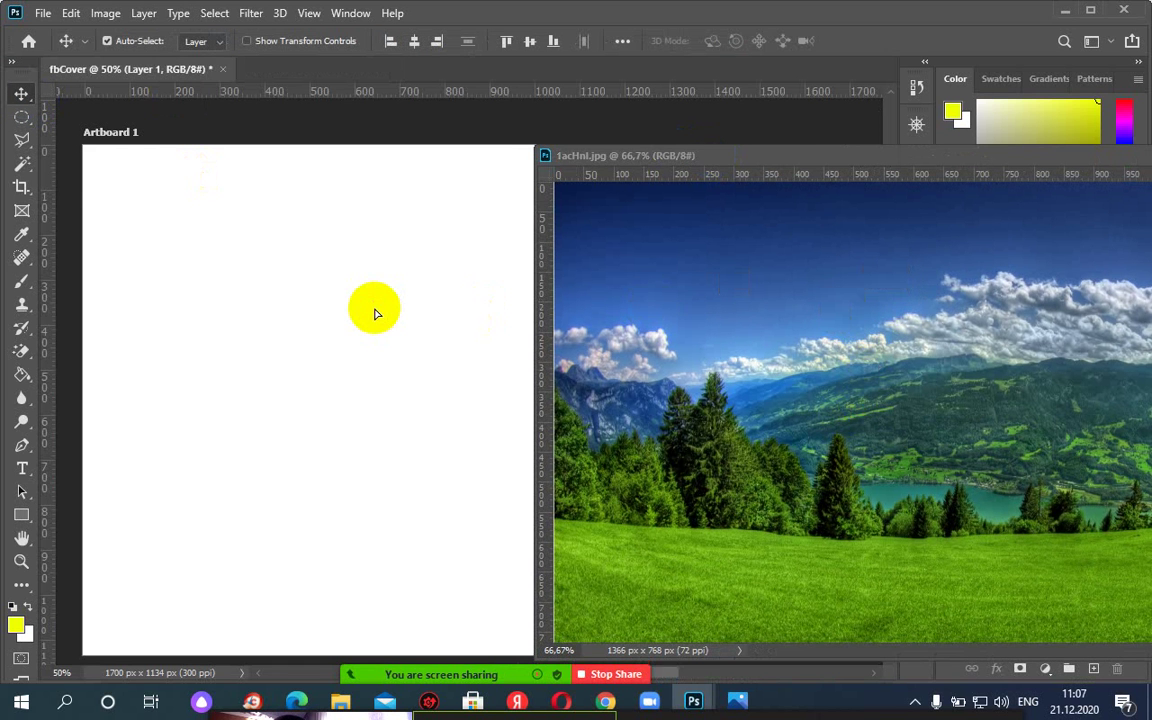
{"action": "left_click", "coordinate": [414, 202]}
{"action": "left_click", "coordinate": [802, 166]}
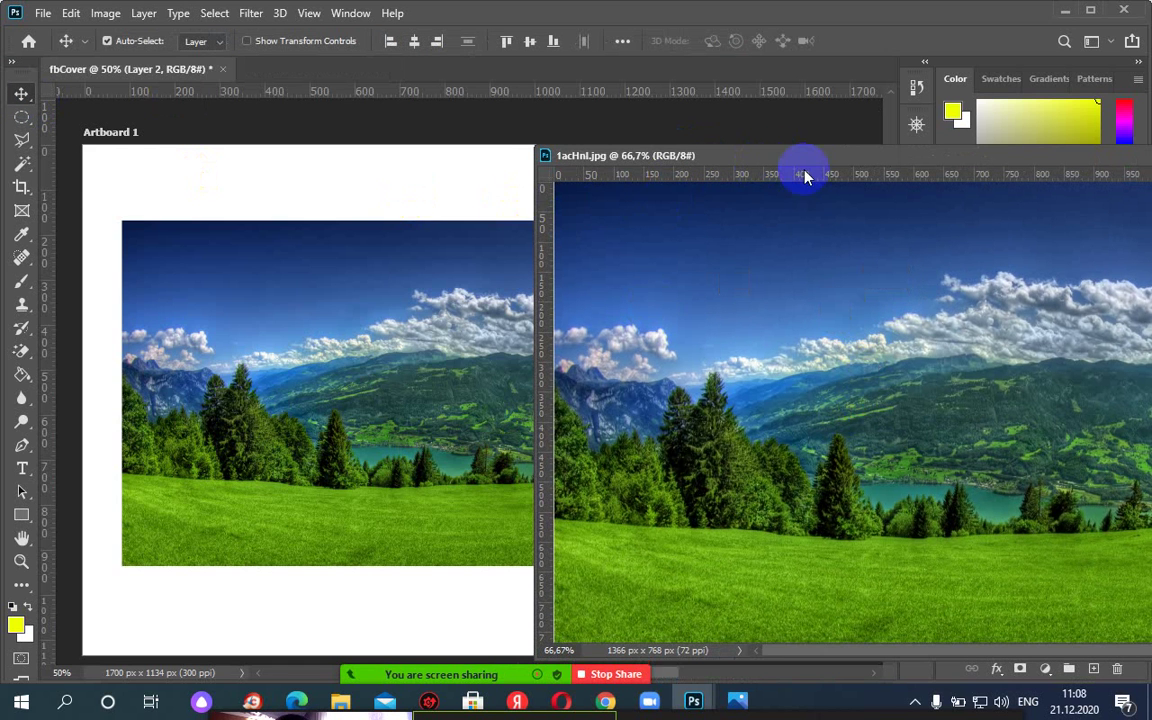
{"action": "left_click_drag", "start_coordinate": [813, 159], "coordinate": [418, 163]}
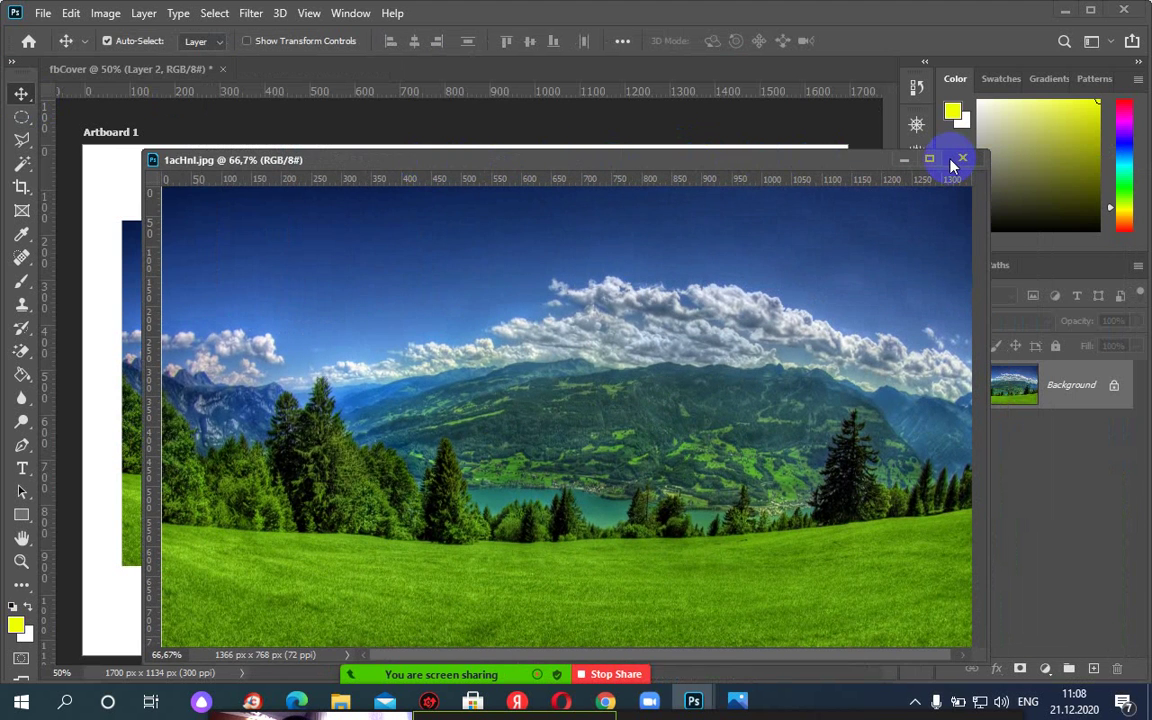
{"action": "left_click", "coordinate": [962, 159]}
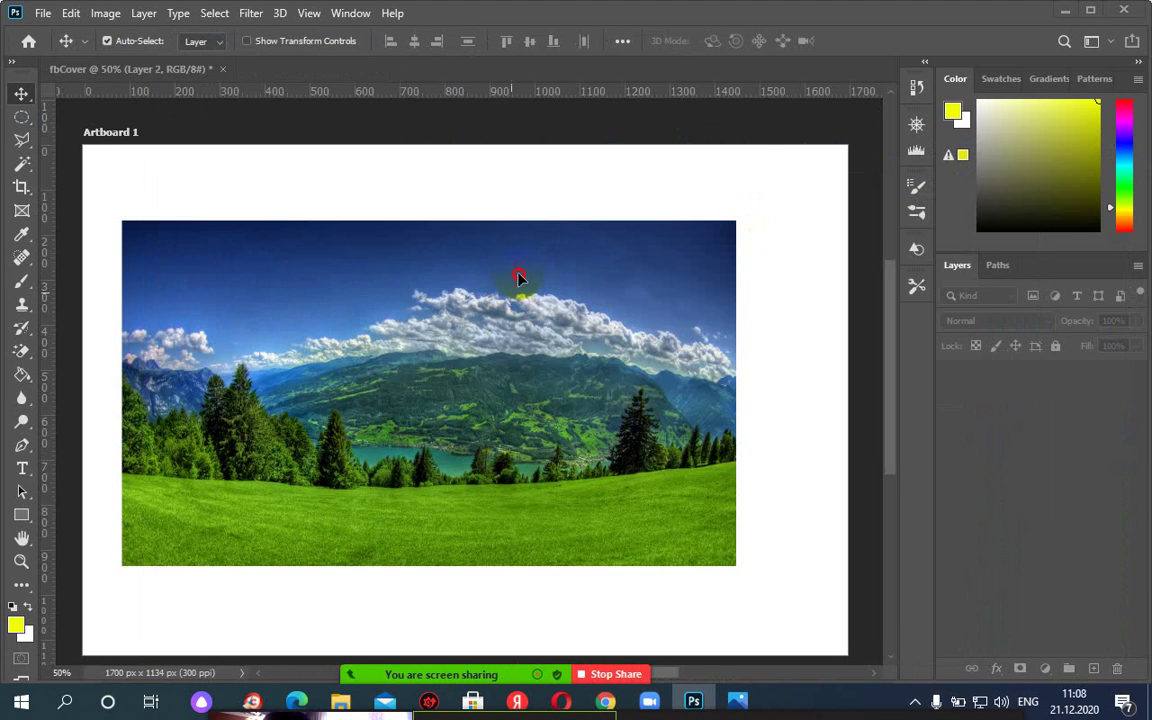
Move the landscape photo up to the artboard's top edge, roughly centred horizontally.
{"action": "left_click_drag", "start_coordinate": [518, 278], "coordinate": [532, 244]}
{"action": "scroll", "coordinate": [545, 487], "scroll_direction": "down", "scroll_amount": 1}
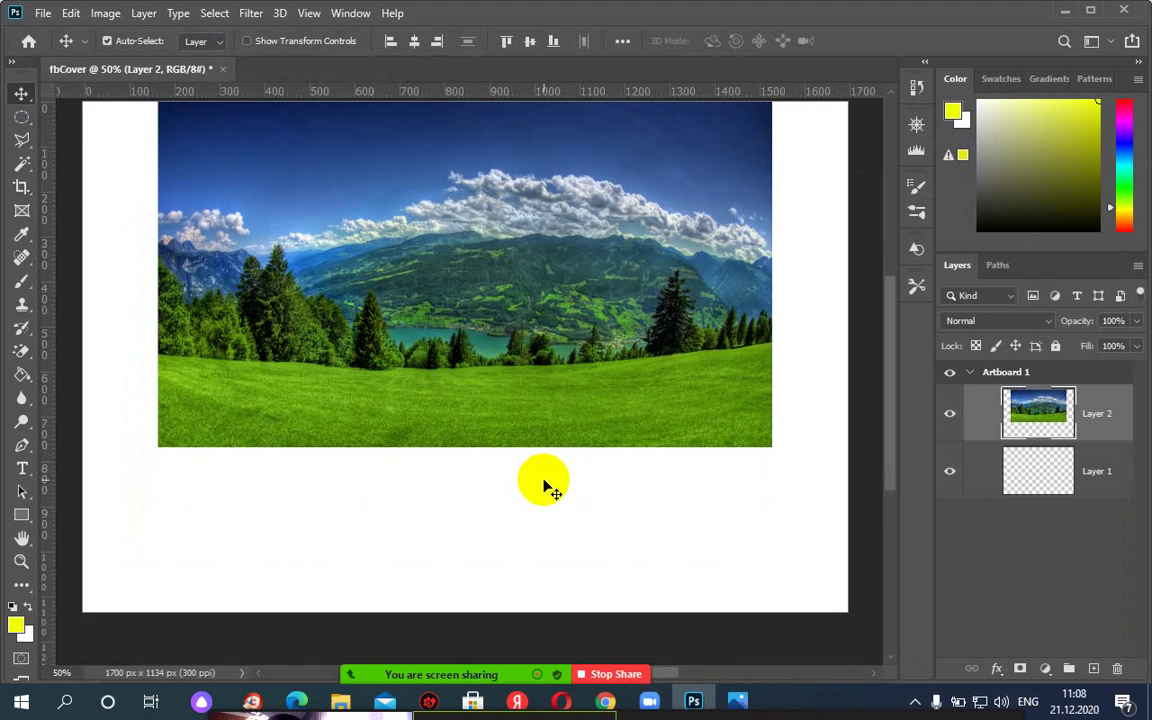
{"action": "scroll", "coordinate": [545, 487], "scroll_direction": "up", "scroll_amount": 1}
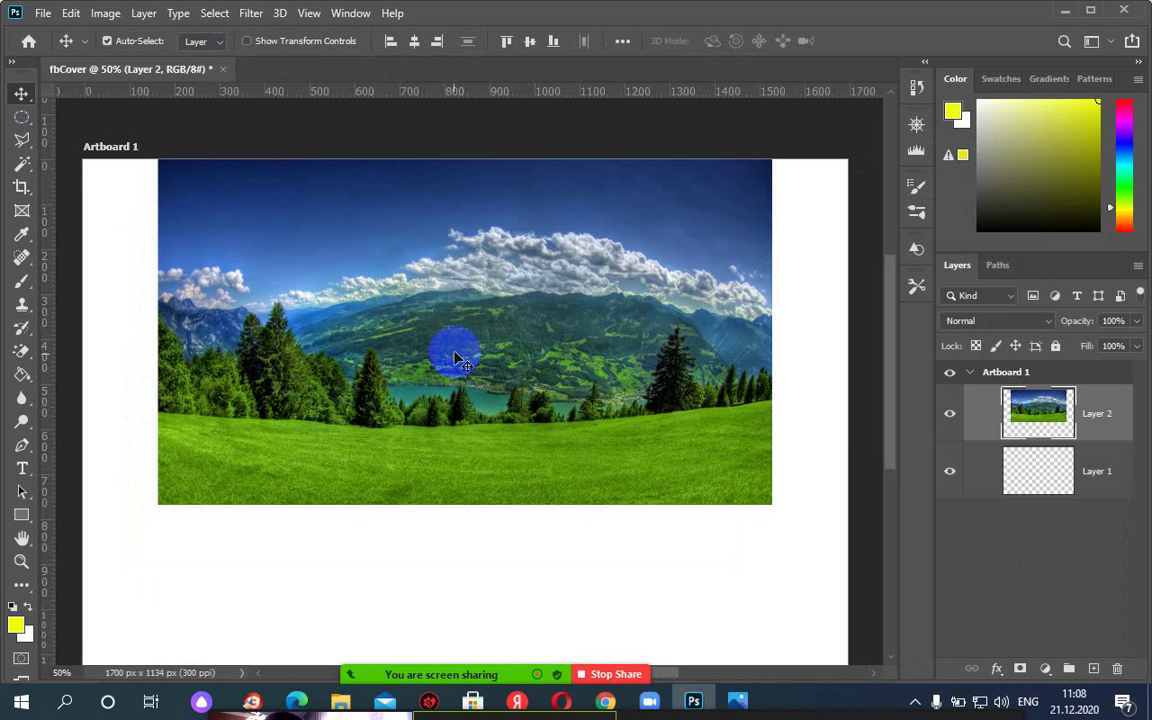
Delete a strip about 270 px tall from the top of the landscape photo using a rectangular marquee selection.
{"action": "left_click", "coordinate": [25, 123]}
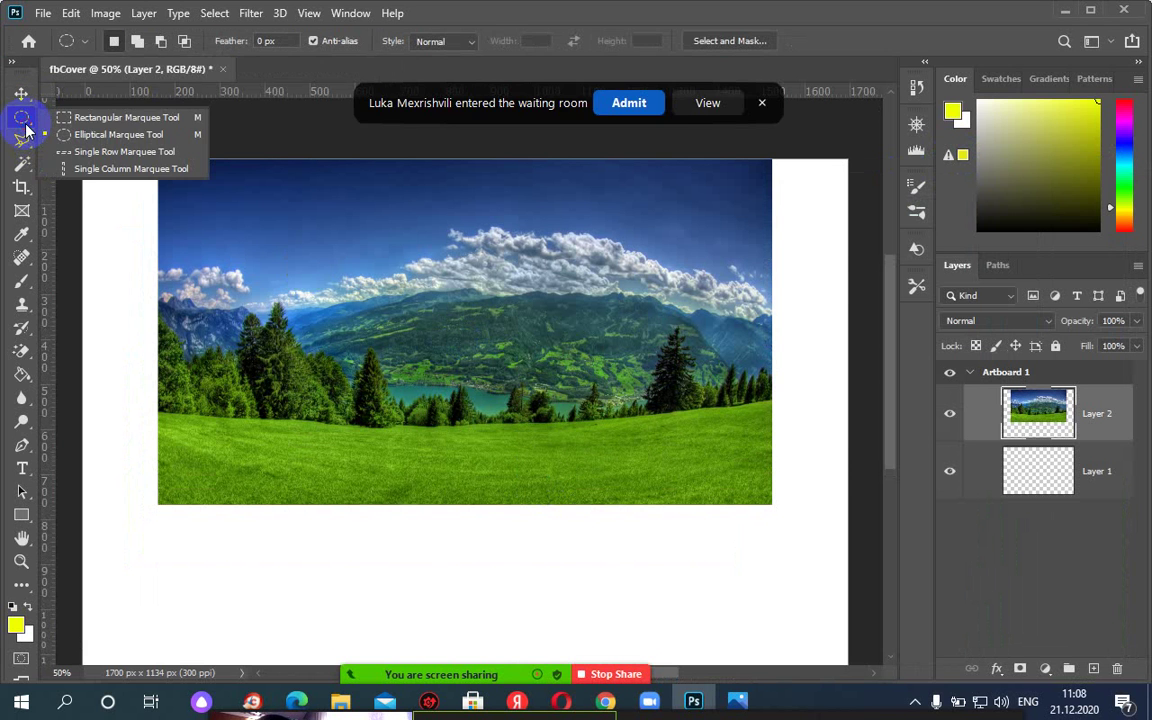
{"action": "left_click", "coordinate": [112, 117]}
{"action": "left_click", "coordinate": [623, 109]}
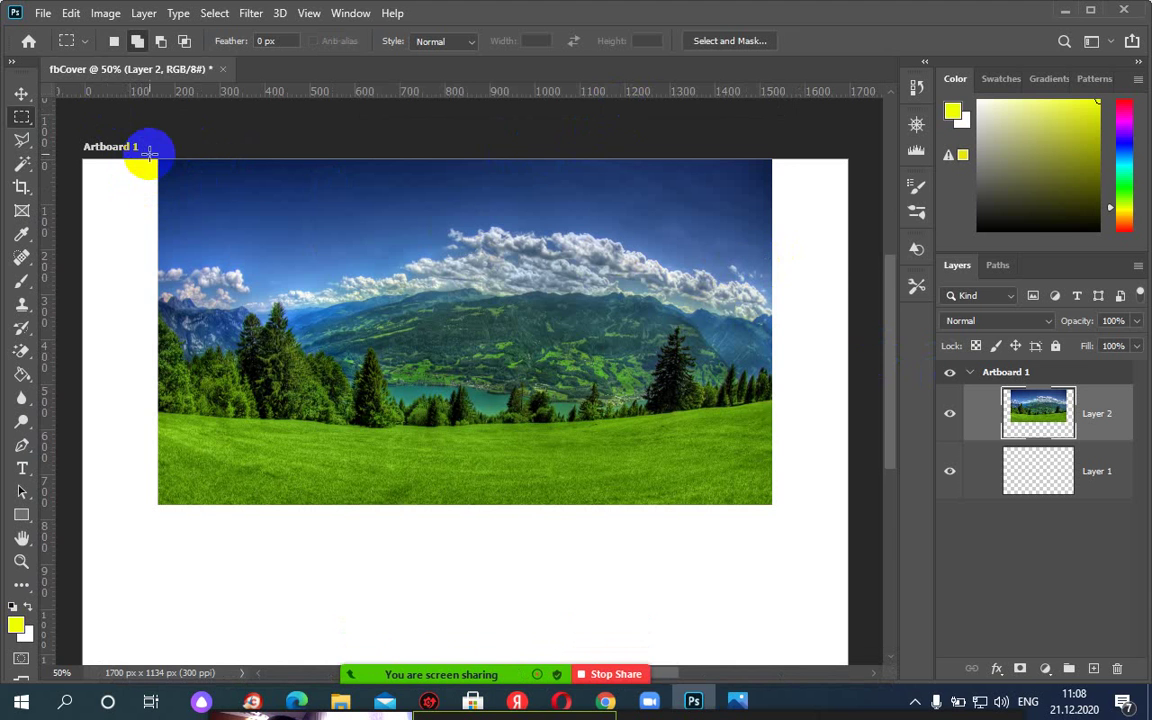
{"action": "left_click_drag", "start_coordinate": [149, 152], "coordinate": [790, 280]}
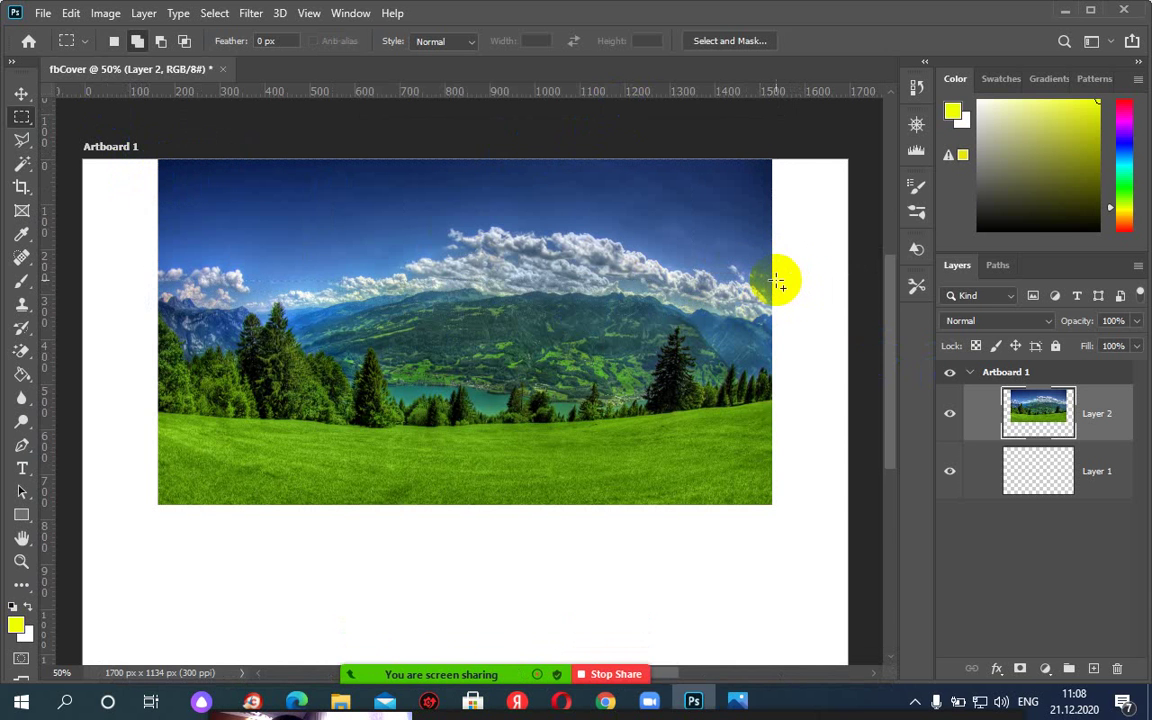
{"action": "key", "text": "Delete"}
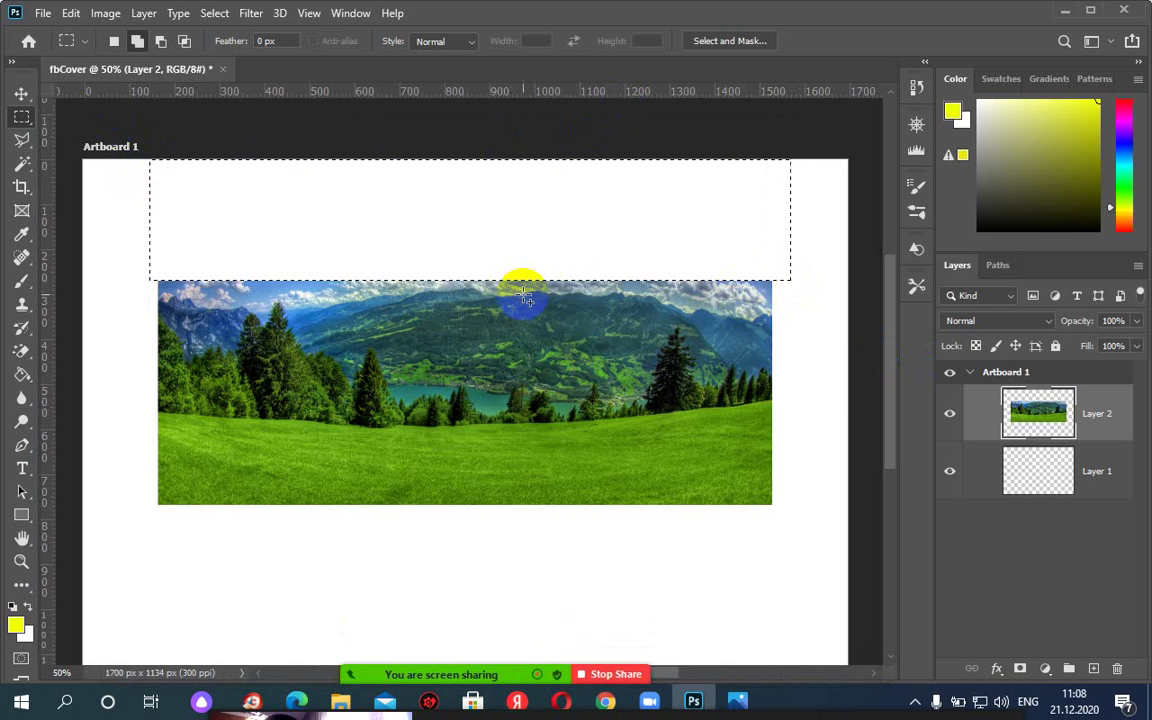
Delete a strip about 80 px tall from the landscape photo's bottom and move the remaining banner up near the artboard's top edge.
{"action": "left_click_drag", "start_coordinate": [149, 468], "coordinate": [793, 558]}
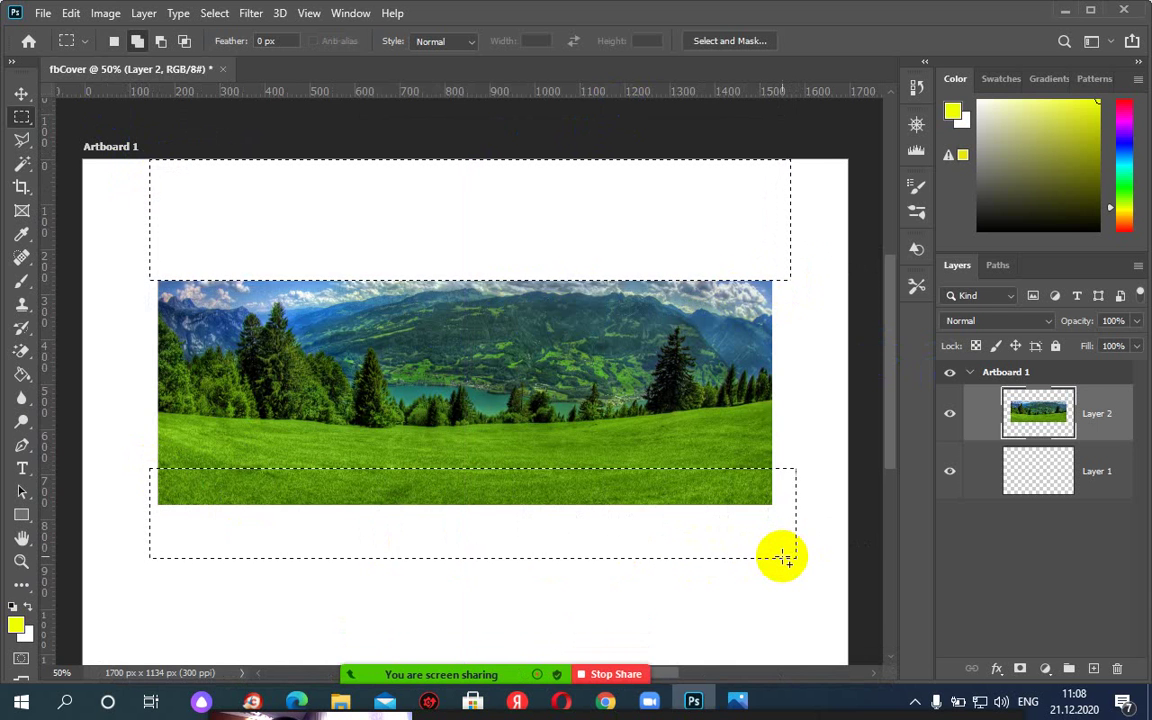
{"action": "key", "text": "Delete"}
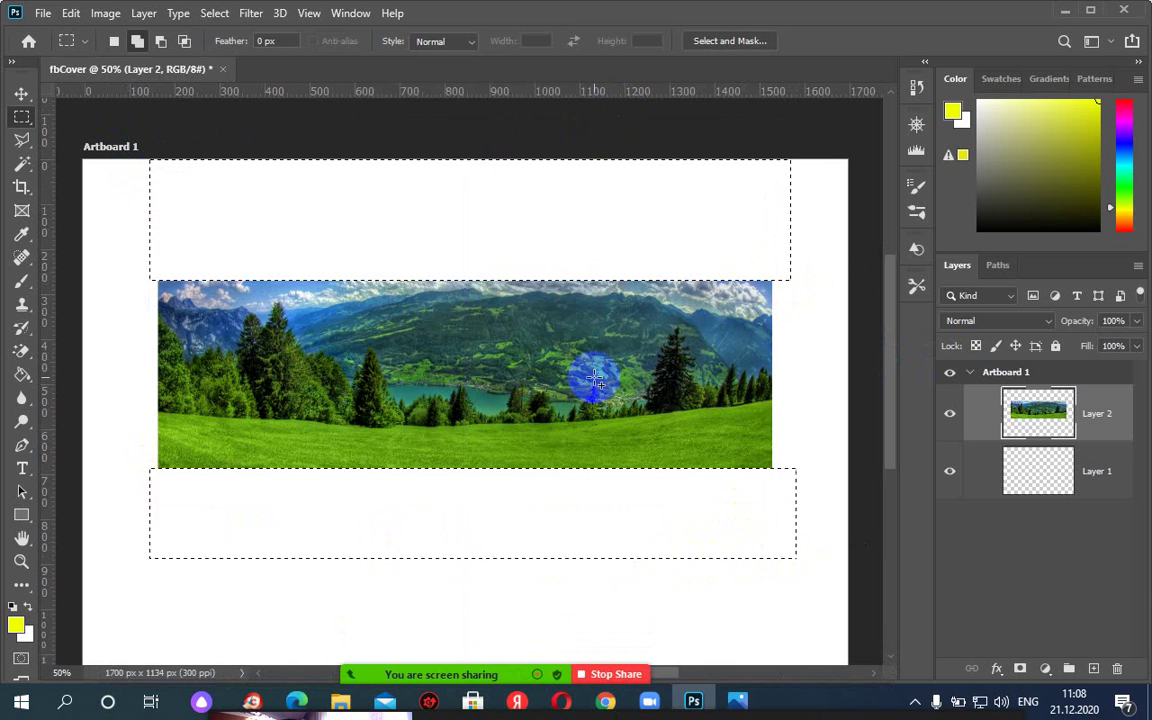
{"action": "left_click", "coordinate": [20, 94]}
{"action": "left_click_drag", "start_coordinate": [459, 350], "coordinate": [477, 263]}
Stretch the landscape banner to the artboard's full width and top edge, scaling it to about 124.45% width and 112.98% height.
{"action": "key", "text": "ctrl+t"}
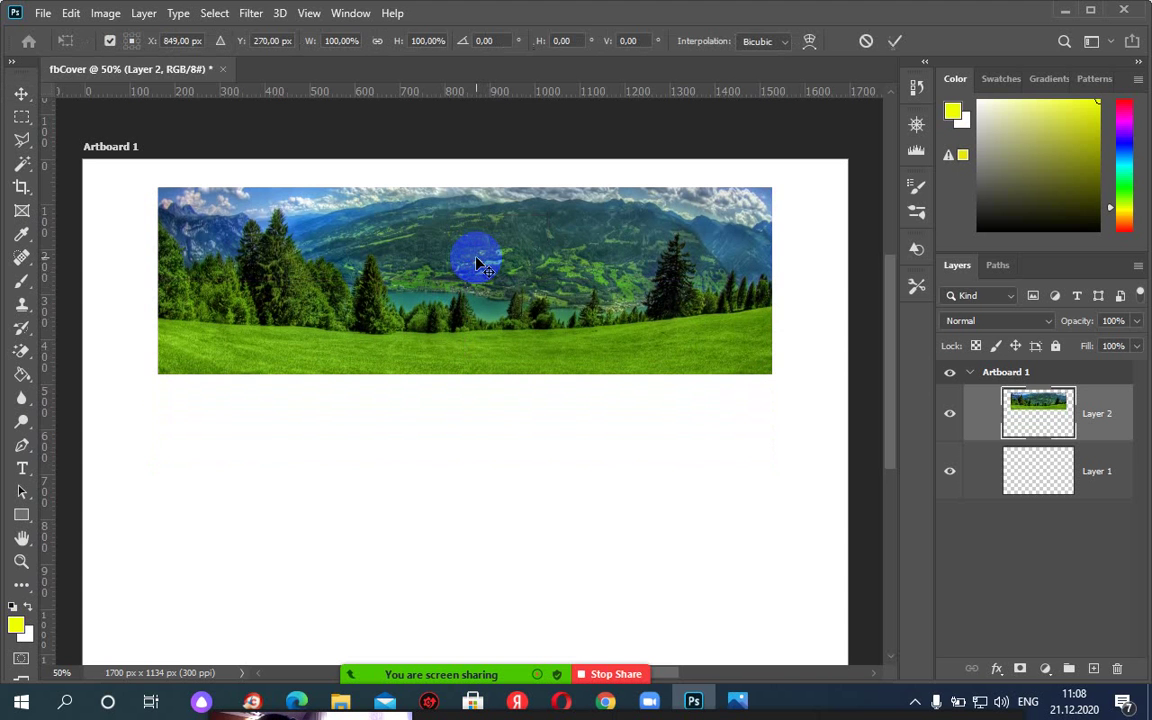
{"action": "left_click_drag", "start_coordinate": [775, 374], "coordinate": [845, 371]}
{"action": "left_click_drag", "start_coordinate": [133, 277], "coordinate": [83, 277]}
{"action": "left_click_drag", "start_coordinate": [463, 185], "coordinate": [460, 157]}
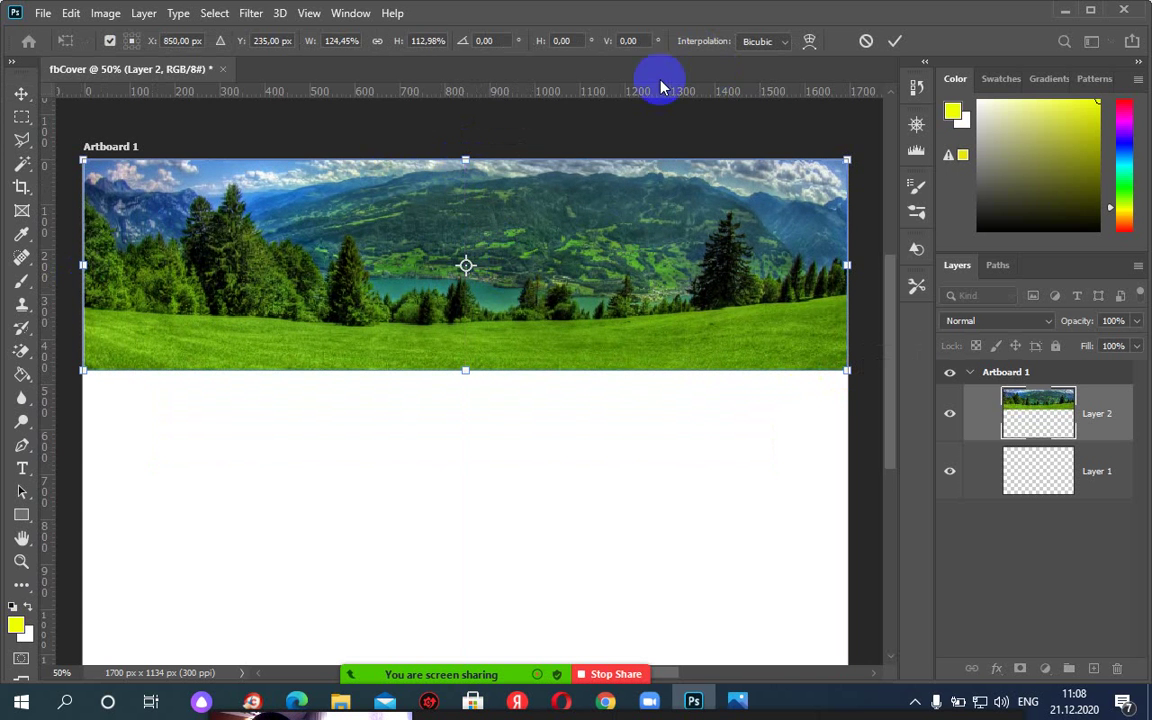
{"action": "left_click", "coordinate": [896, 44]}
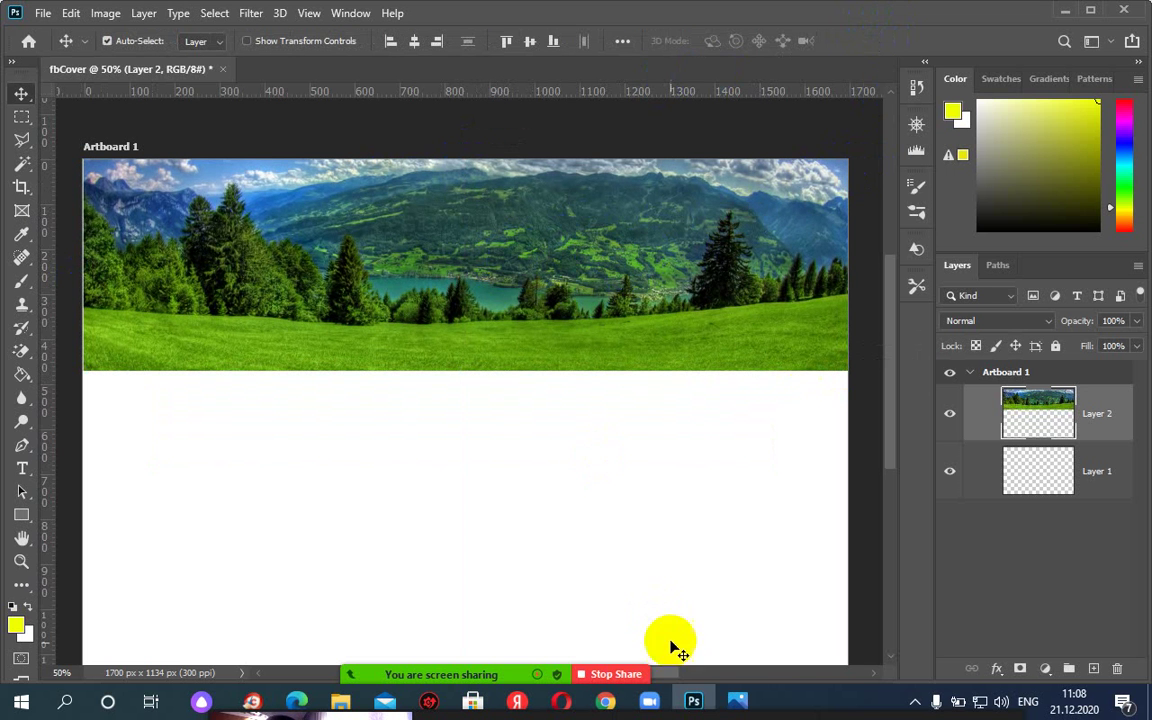
Switch to the Facebook profile page in Chrome, examine the cover area's layout, and return to Photoshop.
{"action": "mouse_move", "coordinate": [652, 703]}
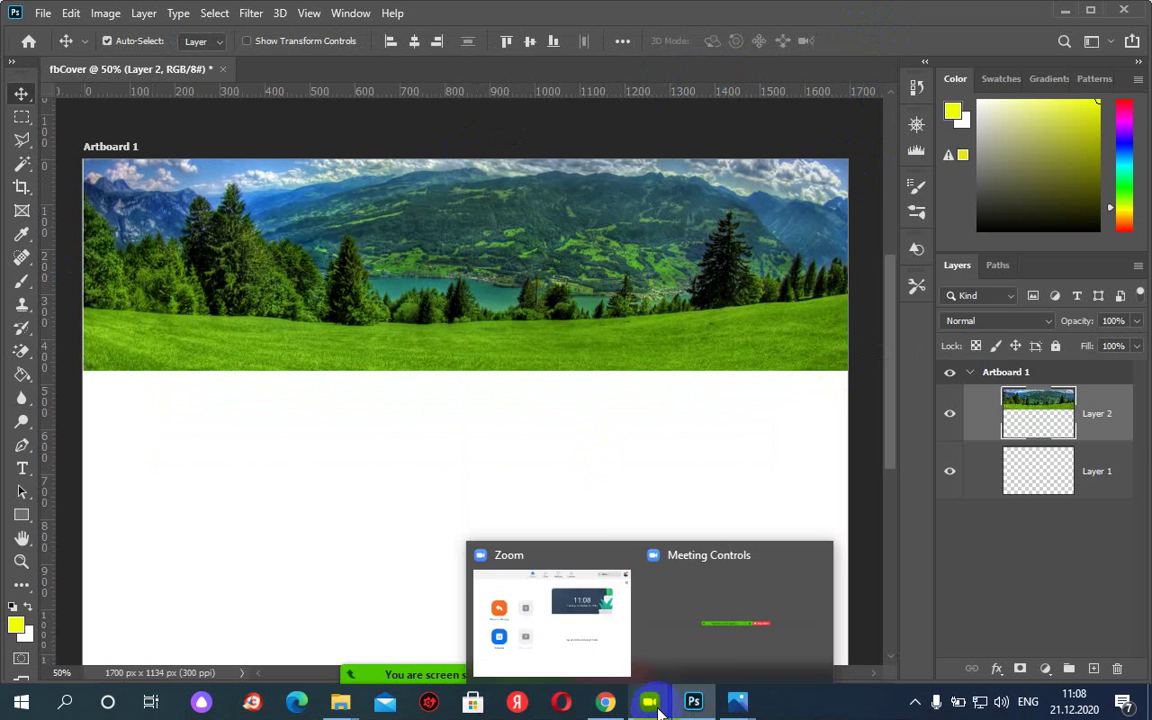
{"action": "left_click", "coordinate": [605, 708]}
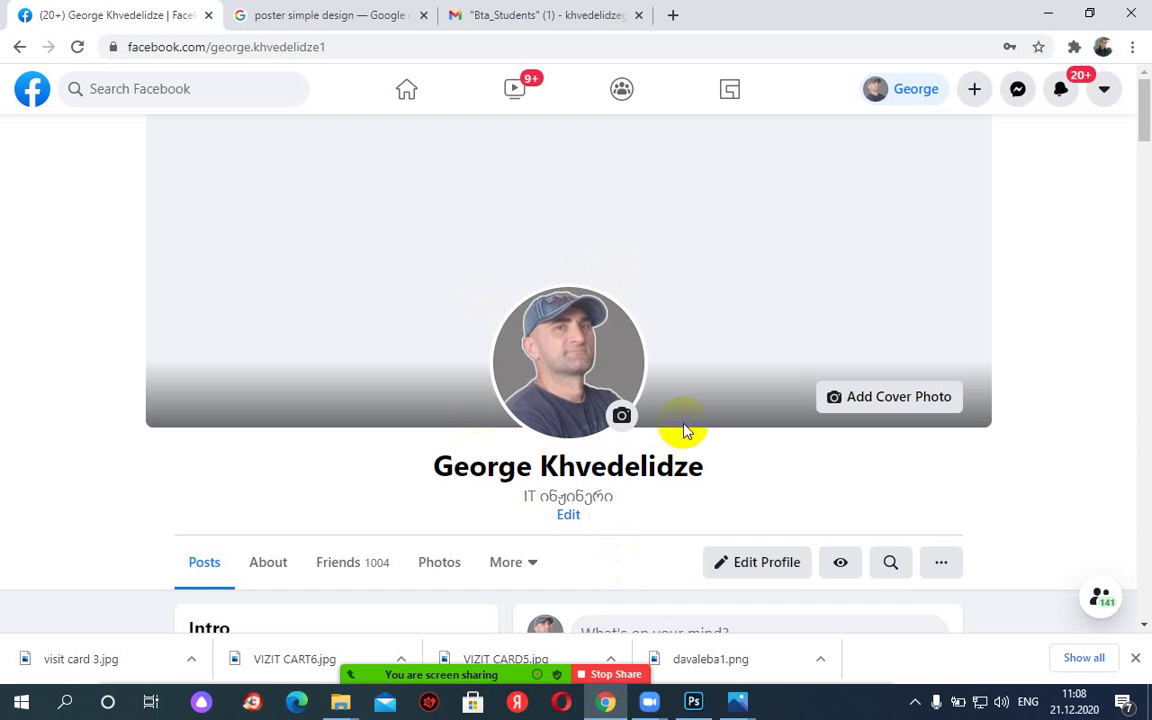
{"action": "left_click", "coordinate": [1047, 14]}
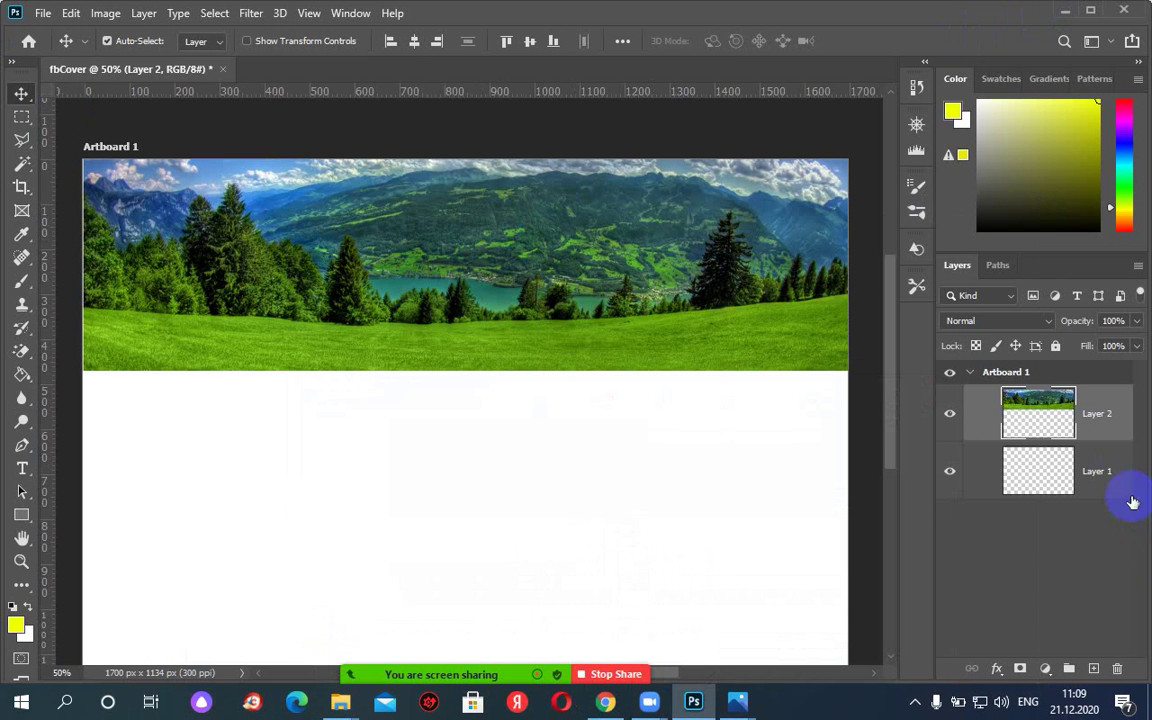
Add a new empty layer above the landscape photo and check the round profile picture on the Facebook page in Chrome.
{"action": "left_click", "coordinate": [1095, 669]}
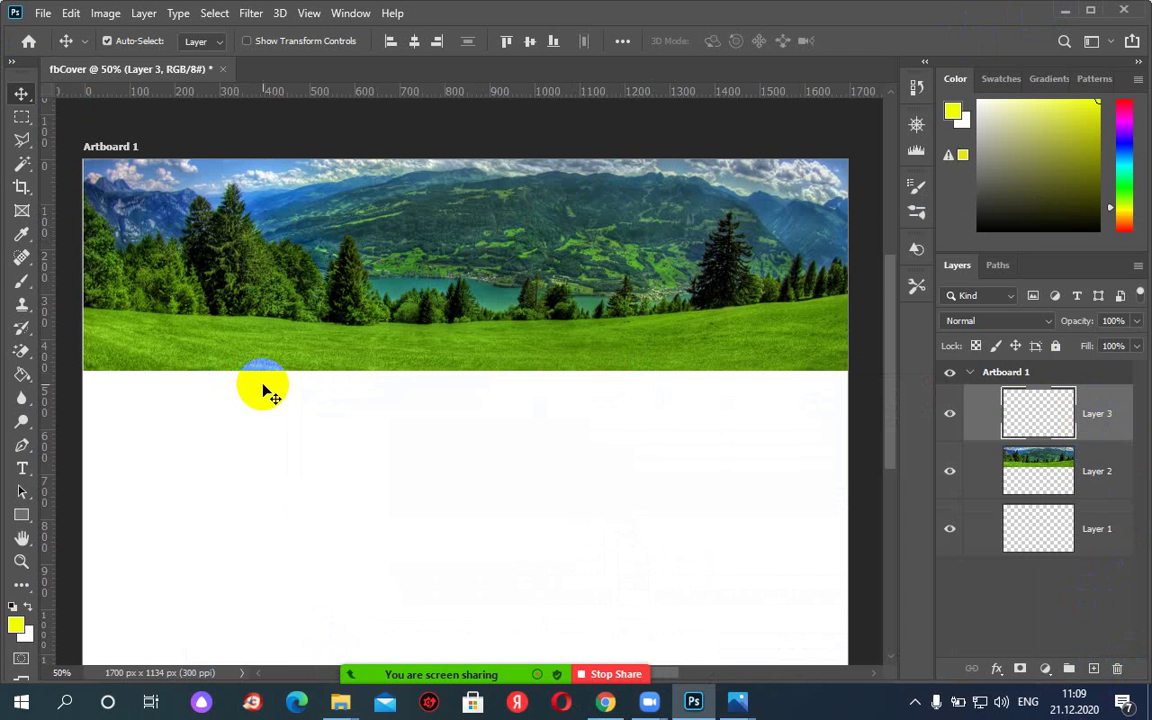
{"action": "left_click", "coordinate": [607, 504]}
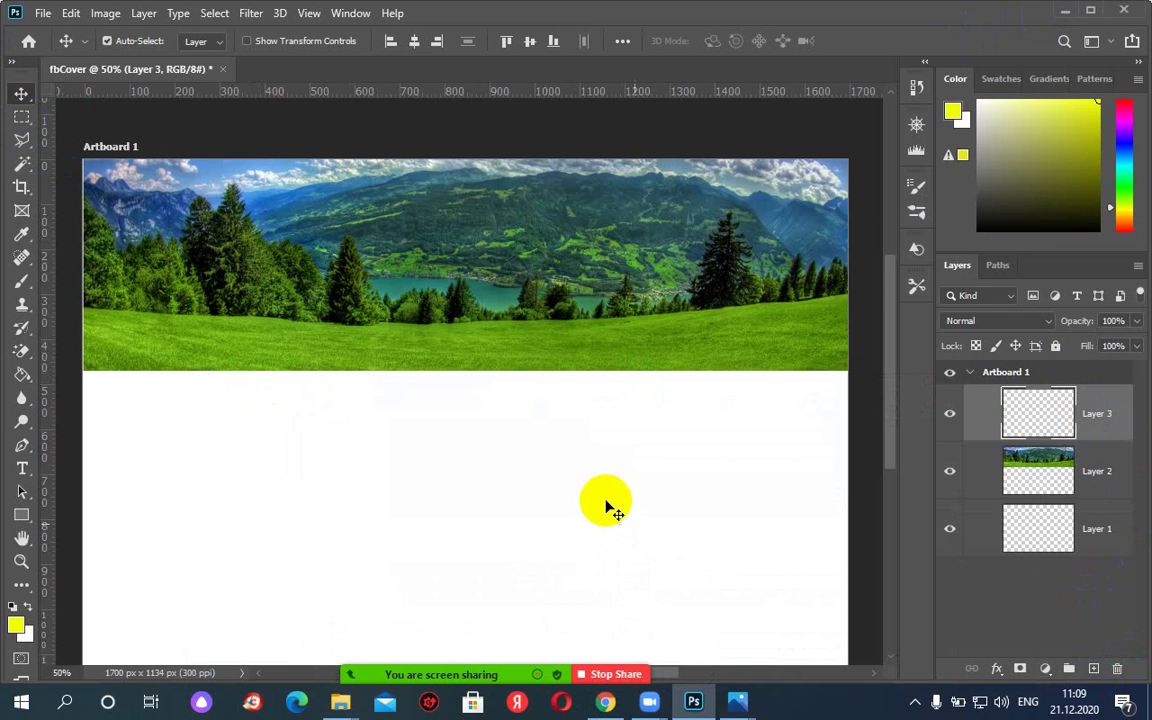
{"action": "left_click", "coordinate": [606, 706]}
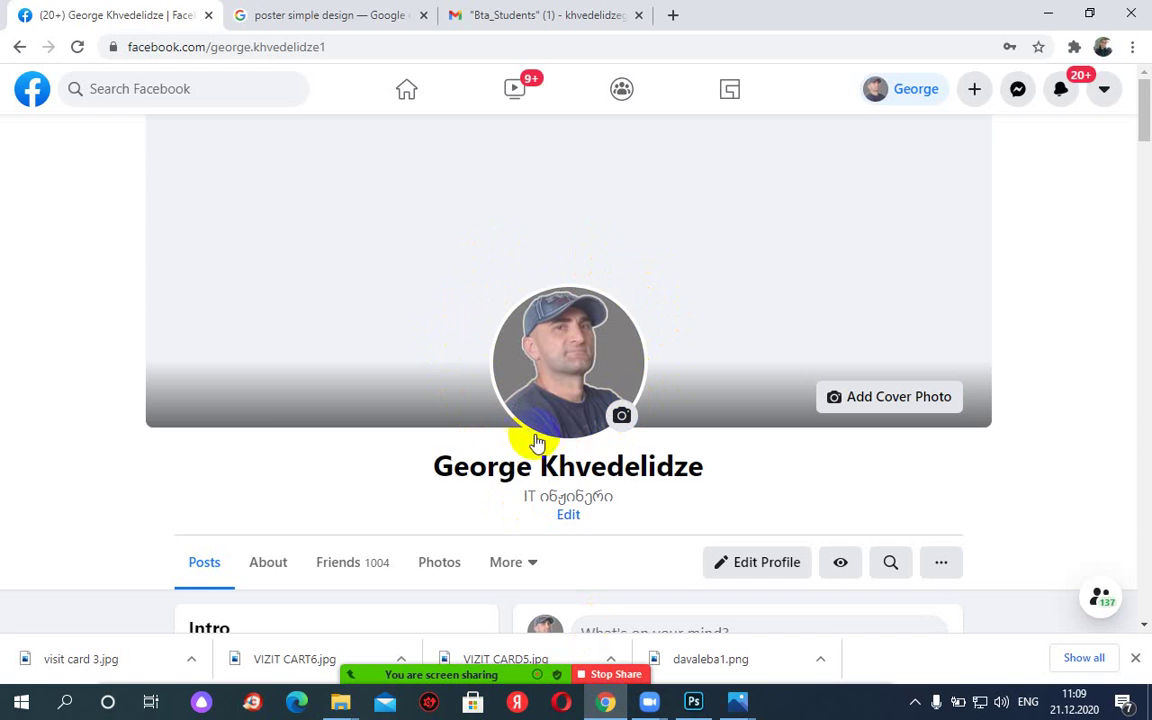
{"action": "left_click", "coordinate": [1048, 13]}
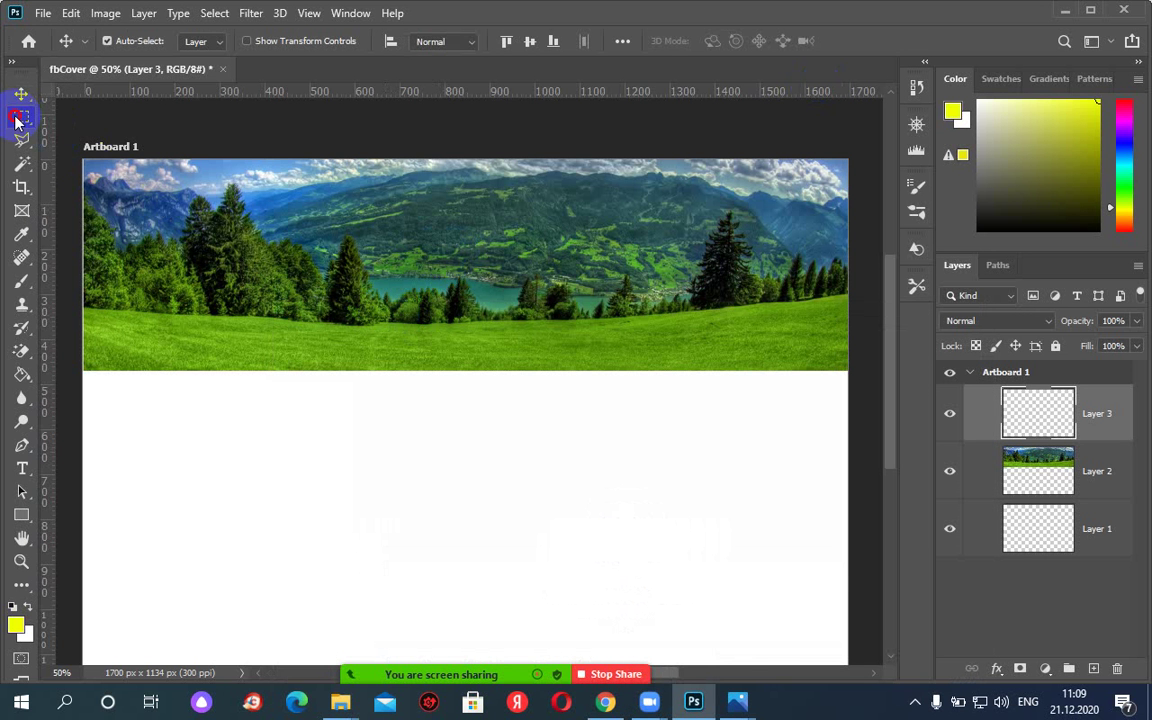
Make a circular marquee selection about 290 px in diameter, horizontally centred and overlapping the banner's bottom edge.
{"action": "left_click_drag", "start_coordinate": [22, 117], "coordinate": [86, 134]}
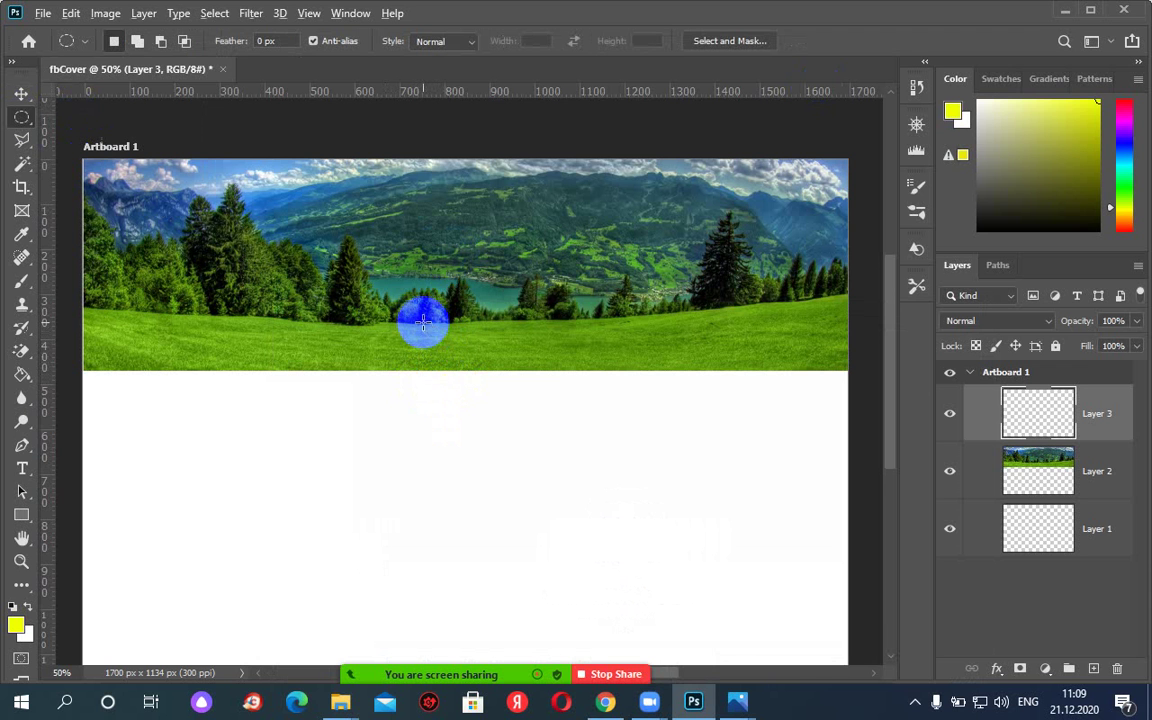
{"action": "left_click_drag", "start_coordinate": [423, 321], "coordinate": [487, 394]}
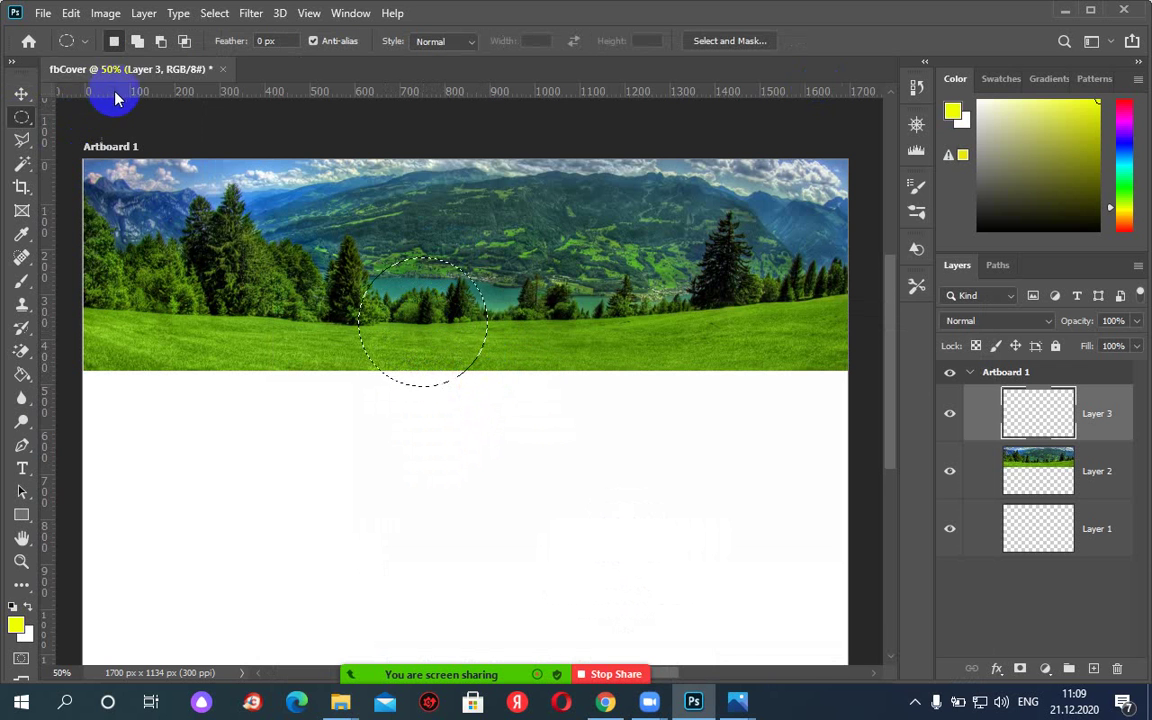
{"action": "left_click_drag", "start_coordinate": [416, 300], "coordinate": [466, 311]}
Fill the circular selection with the yellow foreground colour and compare the circle with the profile picture on the Facebook page in Chrome.
{"action": "left_click", "coordinate": [1067, 640]}
{"action": "left_click", "coordinate": [512, 345]}
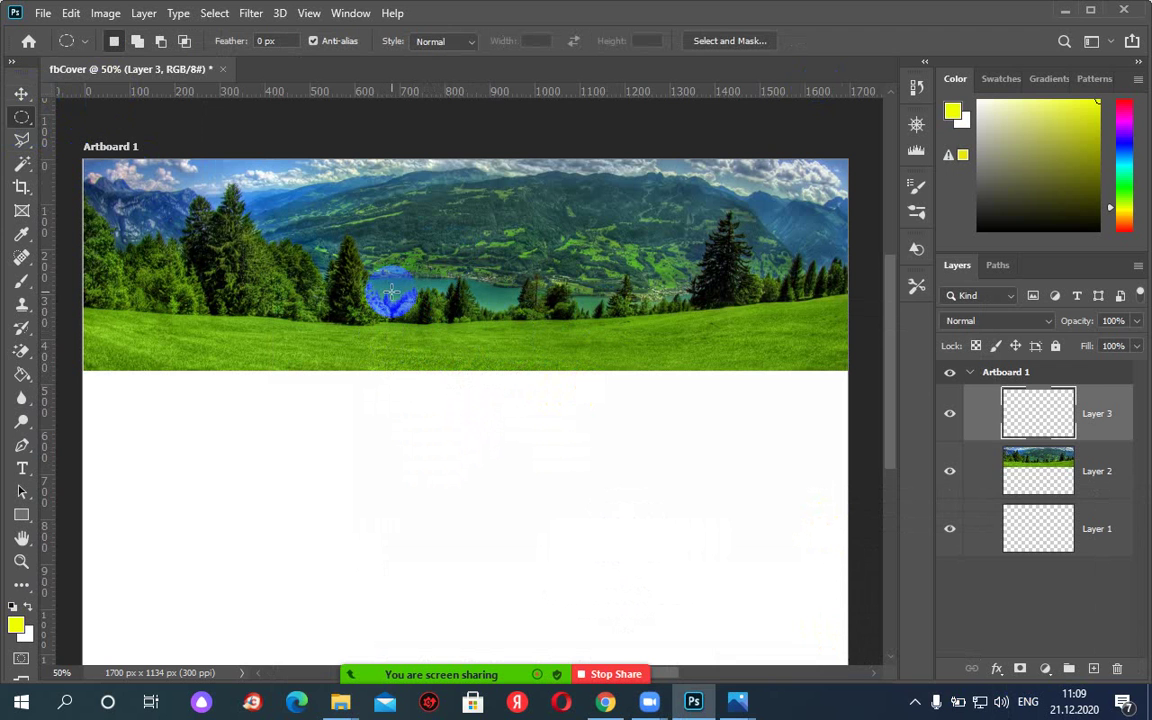
{"action": "key", "text": "ctrl+z"}
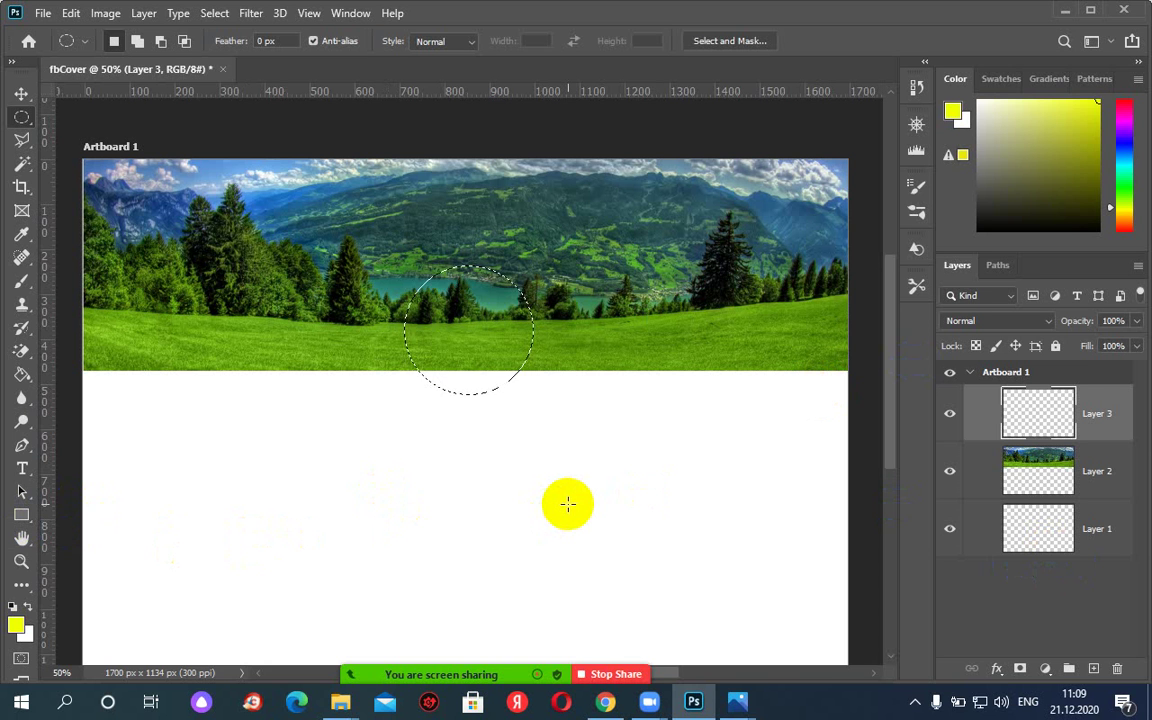
{"action": "key", "text": "alt+BackSpace"}
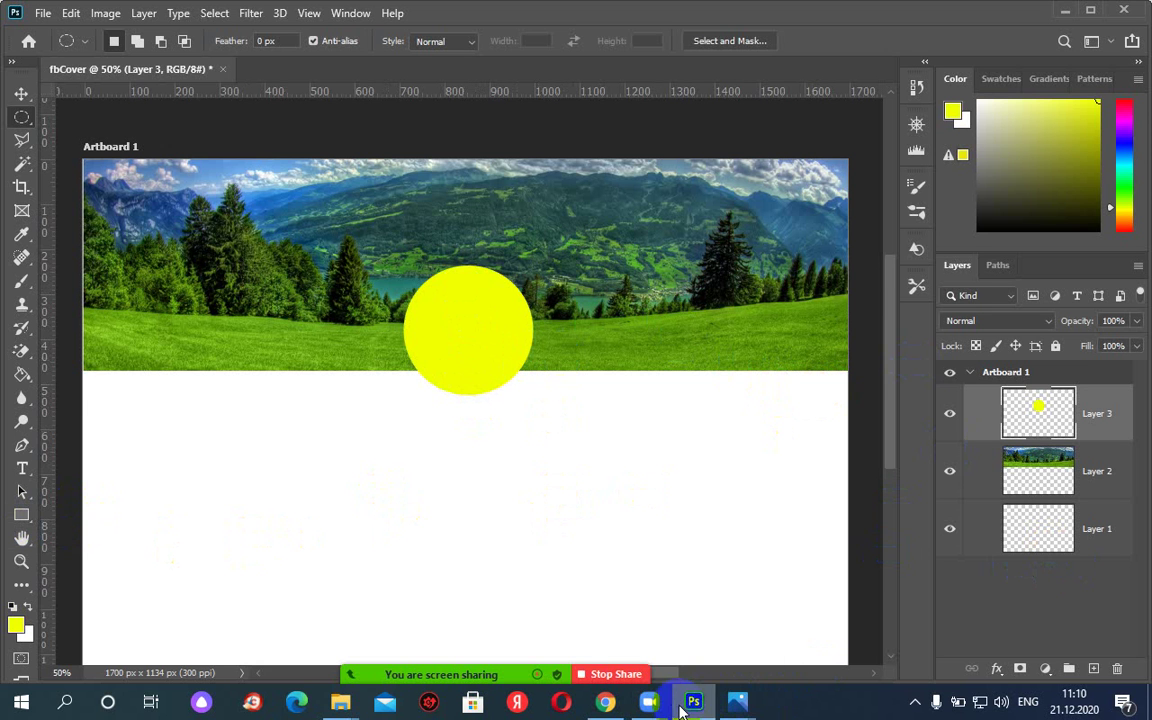
{"action": "left_click", "coordinate": [590, 610]}
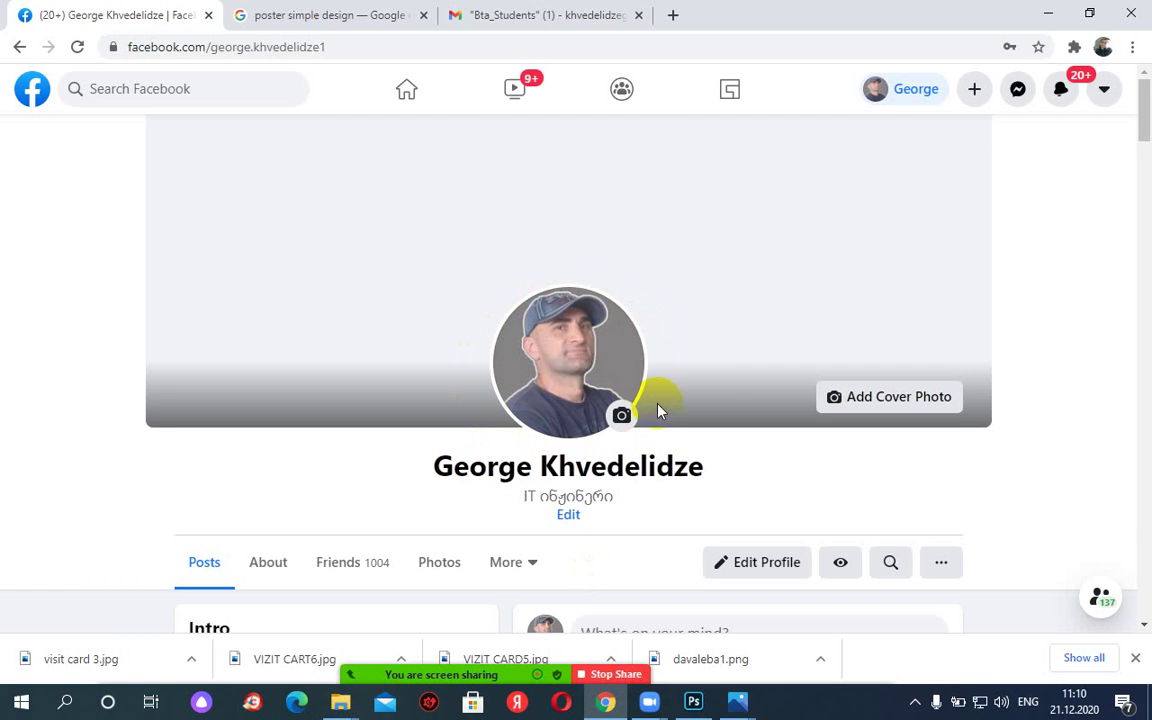
{"action": "left_click", "coordinate": [1046, 16]}
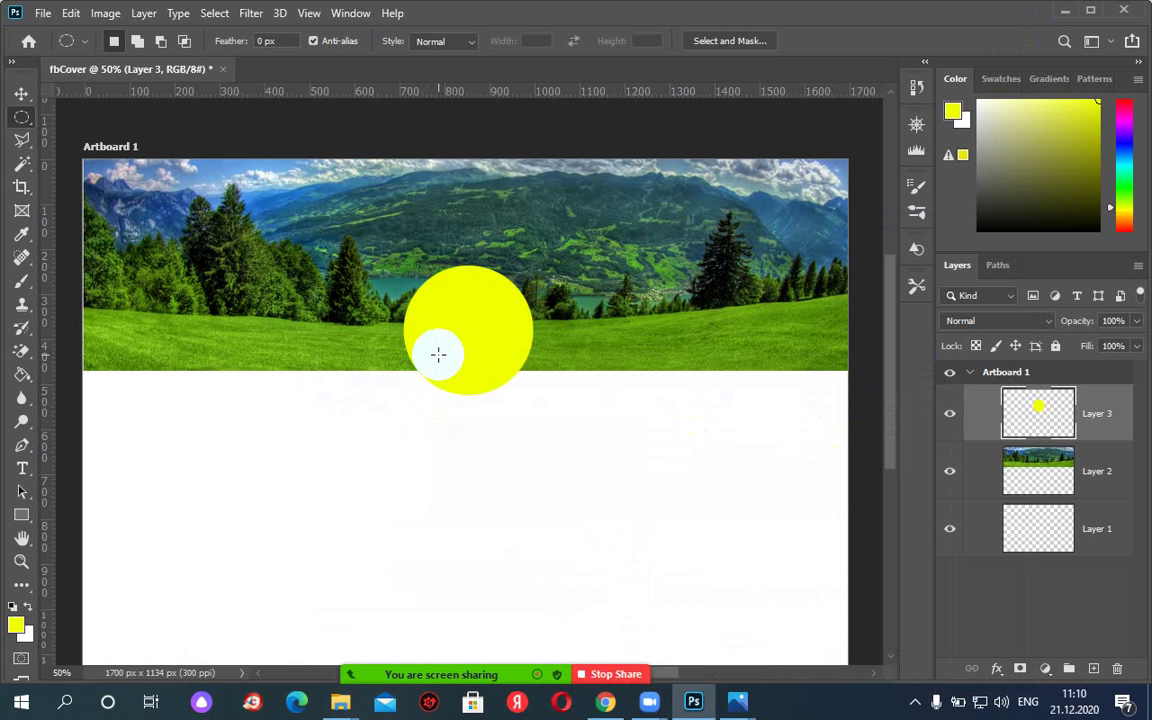
Open the portrait Capture.JPG from the liquifay folder inside the ps folder.
{"action": "left_click", "coordinate": [44, 15]}
{"action": "left_click", "coordinate": [58, 49]}
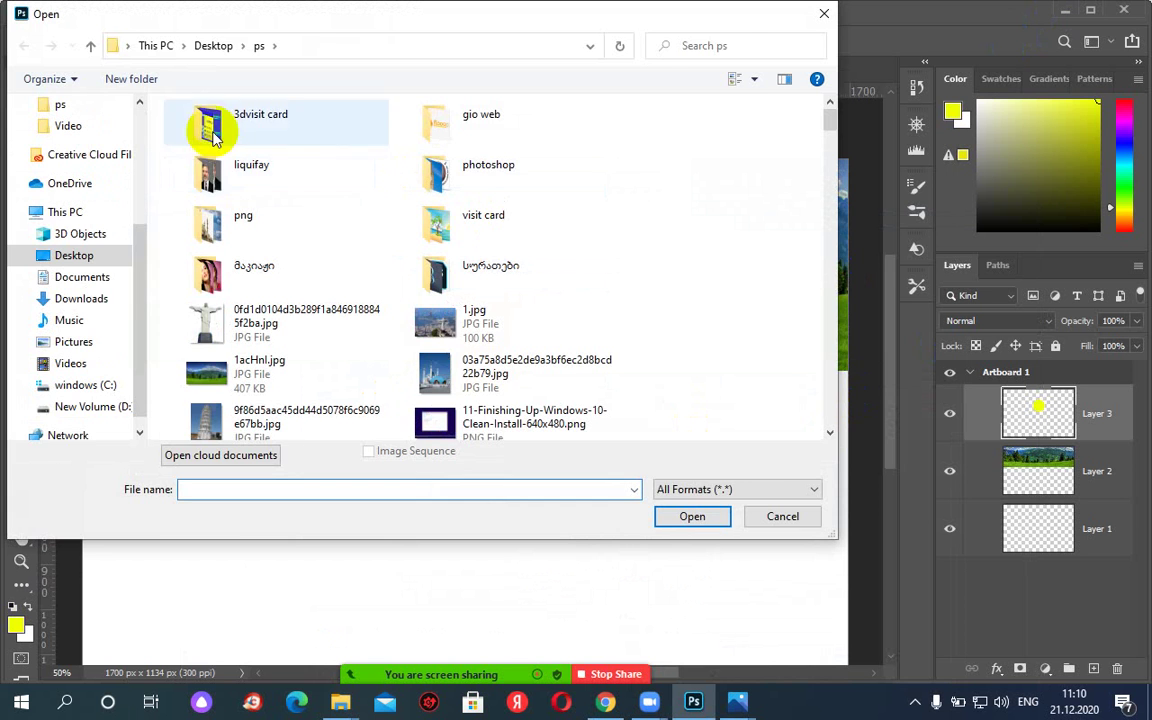
{"action": "double_click", "coordinate": [200, 172]}
{"action": "mouse_move", "coordinate": [367, 25]}
{"action": "left_mouse_down"}
{"action": "mouse_move", "coordinate": [752, 137]}
{"action": "mouse_move", "coordinate": [836, 147]}
{"action": "left_mouse_up"}
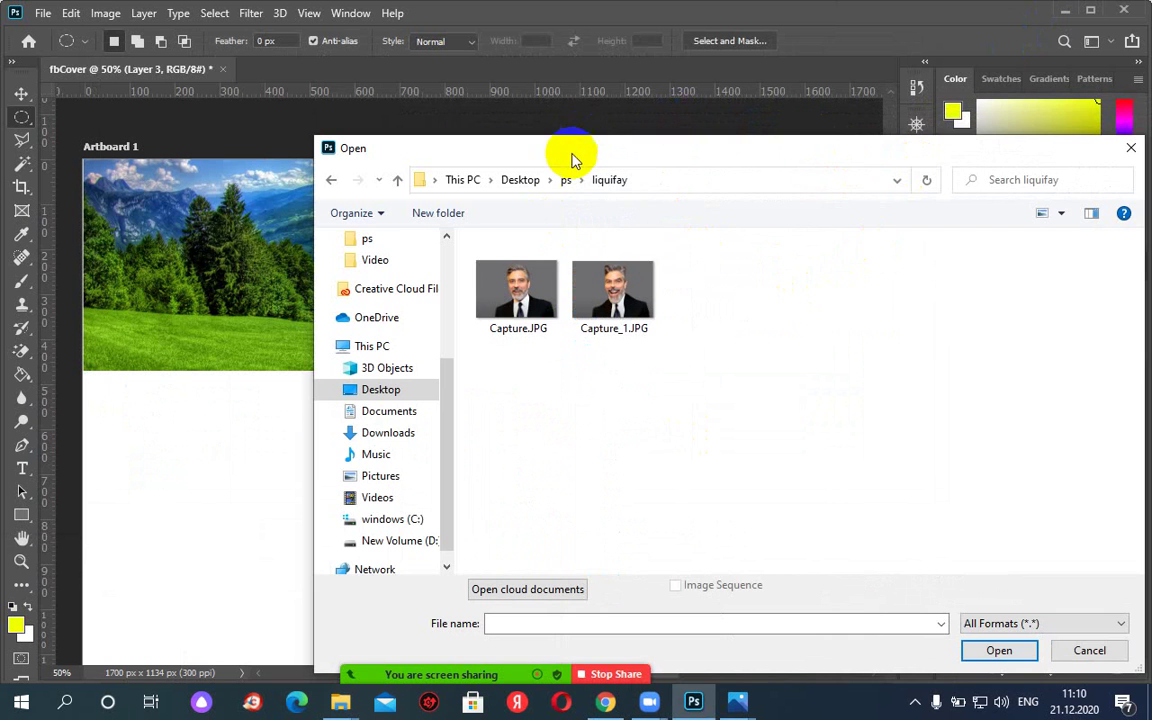
{"action": "left_click_drag", "start_coordinate": [572, 157], "coordinate": [733, 368]}
{"action": "left_click_drag", "start_coordinate": [511, 262], "coordinate": [211, 283]}
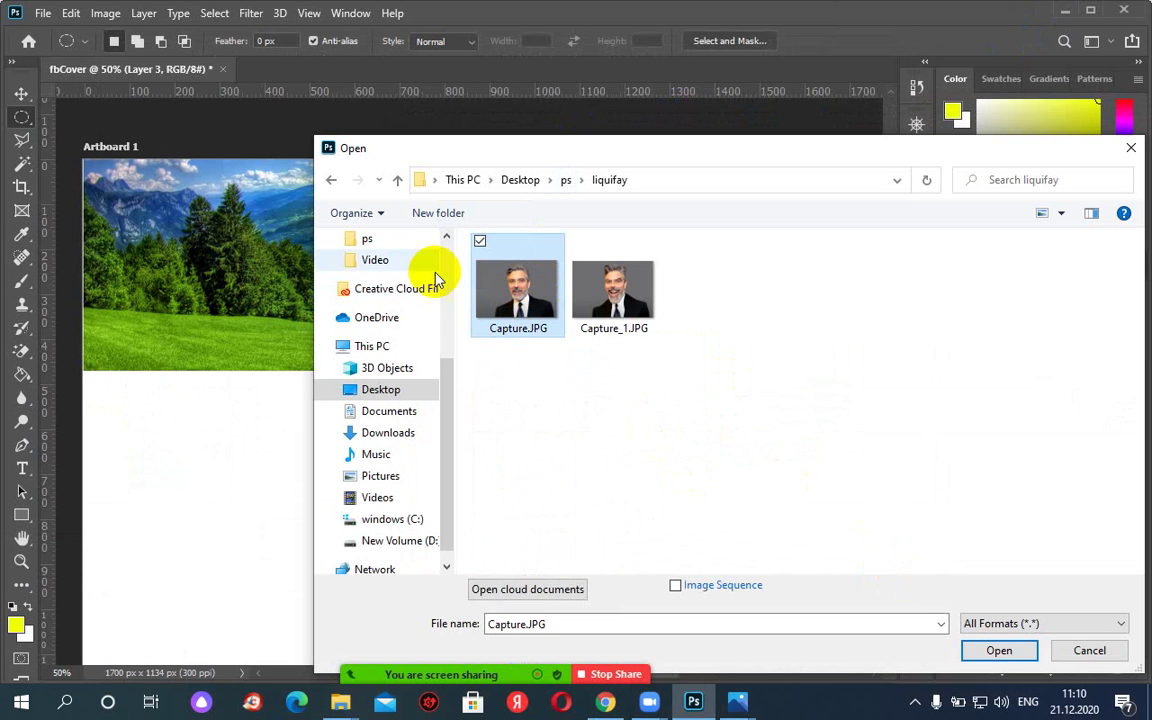
{"action": "left_click", "coordinate": [998, 650]}
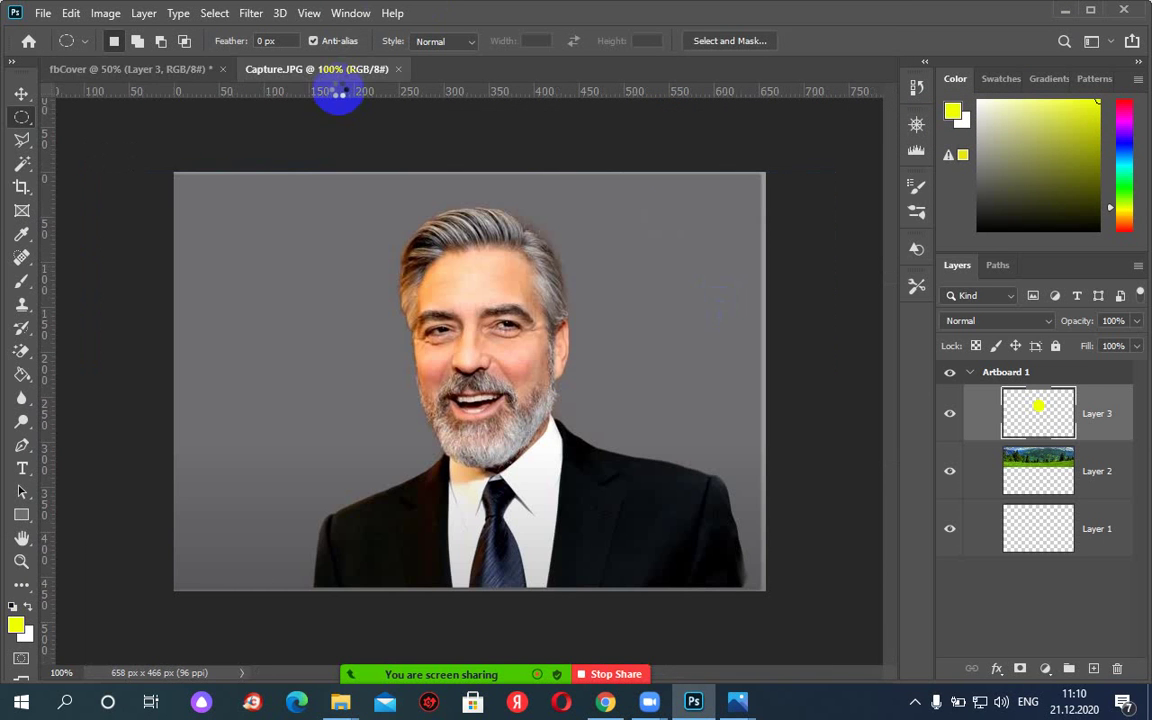
Float the Capture.JPG window, copy its portrait onto the fbCover artboard, and close the source image.
{"action": "left_click", "coordinate": [337, 70]}
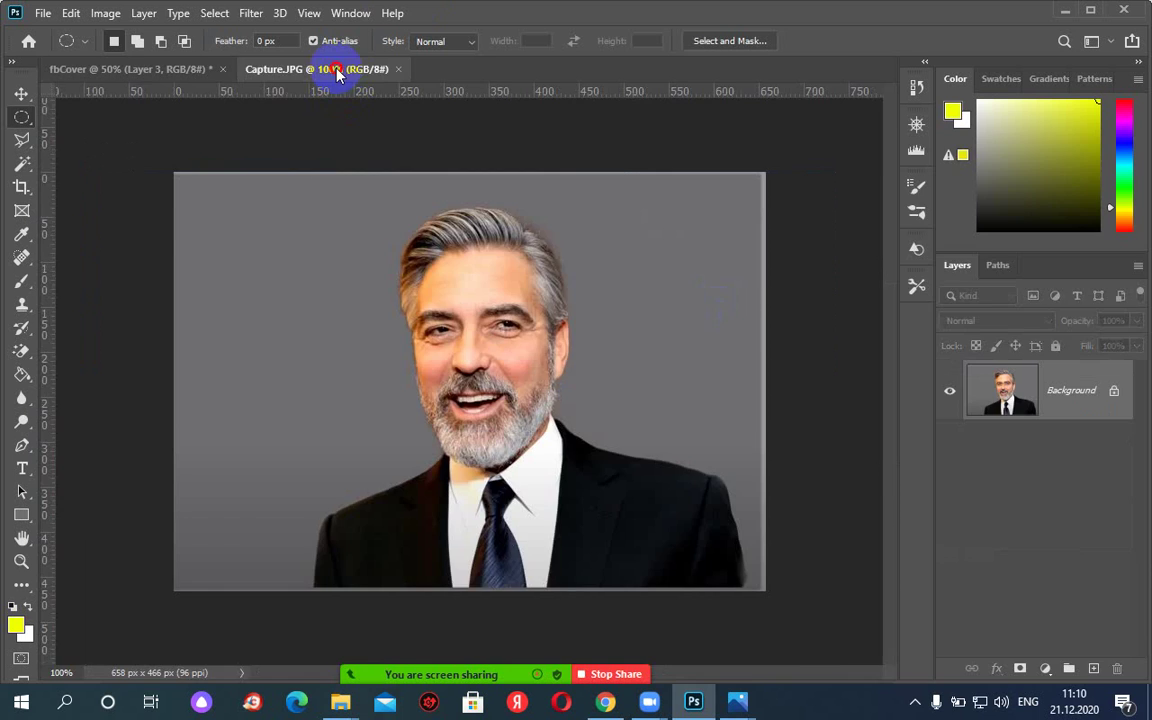
{"action": "left_click_drag", "start_coordinate": [337, 70], "coordinate": [508, 172]}
{"action": "left_click", "coordinate": [21, 93]}
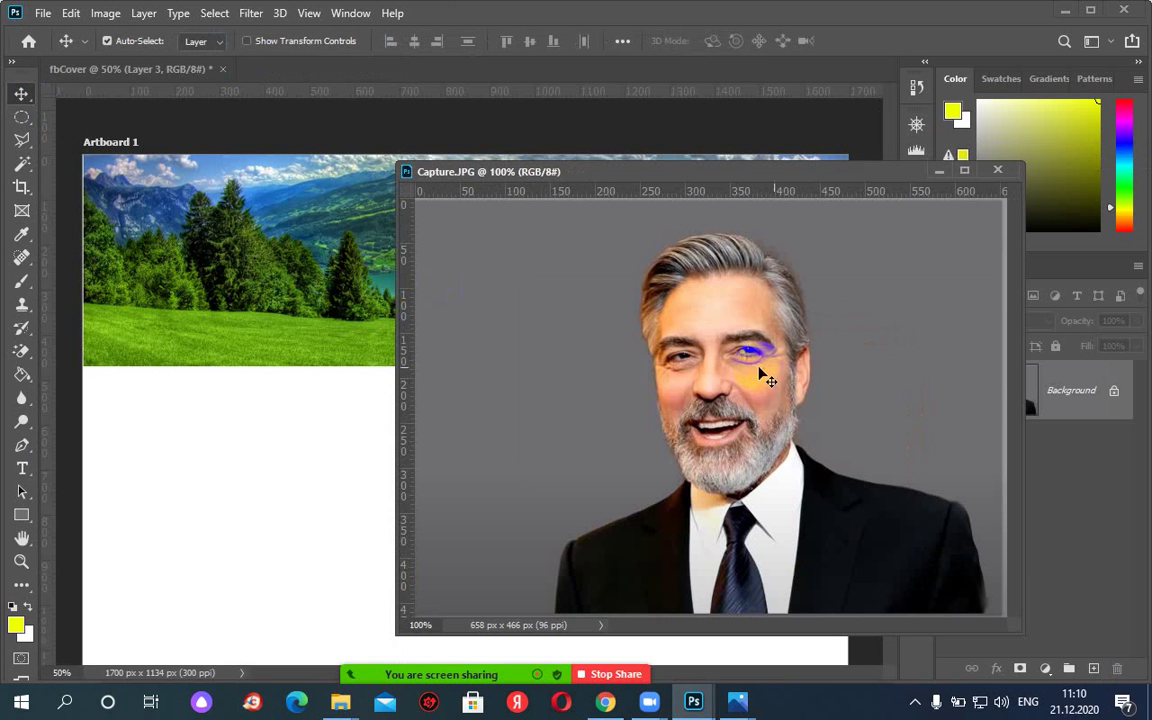
{"action": "left_click_drag", "start_coordinate": [766, 378], "coordinate": [320, 297]}
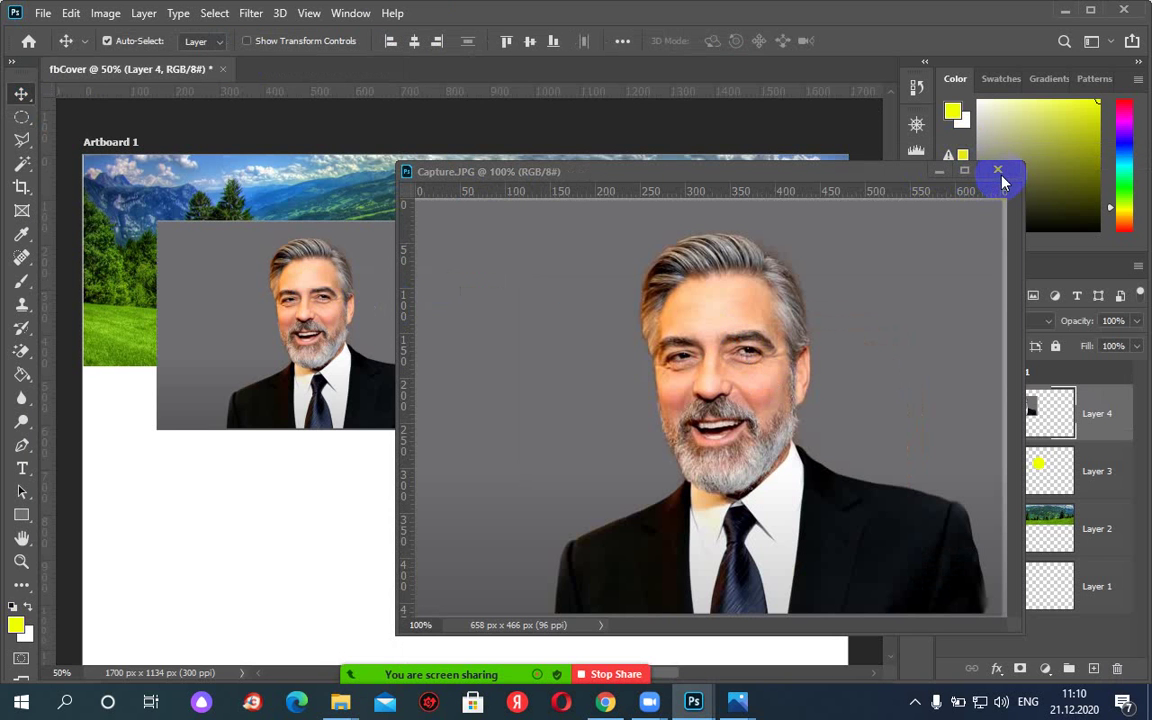
{"action": "left_click", "coordinate": [1000, 174]}
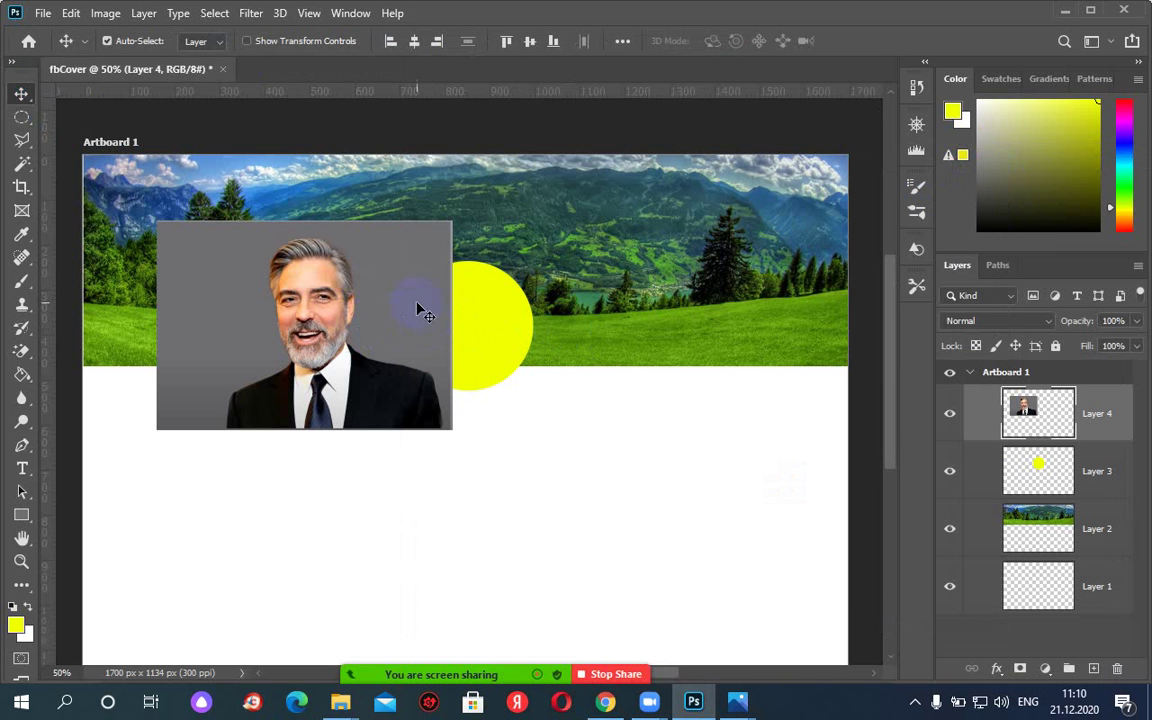
Position the portrait so the face covers the yellow circle, checking both layers by toggling their visibility.
{"action": "left_click_drag", "start_coordinate": [368, 310], "coordinate": [545, 420]}
{"action": "left_click", "coordinate": [953, 481]}
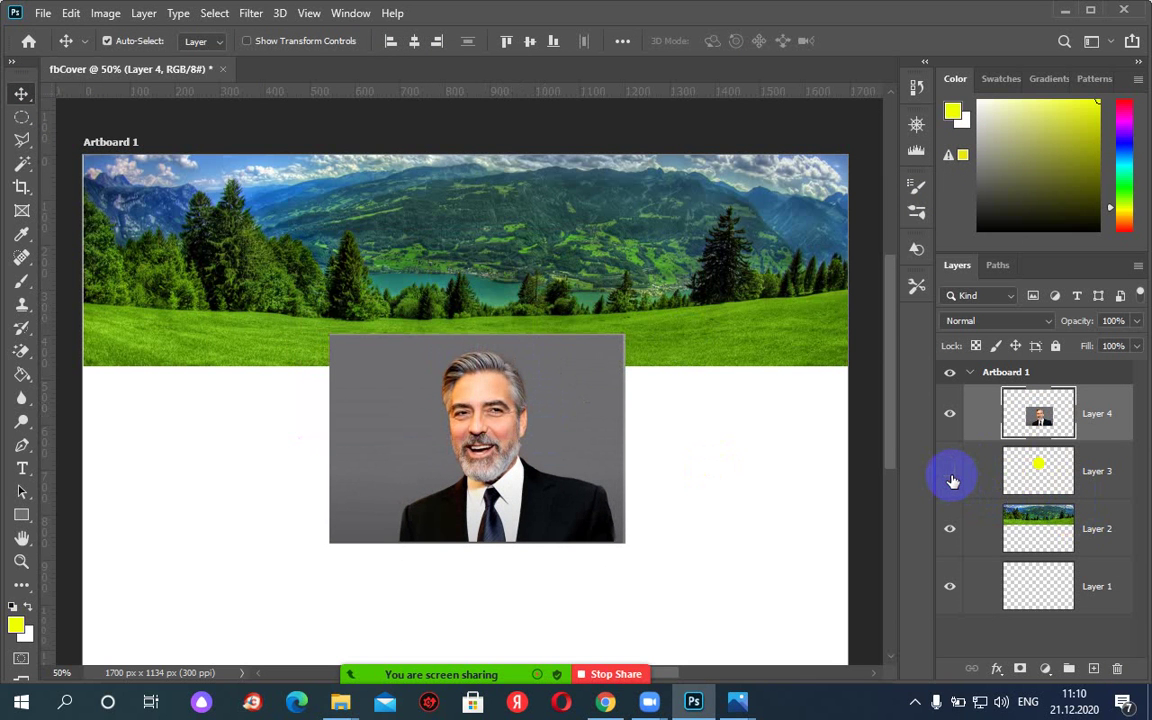
{"action": "left_click", "coordinate": [951, 479]}
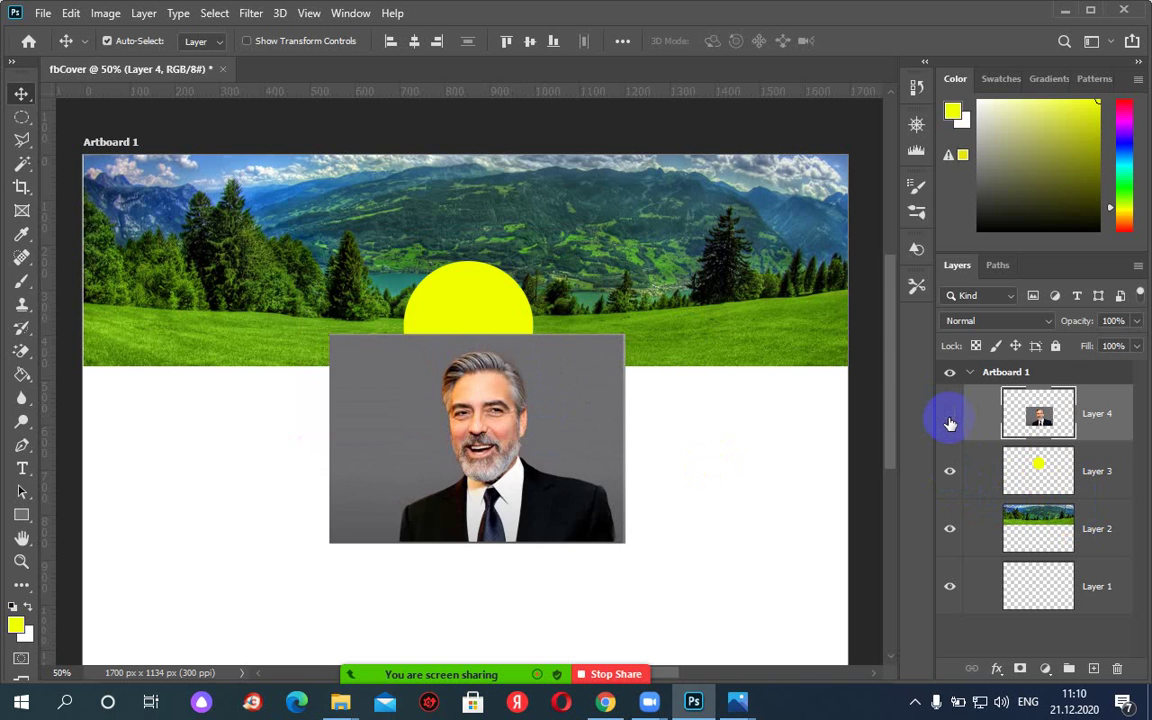
{"action": "left_click", "coordinate": [950, 423]}
{"action": "left_click", "coordinate": [950, 423]}
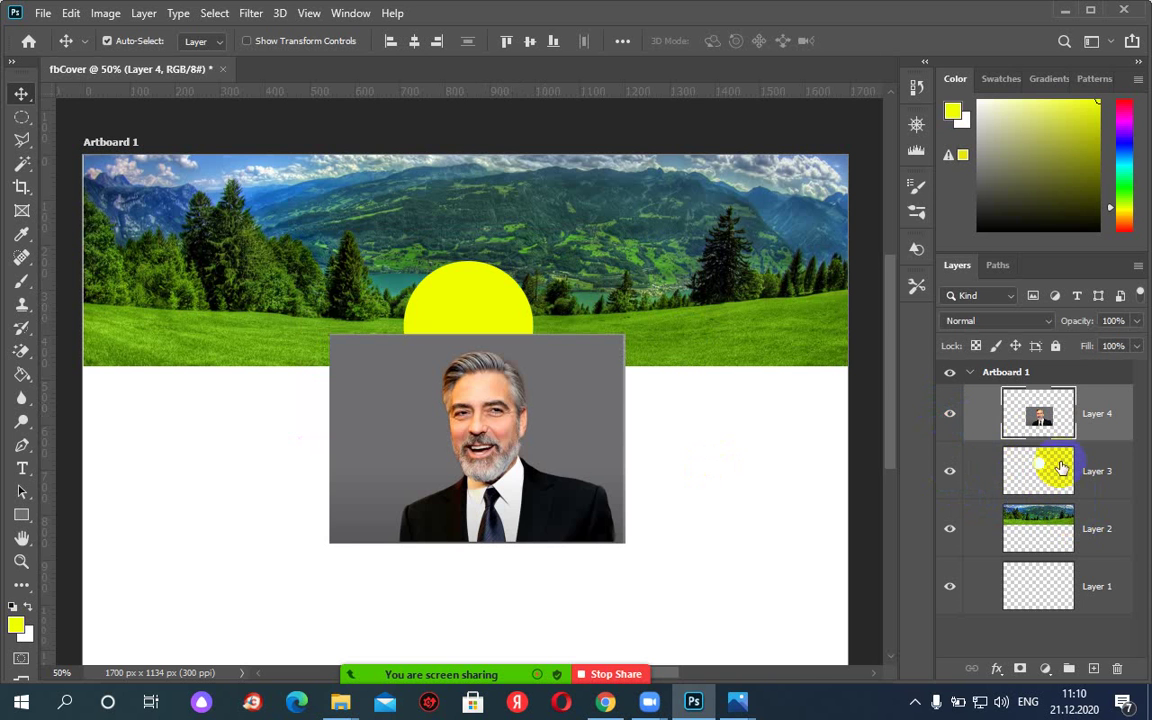
{"action": "left_click_drag", "start_coordinate": [550, 400], "coordinate": [535, 320]}
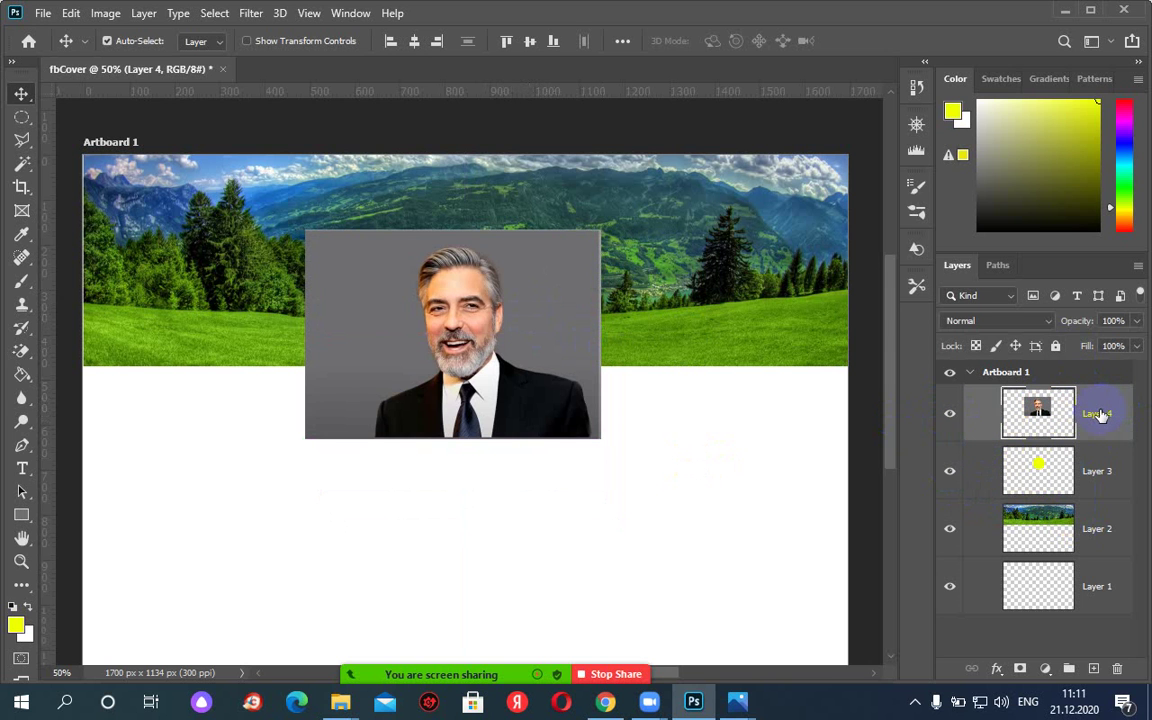
Create a clipping mask that clips the portrait layer to the yellow circle layer below it.
{"action": "right_click", "coordinate": [1033, 408]}
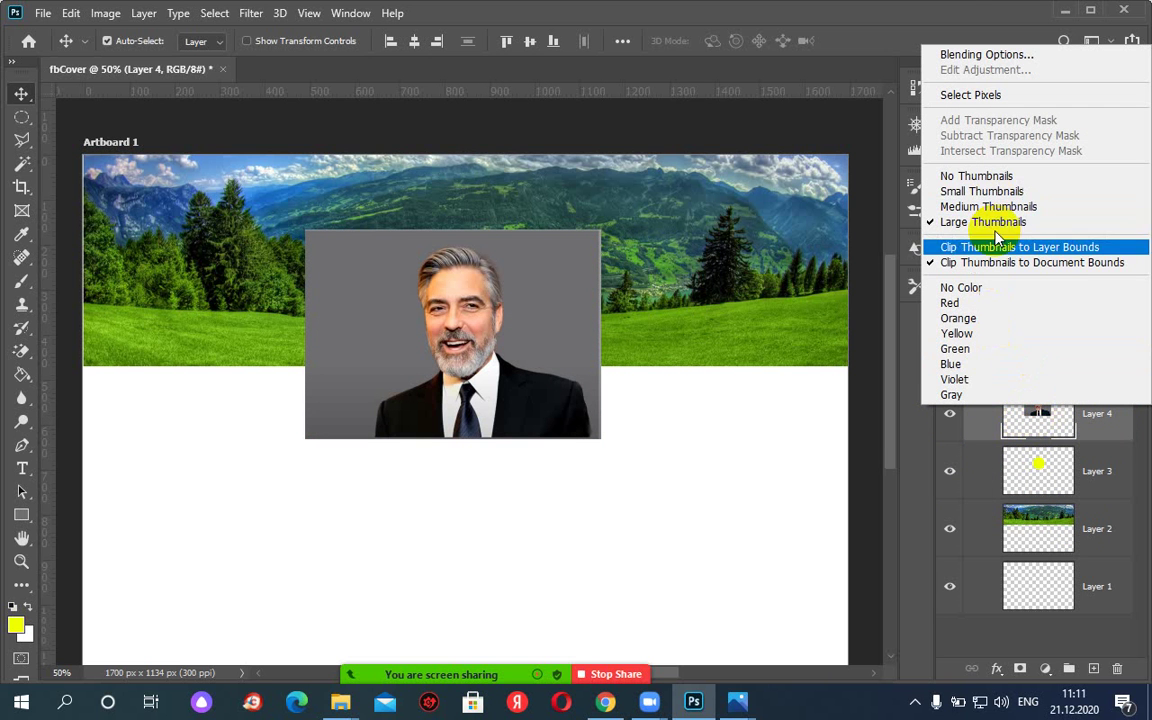
{"action": "right_click", "coordinate": [978, 427]}
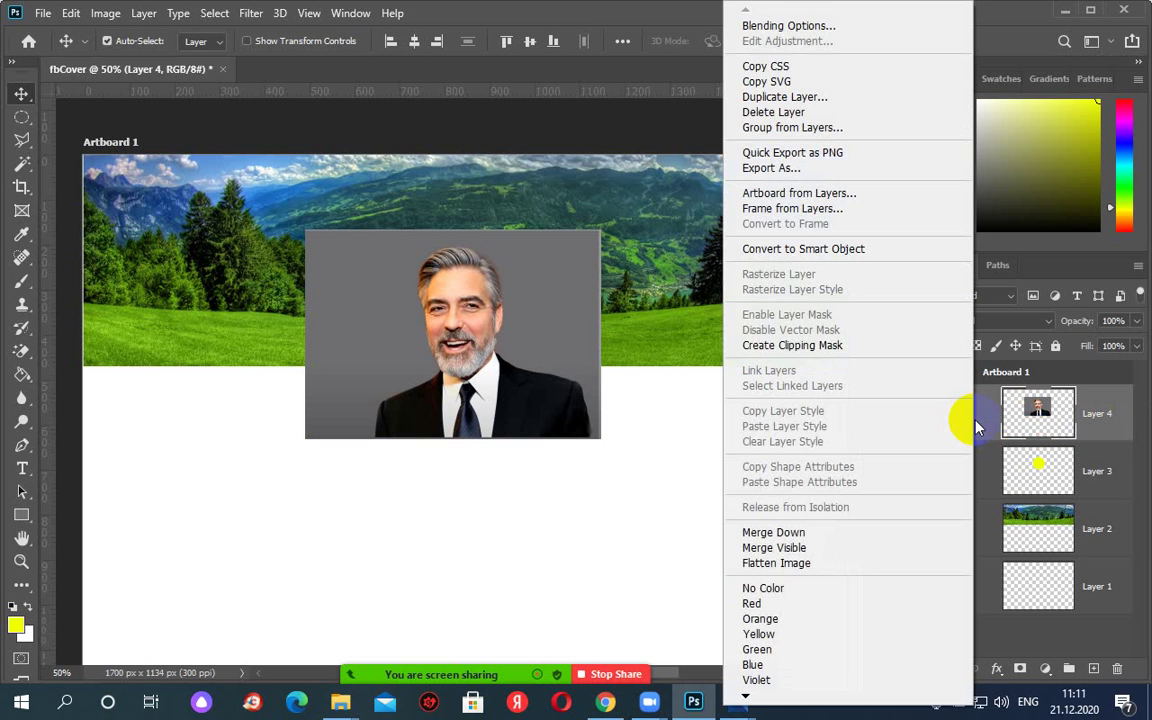
{"action": "right_click", "coordinate": [1108, 412]}
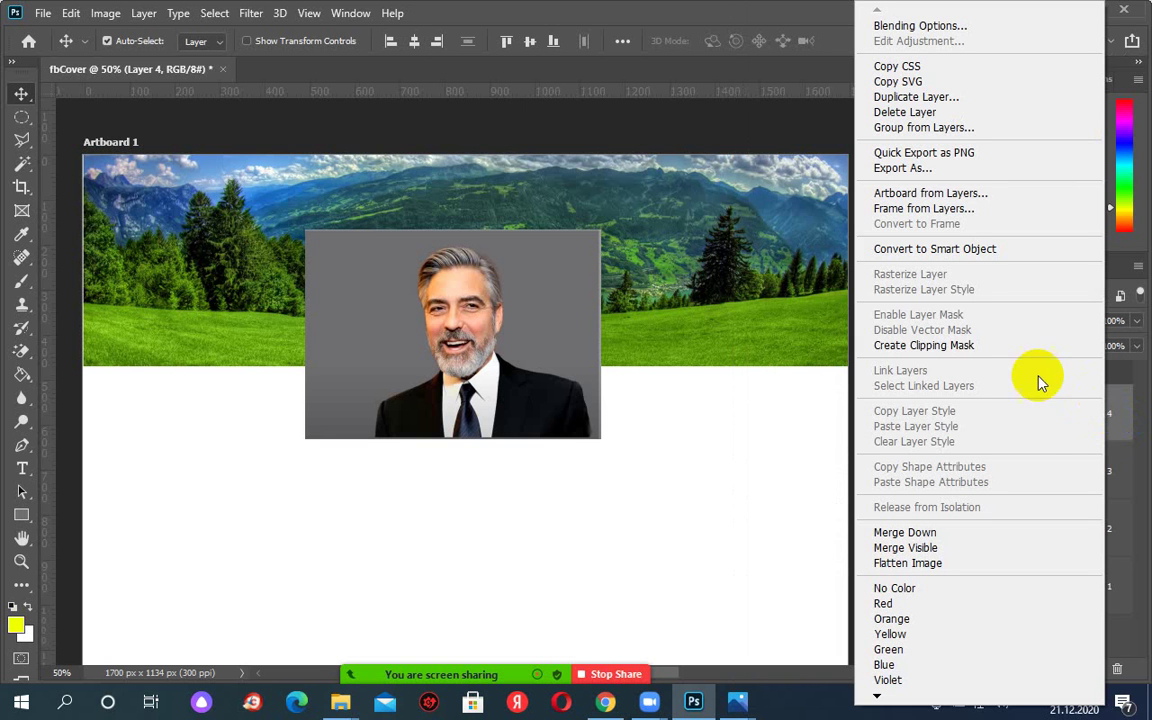
{"action": "left_click", "coordinate": [937, 350]}
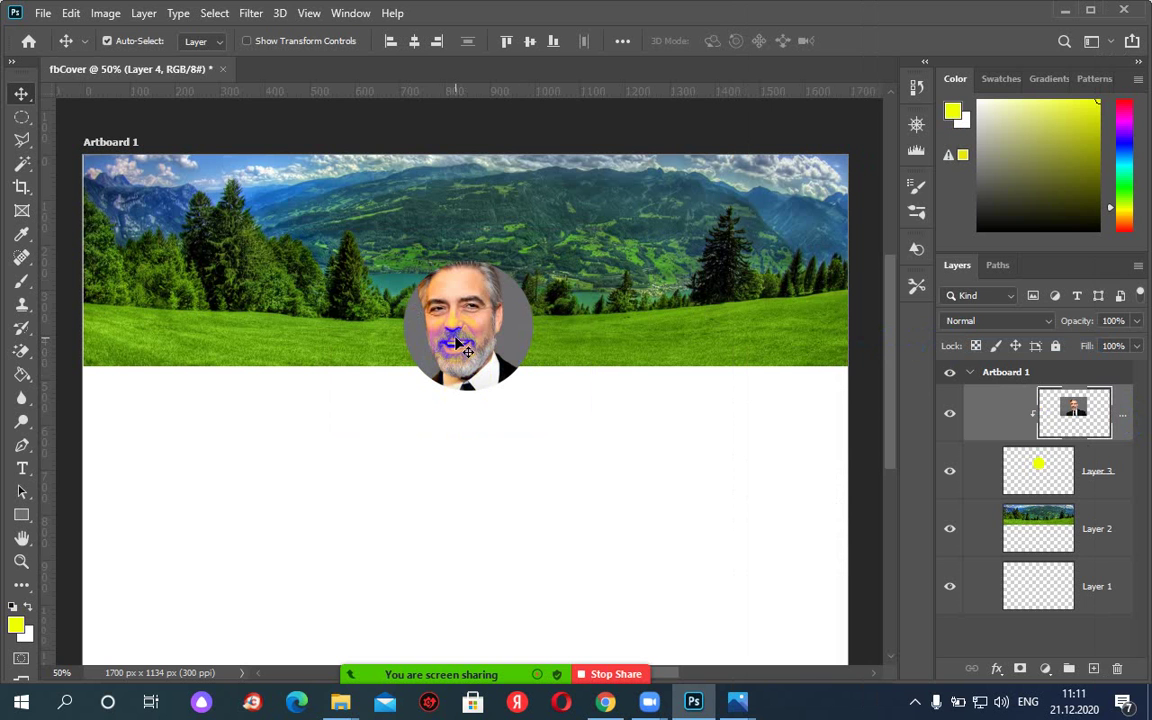
Release the portrait's clipping mask and clip the portrait to the yellow circle layer again.
{"action": "key", "text": "ctrl+alt+g"}
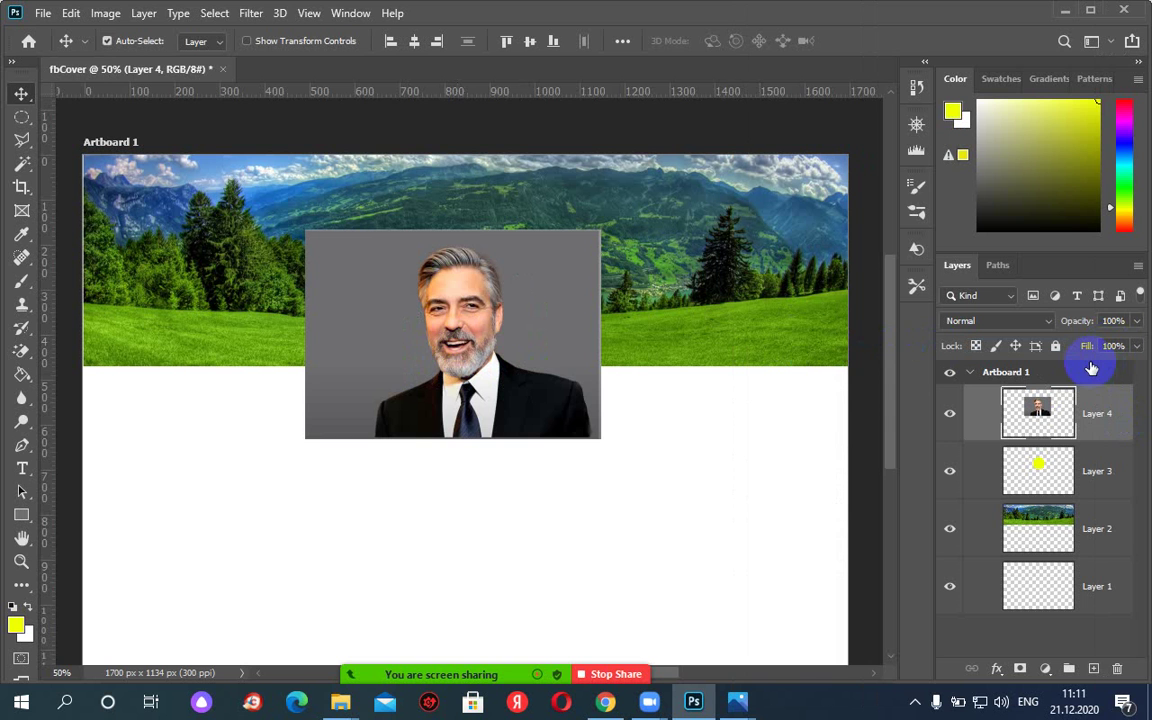
{"action": "left_click_drag", "start_coordinate": [1116, 460], "coordinate": [1040, 440]}
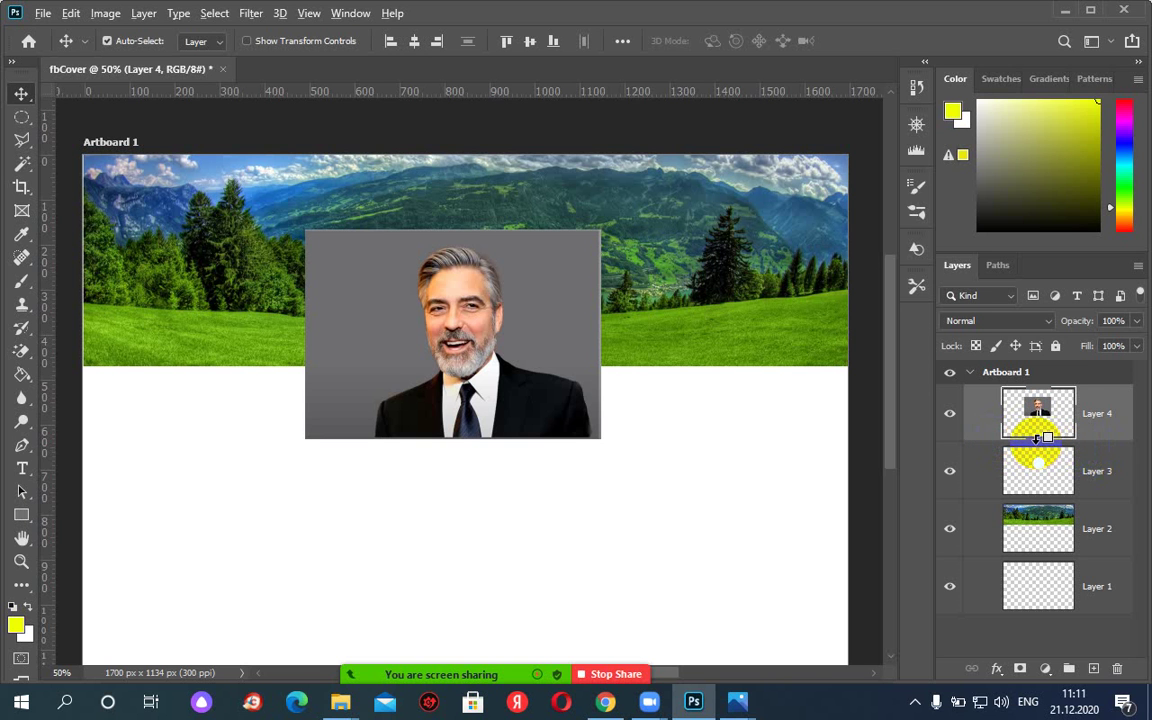
{"action": "left_click", "coordinate": [1036, 438], "text": "alt"}
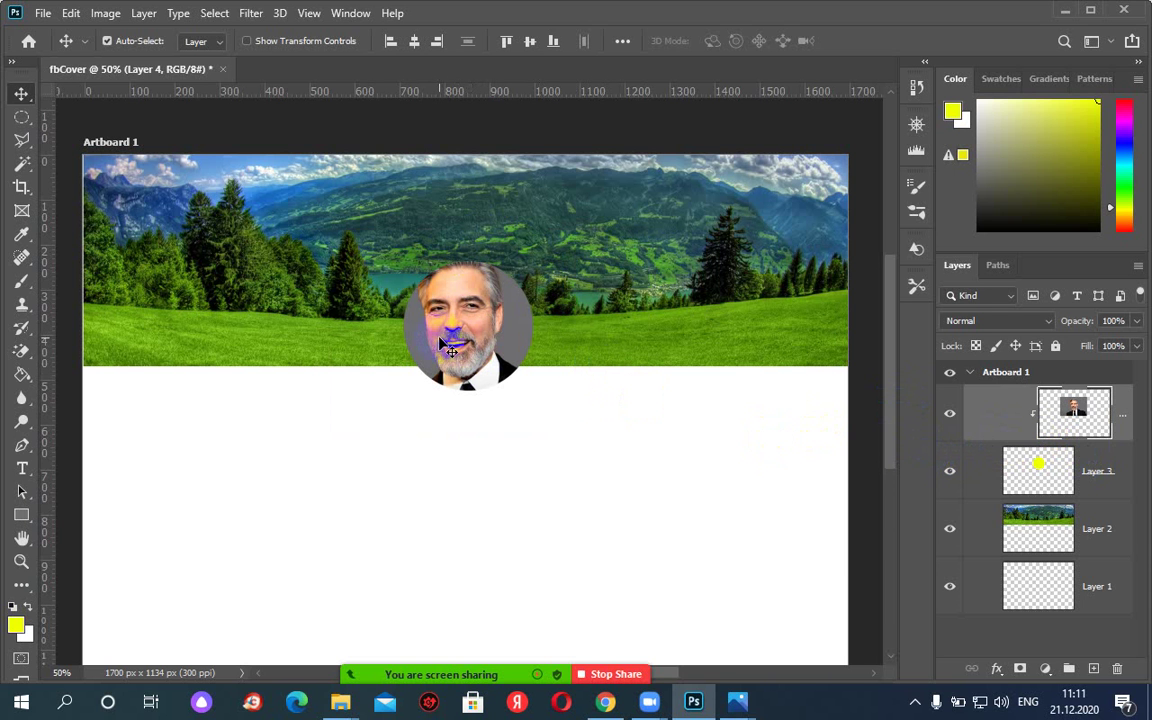
Try to outline the clipped portrait layer with a 9 px white stroke located outside.
{"action": "left_click", "coordinate": [68, 16]}
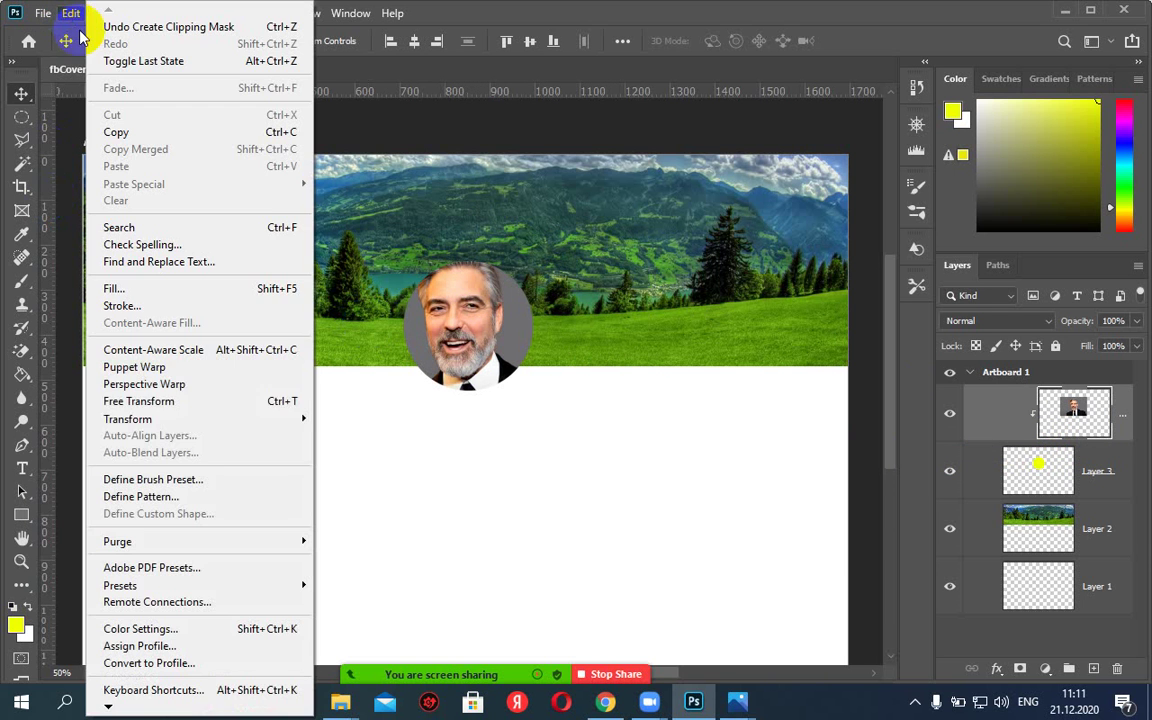
{"action": "left_click", "coordinate": [150, 305]}
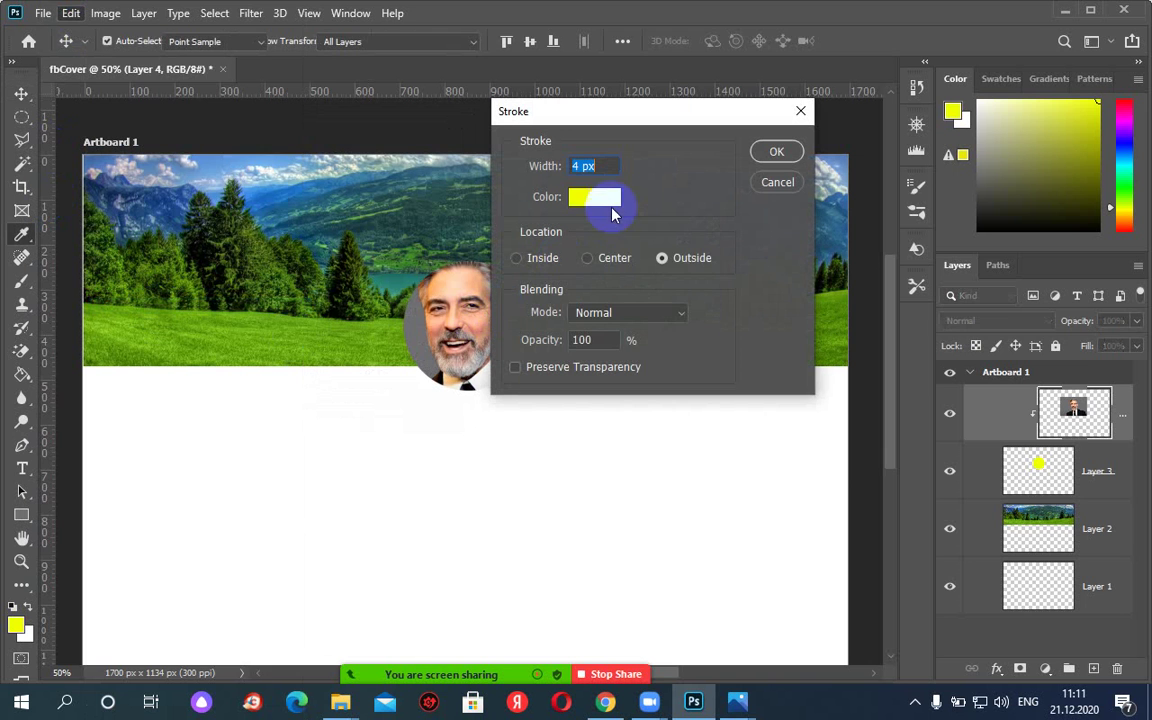
{"action": "left_click", "coordinate": [606, 202]}
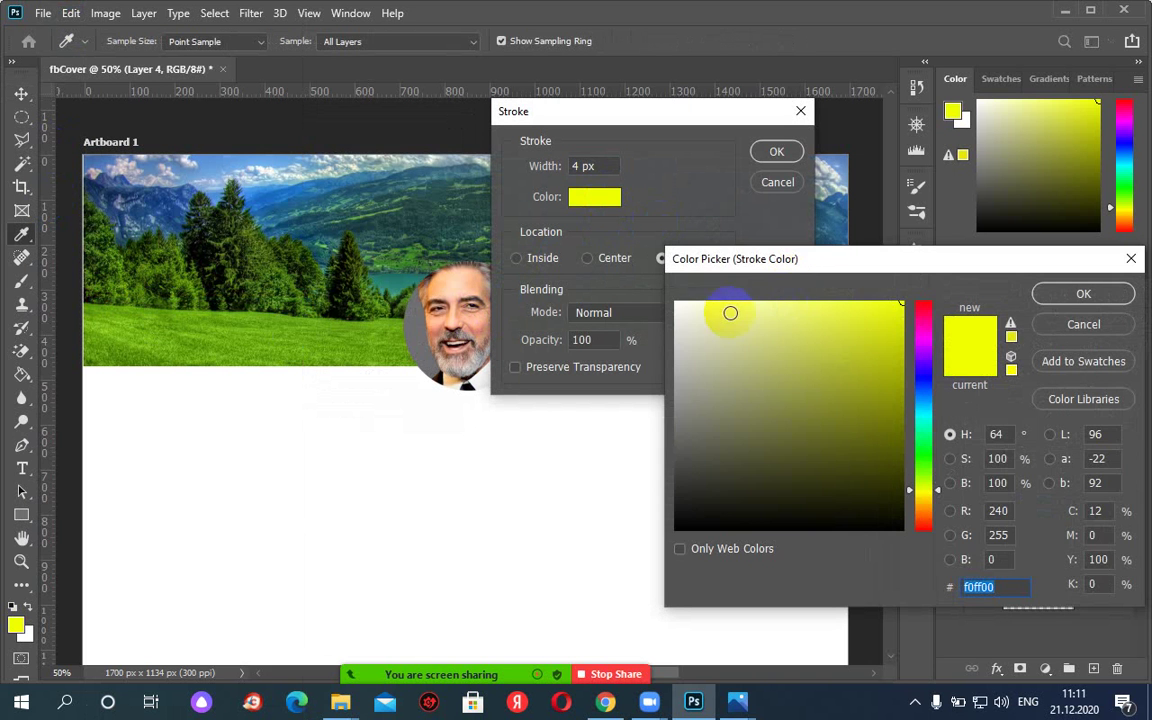
{"action": "left_click_drag", "start_coordinate": [728, 314], "coordinate": [663, 303]}
{"action": "left_click", "coordinate": [1068, 298]}
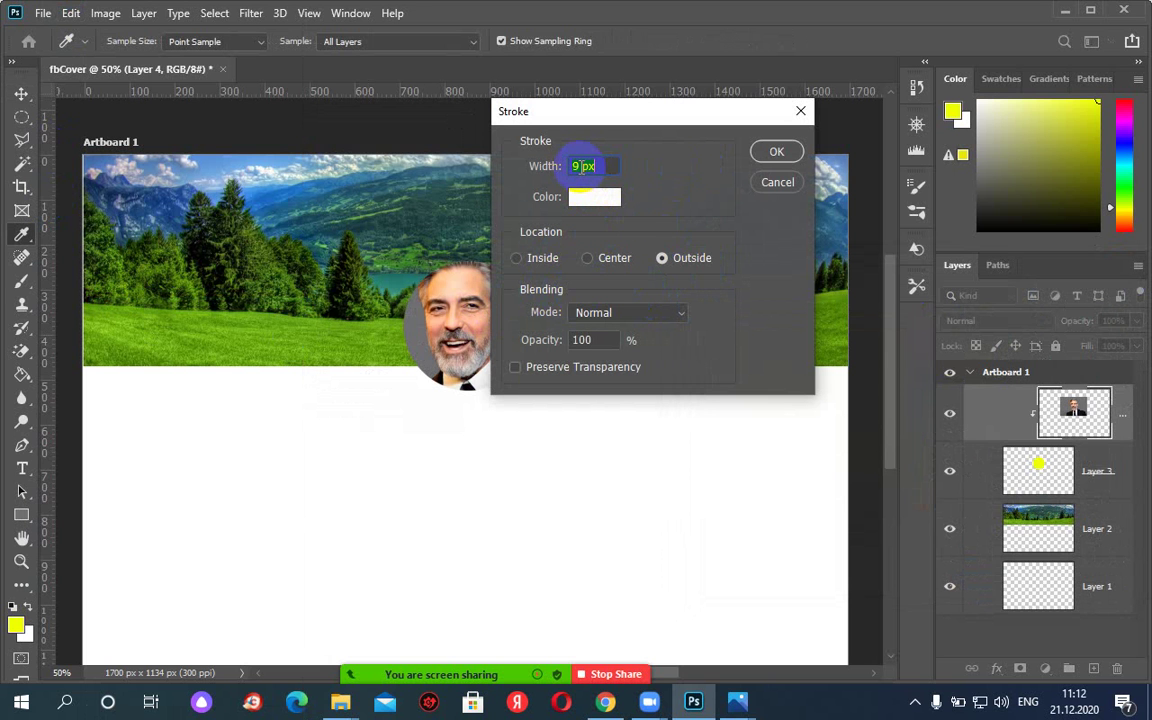
{"action": "left_click", "coordinate": [776, 152]}
{"action": "key", "text": "v"}
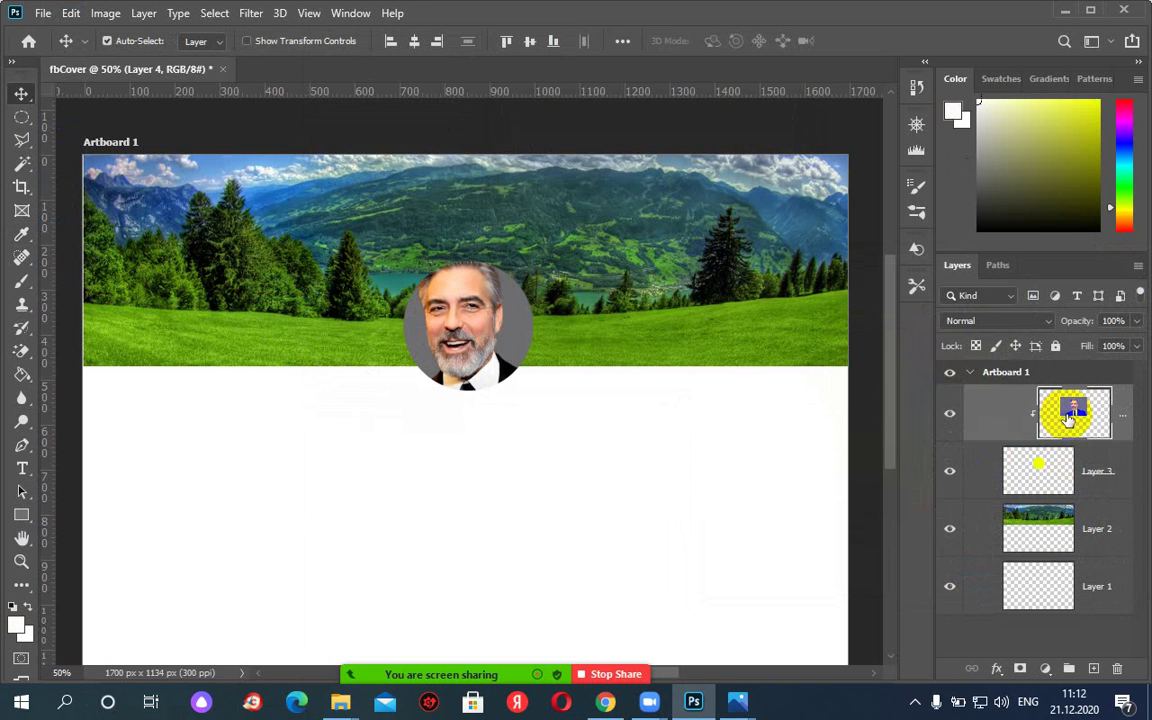
Try the 9 px white outside stroke on the circle layer beneath the clipped portrait.
{"action": "left_click", "coordinate": [1039, 481]}
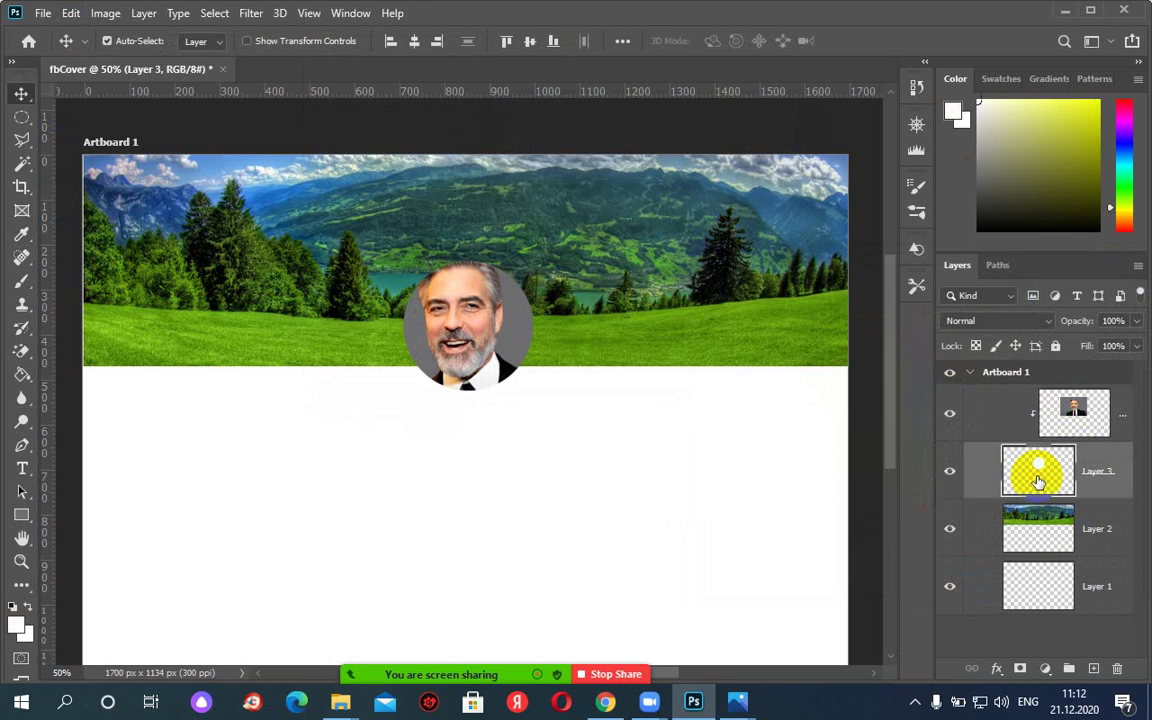
{"action": "left_click", "coordinate": [72, 14]}
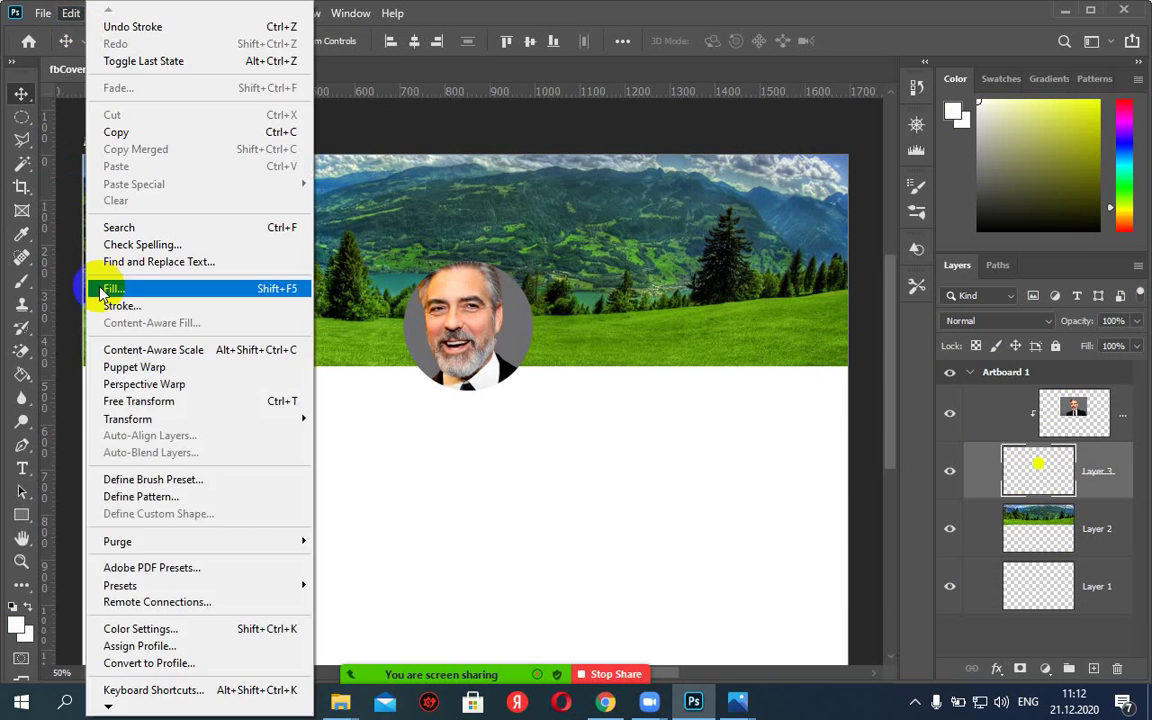
{"action": "left_click", "coordinate": [112, 306]}
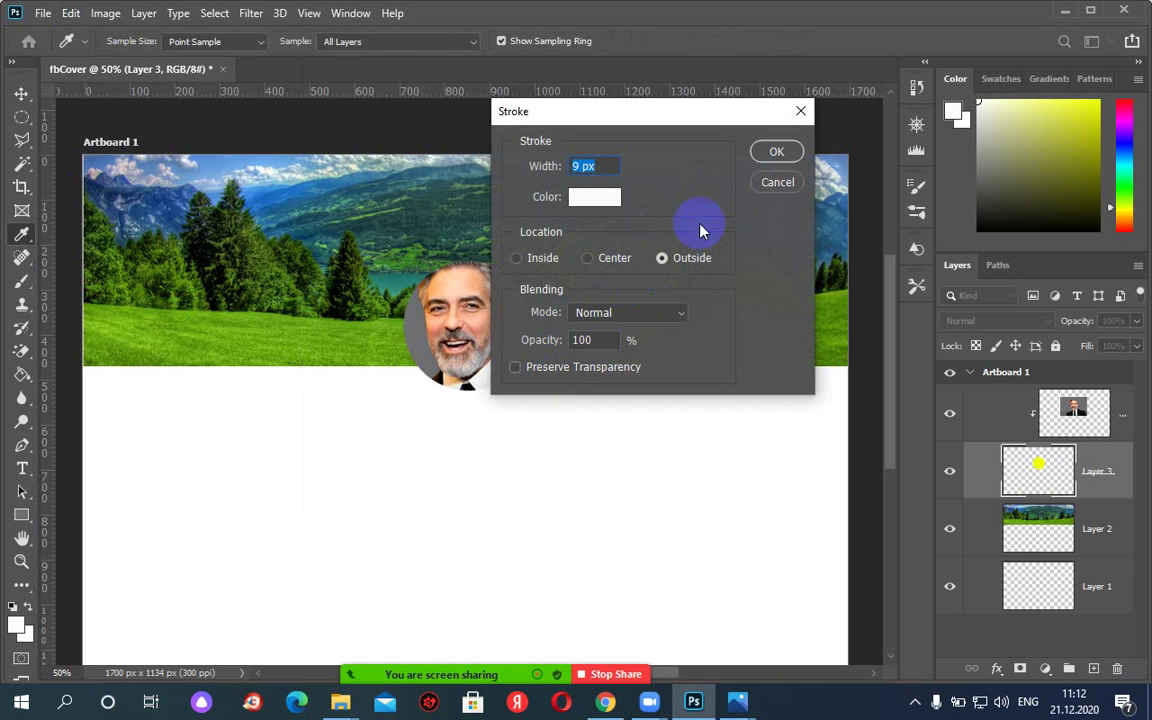
{"action": "left_click", "coordinate": [777, 153]}
{"action": "key", "text": "v"}
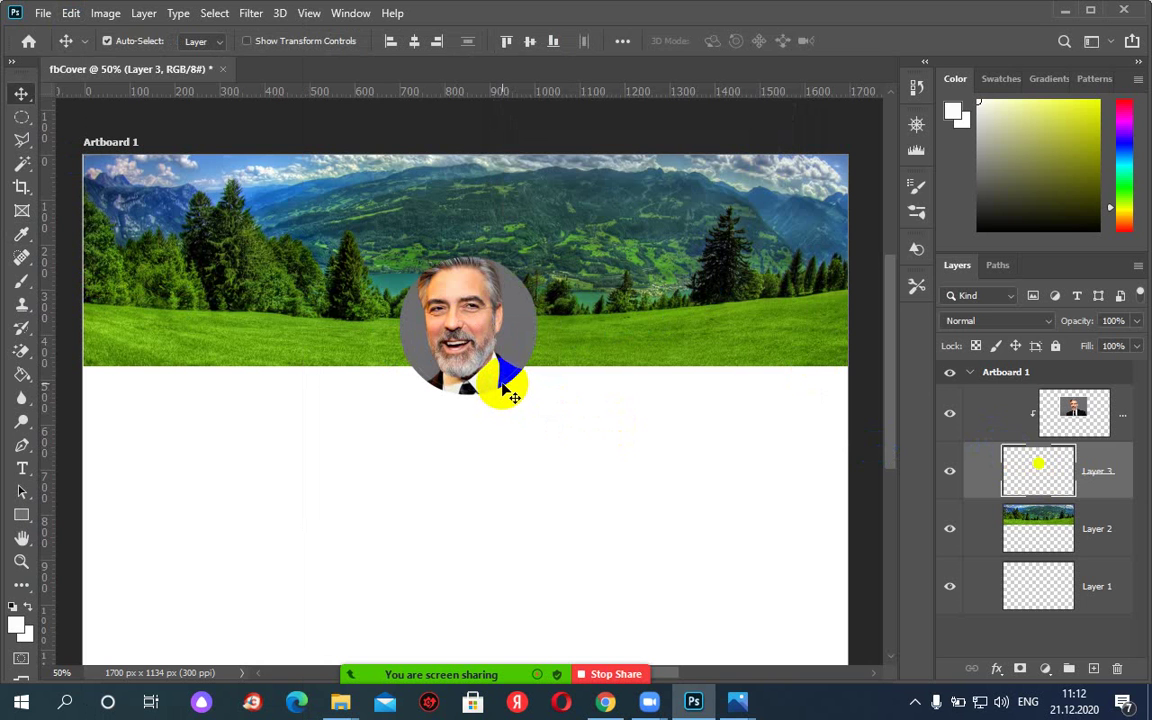
{"action": "left_click_drag", "start_coordinate": [528, 335], "coordinate": [532, 327]}
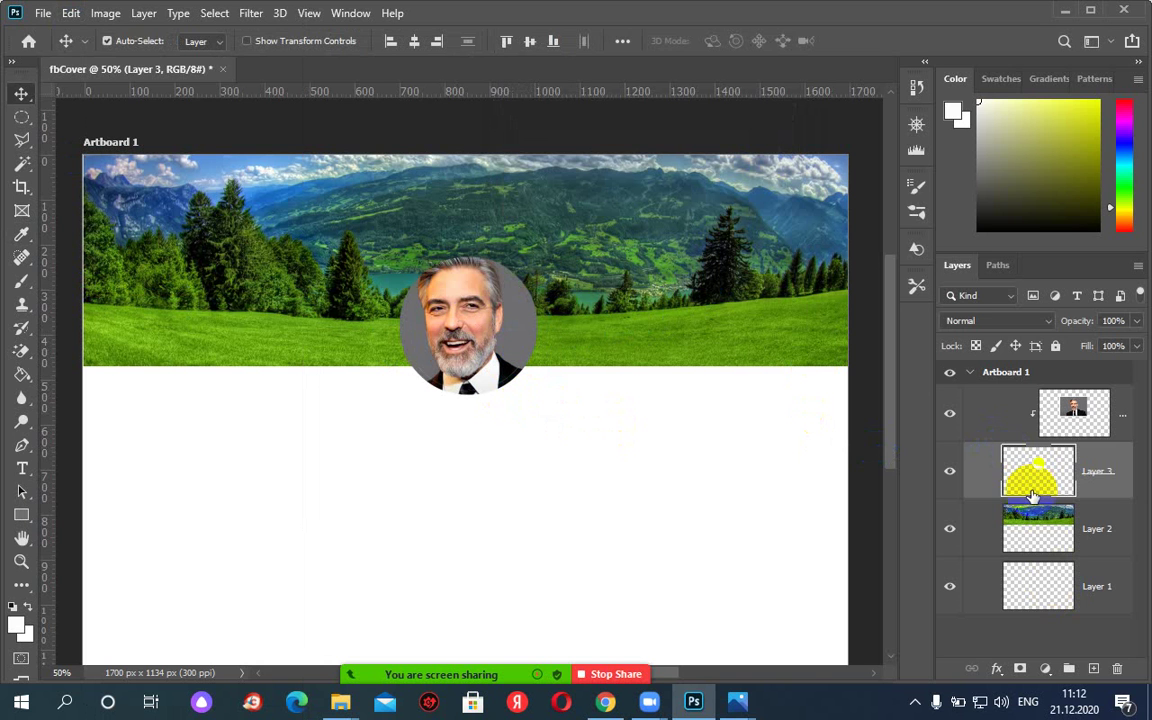
Try a white outside Stroke layer style on the circle layer, reducing its size to 6 px.
{"action": "left_click", "coordinate": [997, 670]}
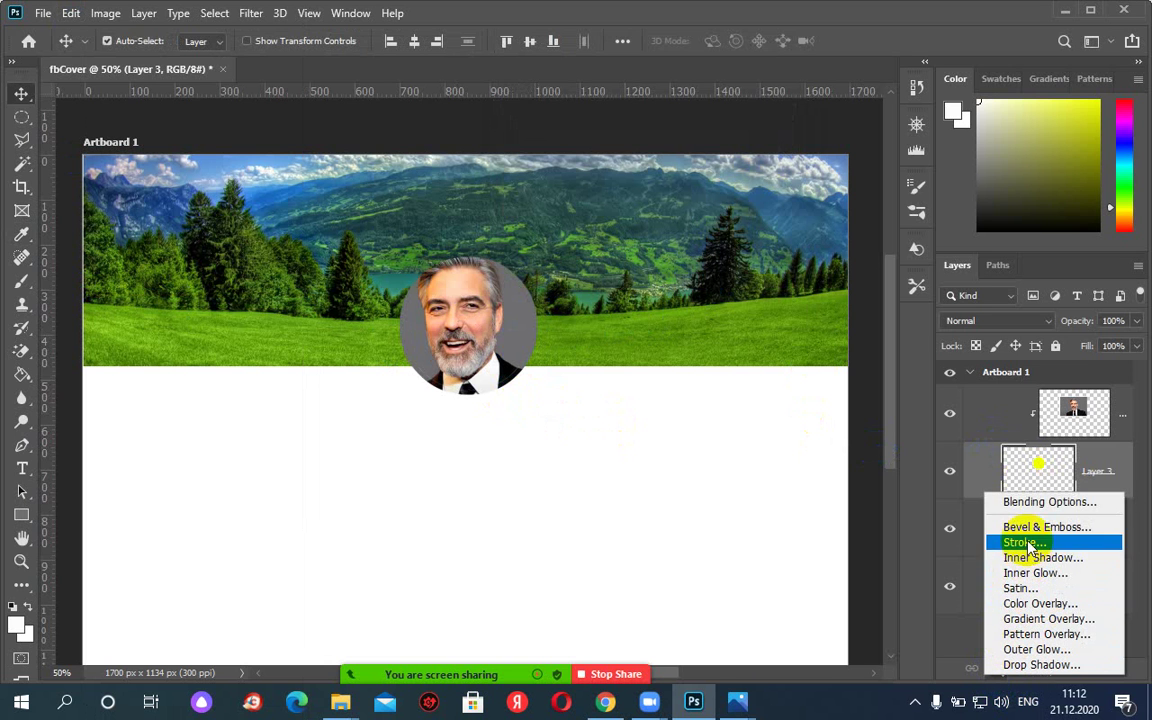
{"action": "left_click", "coordinate": [972, 509]}
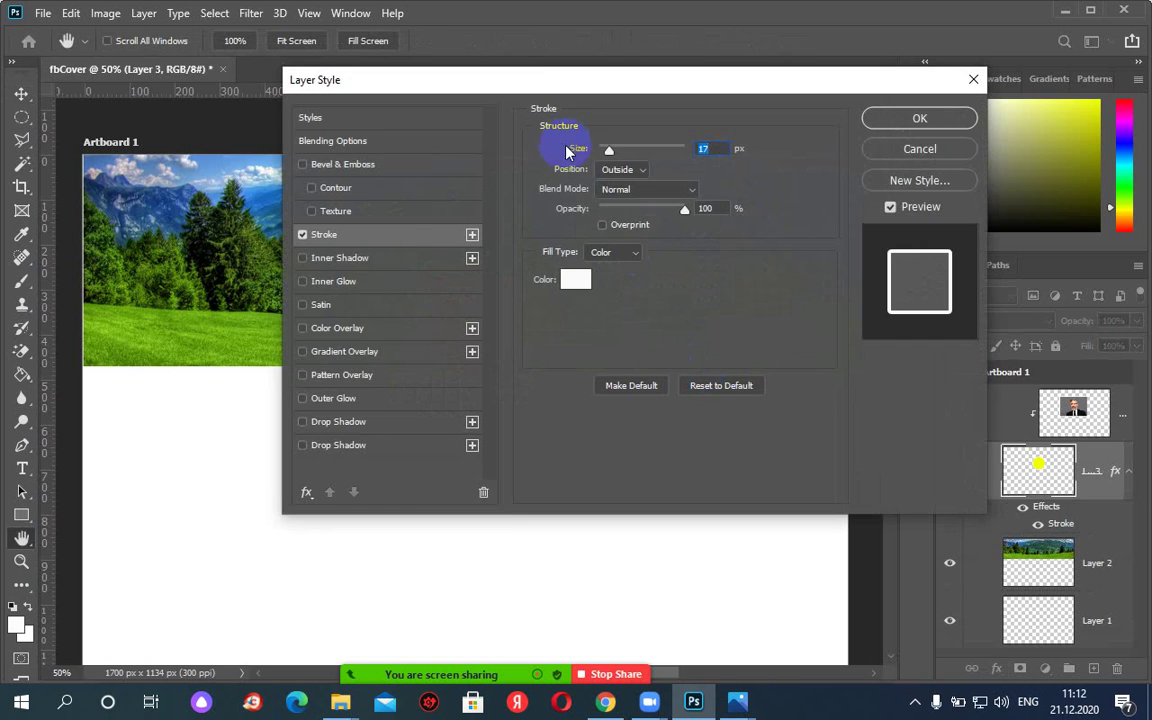
{"action": "left_click_drag", "start_coordinate": [548, 82], "coordinate": [805, 82]}
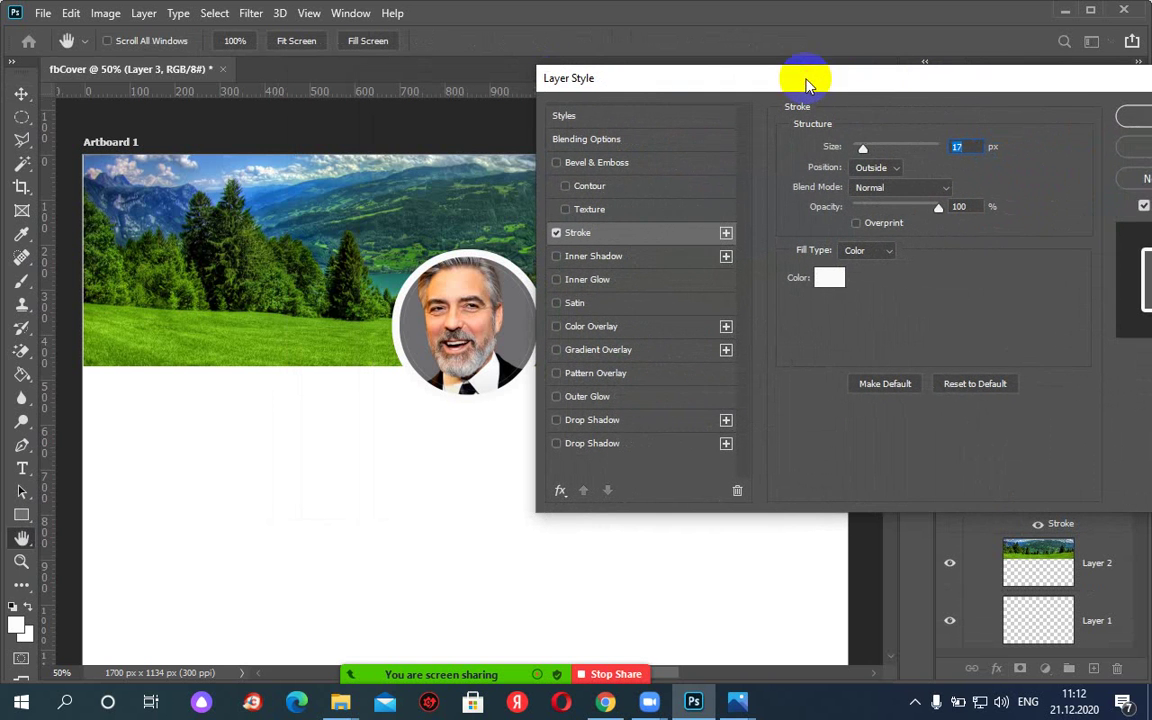
{"action": "mouse_move", "coordinate": [1036, 84]}
{"action": "left_mouse_down"}
{"action": "mouse_move", "coordinate": [1052, 86]}
{"action": "mouse_move", "coordinate": [553, 82]}
{"action": "mouse_move", "coordinate": [1023, 85]}
{"action": "left_mouse_up"}
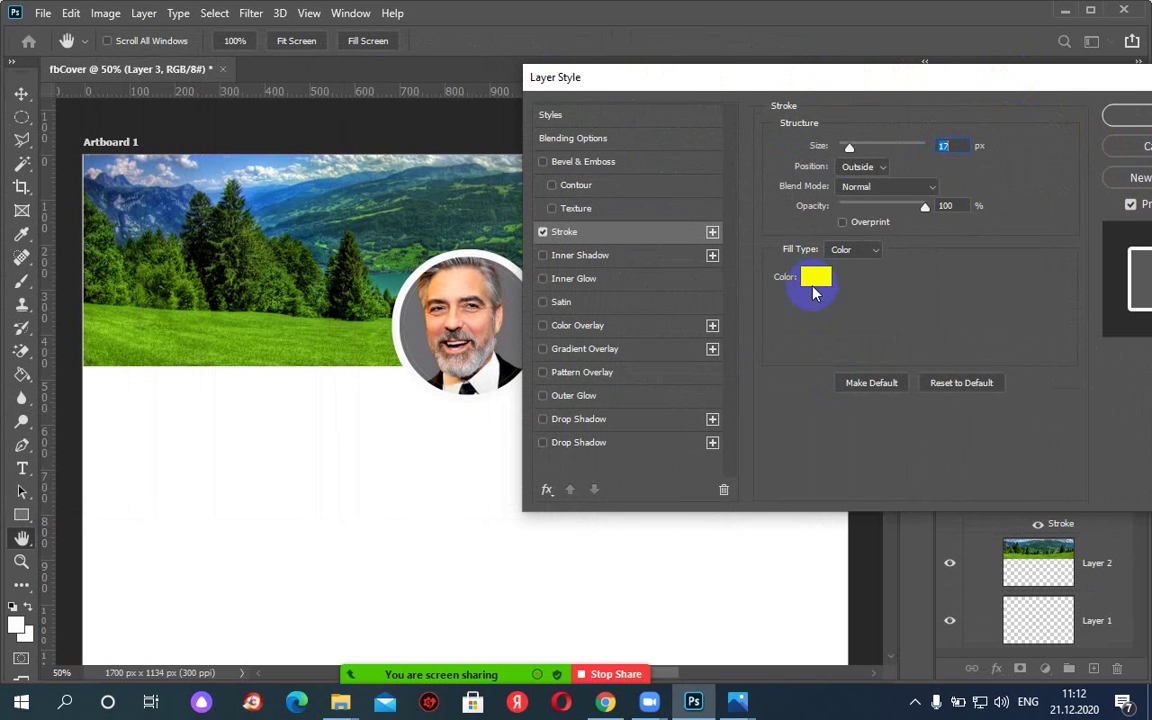
{"action": "left_click_drag", "start_coordinate": [849, 150], "coordinate": [848, 150]}
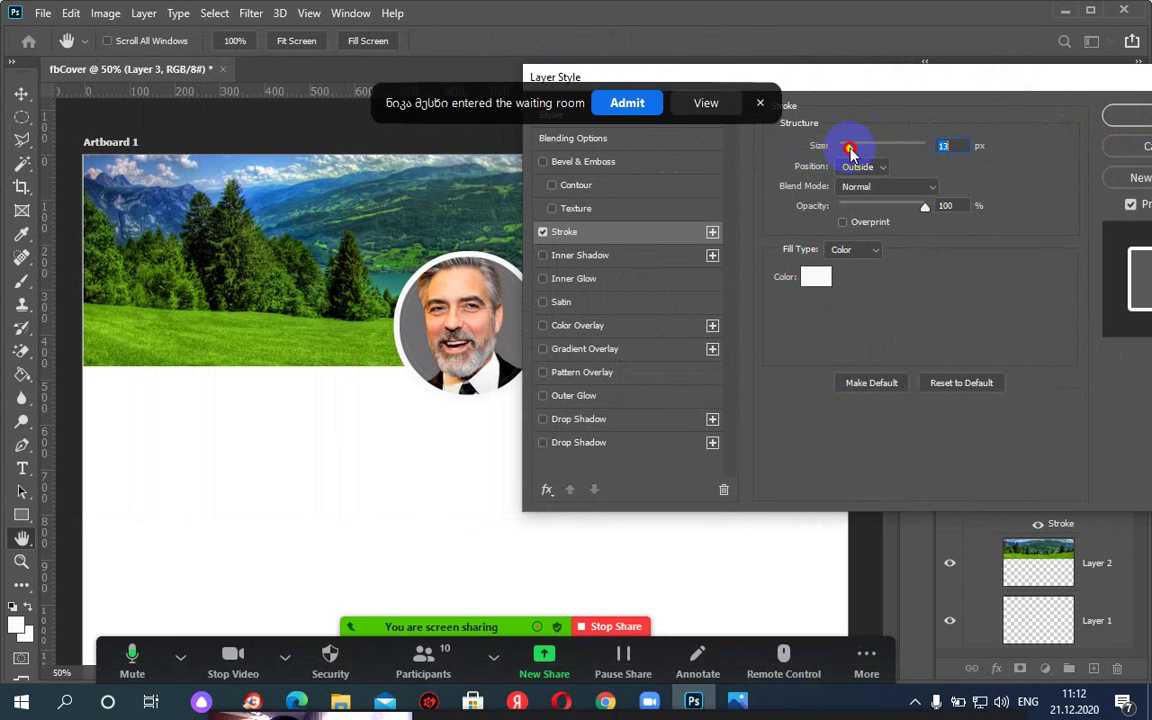
{"action": "left_click", "coordinate": [623, 106]}
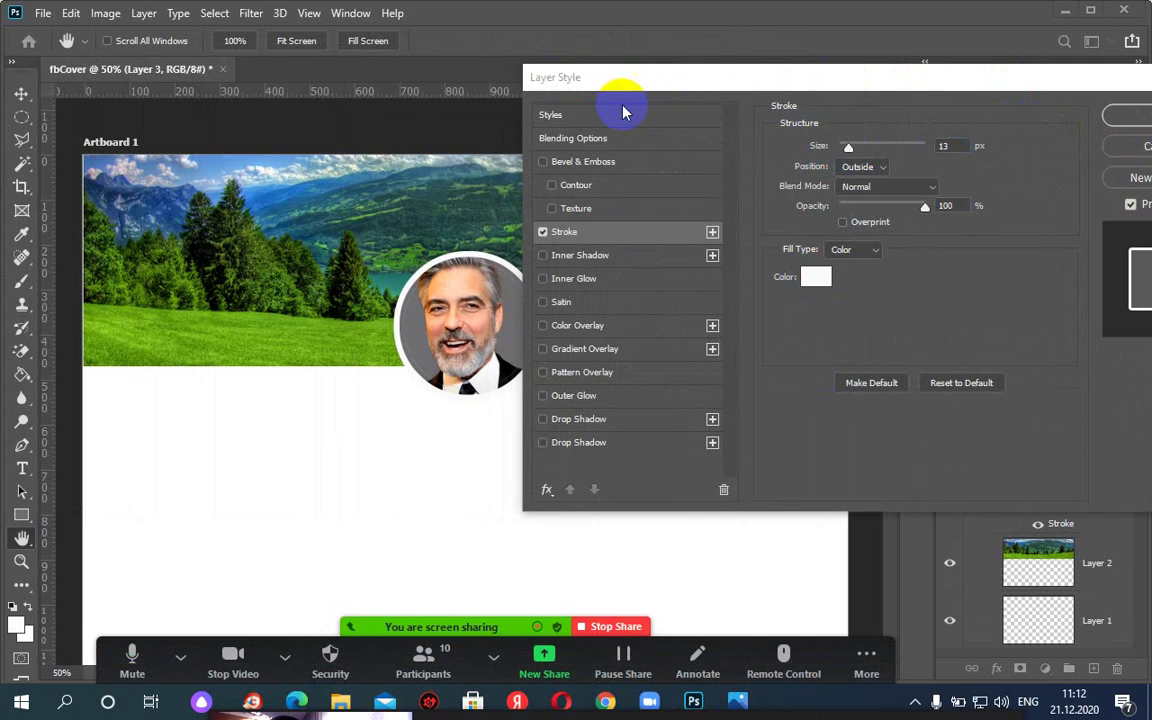
{"action": "left_click", "coordinate": [846, 151]}
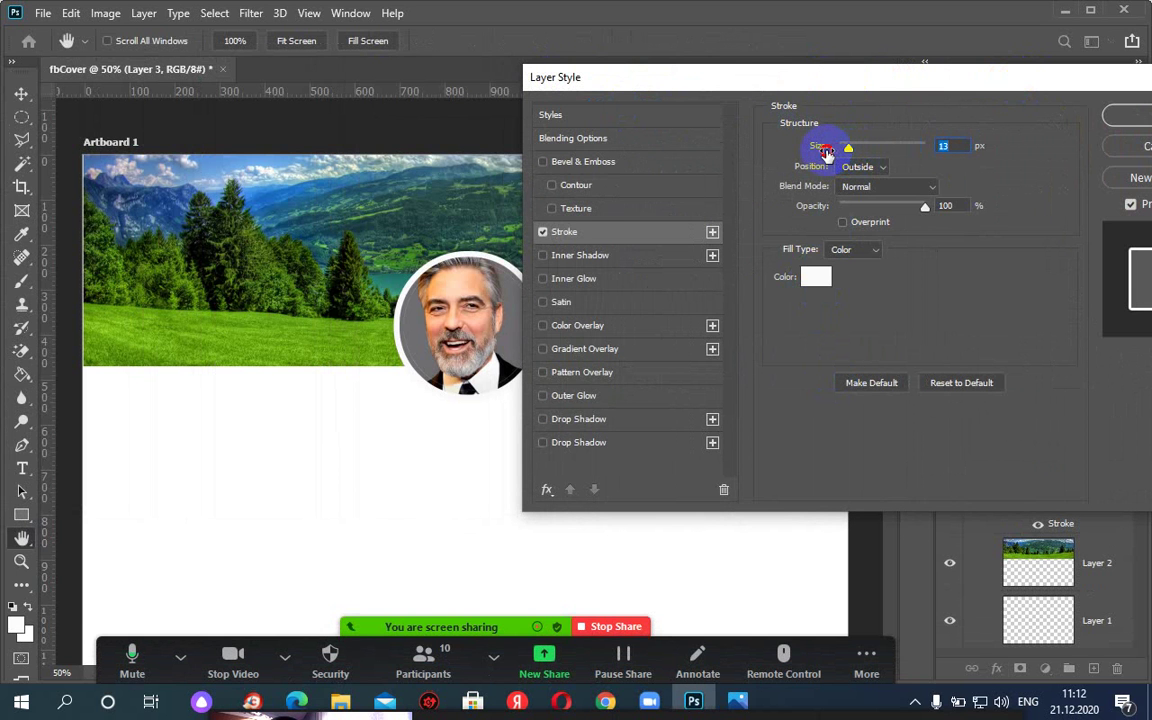
{"action": "mouse_move", "coordinate": [849, 152]}
{"action": "left_mouse_down"}
{"action": "mouse_move", "coordinate": [868, 157]}
{"action": "mouse_move", "coordinate": [845, 155]}
{"action": "left_mouse_up"}
{"action": "left_click_drag", "start_coordinate": [841, 82], "coordinate": [689, 82]}
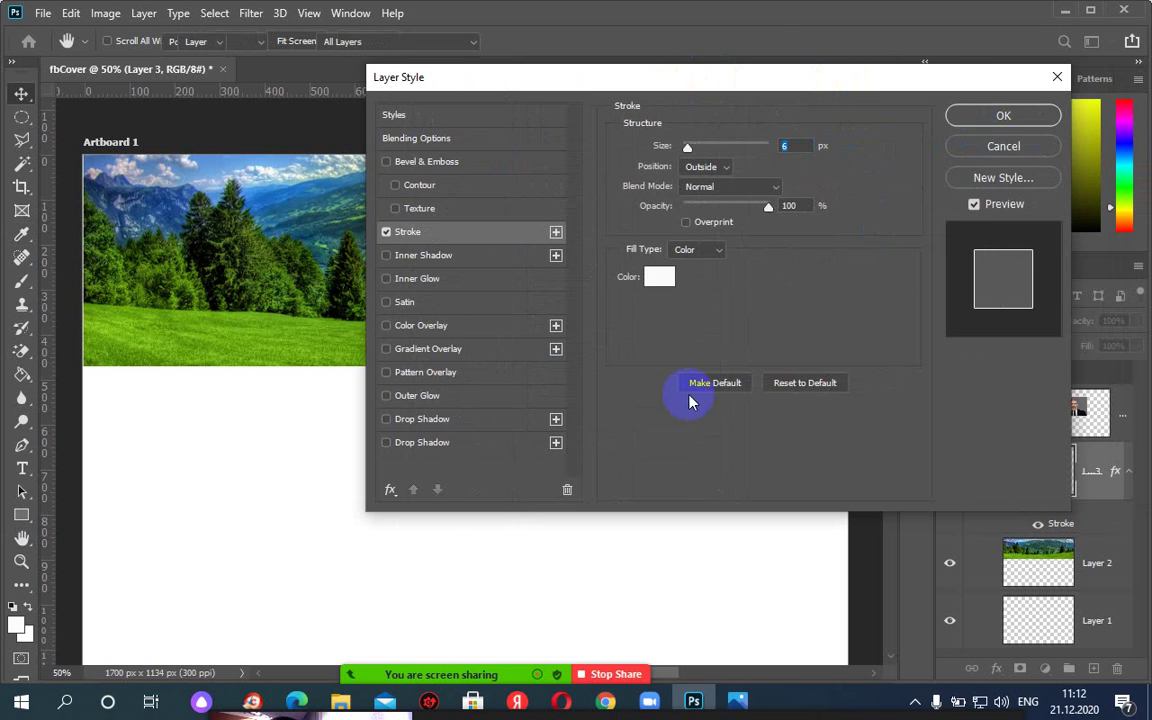
{"action": "key", "text": "Escape"}
Check the participant list of the Zoom meeting and minimize it.
{"action": "mouse_move", "coordinate": [649, 698]}
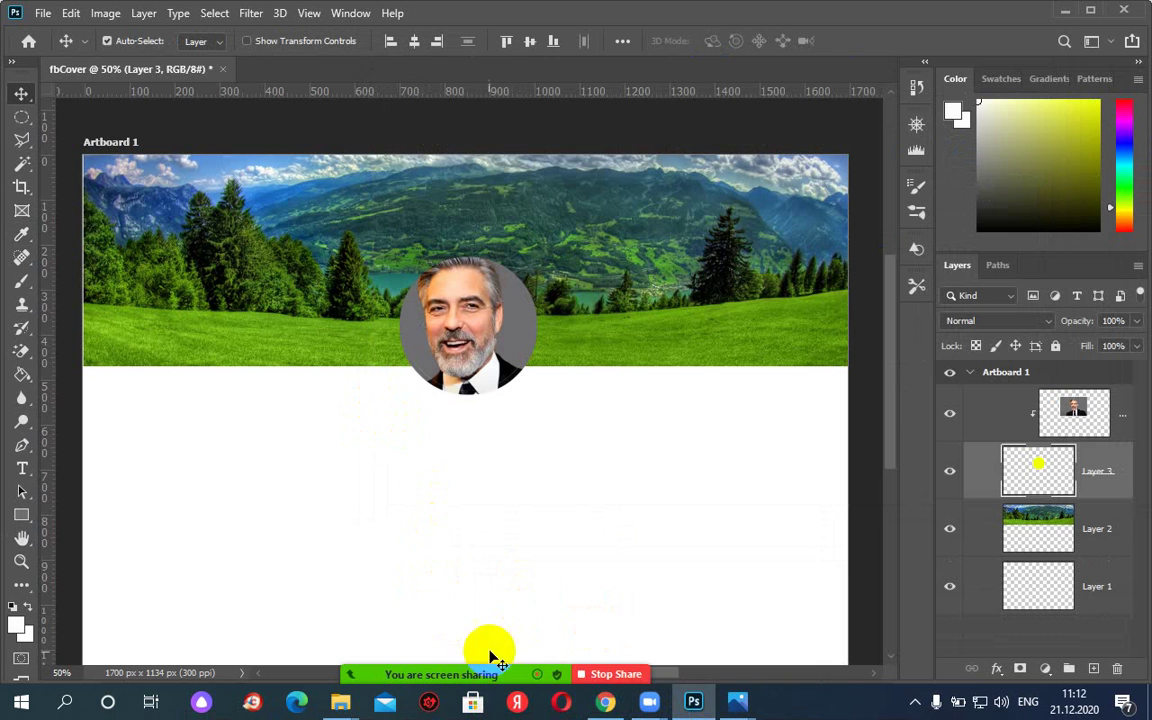
{"action": "mouse_move", "coordinate": [470, 663]}
{"action": "left_click", "coordinate": [428, 660]}
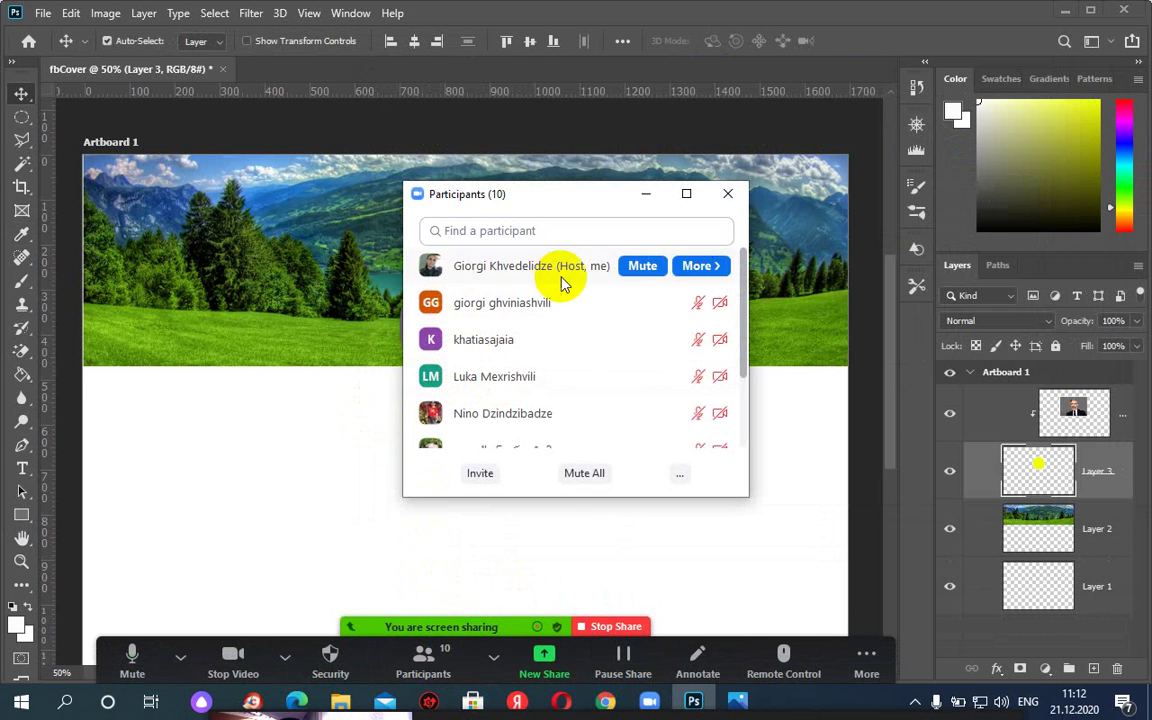
{"action": "left_click", "coordinate": [646, 194]}
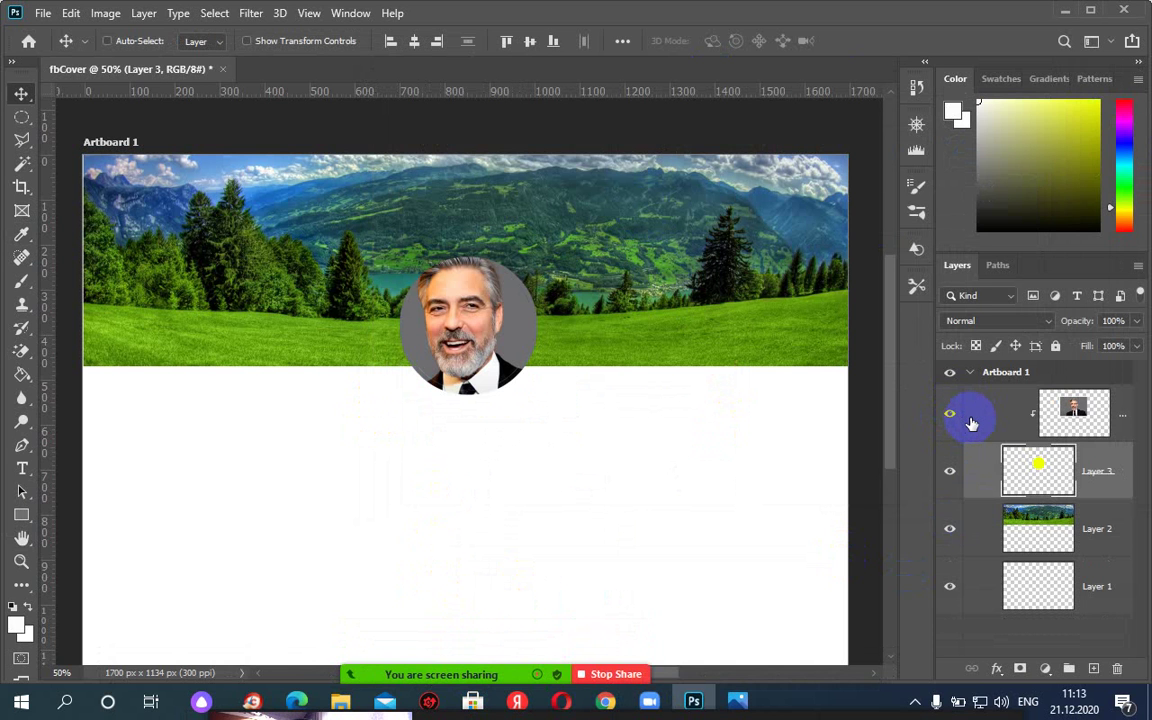
Undo the strokes and the clipping mask, and hide the portrait layer.
{"action": "key", "text": "ctrl+z"}
{"action": "key", "text": "ctrl+z"}
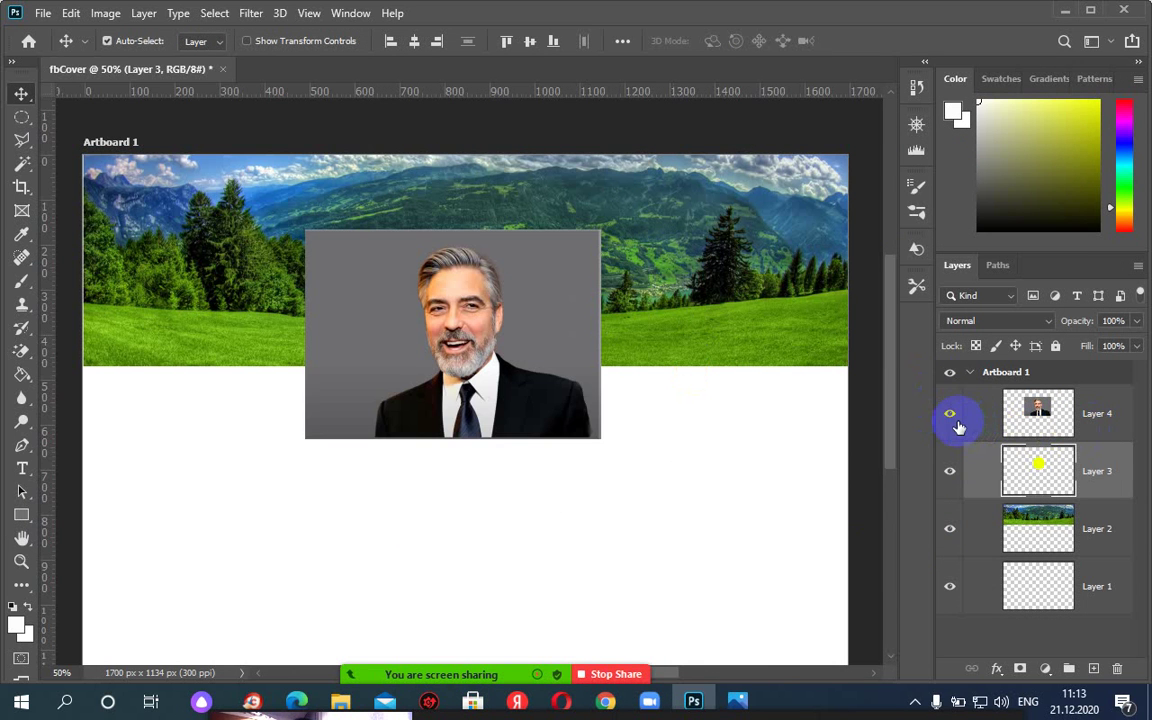
{"action": "left_click", "coordinate": [951, 416]}
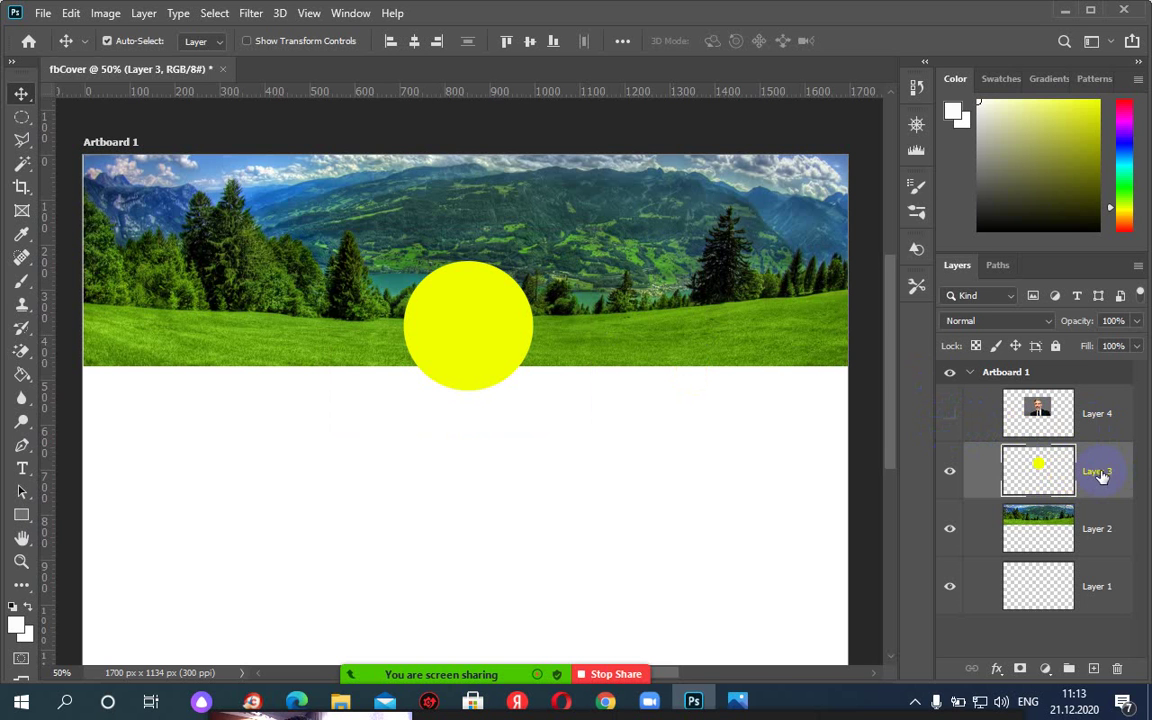
Duplicate the yellow circle layer and select the lower of the two circle layers.
{"action": "left_click_drag", "start_coordinate": [1102, 476], "coordinate": [1097, 669]}
{"action": "left_click", "coordinate": [1072, 526]}
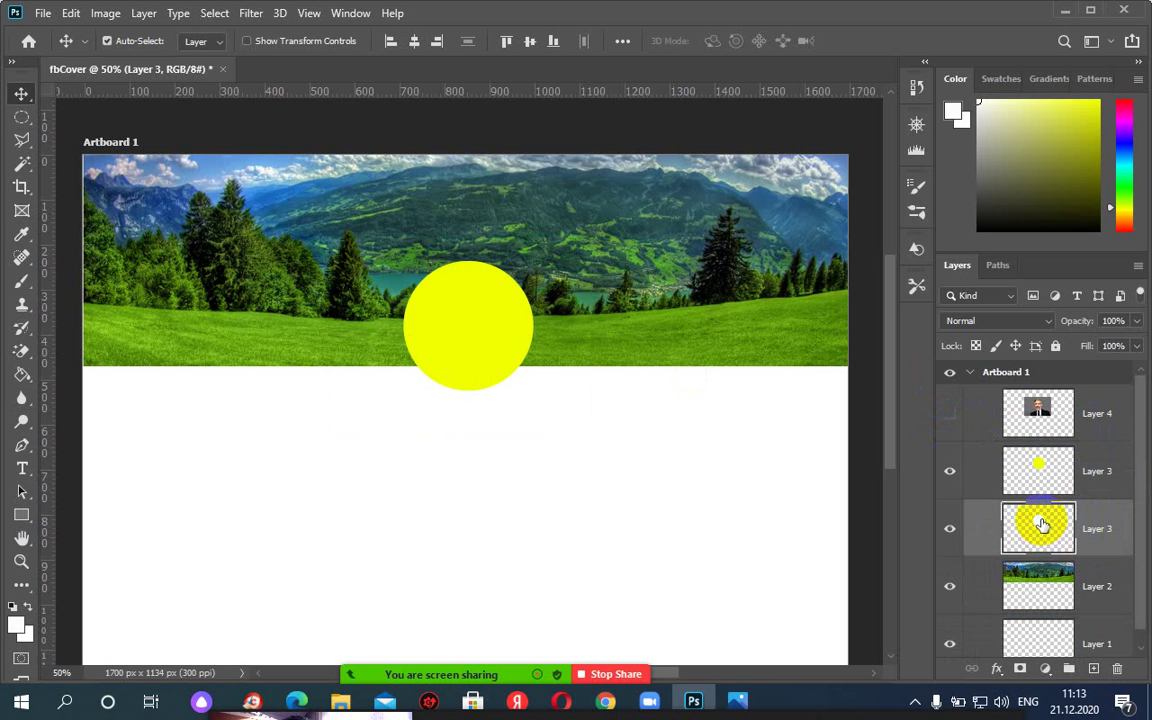
{"action": "left_click", "coordinate": [1040, 527], "text": "alt"}
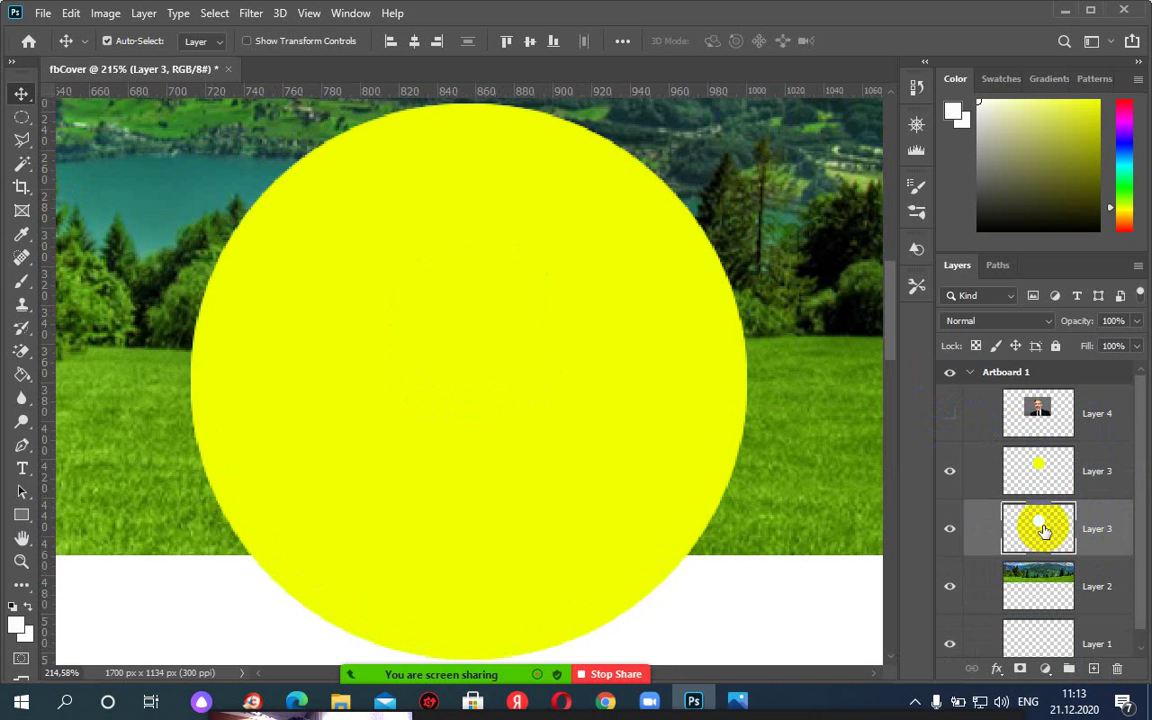
{"action": "key", "text": "ctrl+minus"}
{"action": "key", "text": "ctrl+minus"}
{"action": "key", "text": "ctrl+minus"}
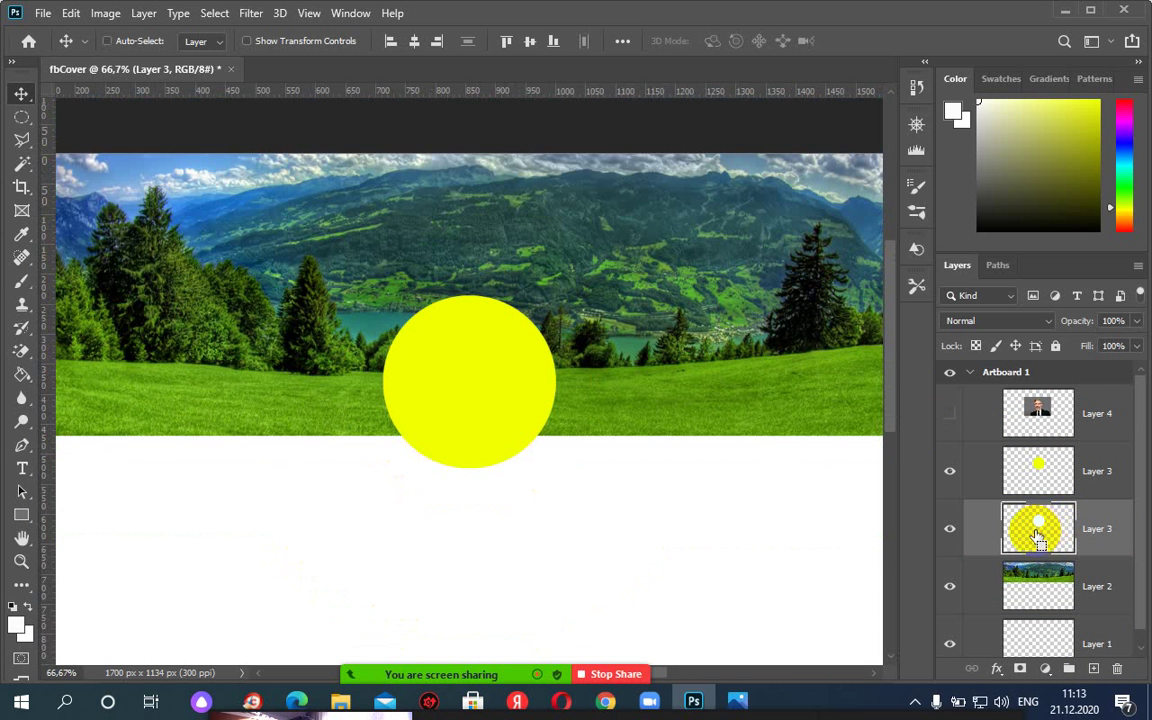
Load the lower circle as a selection and fill it with white, toggling the upper circle's visibility to check.
{"action": "left_click", "coordinate": [1040, 535], "text": "ctrl"}
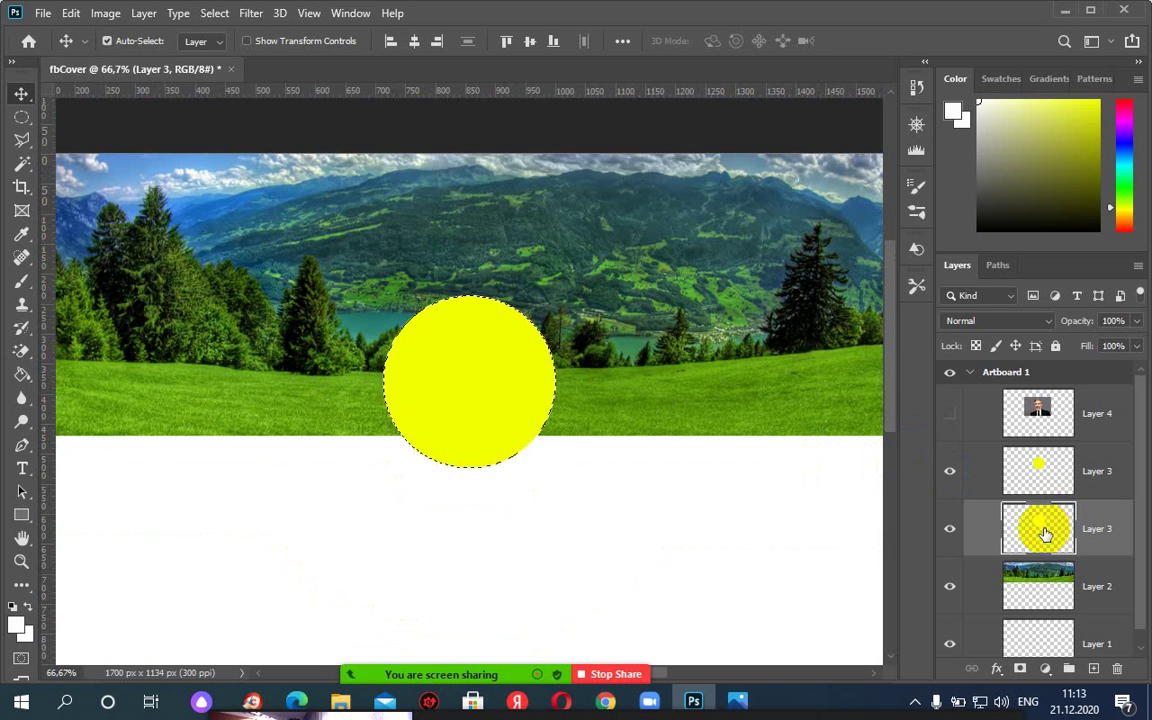
{"action": "left_click", "coordinate": [951, 480]}
{"action": "left_click", "coordinate": [951, 476]}
{"action": "left_click_drag", "start_coordinate": [1038, 468], "coordinate": [1041, 526]}
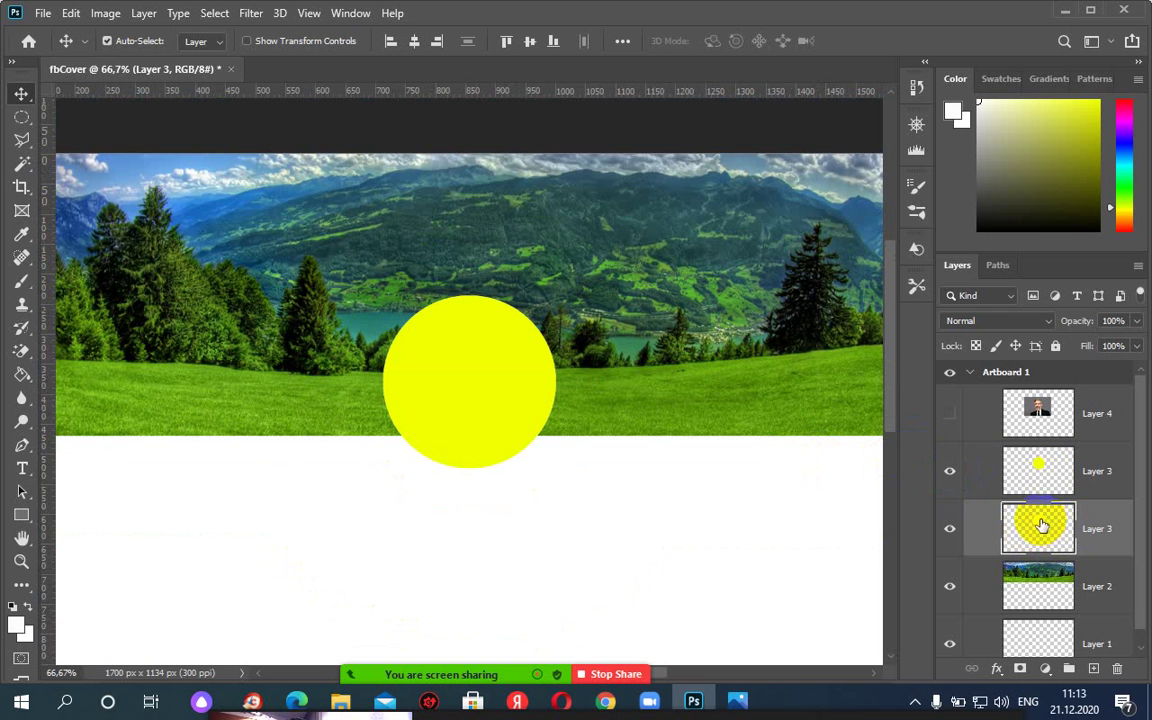
{"action": "key", "text": "ctrl+minus"}
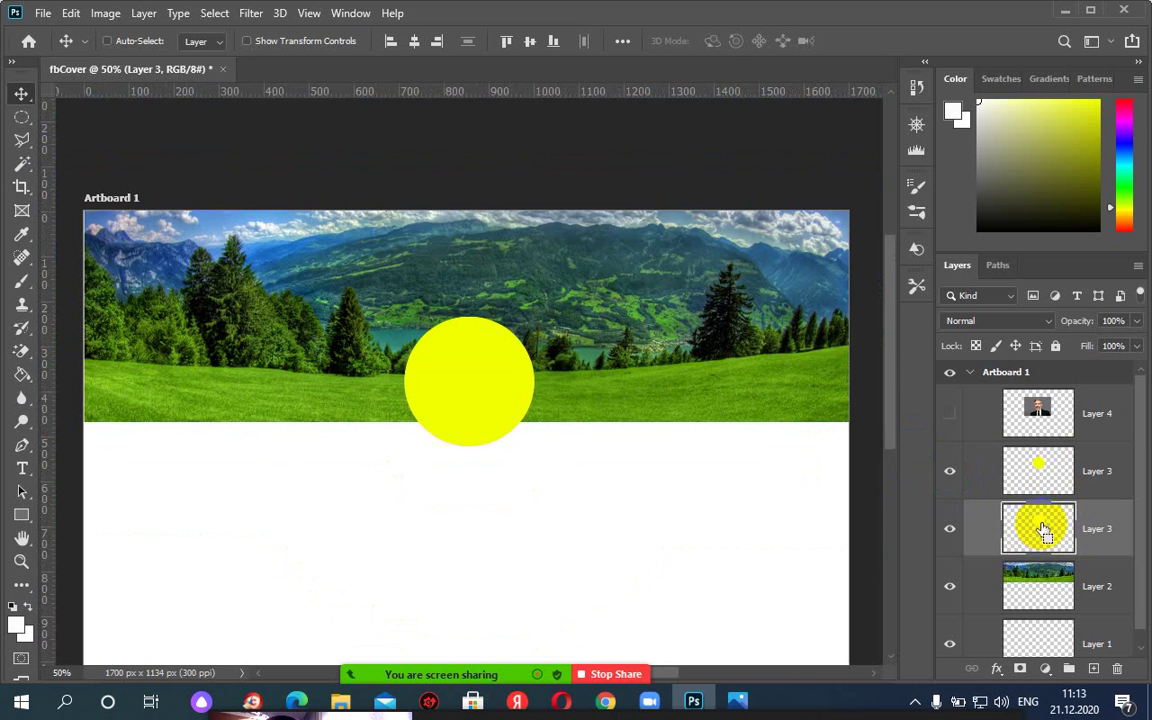
Show the portrait layer again and clip it to the yellow circle layer directly below.
{"action": "left_click", "coordinate": [950, 413]}
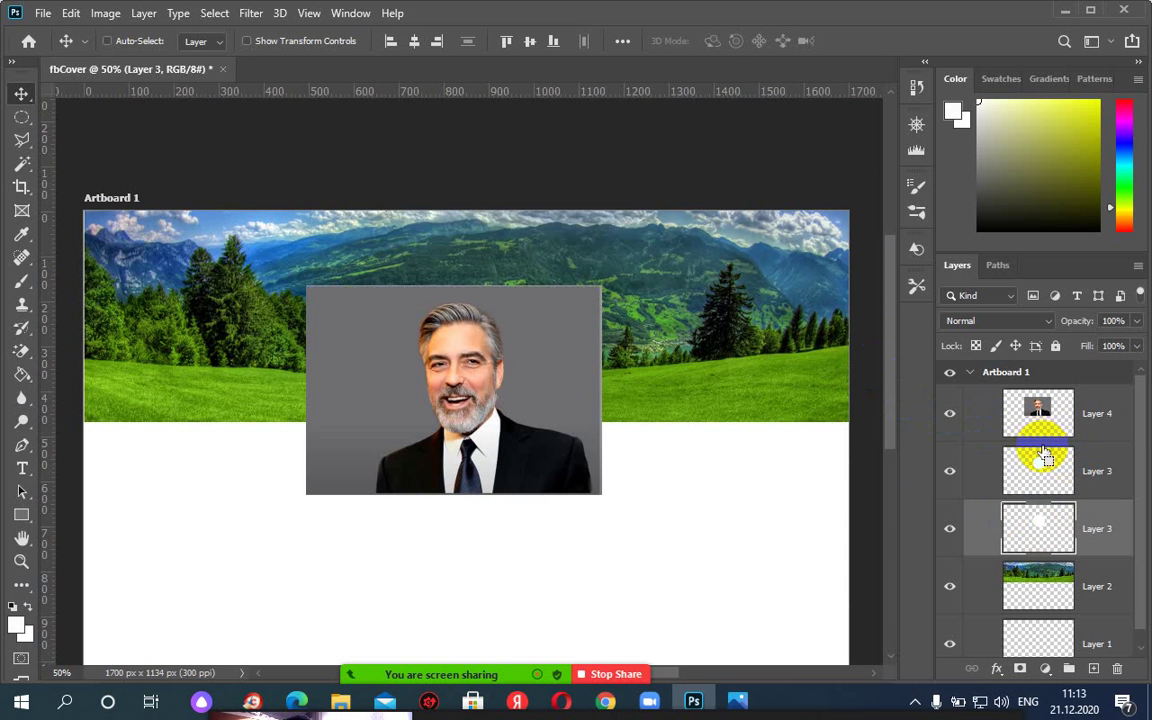
{"action": "left_click_drag", "start_coordinate": [1044, 456], "coordinate": [1039, 447]}
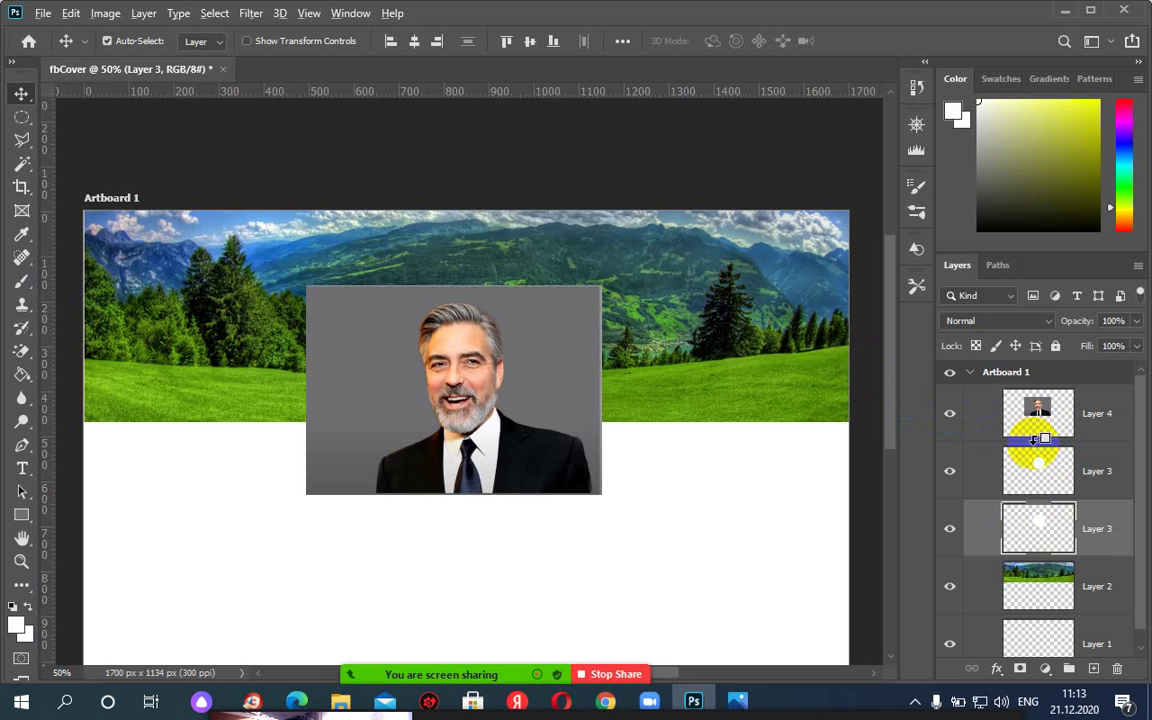
{"action": "left_click", "coordinate": [1034, 443], "text": "alt"}
Select the lower white circle layer and scale it up to 109.72% around its centre as a ring behind the portrait.
{"action": "left_click_drag", "start_coordinate": [1034, 452], "coordinate": [1047, 530]}
{"action": "key", "text": "ctrl+t"}
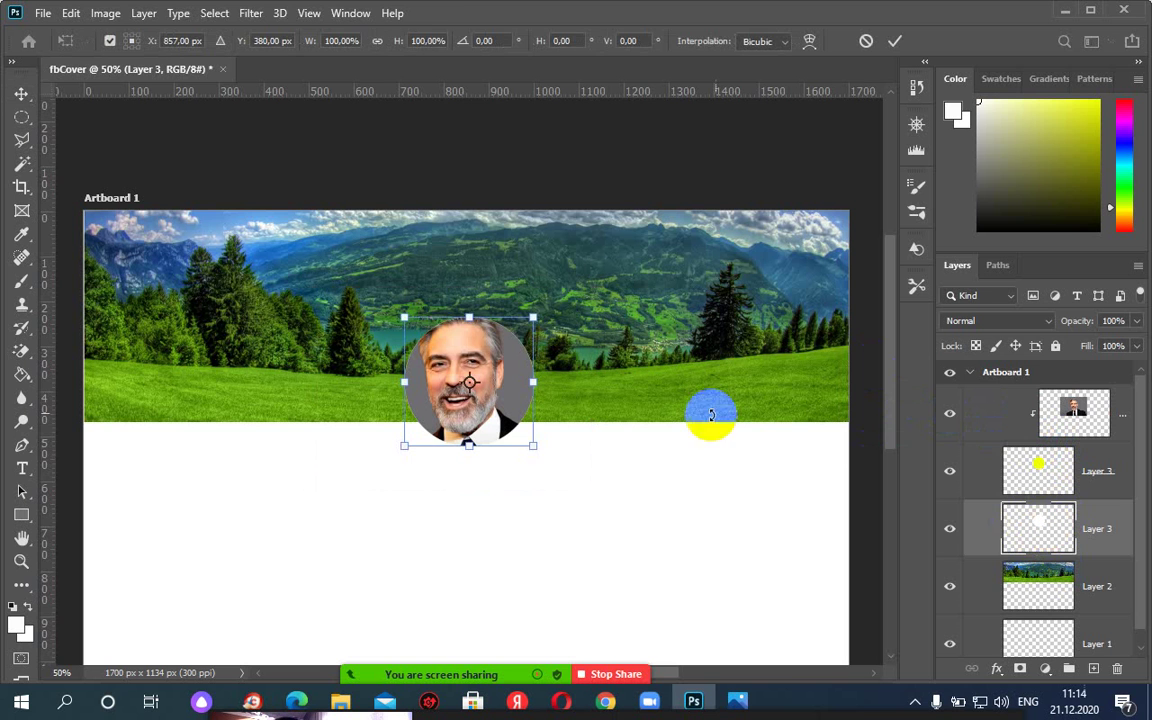
{"action": "left_click_drag", "start_coordinate": [533, 445], "coordinate": [541, 451]}
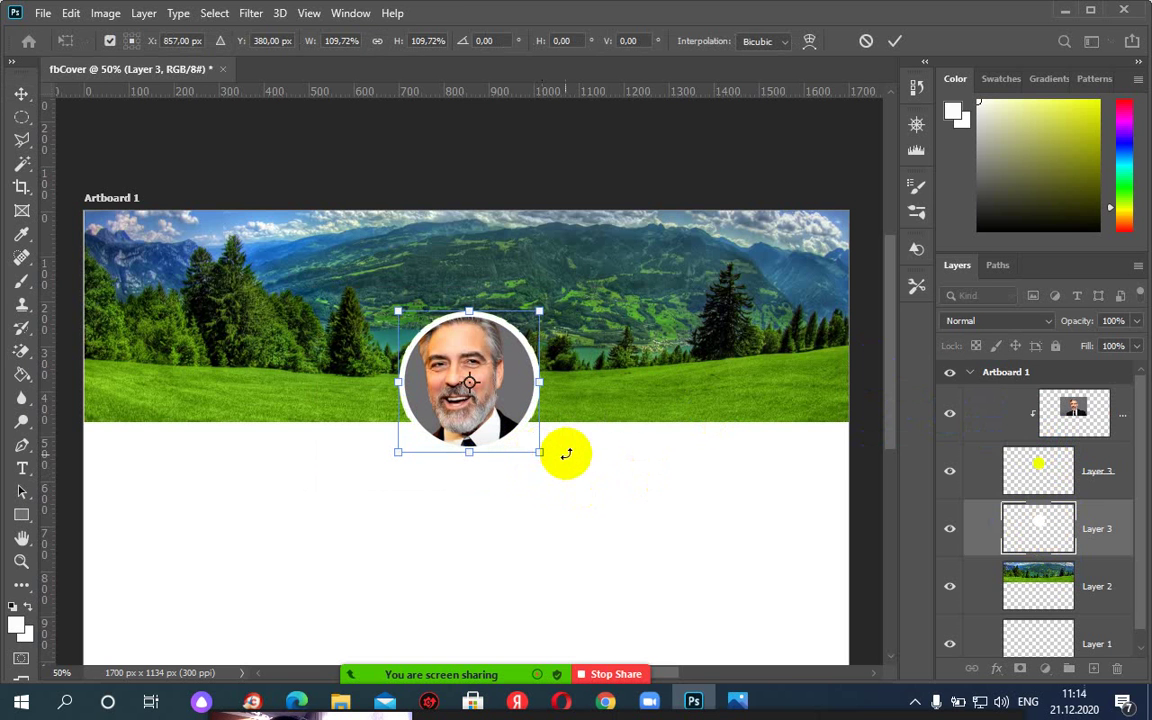
Nudge the white circle to X 853 px, Y 382 px around the portrait and apply the transform.
{"action": "key", "text": "Left"}
{"action": "key", "text": "Left"}
{"action": "key", "text": "Left"}
{"action": "key", "text": "Left"}
{"action": "key", "text": "Left"}
{"action": "key", "text": "Left"}
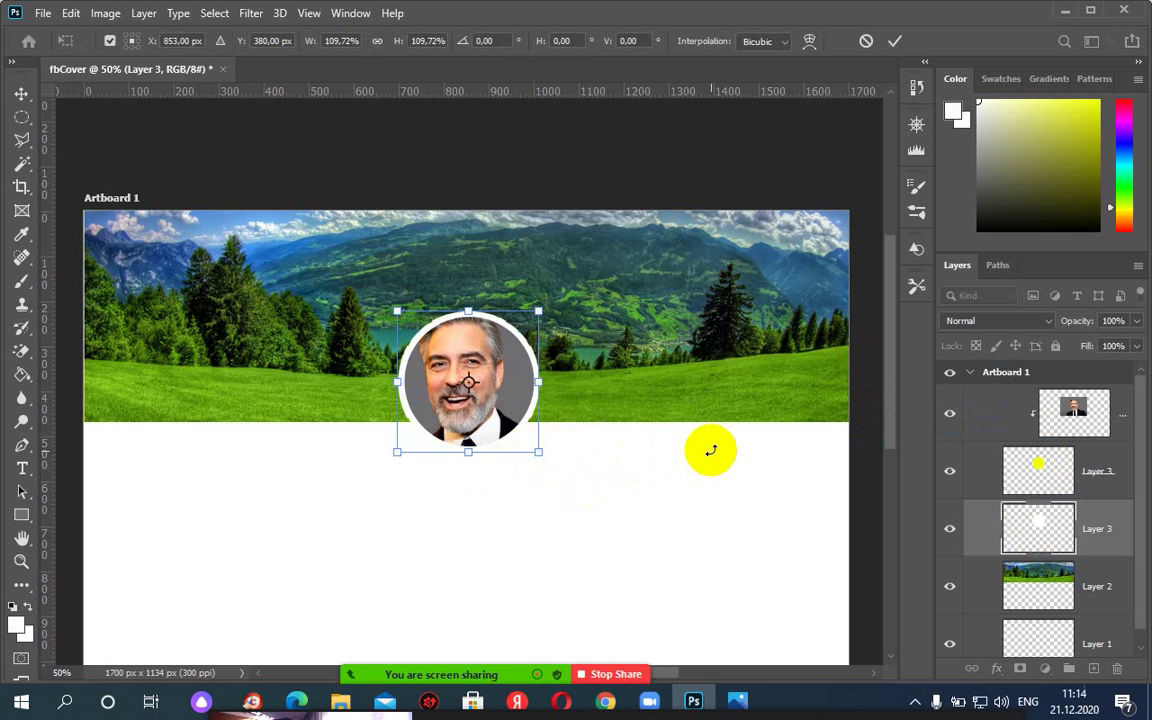
{"action": "key", "text": "Down"}
{"action": "key", "text": "Down"}
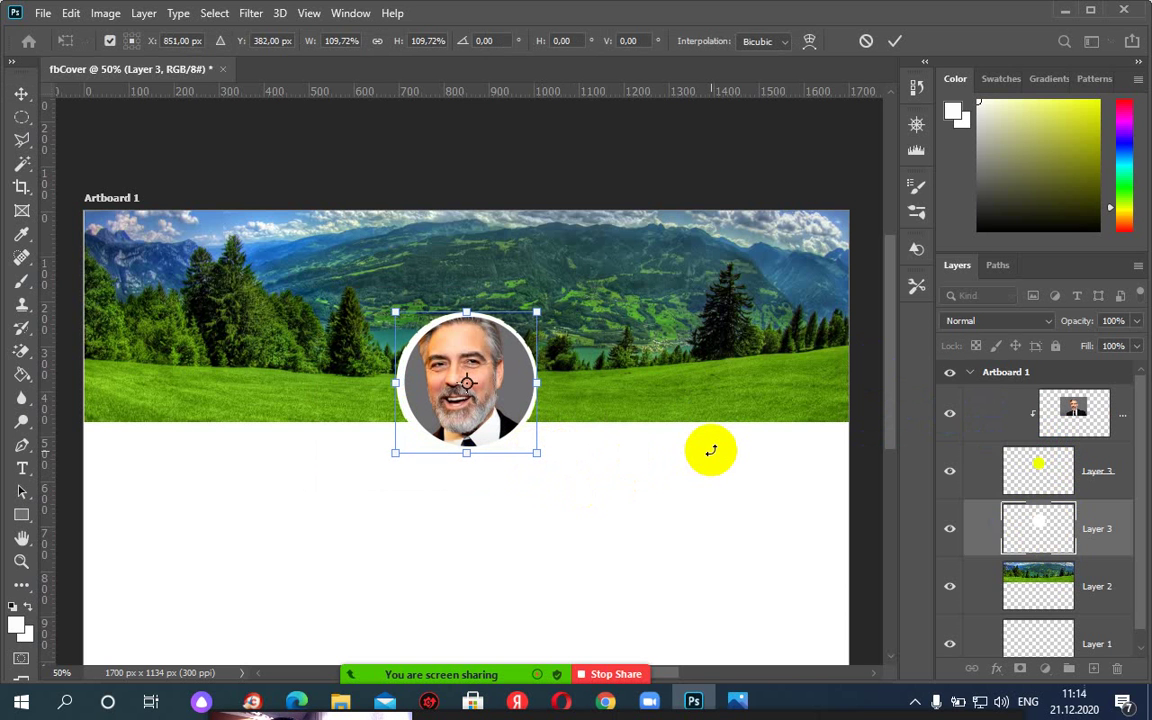
{"action": "key", "text": "Right"}
{"action": "key", "text": "Right"}
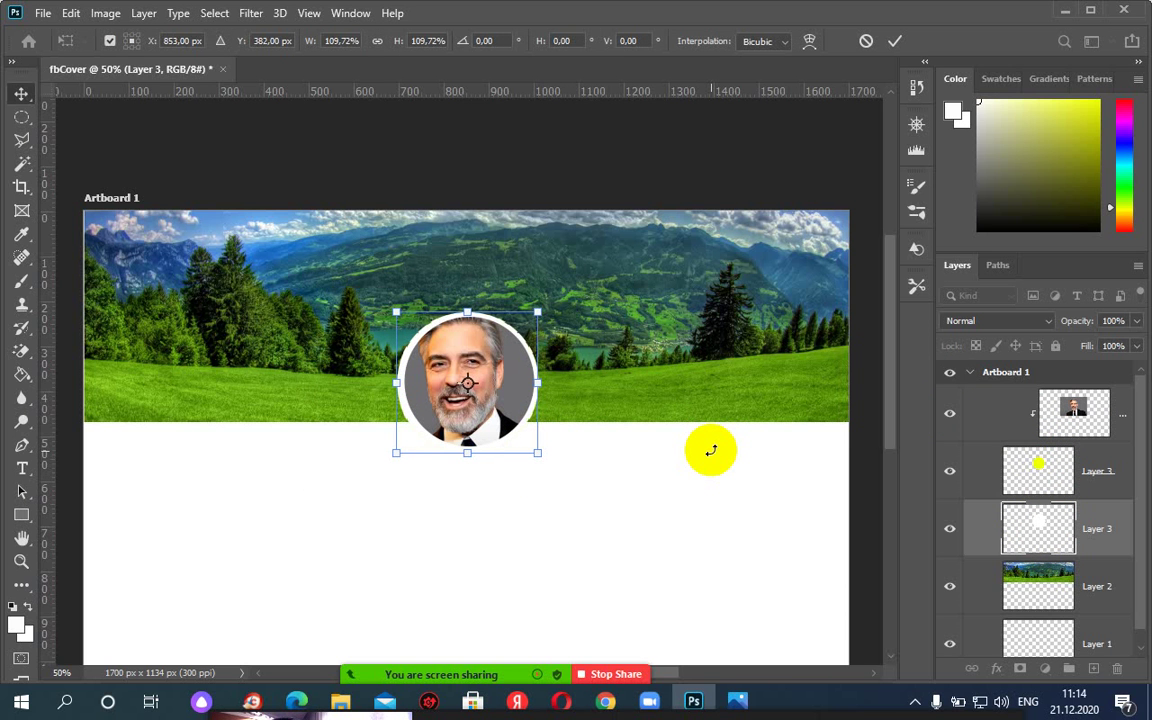
{"action": "key", "text": "Return"}
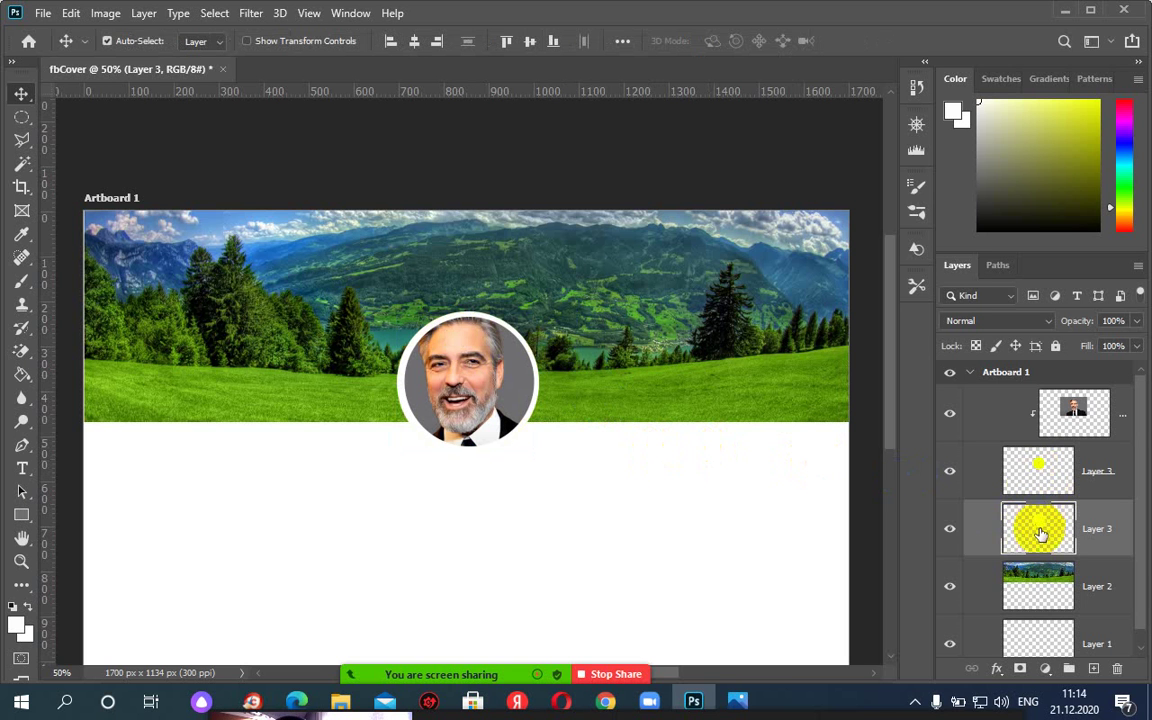
Hide the white circle layer and add a Stroke effect to the yellow circle layer.
{"action": "left_click_drag", "start_coordinate": [989, 539], "coordinate": [1022, 511]}
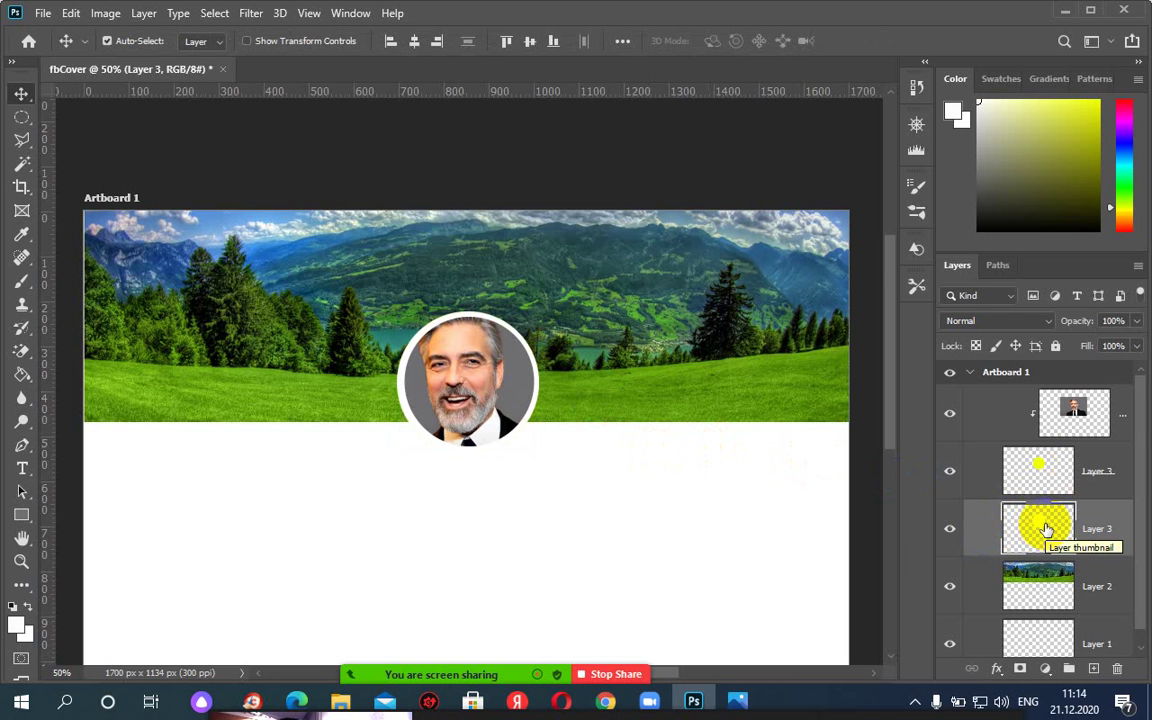
{"action": "left_click", "coordinate": [949, 529]}
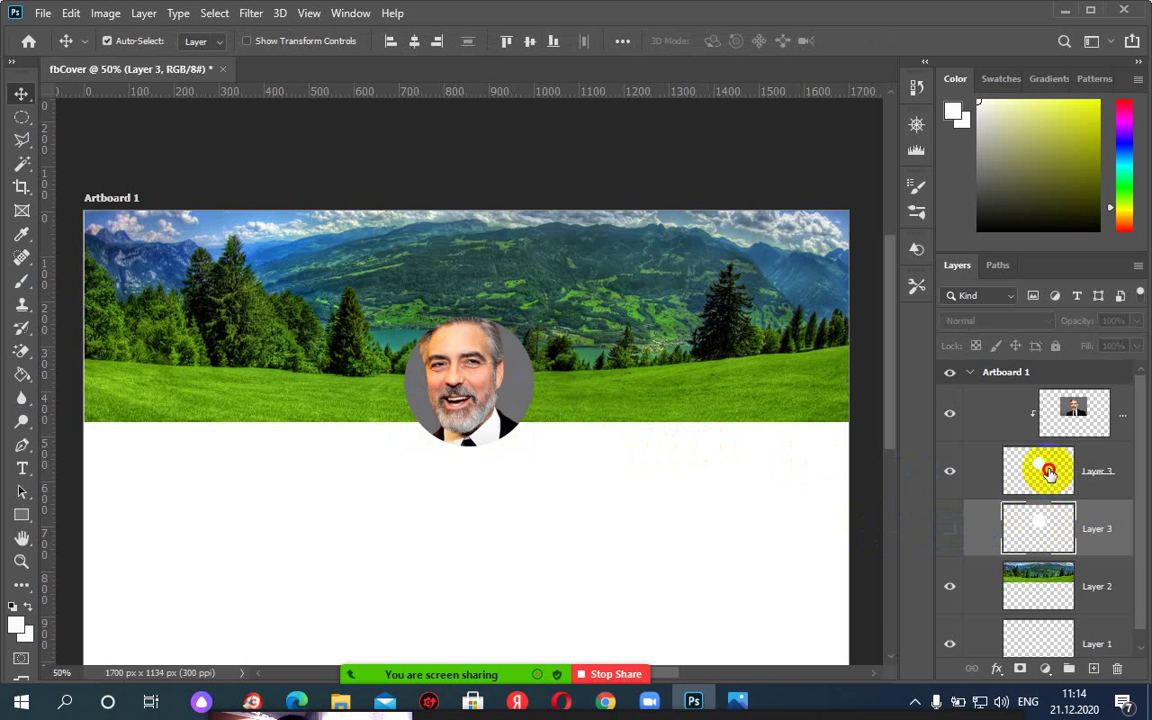
{"action": "left_click", "coordinate": [1048, 472]}
{"action": "left_click", "coordinate": [996, 668]}
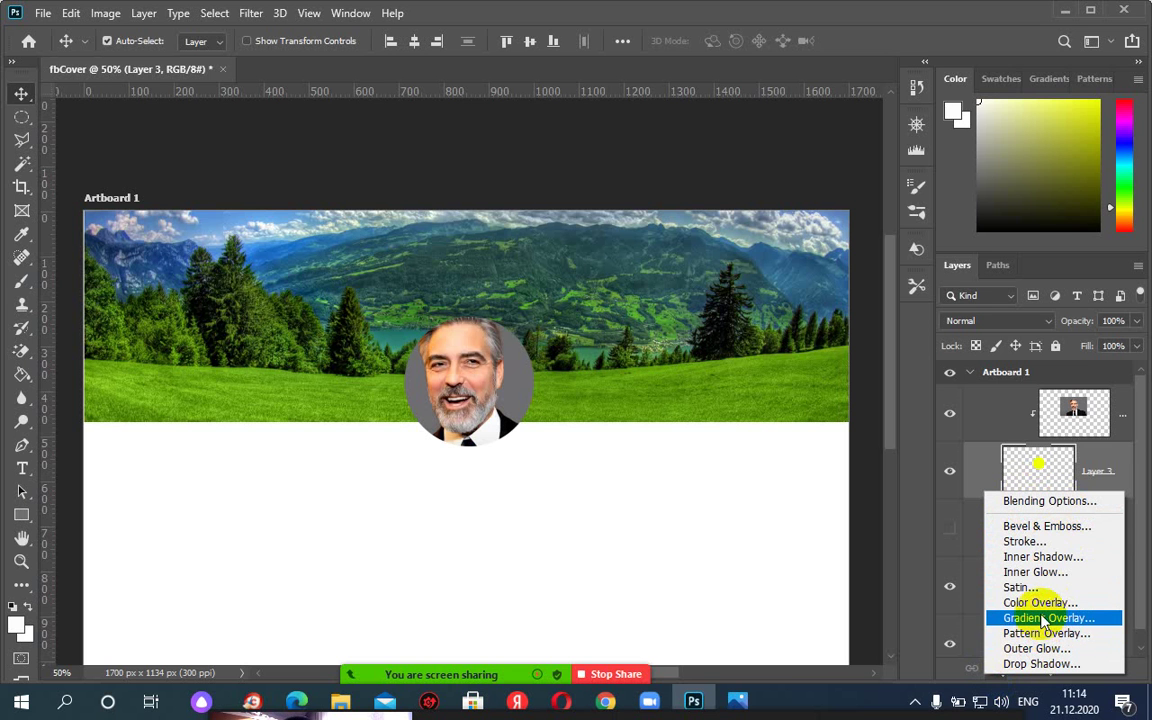
{"action": "left_click", "coordinate": [1036, 543]}
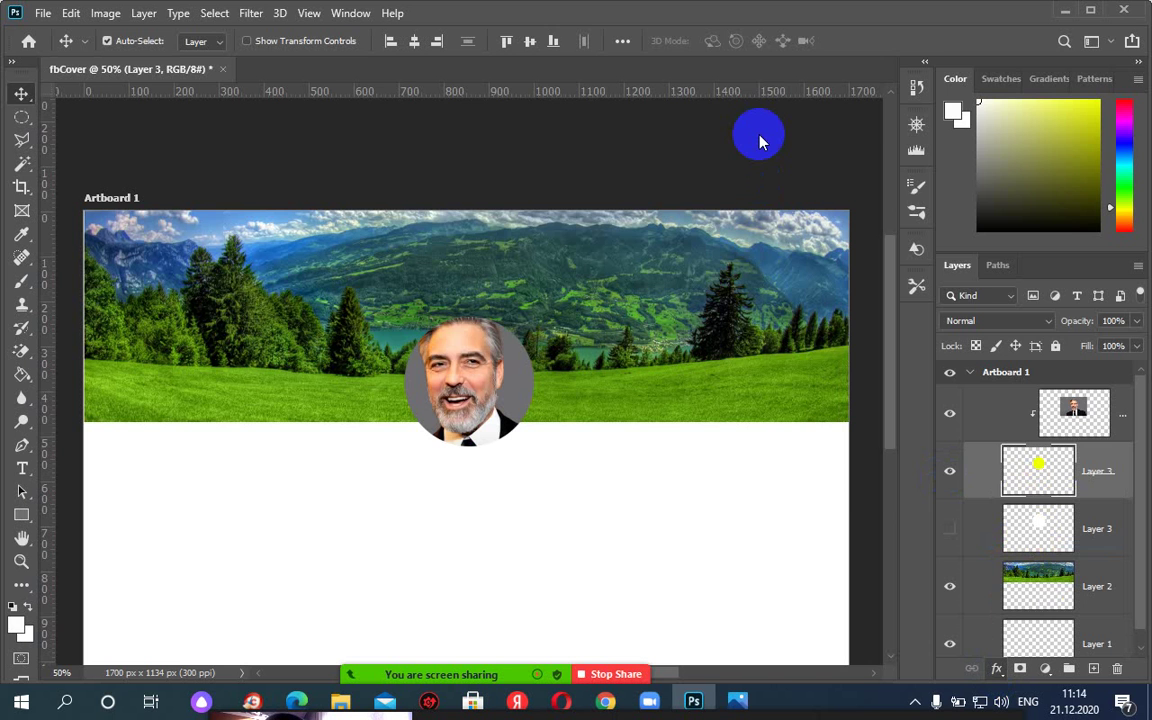
Set the colour of the yellow circle layer's stroke to blue.
{"action": "left_click_drag", "start_coordinate": [658, 84], "coordinate": [904, 99]}
{"action": "left_click", "coordinate": [908, 293]}
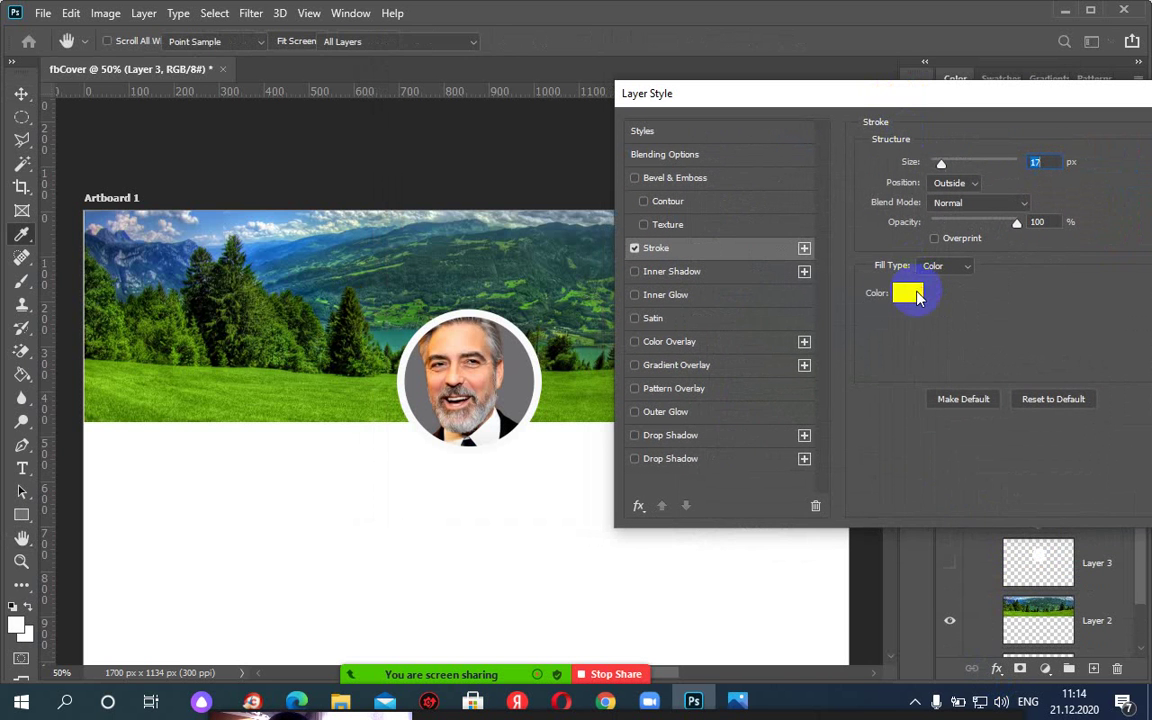
{"action": "left_click", "coordinate": [845, 327]}
{"action": "left_click", "coordinate": [1045, 292]}
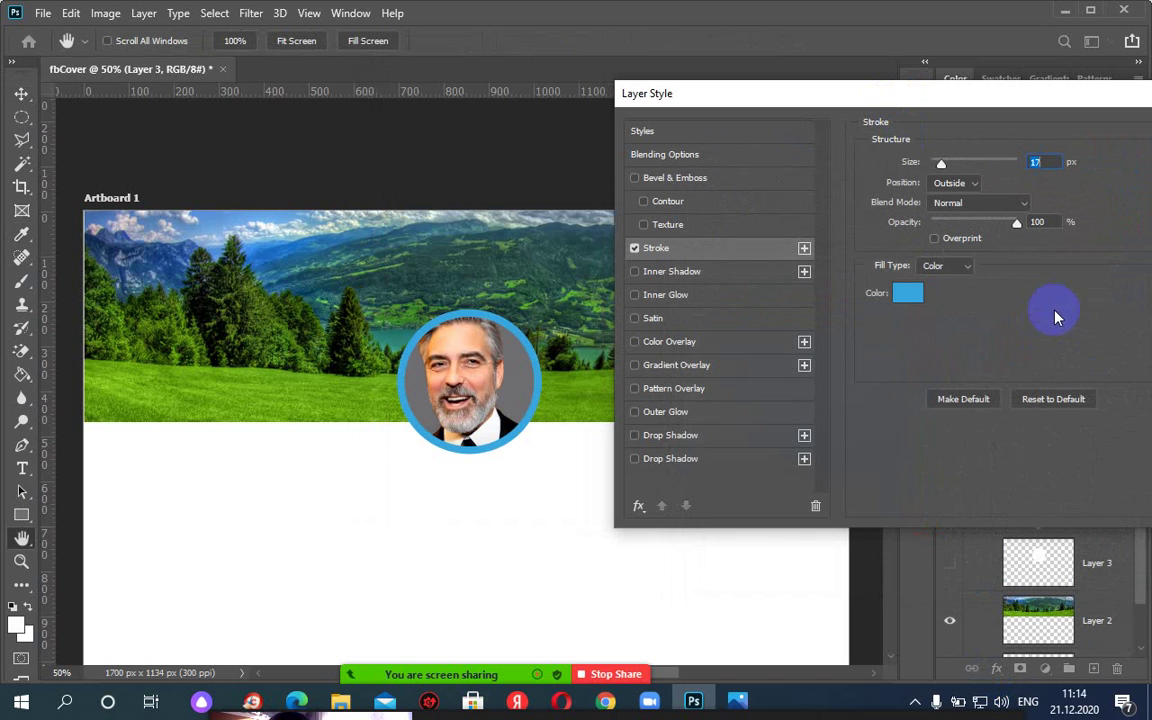
Set the stroke colour to off-white #f6f6f6 and its size to 15 px, and apply the layer style.
{"action": "left_click", "coordinate": [910, 294]}
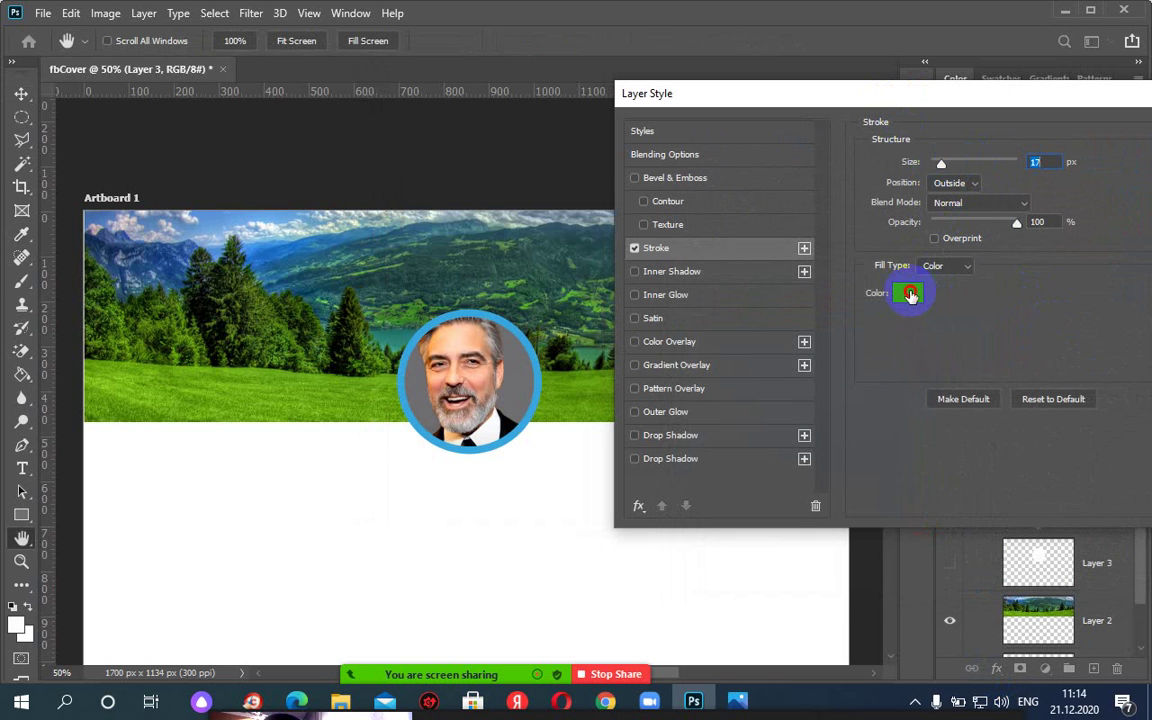
{"action": "left_click", "coordinate": [677, 309]}
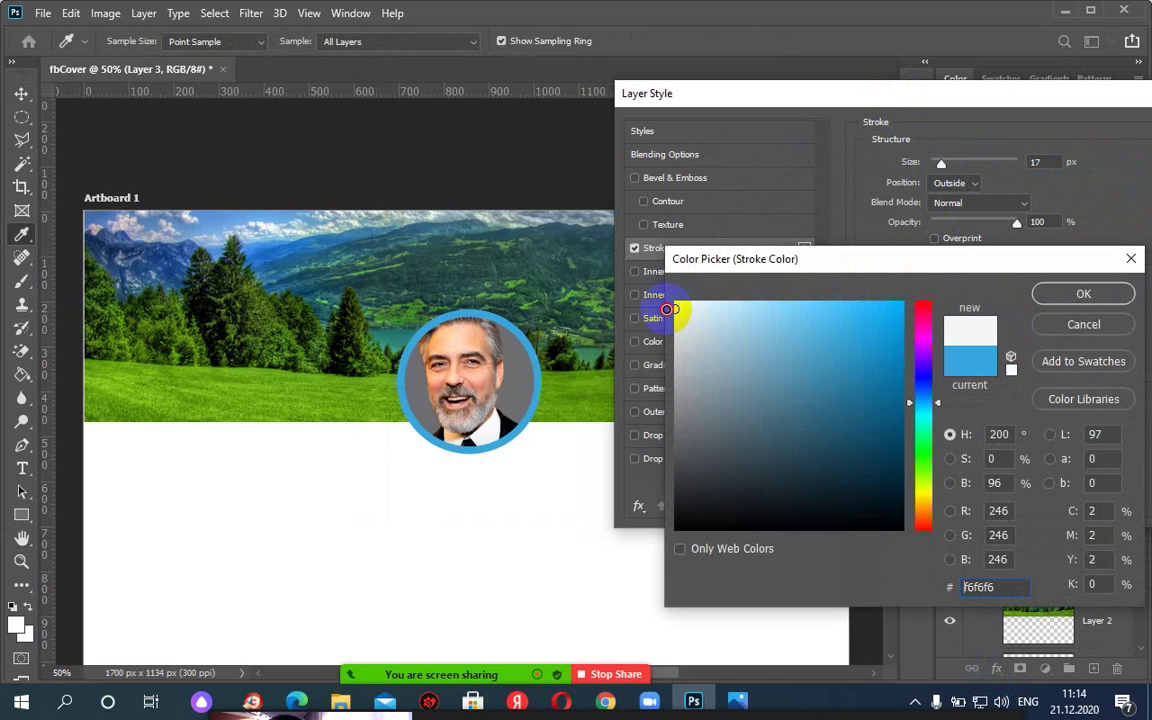
{"action": "left_click", "coordinate": [1060, 298]}
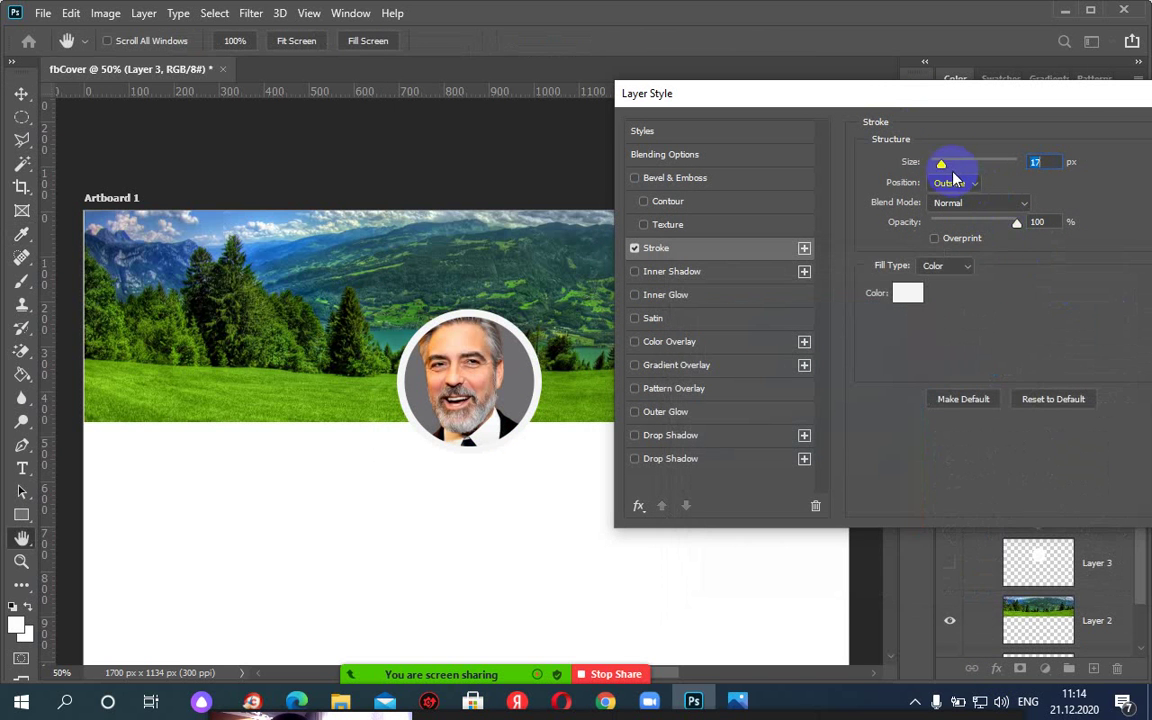
{"action": "left_click", "coordinate": [1036, 162]}
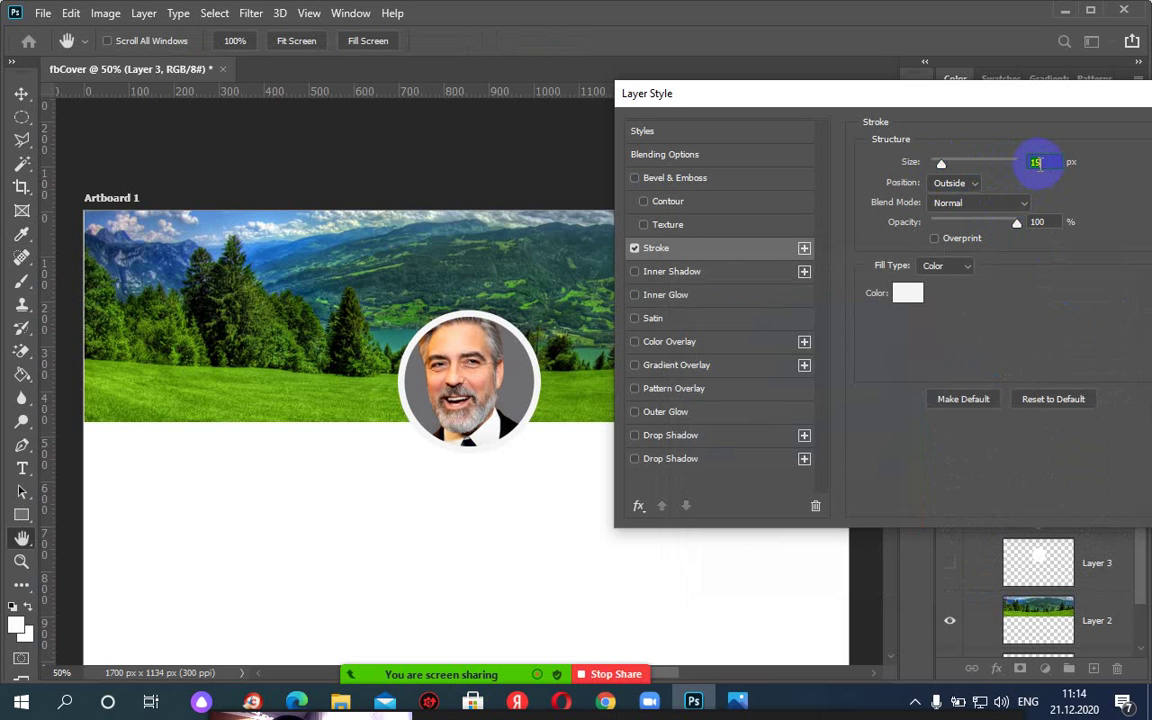
{"action": "left_click_drag", "start_coordinate": [1005, 96], "coordinate": [848, 65]}
{"action": "left_click", "coordinate": [1063, 101]}
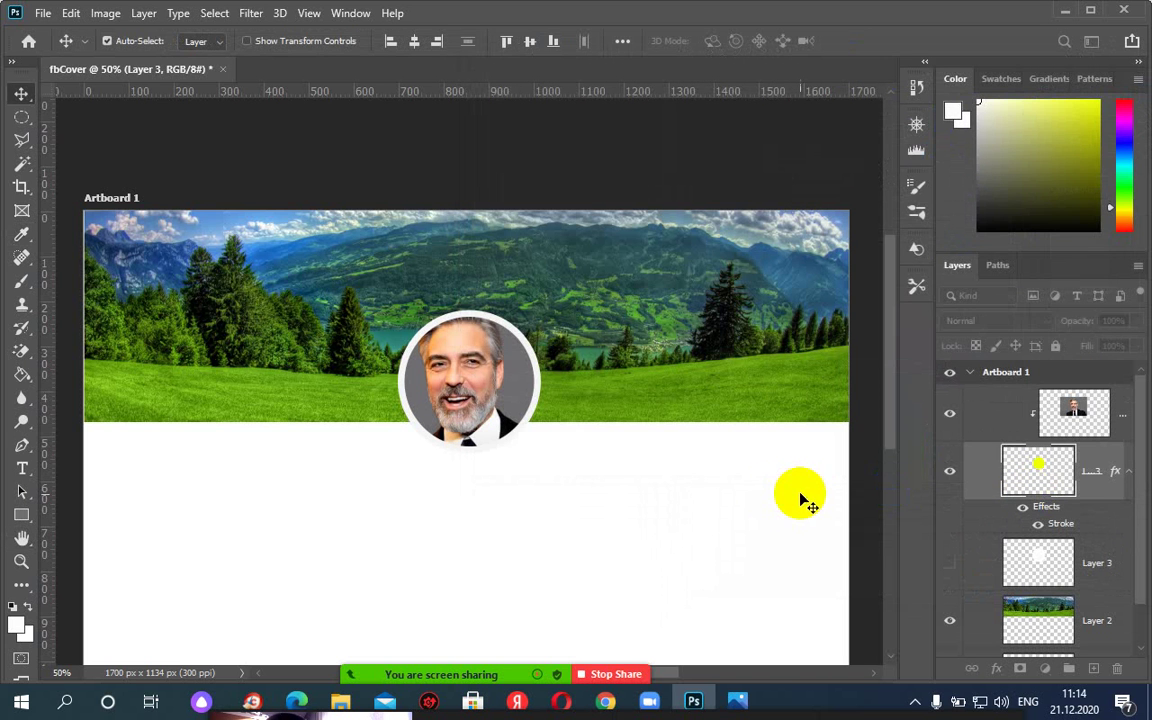
Select the clipped portrait layer and scale the photo down to fit the head and shoulders inside the circle.
{"action": "left_click_drag", "start_coordinate": [485, 337], "coordinate": [455, 382]}
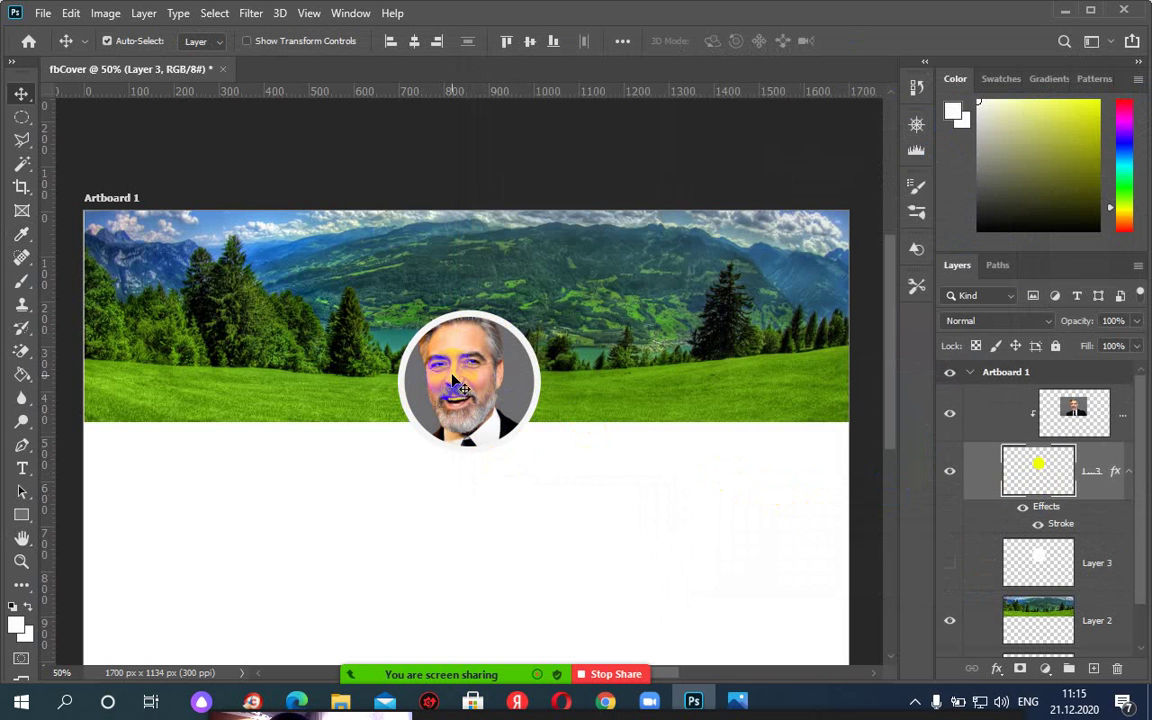
{"action": "left_click", "coordinate": [1074, 412]}
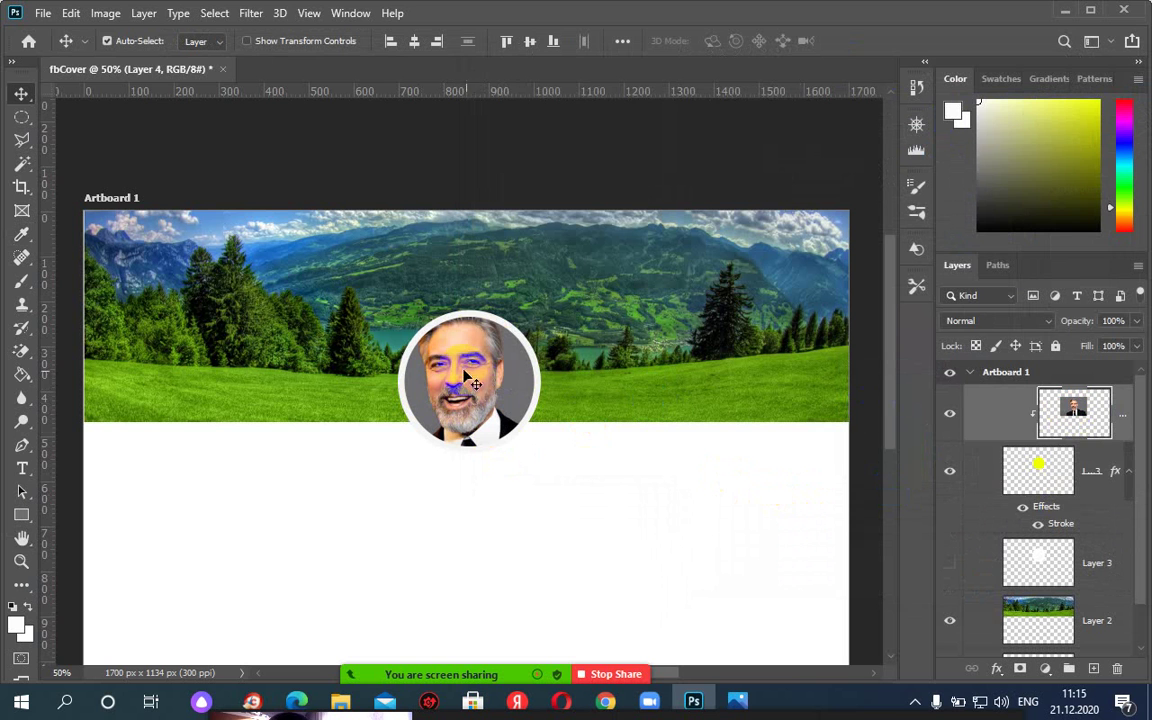
{"action": "left_click", "coordinate": [1072, 419]}
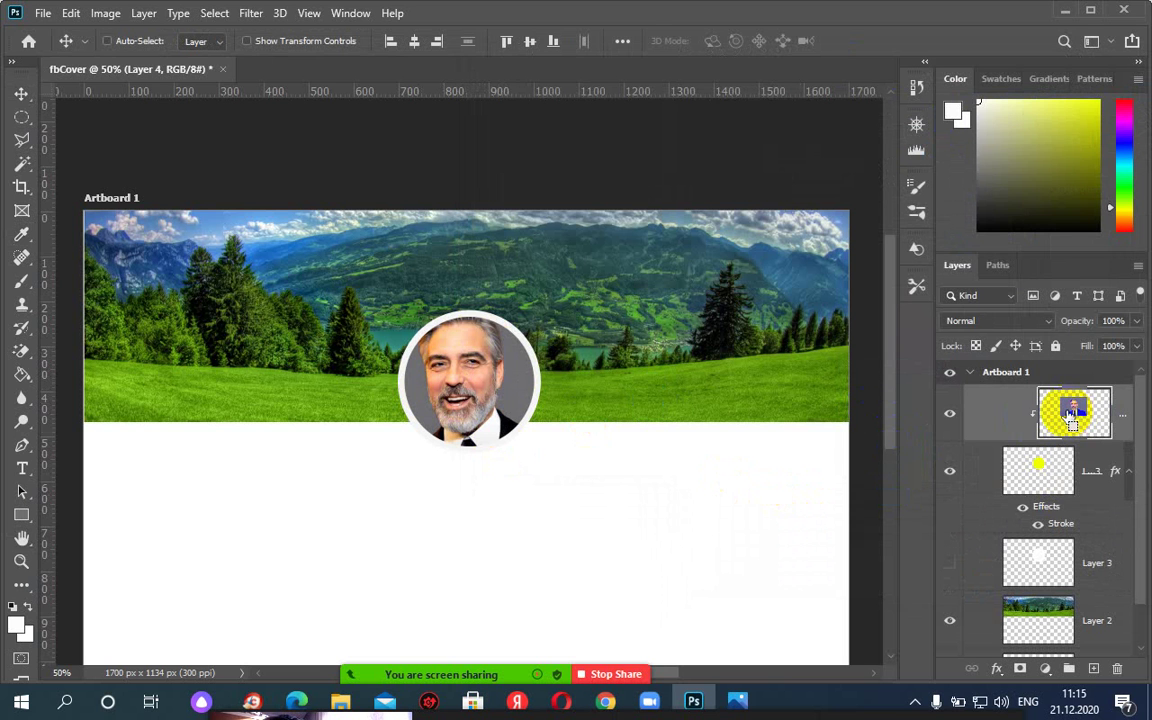
{"action": "key", "text": "ctrl+t"}
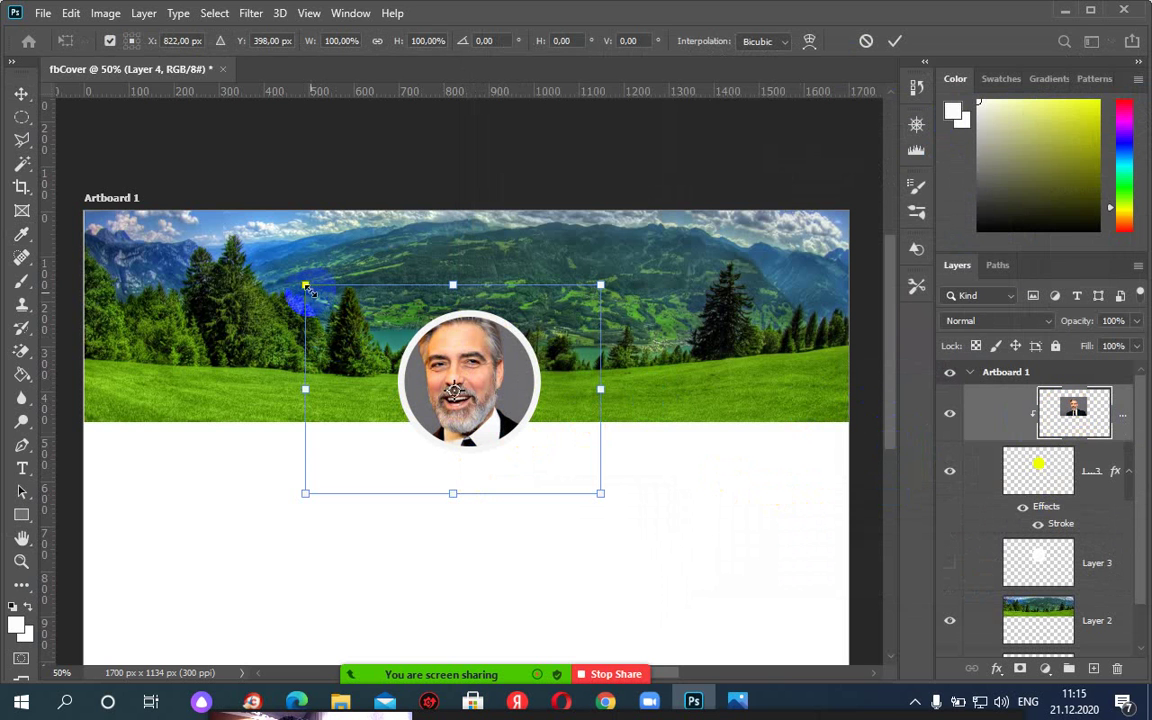
{"action": "left_click_drag", "start_coordinate": [305, 285], "coordinate": [503, 397]}
{"action": "key", "text": "Return"}
Switch to the Facebook profile in Chrome, close both chat windows, examine the profile header layout and return to Photoshop.
{"action": "mouse_move", "coordinate": [605, 701]}
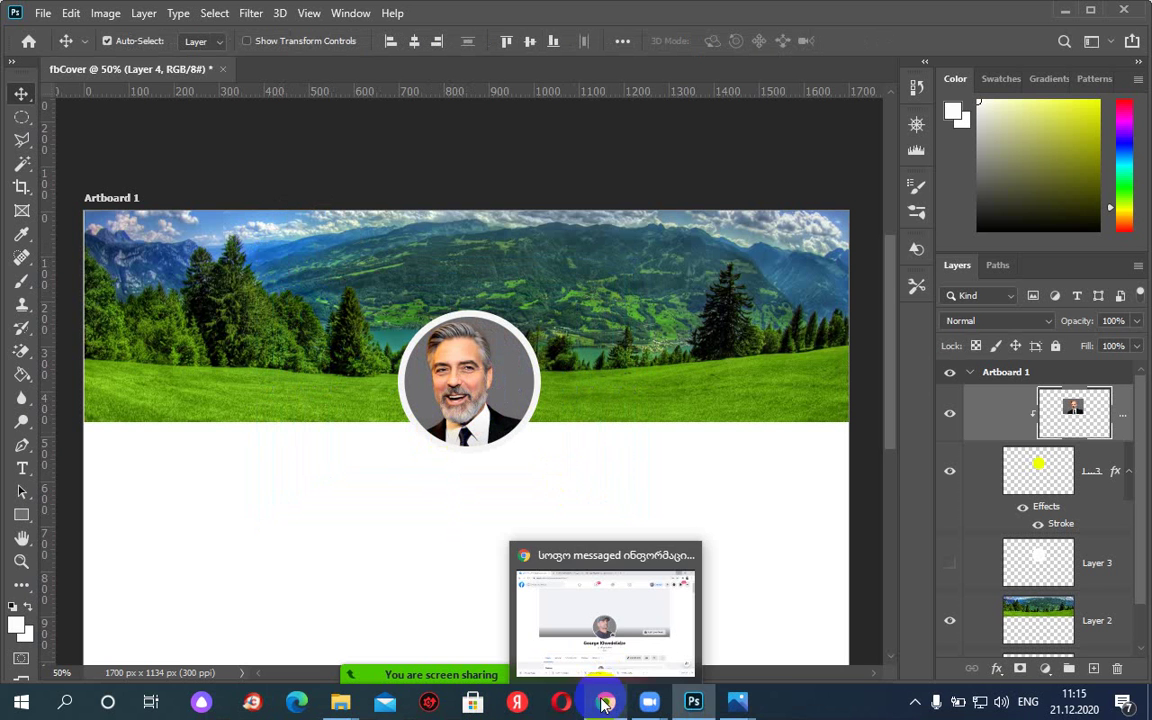
{"action": "left_click", "coordinate": [600, 600]}
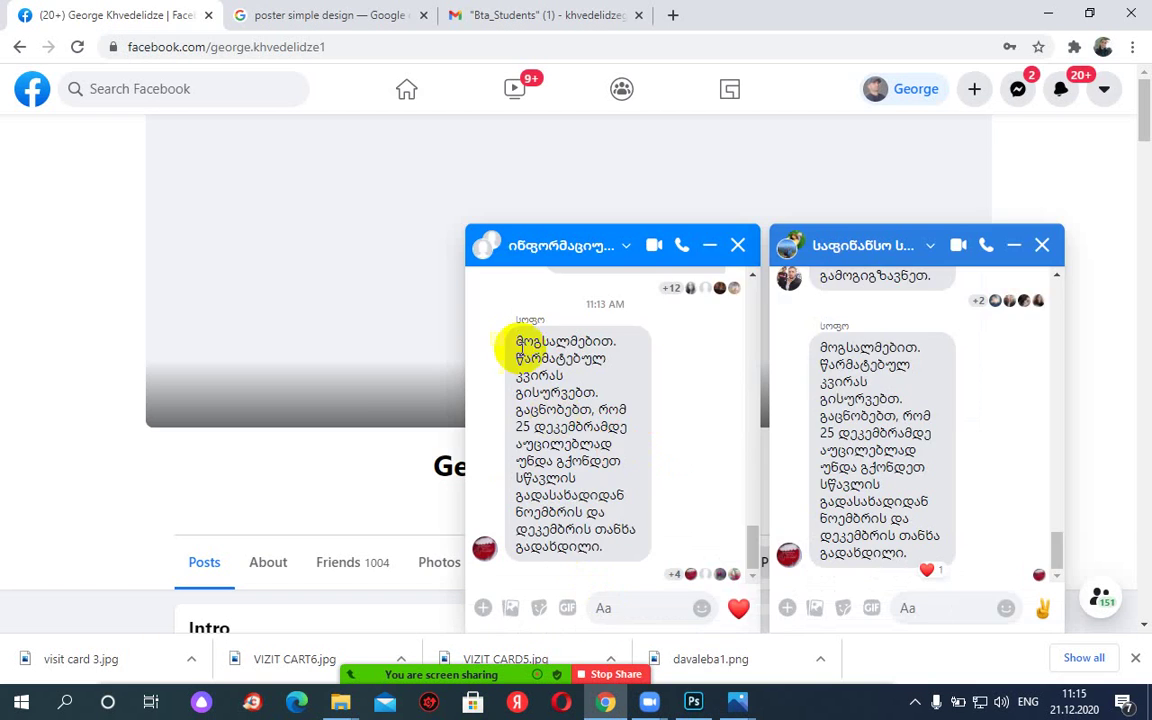
{"action": "left_click", "coordinate": [737, 245]}
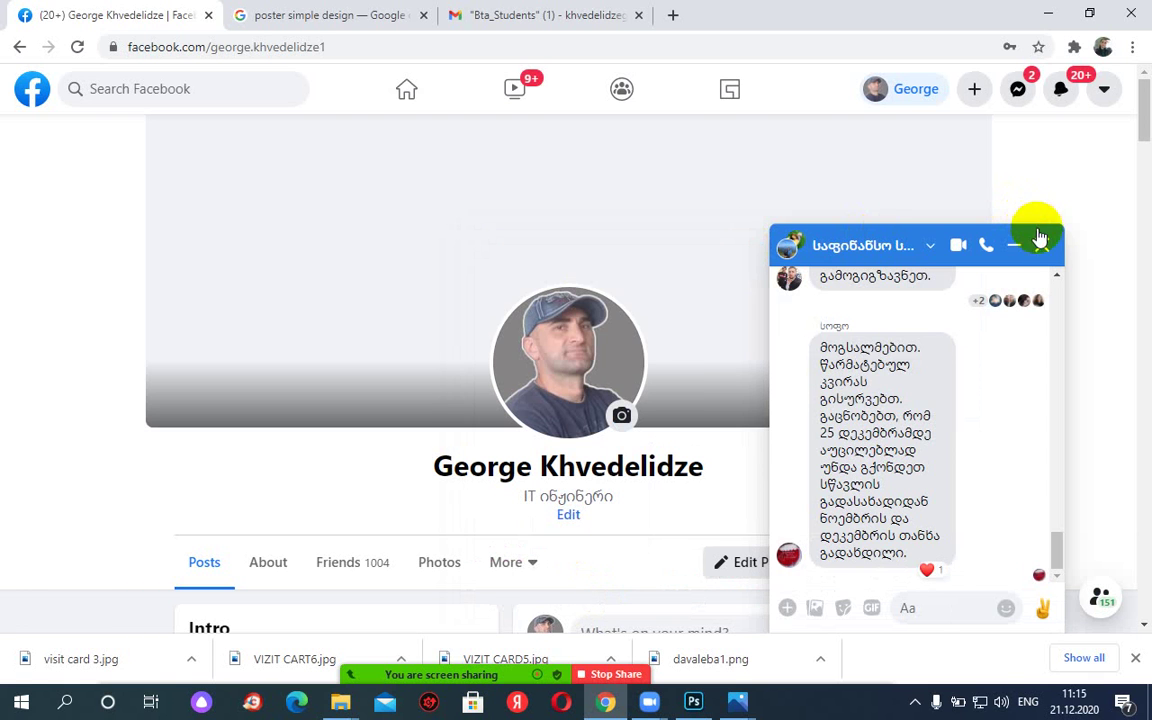
{"action": "left_click", "coordinate": [1040, 245]}
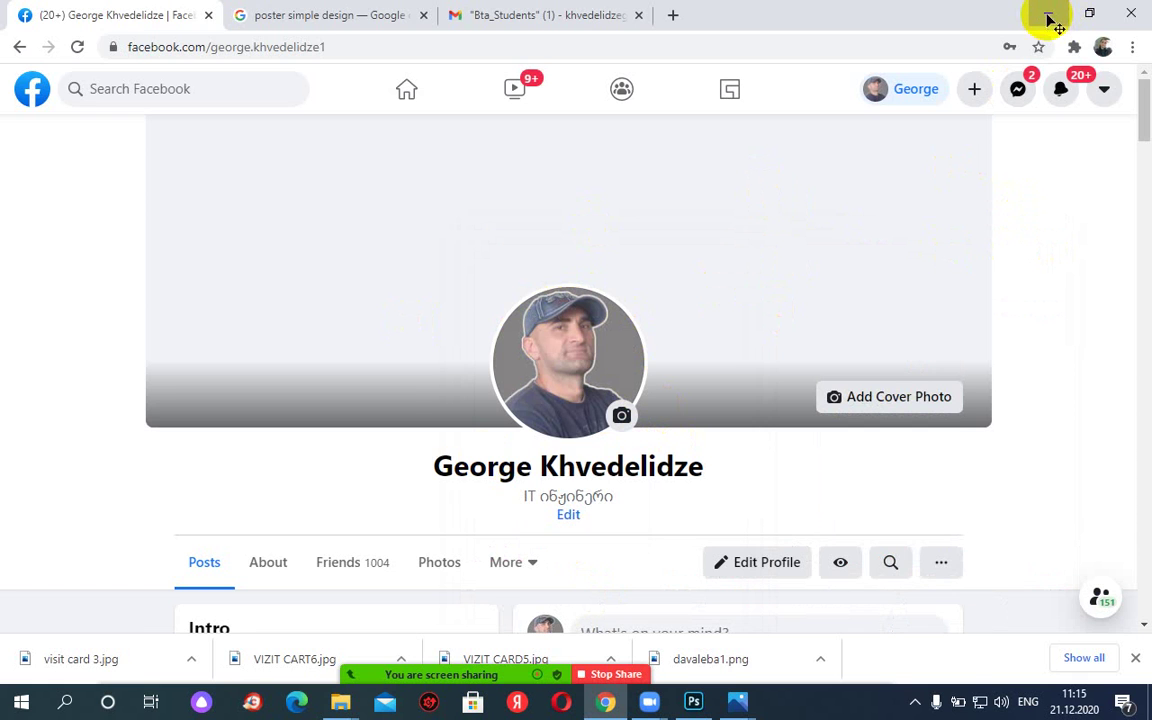
{"action": "left_click", "coordinate": [1049, 20]}
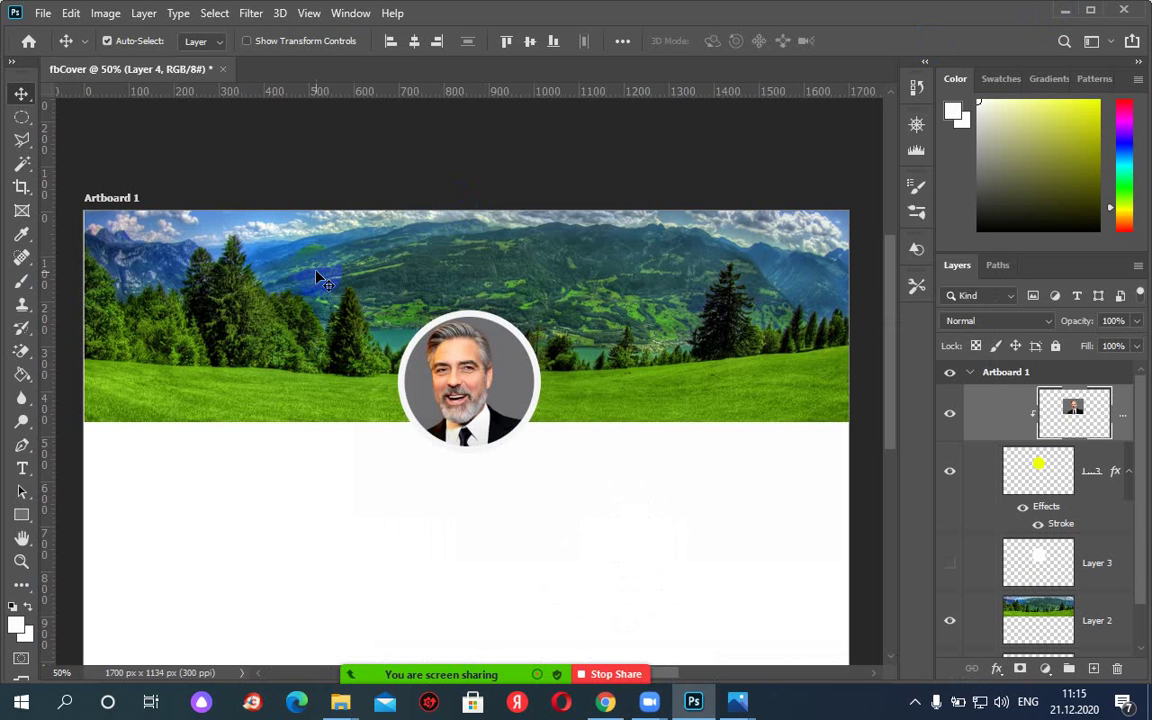
Activate the Horizontal Type tool for adding text below the portrait.
{"action": "left_click", "coordinate": [19, 128]}
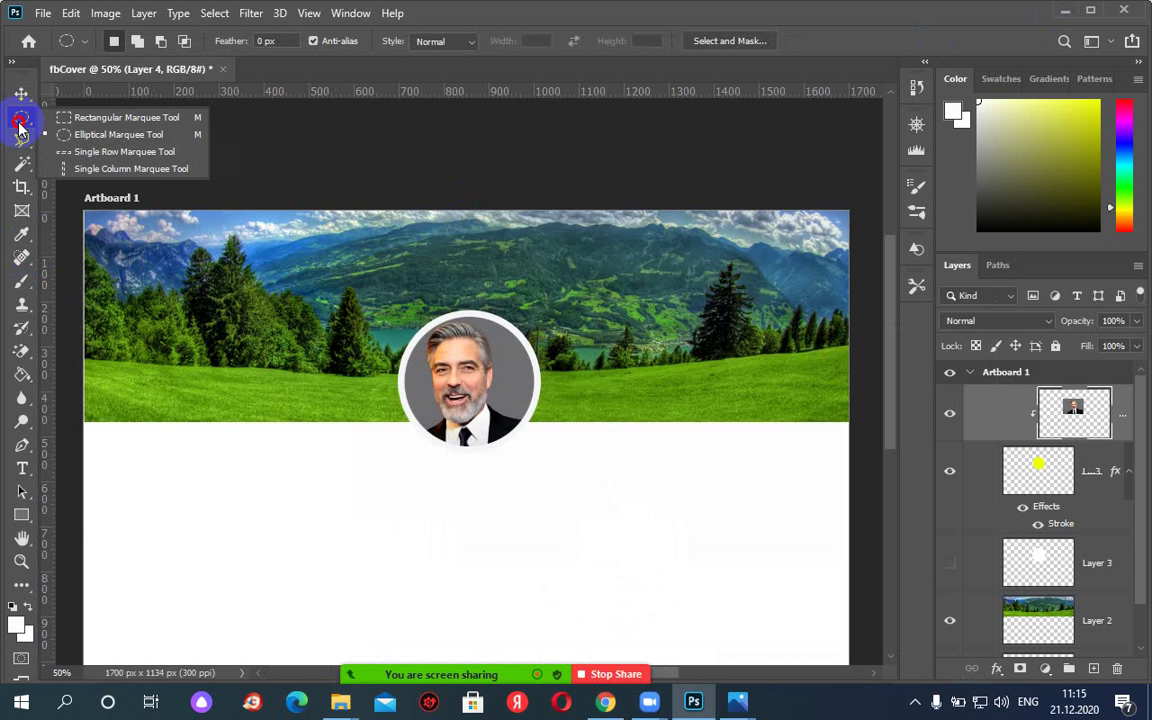
{"action": "left_click", "coordinate": [28, 478]}
{"action": "left_click", "coordinate": [80, 468]}
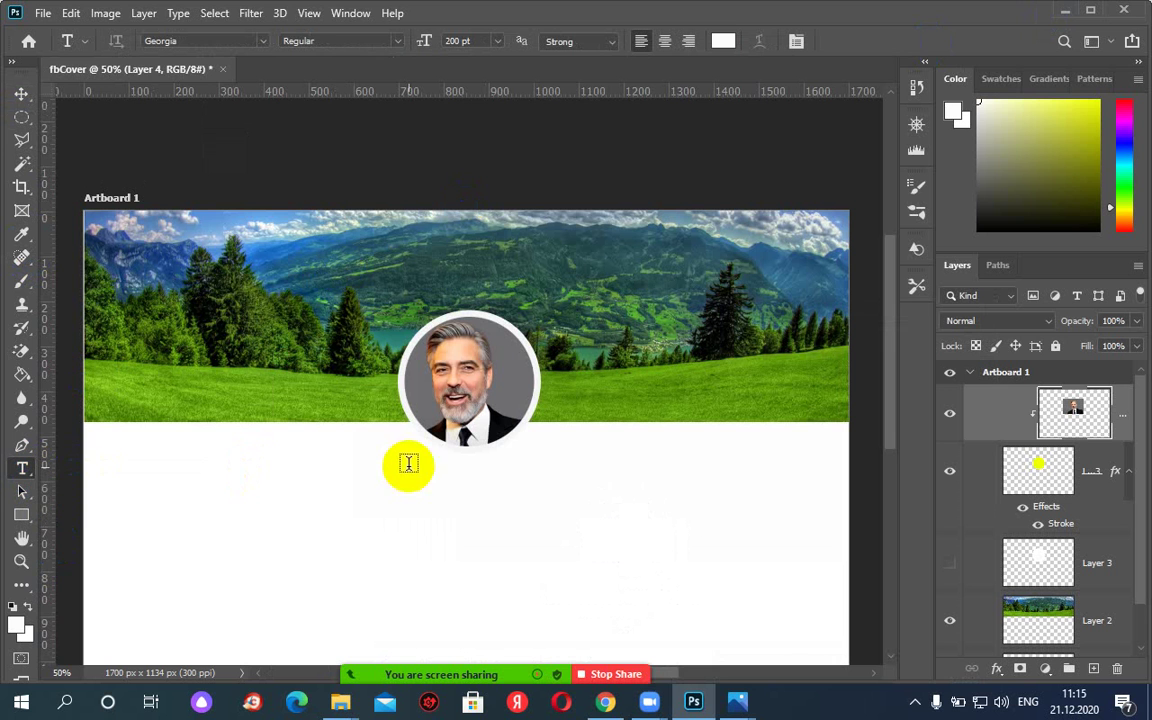